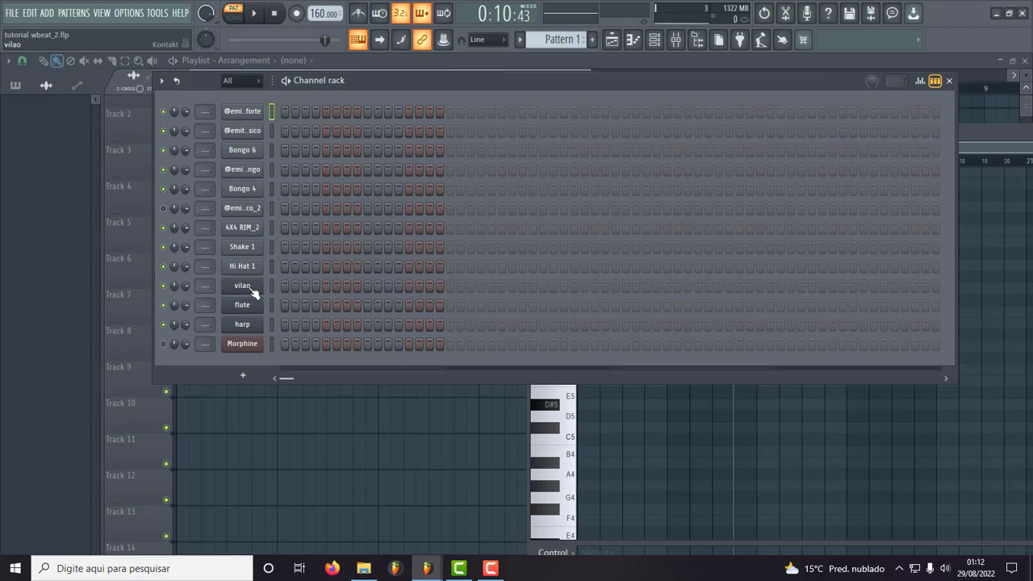
# - Check the guitar plugin loaded on the vilao channel, close it, and open that channel's piano roll at full size
pyautogui.click(251, 290)
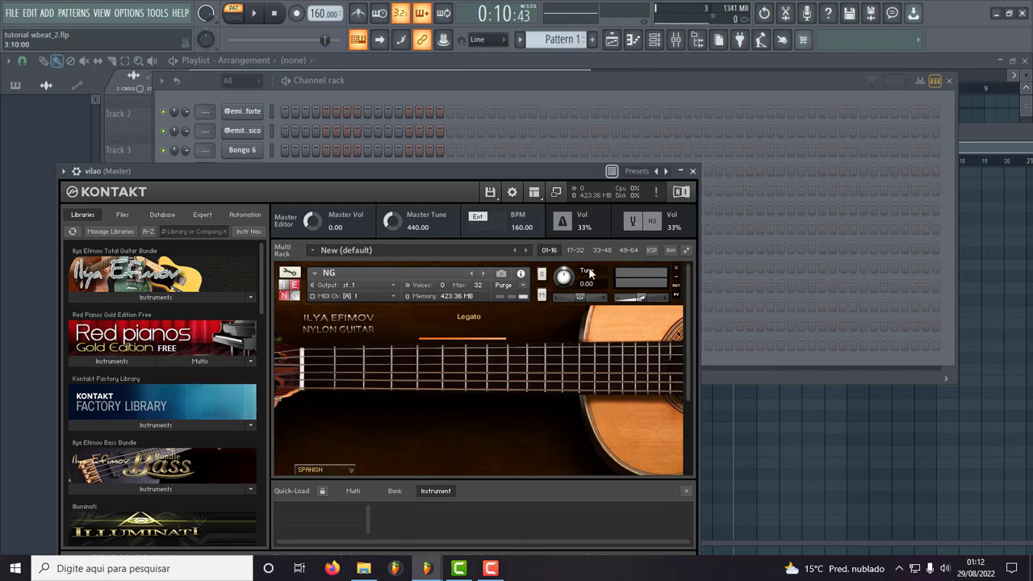
pyautogui.click(693, 171)
pyautogui.rightClick(256, 285)
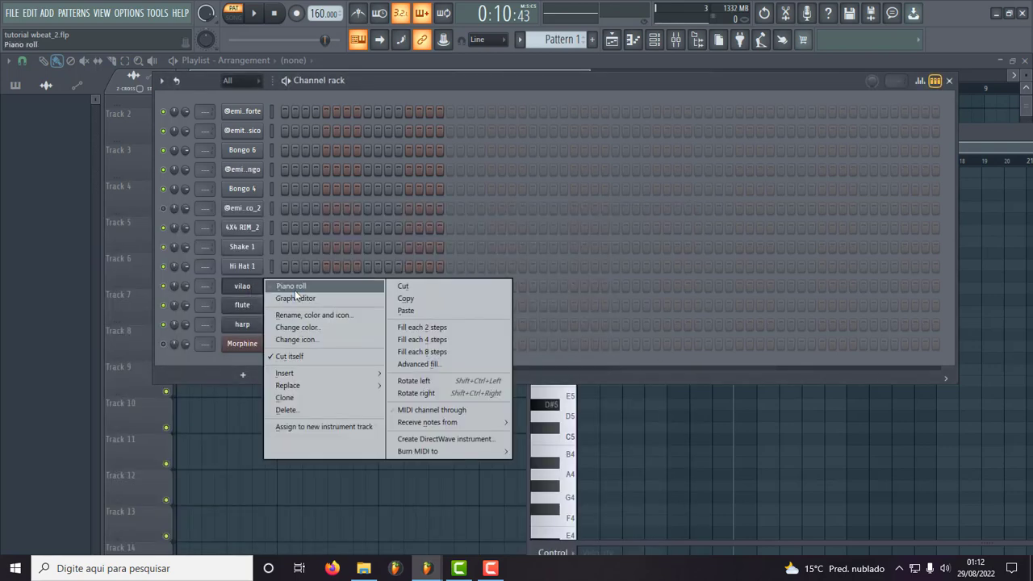
pyautogui.click(294, 288)
pyautogui.moveTo(869, 141); pyautogui.dragTo(566, 122)
pyautogui.moveTo(975, 117); pyautogui.dragTo(838, 117)
pyautogui.click(977, 116)
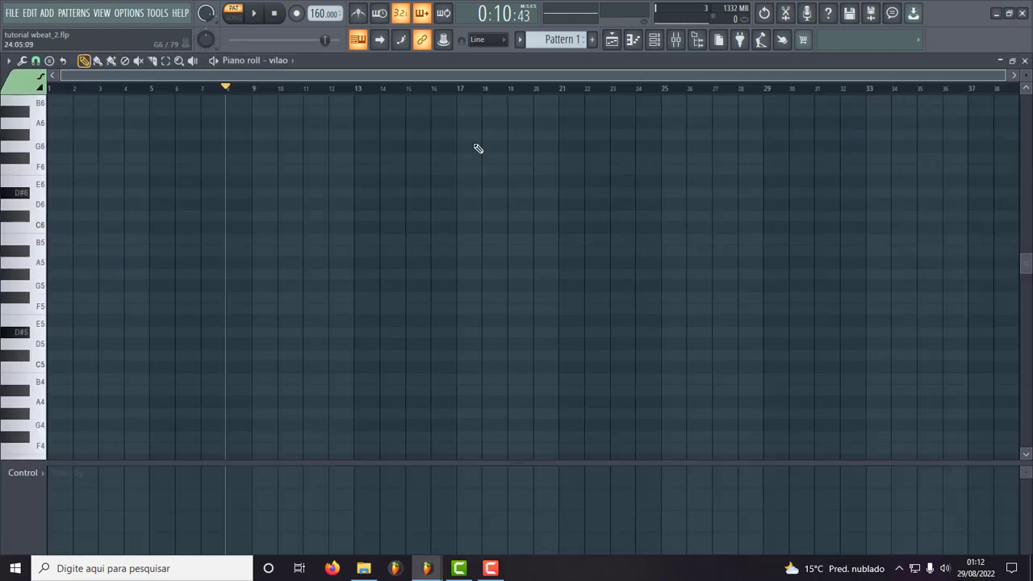
# - Check which root note and scale are set for the piano roll's scale highlighting
pyautogui.click(9, 61)
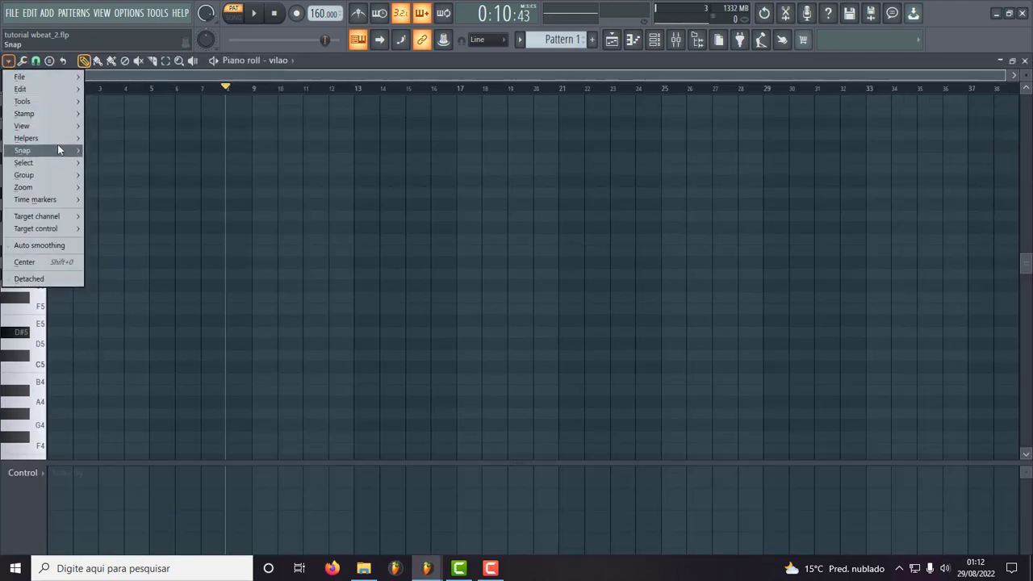
pyautogui.moveTo(62, 137)
pyautogui.moveTo(158, 151)
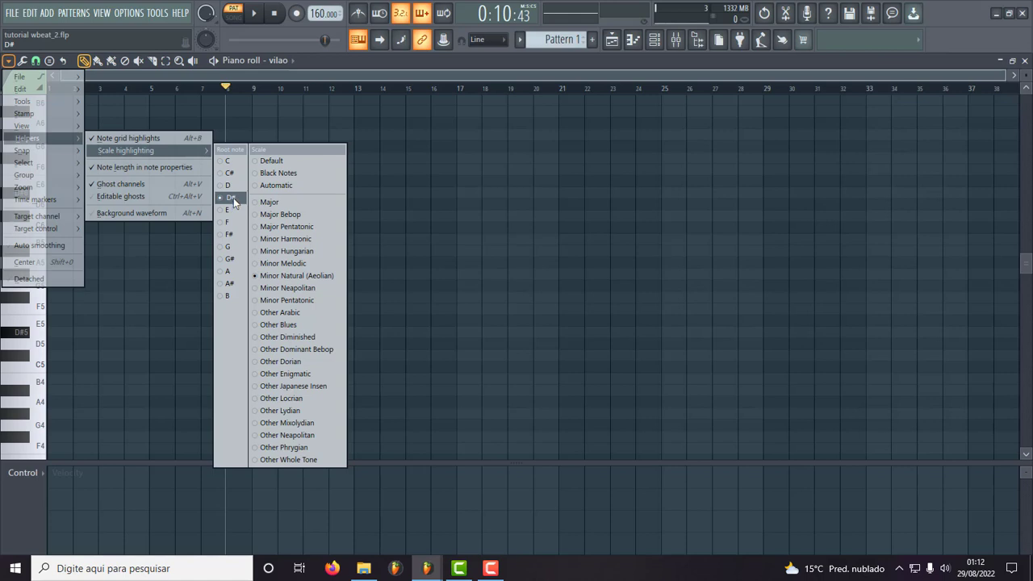
pyautogui.click(447, 63)
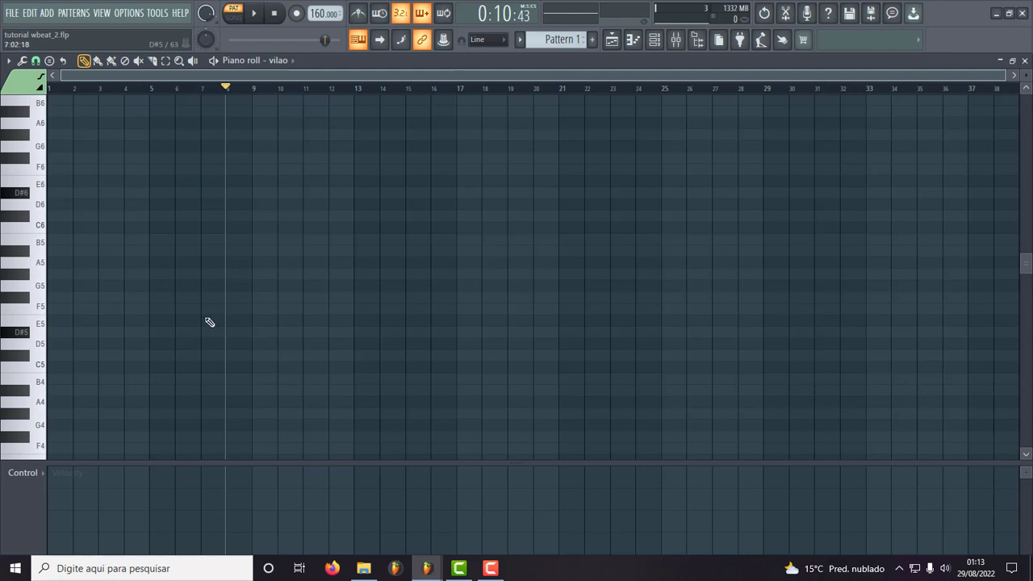
# - Draw a chord of G#4, G#5, B5 and D#6 notes starting at bar 1, each about four bars long
pyautogui.click(83, 276)
pyautogui.moveTo(83, 276); pyautogui.dragTo(148, 279)
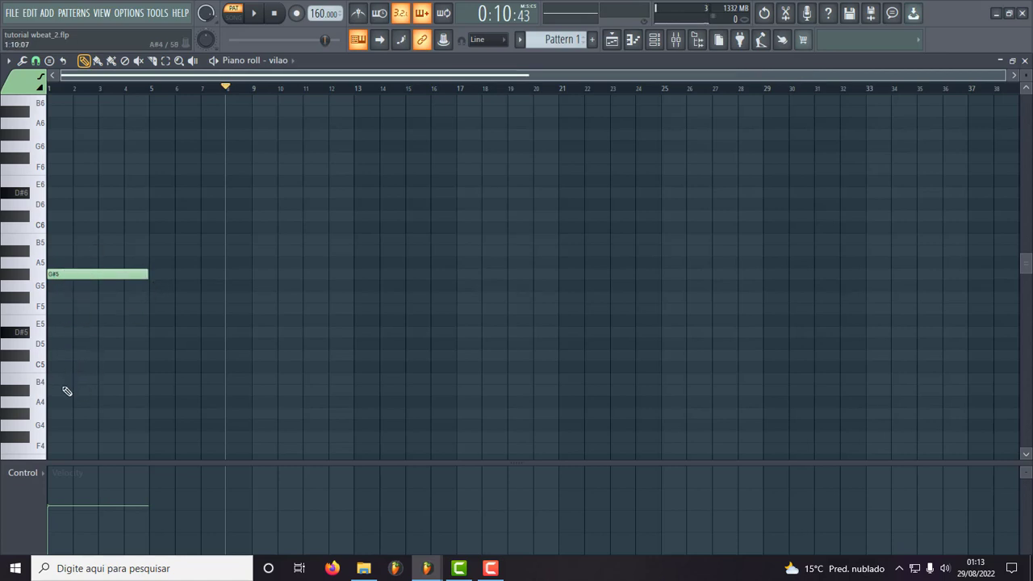
pyautogui.scroll(-1, 65, 436)
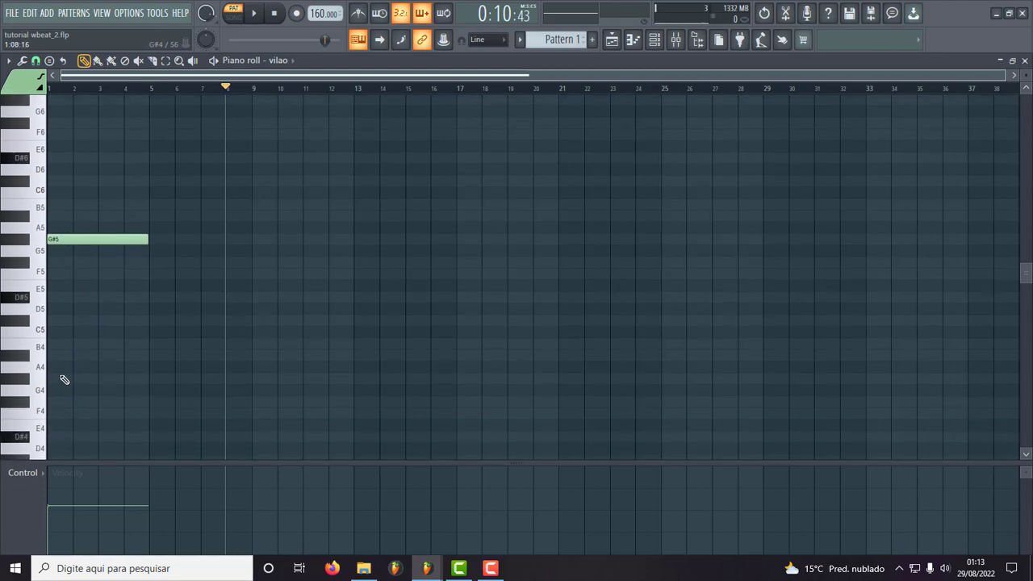
pyautogui.moveTo(64, 380)
pyautogui.mouseDown()
pyautogui.moveTo(88, 379)
pyautogui.moveTo(51, 379)
pyautogui.mouseUp()
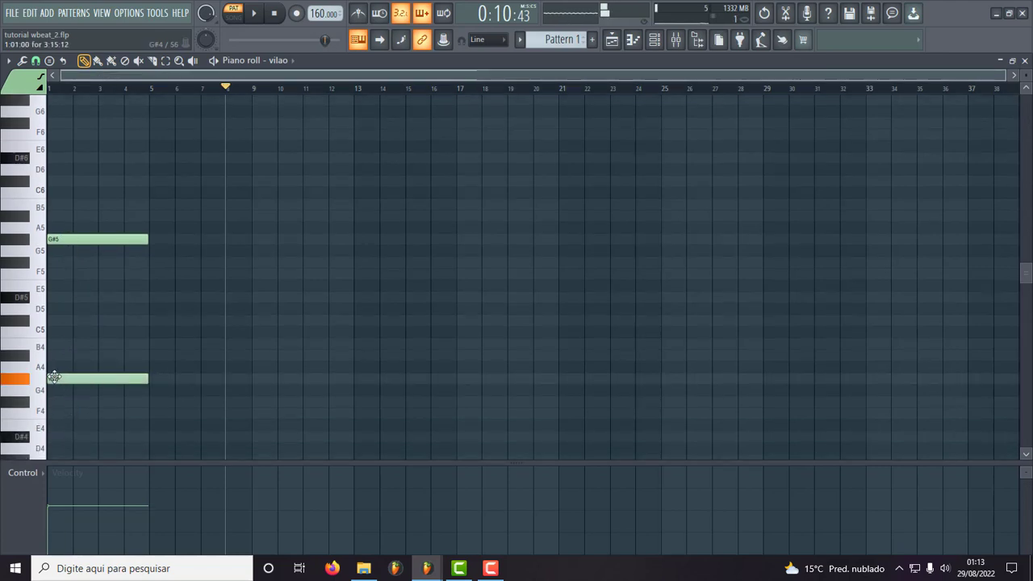
pyautogui.click(61, 205)
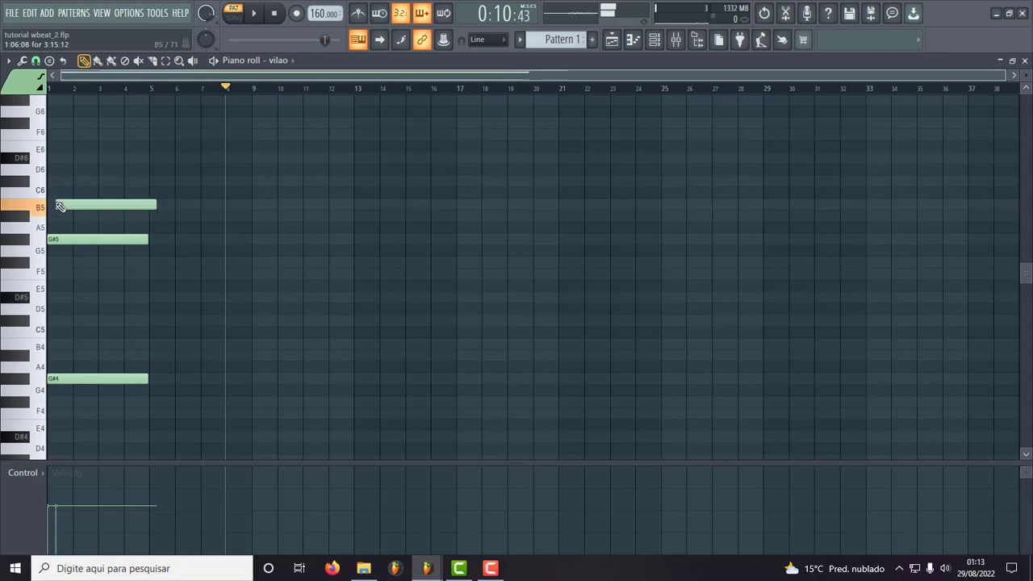
pyautogui.moveTo(86, 203); pyautogui.dragTo(50, 203)
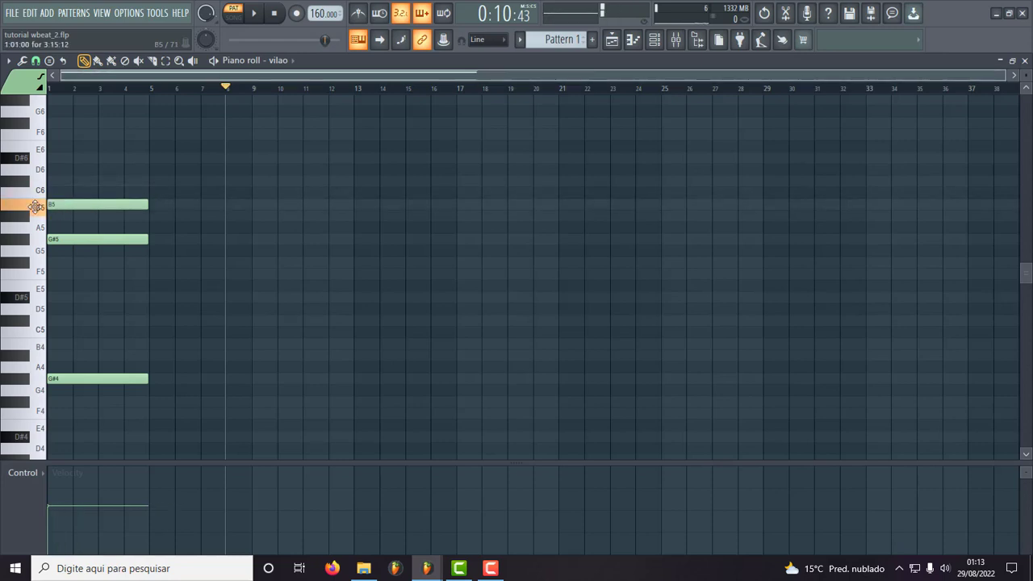
pyautogui.click(58, 160)
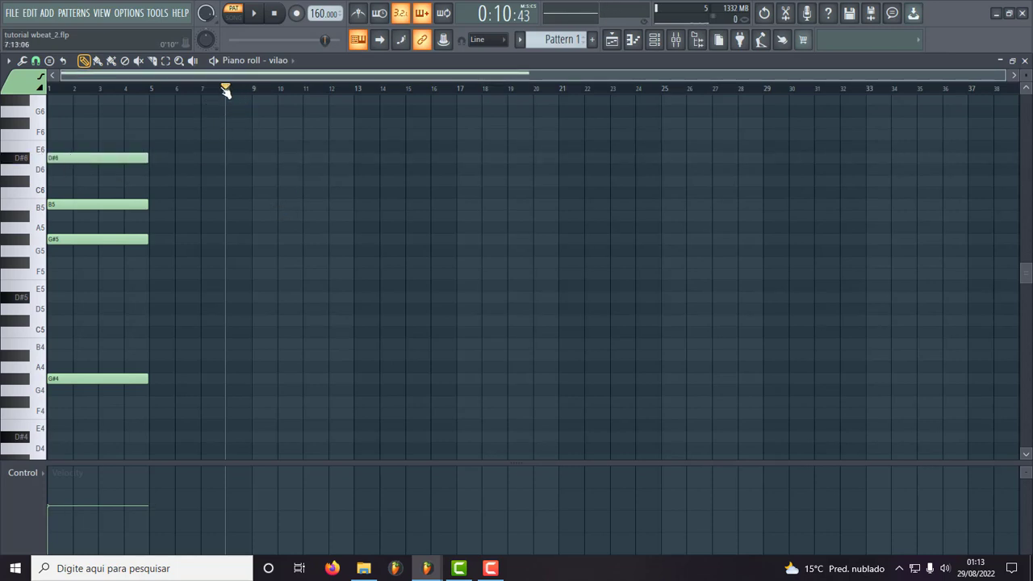
# - Return the playhead to the start of the pattern and play back the drawn chord
pyautogui.moveTo(224, 87); pyautogui.dragTo(4, 105)
pyautogui.press('space')
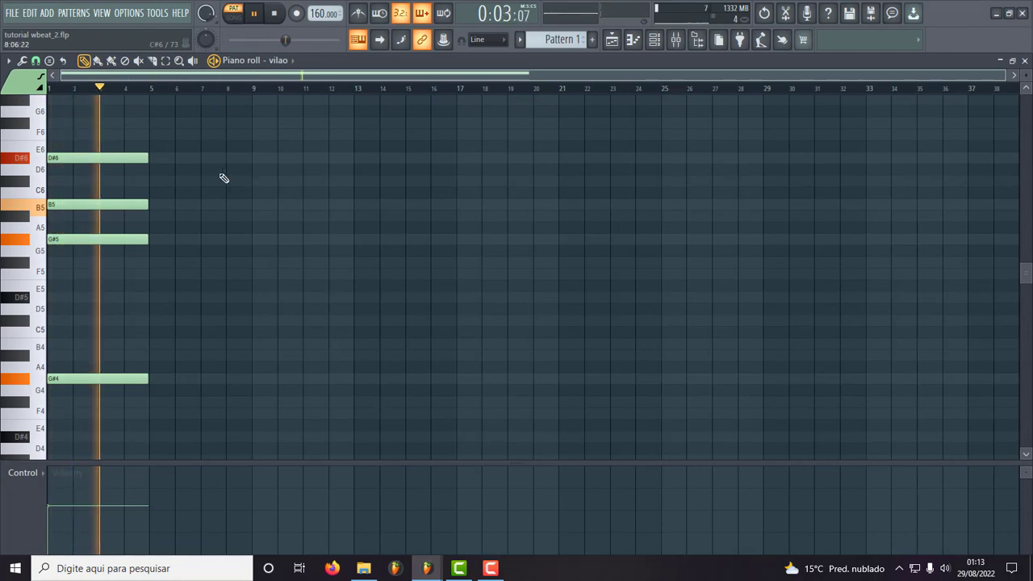
pyautogui.press('space')
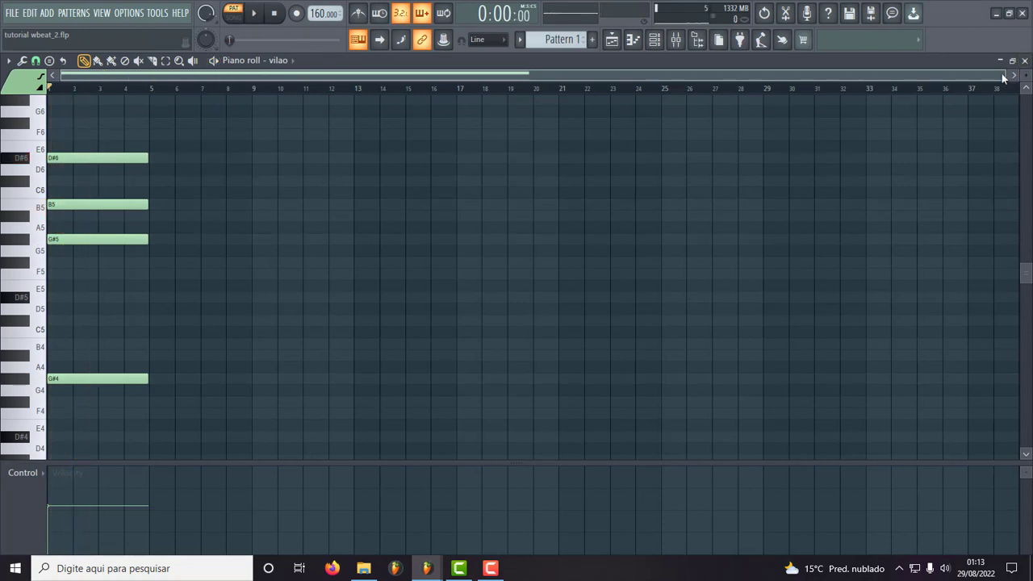
# - Shorten all four notes of the chord to about one bar and play back the result
pyautogui.moveTo(1004, 73); pyautogui.dragTo(637, 73)
pyautogui.moveTo(877, 134); pyautogui.dragTo(759, 440)
pyautogui.moveTo(838, 379); pyautogui.dragTo(244, 379)
pyautogui.press('space')
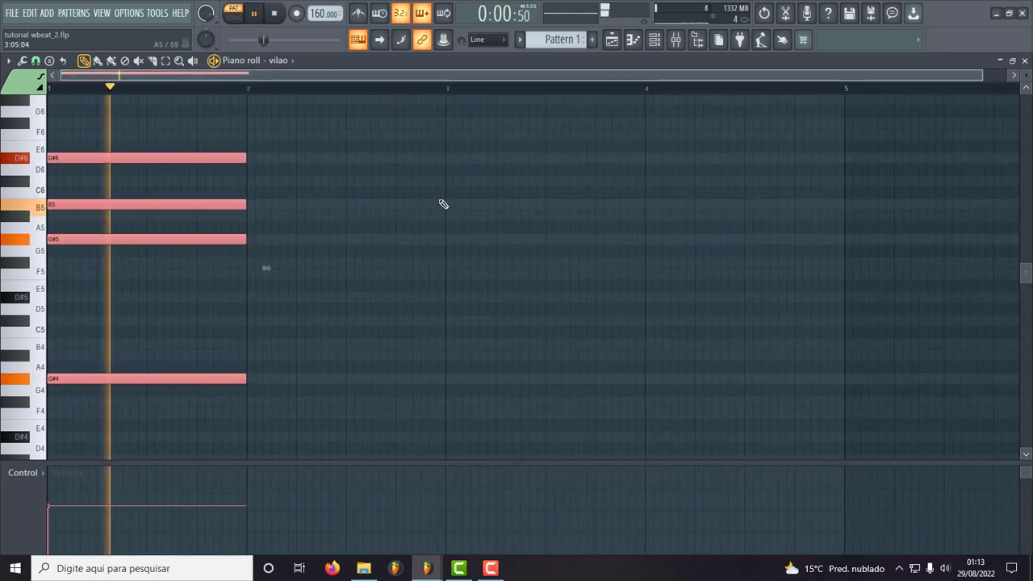
pyautogui.press('space')
# - Copy the four-note chord from bar 1 to about the start of bar 3 and play back the pattern
pyautogui.keyDown('ctrl'); pyautogui.click(319, 241); pyautogui.keyUp('ctrl')
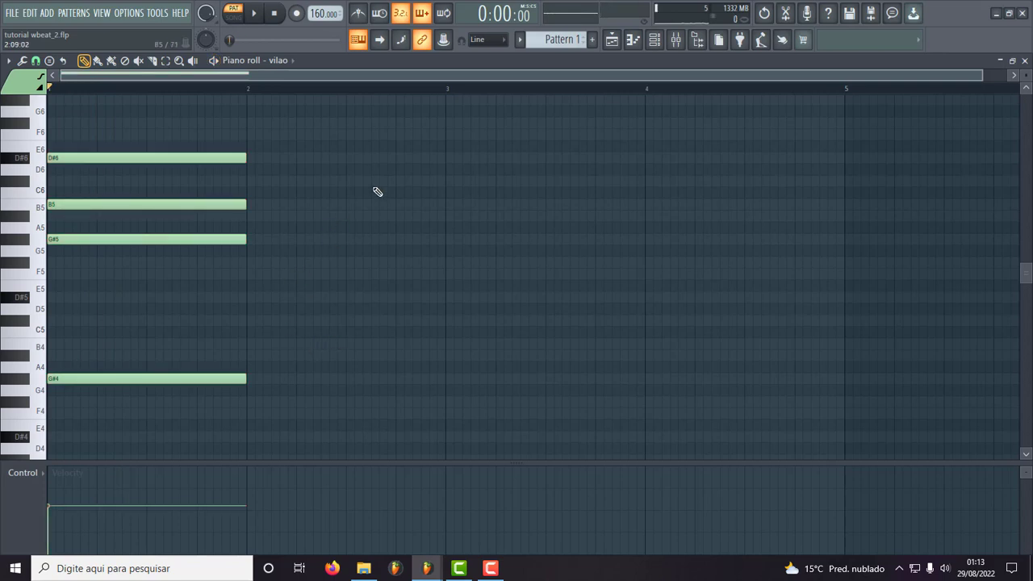
pyautogui.moveTo(347, 121); pyautogui.dragTo(160, 405)
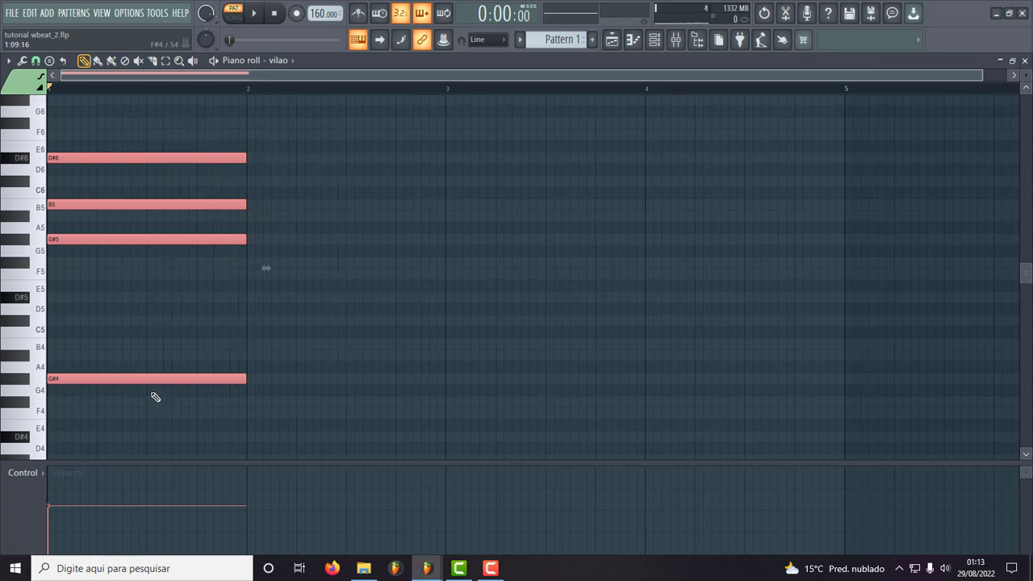
pyautogui.moveTo(108, 377); pyautogui.dragTo(503, 404)
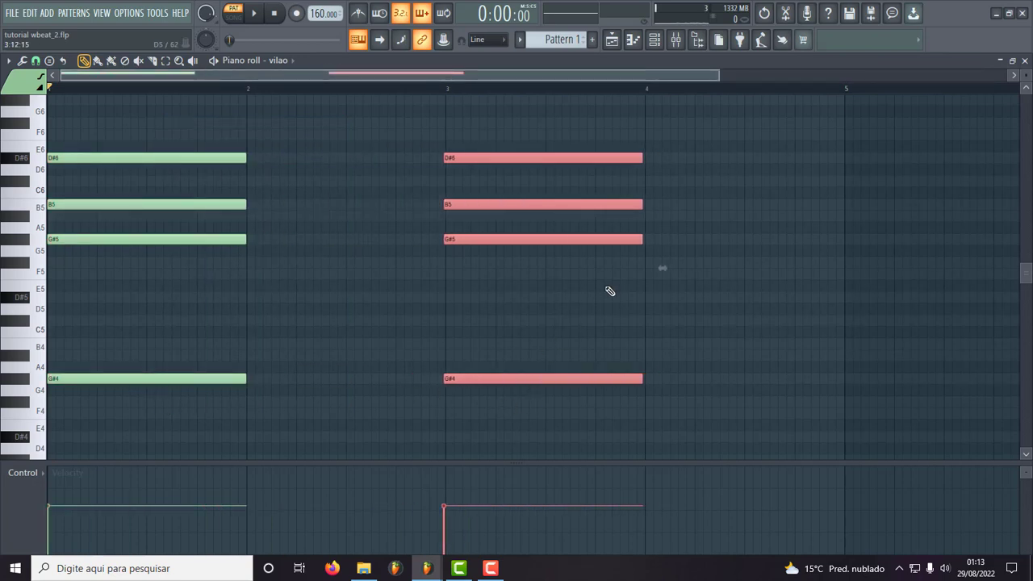
pyautogui.press('space')
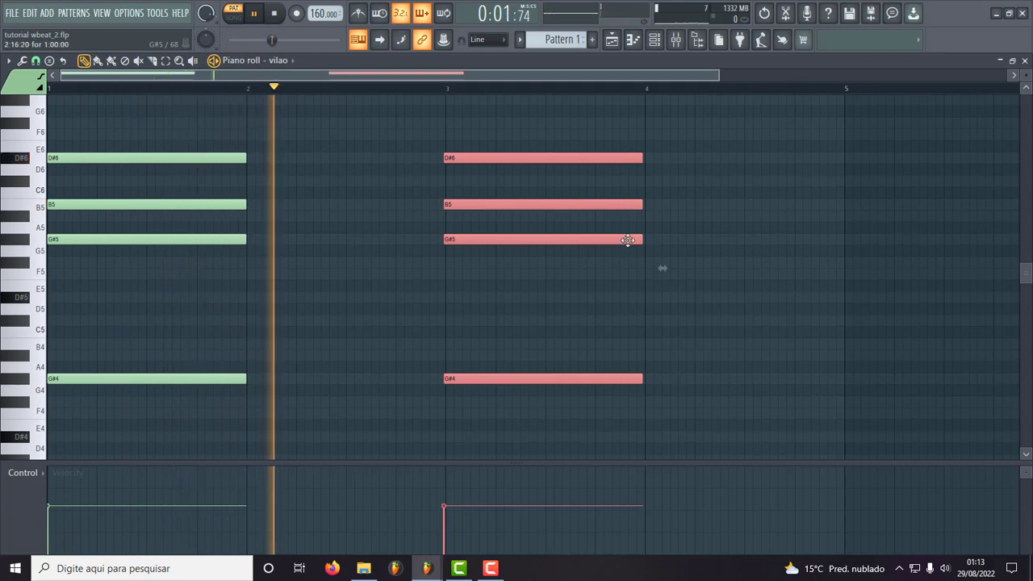
pyautogui.press('space')
pyautogui.moveTo(715, 76); pyautogui.dragTo(790, 76)
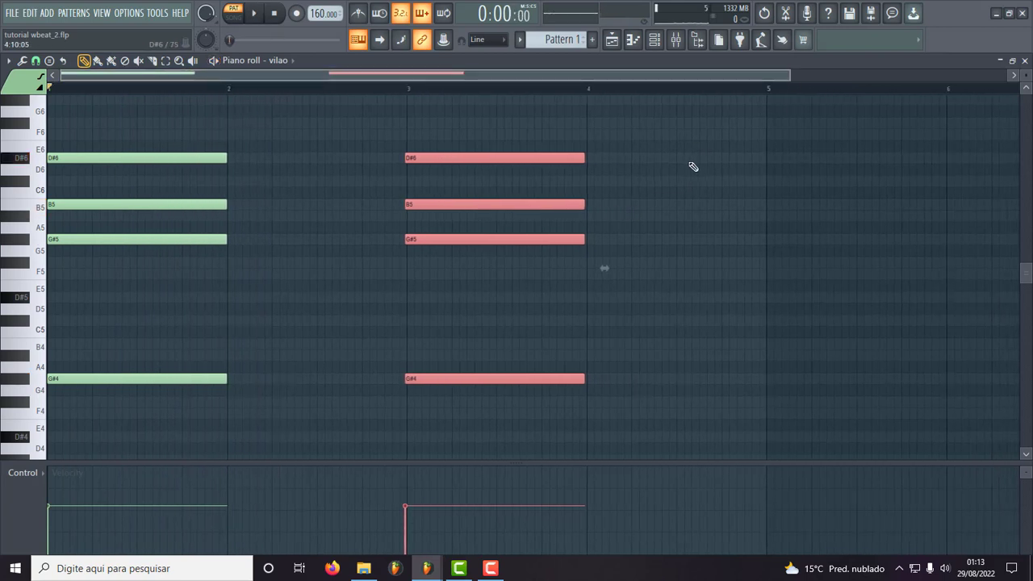
# - Select the copied chord and align its notes exactly with the start of bar 3
pyautogui.click(668, 144)
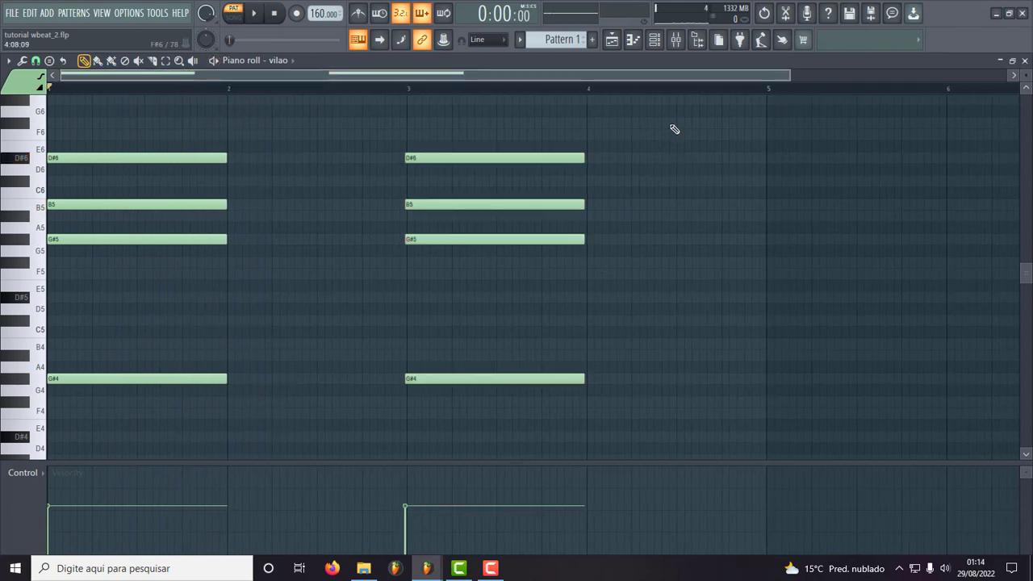
pyautogui.moveTo(648, 109); pyautogui.dragTo(487, 422)
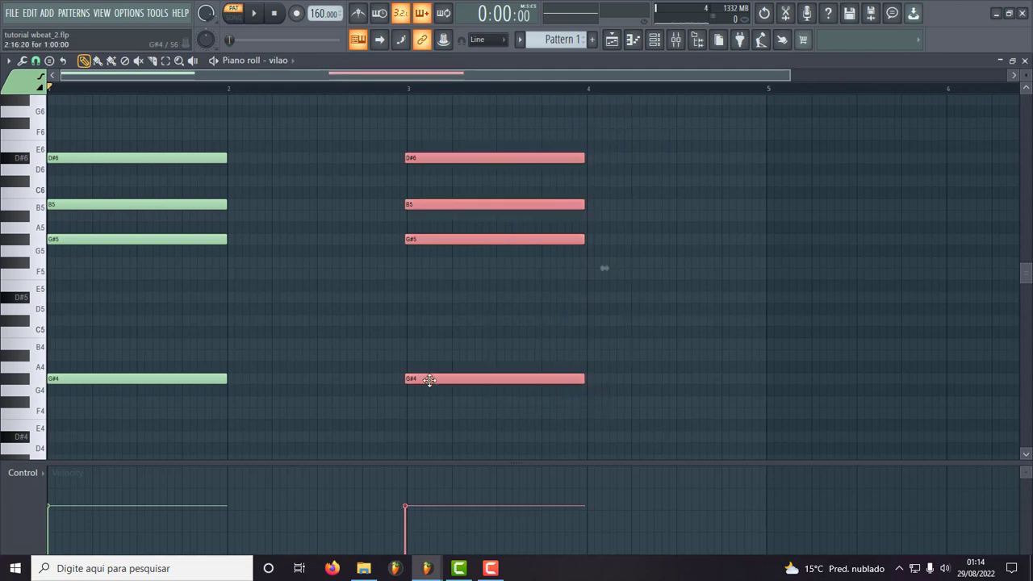
pyautogui.moveTo(429, 380); pyautogui.dragTo(429, 377)
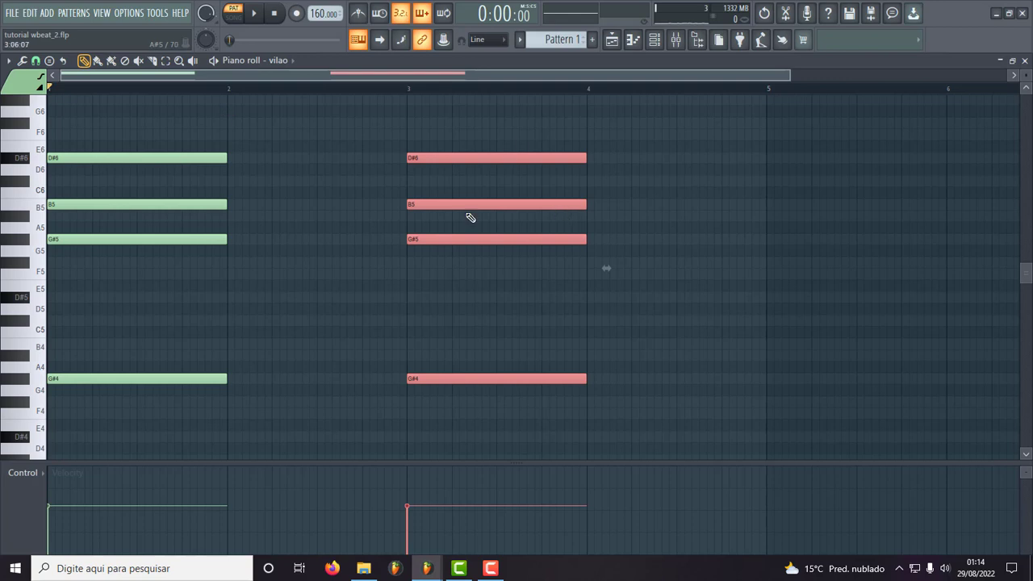
# - Set the piano roll snap to Bar and play back the two chords
pyautogui.click(35, 61)
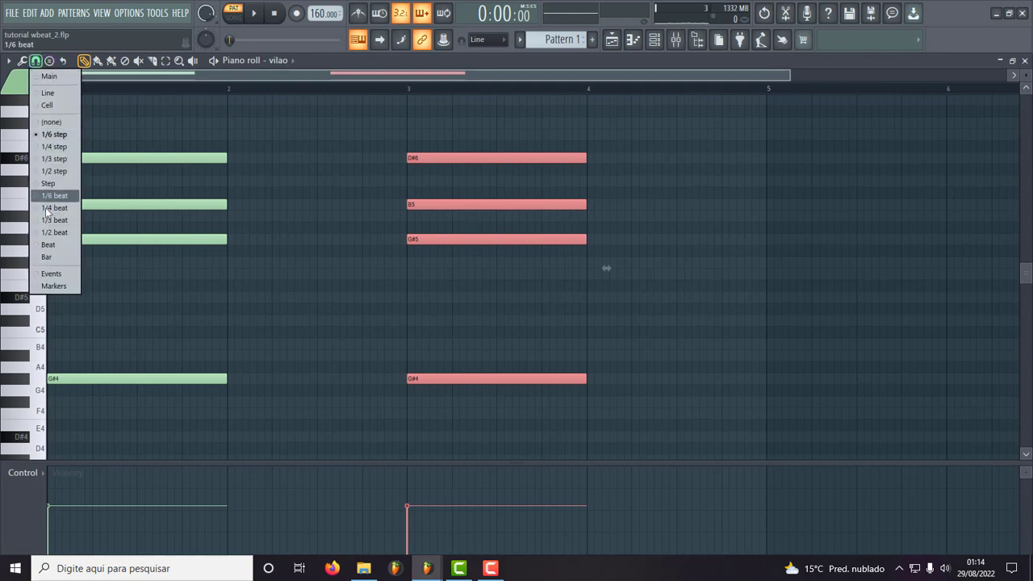
pyautogui.click(56, 258)
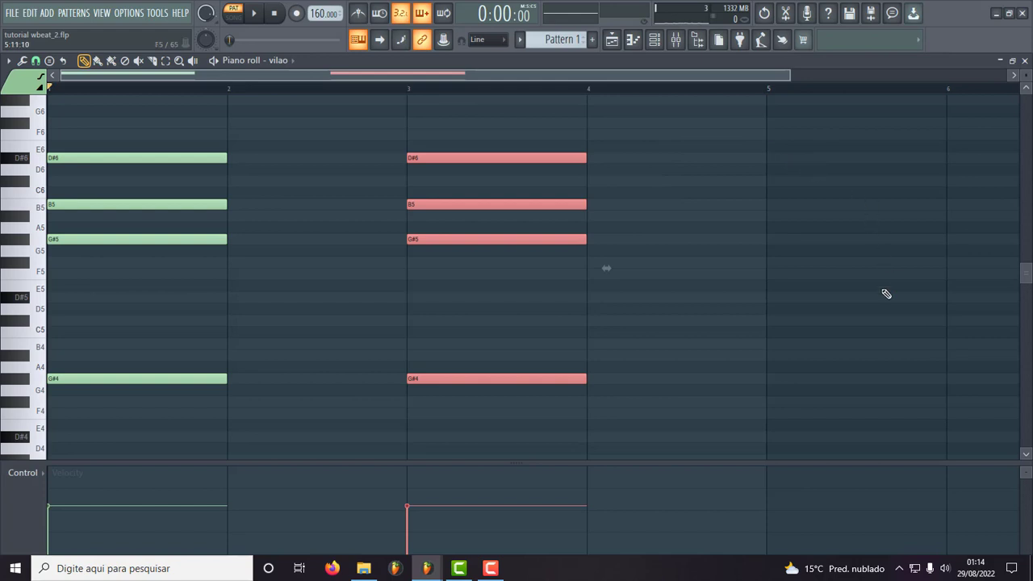
pyautogui.moveTo(788, 75); pyautogui.dragTo(920, 75)
pyautogui.press('space')
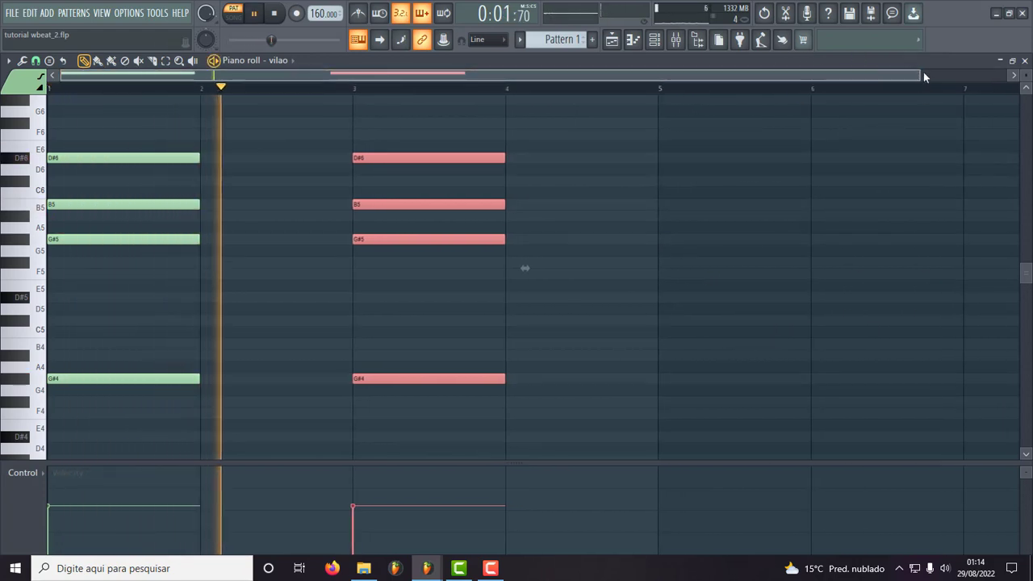
pyautogui.moveTo(918, 75); pyautogui.dragTo(1007, 75)
pyautogui.press('space')
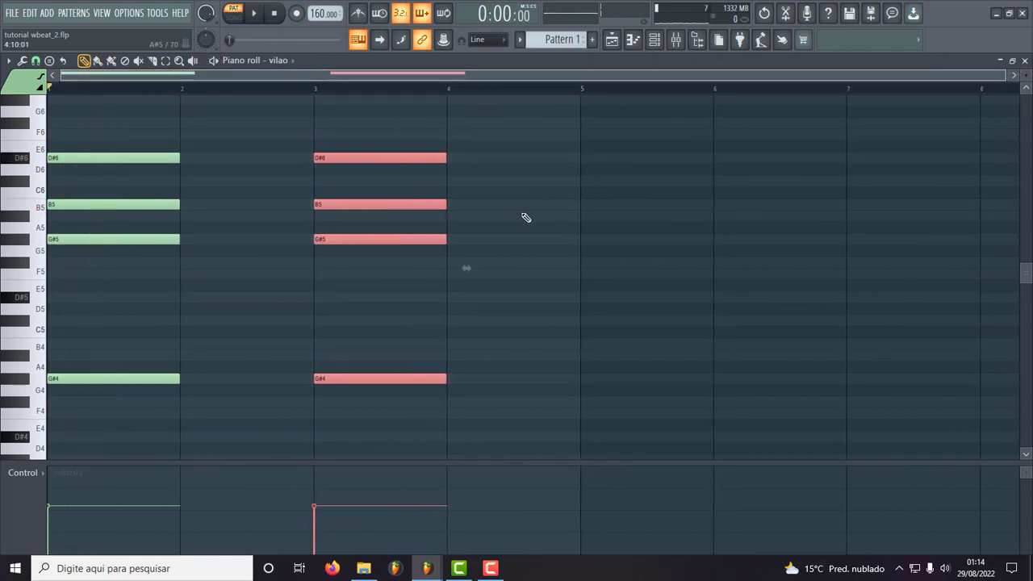
# - With the snap set to Beat, lengthen both chords to one and a half bars and play them back
pyautogui.click(35, 61)
pyautogui.click(69, 244)
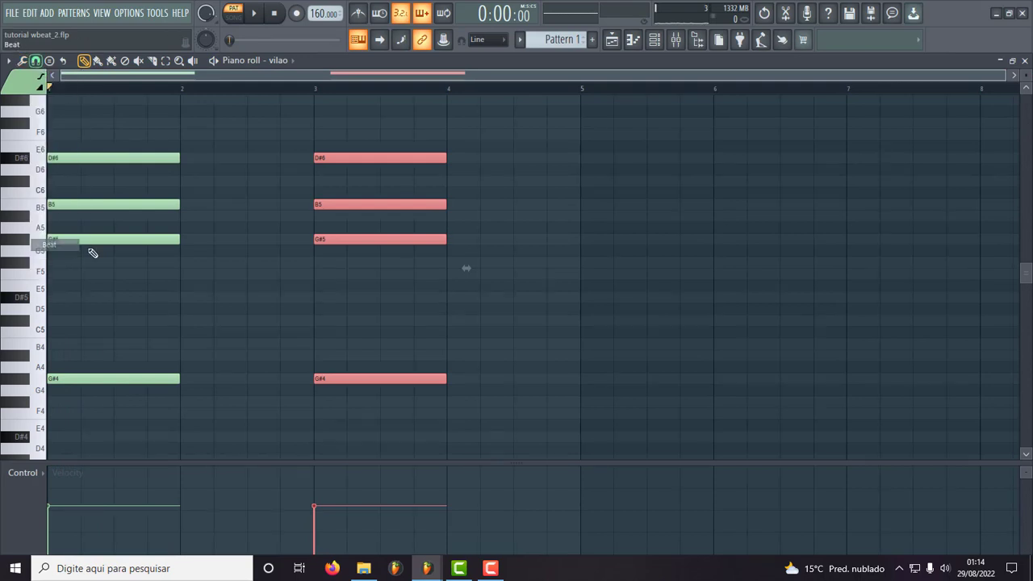
pyautogui.moveTo(539, 130); pyautogui.dragTo(105, 449)
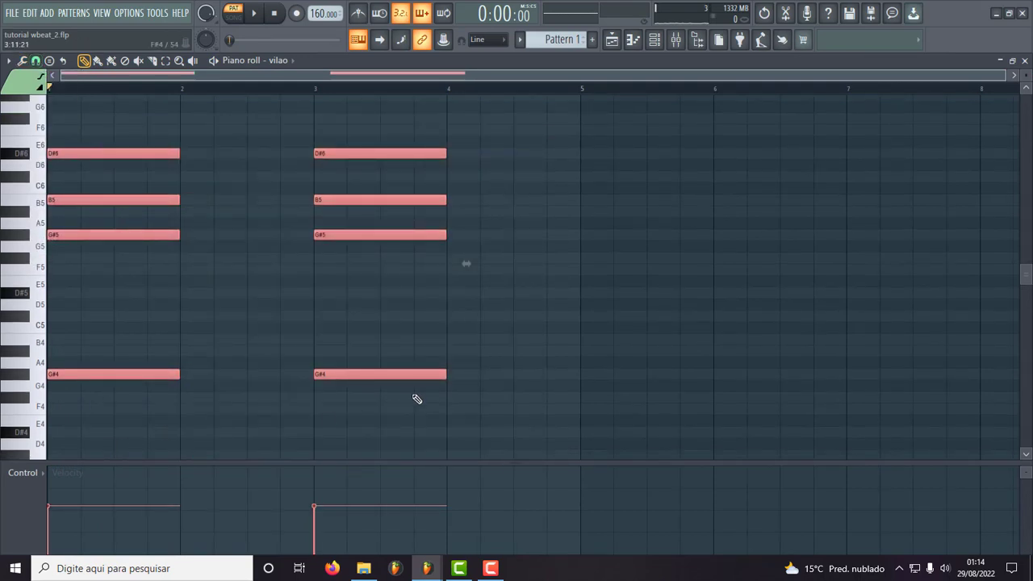
pyautogui.moveTo(443, 376); pyautogui.dragTo(512, 376)
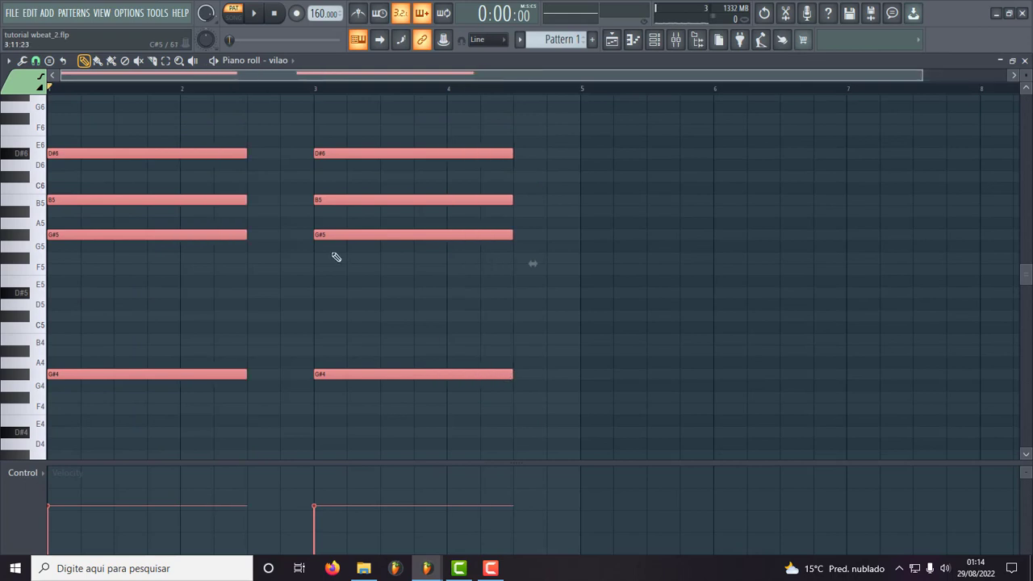
pyautogui.press('space')
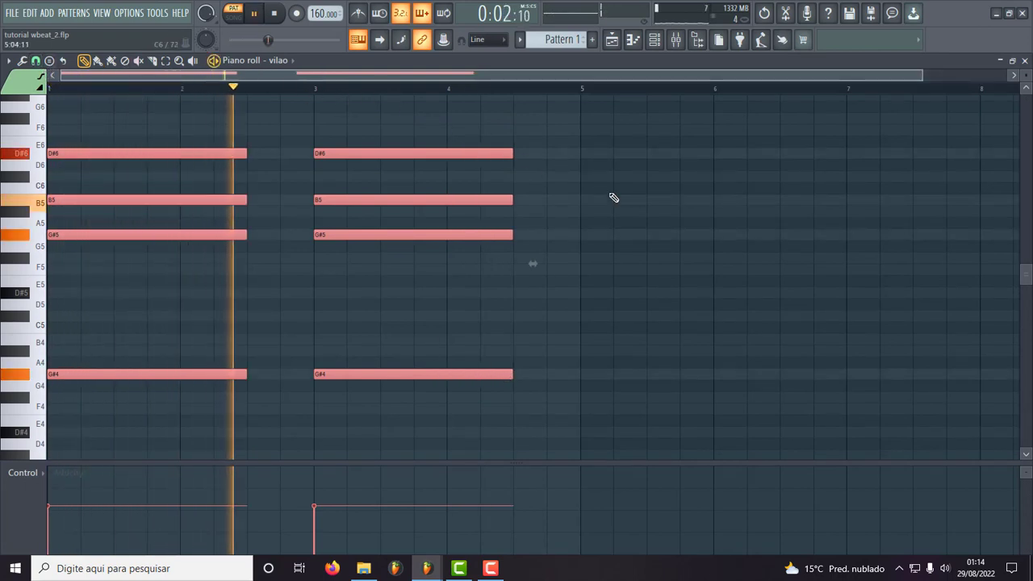
pyautogui.press('space')
# - Copy both chords so the duplicates start at bars 5 and 7
pyautogui.keyDown('ctrl'); pyautogui.click(587, 167); pyautogui.keyUp('ctrl')
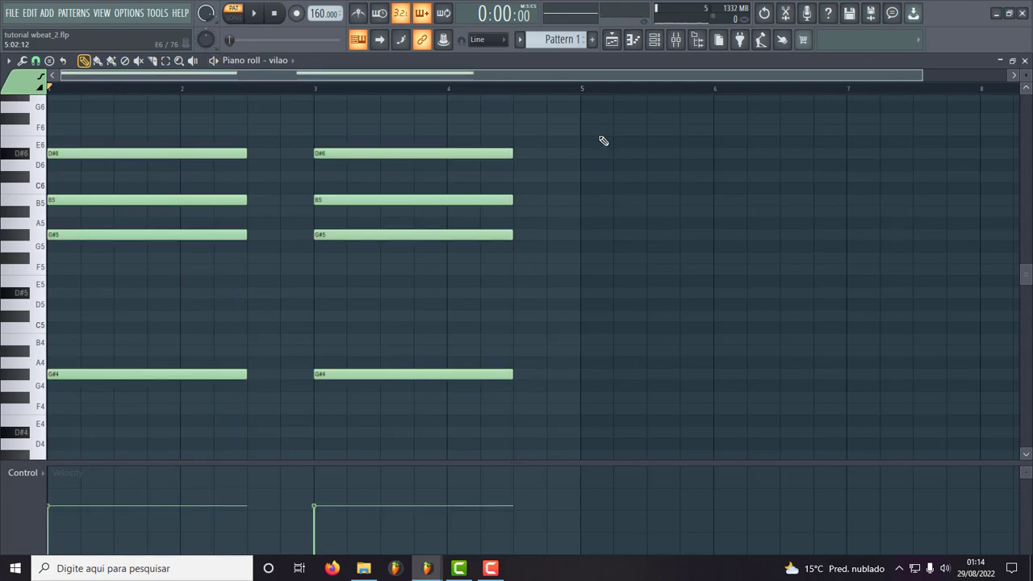
pyautogui.moveTo(626, 117); pyautogui.dragTo(101, 429)
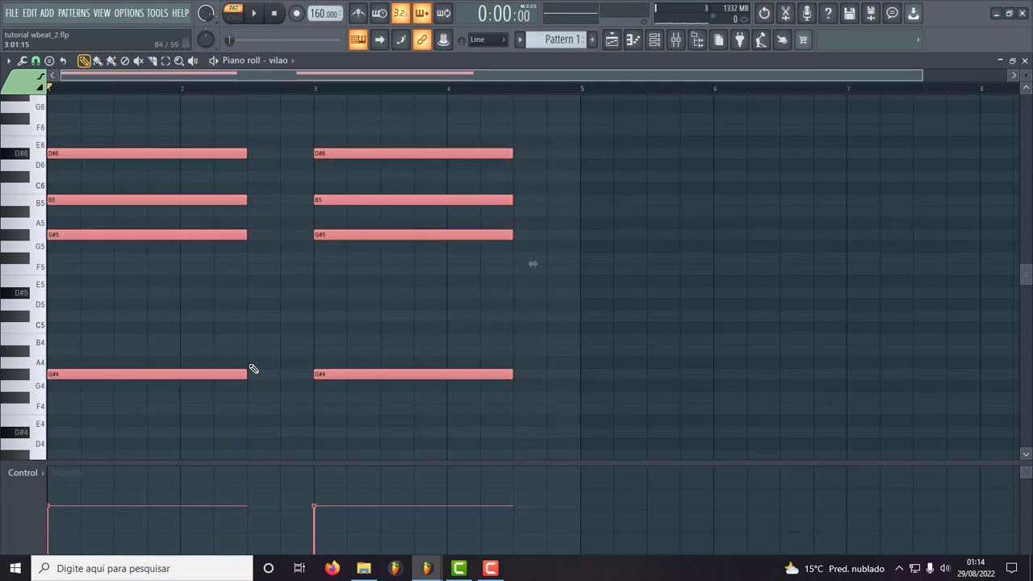
pyautogui.moveTo(131, 372); pyautogui.dragTo(671, 373)
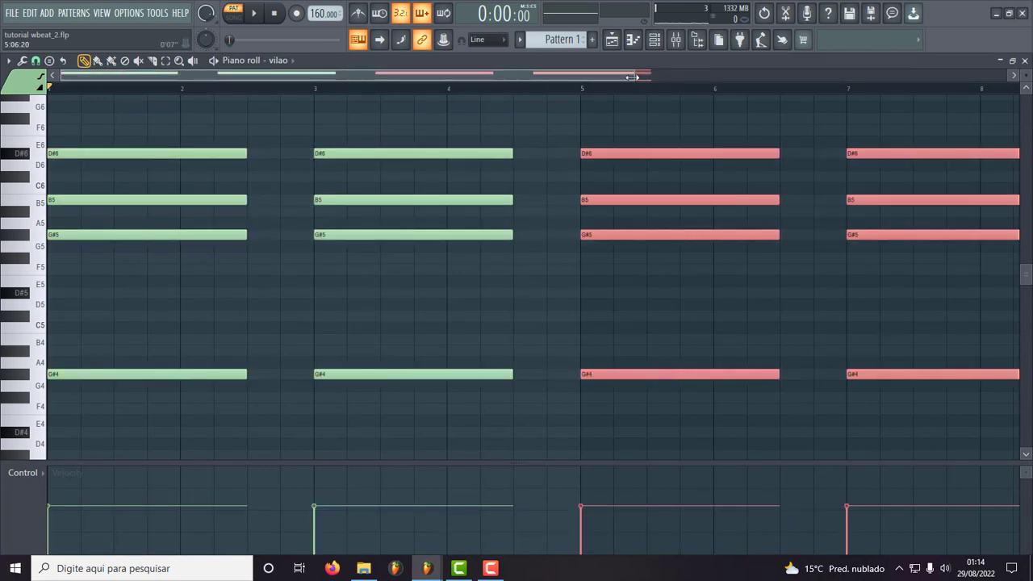
pyautogui.moveTo(636, 74); pyautogui.dragTo(817, 89)
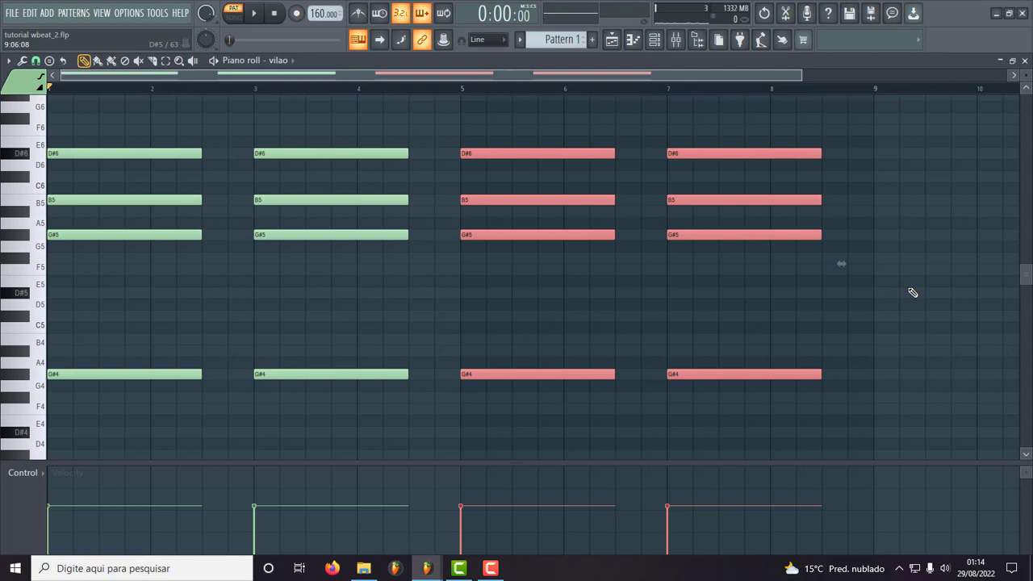
# - Transpose the selected chords at bars 5 and 7 up to a D#5 root, auditioning other pitches along the way
pyautogui.hotkey('shift', 'Up')
pyautogui.hotkey('shift', 'Up')
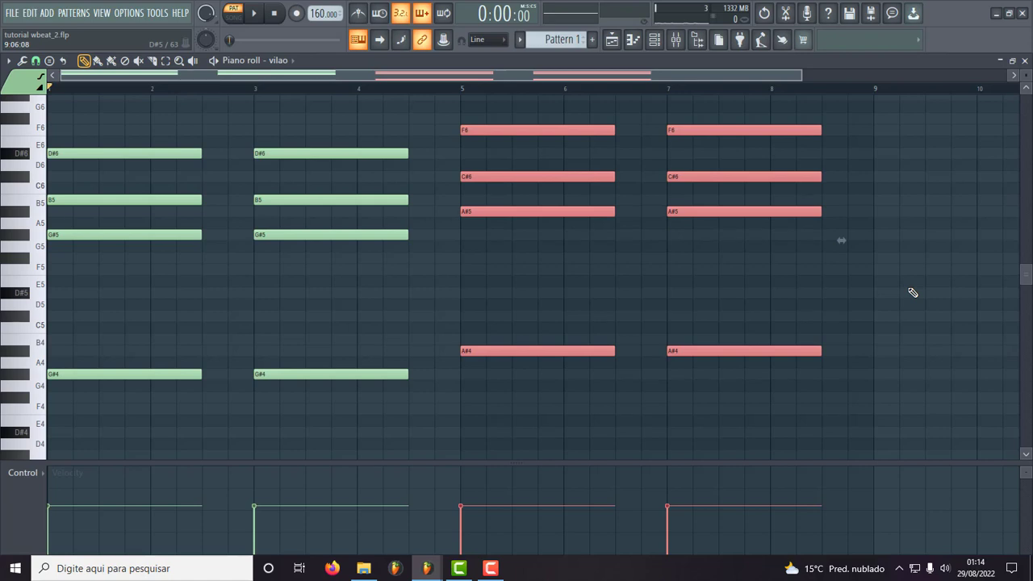
pyautogui.hotkey('shift', 'Up')
pyautogui.hotkey('shift', 'Up')
pyautogui.hotkey('shift', 'Up')
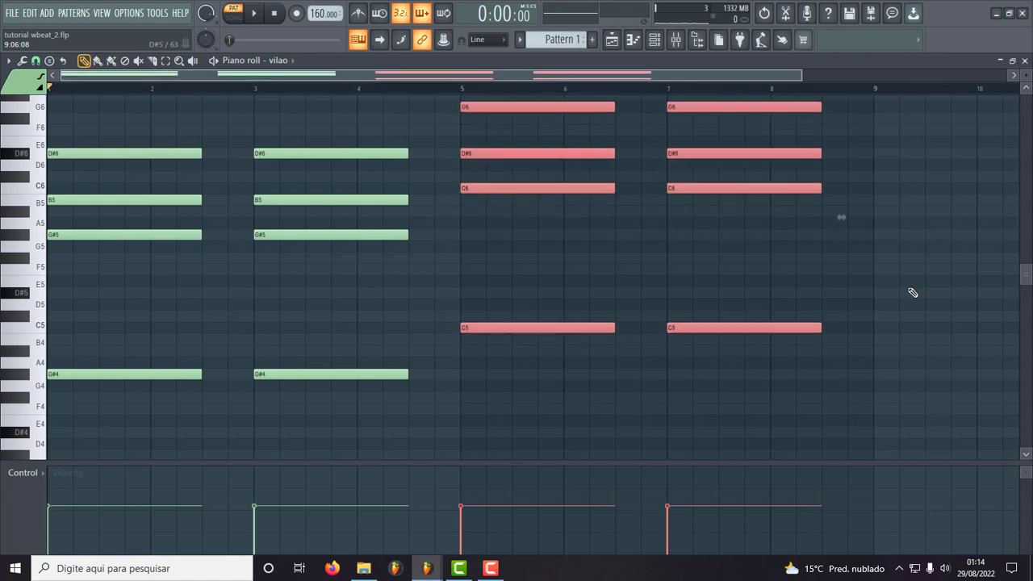
pyautogui.hotkey('shift', 'Down')
pyautogui.hotkey('shift', 'Down')
pyautogui.hotkey('shift', 'Down')
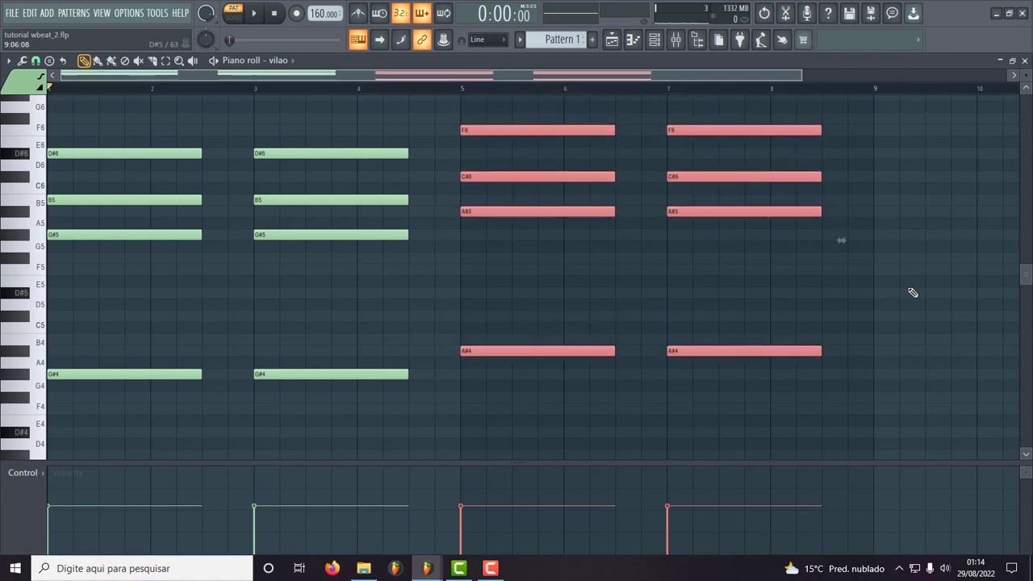
pyautogui.hotkey('shift', 'Up')
pyautogui.hotkey('shift', 'Up')
pyautogui.hotkey('shift', 'Up')
pyautogui.hotkey('shift', 'Up')
pyautogui.hotkey('shift', 'Up')
pyautogui.hotkey('shift', 'Down')
pyautogui.hotkey('shift', 'Down')
pyautogui.hotkey('shift', 'Down')
pyautogui.hotkey('shift', 'Down')
pyautogui.hotkey('shift', 'Down')
pyautogui.hotkey('shift', 'Down')
pyautogui.hotkey('shift', 'Down')
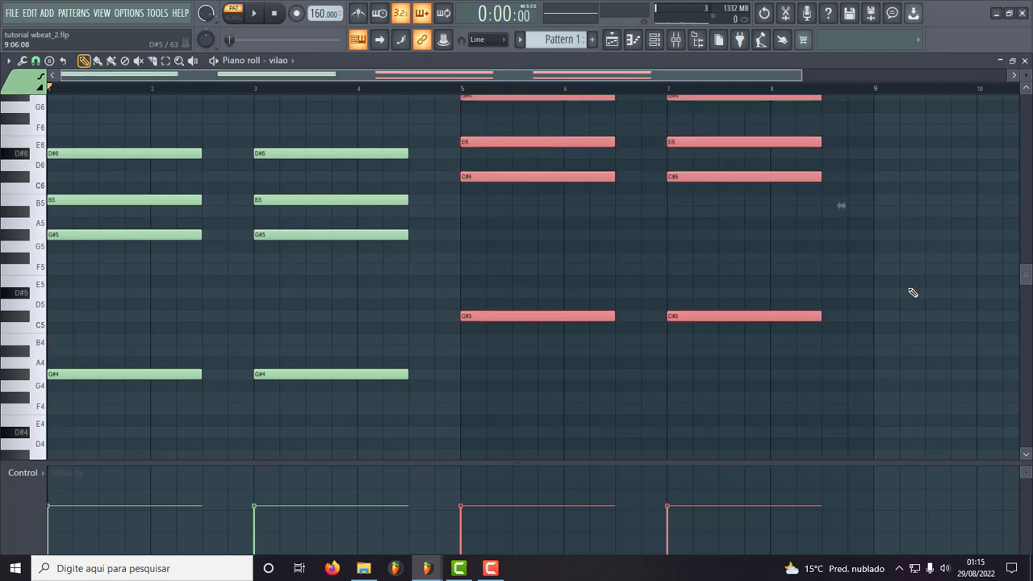
pyautogui.hotkey('shift', 'Up')
pyautogui.hotkey('shift', 'Up')
pyautogui.hotkey('shift', 'Up')
pyautogui.hotkey('shift', 'Up')
pyautogui.hotkey('shift', 'Up')
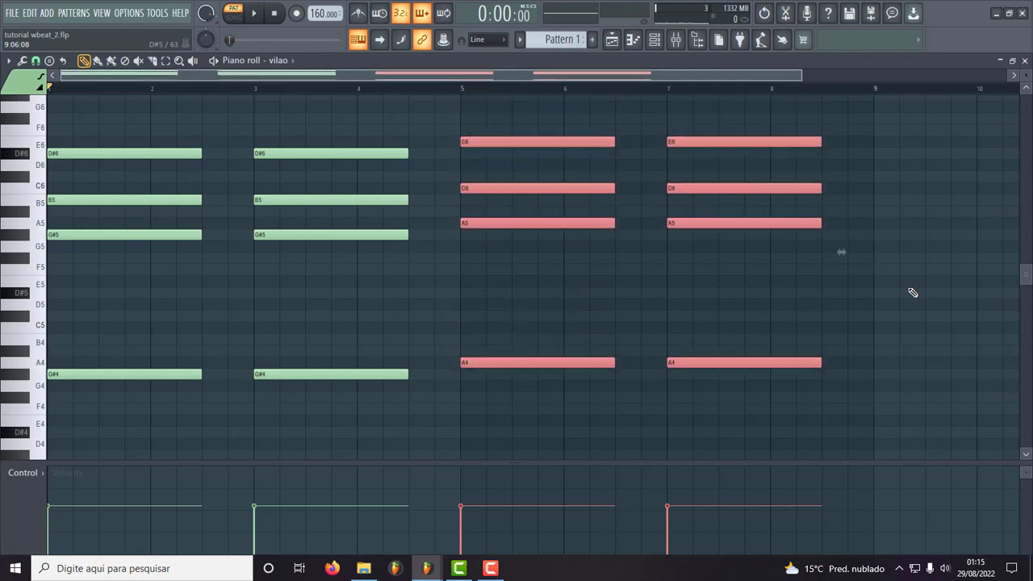
pyautogui.hotkey('shift', 'Up')
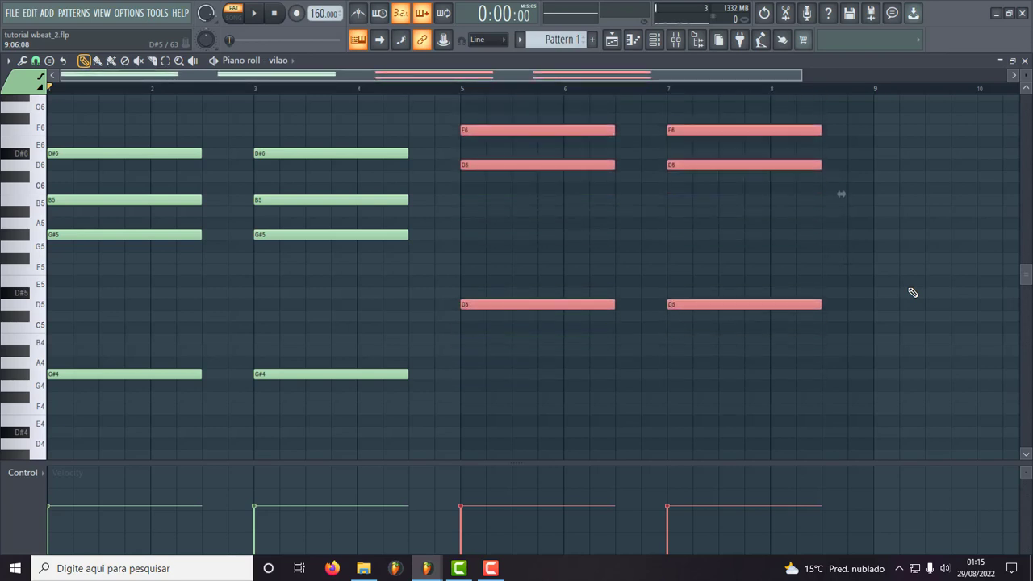
pyautogui.hotkey('shift', 'Up')
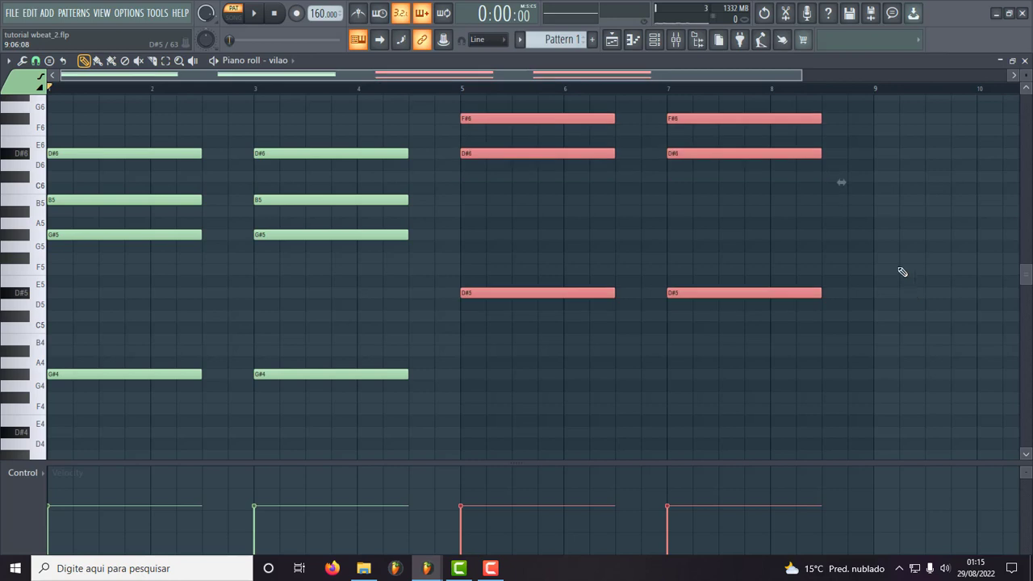
# - Play back the progression through the transposed chord and place the playhead at the start of bar 5
pyautogui.moveTo(804, 73); pyautogui.dragTo(854, 74)
pyautogui.press('space')
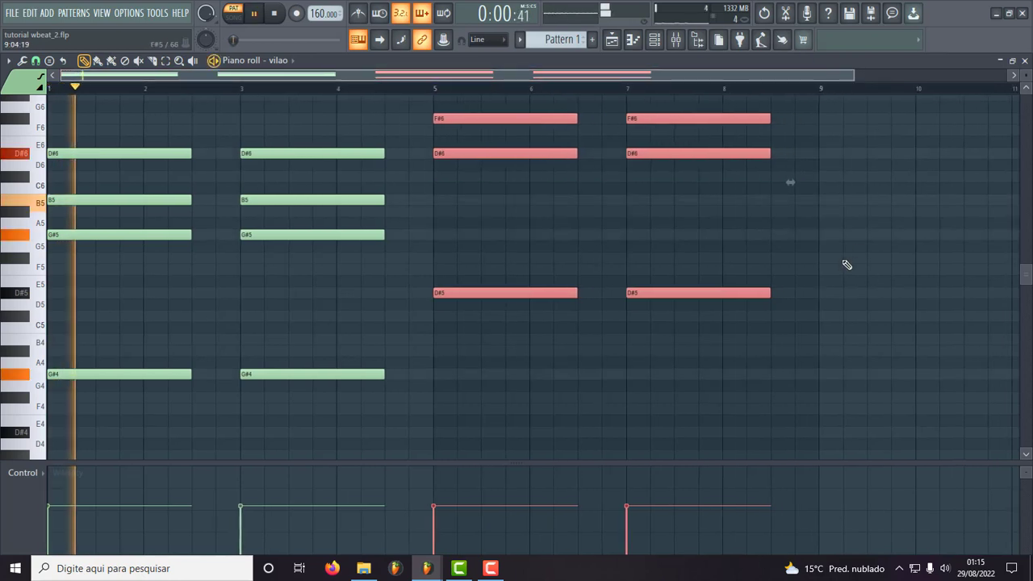
pyautogui.scroll(4, 844, 263)
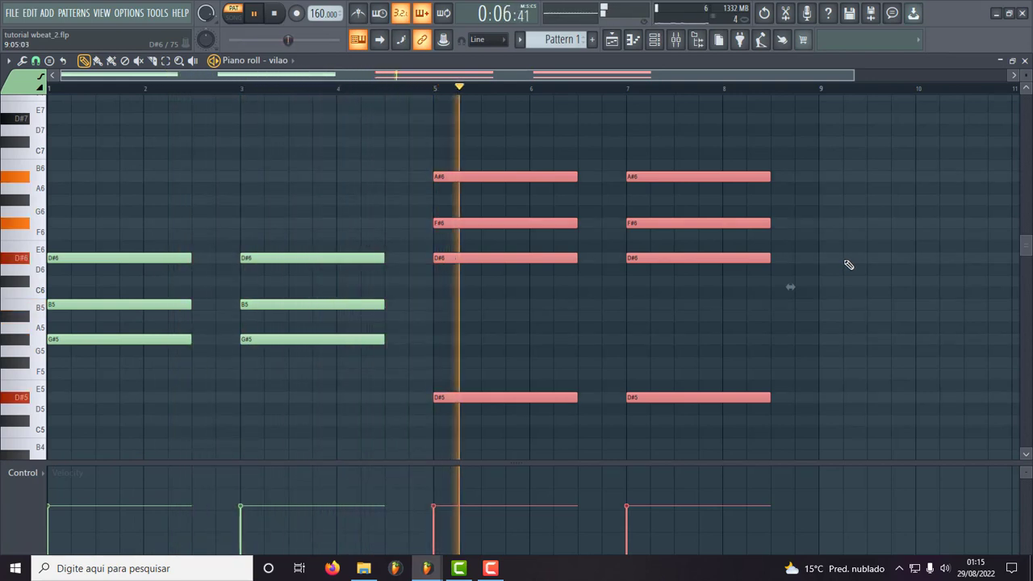
pyautogui.click(432, 88)
pyautogui.press('space')
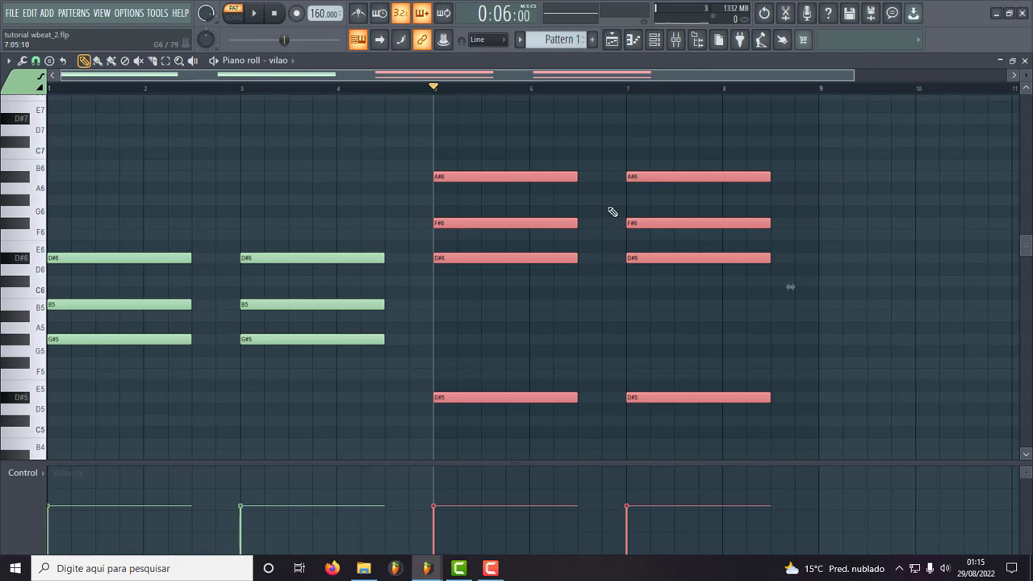
# - Replace the A#6 note with A#5 in the chords at bars 5 and 7 and play them back
pyautogui.scroll(-1, 767, 204)
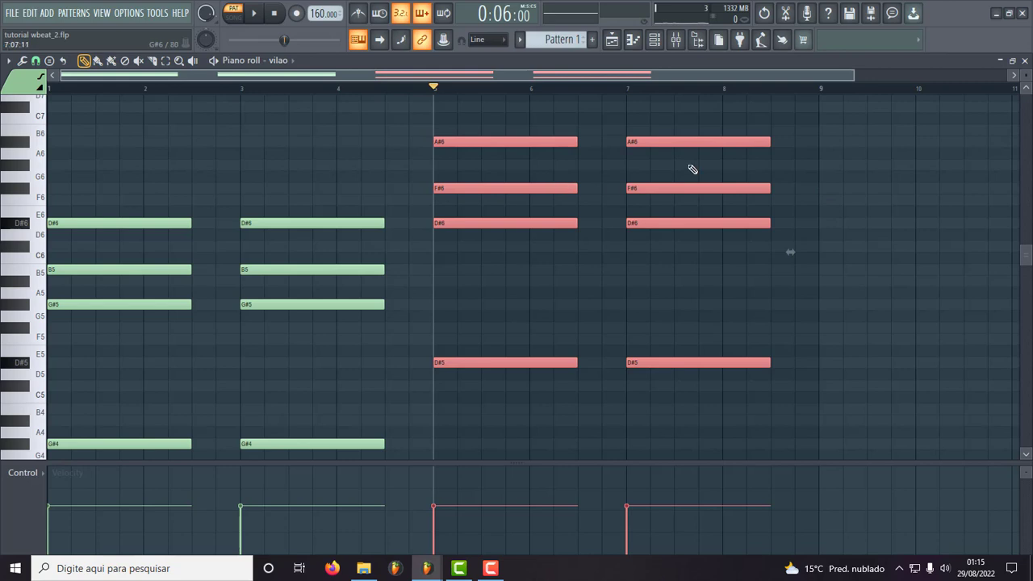
pyautogui.rightClick(663, 144)
pyautogui.rightClick(561, 143)
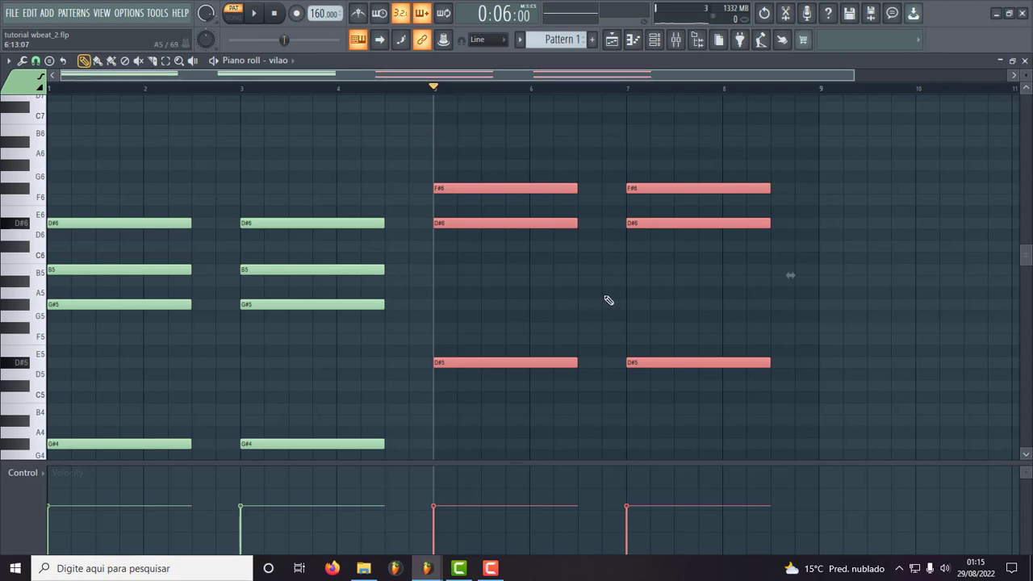
pyautogui.moveTo(456, 308)
pyautogui.mouseDown()
pyautogui.moveTo(489, 302)
pyautogui.moveTo(469, 309)
pyautogui.mouseUp()
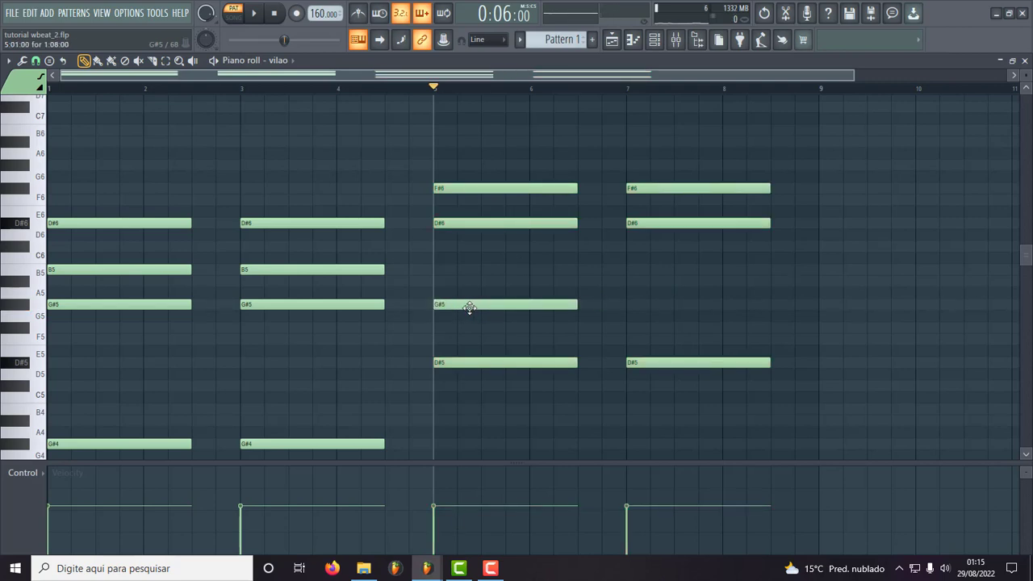
pyautogui.moveTo(469, 304); pyautogui.dragTo(469, 276)
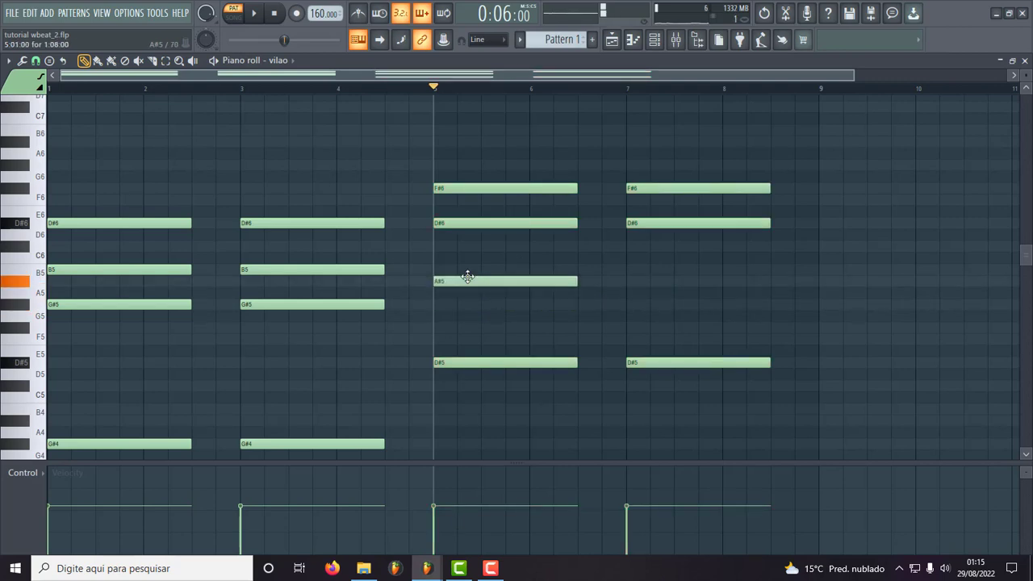
pyautogui.click(631, 281)
pyautogui.press('space')
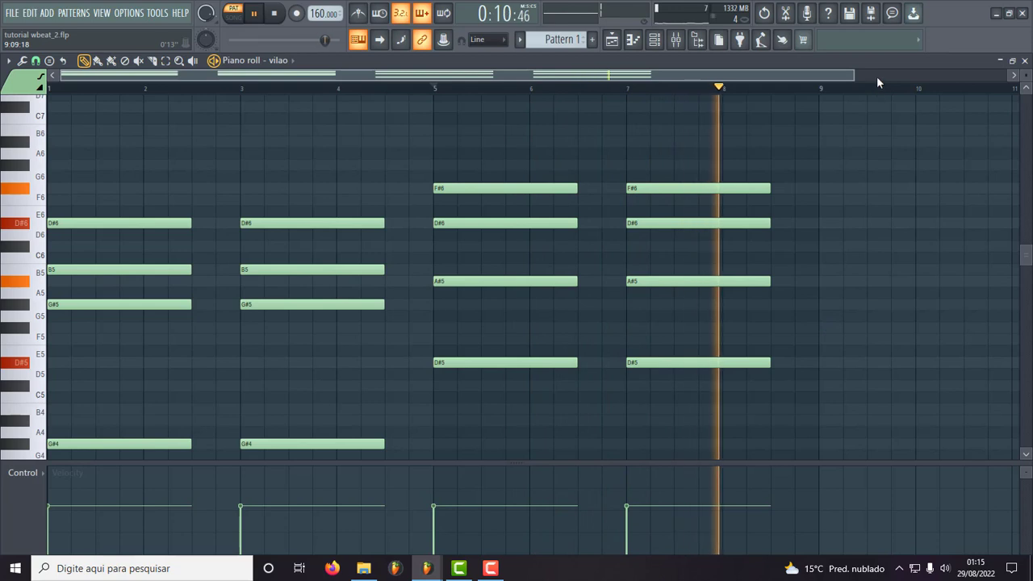
pyautogui.press('space')
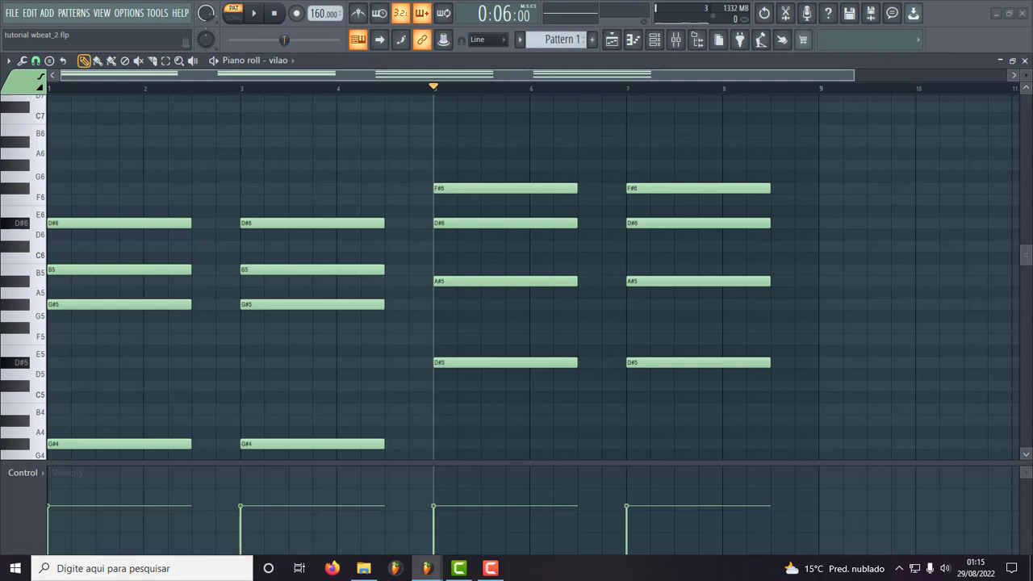
# - Switch from the vilao notes to the flute channel's piano roll, maximized
pyautogui.click(1012, 60)
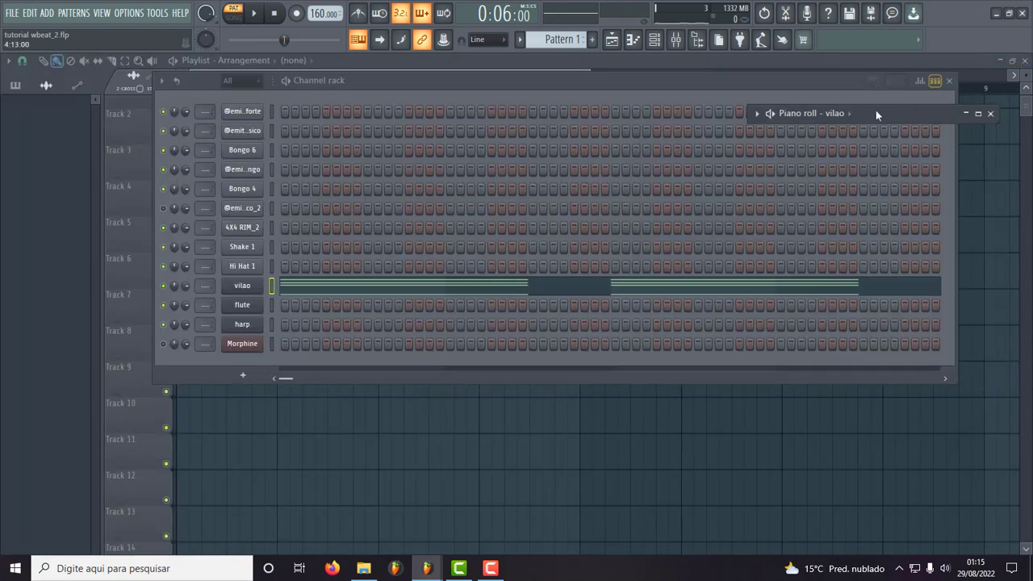
pyautogui.rightClick(245, 311)
pyautogui.click(293, 308)
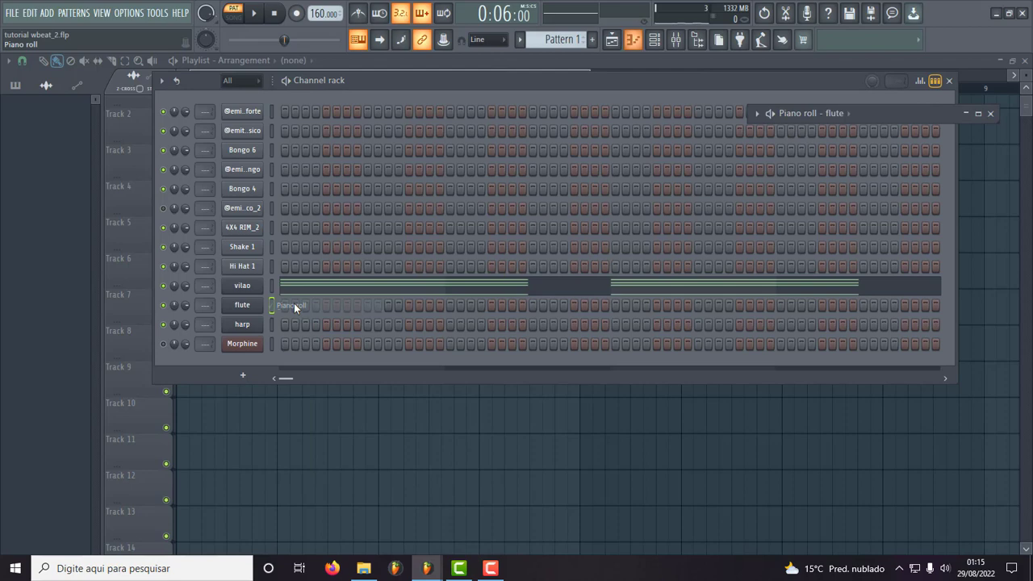
pyautogui.click(979, 113)
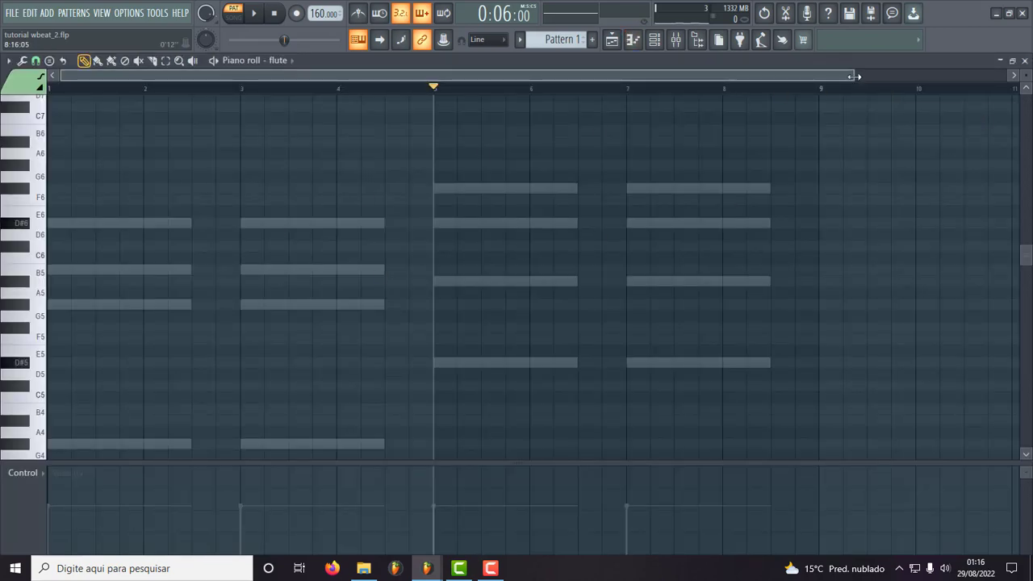
pyautogui.moveTo(854, 76)
pyautogui.mouseDown()
pyautogui.moveTo(539, 103)
pyautogui.moveTo(498, 110)
pyautogui.moveTo(494, 125)
pyautogui.mouseUp()
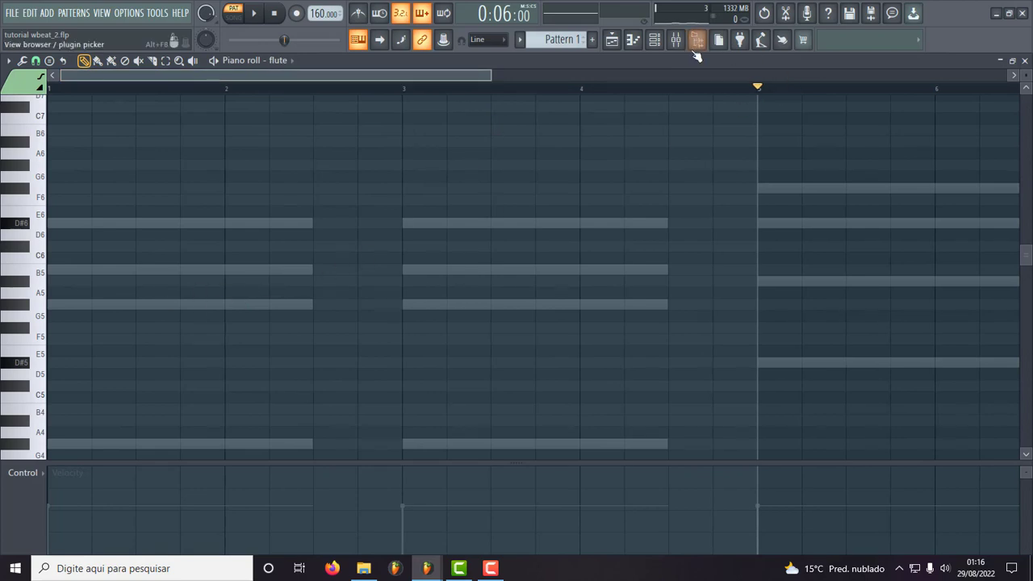
# - Open the flute channel's Kontakt plugin, examine the loaded Ethno World 6 Bansuri KEY instrument, and close it
pyautogui.click(654, 40)
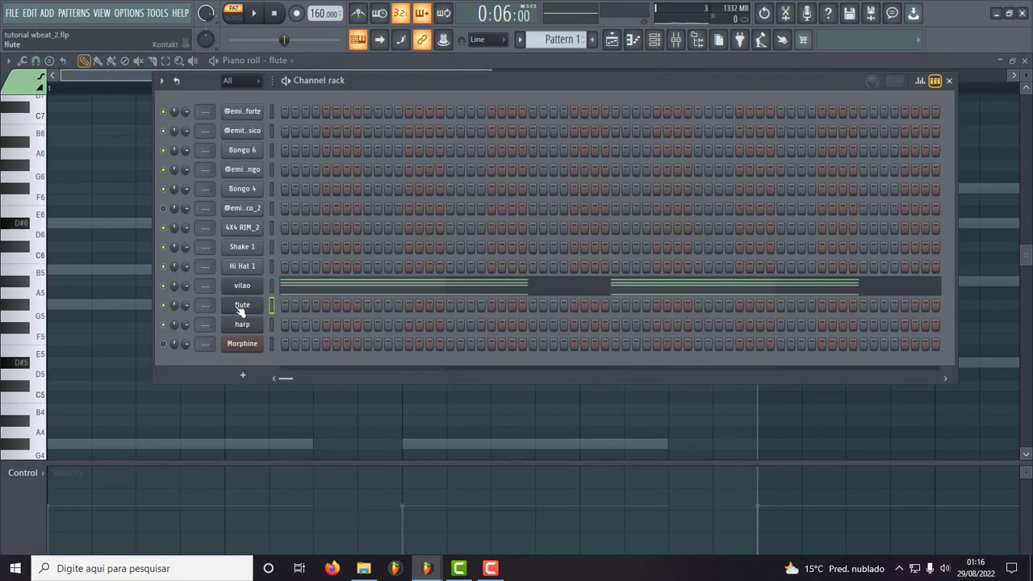
pyautogui.click(241, 309)
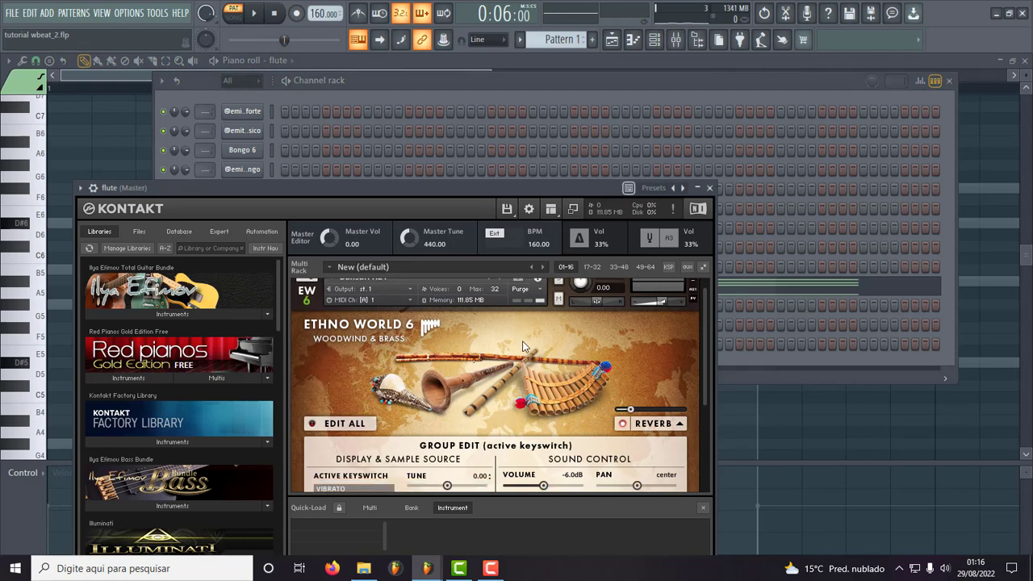
pyautogui.scroll(-1, 523, 342)
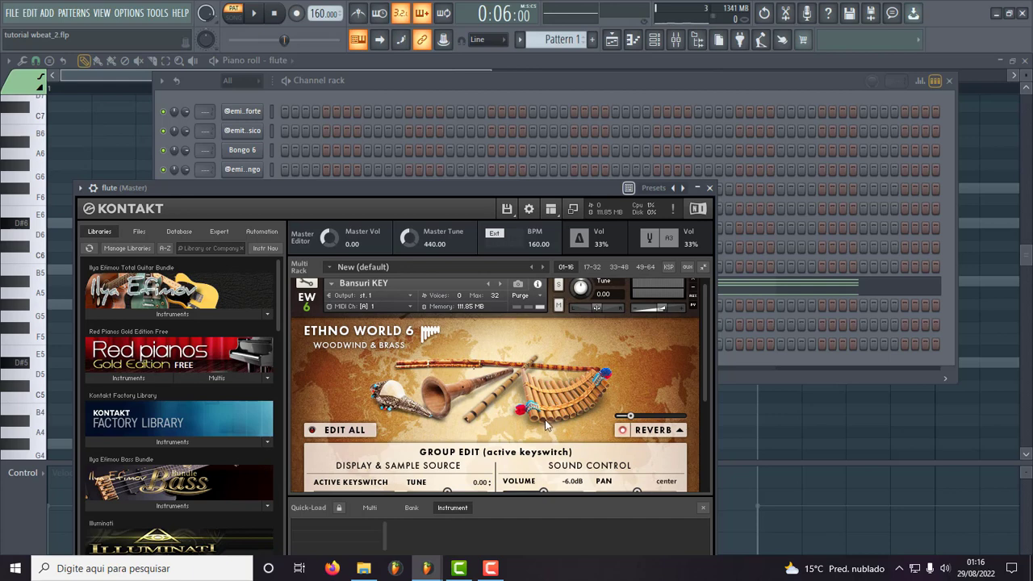
pyautogui.scroll(-1, 419, 414)
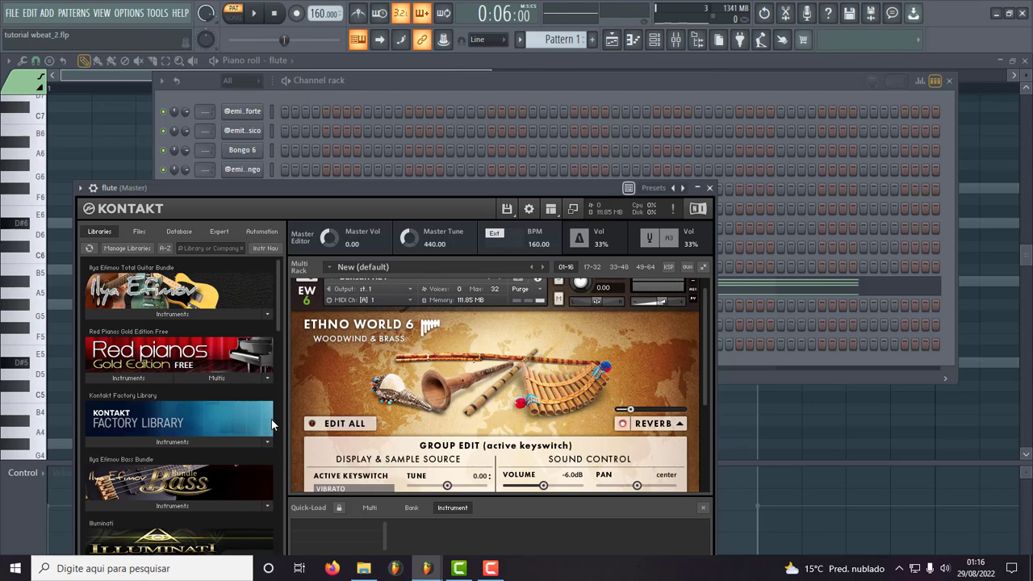
pyautogui.scroll(-1, 570, 370)
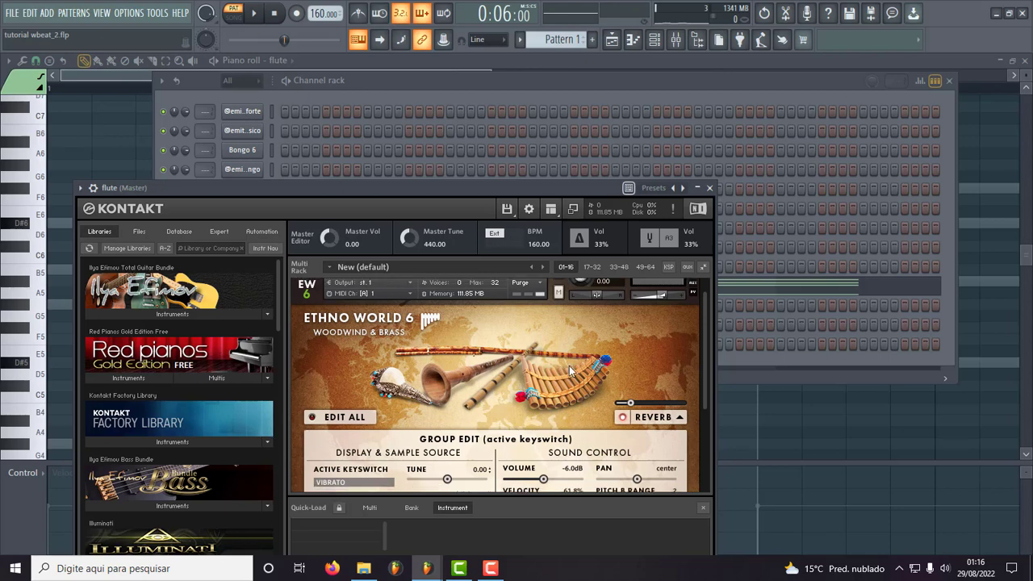
pyautogui.click(709, 188)
# - Reopen the flute channel's piano roll with bars 1 to 5 in view
pyautogui.rightClick(255, 311)
pyautogui.click(295, 305)
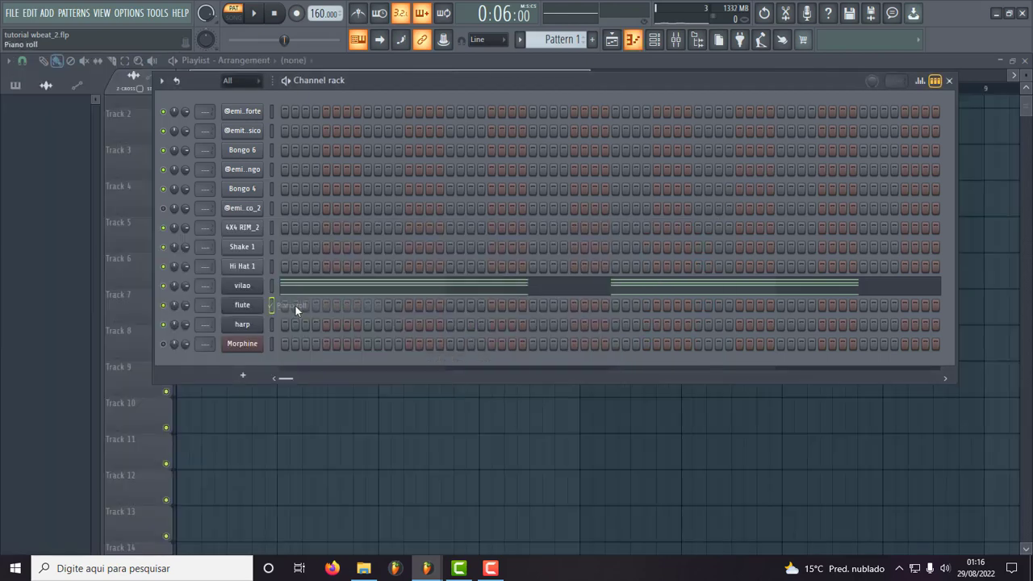
pyautogui.rightClick(258, 310)
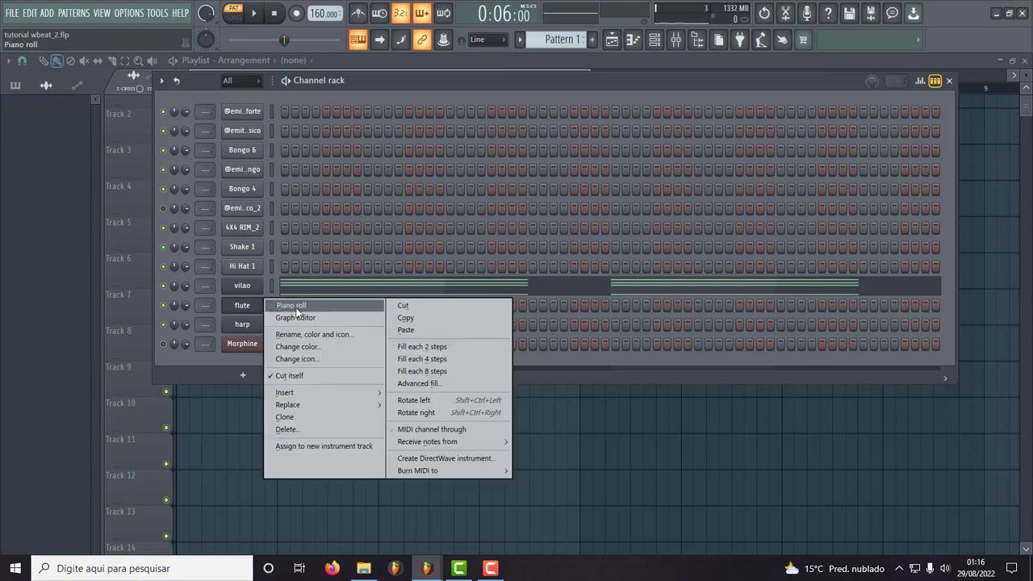
pyautogui.click(295, 306)
pyautogui.moveTo(757, 127); pyautogui.dragTo(268, 135)
pyautogui.click(743, 129)
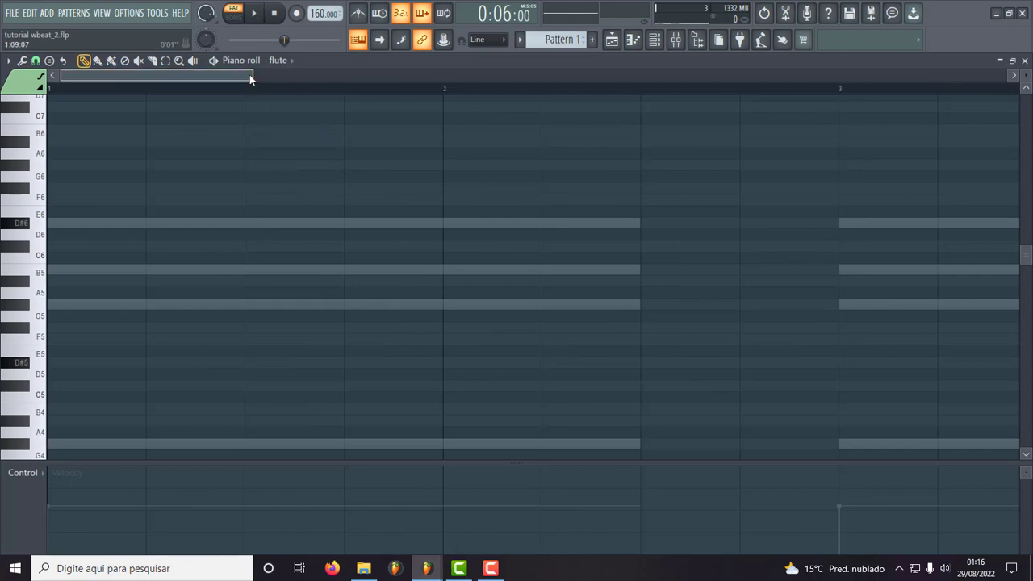
pyautogui.moveTo(250, 73); pyautogui.dragTo(448, 75)
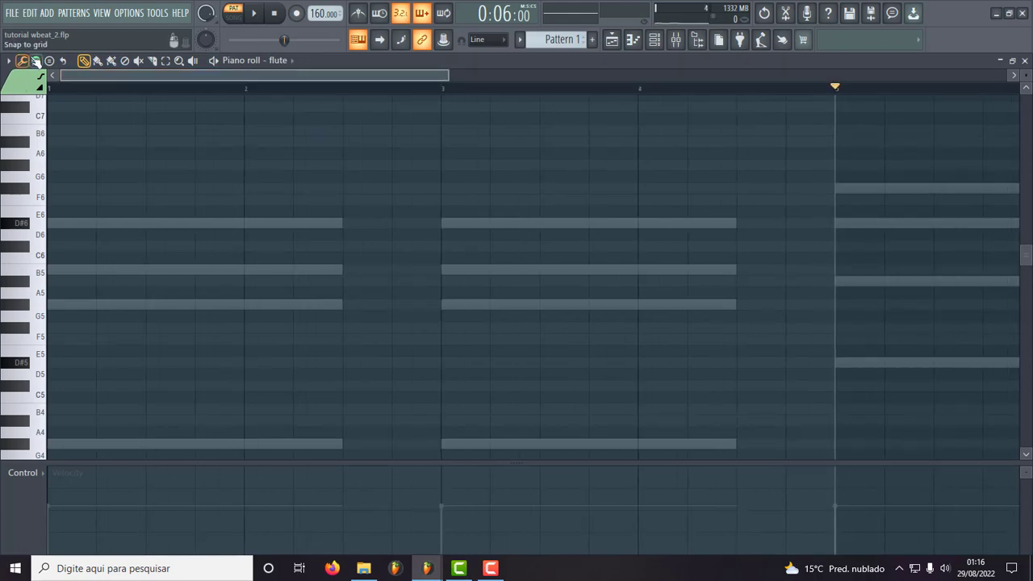
# - With the snap set to 1/3 beat, place a one-beat G#5 flute note at the start of bar 1 and play it back
pyautogui.click(38, 62)
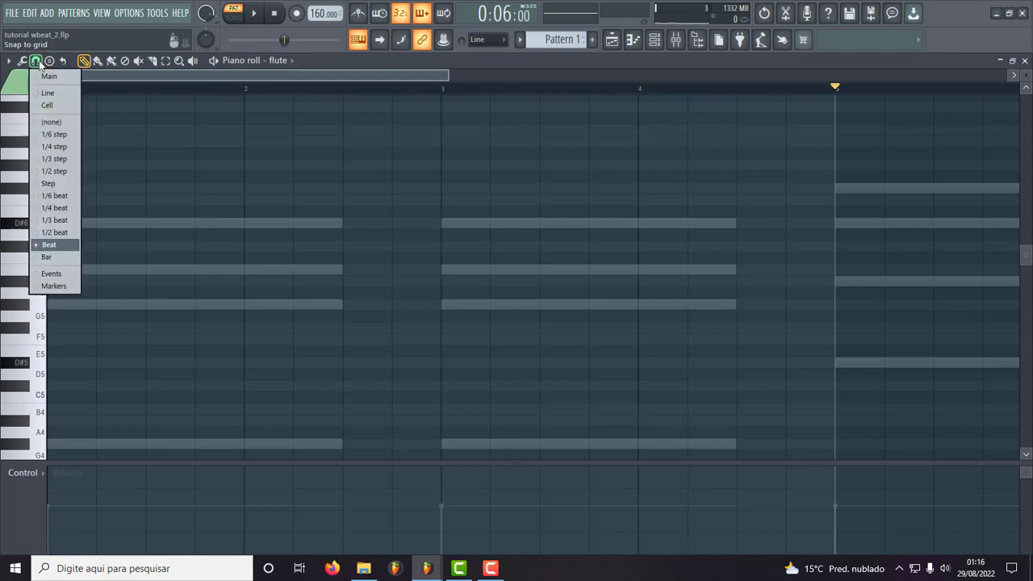
pyautogui.click(59, 219)
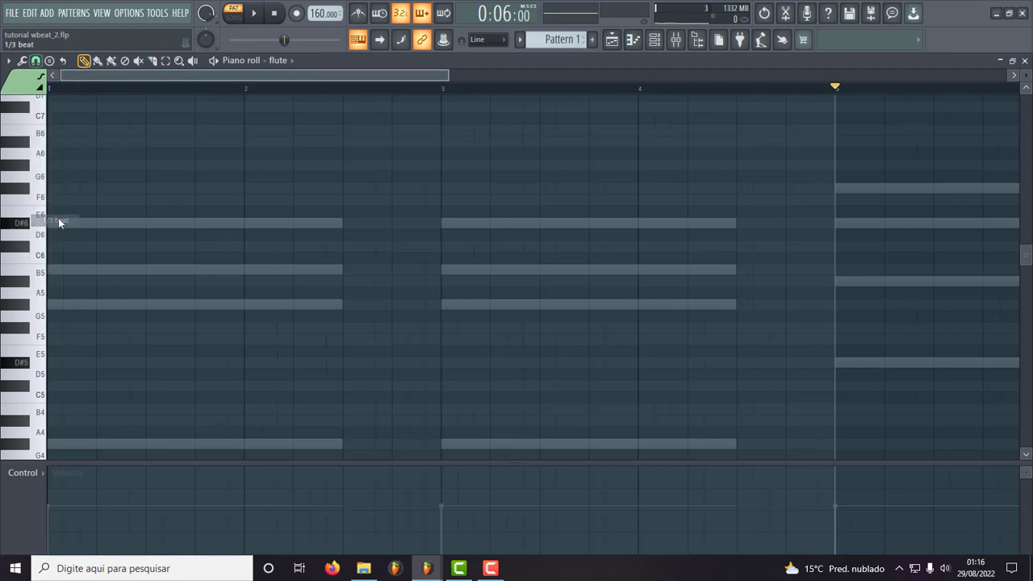
pyautogui.click(59, 306)
pyautogui.moveTo(98, 305); pyautogui.dragTo(58, 306)
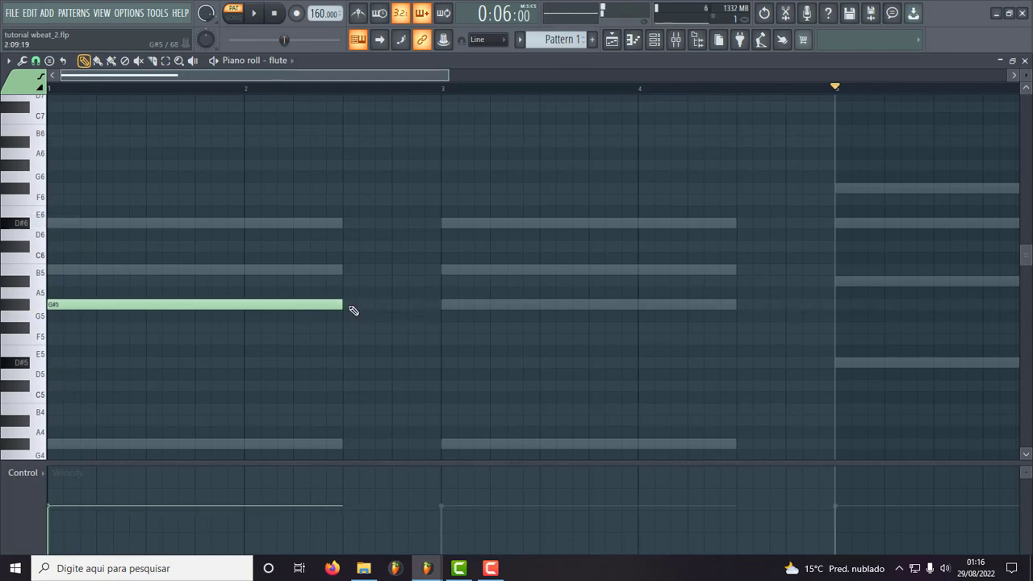
pyautogui.moveTo(344, 303); pyautogui.dragTo(93, 307)
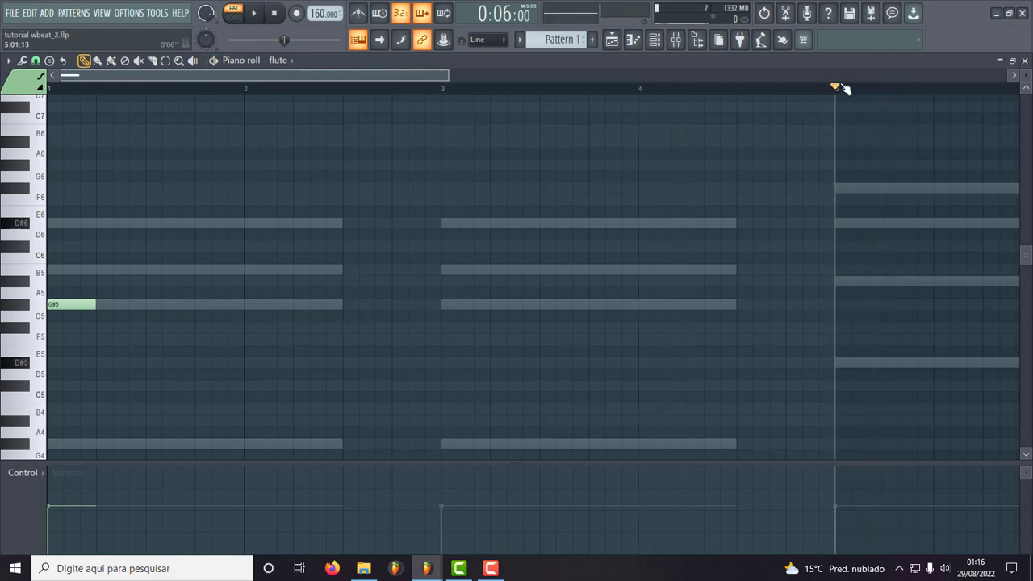
pyautogui.press('space')
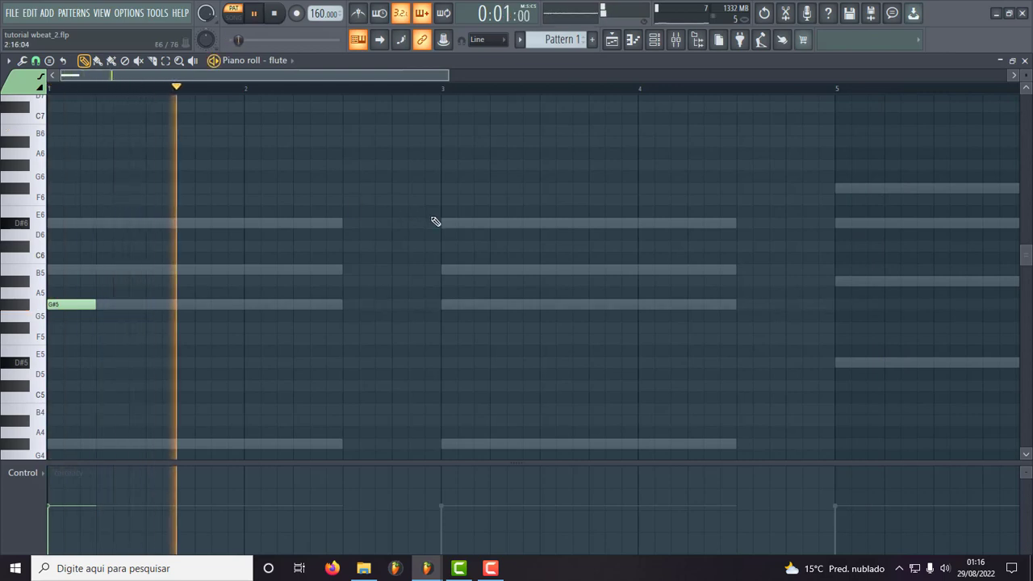
pyautogui.press('space')
# - Add a one-beat B6 flute note at the start of bar 2
pyautogui.click(250, 224)
pyautogui.moveTo(253, 220); pyautogui.dragTo(251, 129)
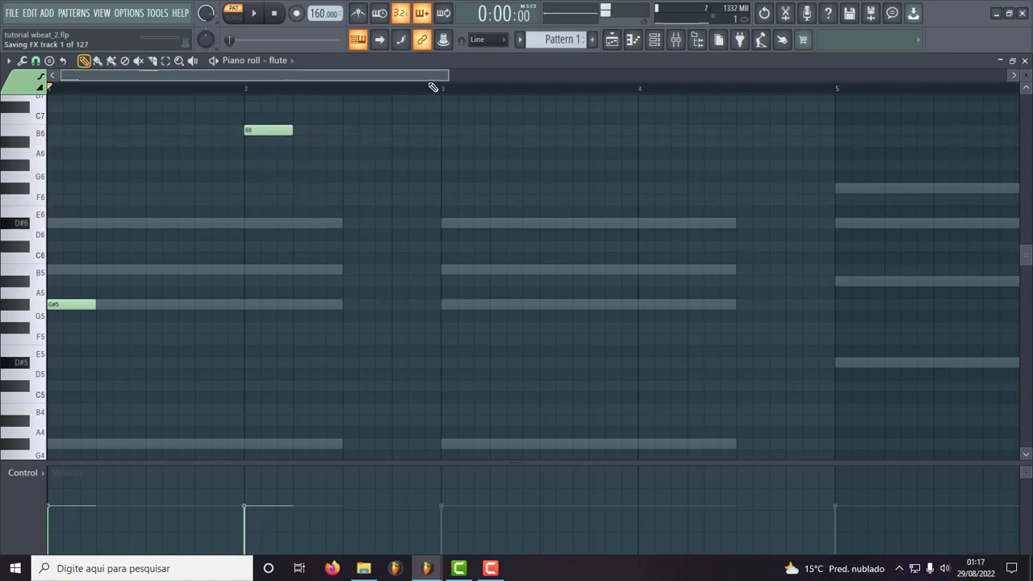
# - Shorten the B6 note at bar 2 to 1/3 beat and add a 1/3-beat G#6 note 2/3 beat into the bar
pyautogui.moveTo(449, 75); pyautogui.dragTo(340, 75)
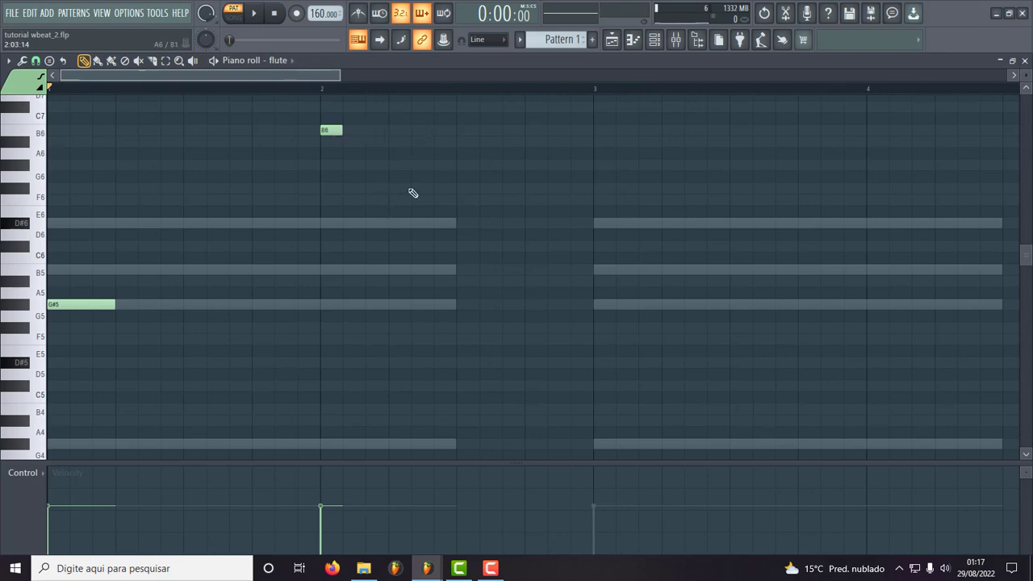
pyautogui.click(368, 166)
pyautogui.rightClick(376, 166)
pyautogui.press('space')
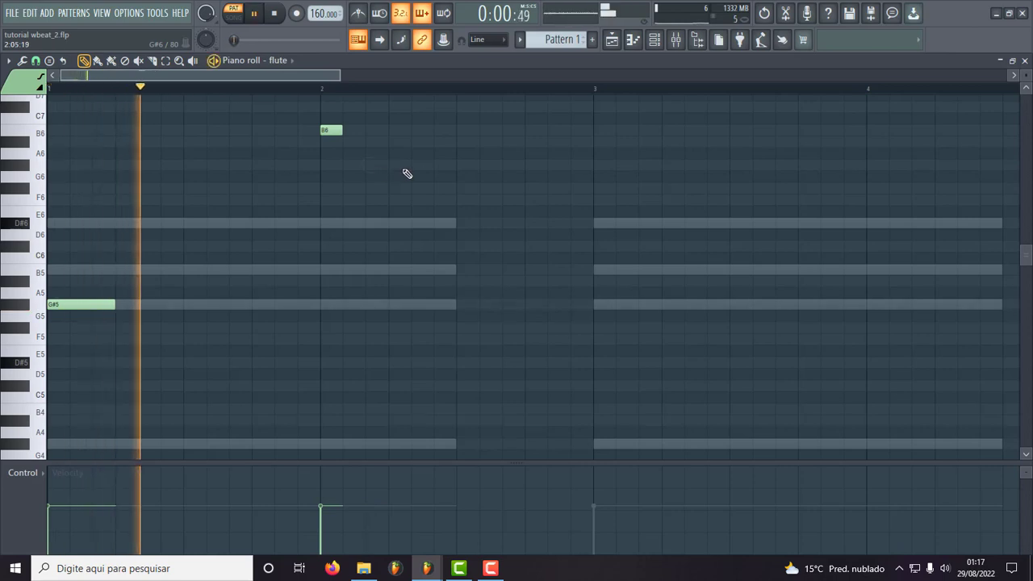
pyautogui.press('space')
pyautogui.click(368, 166)
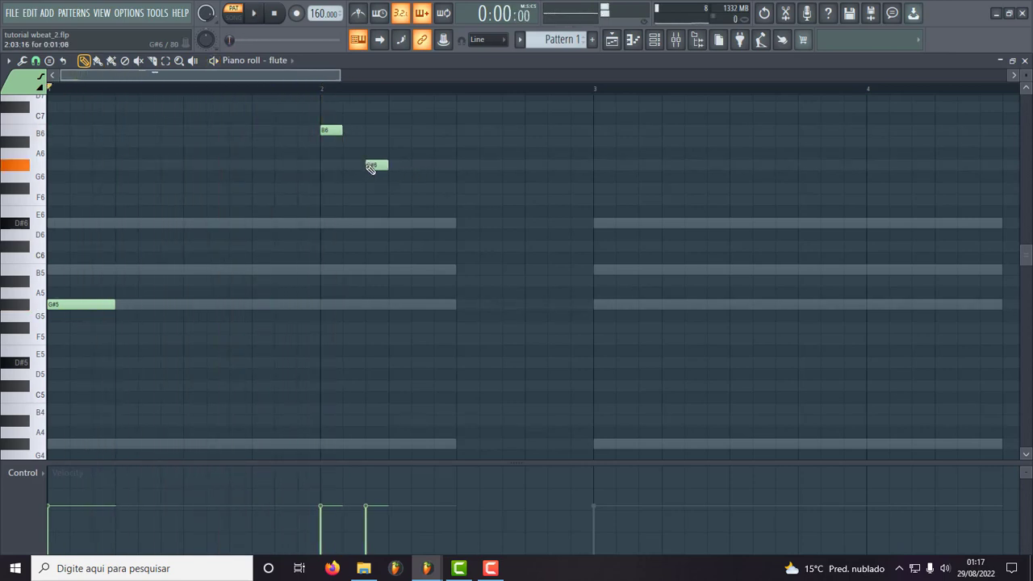
# - Raise the new G#6 note to A#6, add a 1/3-beat G#6 note 1 1/3 beats into bar 2, and play back
pyautogui.click(418, 189)
pyautogui.rightClick(418, 188)
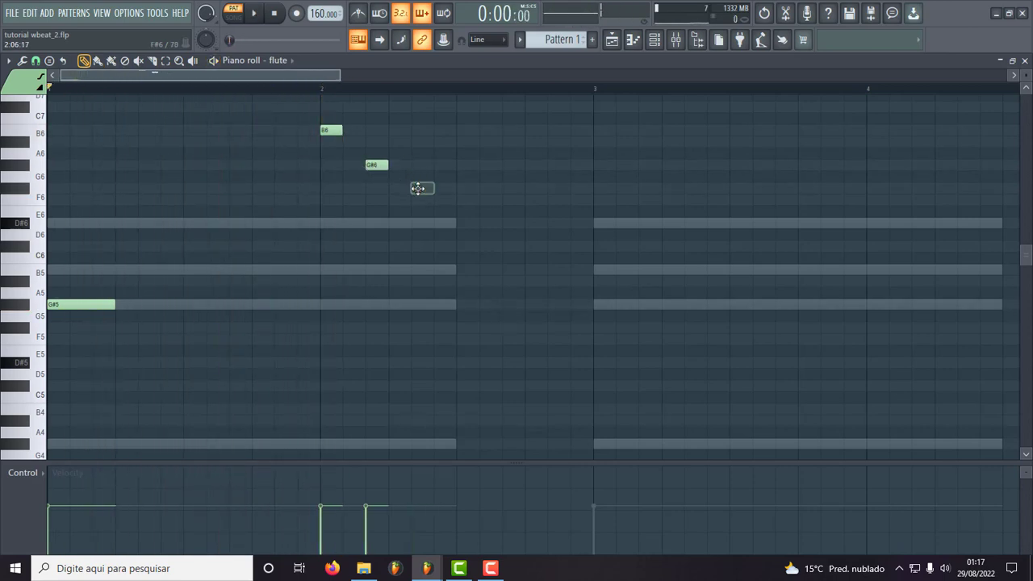
pyautogui.moveTo(376, 165); pyautogui.dragTo(380, 141)
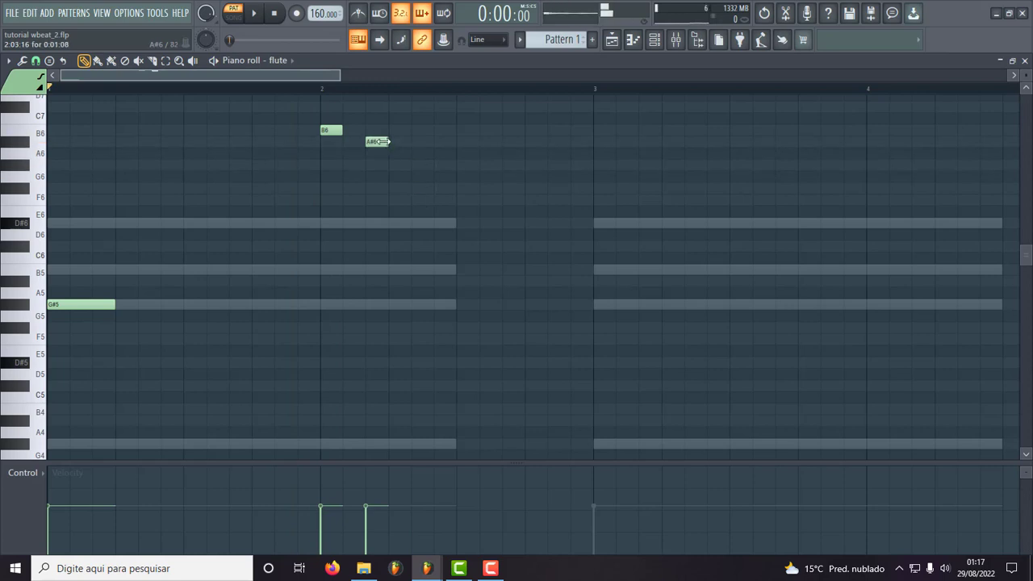
pyautogui.click(418, 165)
pyautogui.press('space')
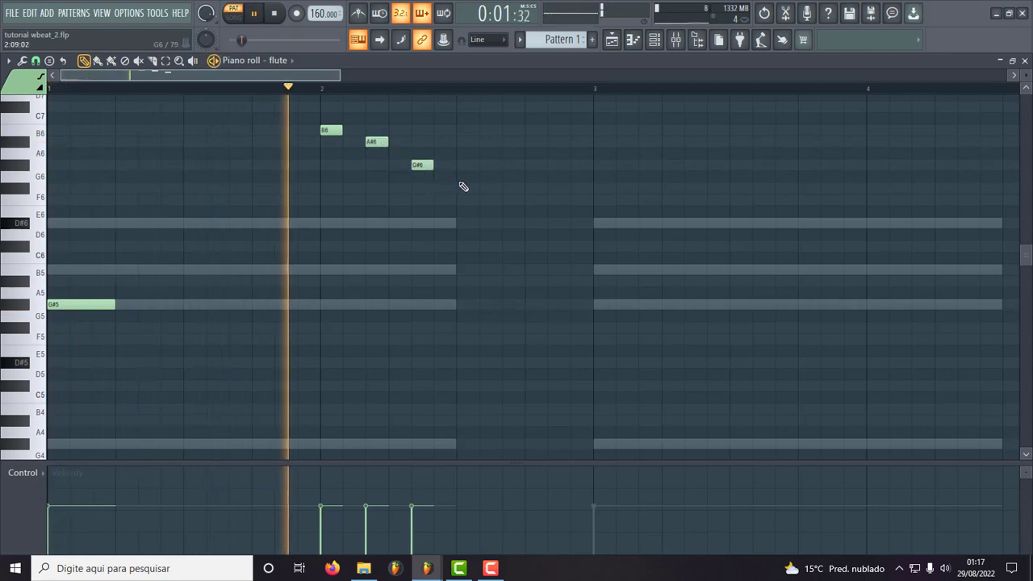
pyautogui.press('space')
# - Try placing the A#6 note directly after B6 and the G#6 note directly after A#6, playing back each change
pyautogui.moveTo(369, 143); pyautogui.dragTo(348, 142)
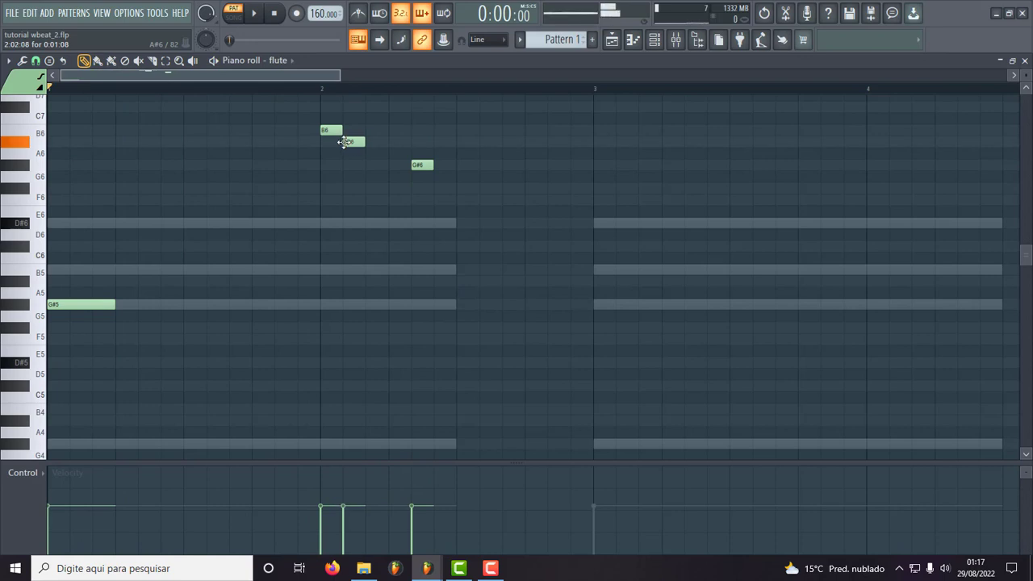
pyautogui.press('space')
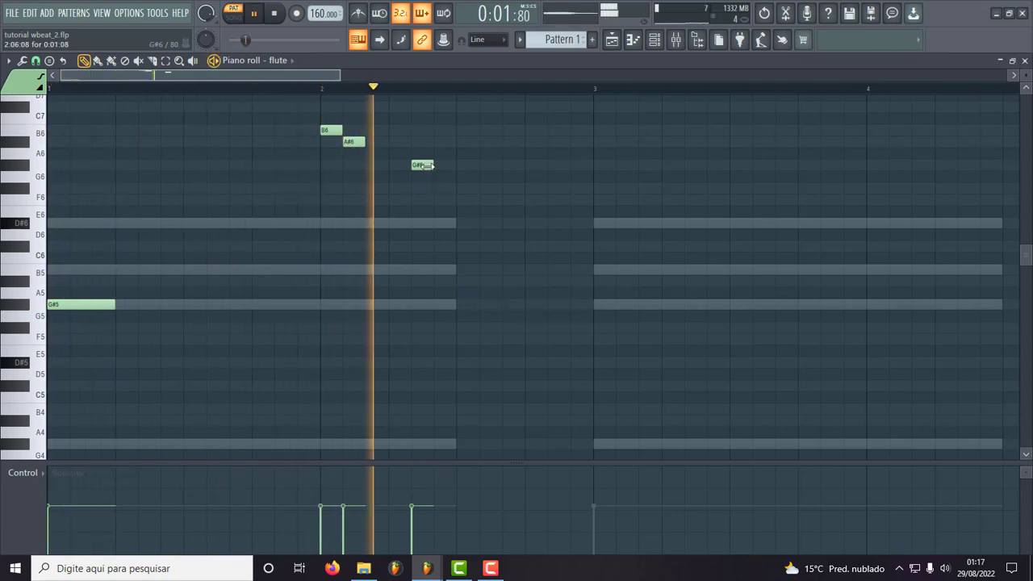
pyautogui.press('space')
pyautogui.moveTo(423, 165); pyautogui.dragTo(376, 166)
pyautogui.press('space')
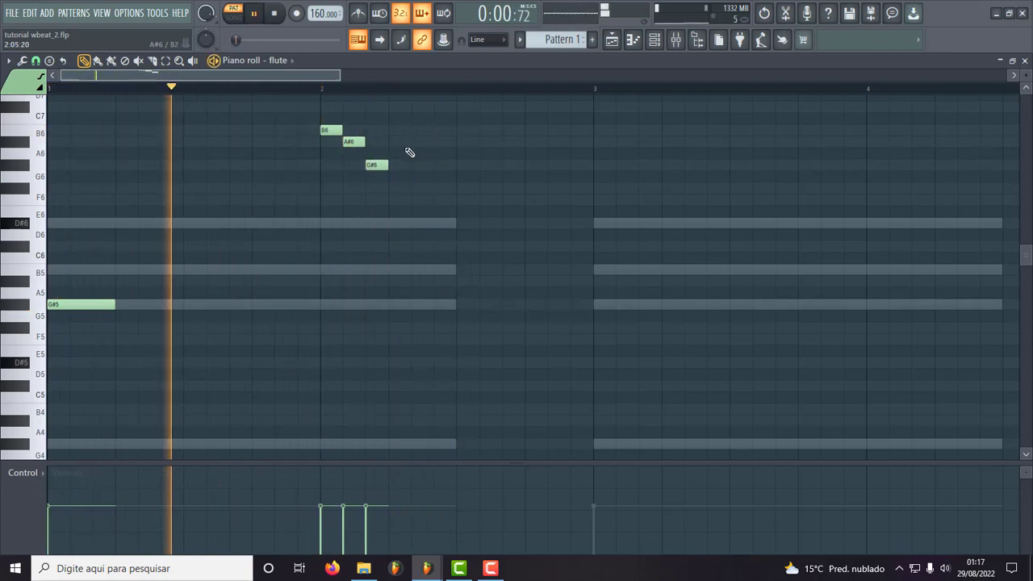
pyautogui.press('space')
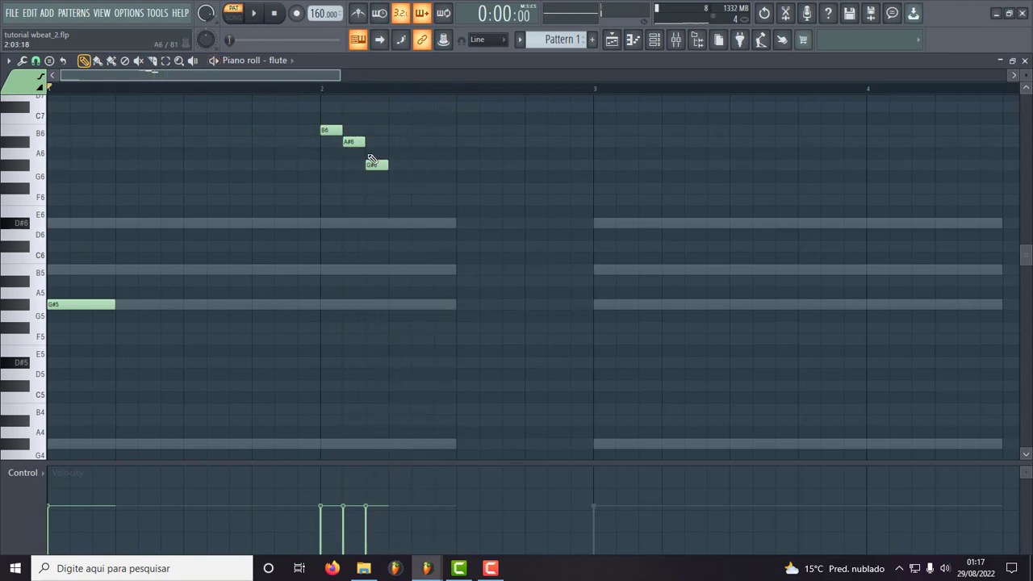
# - Move the G#6 note to the second beat of bar 2 and play the melody back
pyautogui.moveTo(373, 164); pyautogui.dragTo(395, 165)
pyautogui.press('space')
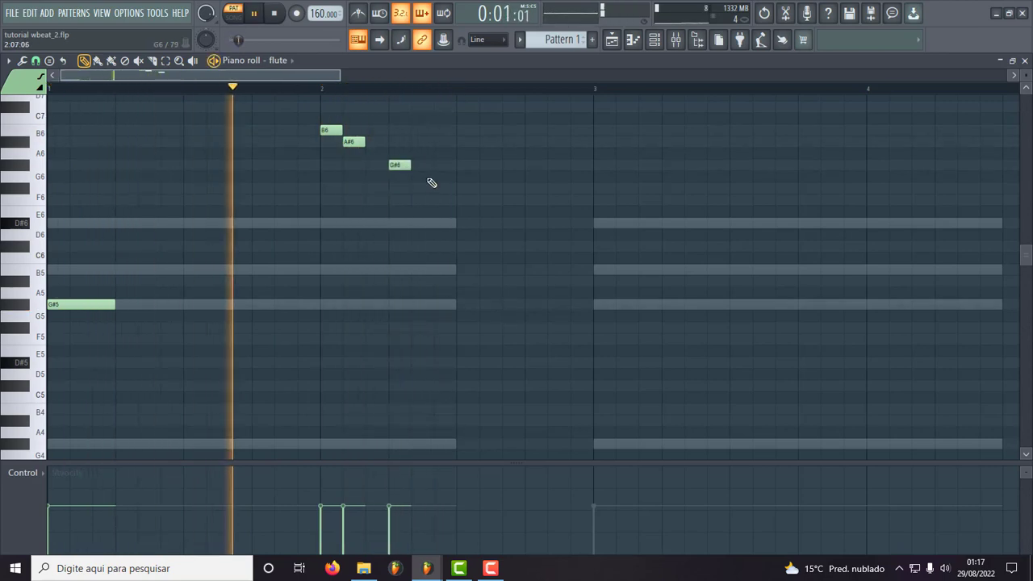
pyautogui.press('space')
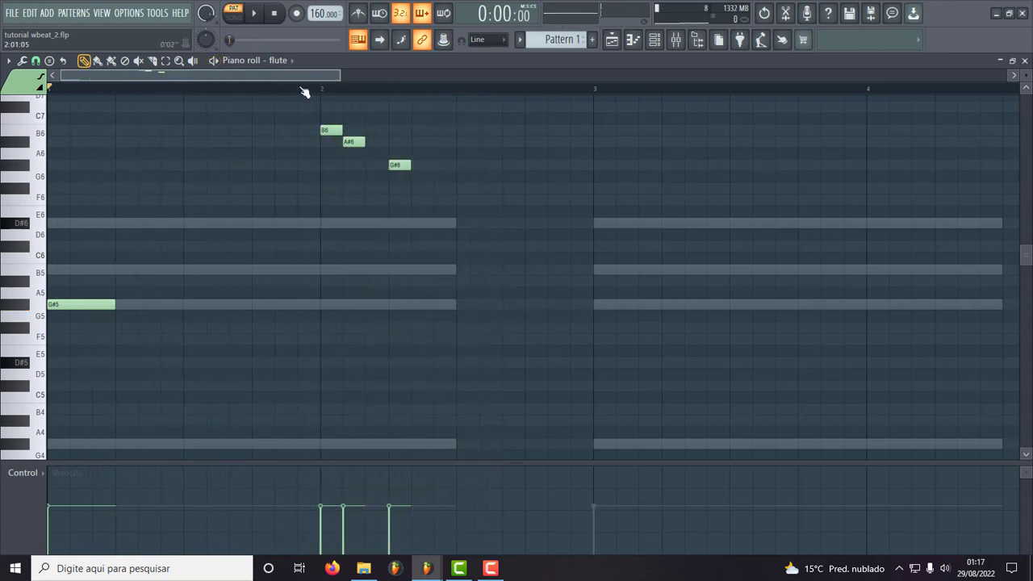
# - Set the snap to 1/3 step and move the A#6 note to half a beat into bar 2, midway between B6 and G#6
pyautogui.click(37, 64)
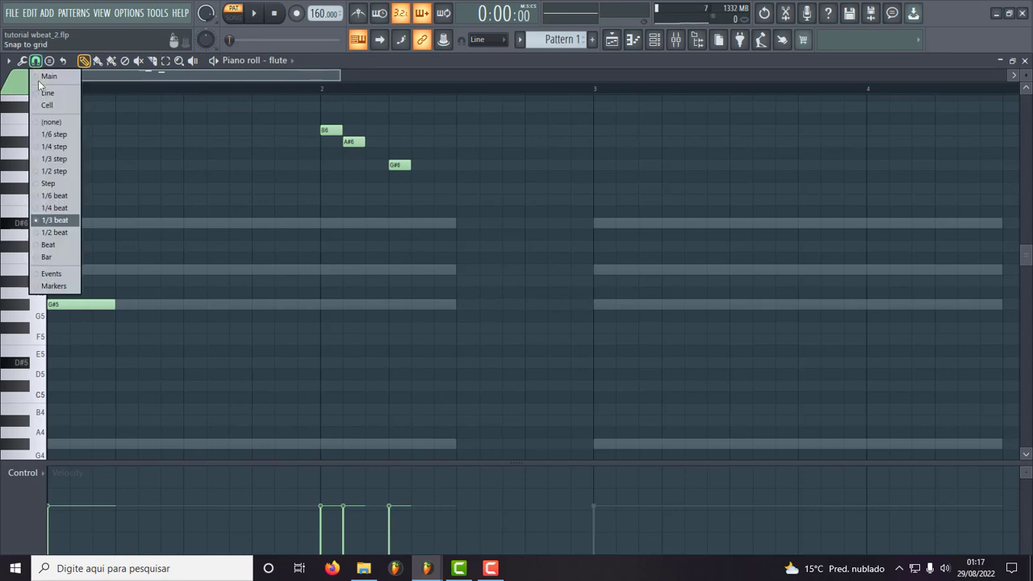
pyautogui.click(56, 159)
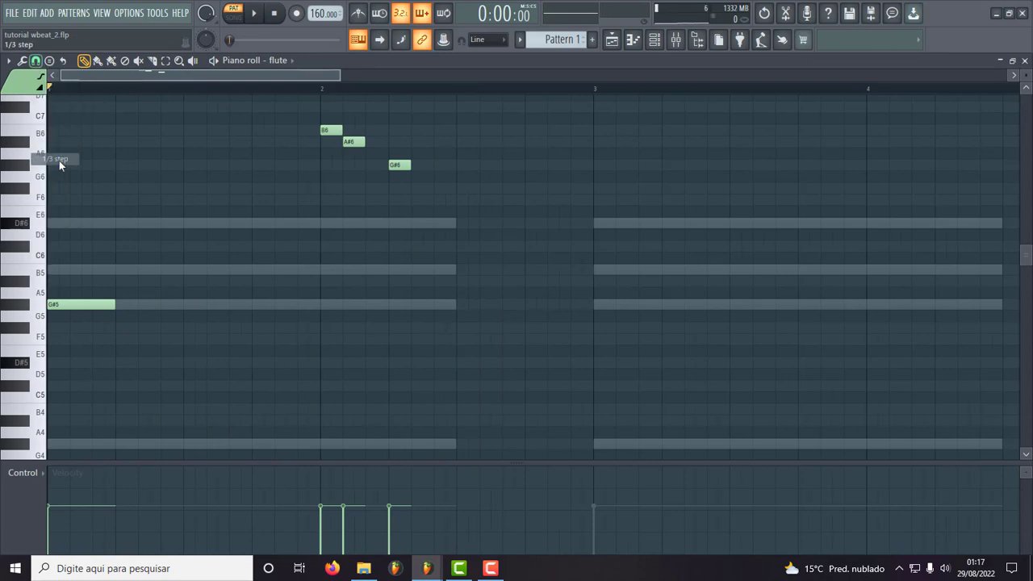
pyautogui.moveTo(342, 78); pyautogui.dragTo(250, 80)
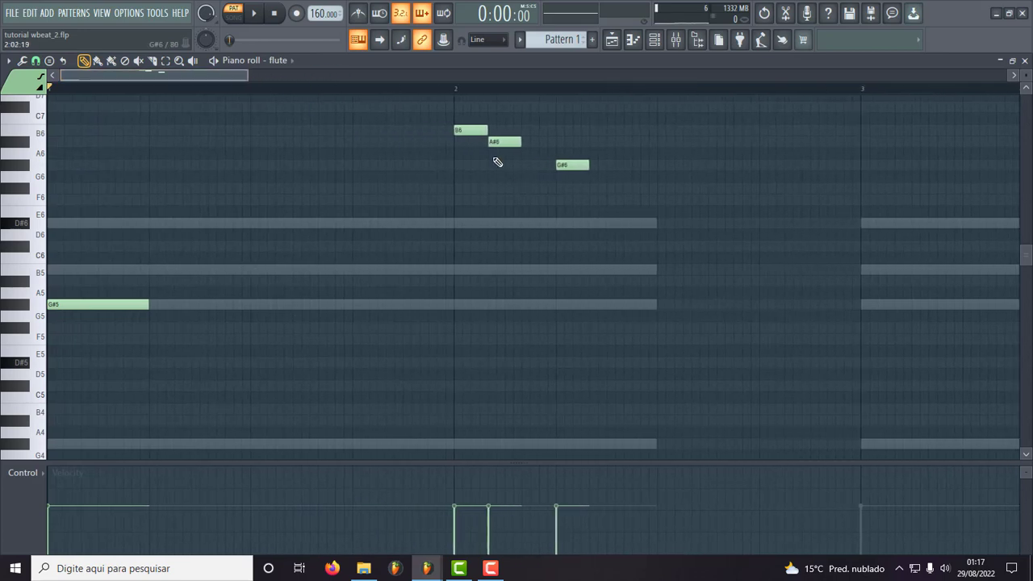
pyautogui.moveTo(502, 145); pyautogui.dragTo(522, 146)
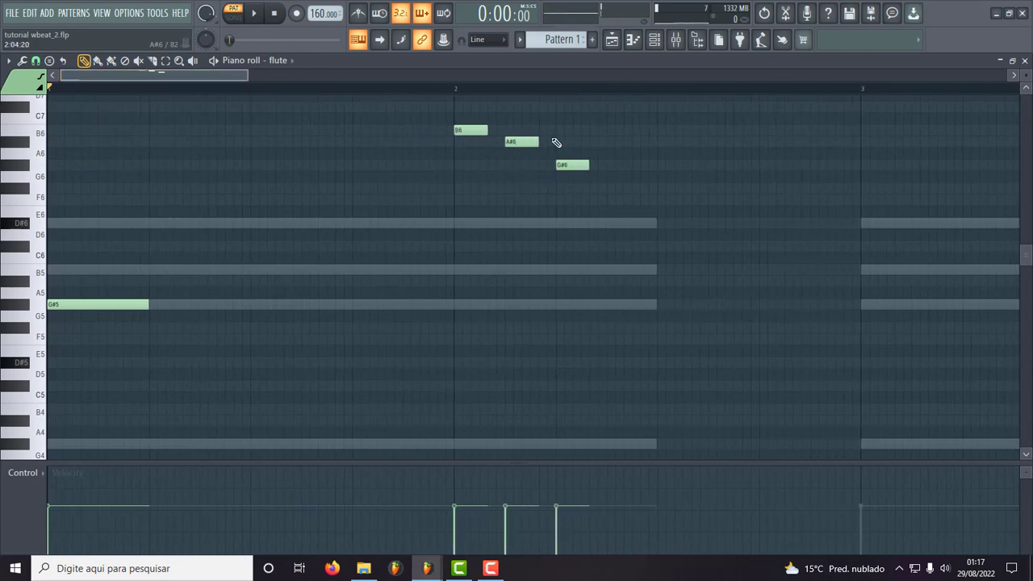
# - Shorten the B6 and A#6 notes in bar 2 to one step each, checking the phrase with playback
pyautogui.press('space')
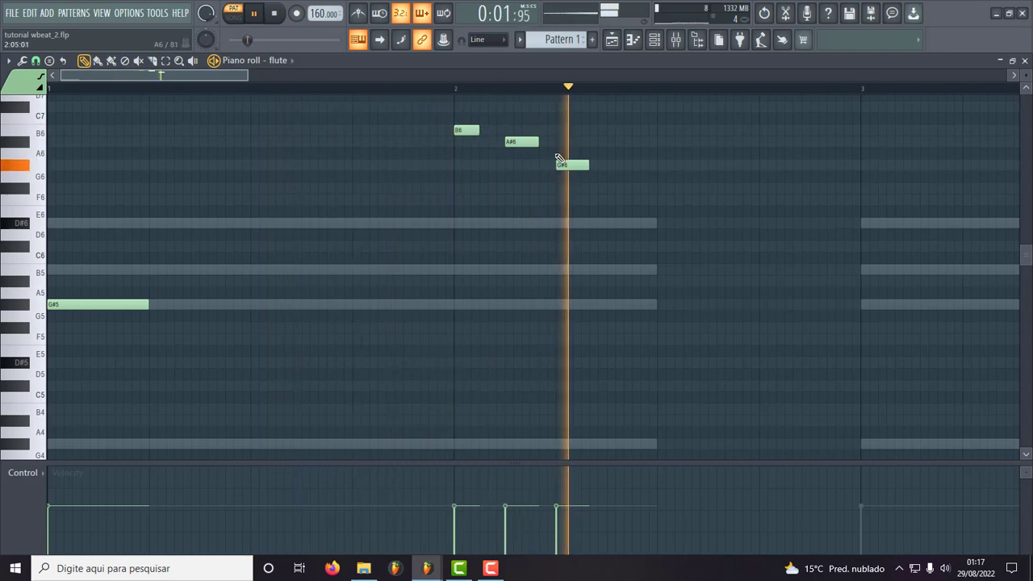
pyautogui.press('space')
pyautogui.press('space')
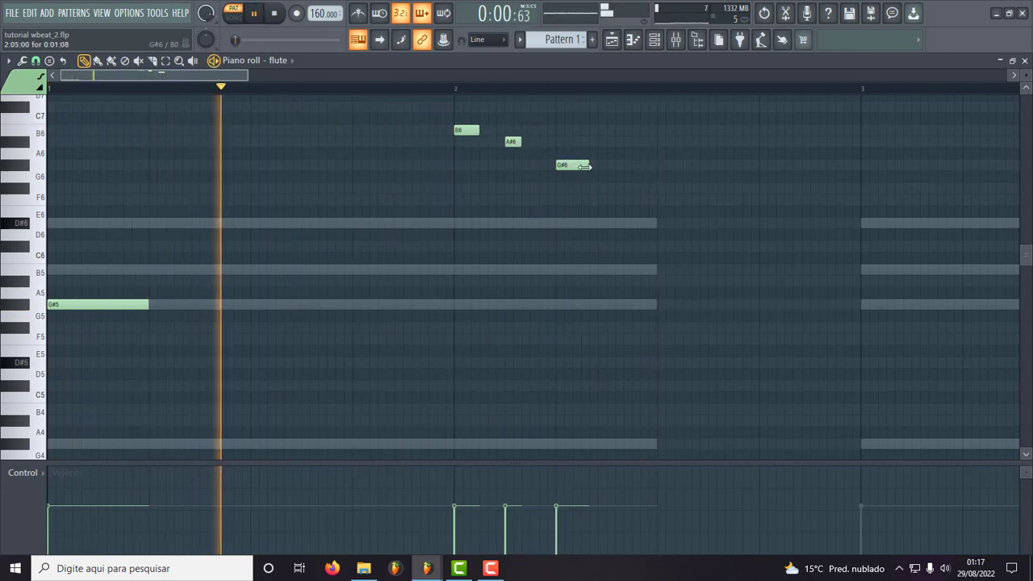
pyautogui.moveTo(589, 166)
pyautogui.mouseDown()
pyautogui.moveTo(572, 166)
pyautogui.moveTo(583, 166)
pyautogui.mouseUp()
pyautogui.press('space')
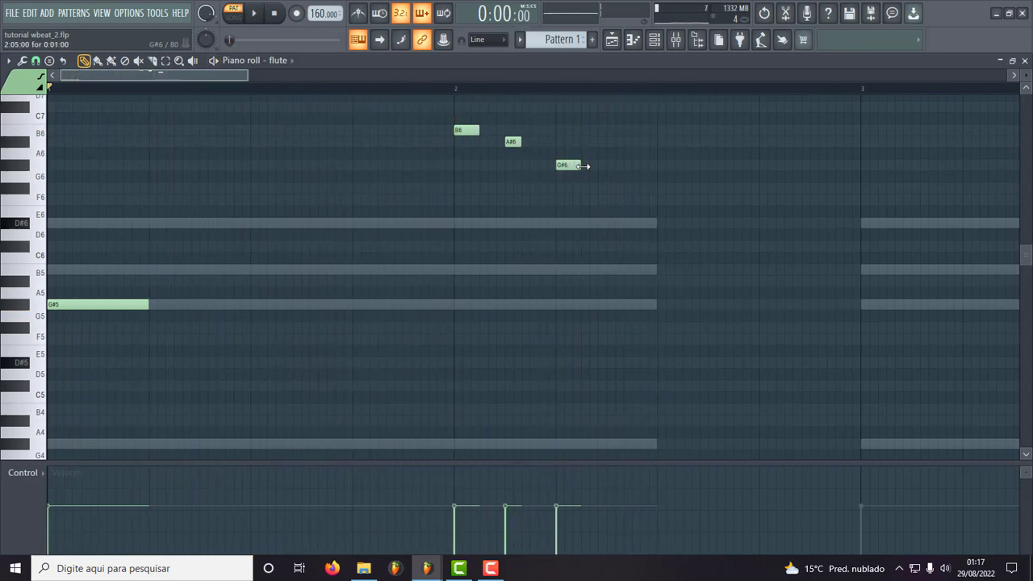
pyautogui.press('space')
pyautogui.moveTo(521, 142); pyautogui.dragTo(529, 142)
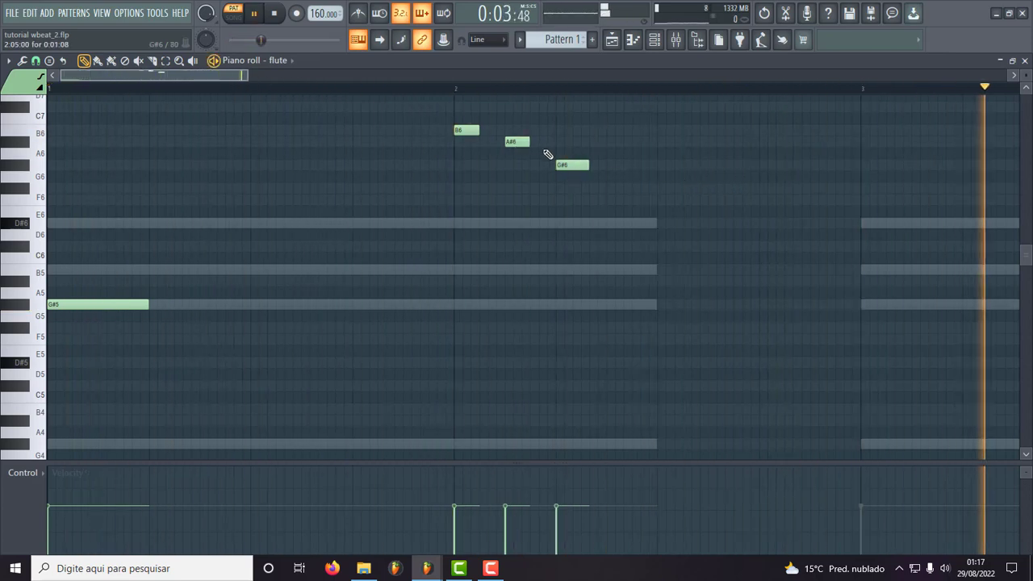
pyautogui.press('space')
# - Play the melody, add one-step B6 notes in bar 3 at 1 1/3 beats in and on the third beat, and play them back
pyautogui.press('space')
pyautogui.scroll(-3, 443, 108)
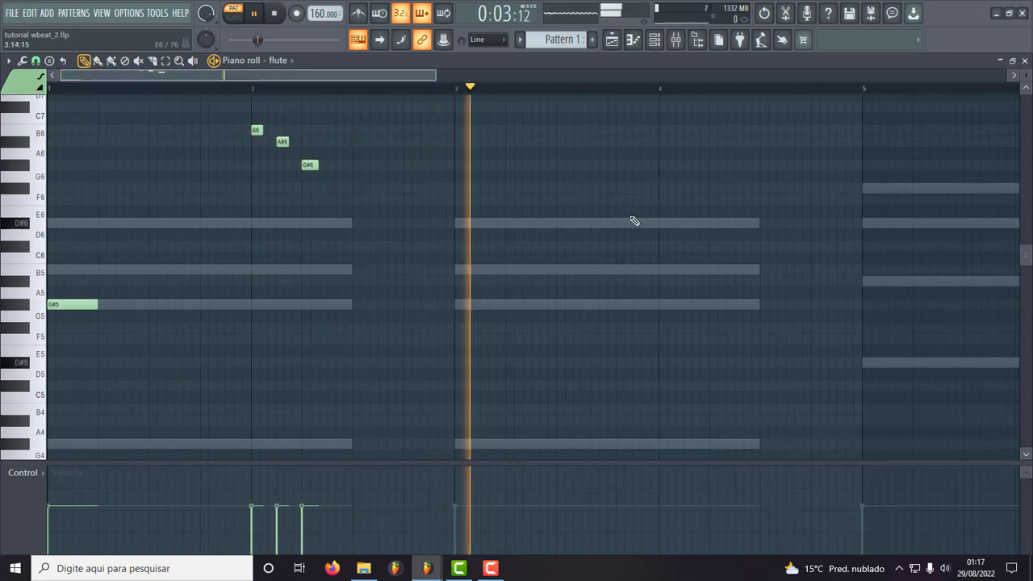
pyautogui.press('space')
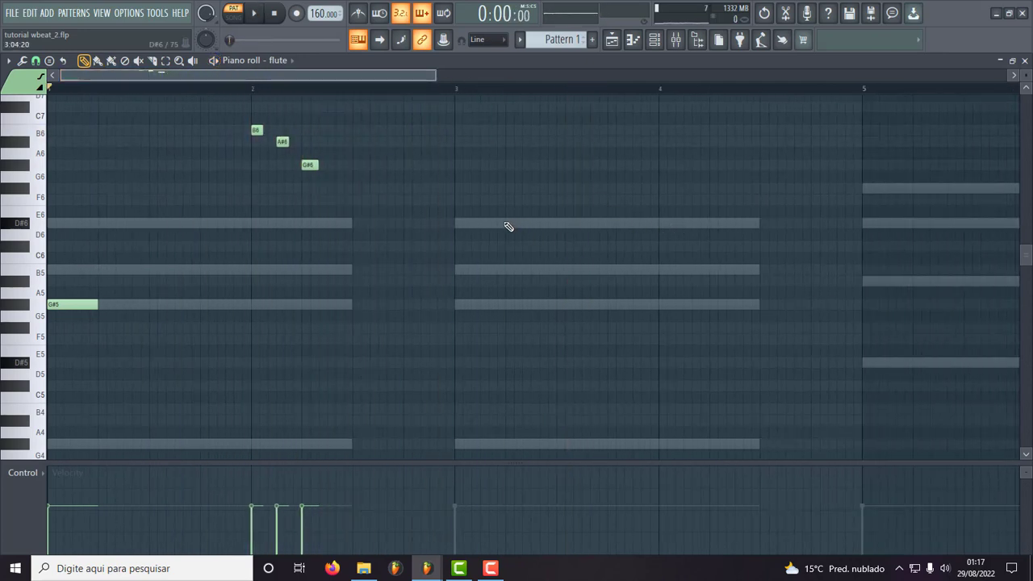
pyautogui.press('space')
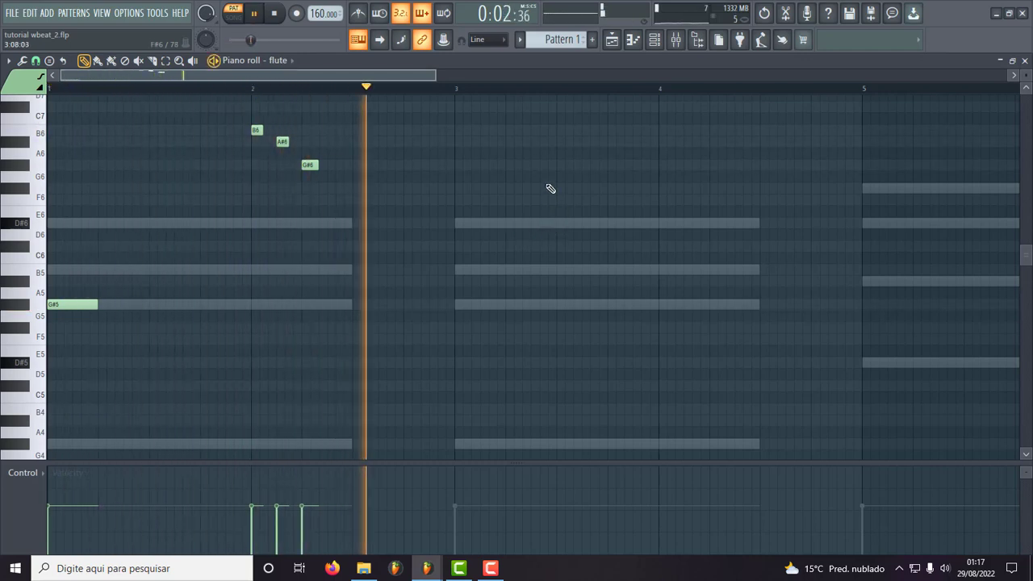
pyautogui.press('space')
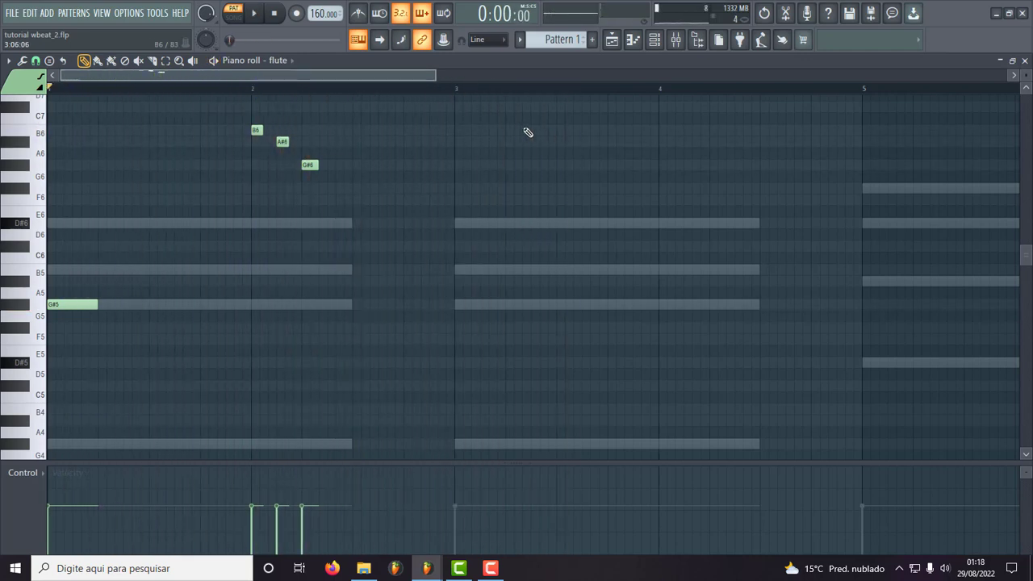
pyautogui.click(526, 131)
pyautogui.click(558, 131)
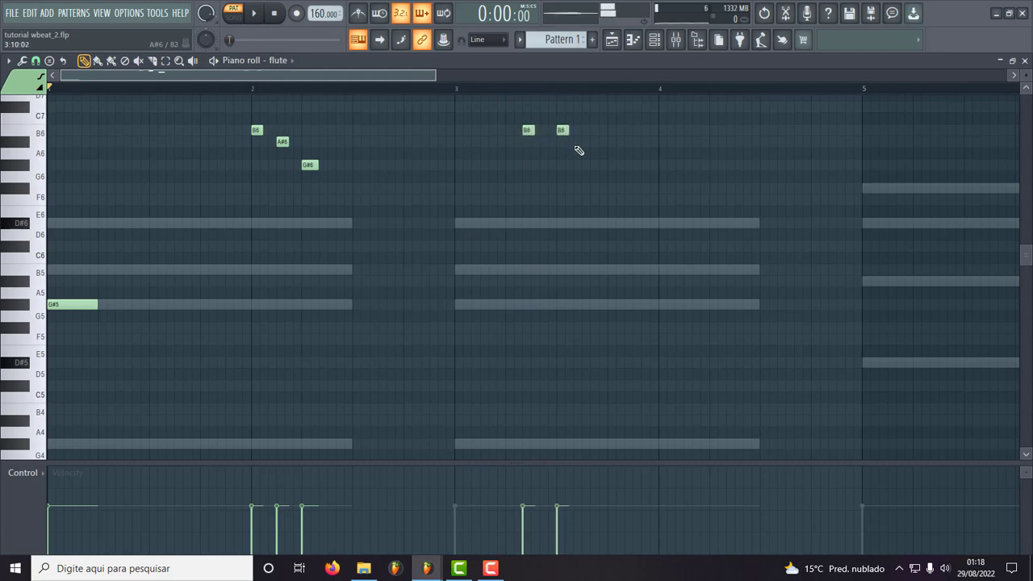
pyautogui.press('space')
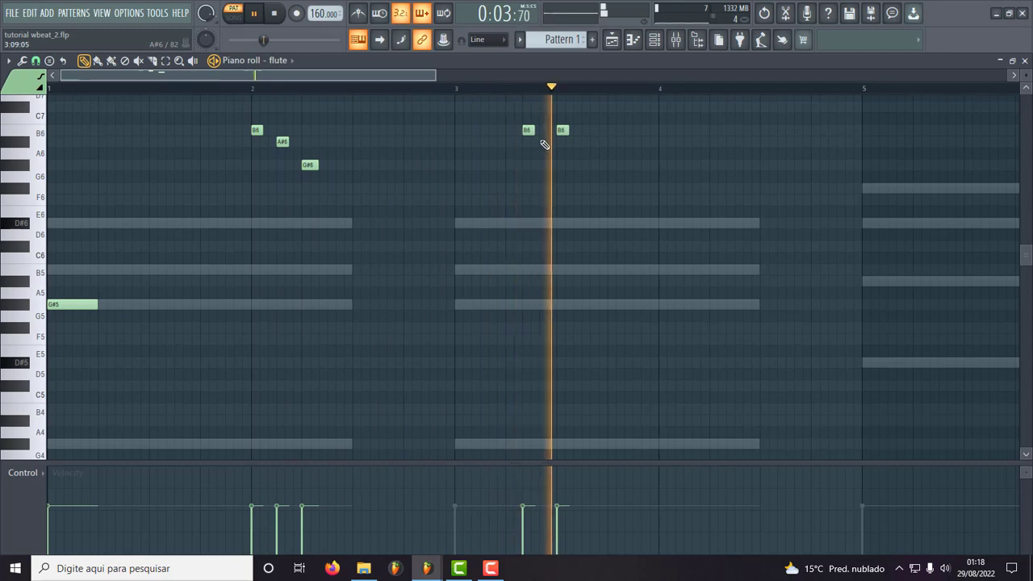
pyautogui.press('space')
# - Move the two B6 notes in bar 3 earlier, to 2/3 beat and 1 1/3 beats into the bar, listening between moves
pyautogui.moveTo(528, 131); pyautogui.dragTo(510, 130)
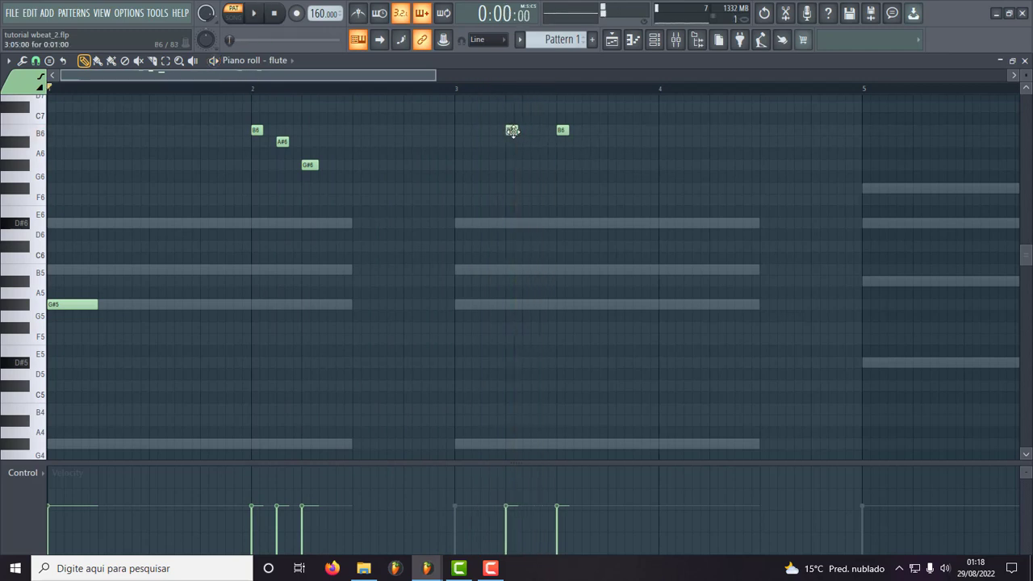
pyautogui.press('space')
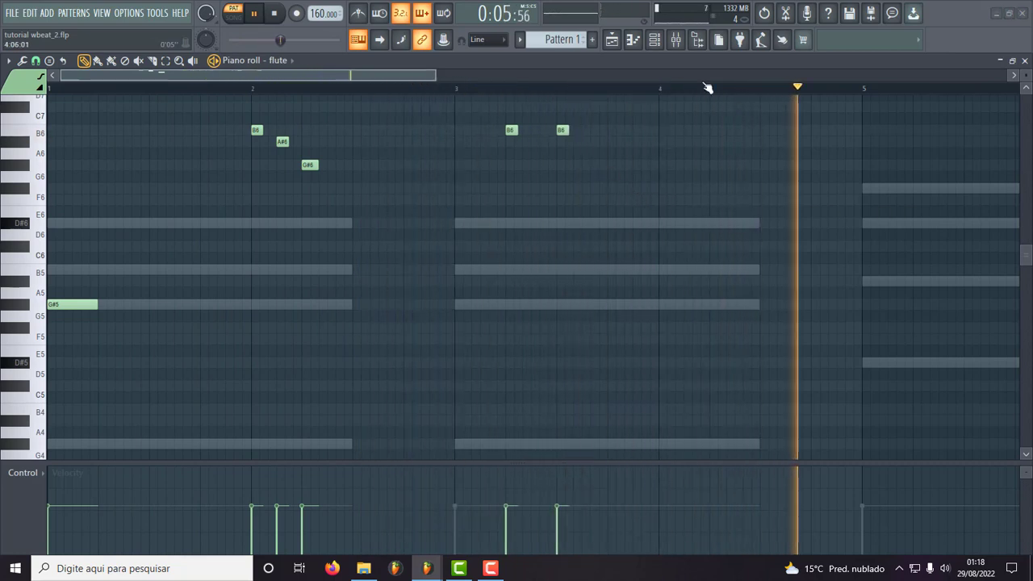
pyautogui.press('space')
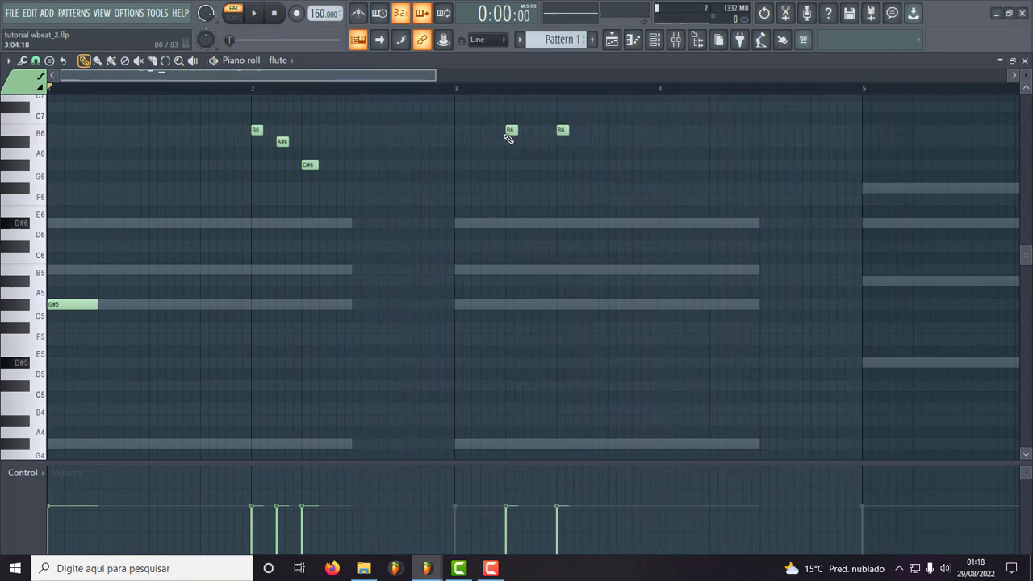
pyautogui.moveTo(506, 133); pyautogui.dragTo(489, 133)
pyautogui.press('space')
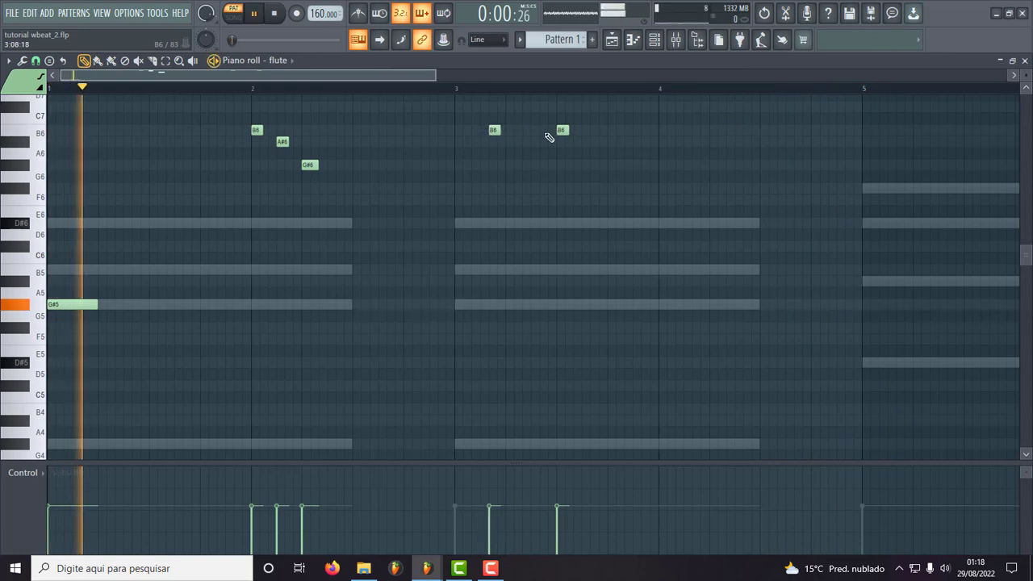
pyautogui.moveTo(563, 130); pyautogui.dragTo(529, 129)
pyautogui.press('space')
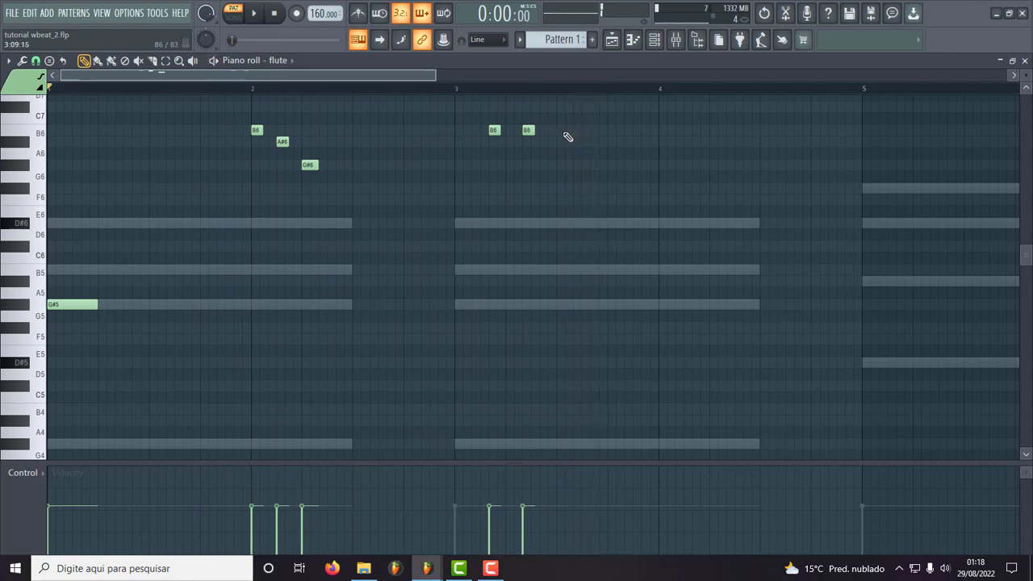
# - Add a third B6 note on the third beat of bar 3, lengthen it to 2/3 beat, and play the melody back
pyautogui.click(566, 131)
pyautogui.moveTo(566, 130); pyautogui.dragTo(563, 131)
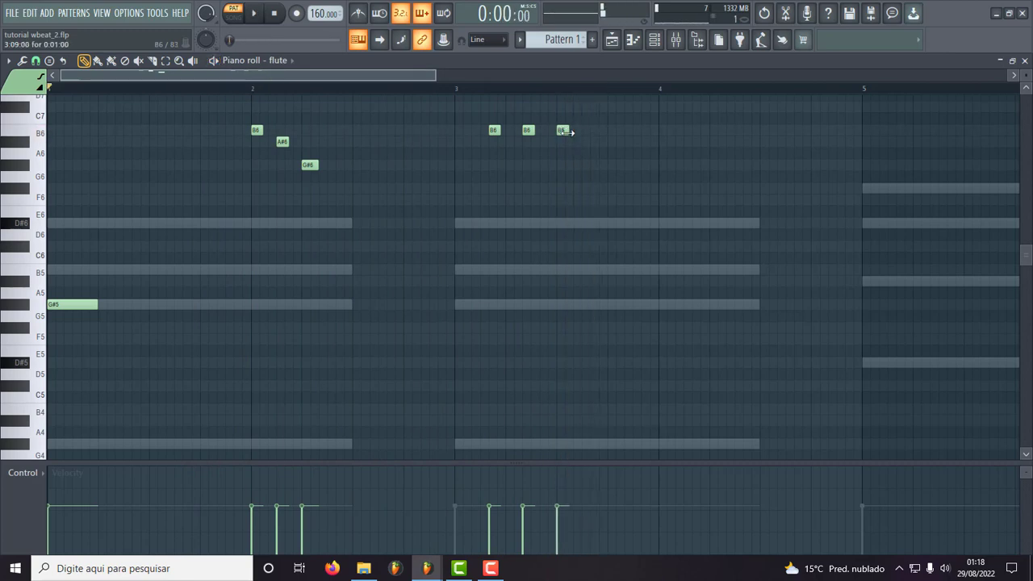
pyautogui.press('space')
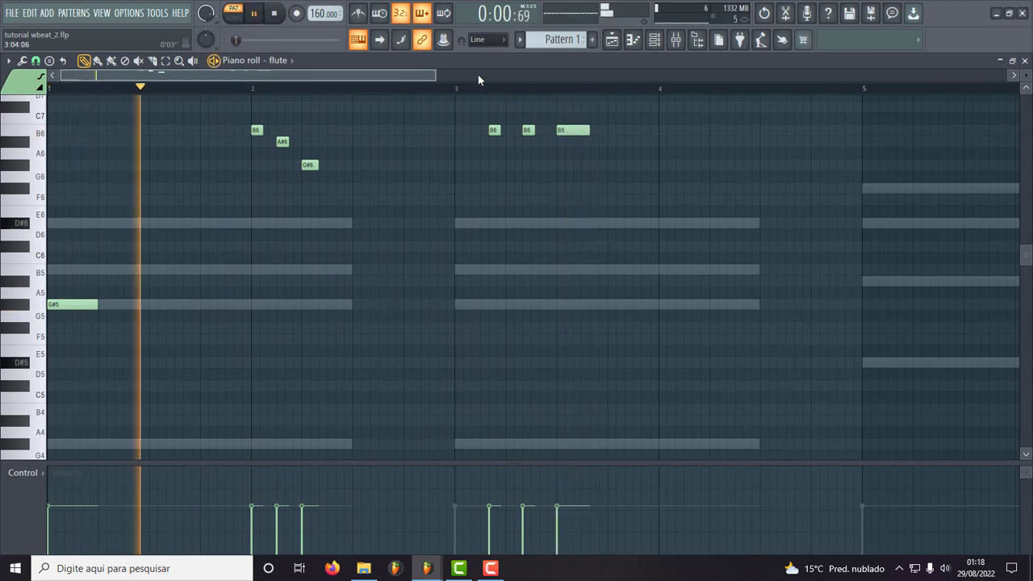
pyautogui.moveTo(434, 75); pyautogui.dragTo(506, 75)
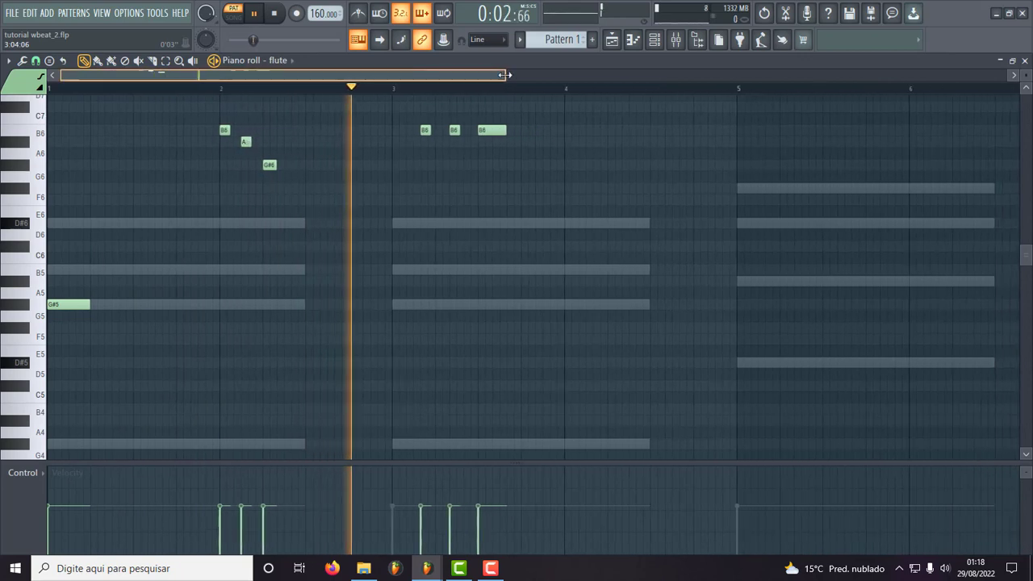
pyautogui.press('space')
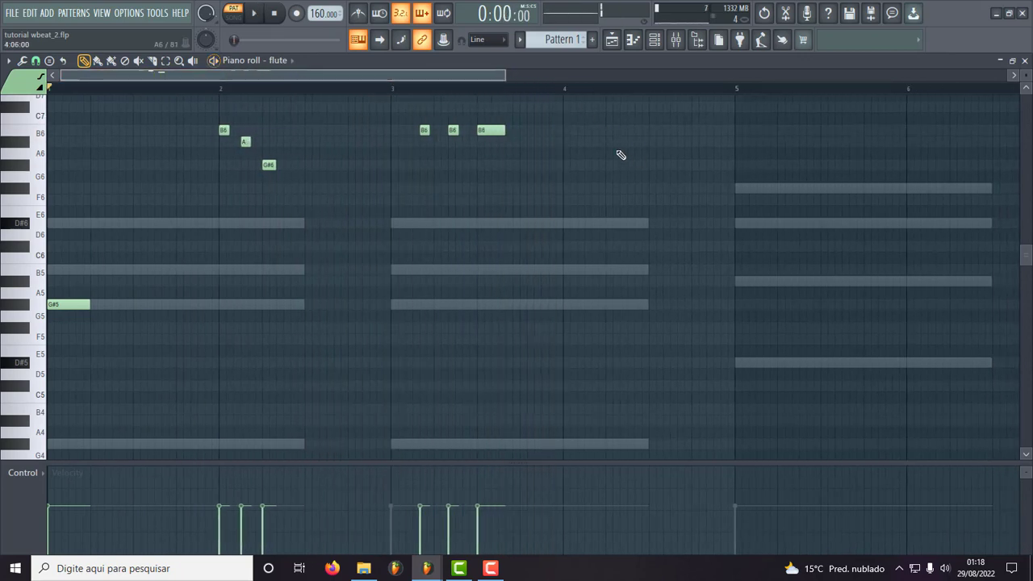
# - Add one-step B6 and A#6 notes in bar 4, at its start and 2/3 beat in, with snapping set to 1/3 beat
pyautogui.click(221, 129)
pyautogui.click(567, 130)
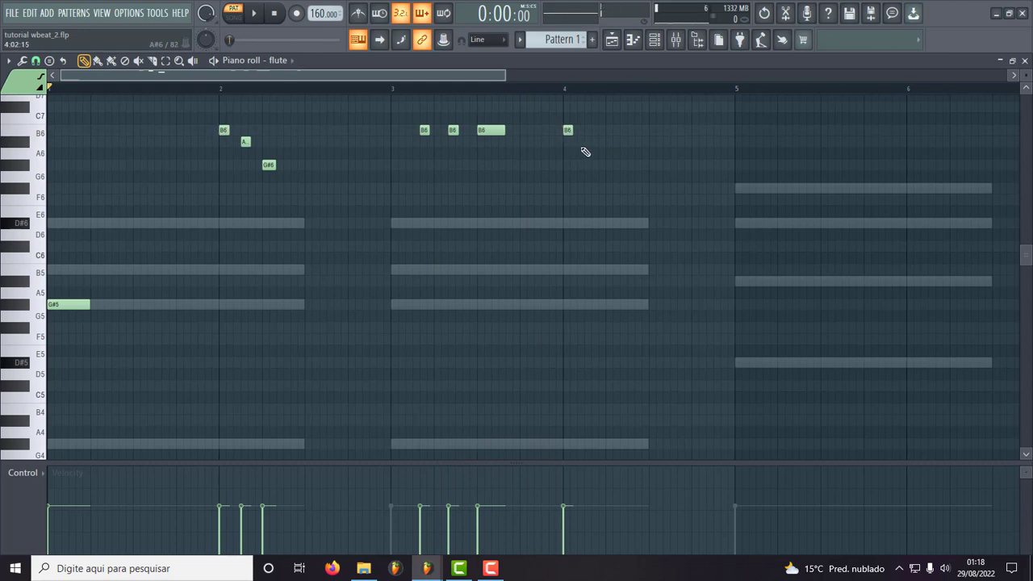
pyautogui.click(587, 142)
pyautogui.click(35, 61)
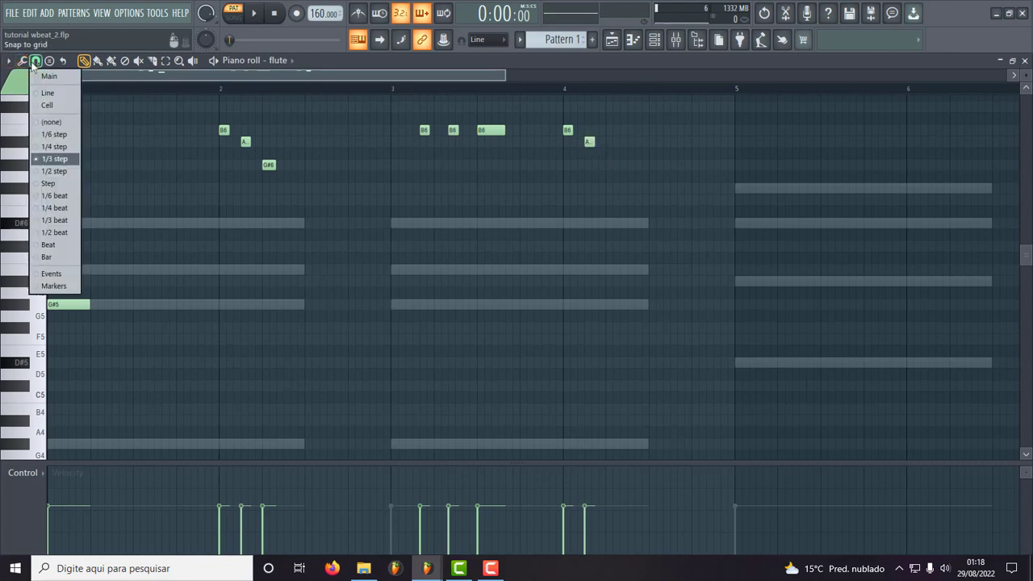
pyautogui.click(62, 221)
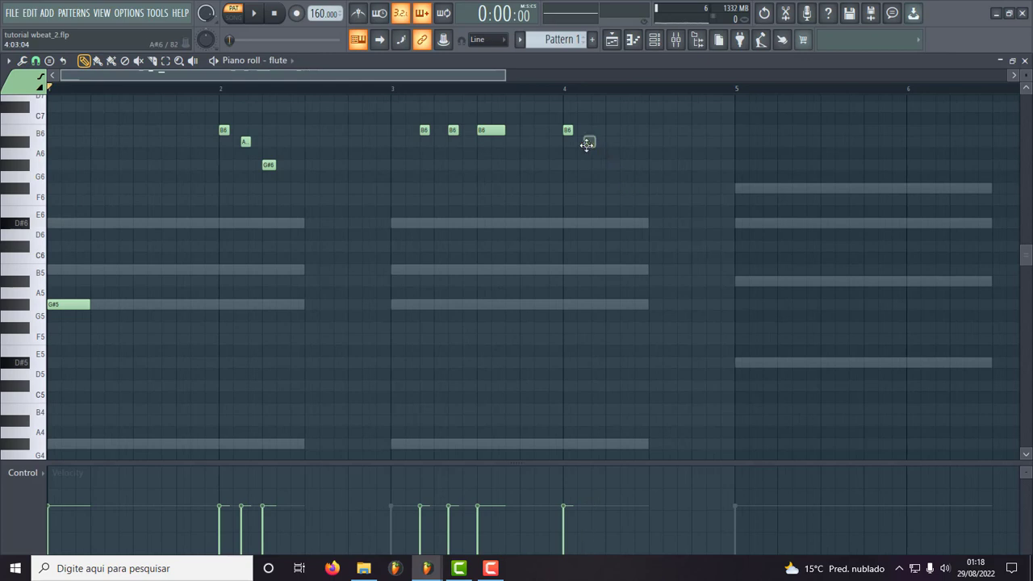
# - Add a one-step G#6 note 1 1/3 beats into bar 4, checking the phrase with playback from bar 3
pyautogui.press('space')
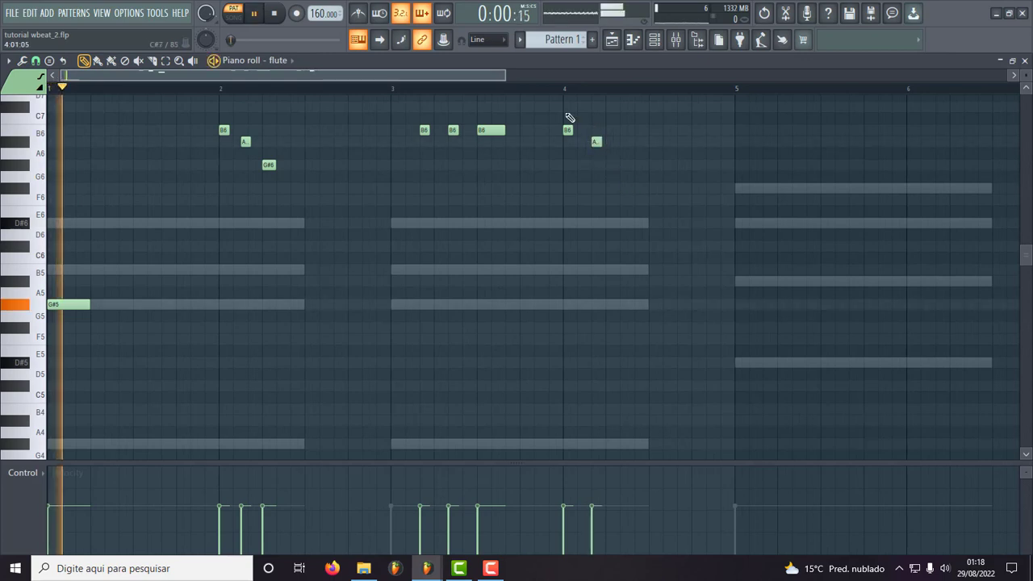
pyautogui.click(403, 89)
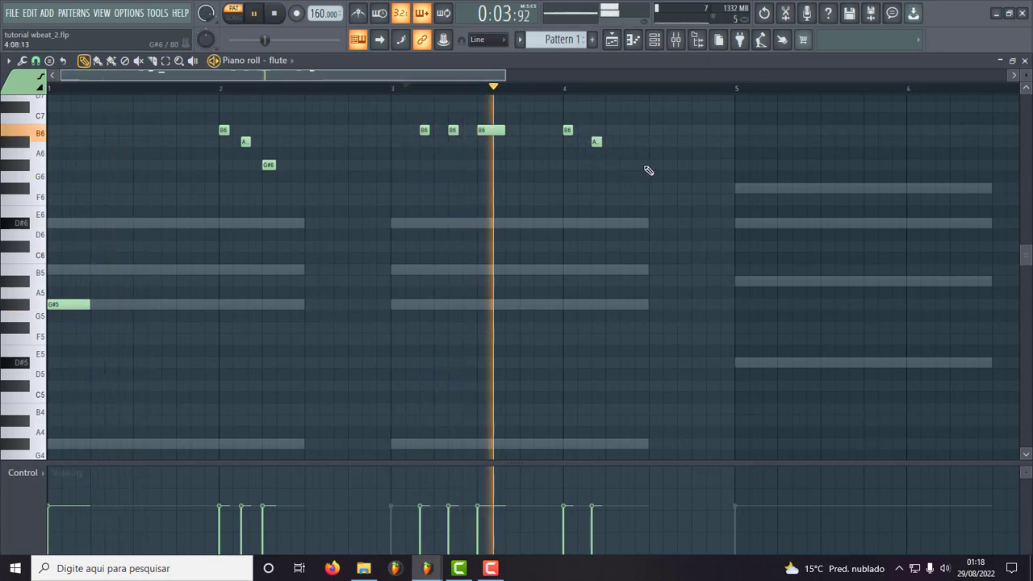
pyautogui.press('space')
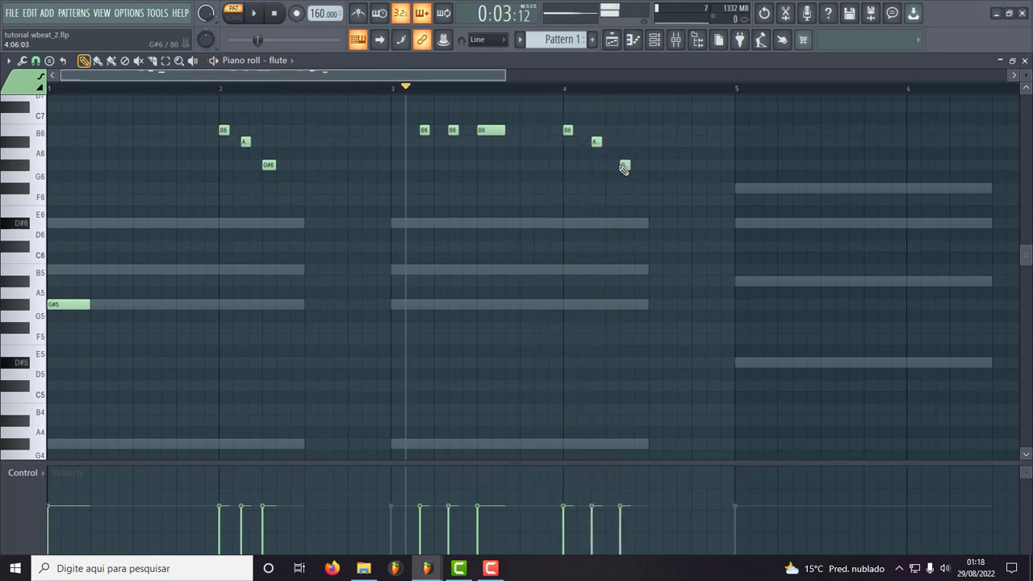
pyautogui.press('space')
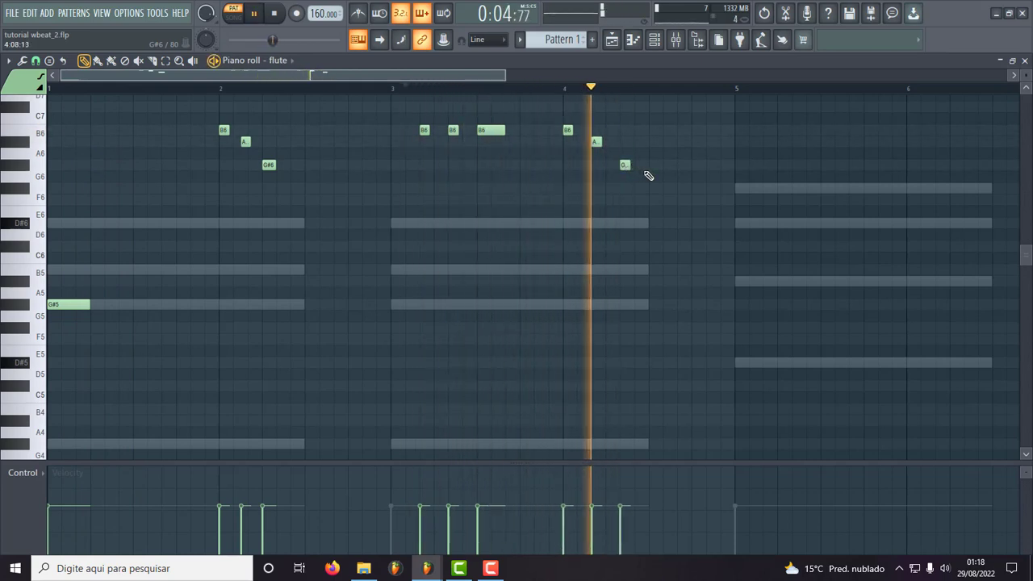
pyautogui.press('space')
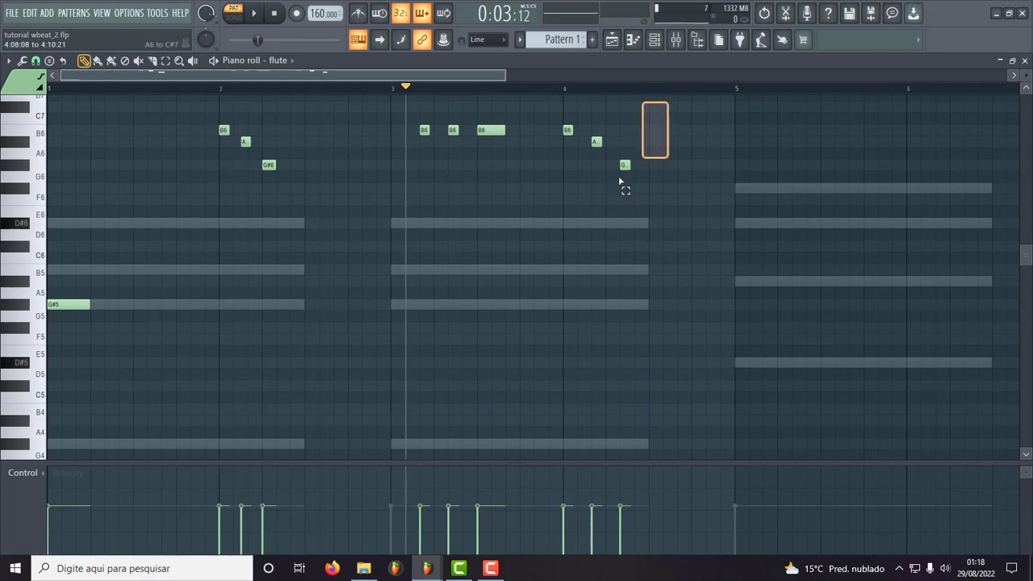
# - Duplicate the B6, A#6, G#6 run in bar 4 so the copy starts on the third beat, and play it back
pyautogui.moveTo(622, 184); pyautogui.dragTo(573, 202)
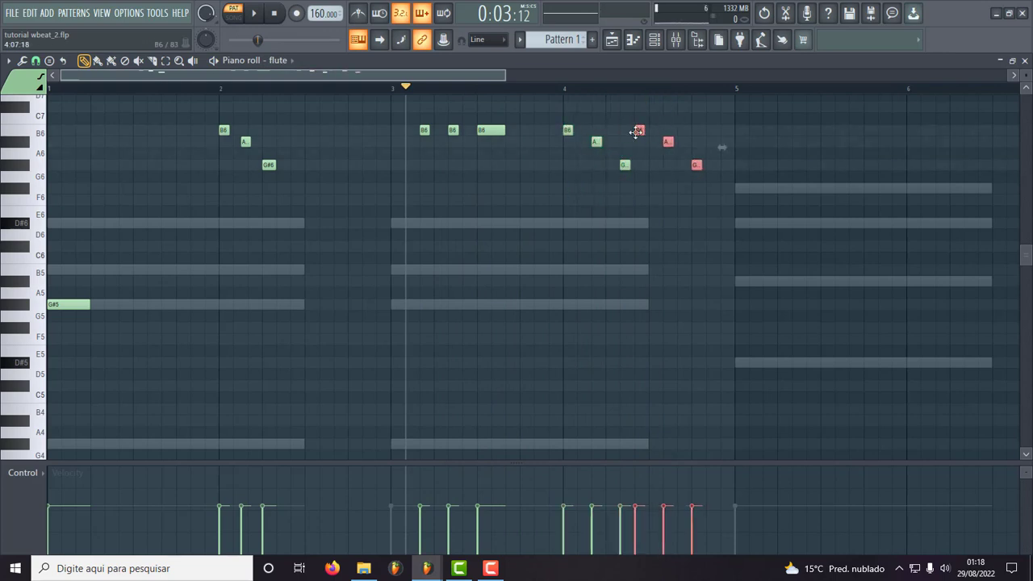
pyautogui.press('space')
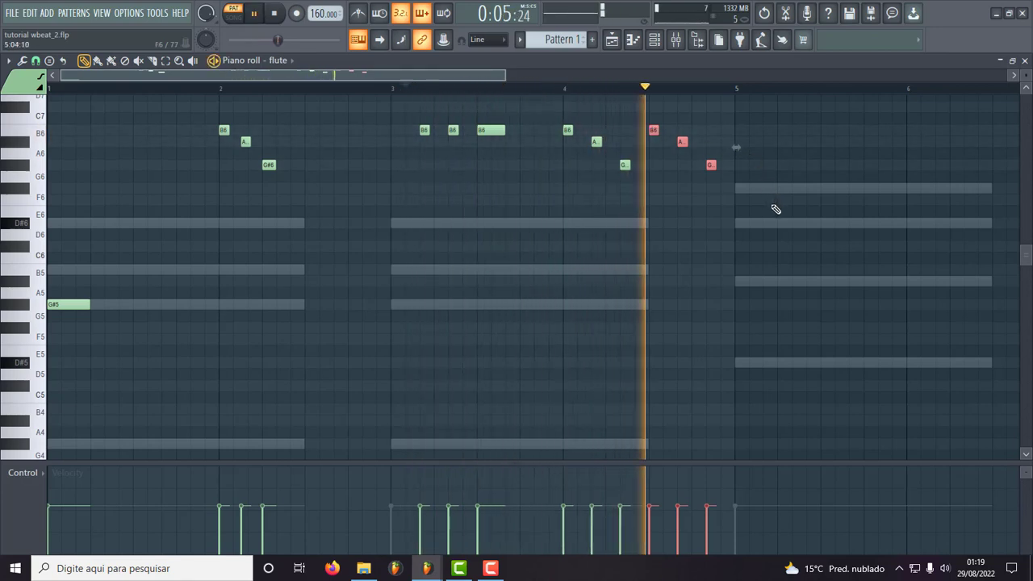
pyautogui.press('space')
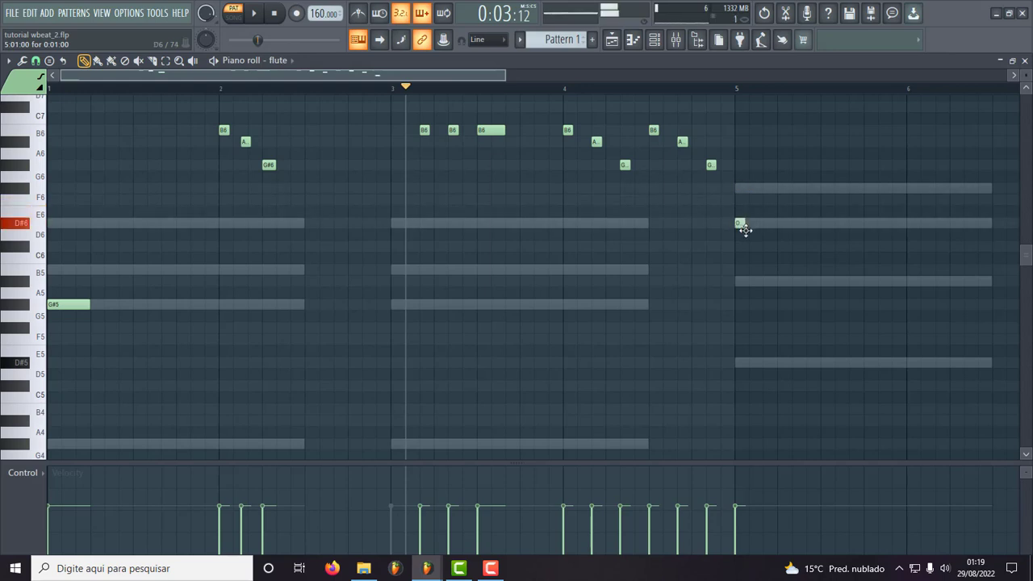
# - Add a D#6 note at the start of bar 5 and lengthen it by 1/3 beat while the melody plays
pyautogui.press('space')
pyautogui.moveTo(746, 225); pyautogui.dragTo(762, 226)
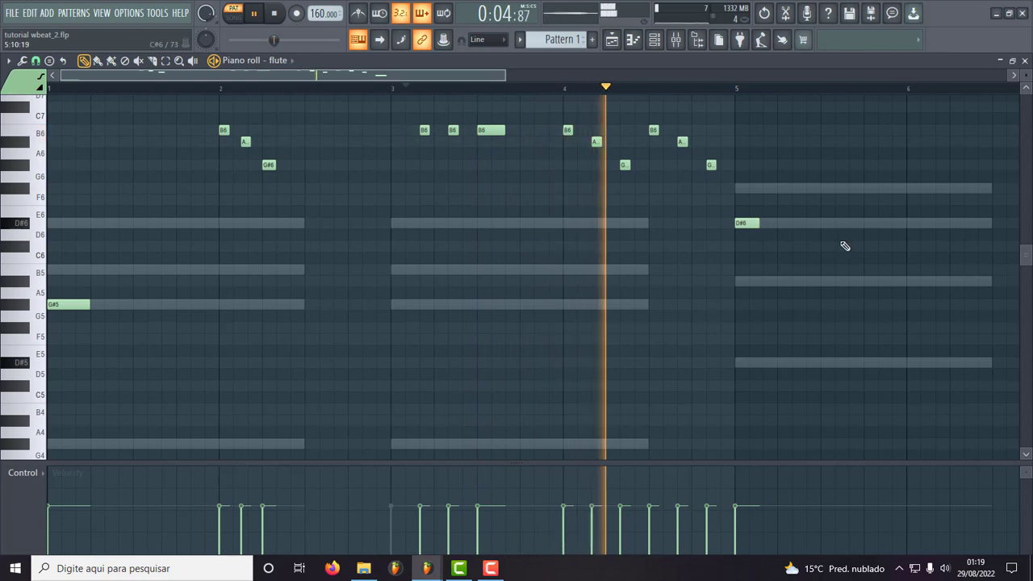
pyautogui.press('space')
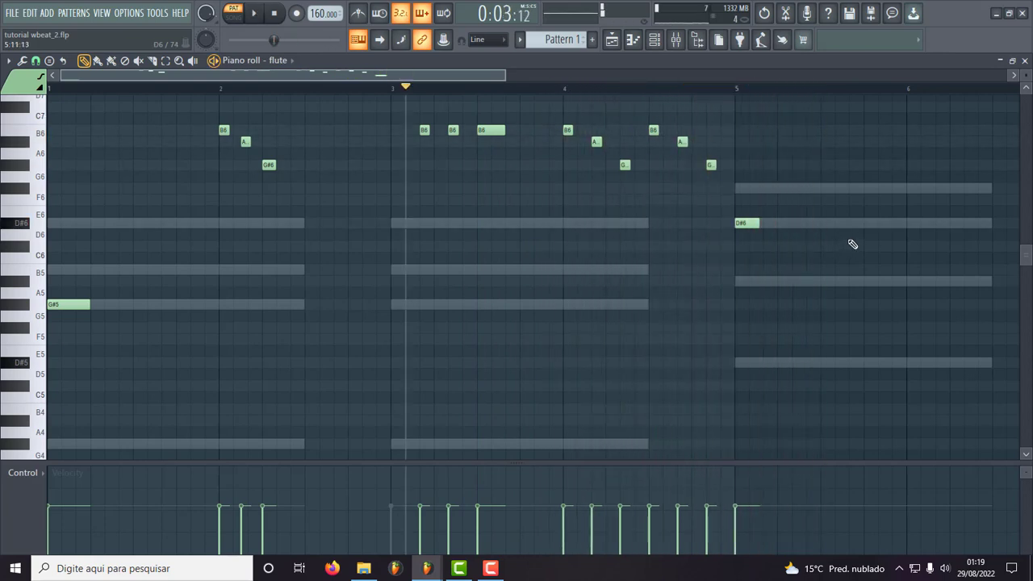
# - Play the phrase, then copy the whole melody of bars 1 to 4 so the copy starts at bar 5
pyautogui.moveTo(507, 74); pyautogui.dragTo(760, 74)
pyautogui.scroll(3, 764, 179)
pyautogui.press('space')
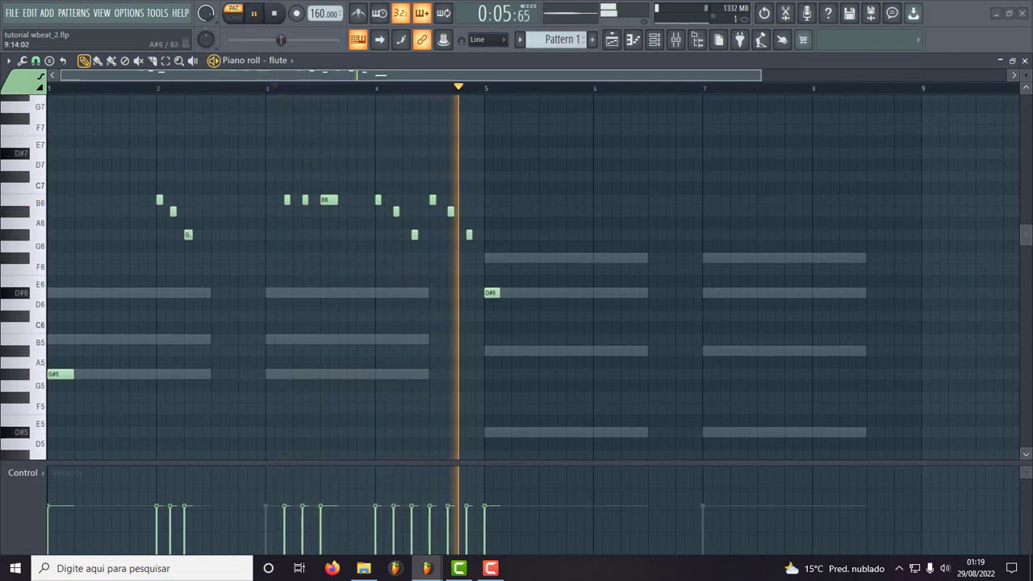
pyautogui.press('space')
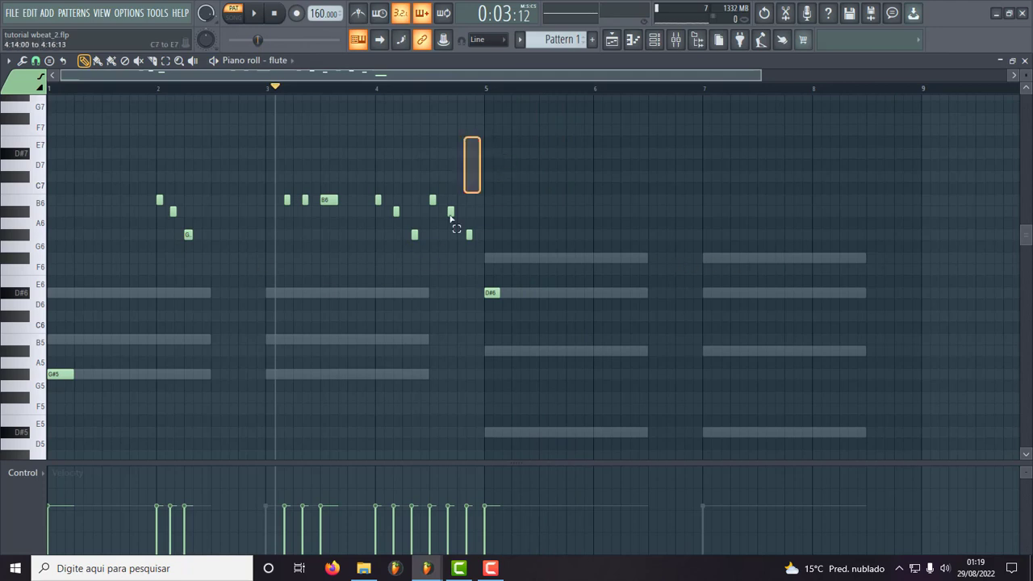
pyautogui.moveTo(450, 216); pyautogui.dragTo(50, 415)
pyautogui.moveTo(58, 373); pyautogui.dragTo(499, 378)
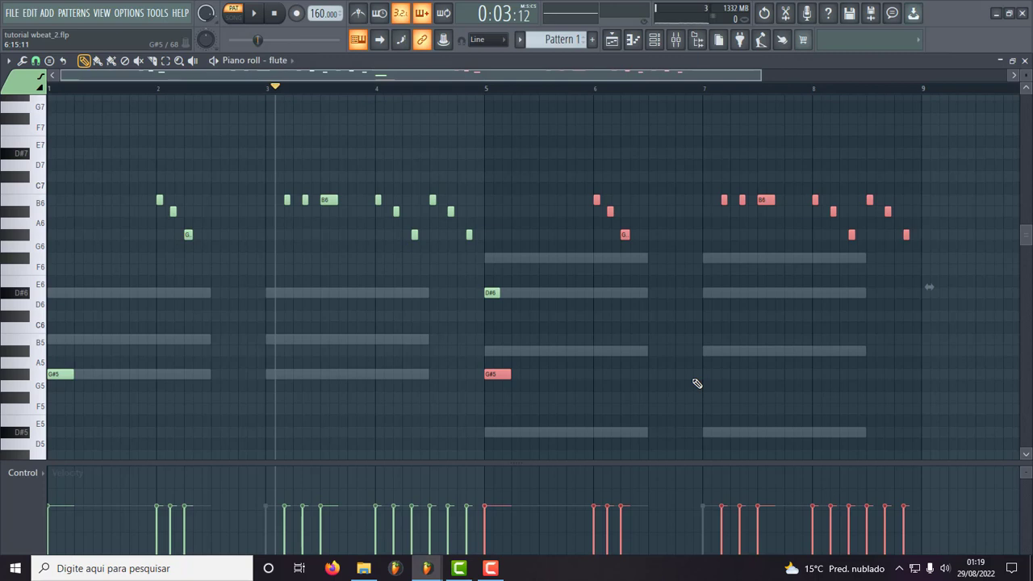
# - Transpose the copied phrase in bars 5 to 8 up seven semitones, from G#5 to D#6 on its opening note
pyautogui.hotkey('shift', 'Up')
pyautogui.hotkey('shift', 'Up')
pyautogui.hotkey('shift', 'Up')
pyautogui.hotkey('shift', 'Up')
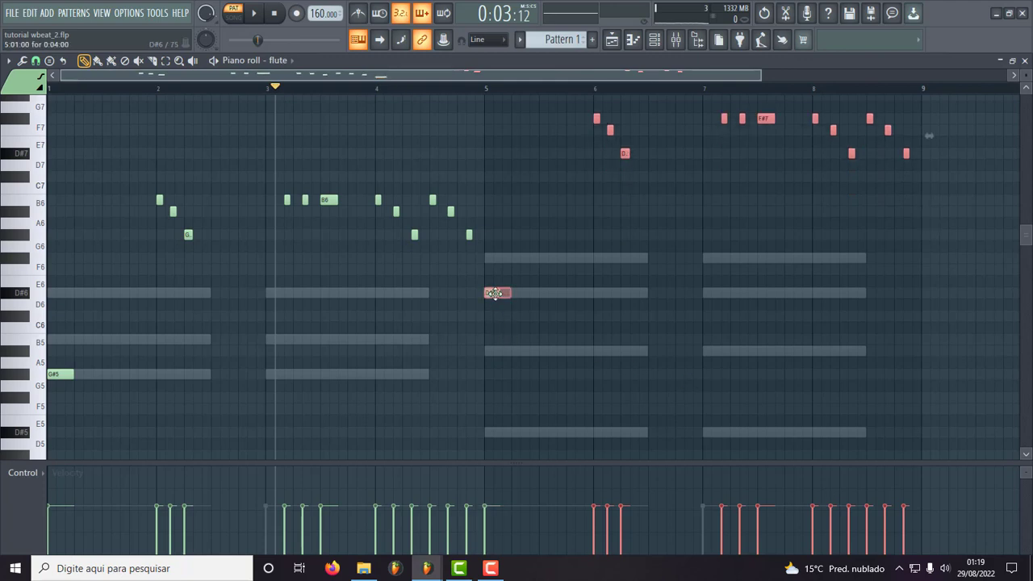
# - Remove the longer duplicate D#6 at bar 5 and lengthen the remaining D#6 by 1/3 beat during playback
pyautogui.press('space')
pyautogui.hotkey('ctrl', 'd')
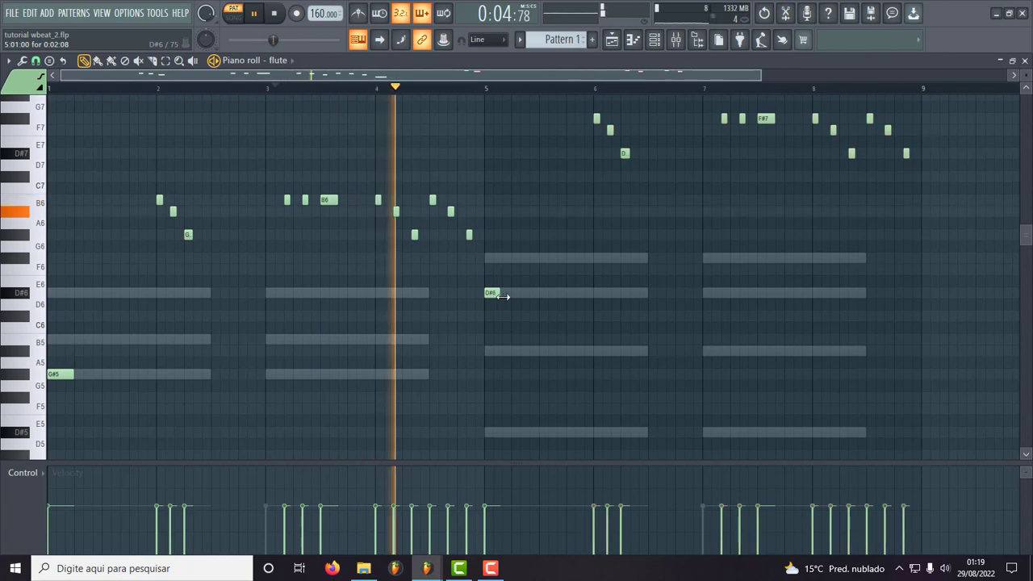
pyautogui.moveTo(503, 296); pyautogui.dragTo(511, 294)
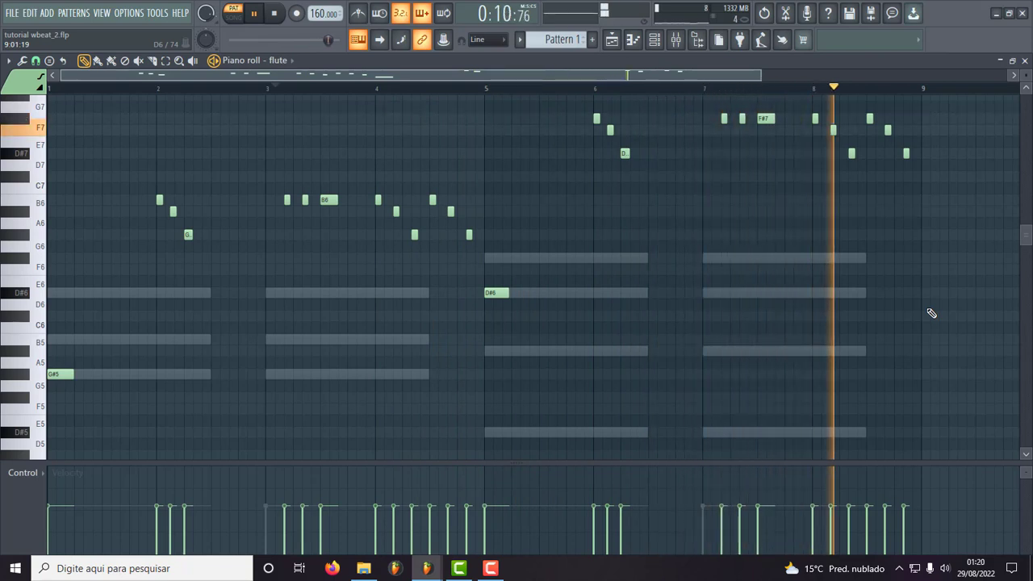
# - Add rising one-step B6, C#7 and D#7 notes 1/3 beat apart across beat four of bar 5, and play from bar 5
pyautogui.press('space')
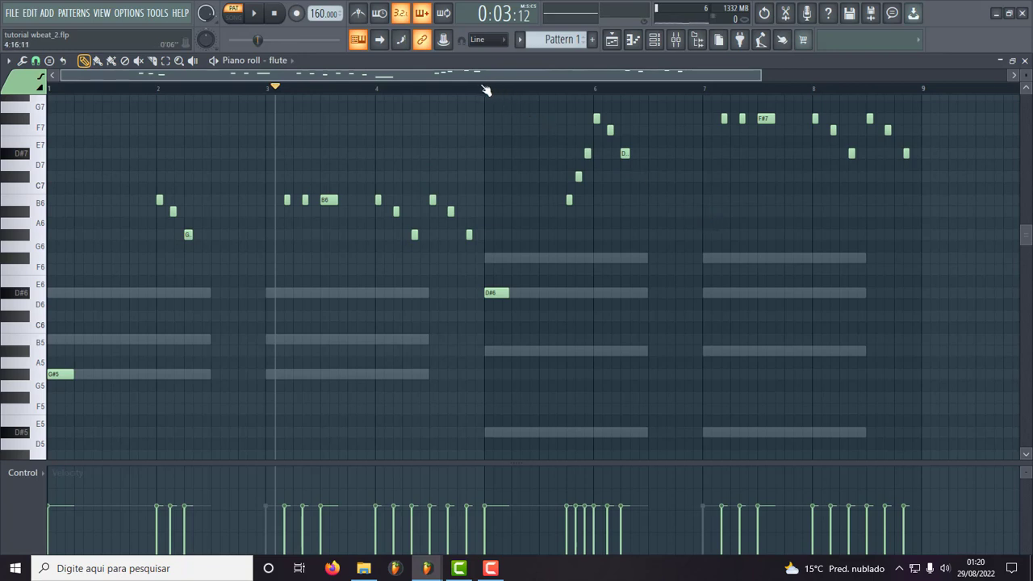
pyautogui.press('space')
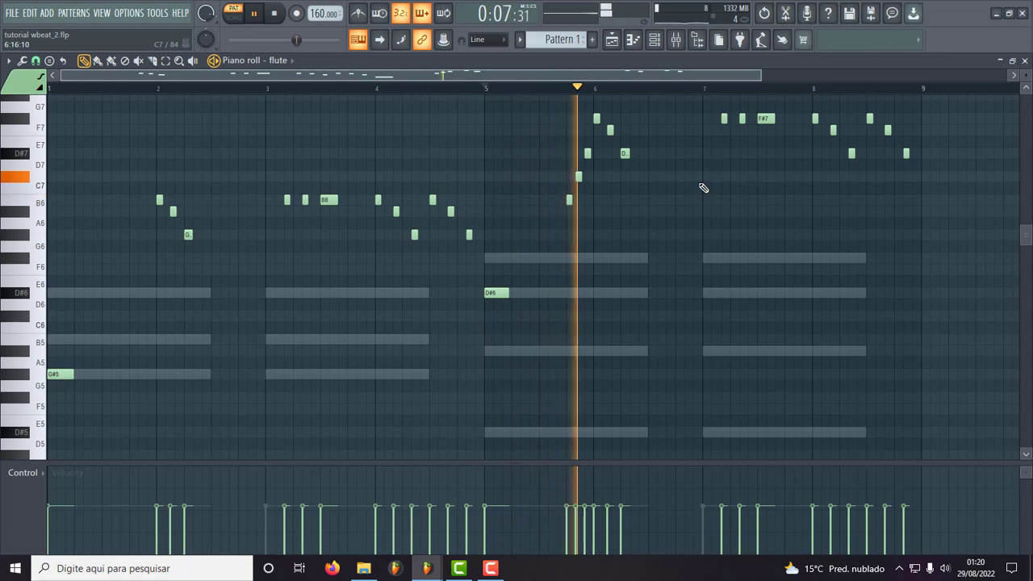
pyautogui.press('space')
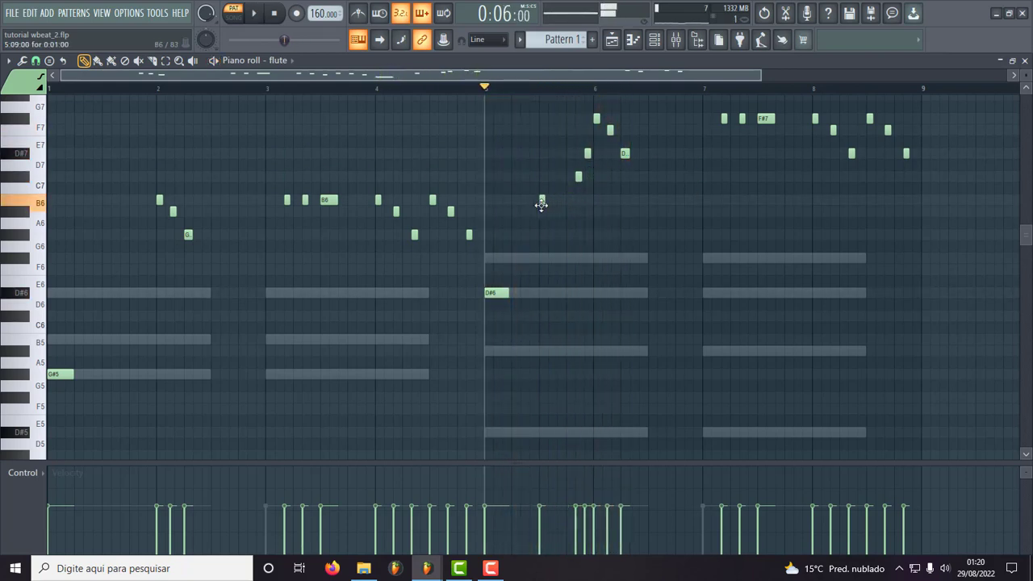
# - Try the B6 in bar 5 on the third beat and at 2 2/3 beats into the bar, listening to each position
pyautogui.press('space')
pyautogui.press('space')
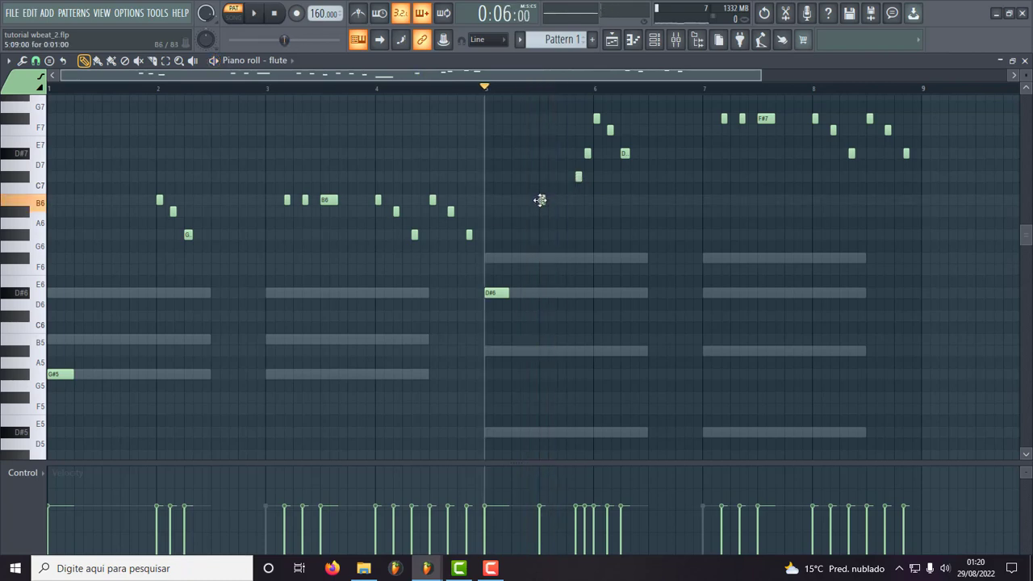
pyautogui.press('space')
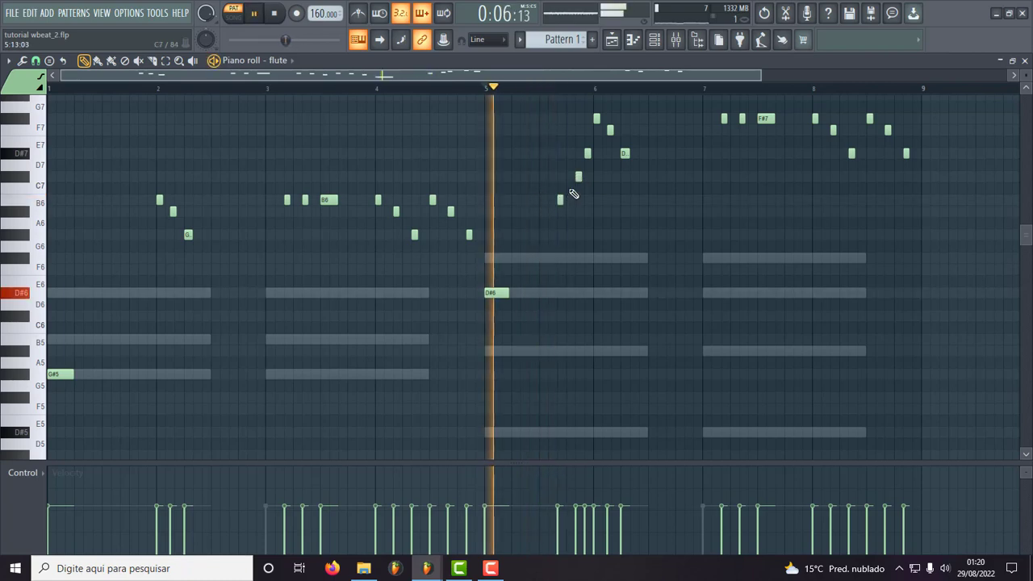
# - Delete the D#7 at the end of bar 5, move the C#7 to the fourth beat, and play the run
pyautogui.rightClick(588, 154)
pyautogui.press('space')
pyautogui.moveTo(581, 176); pyautogui.dragTo(570, 176)
pyautogui.press('space')
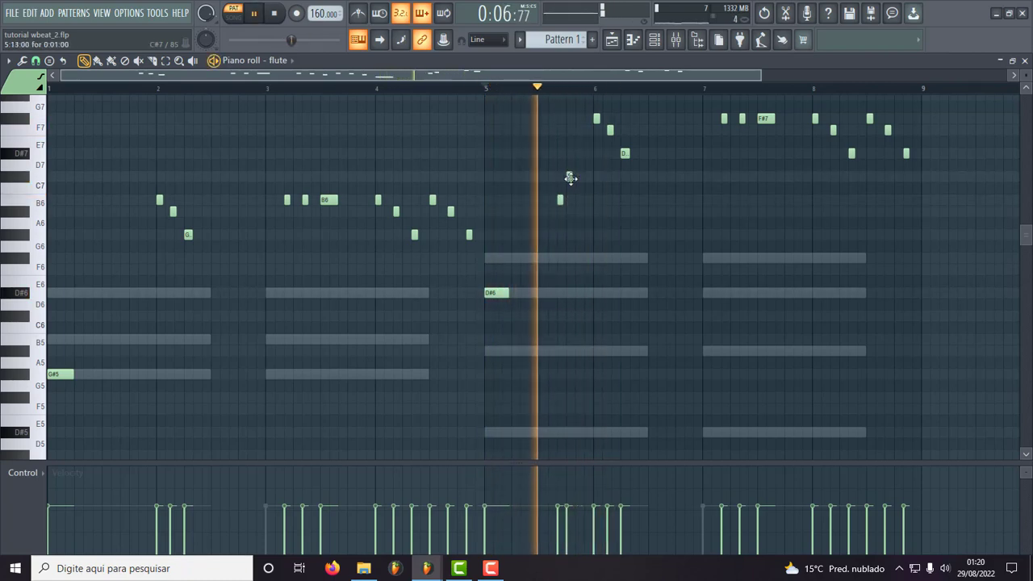
# - Replace the B6 in bar 5 with one at 2 1/3 beats into the bar and play it back
pyautogui.press('space')
pyautogui.rightClick(559, 199)
pyautogui.click(550, 200)
pyautogui.press('space')
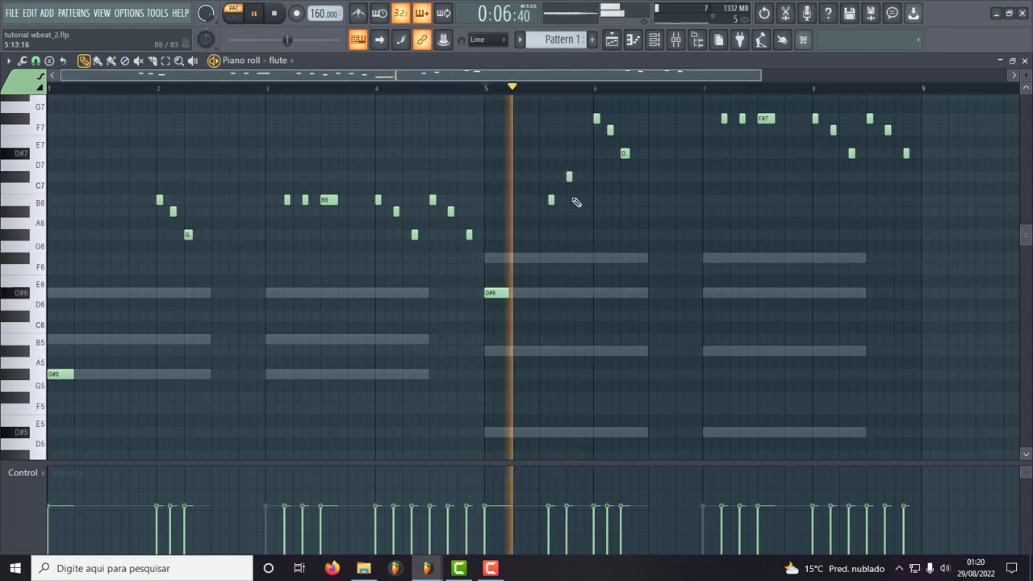
pyautogui.press('space')
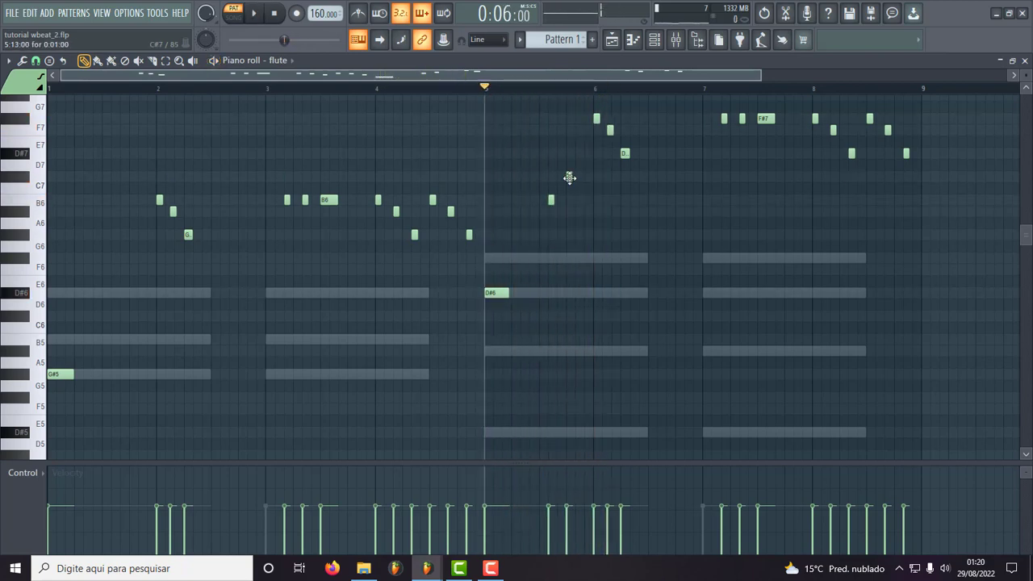
# - Move the B6 in bar 5 to the third beat and the C#7 to 2 2/3 beats in, listening between moves
pyautogui.press('space')
pyautogui.moveTo(552, 200); pyautogui.dragTo(541, 200)
pyautogui.press('space')
pyautogui.press('space')
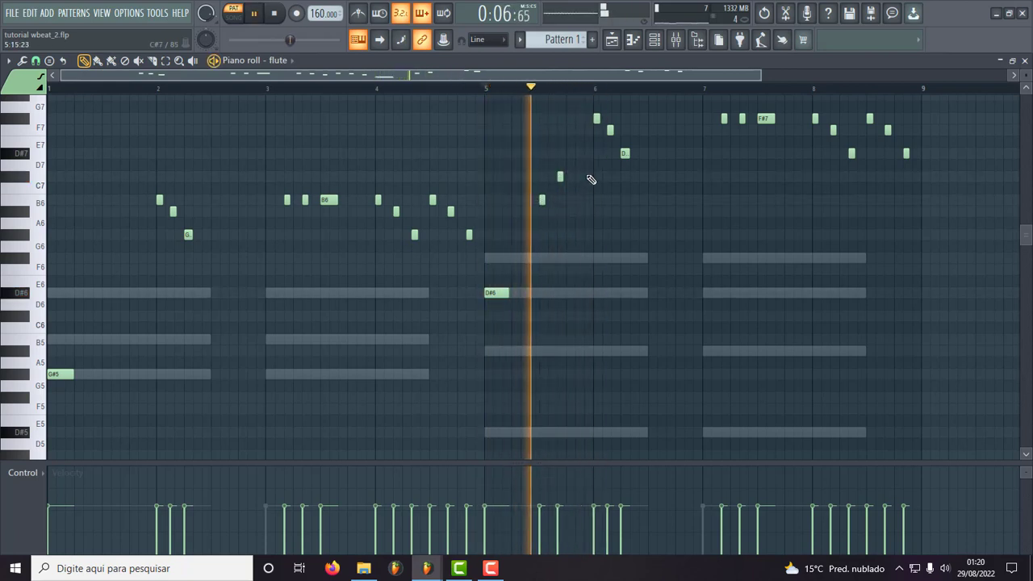
# - Delete the B6 and C#7 in bar 5 and re-enter them at 2 2/3 beats in and on the fourth beat
pyautogui.press('space')
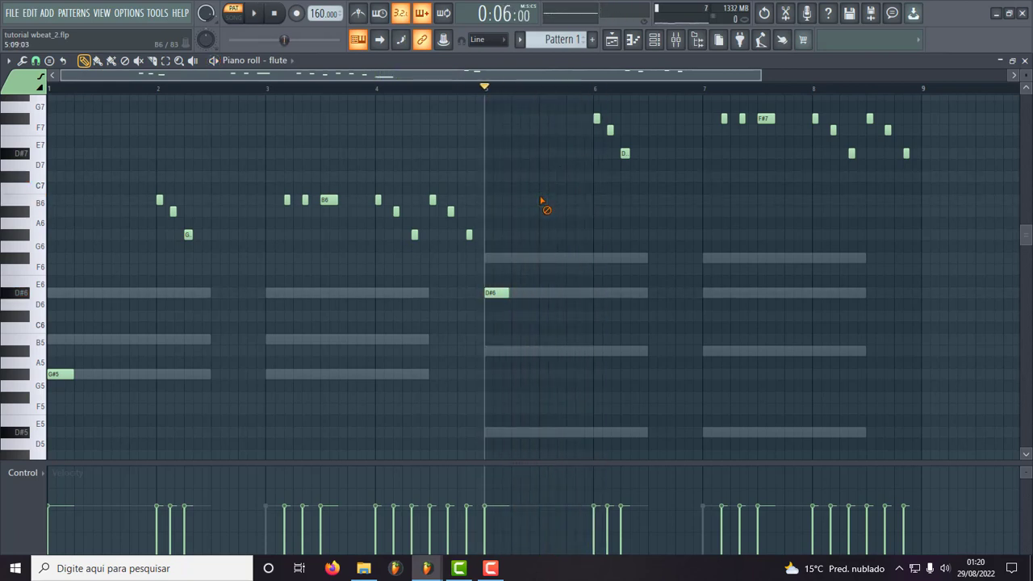
pyautogui.press('space')
pyautogui.press('space')
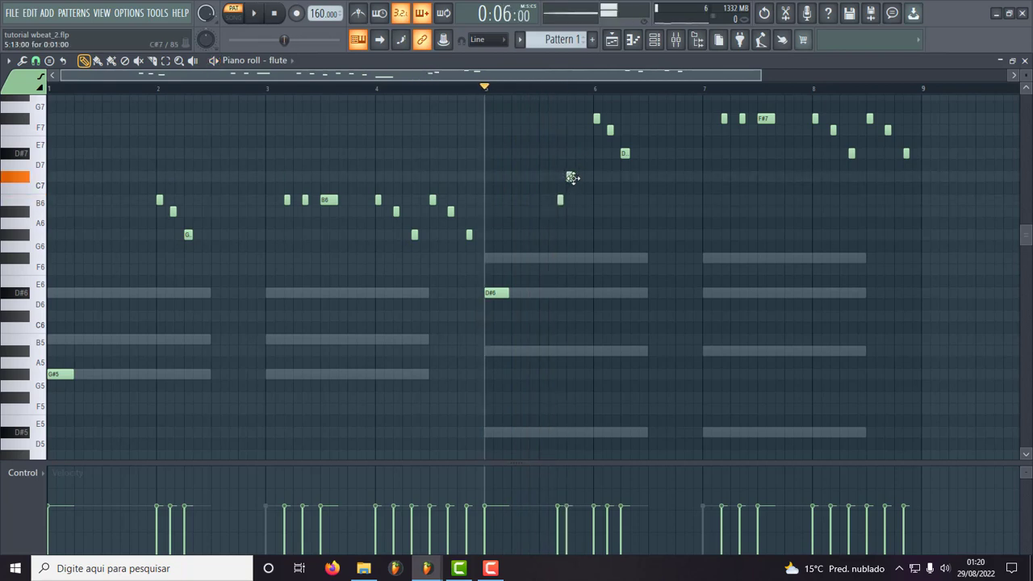
# - Move the C#7 in bar 5 to 3 1/3 beats in and the B6 to the fourth beat, checking with playback
pyautogui.press('space')
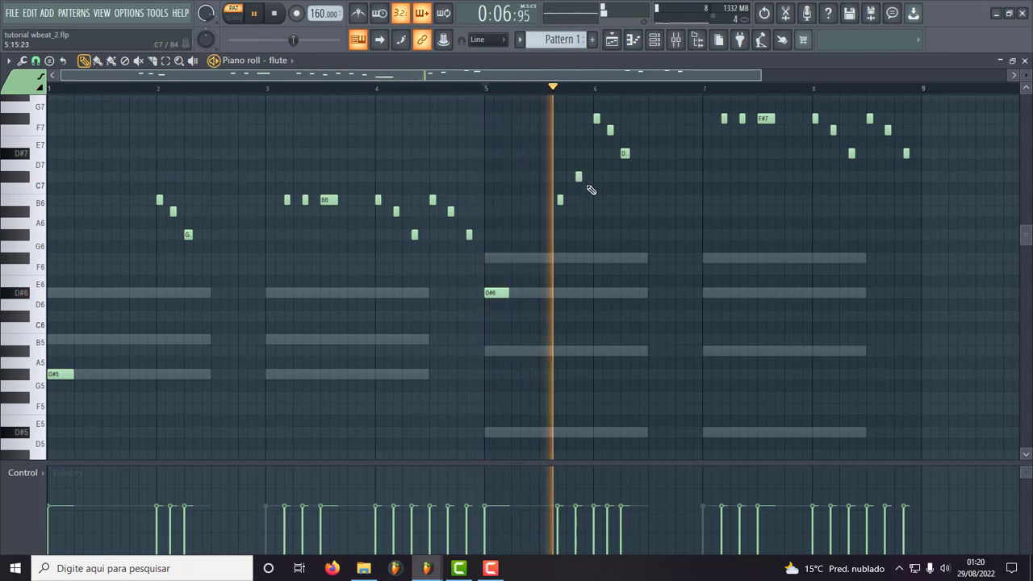
pyautogui.press('space')
pyautogui.press('space')
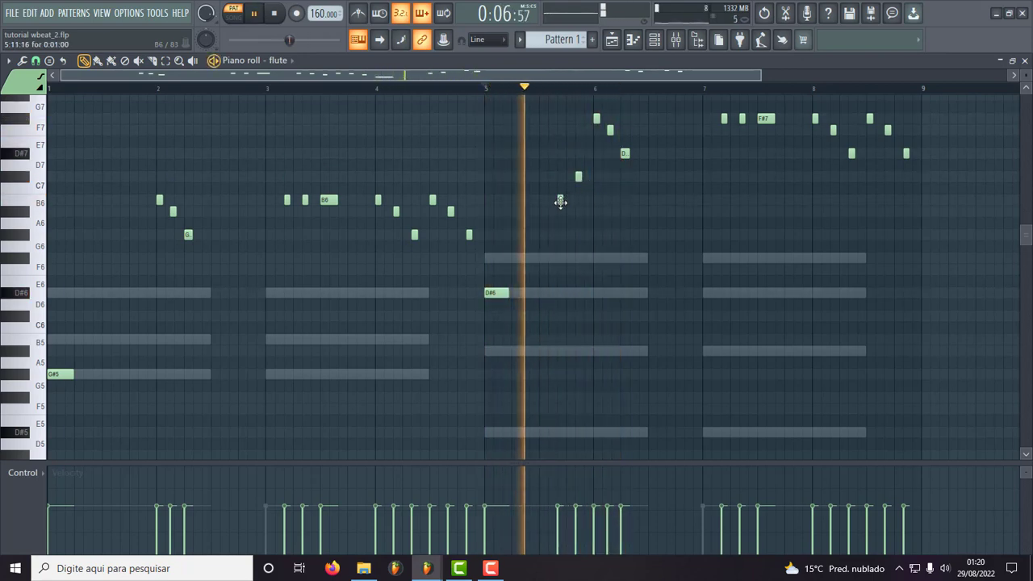
pyautogui.press('space')
pyautogui.moveTo(566, 204); pyautogui.dragTo(574, 202)
pyautogui.press('space')
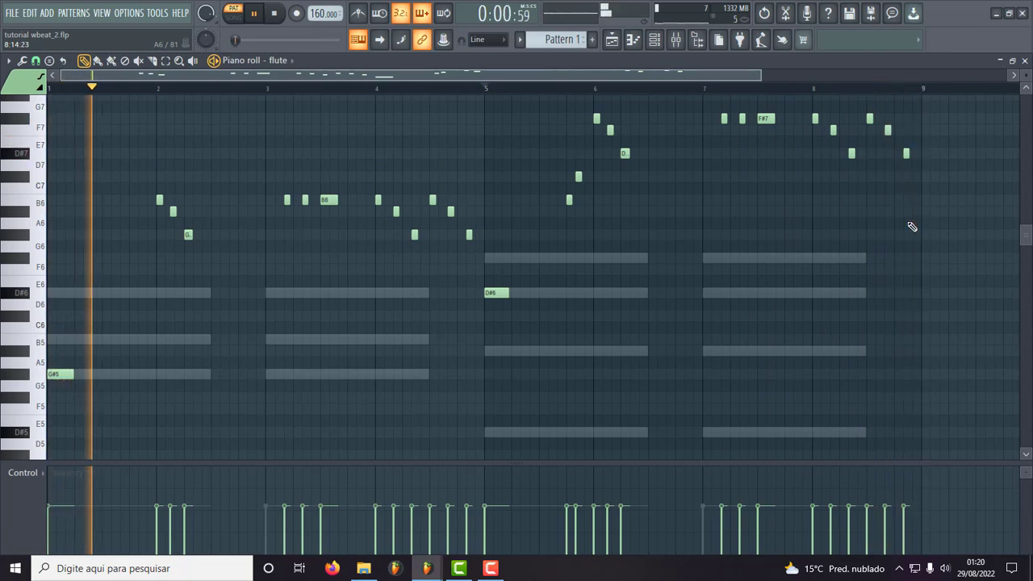
# - Raise the opening G#5 note in bar 1 one octave to G#6 and start playback from bar 5
pyautogui.press('space')
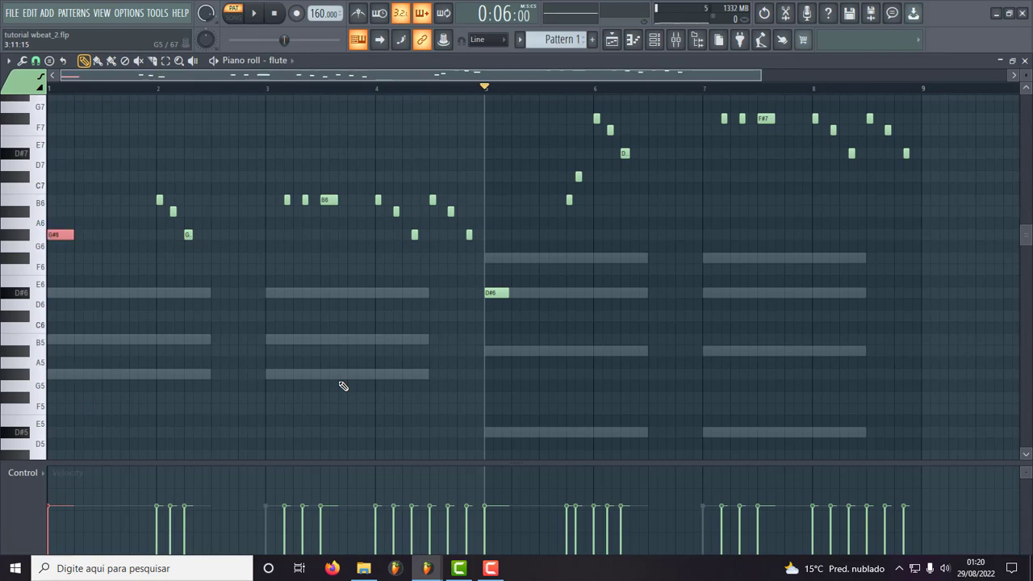
pyautogui.press('space')
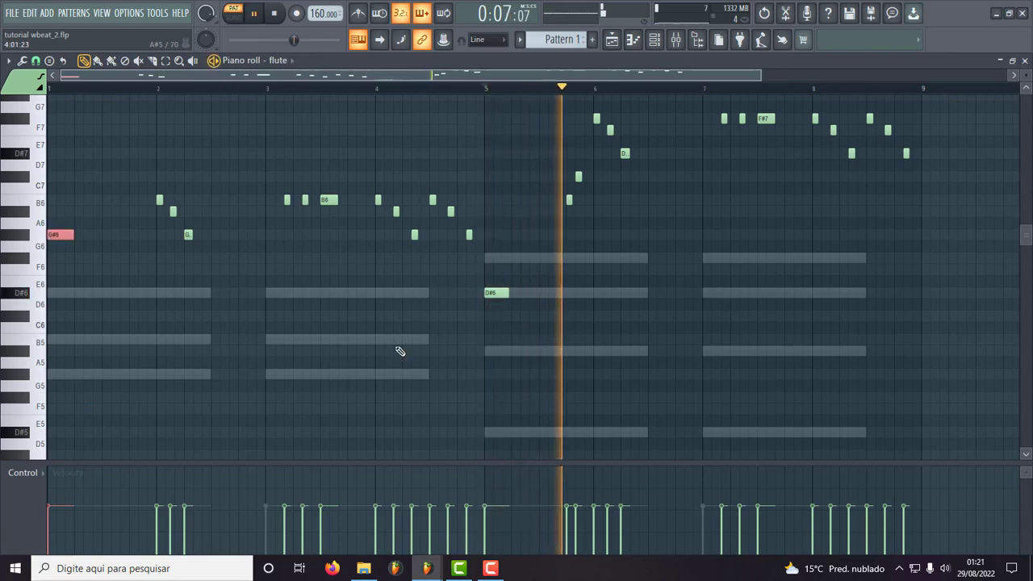
# - Replay the flute melody from bar 5 and change the piano roll's snap-to-grid resolution
pyautogui.press('space')
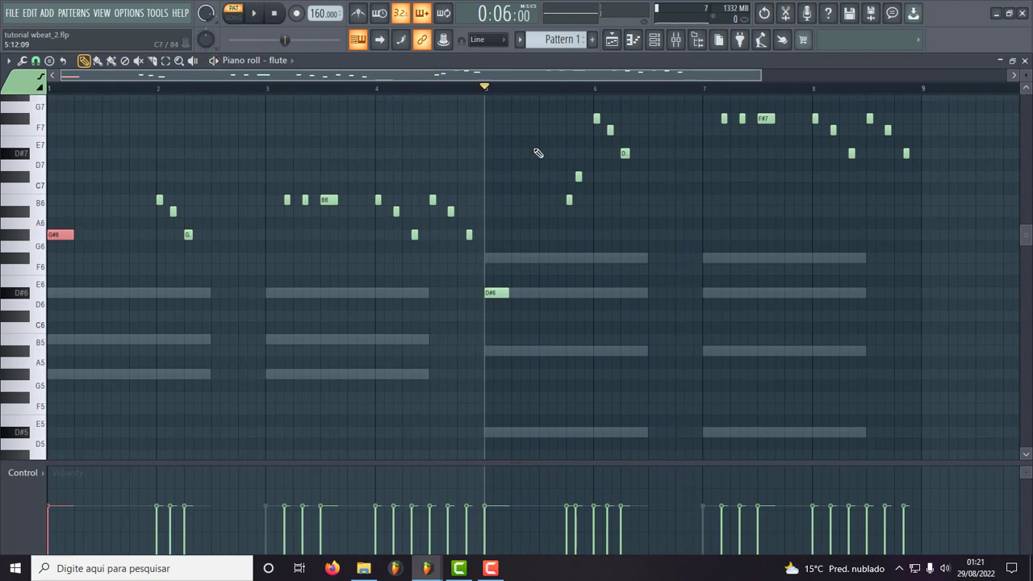
pyautogui.press('space')
pyautogui.press('space')
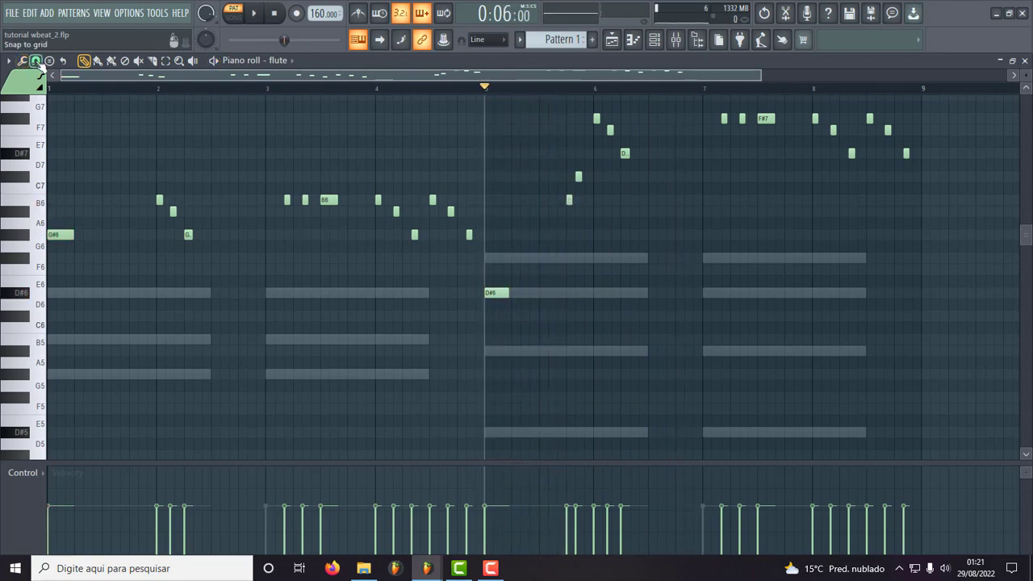
pyautogui.click(35, 60)
pyautogui.click(58, 161)
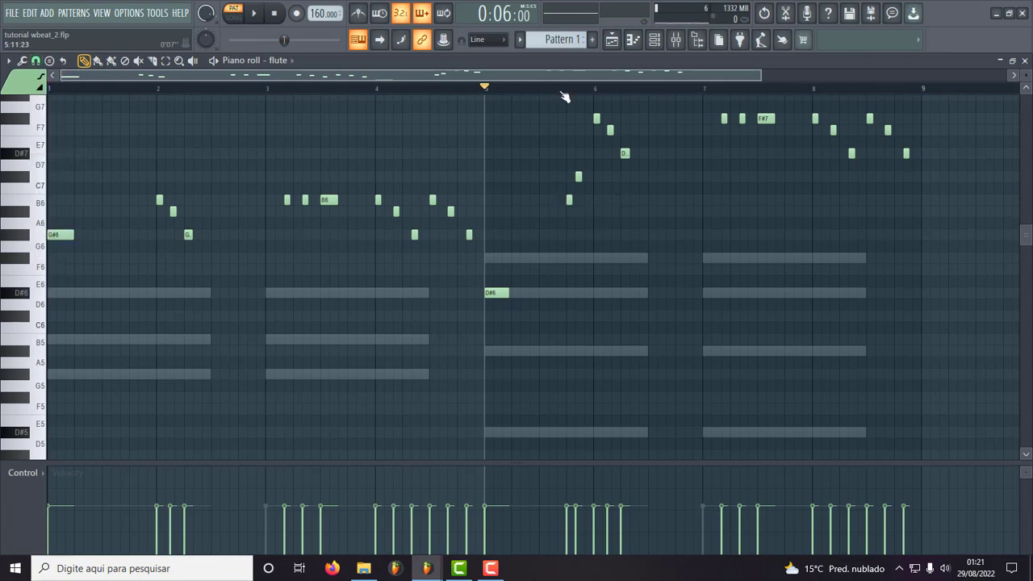
pyautogui.scroll(3, 565, 97)
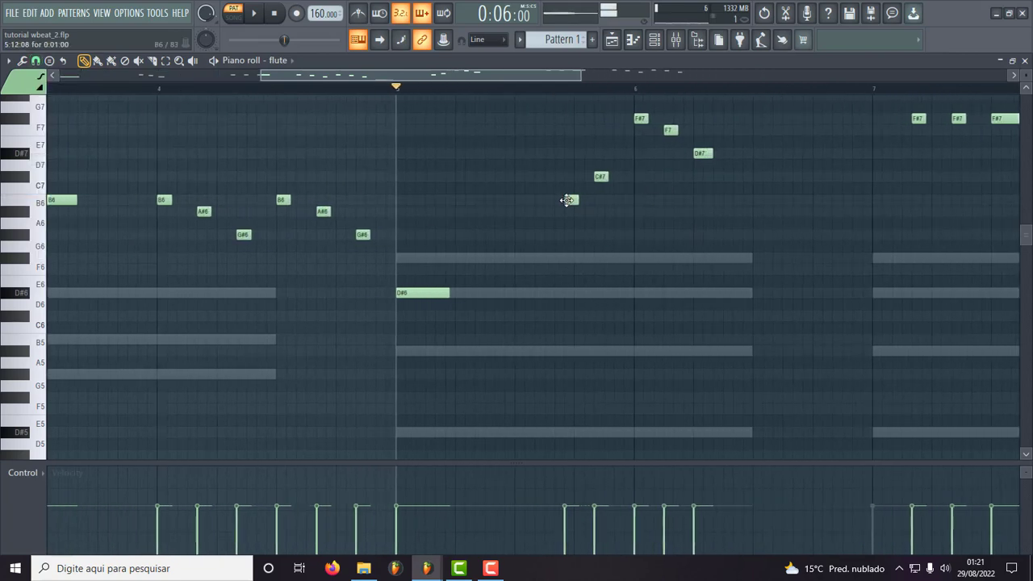
# - Move the B6 in bar 5 to the fourth beat and place the C#7 at 3 1/3 beats in, listening during playback
pyautogui.press('space')
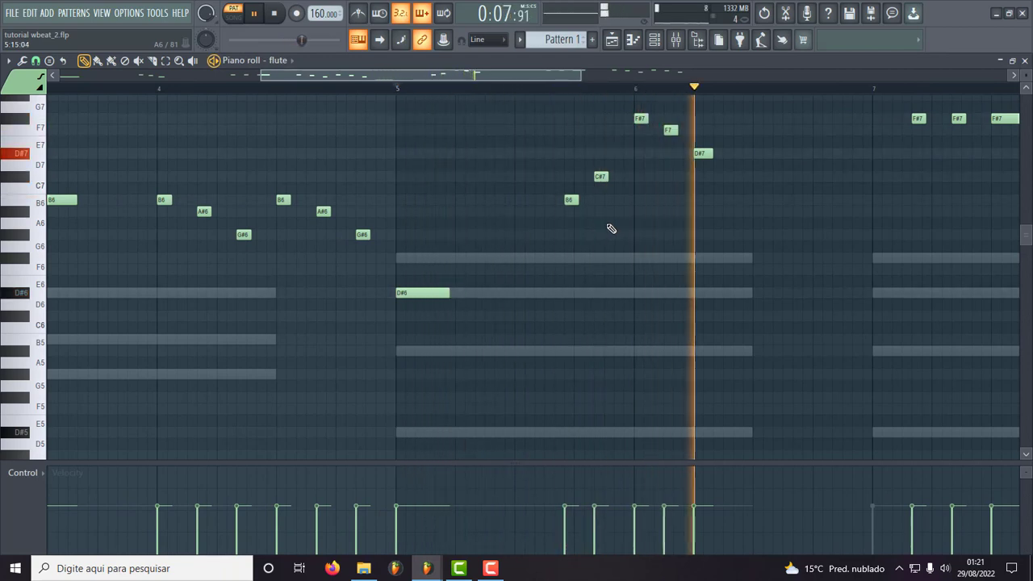
pyautogui.moveTo(601, 178); pyautogui.dragTo(596, 176)
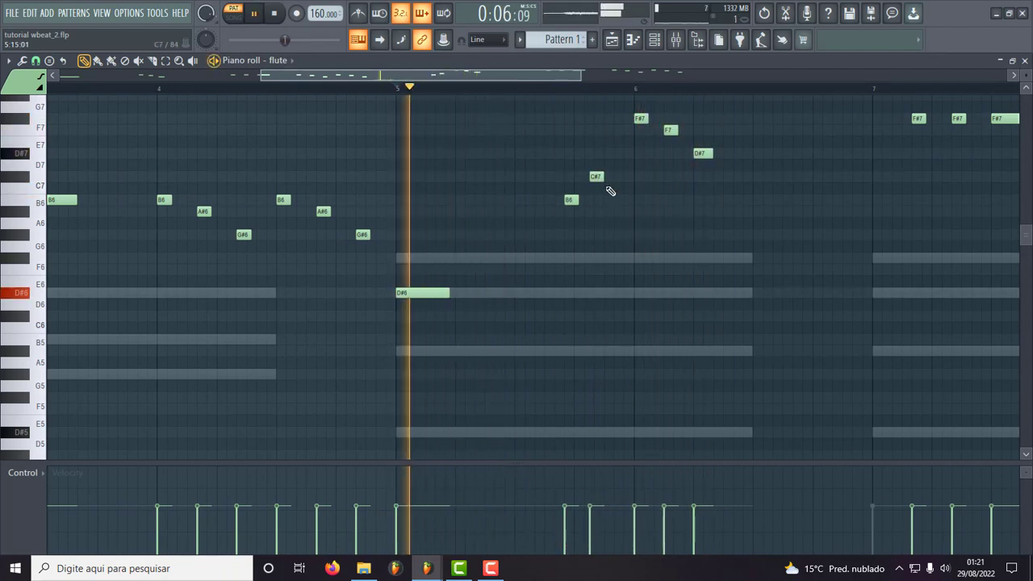
pyautogui.press('space')
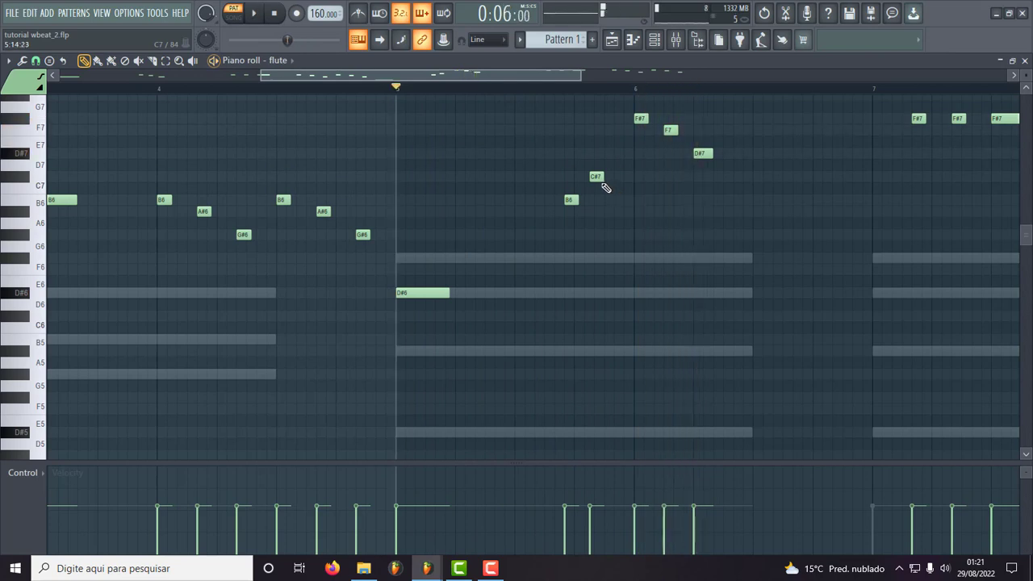
pyautogui.press('space')
pyautogui.moveTo(598, 178)
pyautogui.mouseDown()
pyautogui.moveTo(575, 201)
pyautogui.moveTo(590, 196)
pyautogui.mouseUp()
pyautogui.press('space')
pyautogui.press('space')
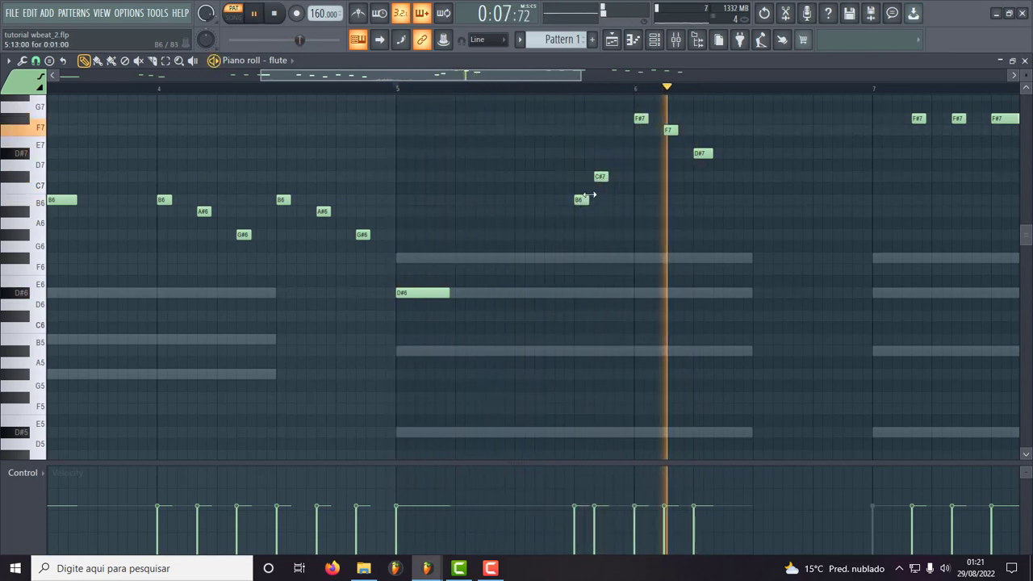
# - Shorten the B6 in bar 5 to about two-thirds of a step and play the melody from bar 5
pyautogui.press('space')
pyautogui.press('space')
pyautogui.press('space')
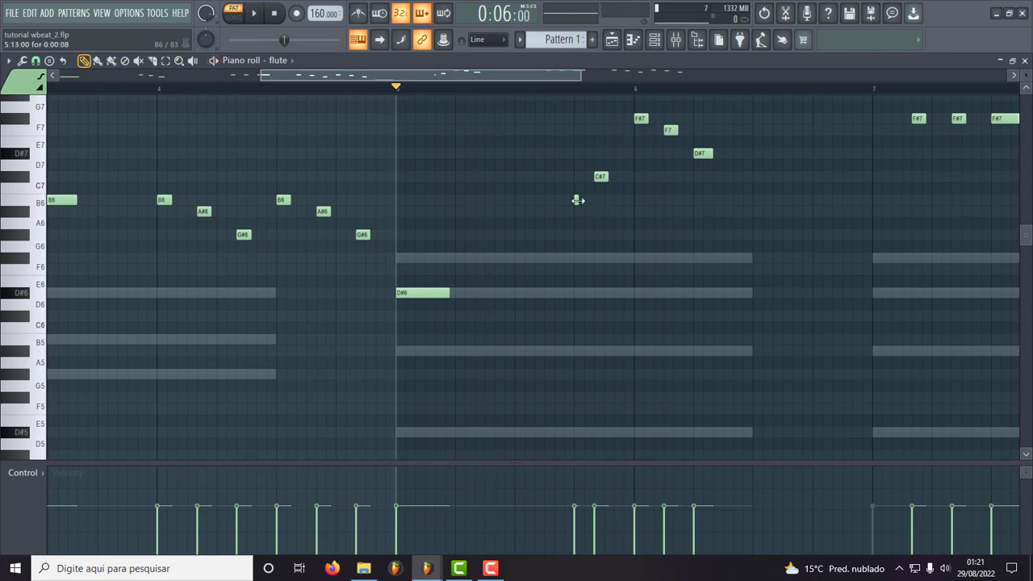
pyautogui.press('space')
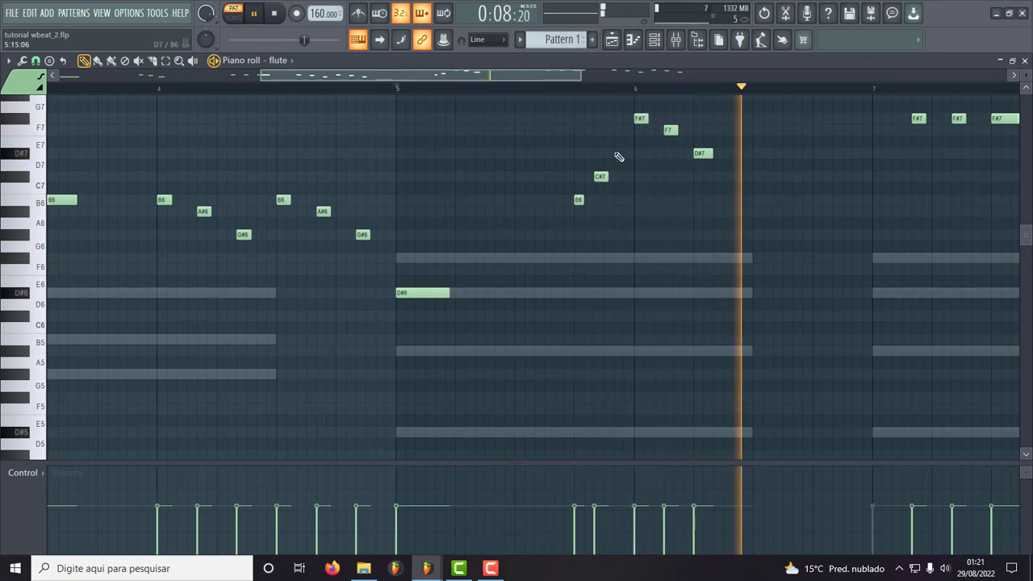
# - Move the playback position back into bar 1 and randomize the velocities of the flute notes with the randomizer's Levels section
pyautogui.moveTo(578, 74); pyautogui.dragTo(682, 74)
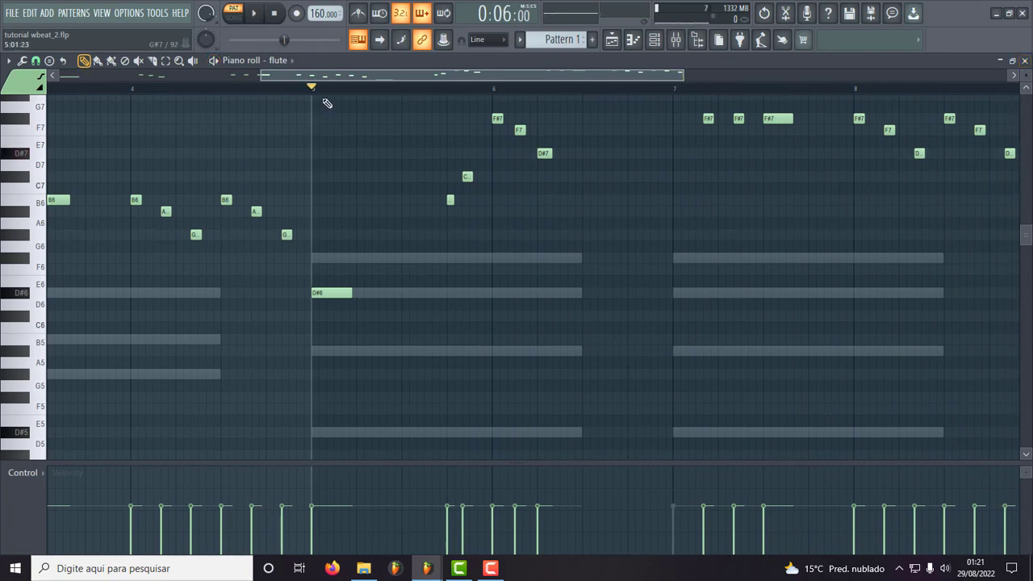
pyautogui.moveTo(313, 89); pyautogui.dragTo(53, 89)
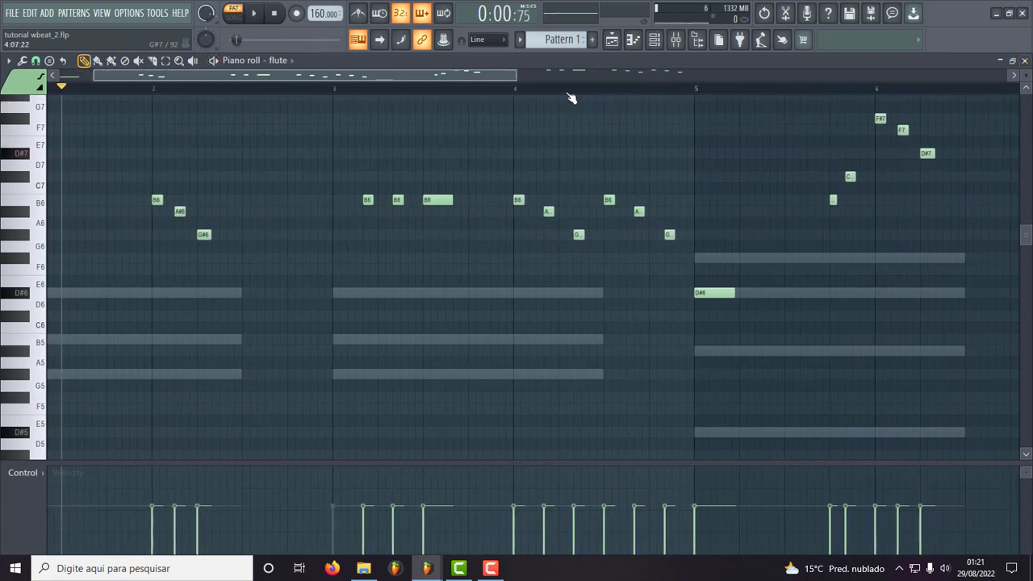
pyautogui.moveTo(515, 73); pyautogui.dragTo(945, 74)
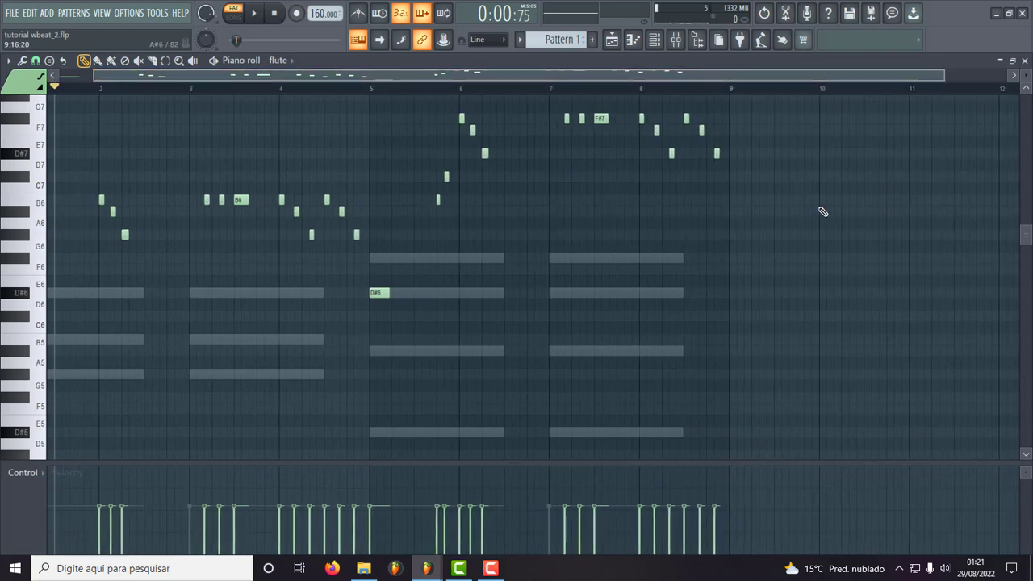
pyautogui.hotkey('alt', 'r')
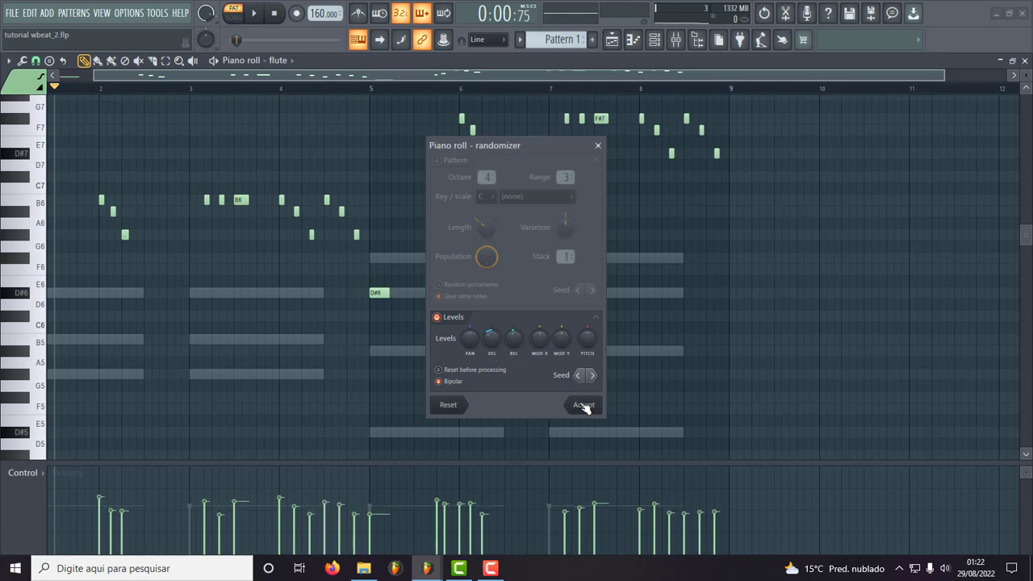
pyautogui.press('space')
pyautogui.click(584, 406)
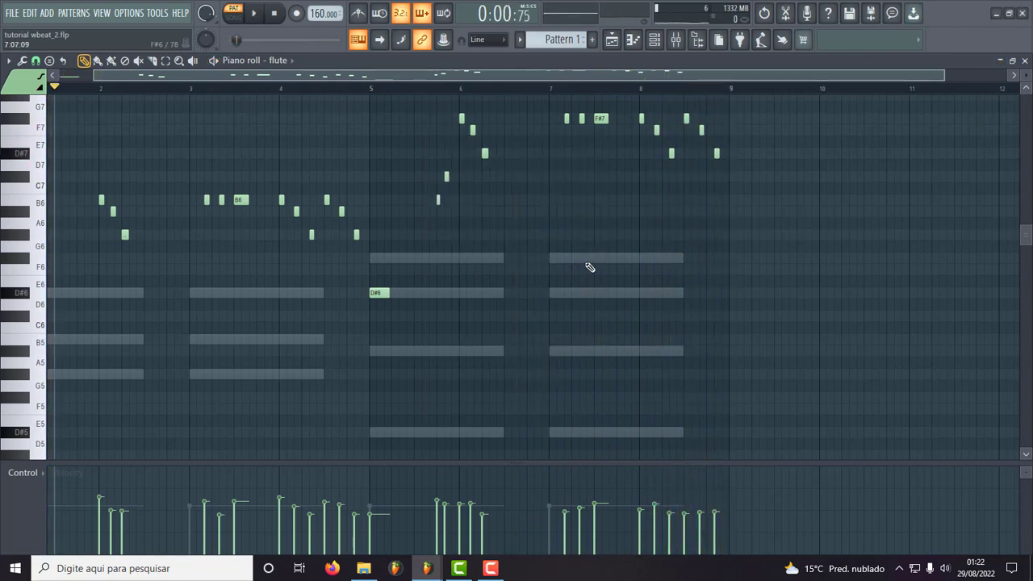
# - Close the flute piano roll and open the vilao channel's chord progression in the piano roll
pyautogui.click(1025, 61)
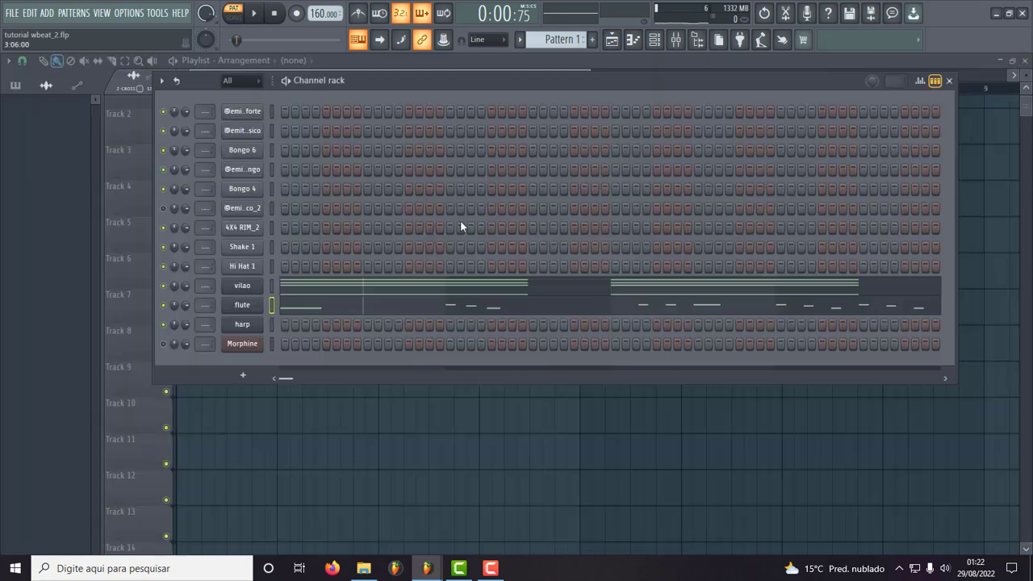
pyautogui.click(256, 289)
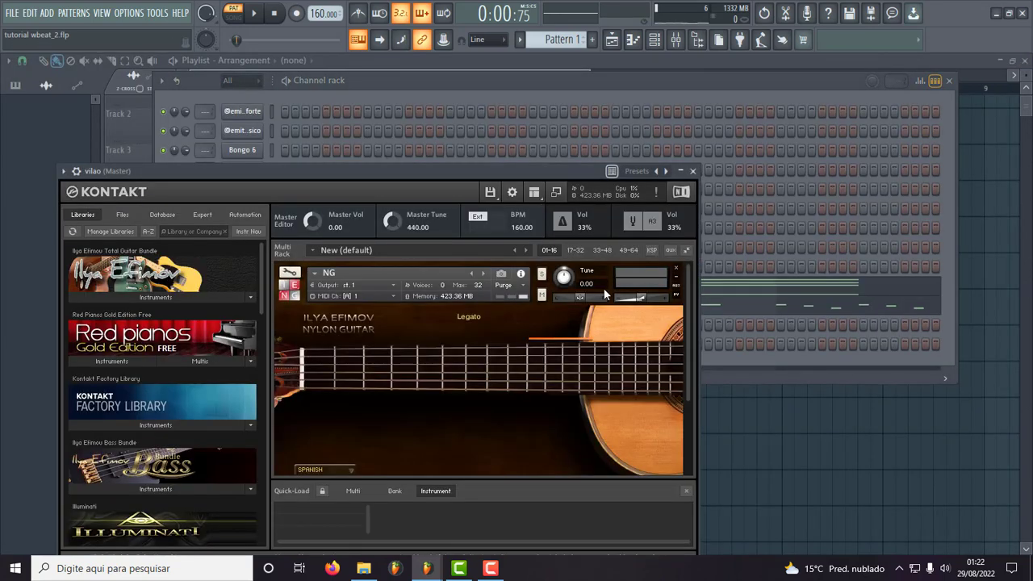
pyautogui.click(695, 172)
pyautogui.click(517, 292)
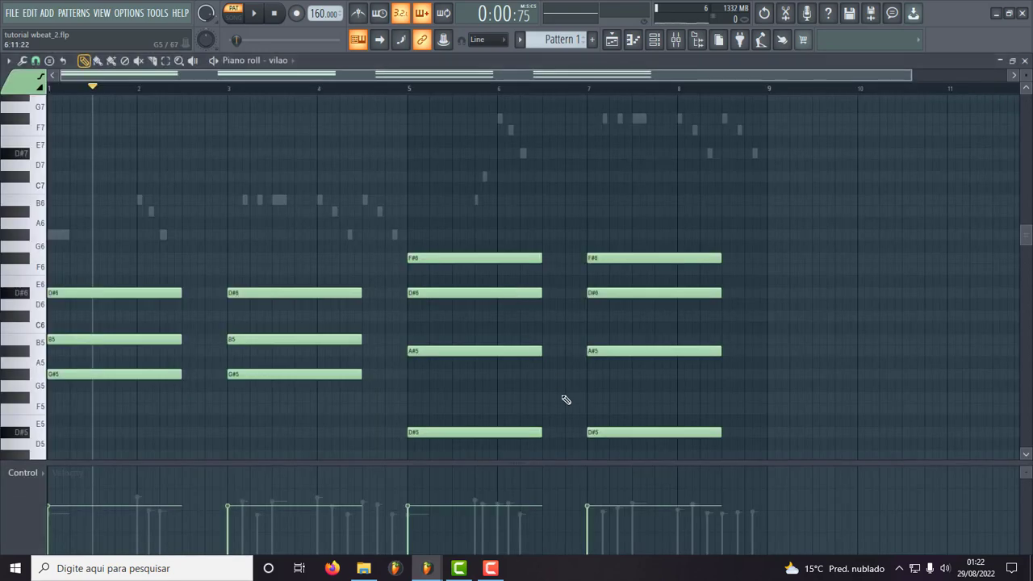
# - Try randomizing the velocities of all vilao chord notes with different velocity strengths during playback
pyautogui.moveTo(844, 137); pyautogui.dragTo(14, 531)
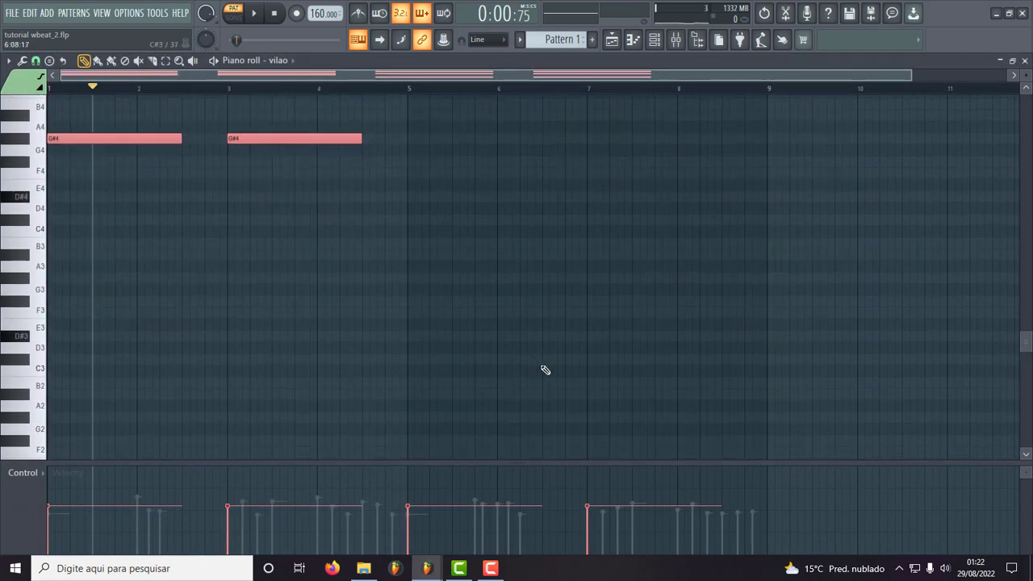
pyautogui.hotkey('alt', 'r')
pyautogui.press('space')
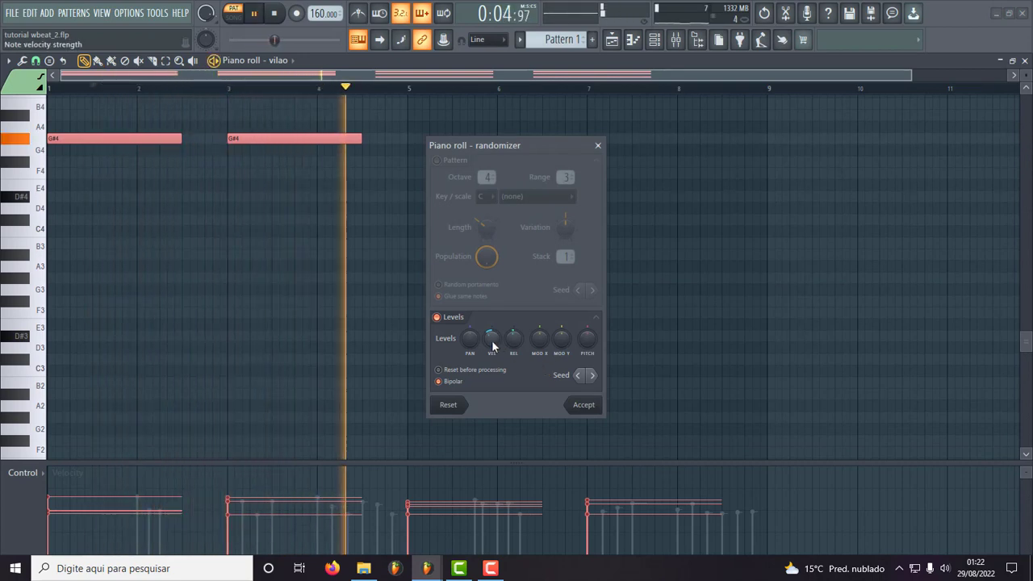
pyautogui.moveTo(492, 342); pyautogui.dragTo(492, 325)
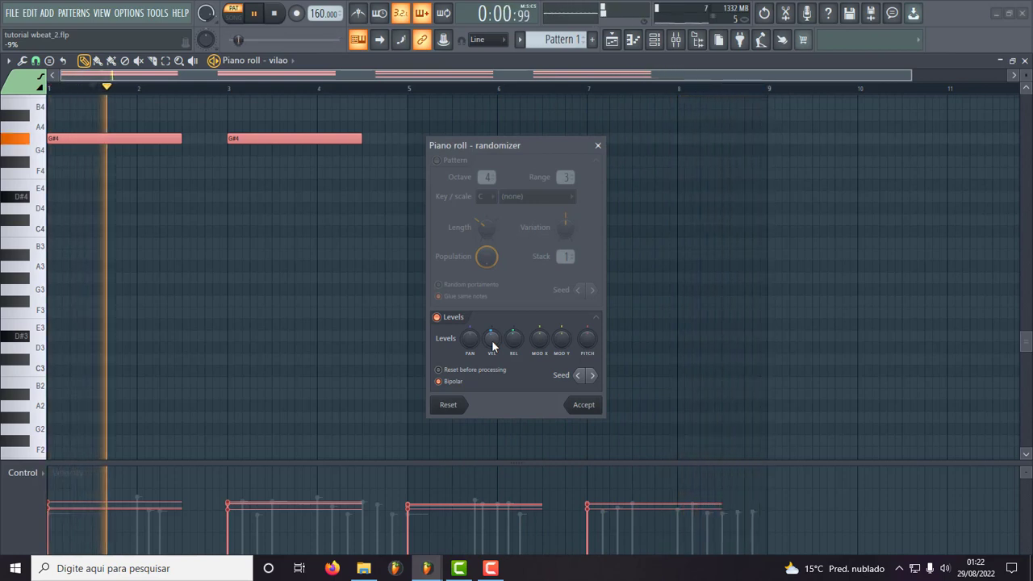
pyautogui.moveTo(491, 339); pyautogui.dragTo(491, 334)
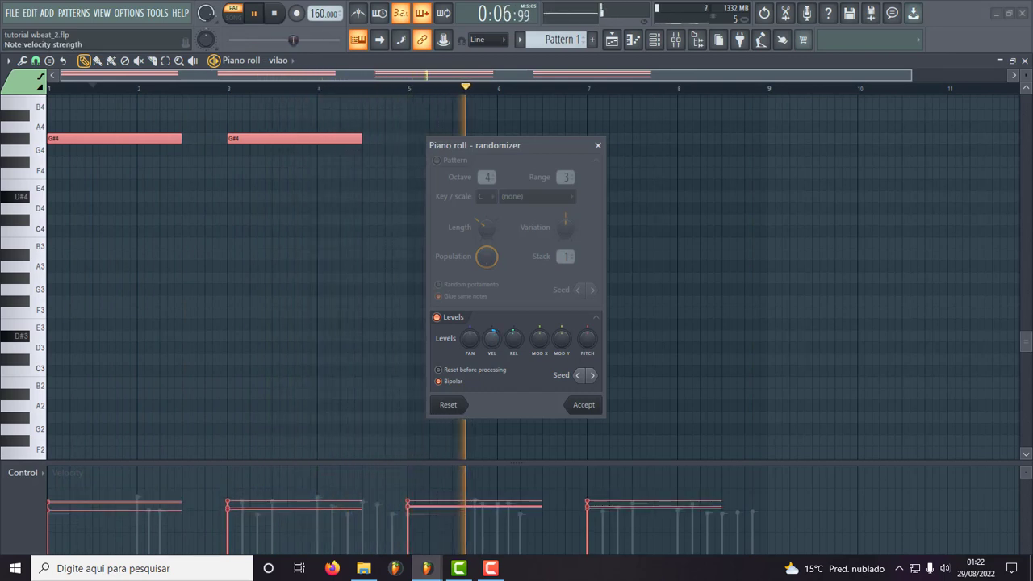
pyautogui.moveTo(492, 339); pyautogui.dragTo(492, 349)
pyautogui.press('space')
pyautogui.click(598, 146)
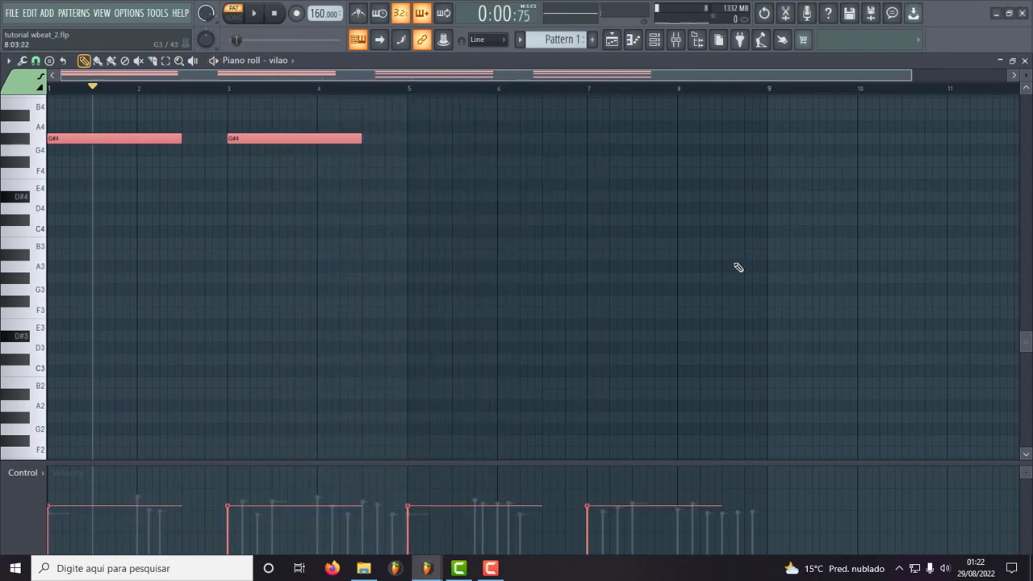
# - Listen to the vilao chords with the flute melody, then close the vilao piano roll
pyautogui.scroll(5, 827, 270)
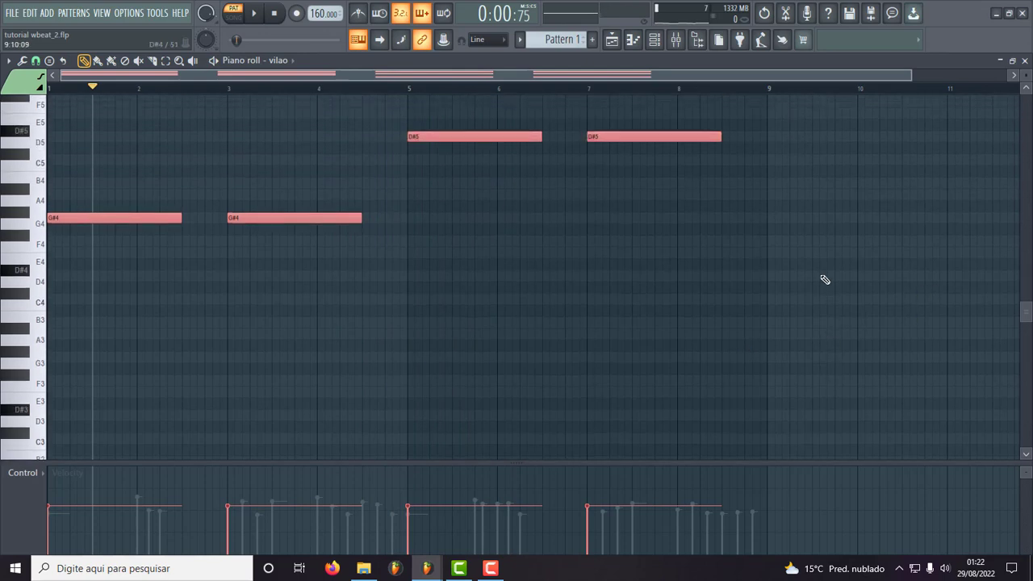
pyautogui.press('space')
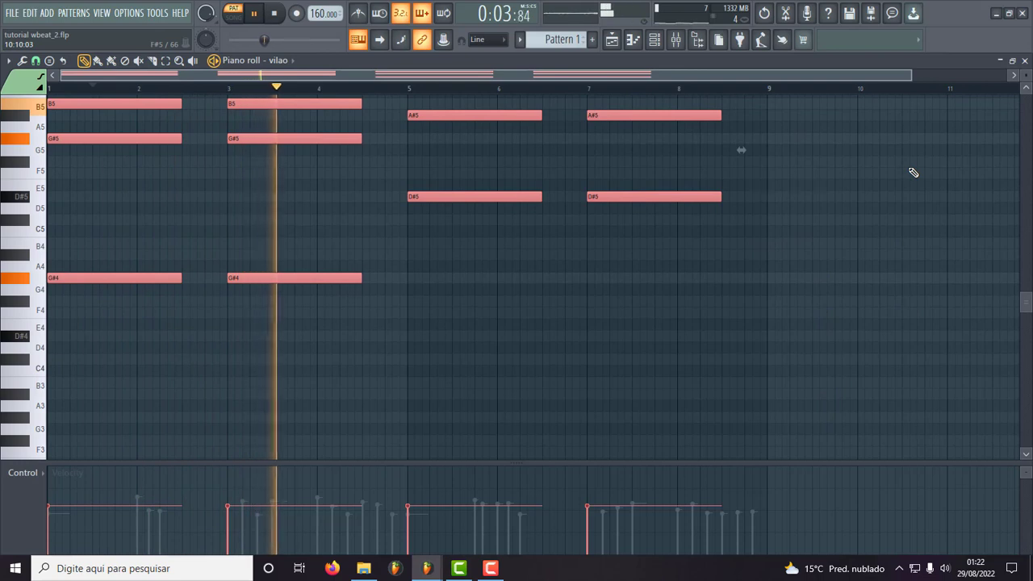
pyautogui.press('space')
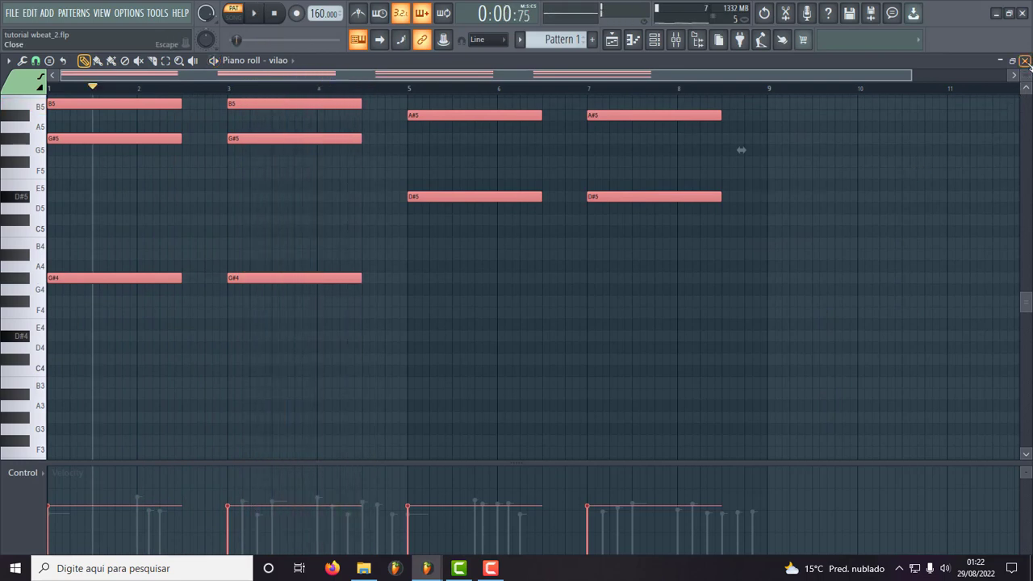
pyautogui.click(1025, 61)
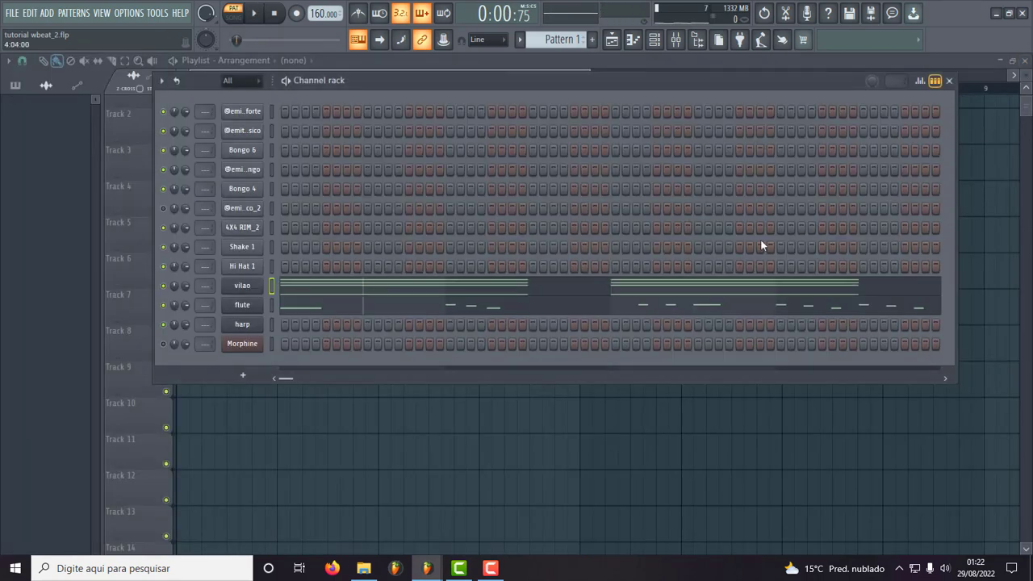
# - Open the harp channel's Xpand!2 instrument and load the Hard Harp+ patch from 014 Strings into part A
pyautogui.rightClick(253, 327)
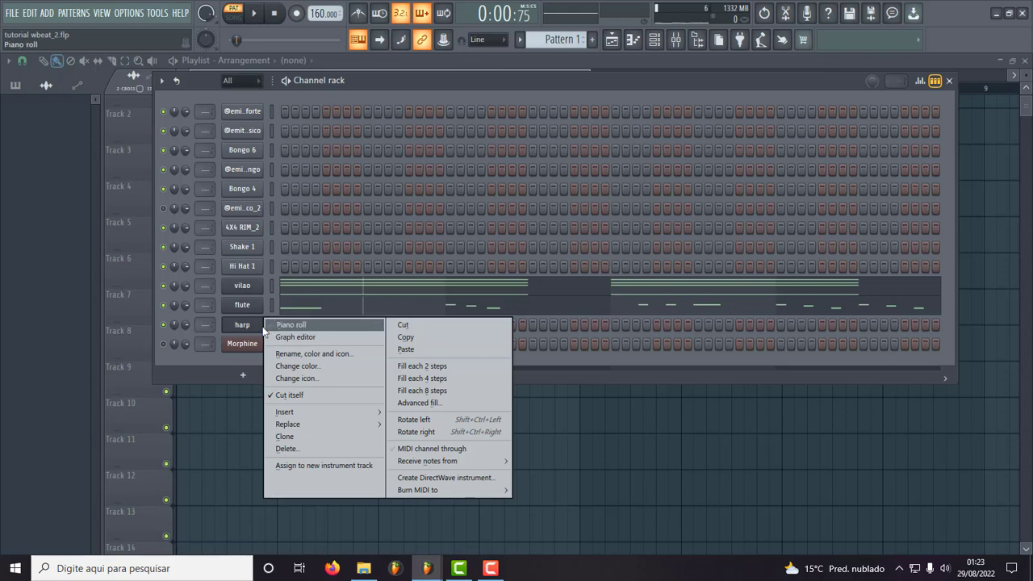
pyautogui.click(260, 331)
pyautogui.click(257, 327)
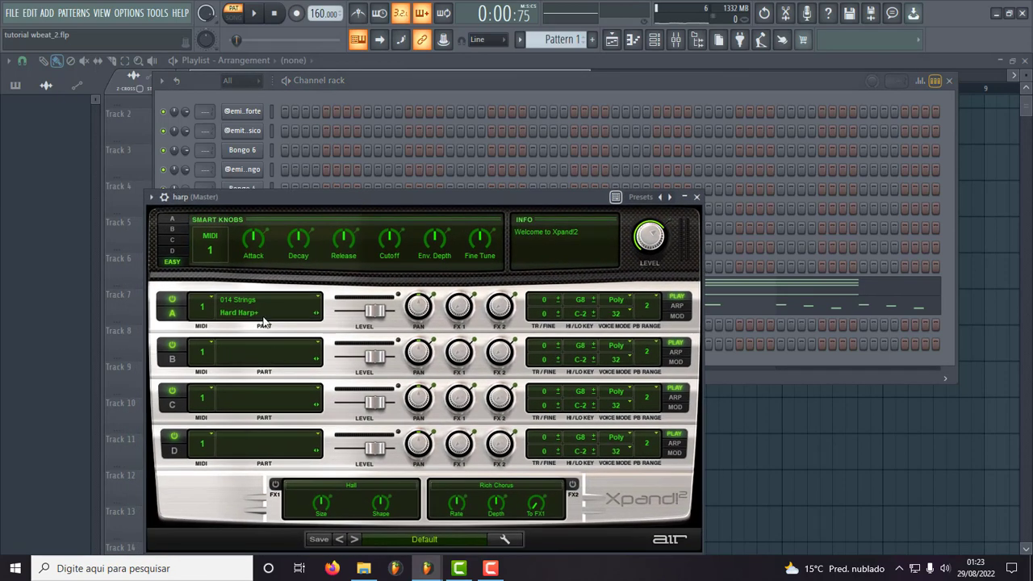
pyautogui.click(255, 314)
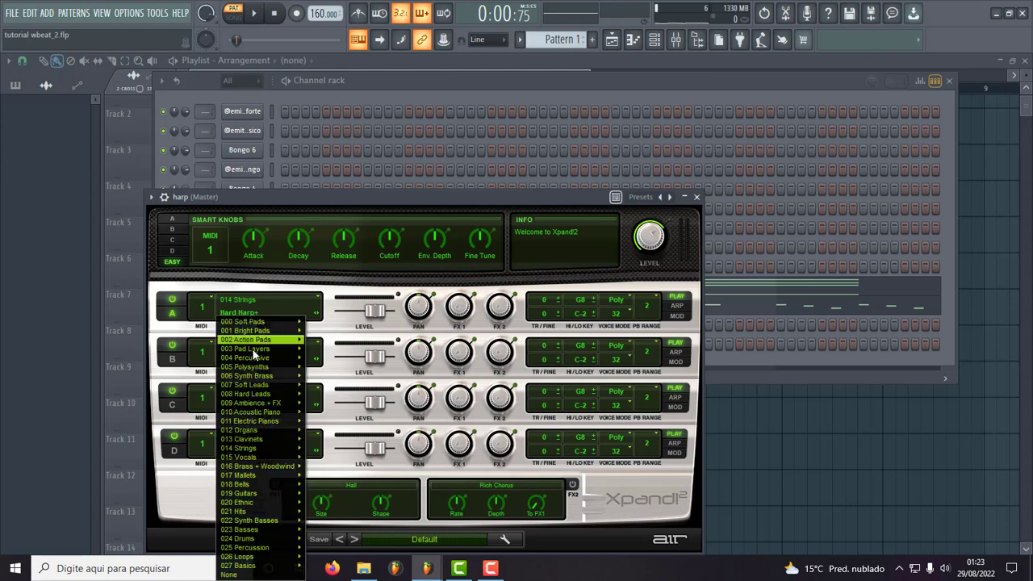
pyautogui.moveTo(256, 388)
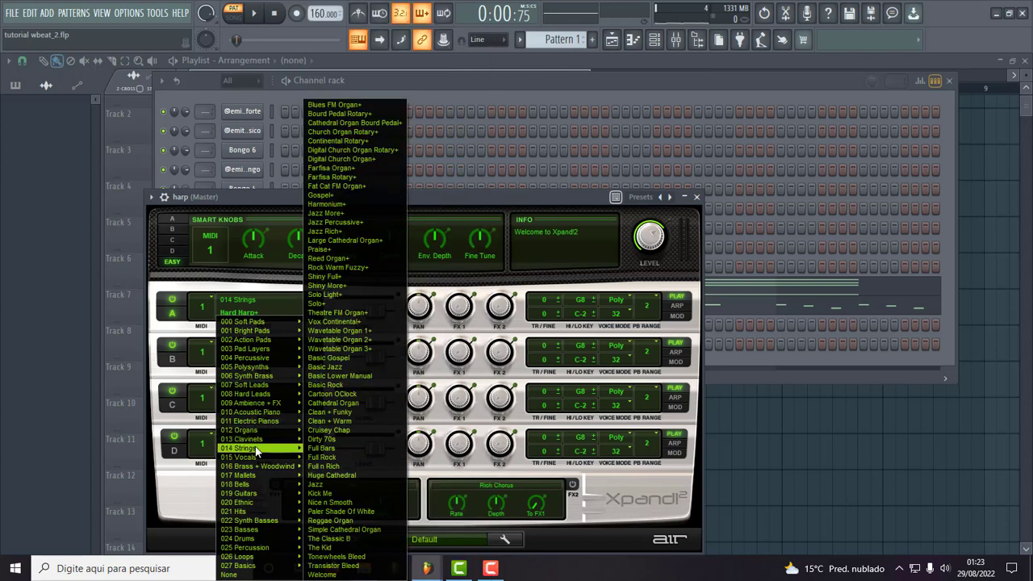
pyautogui.moveTo(255, 448)
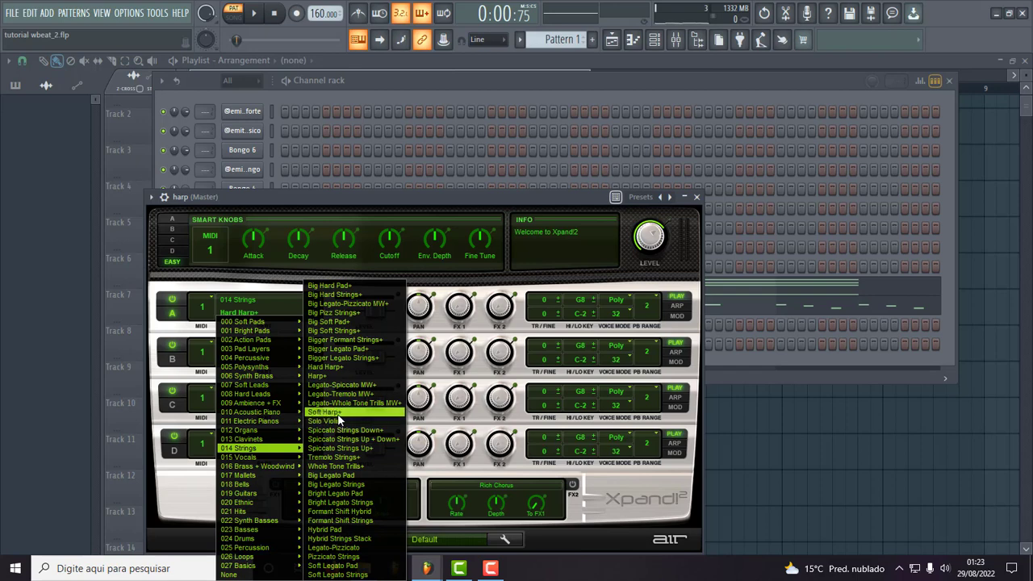
pyautogui.click(337, 369)
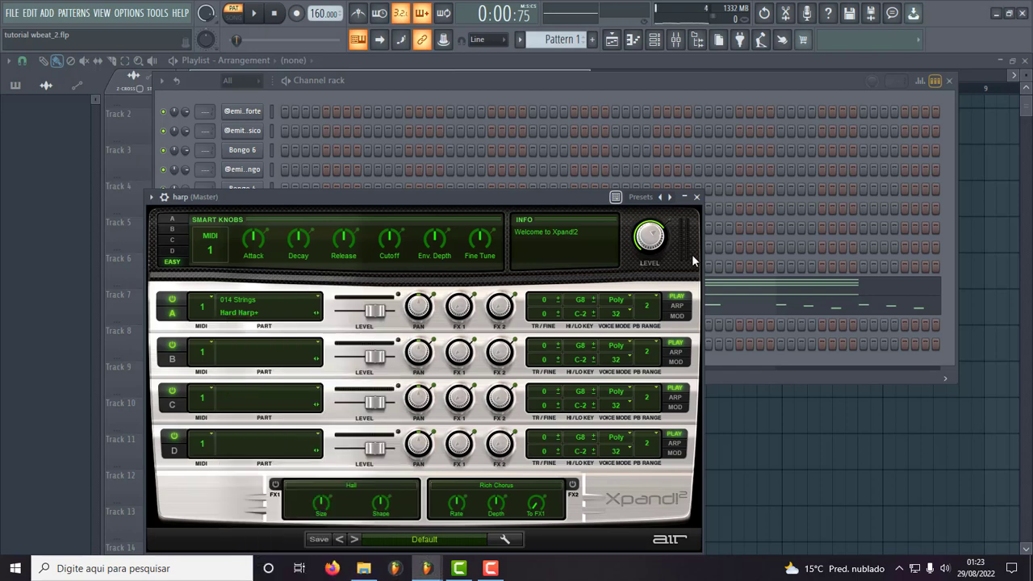
# - Close the harp instrument and open the harp channel's empty piano roll
pyautogui.click(698, 198)
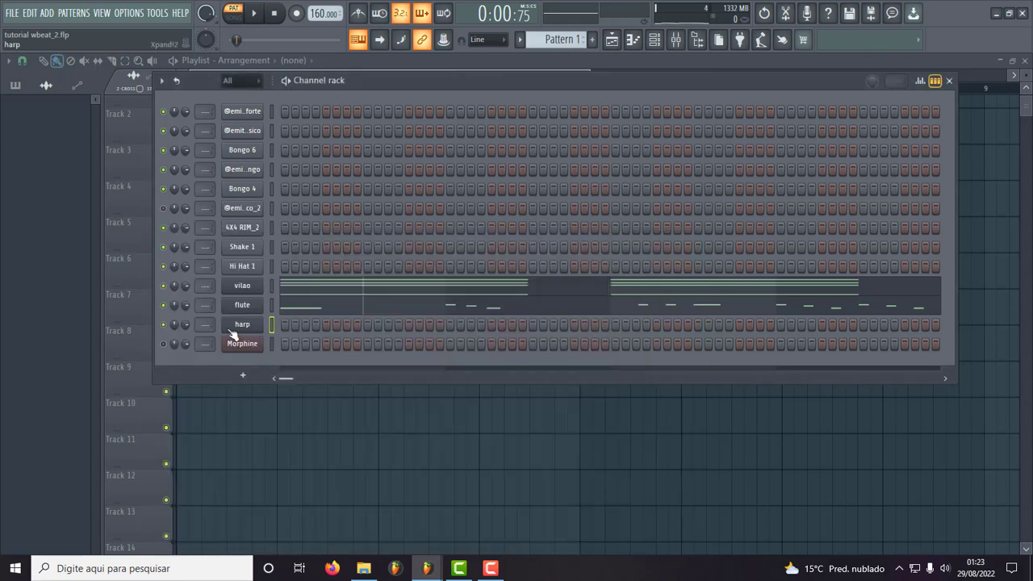
pyautogui.rightClick(258, 321)
pyautogui.click(291, 322)
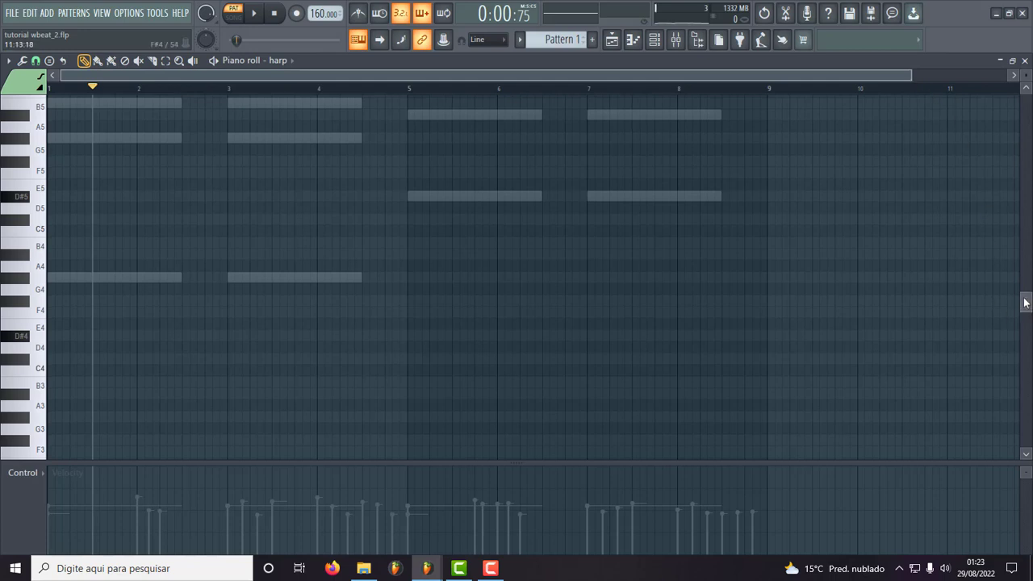
# - Set the snap to 1/4 beat and draw a G#5 harp note from bar 1 to about the middle of bar 2
pyautogui.scroll(4, 1022, 305)
pyautogui.moveTo(913, 75); pyautogui.dragTo(489, 75)
pyautogui.click(35, 60)
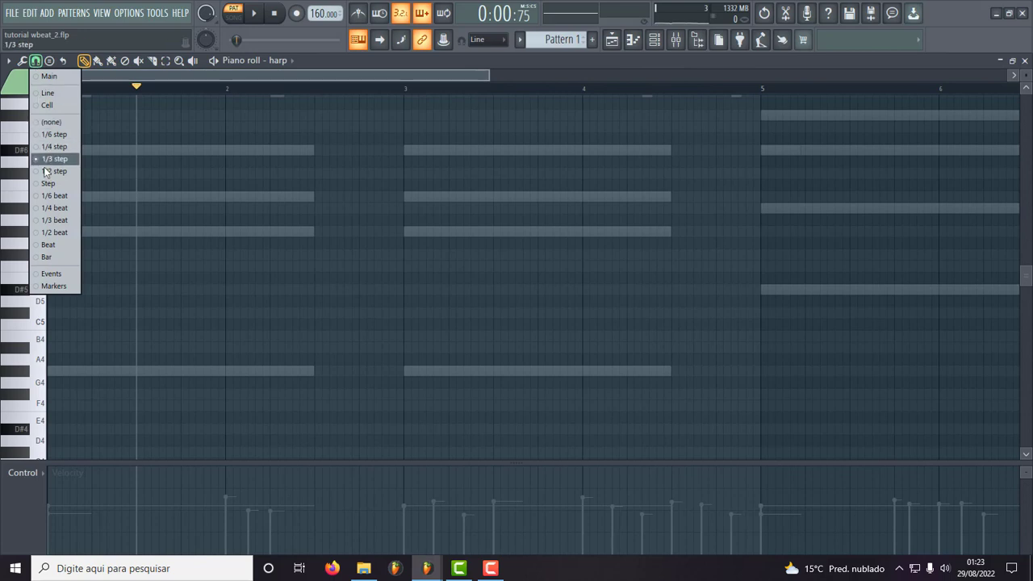
pyautogui.click(53, 209)
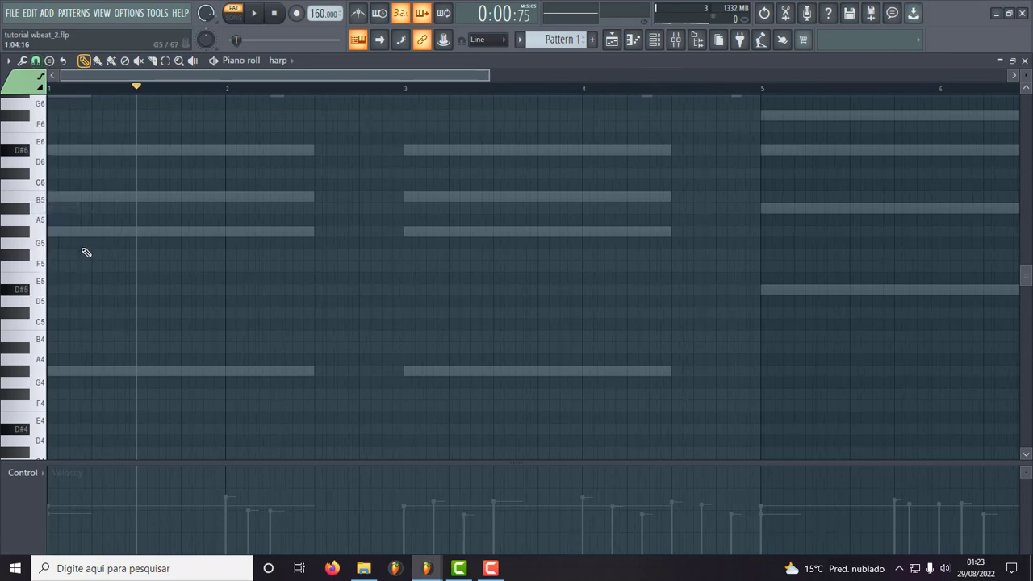
pyautogui.moveTo(51, 234); pyautogui.dragTo(168, 252)
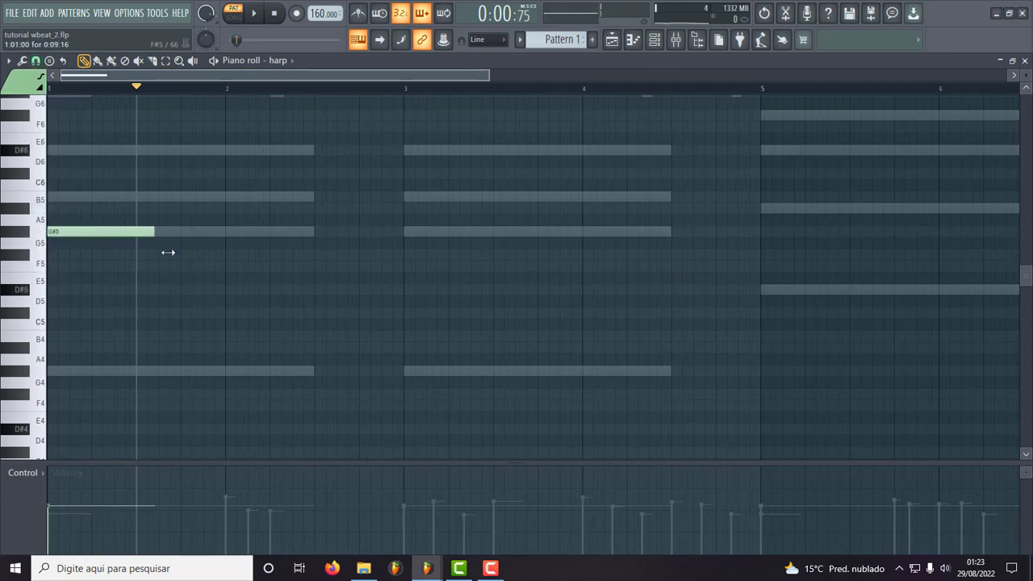
pyautogui.moveTo(283, 253); pyautogui.dragTo(325, 265)
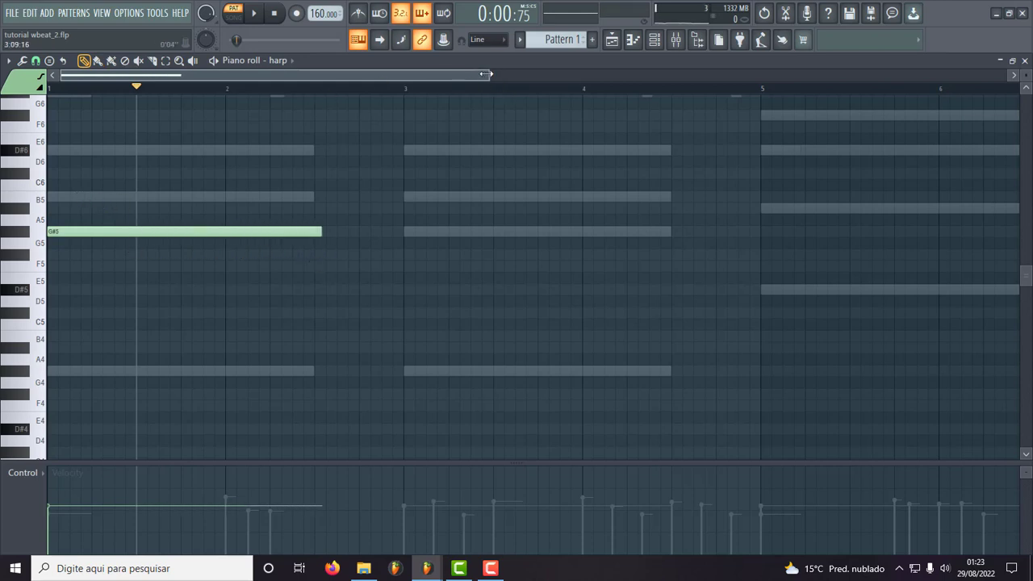
# - Add long harp notes on B5 at 1:03:00 and D#6 at 1:05:00 to form a rising arpeggio, and play it back
pyautogui.moveTo(493, 76); pyautogui.dragTo(428, 75)
pyautogui.press('space')
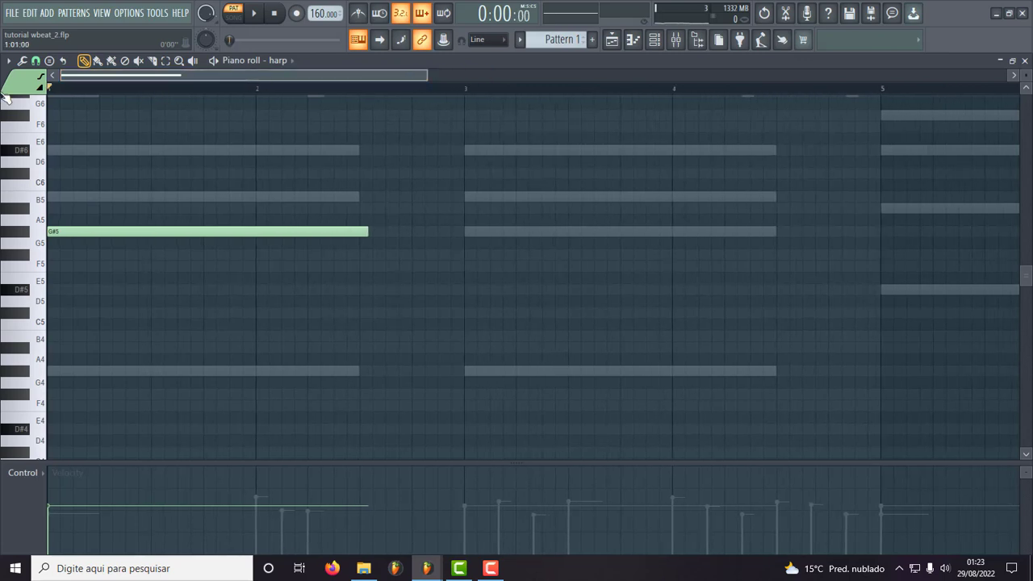
pyautogui.press('space')
pyautogui.click(76, 198)
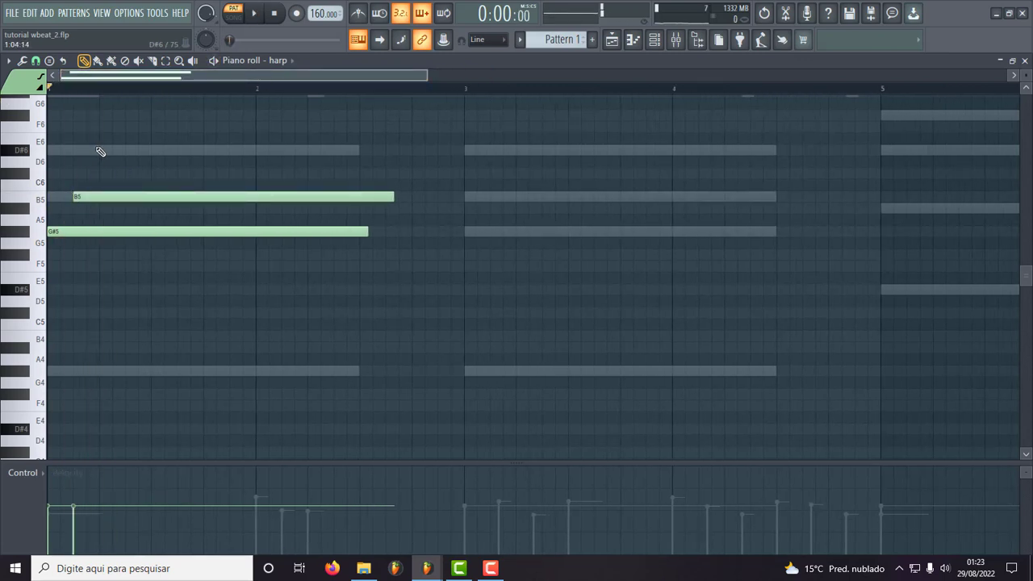
pyautogui.click(100, 151)
pyautogui.press('space')
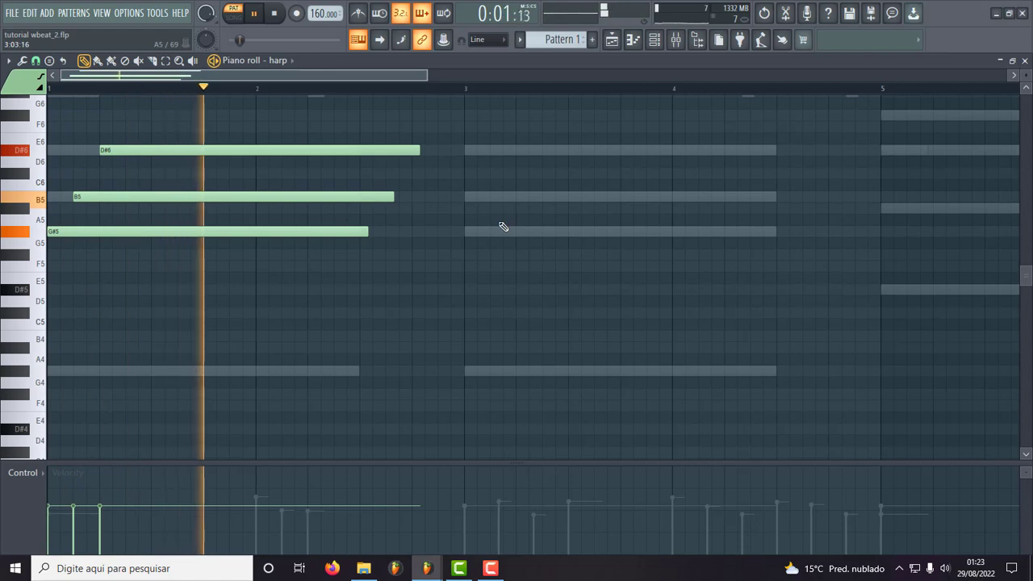
pyautogui.scroll(4, 452, 234)
pyautogui.press('space')
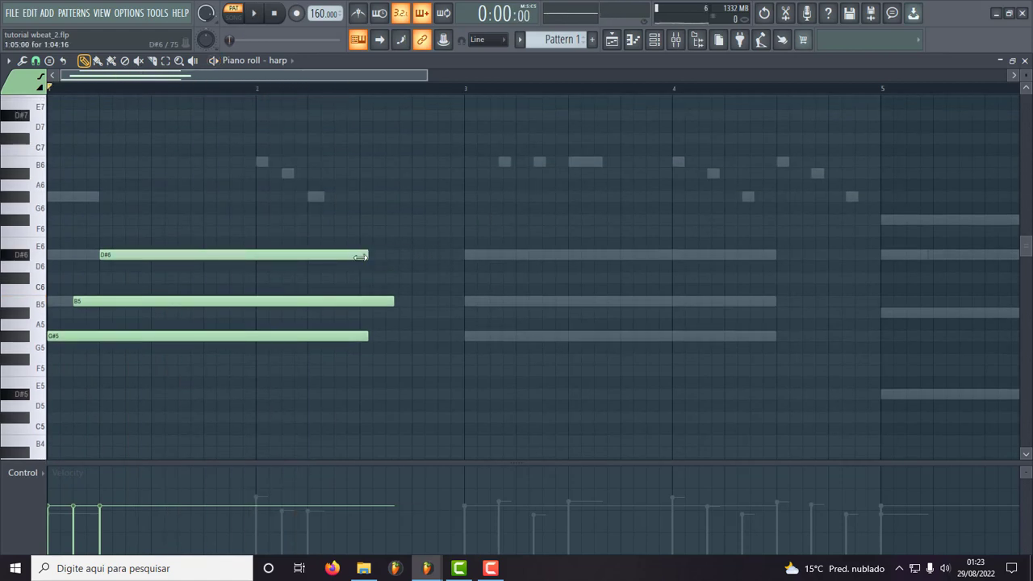
# - Shorten the B5 note to end early in bar 2 and the G#5 note just after bar 2 begins, then listen
pyautogui.moveTo(394, 305); pyautogui.dragTo(309, 301)
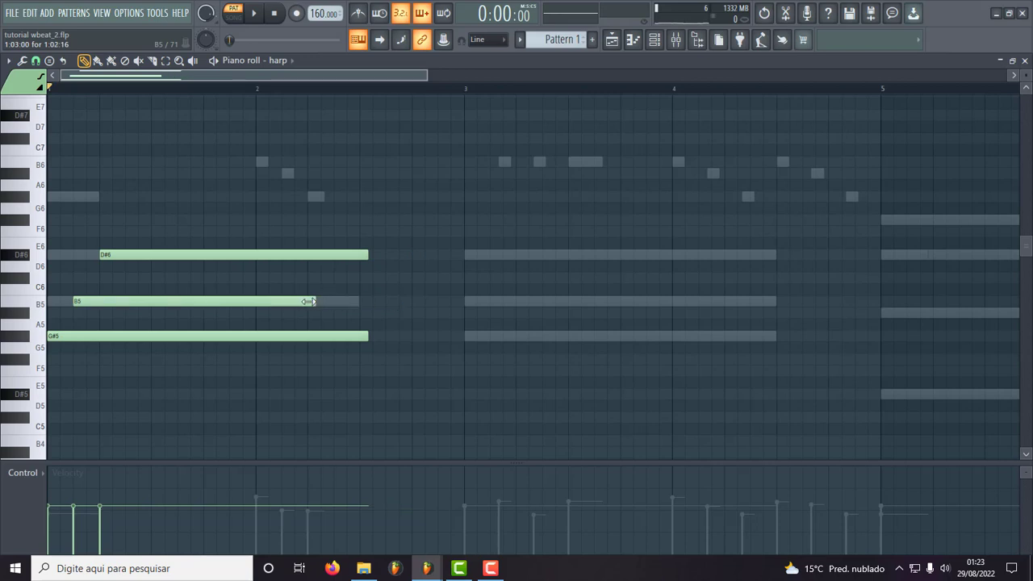
pyautogui.moveTo(361, 339); pyautogui.dragTo(266, 333)
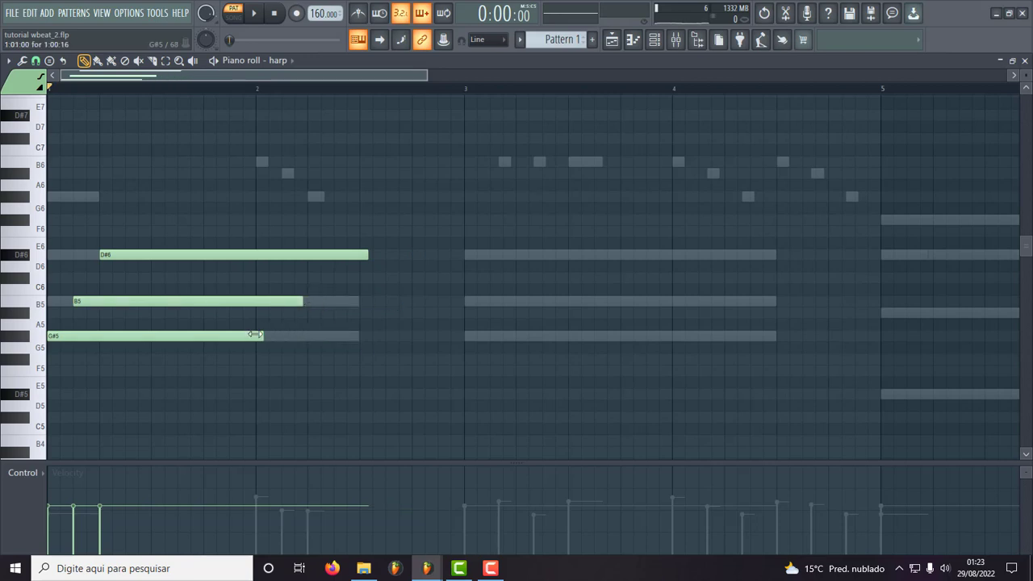
pyautogui.press('space')
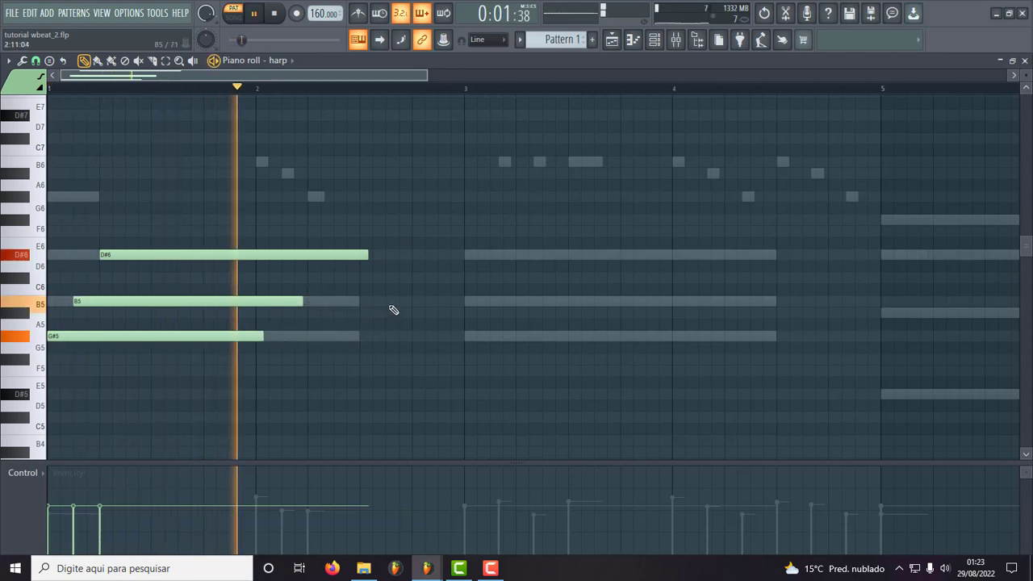
pyautogui.press('space')
# - Add a short G#6 note in the last beat of bar 2, trim it to end before bar 3, and listen
pyautogui.moveTo(414, 233); pyautogui.dragTo(447, 211)
pyautogui.press('space')
pyautogui.moveTo(626, 196); pyautogui.dragTo(462, 197)
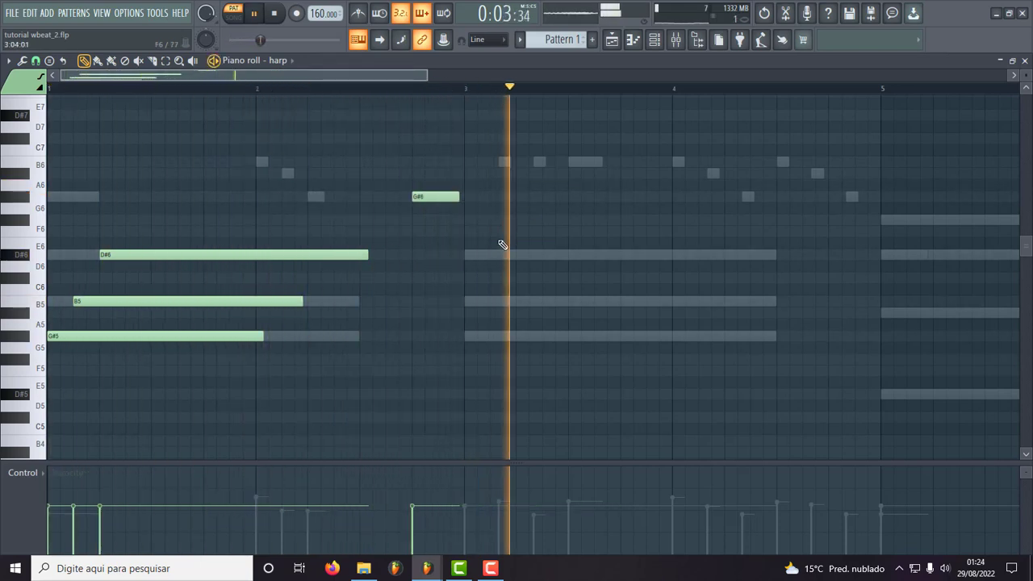
pyautogui.press('space')
# - Duplicate the G#5, B5 and D#6 arpeggio notes to the start of bar 3 and play the result
pyautogui.moveTo(315, 191); pyautogui.dragTo(136, 373)
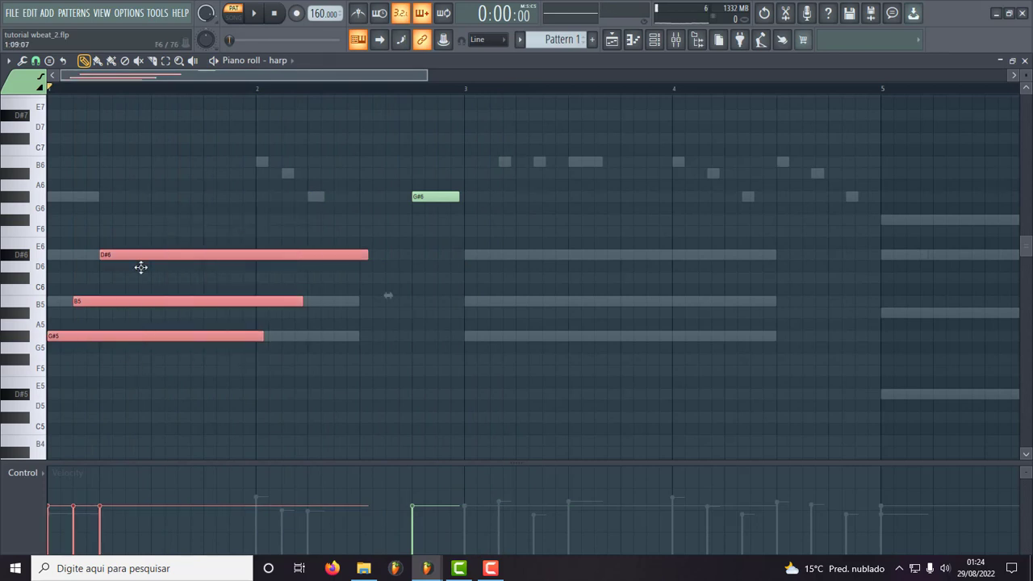
pyautogui.moveTo(104, 336); pyautogui.dragTo(532, 355)
pyautogui.press('space')
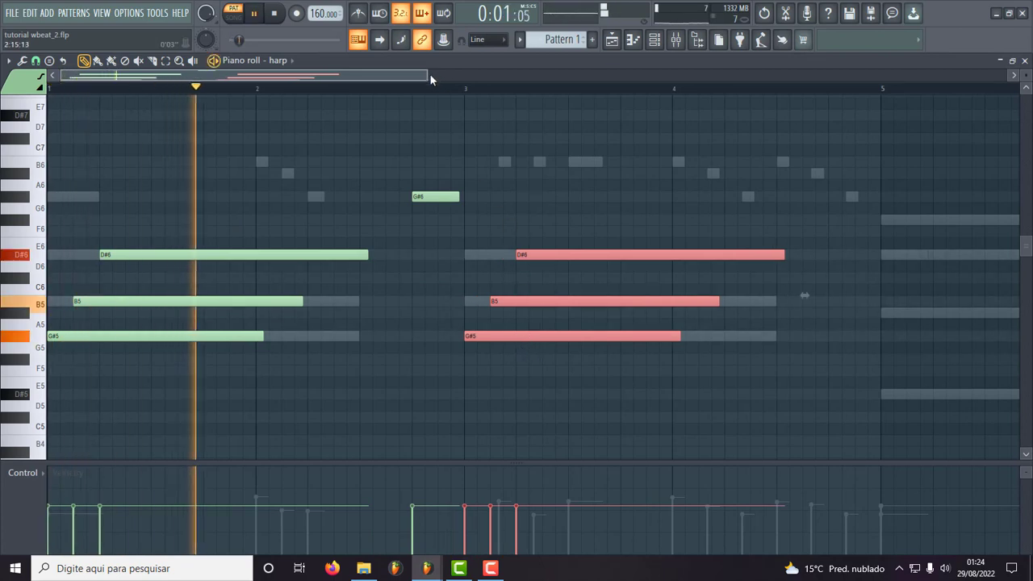
pyautogui.moveTo(428, 74); pyautogui.dragTo(659, 161)
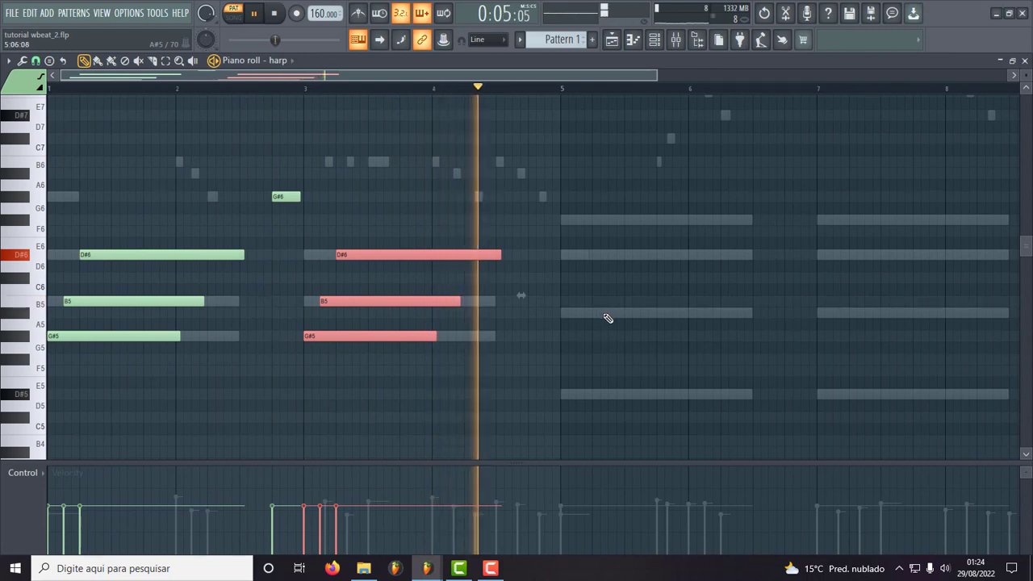
pyautogui.press('space')
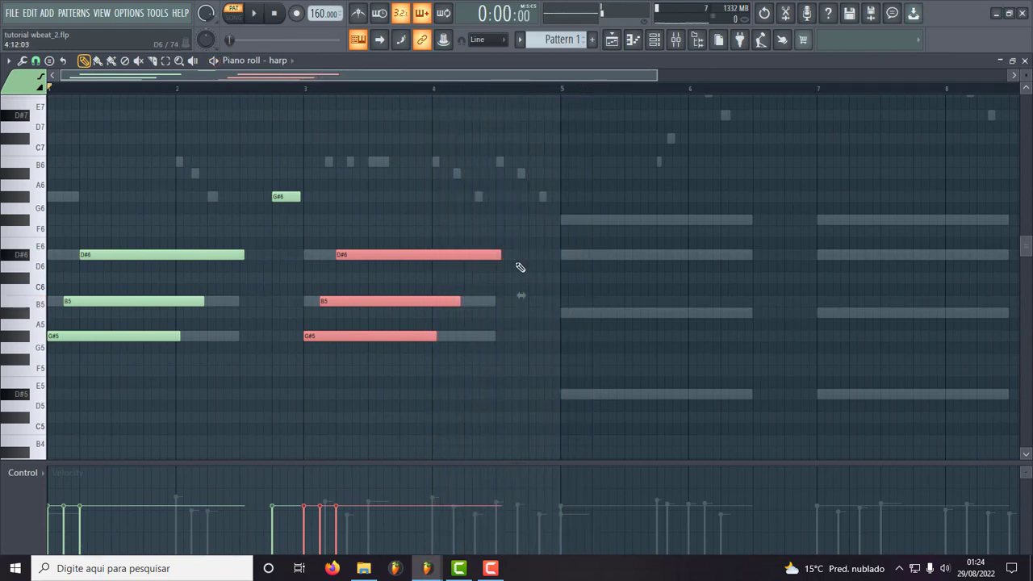
# - Shorten the three copied arpeggio notes together so the D#6 ends just before bar 4, then deselect them
pyautogui.moveTo(499, 255); pyautogui.dragTo(434, 253)
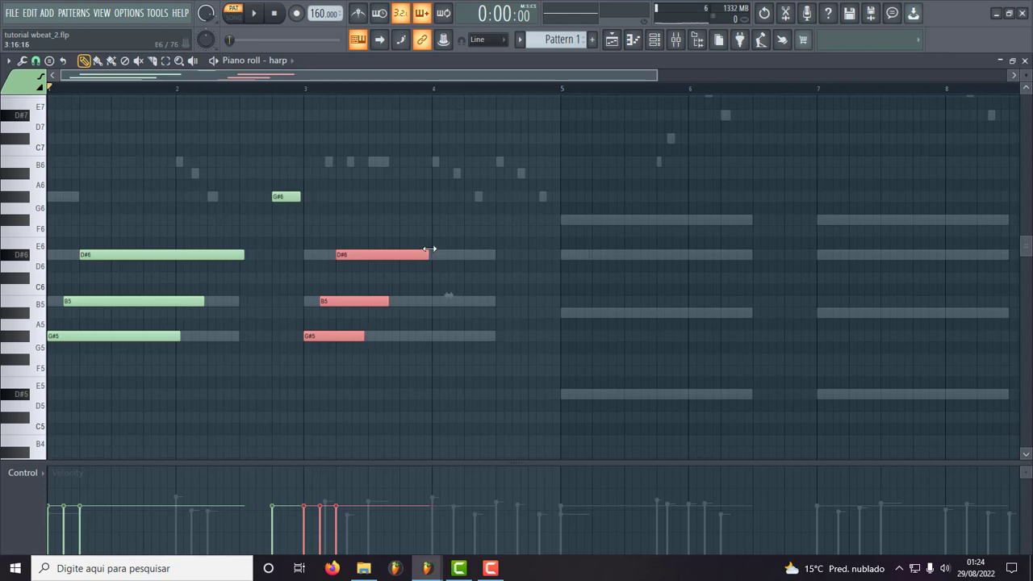
pyautogui.click(274, 197)
pyautogui.press('space')
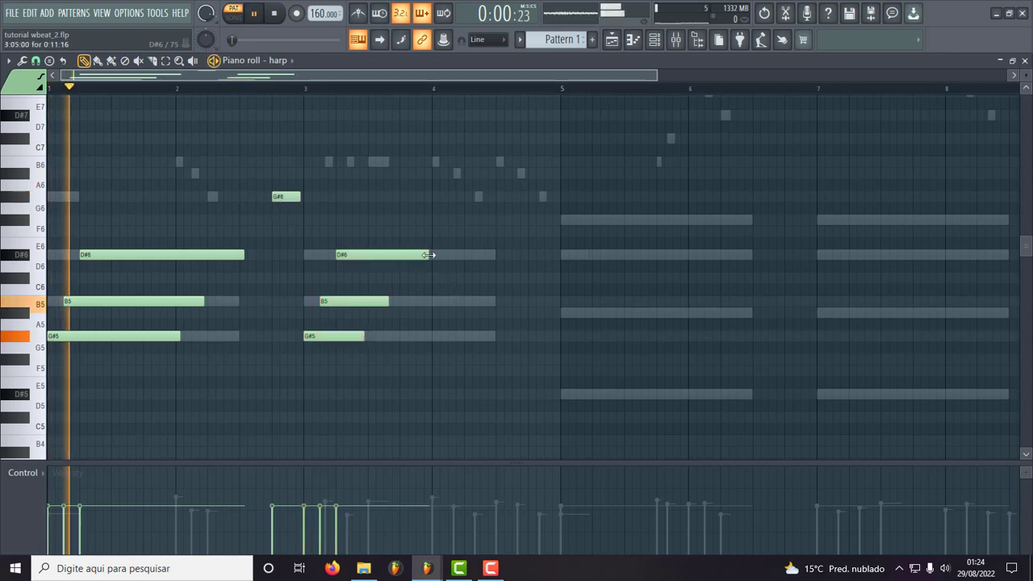
# - Add a short chord of D#6, B5 and G#5 at the start of bar 4
pyautogui.click(436, 255)
pyautogui.click(436, 301)
pyautogui.click(437, 335)
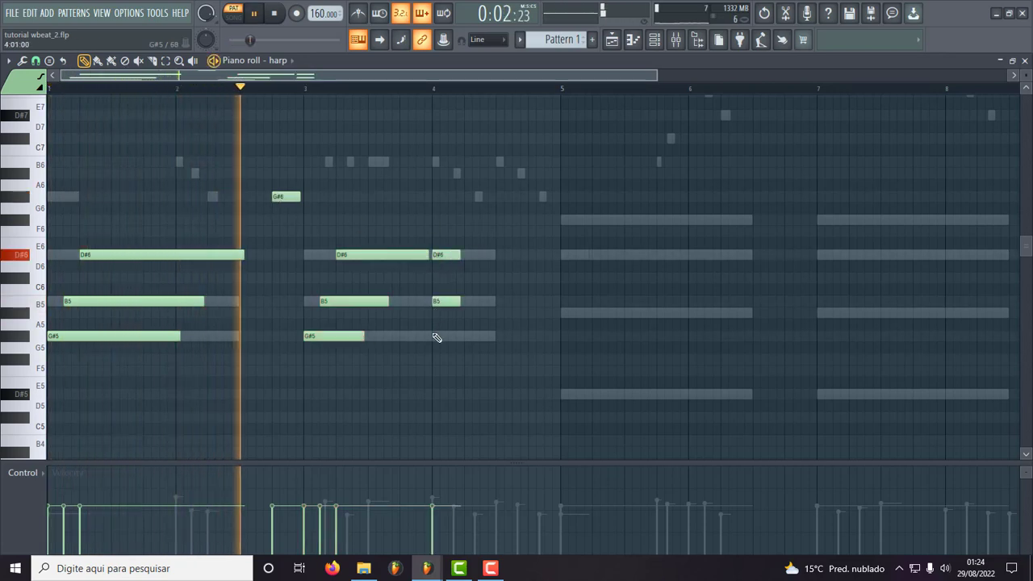
pyautogui.press('space')
# - Add short G#5 and B5 notes at 4:09:00, then lower that B5 to D#5 while playing the pattern
pyautogui.click(500, 336)
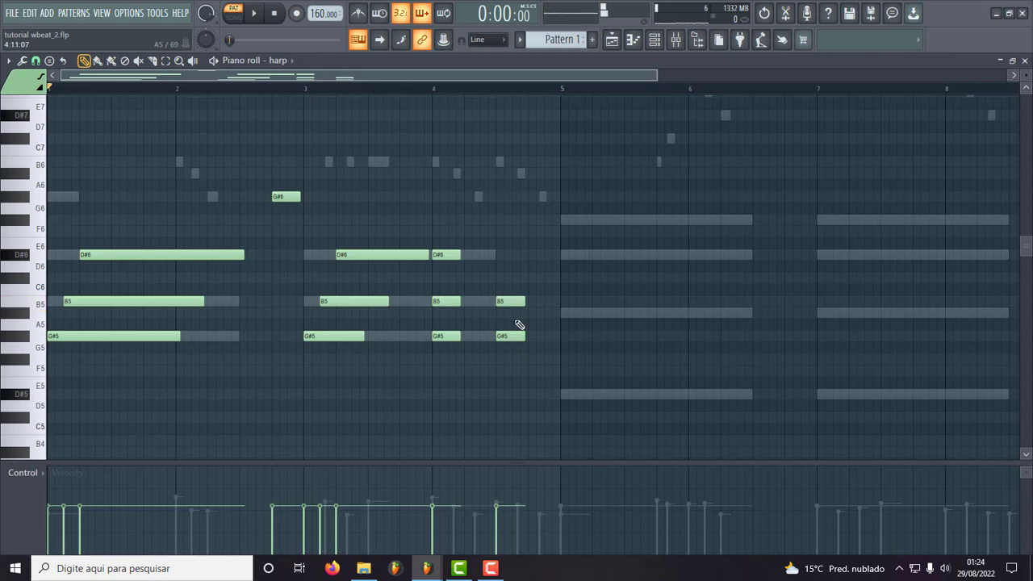
pyautogui.press('space')
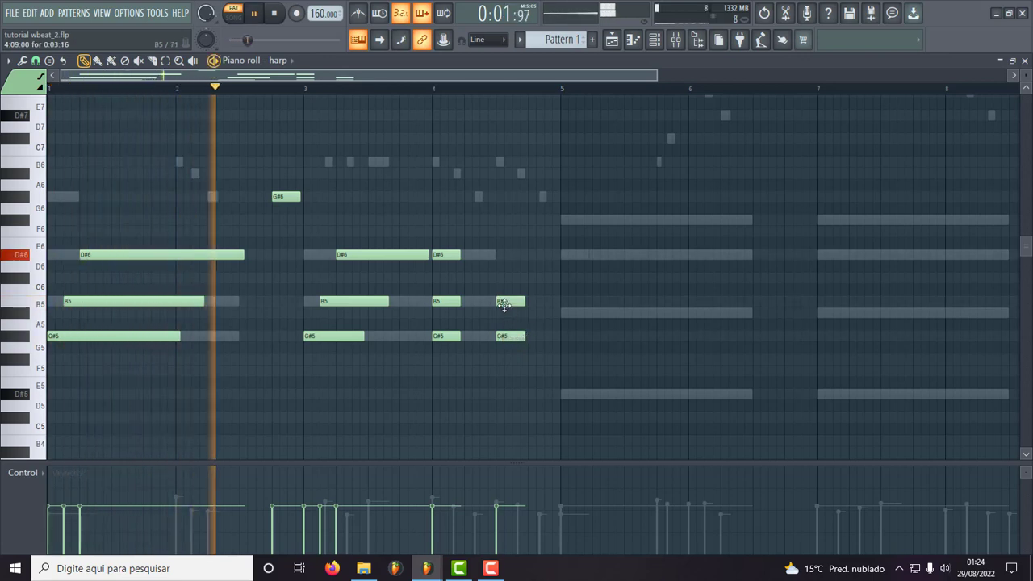
pyautogui.moveTo(503, 305); pyautogui.dragTo(504, 401)
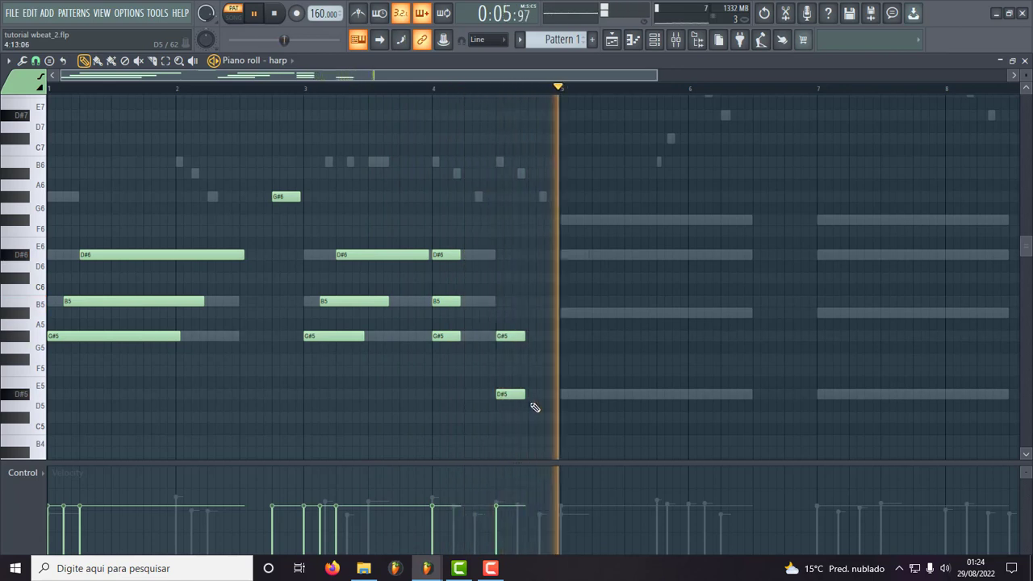
pyautogui.press('space')
# - Set the snap to 1/6 step and try to nudge the D#6 note of the bar 4 chord
pyautogui.moveTo(655, 79); pyautogui.dragTo(448, 114)
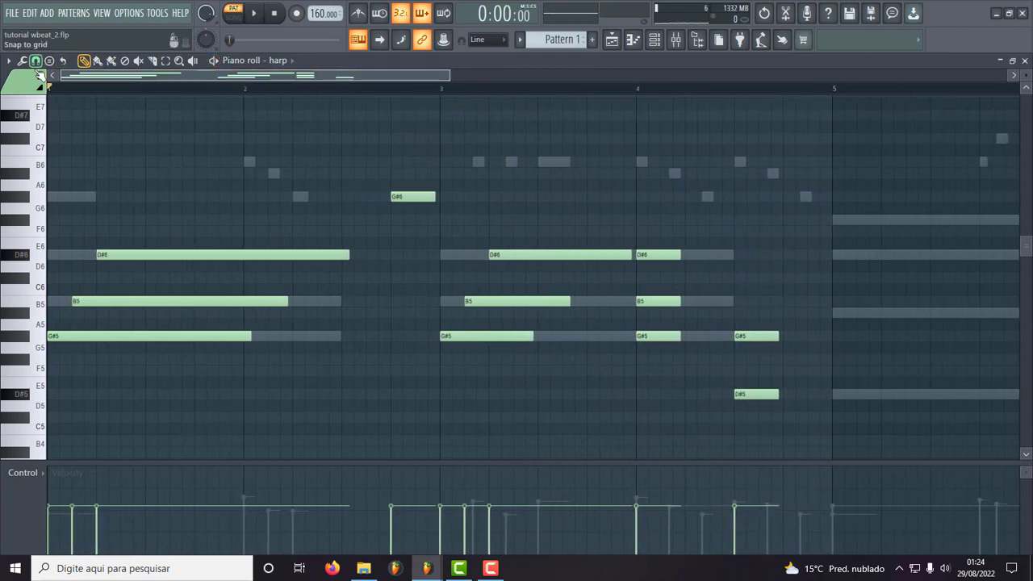
pyautogui.click(35, 61)
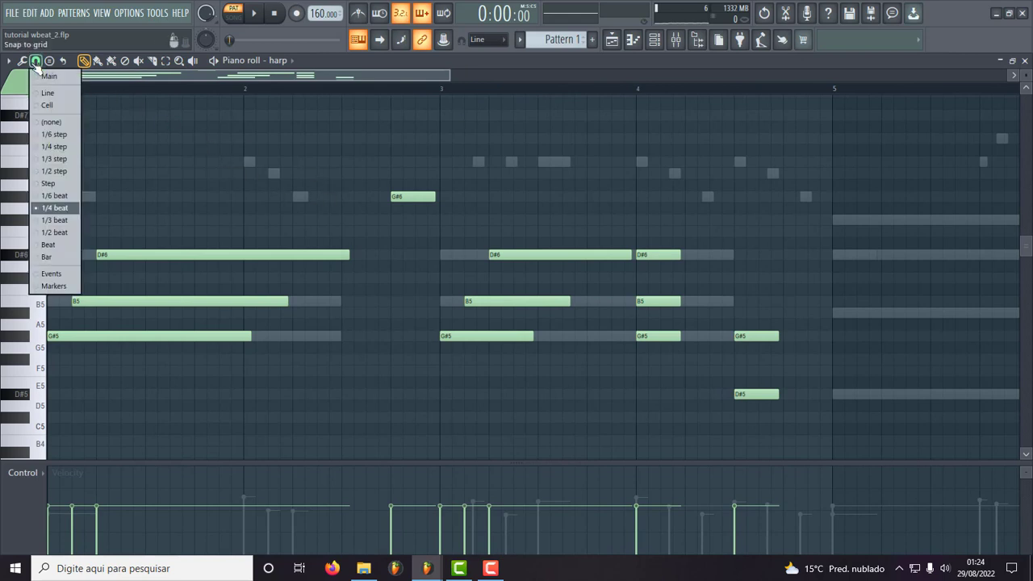
pyautogui.click(46, 138)
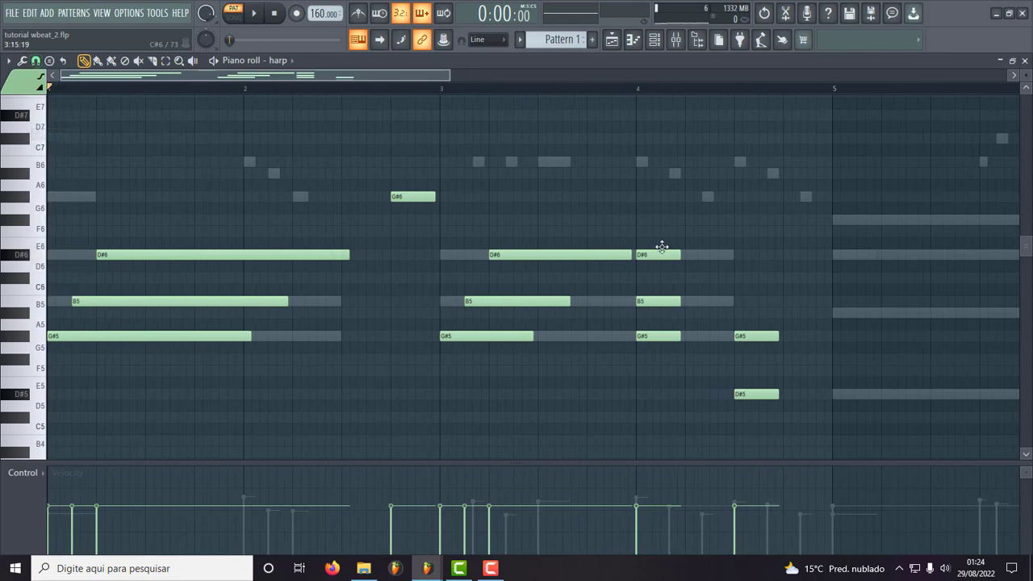
pyautogui.scroll(5, 646, 91)
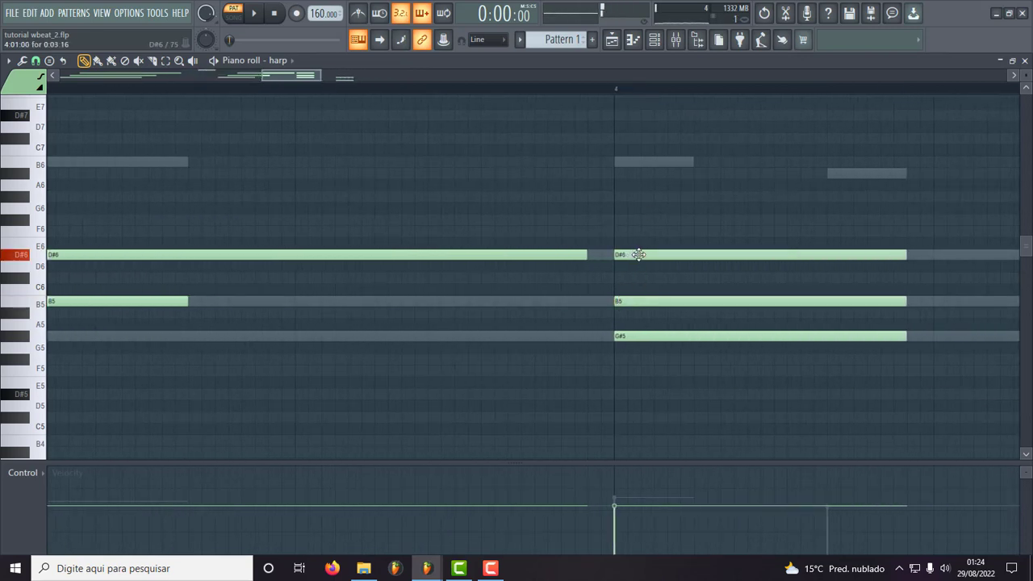
pyautogui.moveTo(634, 253); pyautogui.dragTo(630, 253)
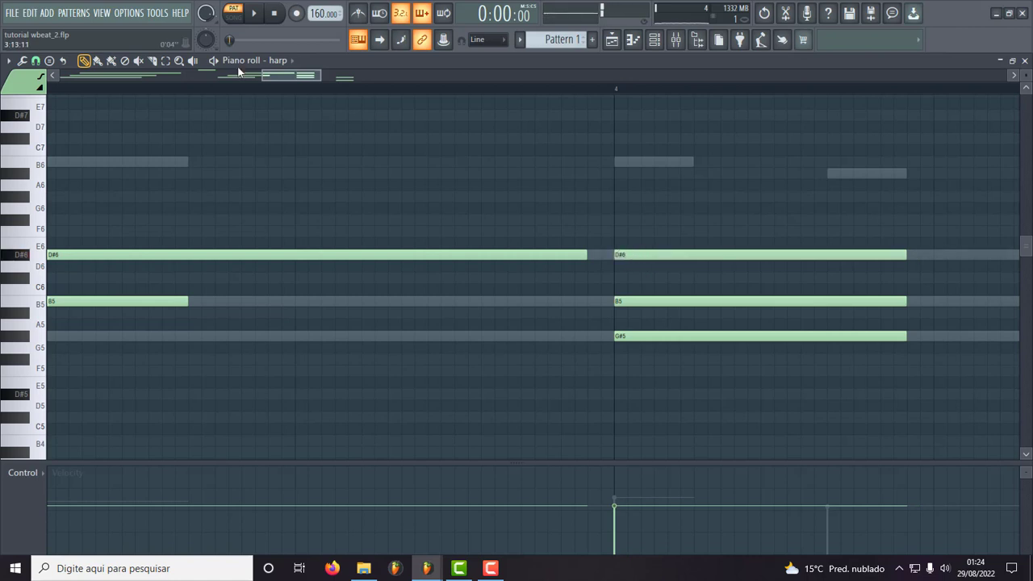
# - Set the snap to none, shift the bar 4 chord's D#6 and B5 slightly later than its G#5, and listen
pyautogui.click(38, 63)
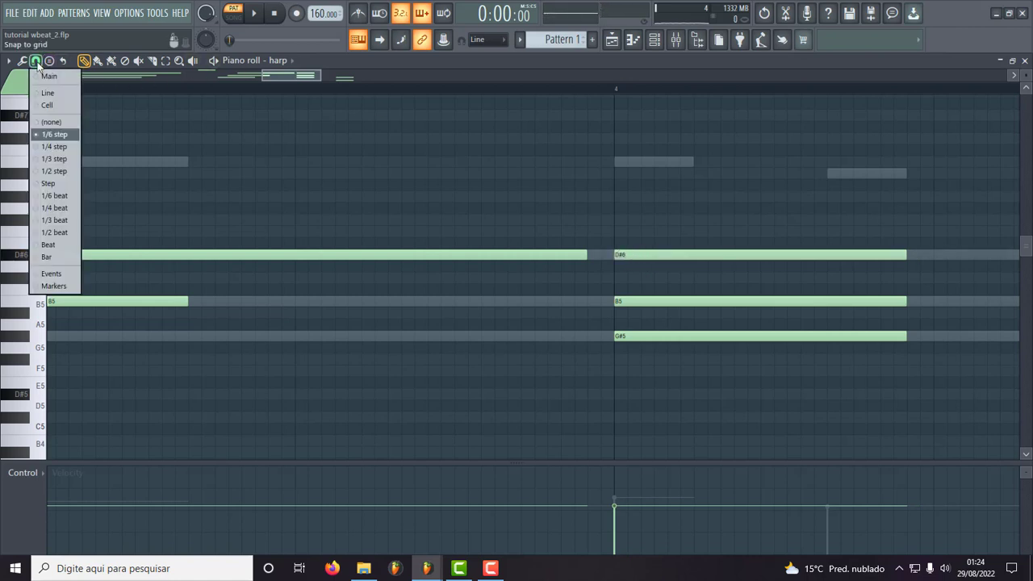
pyautogui.click(51, 123)
pyautogui.scroll(2, 630, 93)
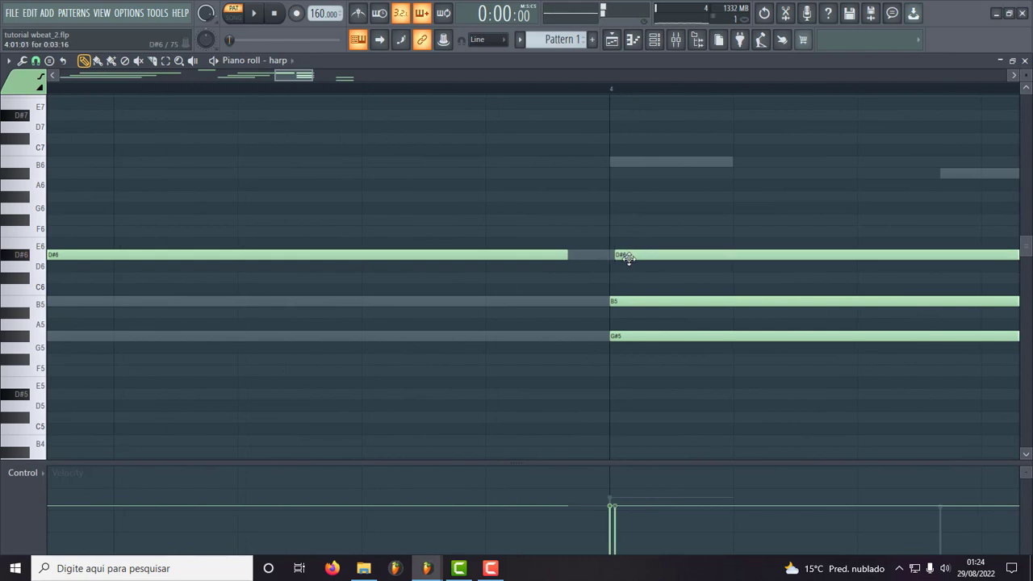
pyautogui.click(617, 300)
pyautogui.moveTo(625, 302); pyautogui.dragTo(622, 301)
pyautogui.press('space')
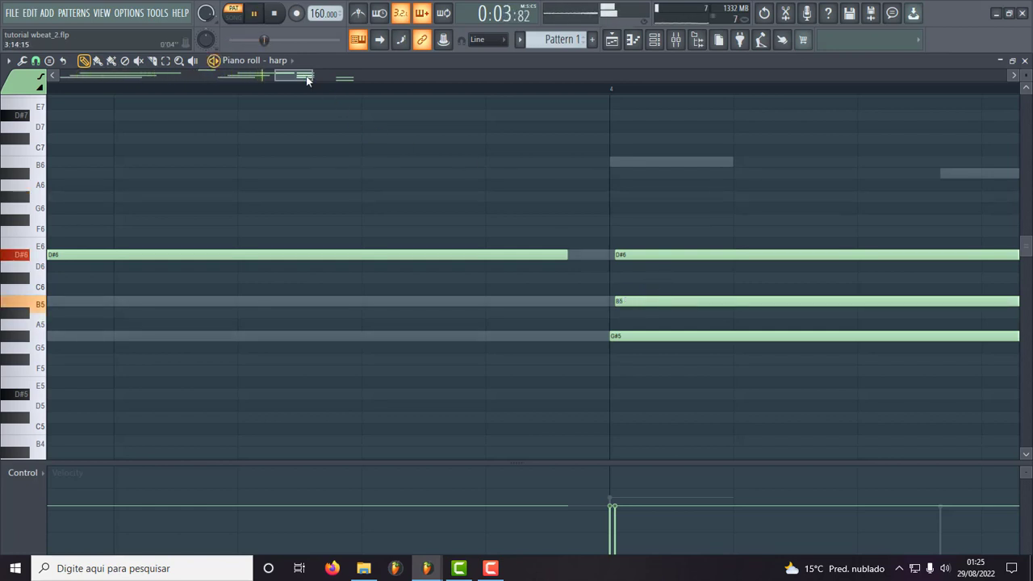
pyautogui.press('space')
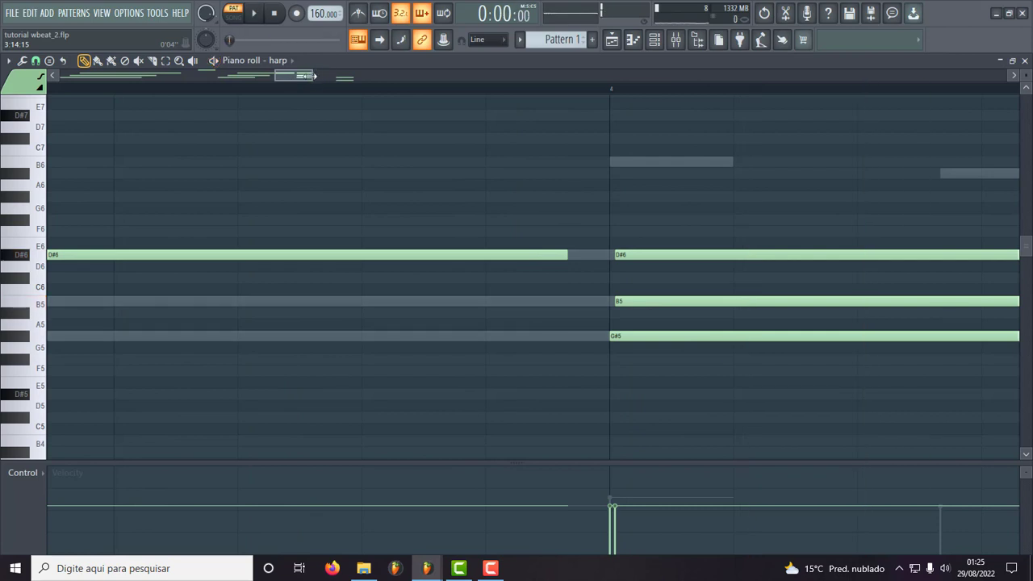
# - Shift the D#5 note of the second bar 4 chord slightly later than its G#5 and start playback
pyautogui.moveTo(313, 76); pyautogui.dragTo(438, 76)
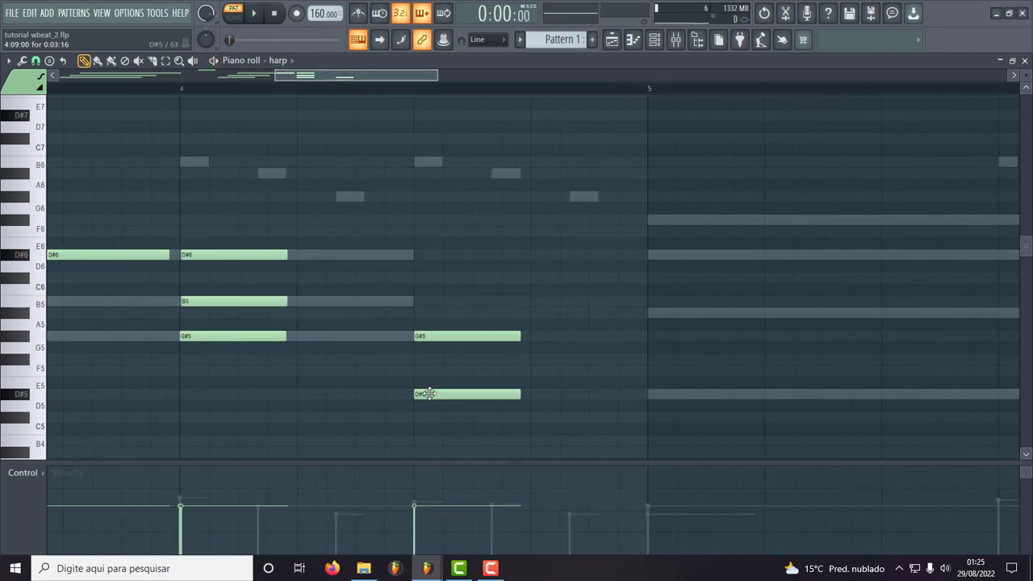
pyautogui.scroll(5, 423, 90)
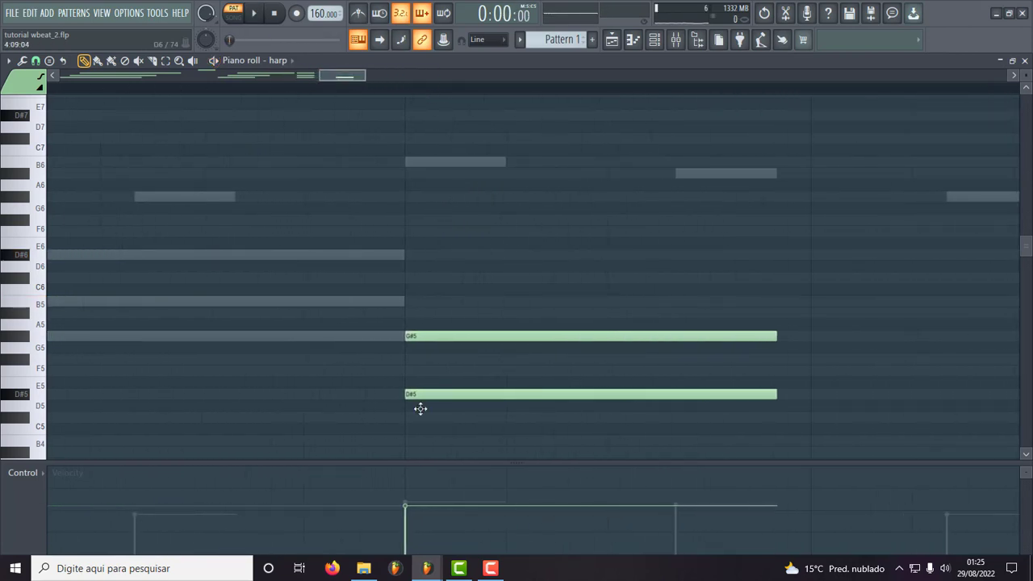
pyautogui.moveTo(420, 395); pyautogui.dragTo(424, 394)
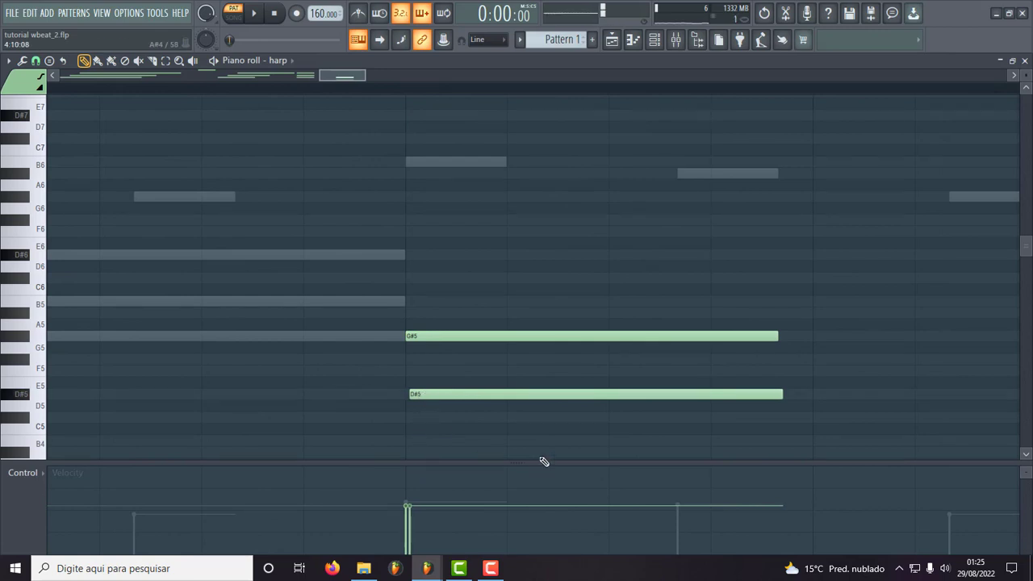
pyautogui.press('space')
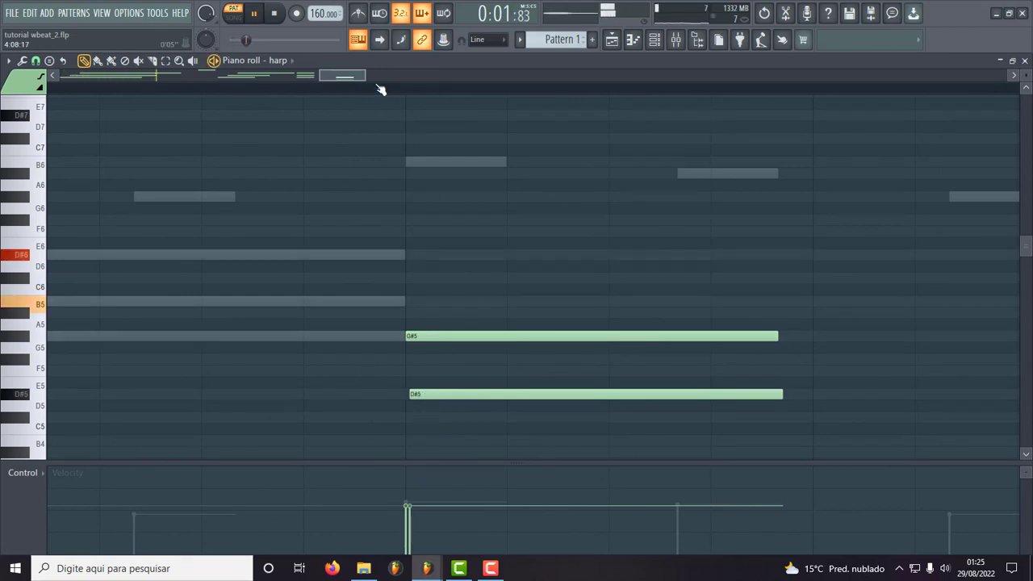
# - Stop playback, return to the start of the harp pattern, and turn note snapping back on
pyautogui.moveTo(365, 77); pyautogui.dragTo(467, 86)
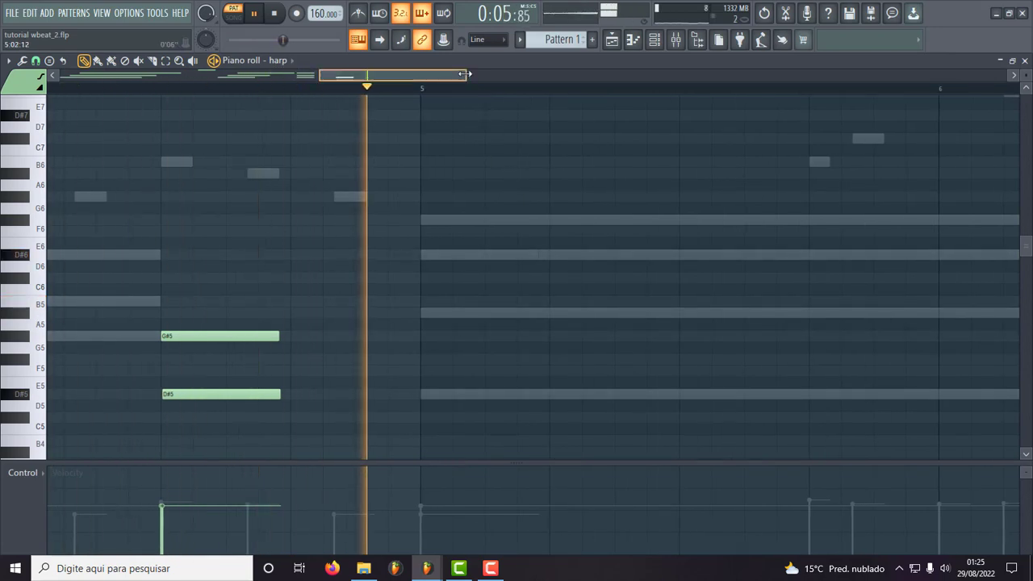
pyautogui.moveTo(467, 77); pyautogui.dragTo(682, 78)
pyautogui.press('space')
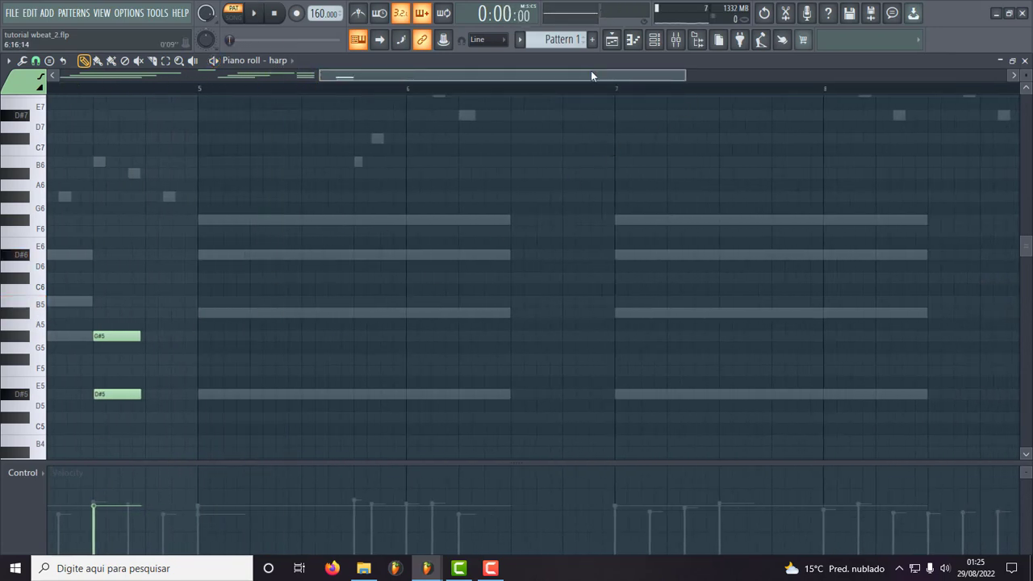
pyautogui.moveTo(591, 75); pyautogui.dragTo(170, 111)
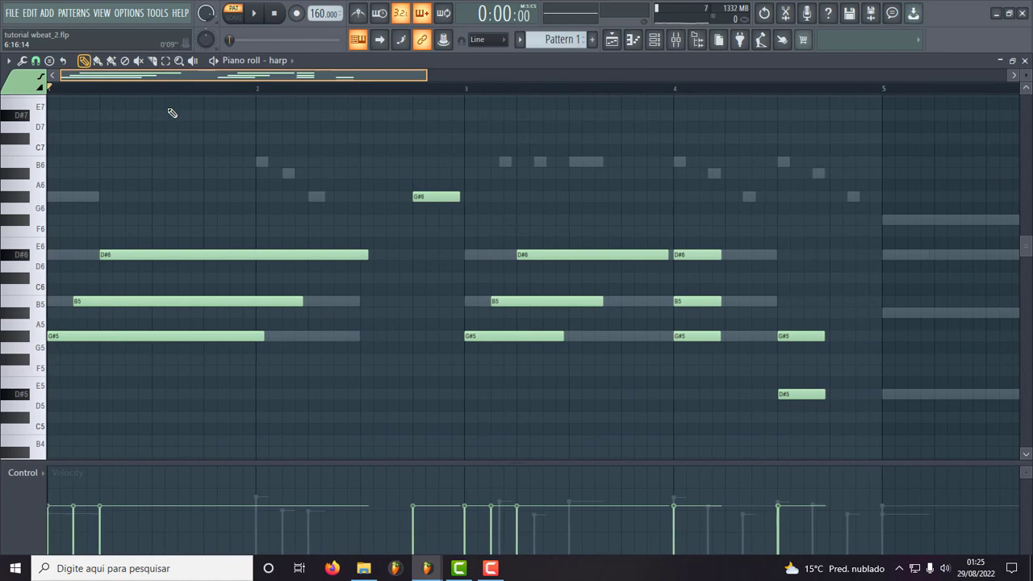
pyautogui.click(36, 61)
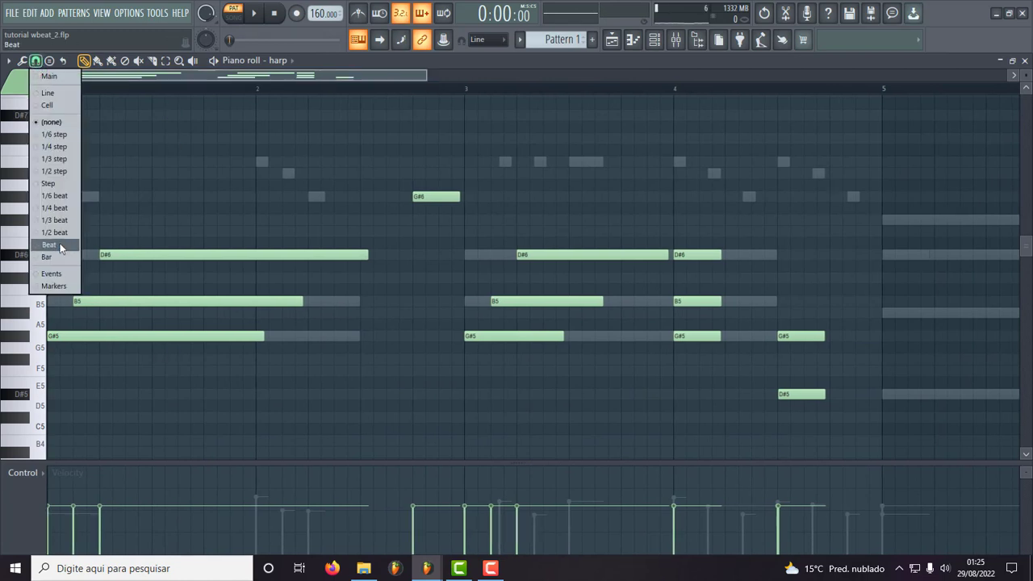
pyautogui.click(61, 219)
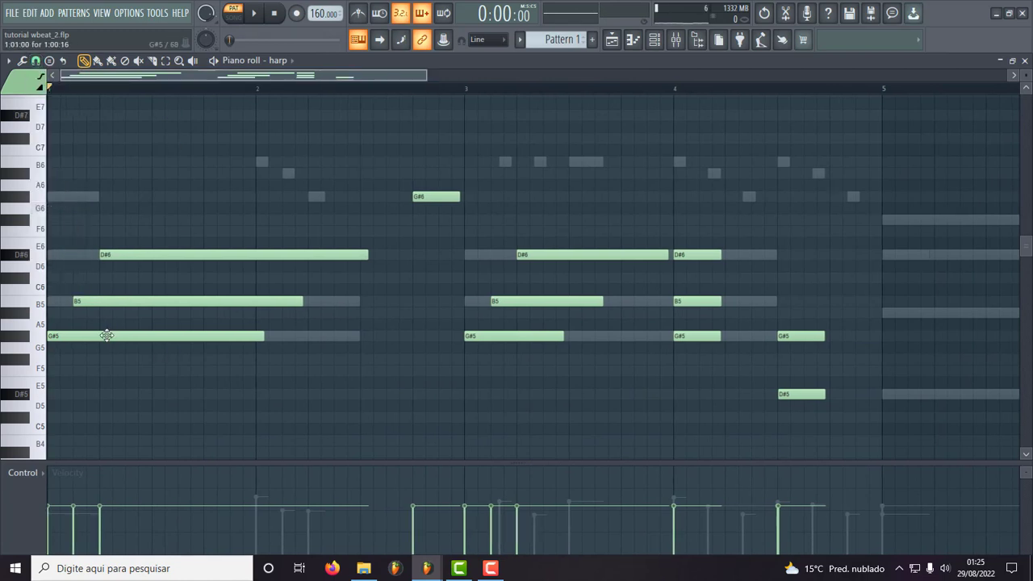
# - Add staggered A#5, D#6 and F#6 harp notes from 5:01:00 over the ghost chord and listen to the pattern
pyautogui.moveTo(421, 74); pyautogui.dragTo(586, 322)
pyautogui.click(584, 316)
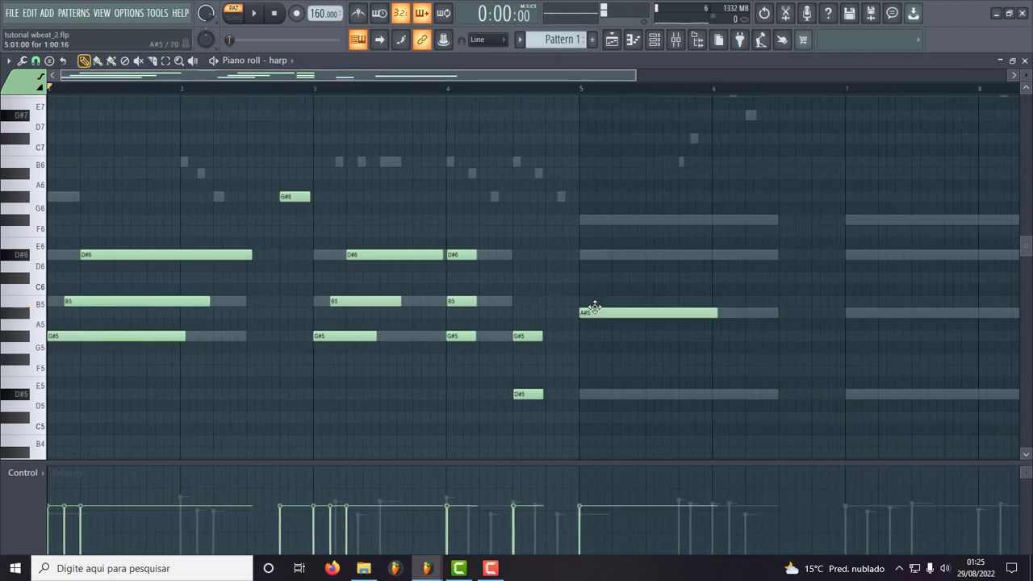
pyautogui.click(598, 255)
pyautogui.press('space')
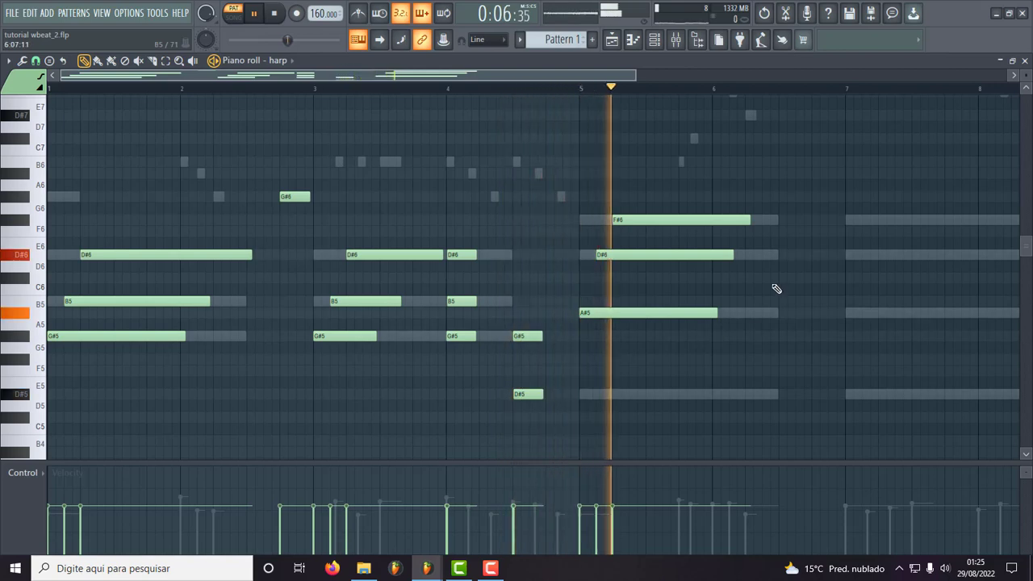
pyautogui.press('space')
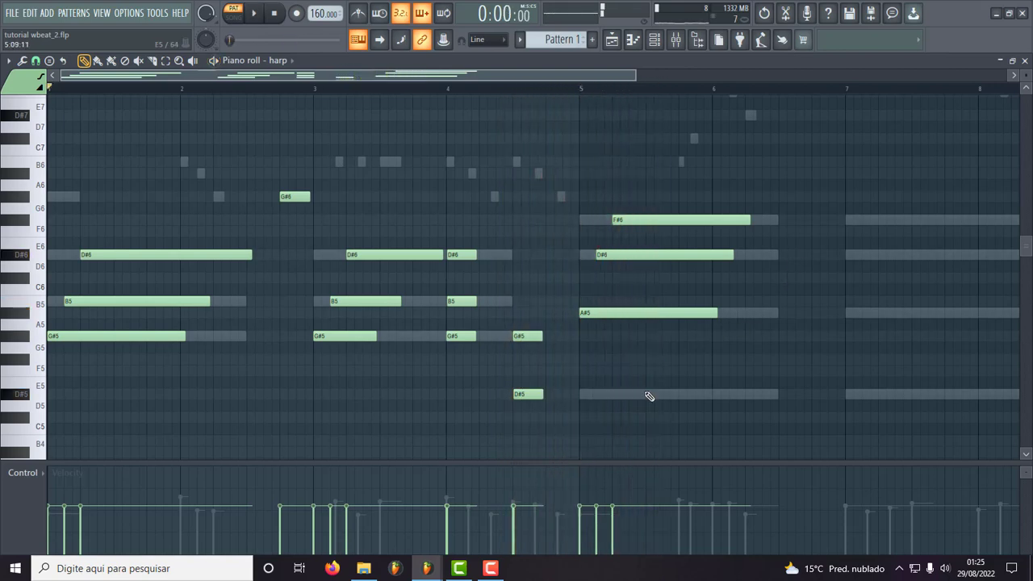
# - Add a D#5 at 5:01:00, delete the A#5 above it, and listen with playback starting from bar 5
pyautogui.click(590, 395)
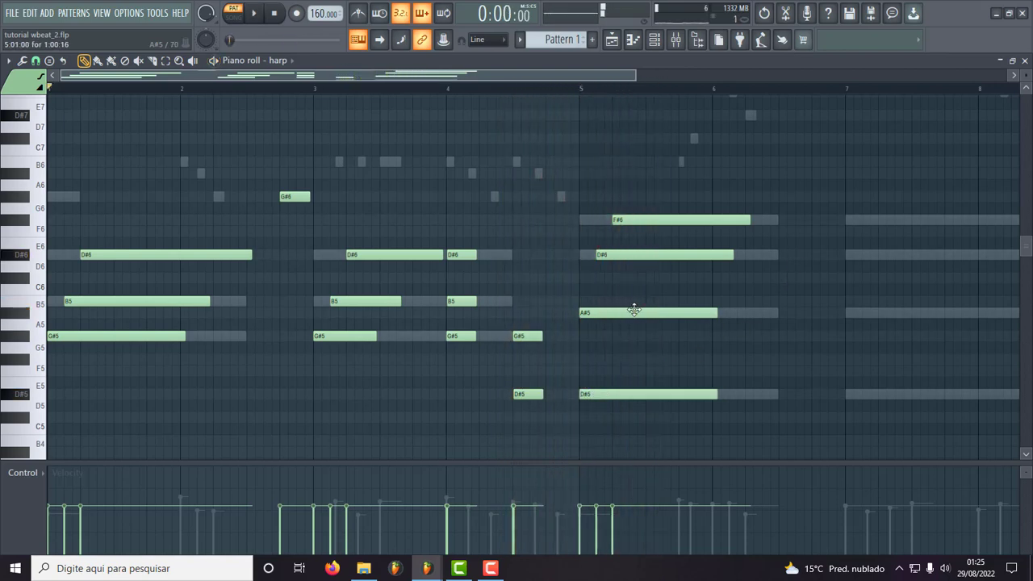
pyautogui.press('space')
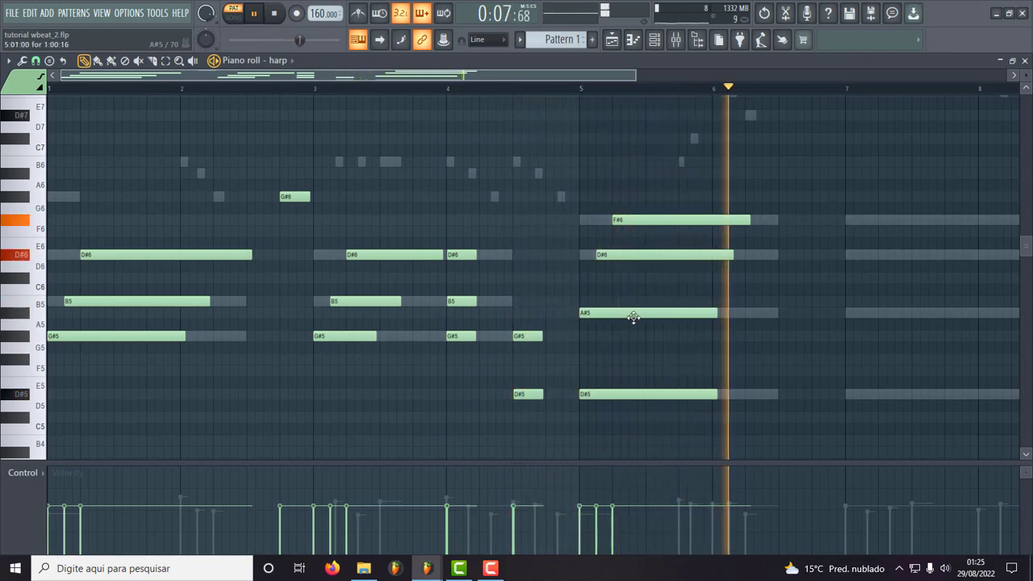
pyautogui.rightClick(635, 317)
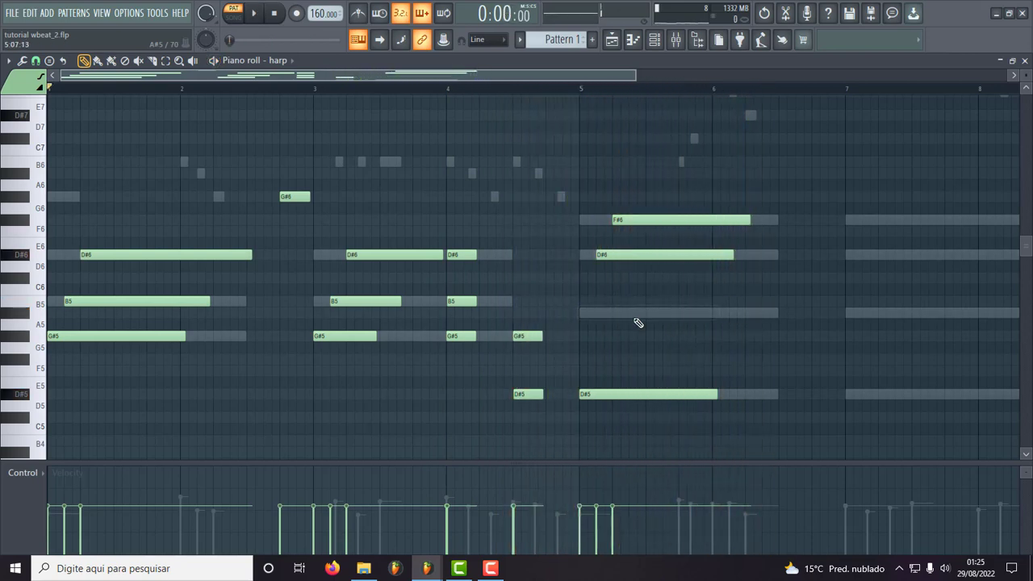
pyautogui.click(583, 89)
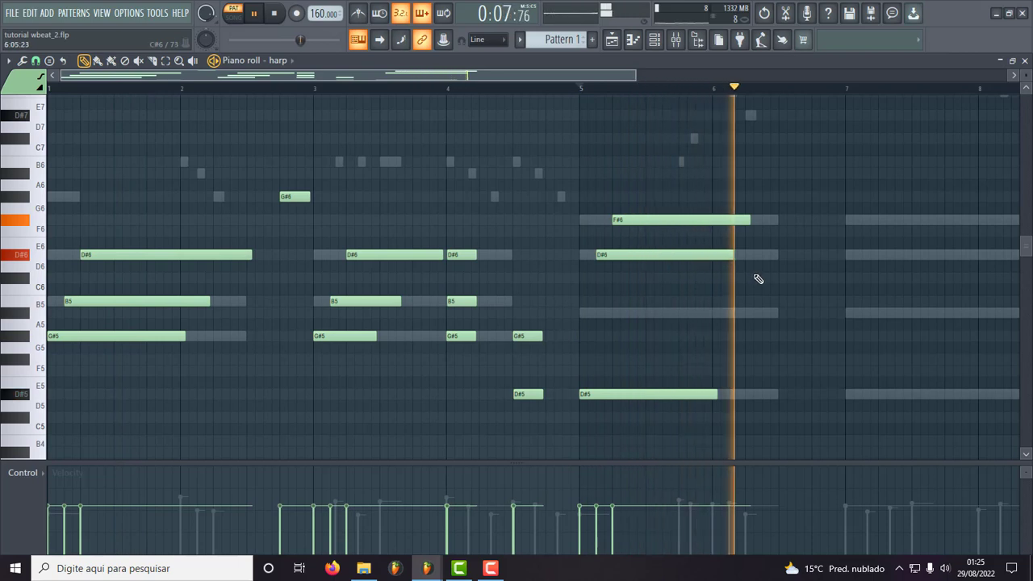
pyautogui.press('space')
# - Place an A#5 at 5:01:00, remove the D#5 from the bar 5 chord, and listen from bar 5
pyautogui.click(603, 348)
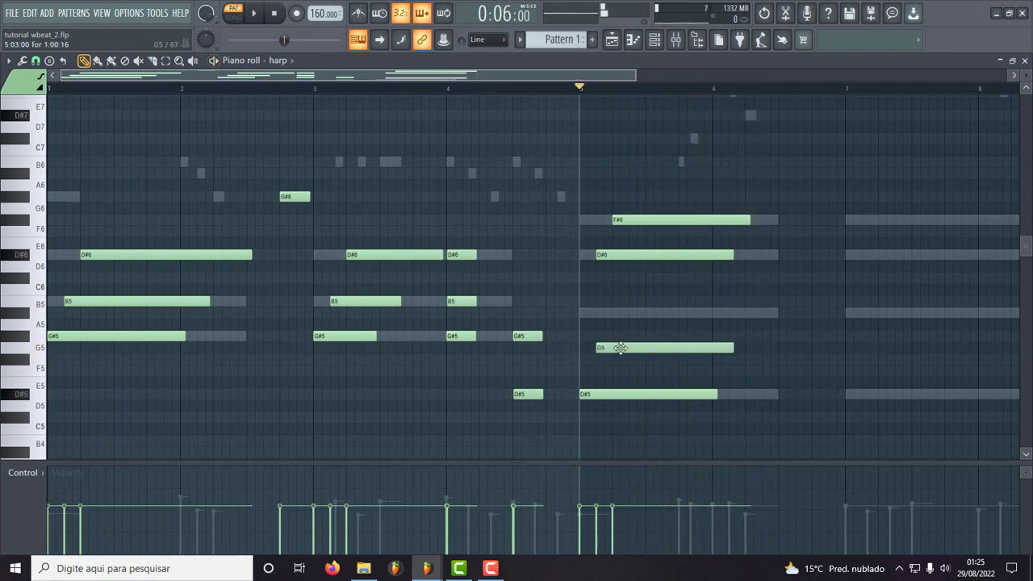
pyautogui.moveTo(623, 348); pyautogui.dragTo(586, 234)
pyautogui.rightClick(605, 314)
pyautogui.scroll(-3, 595, 379)
pyautogui.press('space')
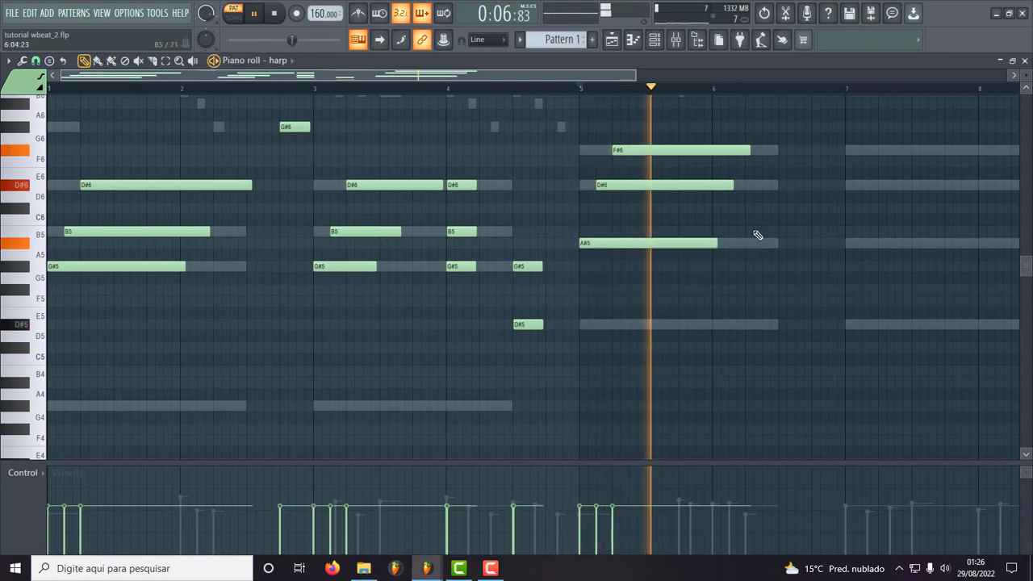
pyautogui.press('space')
# - Try an A#4 note at 5:01:00 beneath the bar 5 chord while listening, and delete it
pyautogui.click(606, 358)
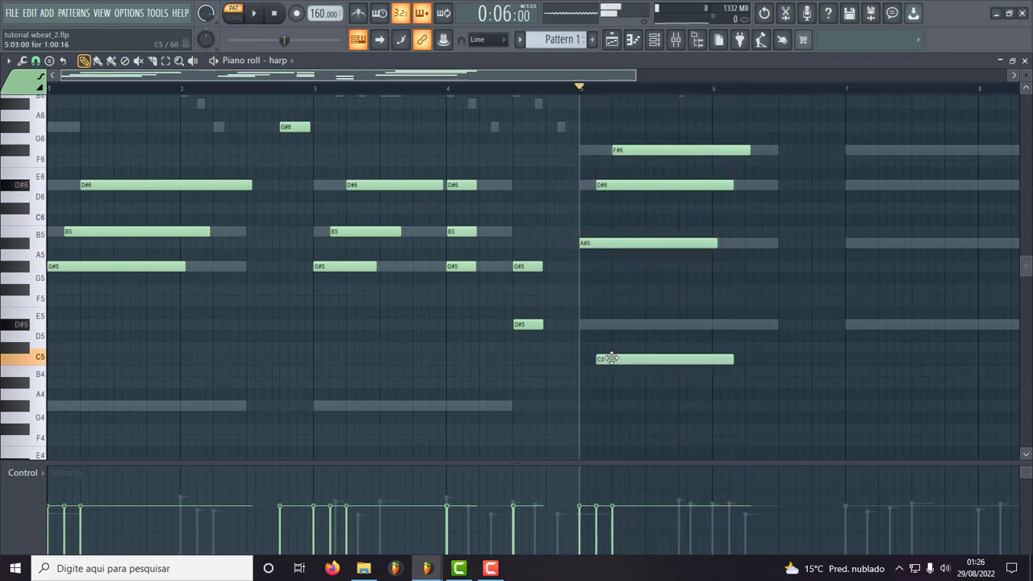
pyautogui.moveTo(611, 358); pyautogui.dragTo(595, 376)
pyautogui.press('space')
pyautogui.press('space')
pyautogui.press('space')
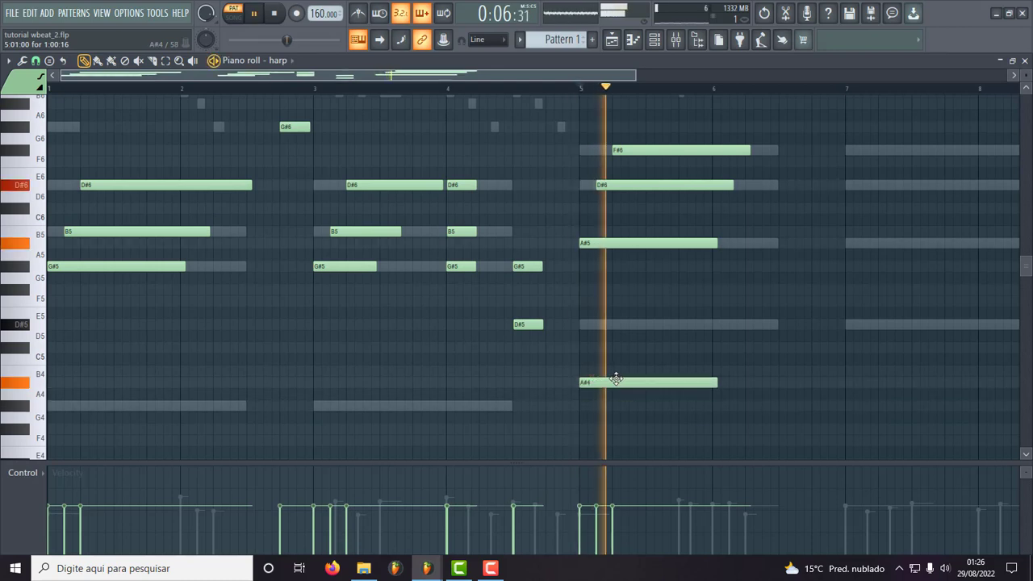
pyautogui.rightClick(617, 382)
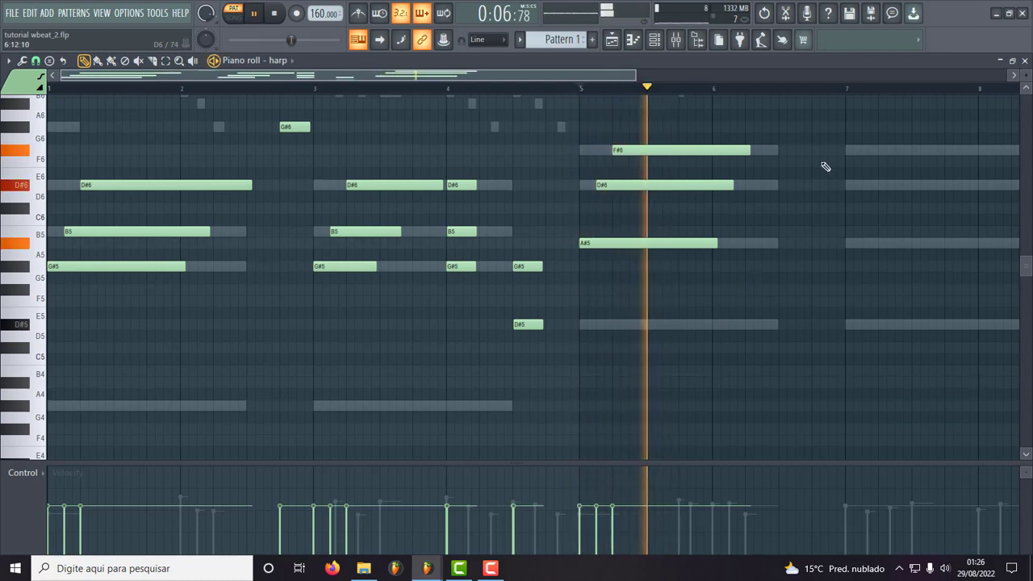
# - Copy the bar 5 chord to bar 7, and the two short bar 4 chords to 8:05:00
pyautogui.moveTo(808, 111); pyautogui.dragTo(897, 247)
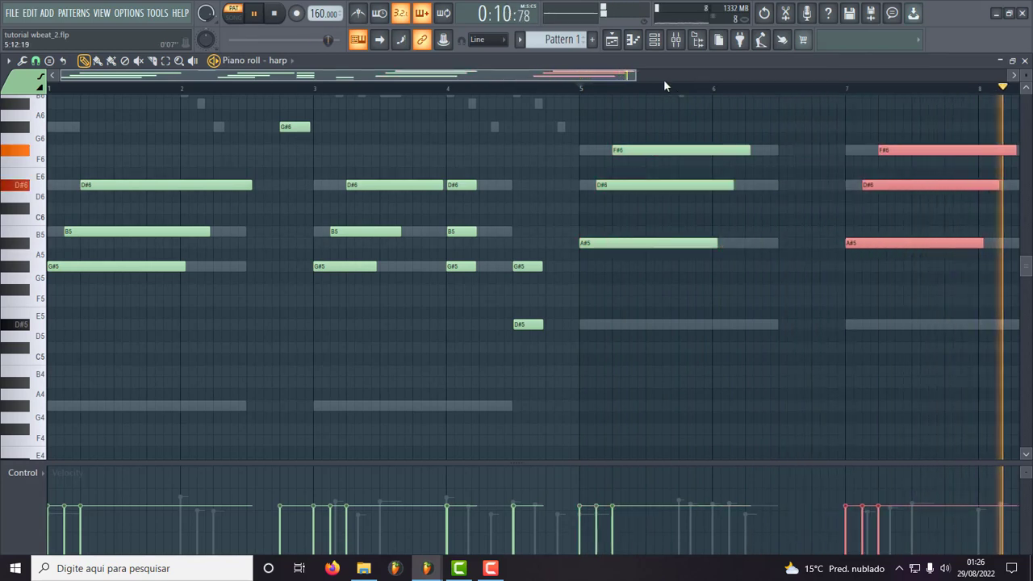
pyautogui.moveTo(637, 75); pyautogui.dragTo(849, 75)
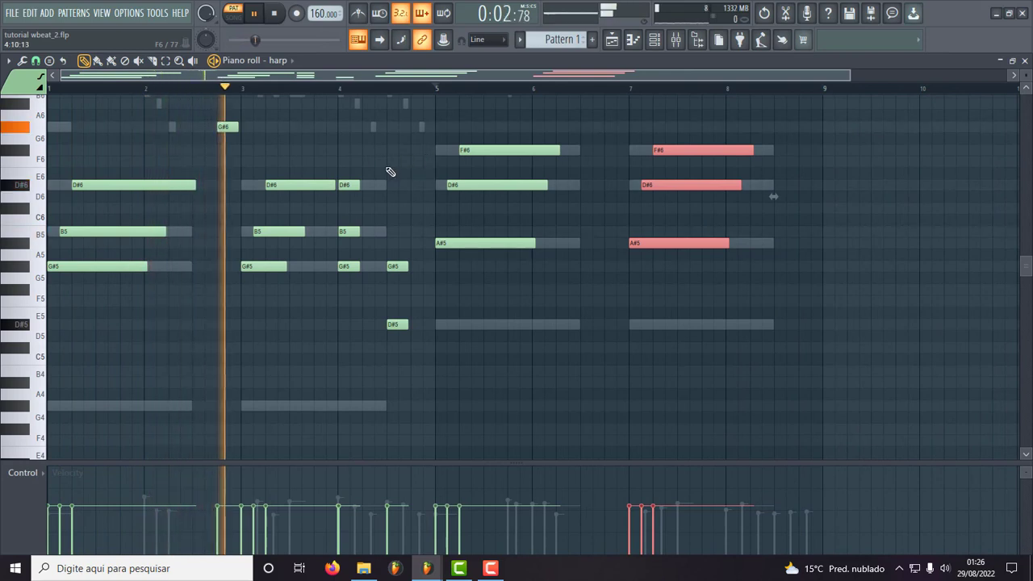
pyautogui.moveTo(427, 161); pyautogui.dragTo(346, 328)
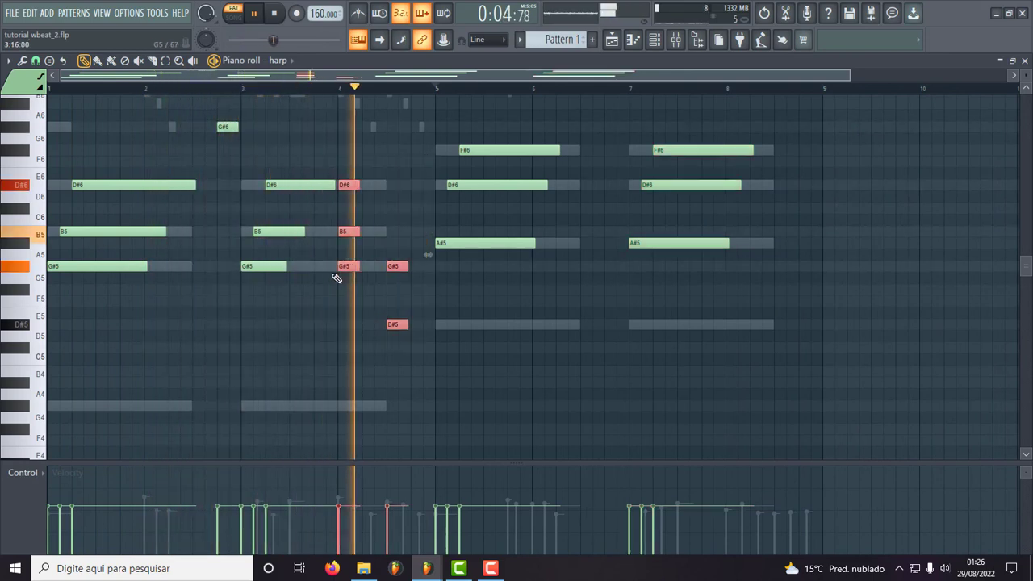
pyautogui.moveTo(338, 269); pyautogui.dragTo(750, 274)
# - Transpose the copied short chords in bar 8 up two semitones, and raise their F6 to F#6
pyautogui.hotkey('shift', 'Up')
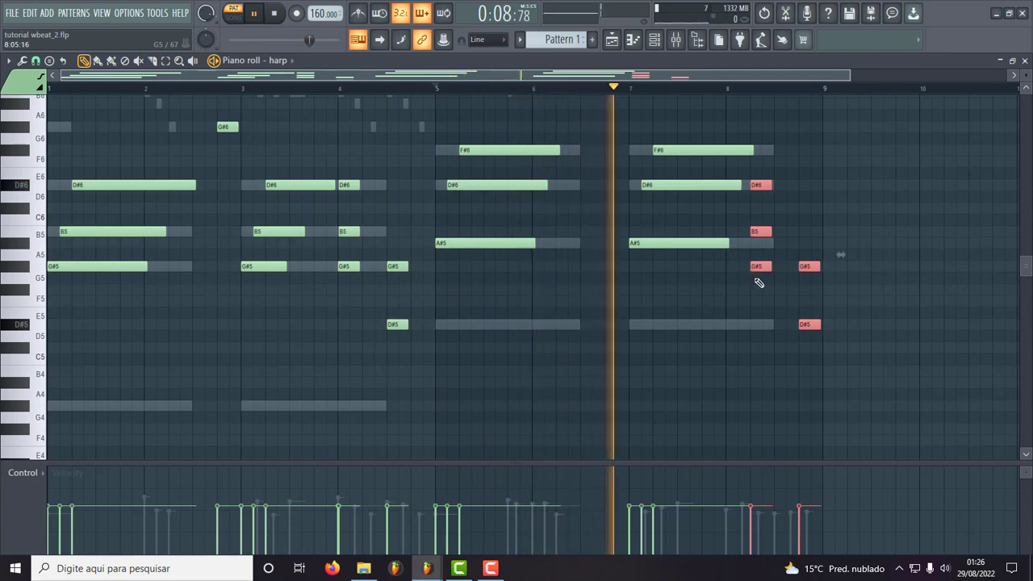
pyautogui.hotkey('shift', 'Up')
pyautogui.press('space')
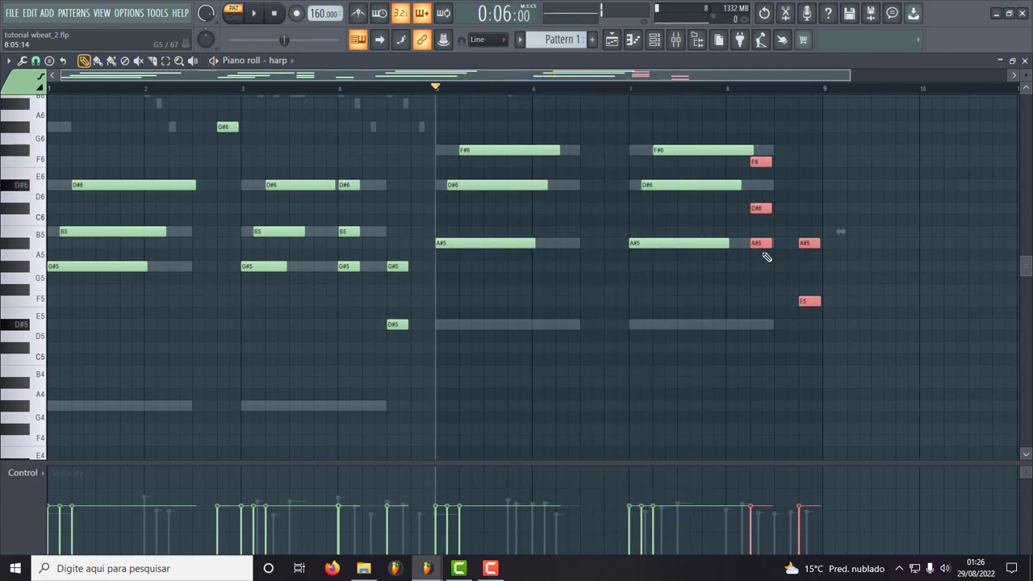
pyautogui.keyDown('ctrl'); pyautogui.click(780, 139); pyautogui.keyUp('ctrl')
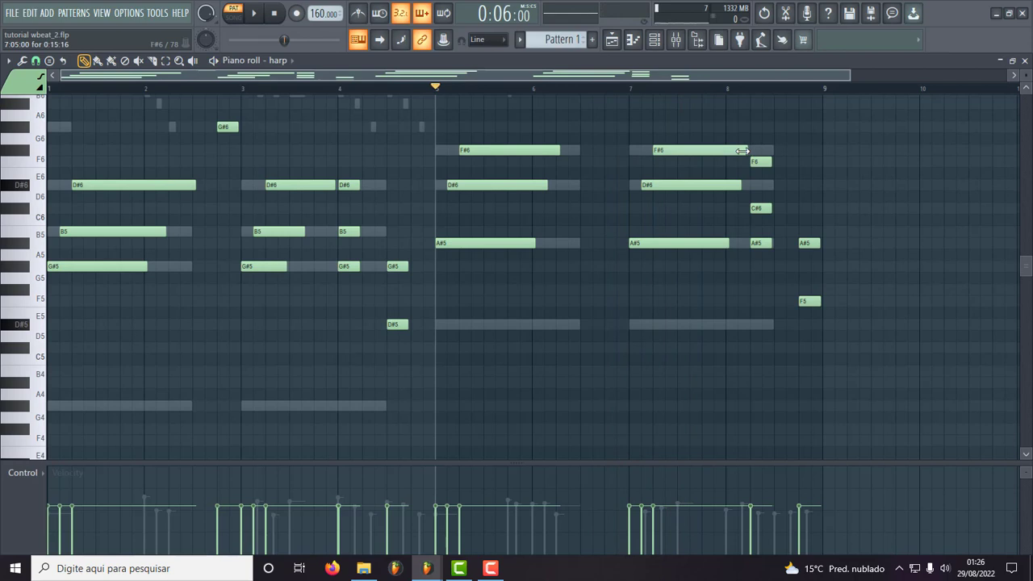
pyautogui.moveTo(795, 151); pyautogui.dragTo(760, 167)
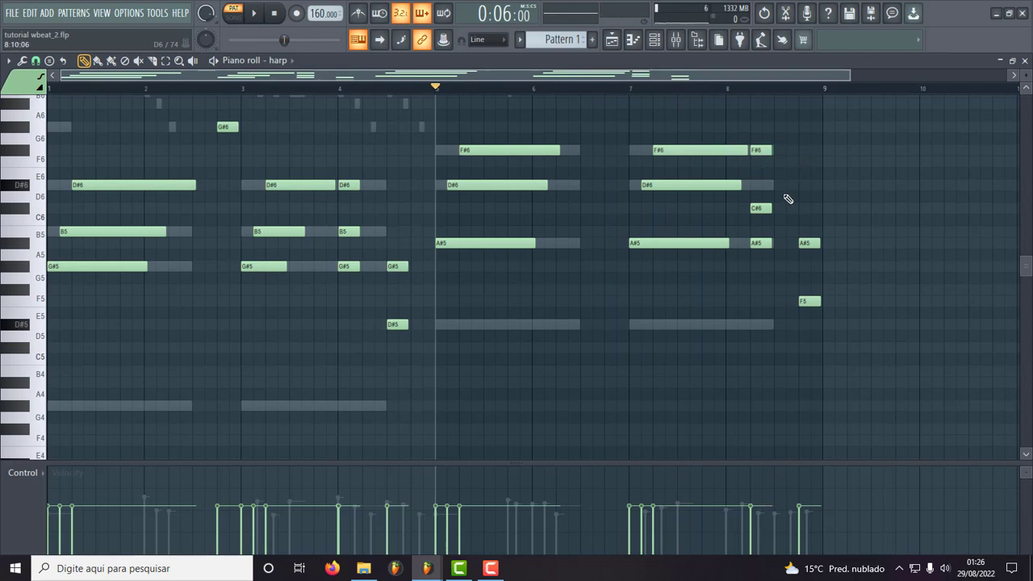
# - Shorten the bar 7 F#6, D#6 and A#5 notes so that all three end just before bar 8
pyautogui.moveTo(788, 198); pyautogui.dragTo(752, 215)
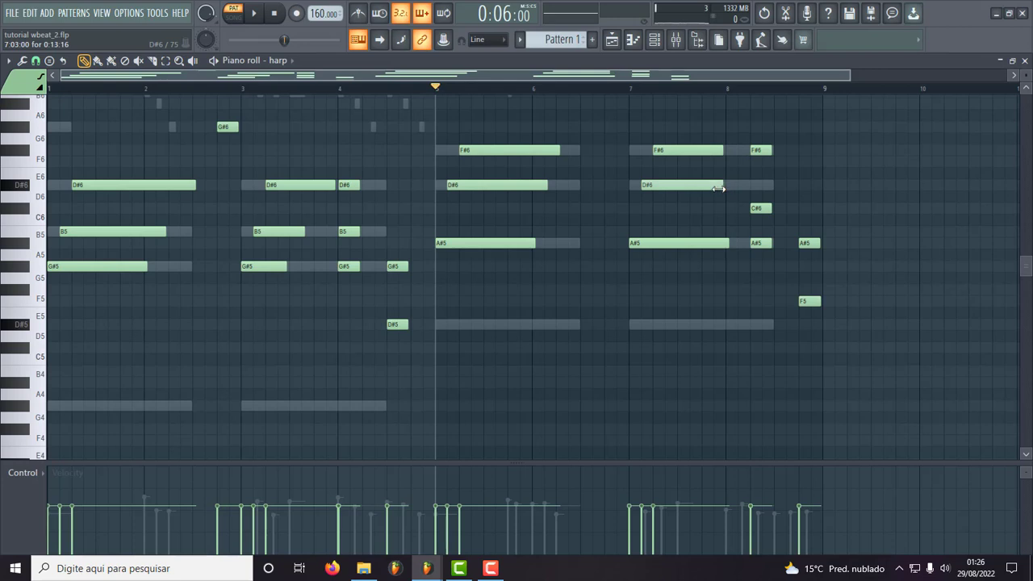
pyautogui.moveTo(800, 137); pyautogui.dragTo(760, 265)
pyautogui.click(791, 216)
pyautogui.moveTo(834, 134); pyautogui.dragTo(751, 373)
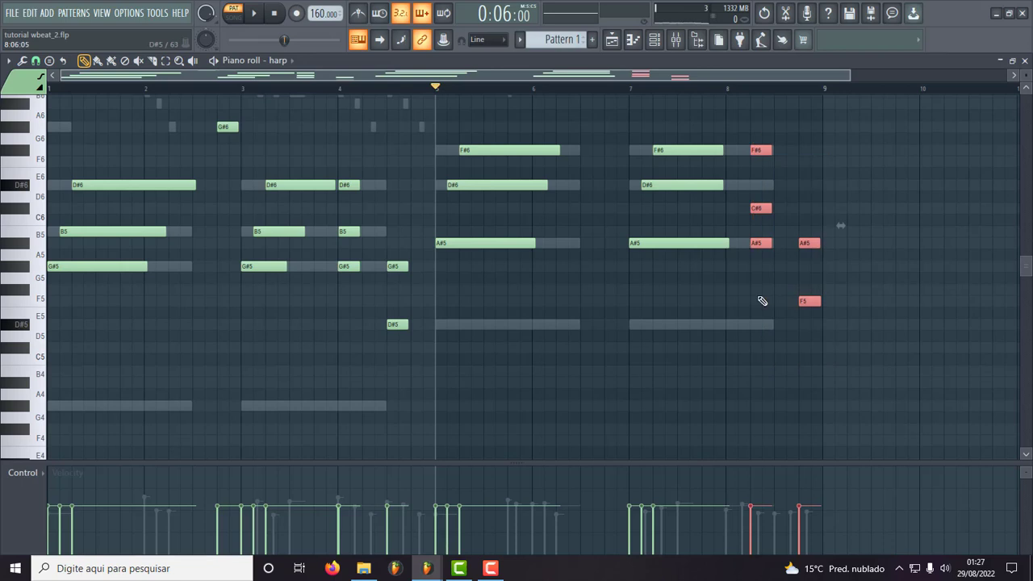
pyautogui.click(740, 229)
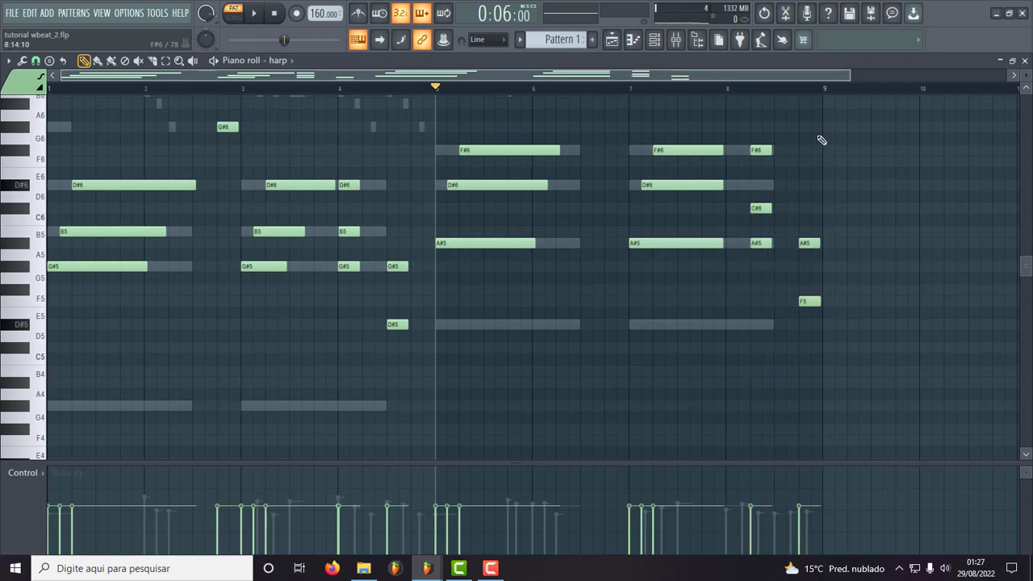
# - Move the short bar 8 chords one beat earlier to start at 8:01:00, and listen from bar 5
pyautogui.moveTo(852, 113); pyautogui.dragTo(752, 371)
pyautogui.moveTo(752, 246); pyautogui.dragTo(730, 249)
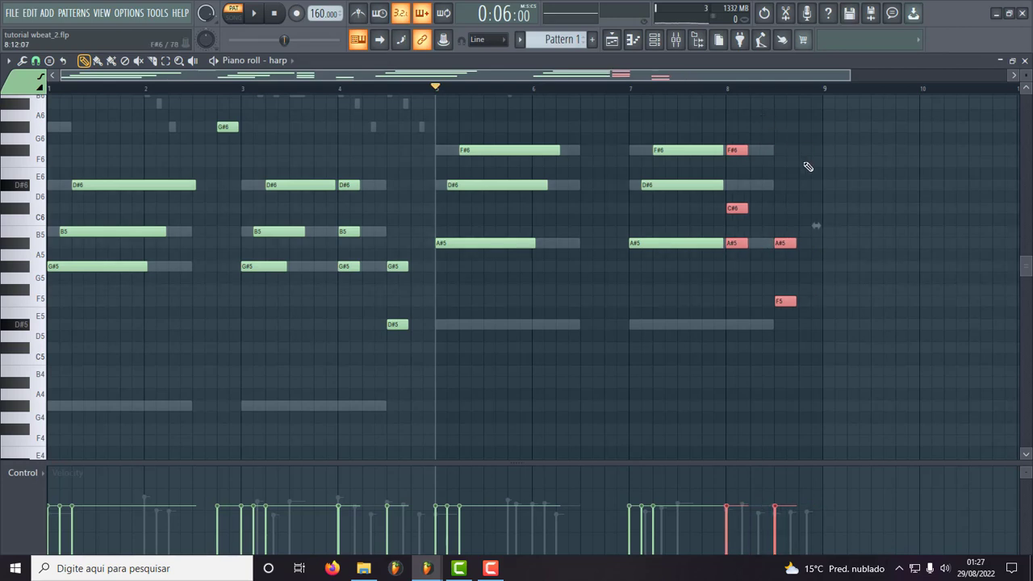
pyautogui.press('space')
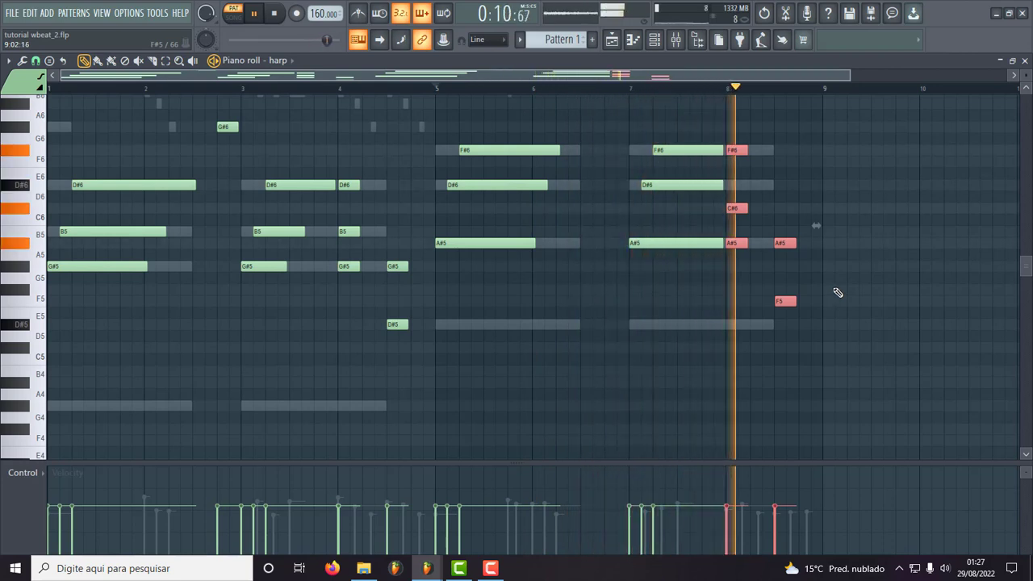
pyautogui.press('space')
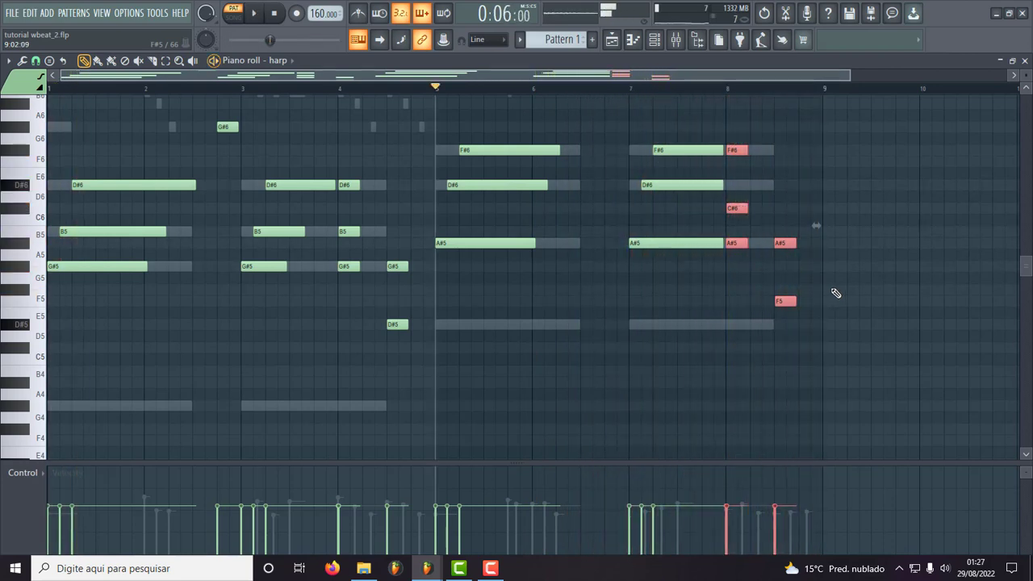
# - Lower the F#6 of the first short bar 8 chord by one octave to F#5 and listen
pyautogui.click(777, 157)
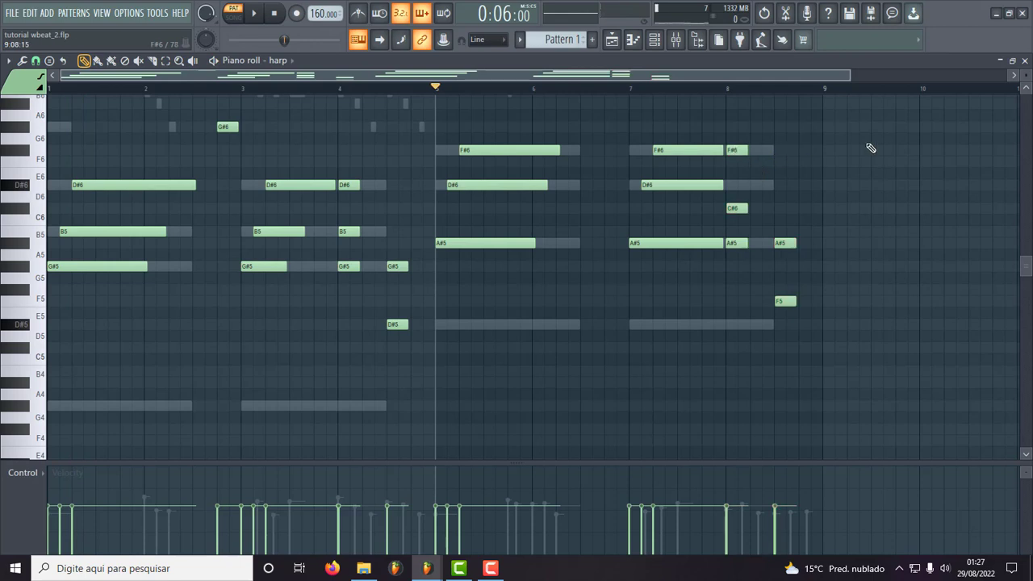
pyautogui.moveTo(788, 121); pyautogui.dragTo(727, 187)
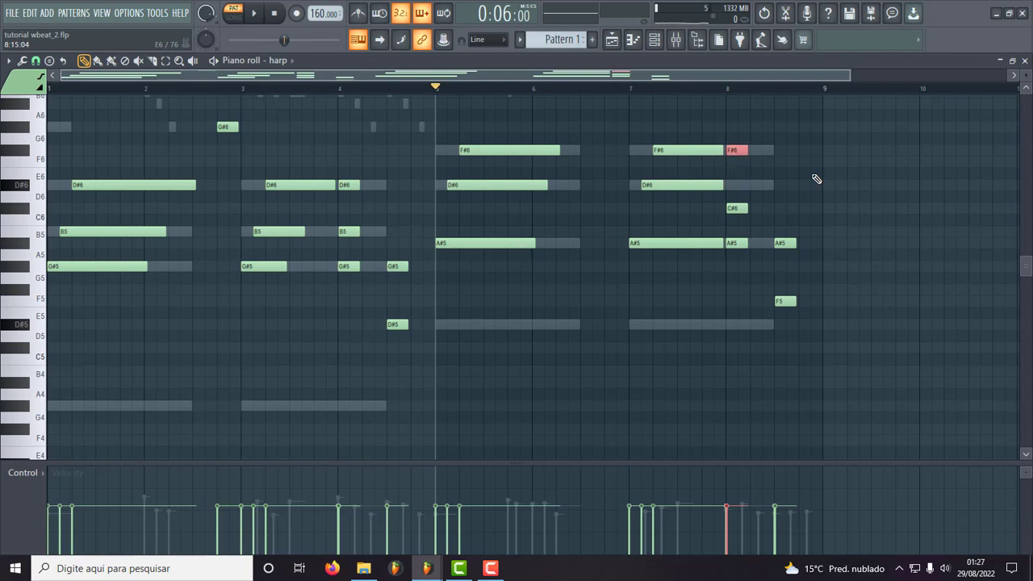
pyautogui.hotkey('ctrl', 'Down')
pyautogui.press('space')
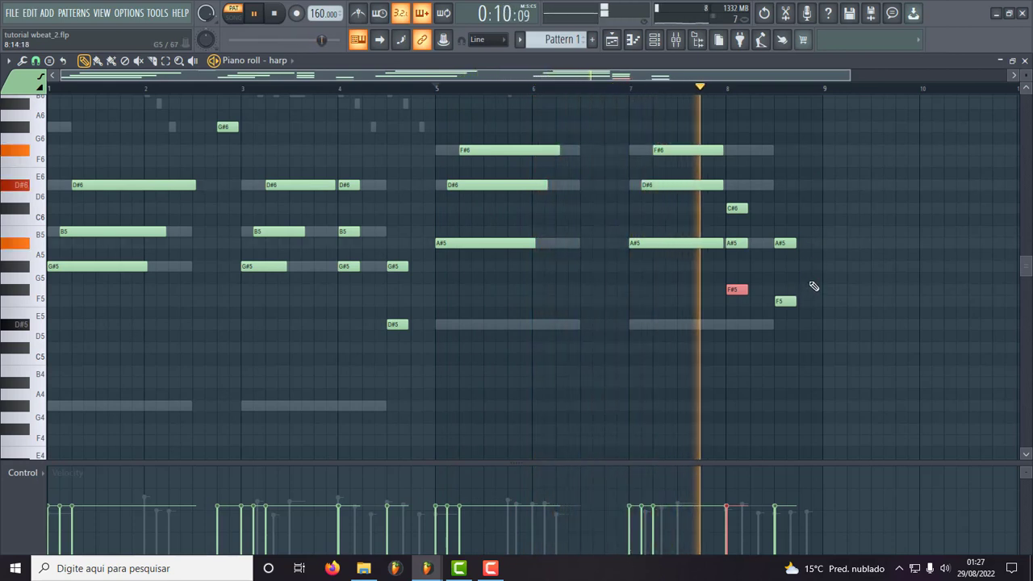
pyautogui.press('space')
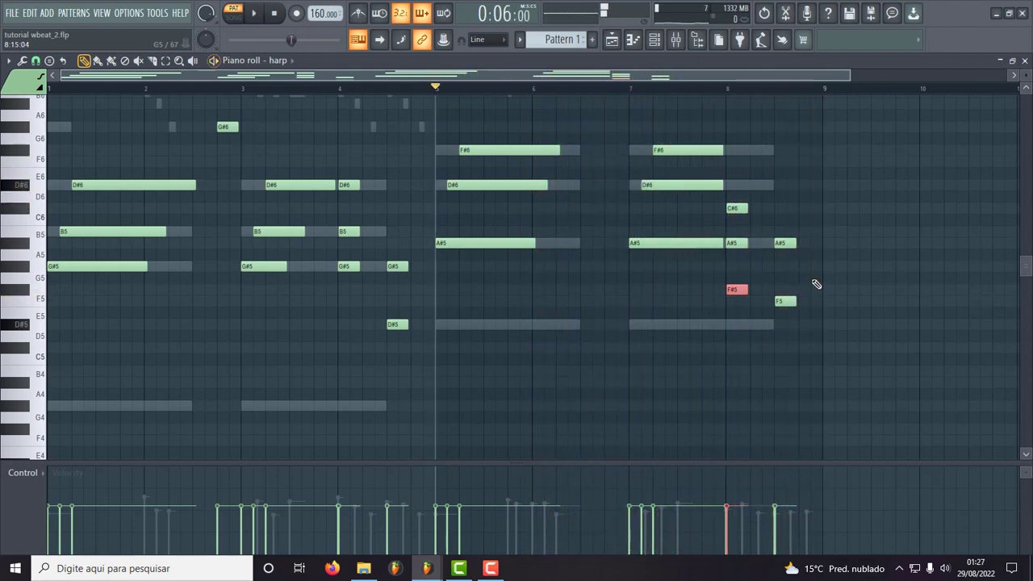
pyautogui.click(780, 245)
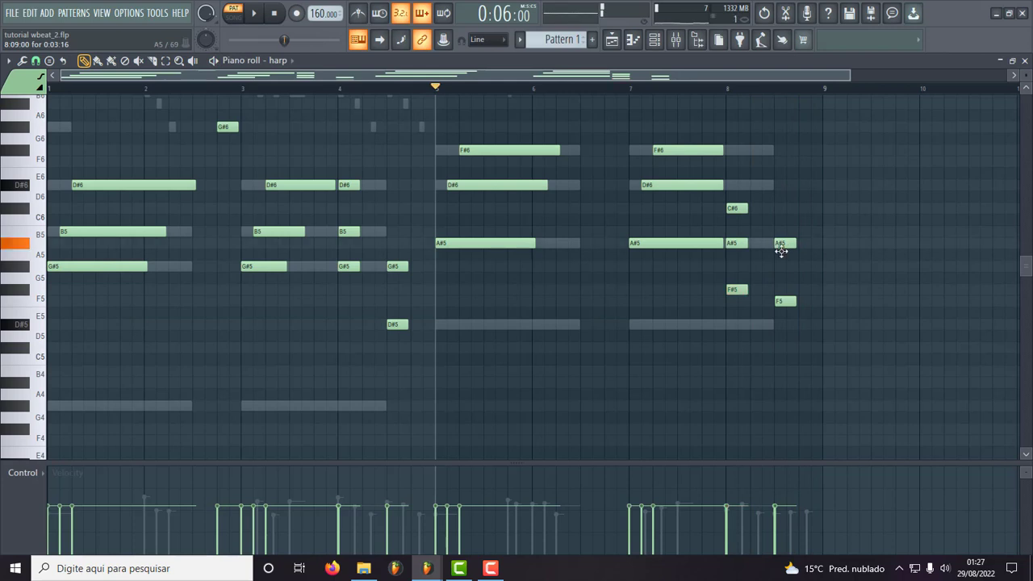
# - Transpose the last short bar 8 chord down two semitones to G#5 and D#5, and listen
pyautogui.moveTo(781, 251); pyautogui.dragTo(800, 331)
pyautogui.press('Down')
pyautogui.press('Down')
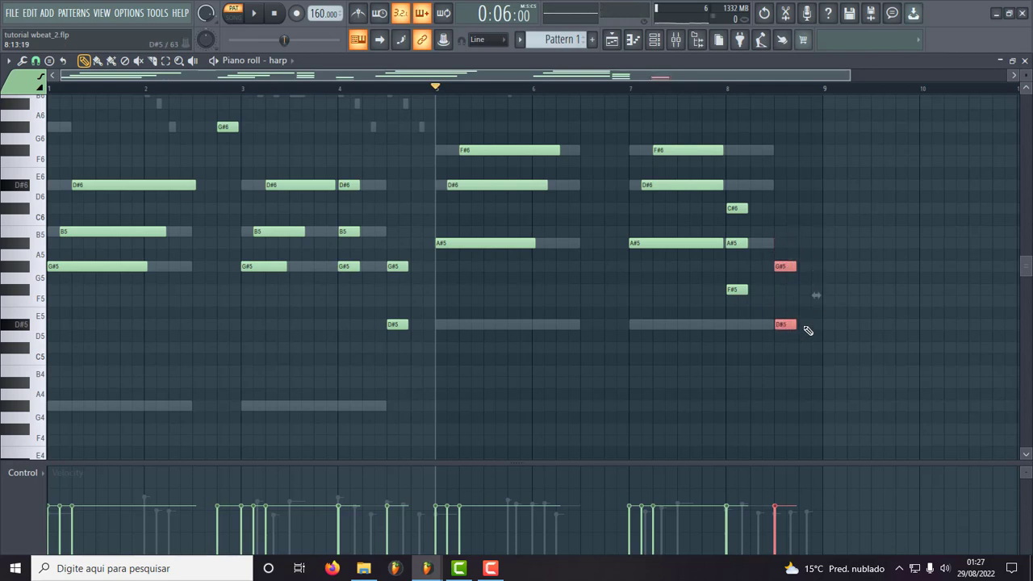
pyautogui.press('space')
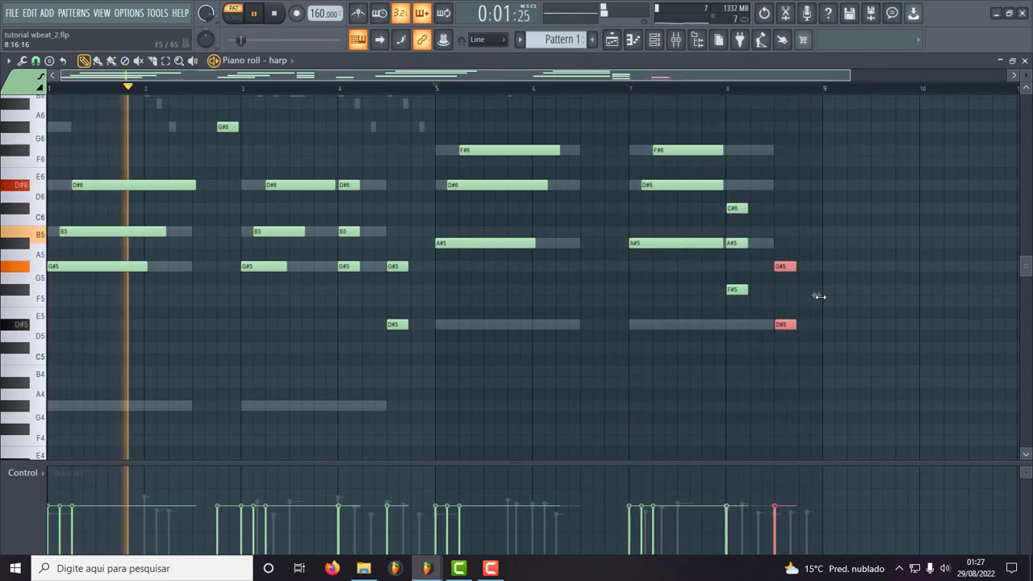
pyautogui.press('space')
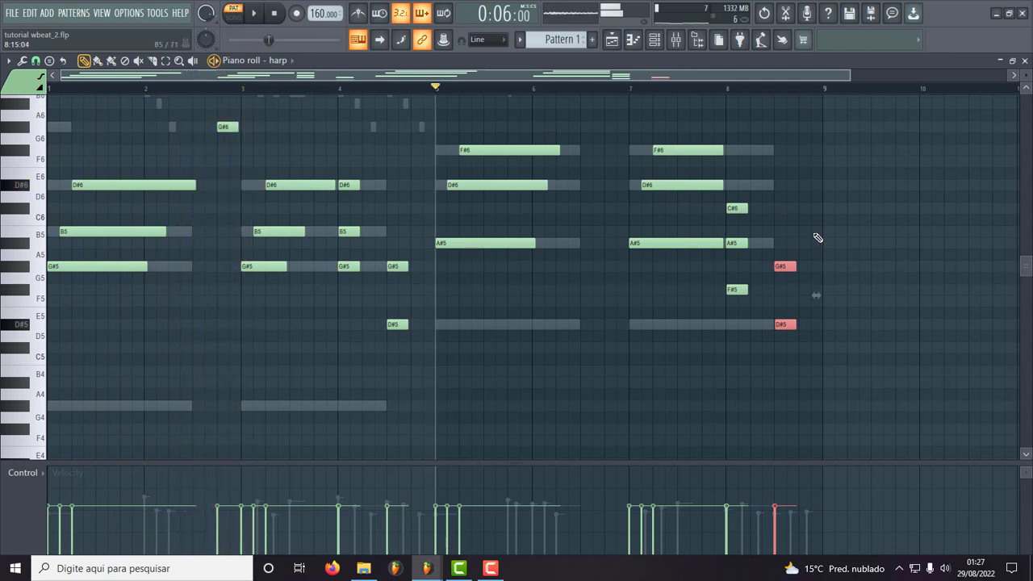
# - Lower the G#5 of the last bar 8 chord to F#5, add an A#5 at 8:09:00, and listen from bar 5
pyautogui.hotkey('ctrl', 'd')
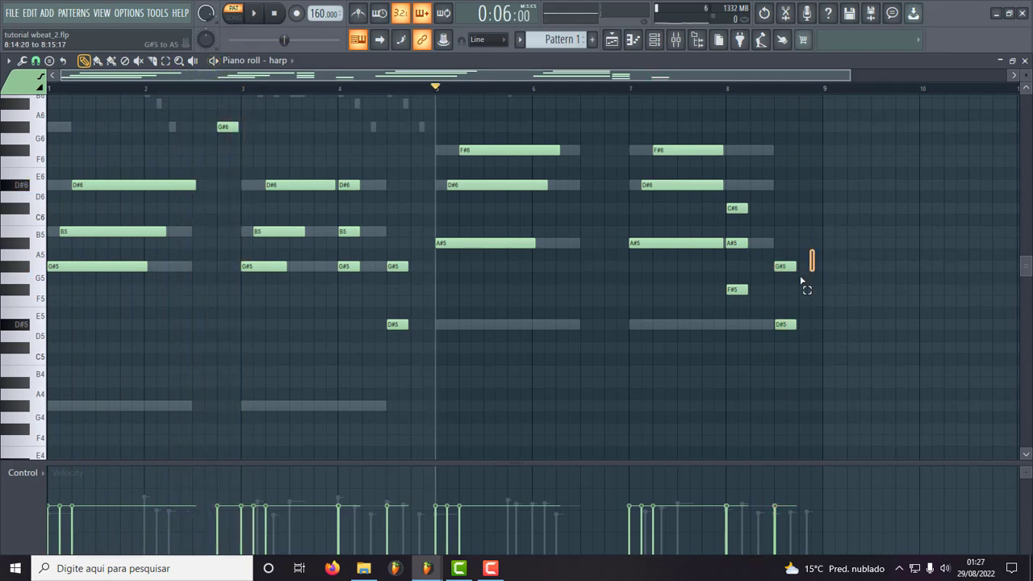
pyautogui.moveTo(801, 281); pyautogui.dragTo(807, 288)
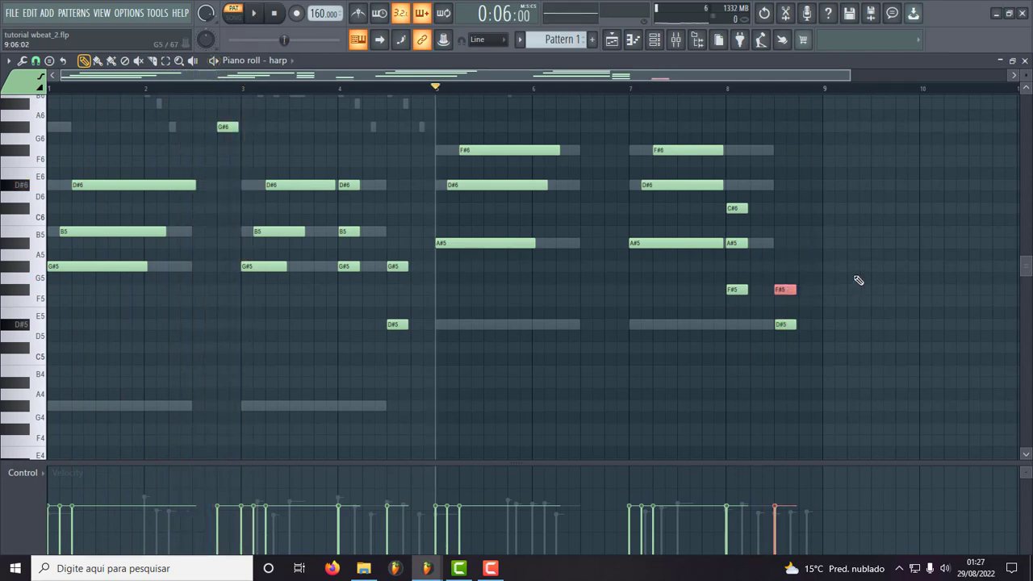
pyautogui.press('space')
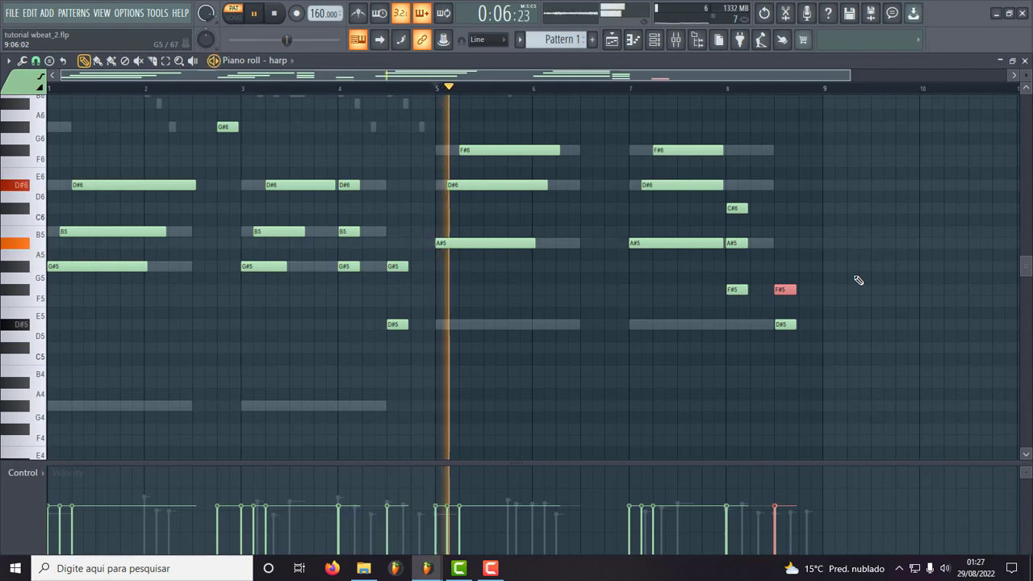
pyautogui.click(779, 242)
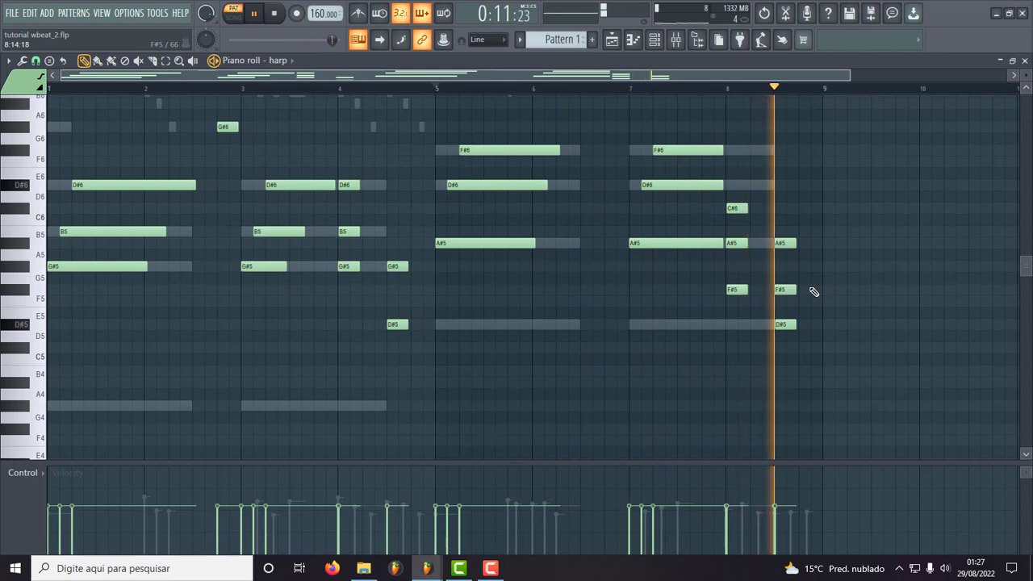
pyautogui.press('space')
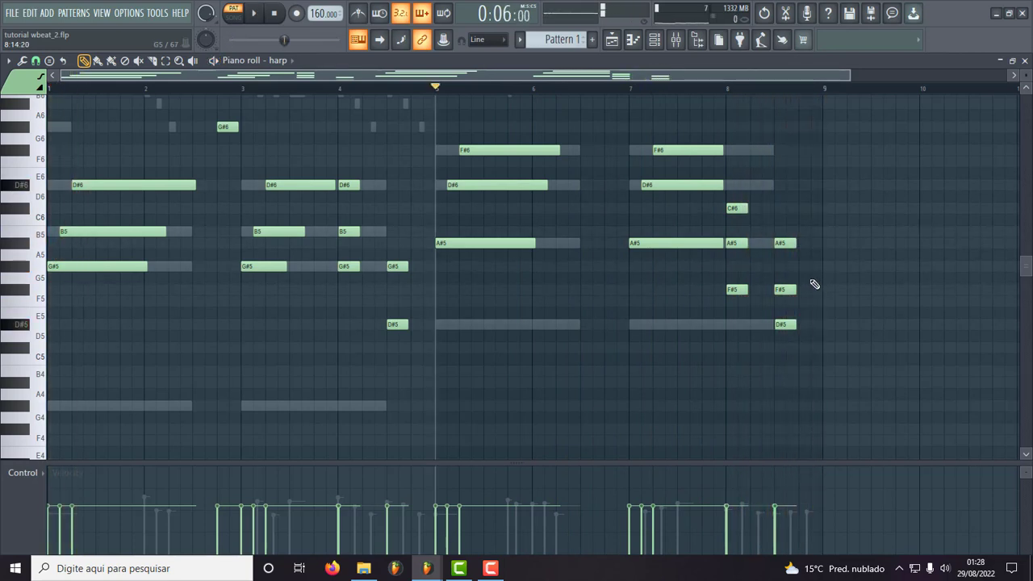
# - Return the playback position to bar 1 and replace the last chord's D#5 with one starting at 8:09:00
pyautogui.moveTo(435, 87); pyautogui.dragTo(4, 121)
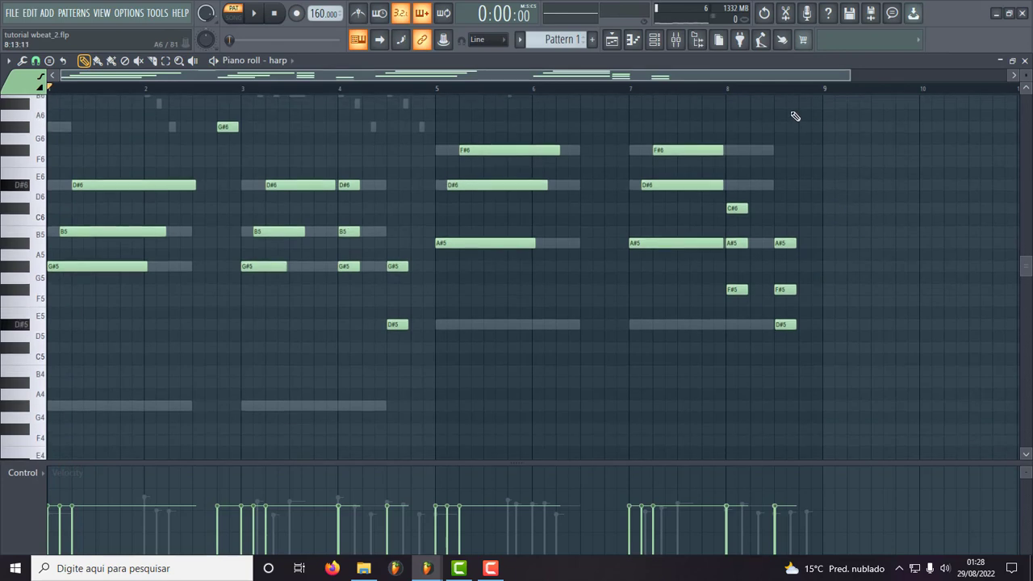
pyautogui.scroll(4, 793, 91)
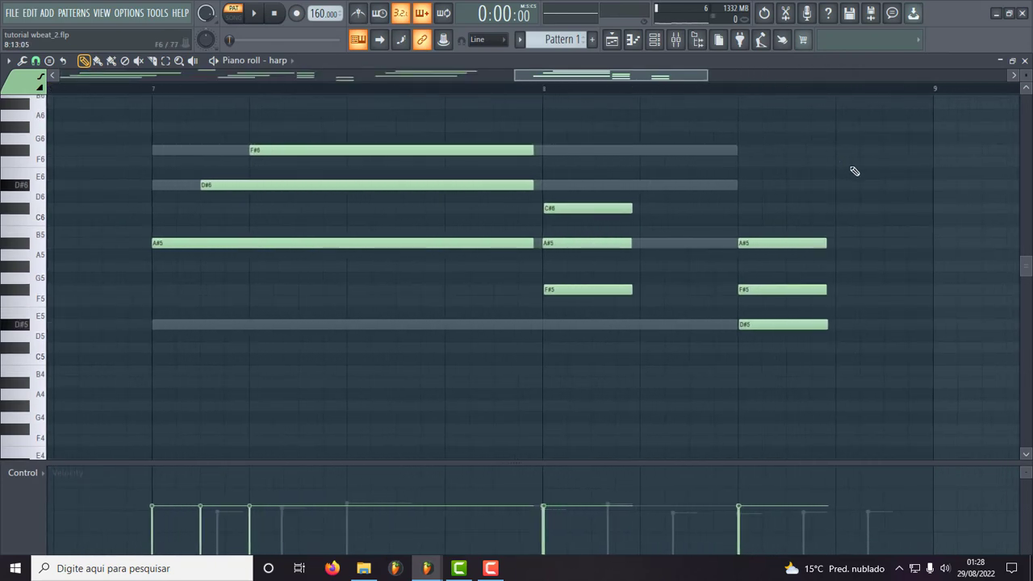
pyautogui.rightClick(758, 323)
pyautogui.click(741, 326)
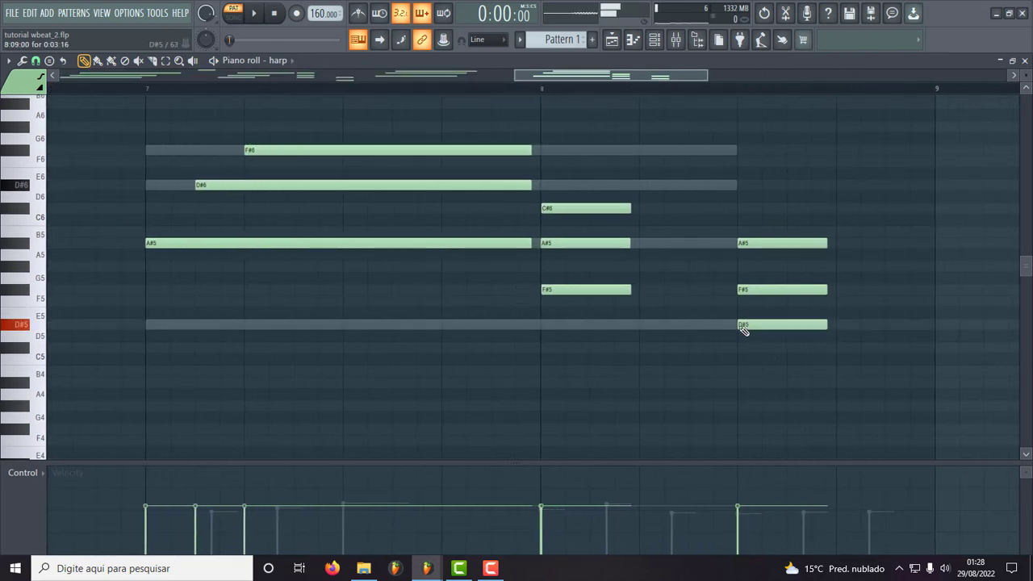
# - Strum the last bar 8 chord with the Strumizer, using -56% velocity strength and preserved note ends, and listen to the result
pyautogui.moveTo(863, 193); pyautogui.dragTo(740, 364)
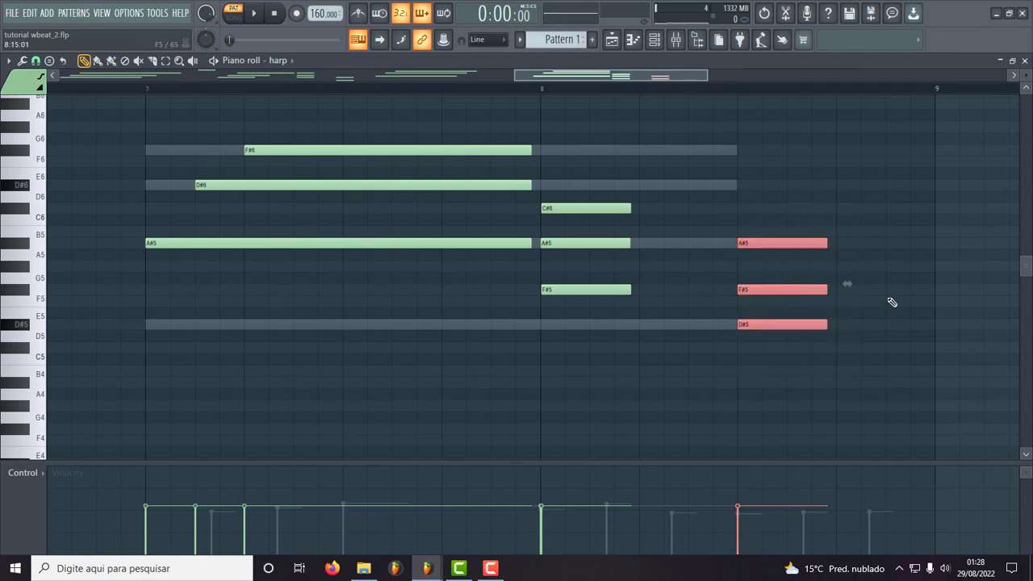
pyautogui.hotkey('alt', 's')
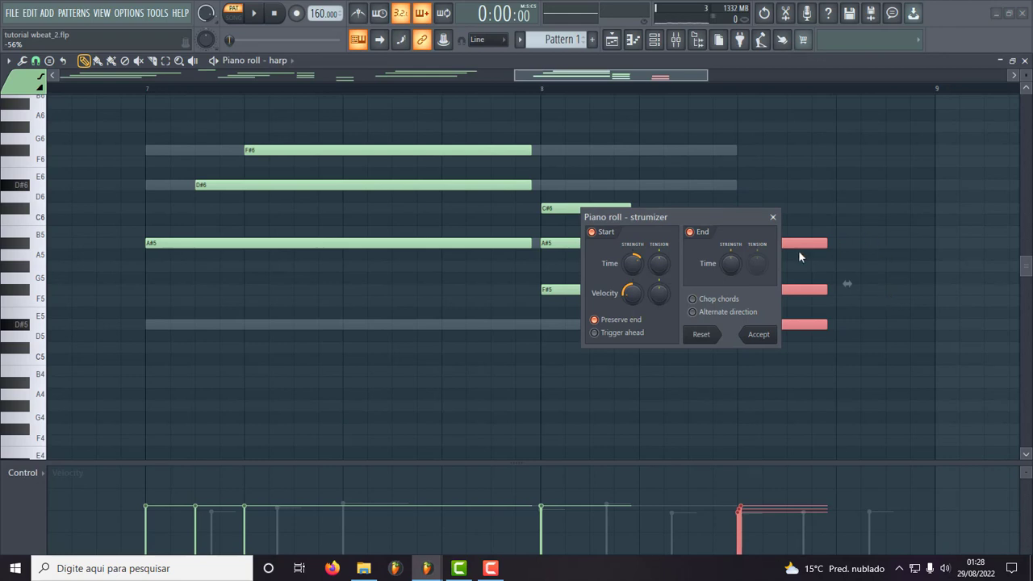
pyautogui.moveTo(722, 212); pyautogui.dragTo(563, 227)
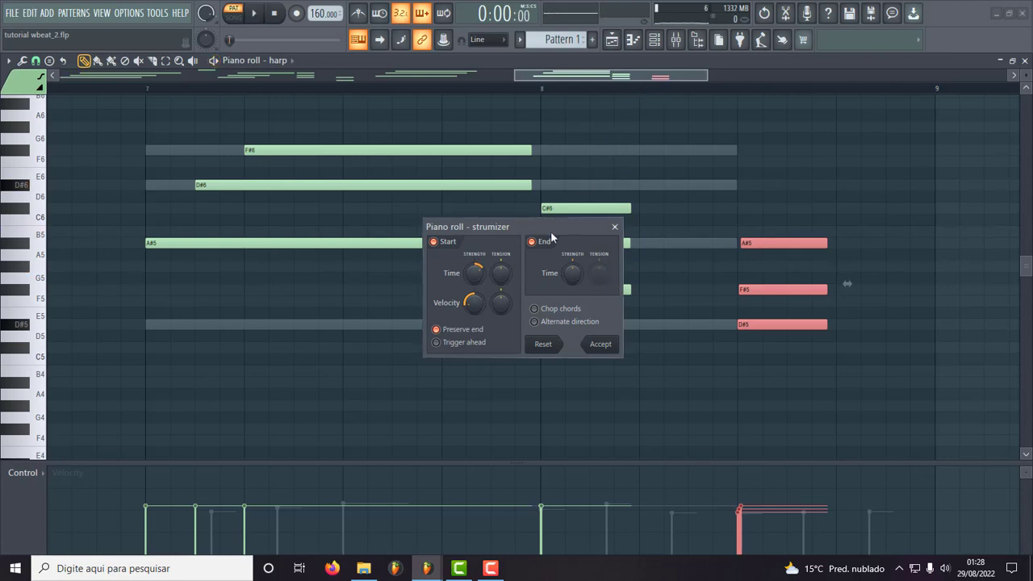
pyautogui.moveTo(562, 227); pyautogui.dragTo(579, 225)
pyautogui.press('space')
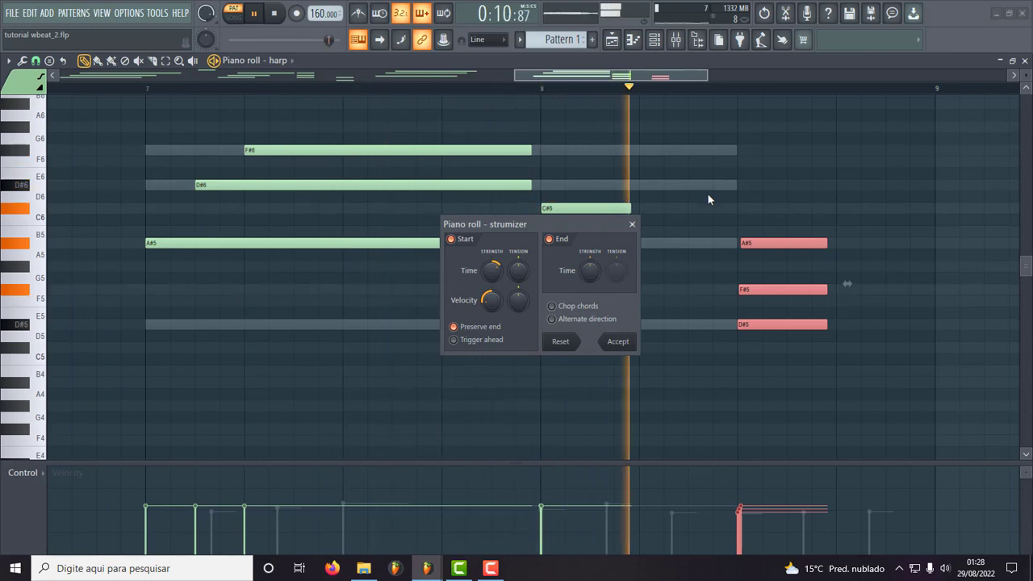
pyautogui.press('space')
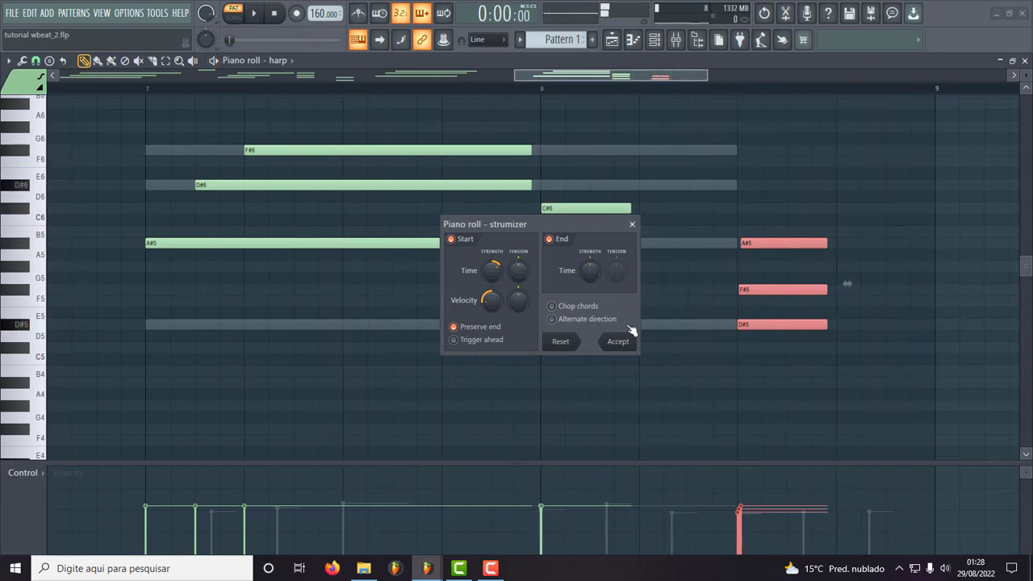
pyautogui.click(618, 342)
pyautogui.hotkey('ctrl', 'd')
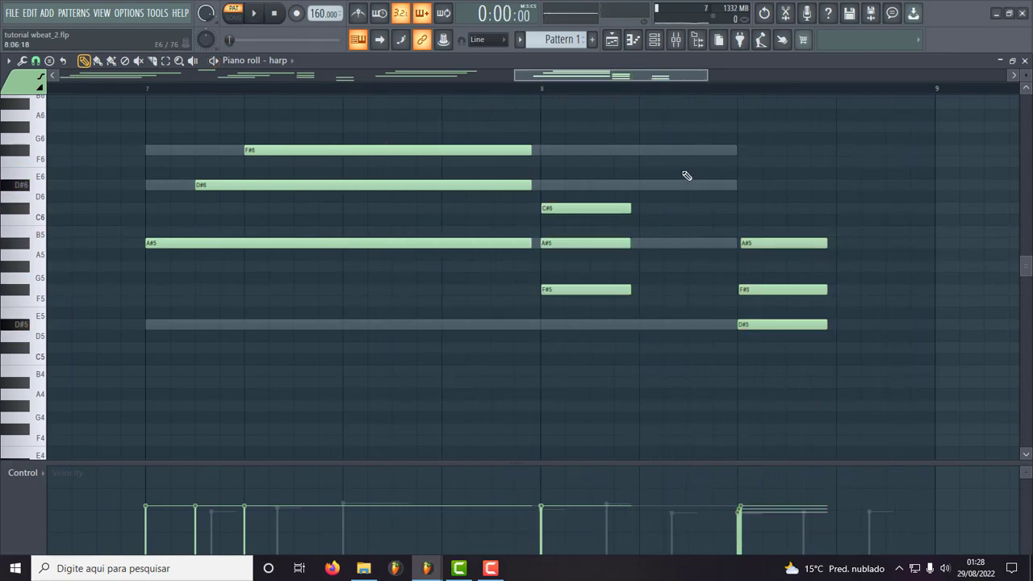
# - Apply the same Strumizer settings to the first short chord of bar 8, made of C#6, A#5 and F#5
pyautogui.moveTo(654, 219); pyautogui.dragTo(600, 313)
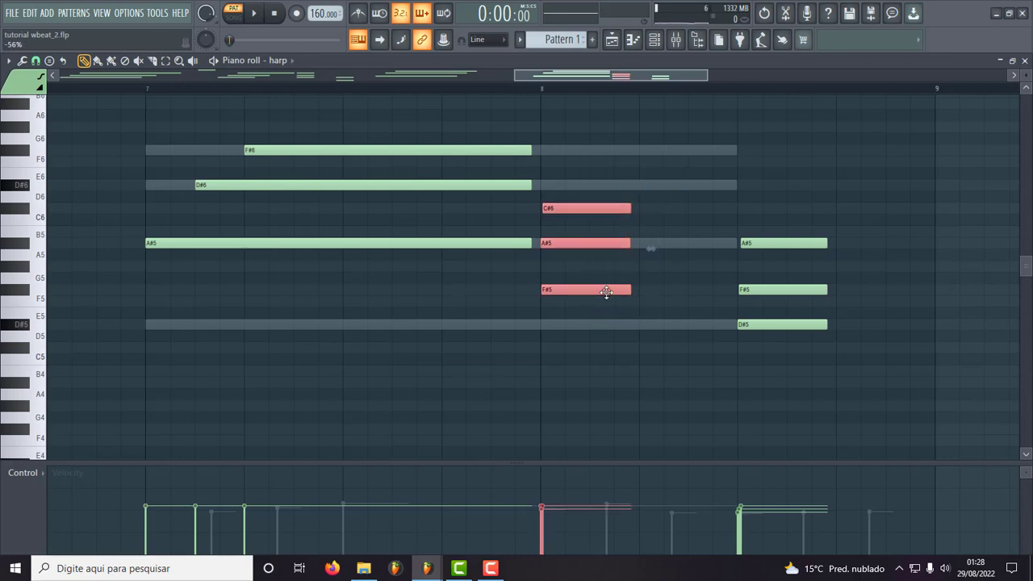
pyautogui.hotkey('alt', 's')
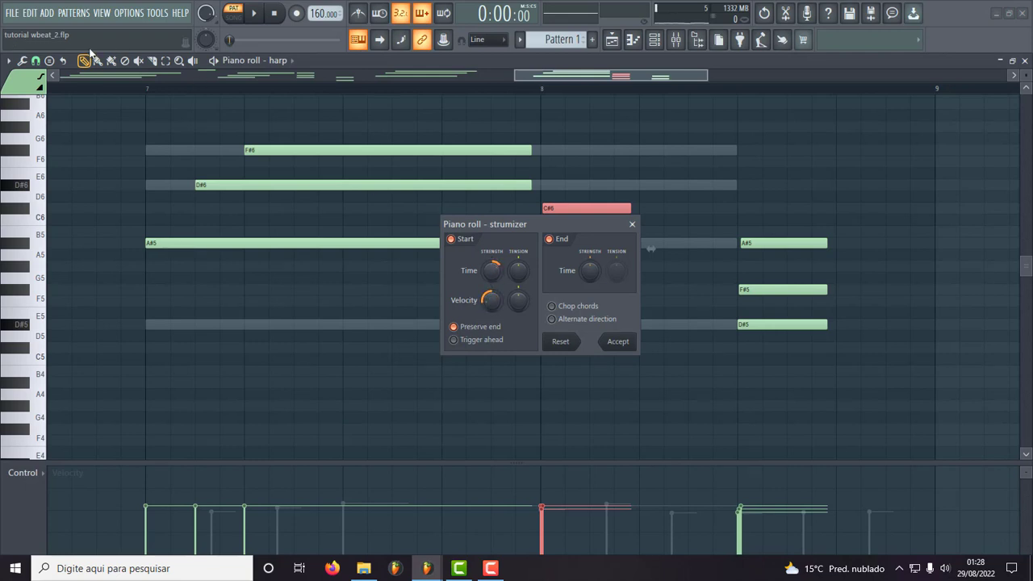
pyautogui.click(618, 343)
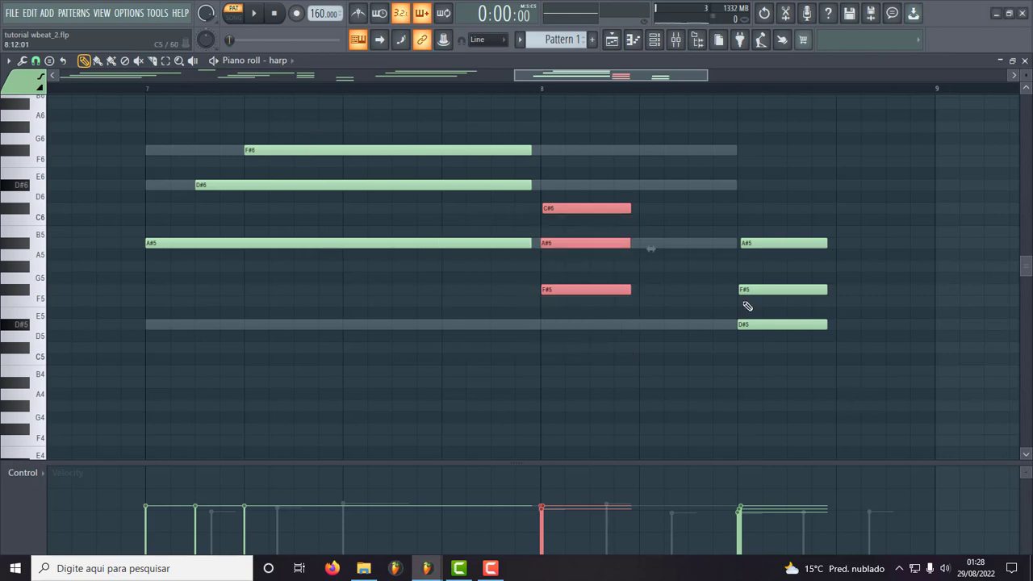
pyautogui.moveTo(578, 80); pyautogui.dragTo(321, 120)
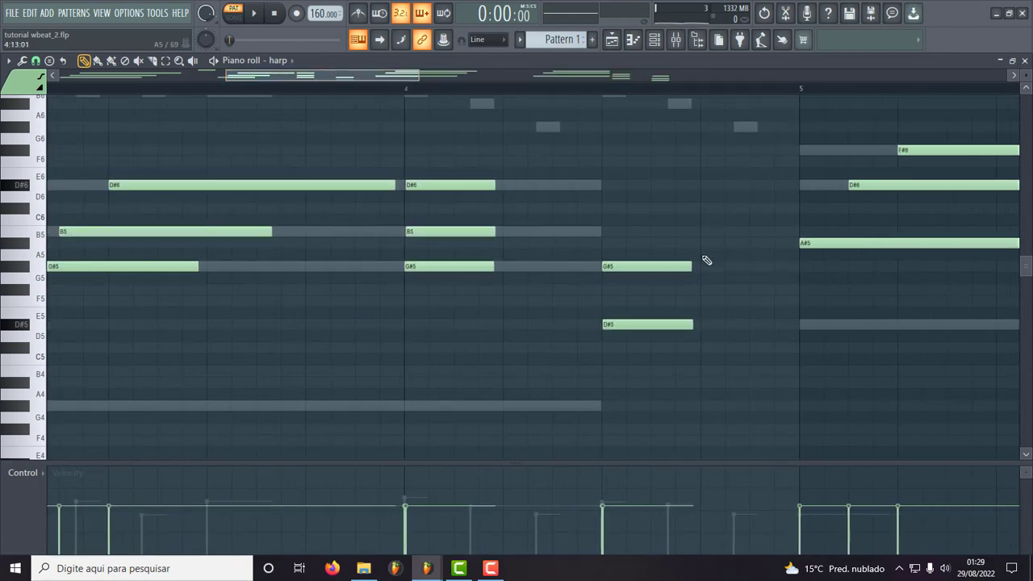
pyautogui.click(613, 395)
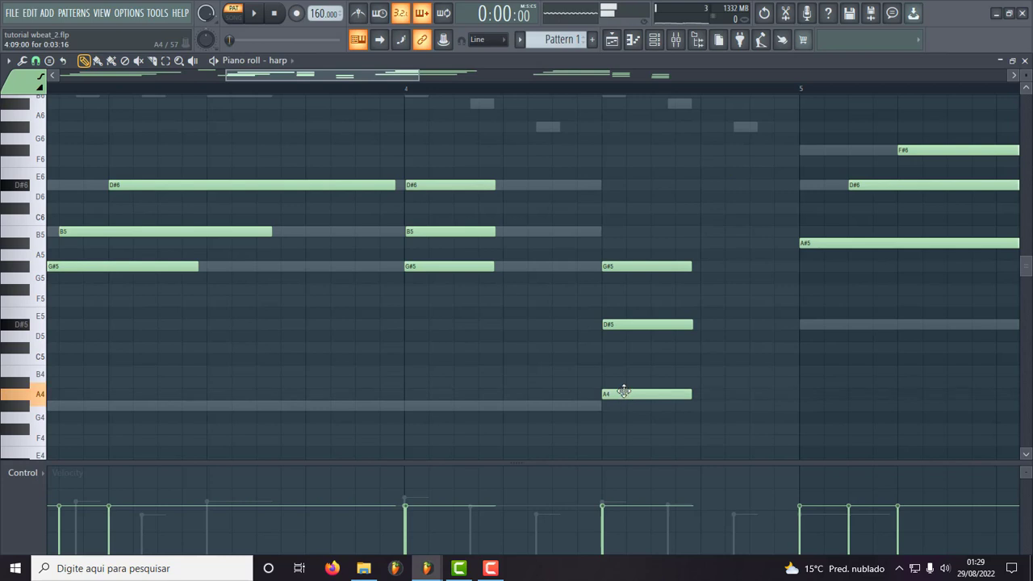
pyautogui.moveTo(624, 392); pyautogui.dragTo(626, 381)
pyautogui.rightClick(626, 385)
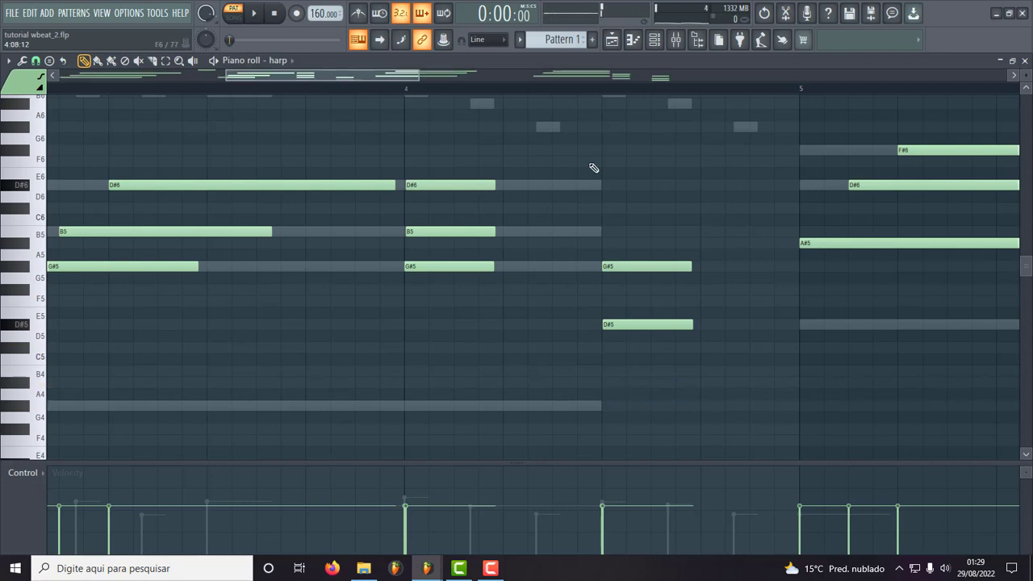
# - Randomize the harp notes' velocity levels with bipolar variation, listen to the result, accept it and close the piano roll
pyautogui.press('space')
pyautogui.moveTo(420, 75); pyautogui.dragTo(905, 121)
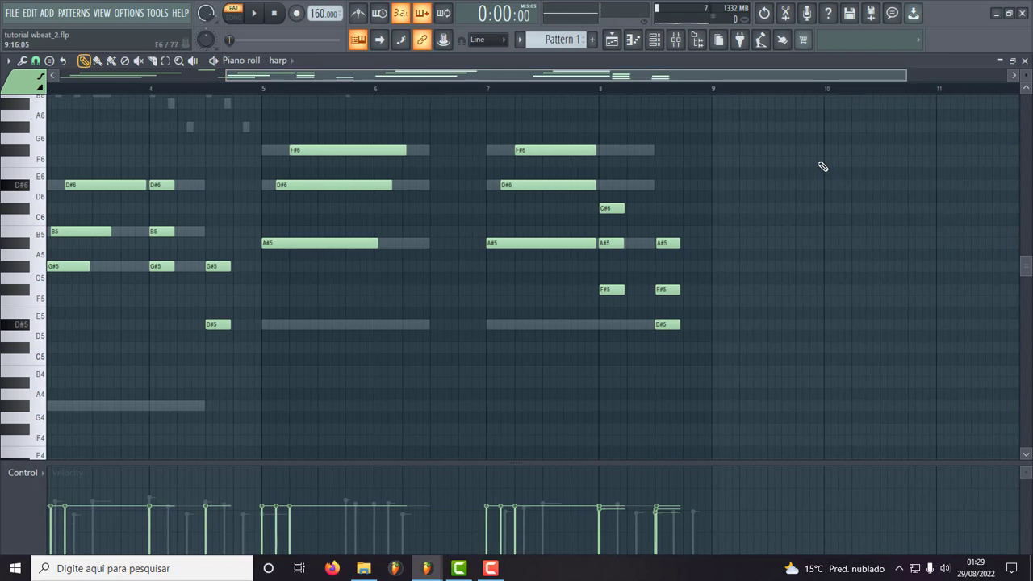
pyautogui.hotkey('alt', 'r')
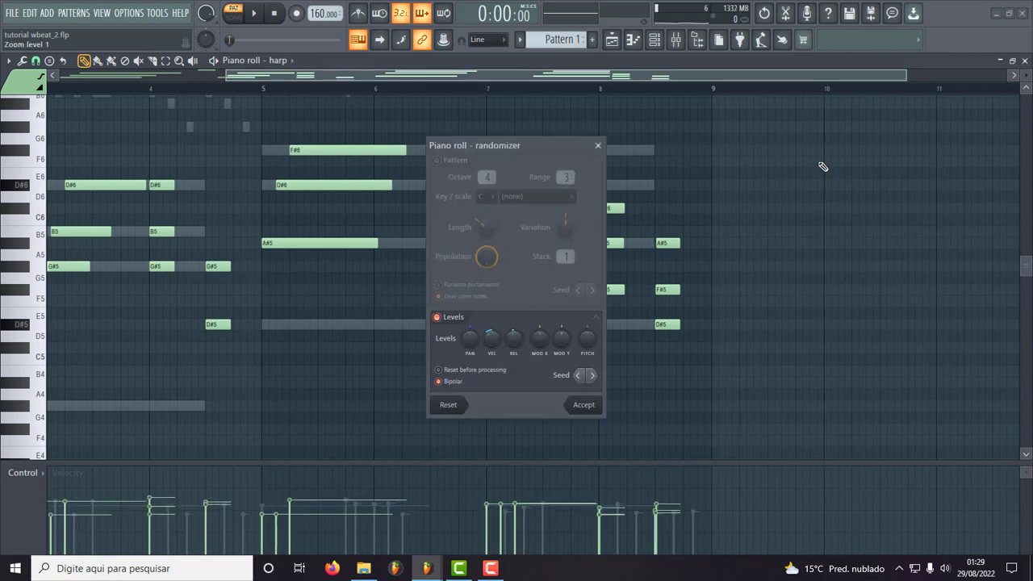
pyautogui.press('space')
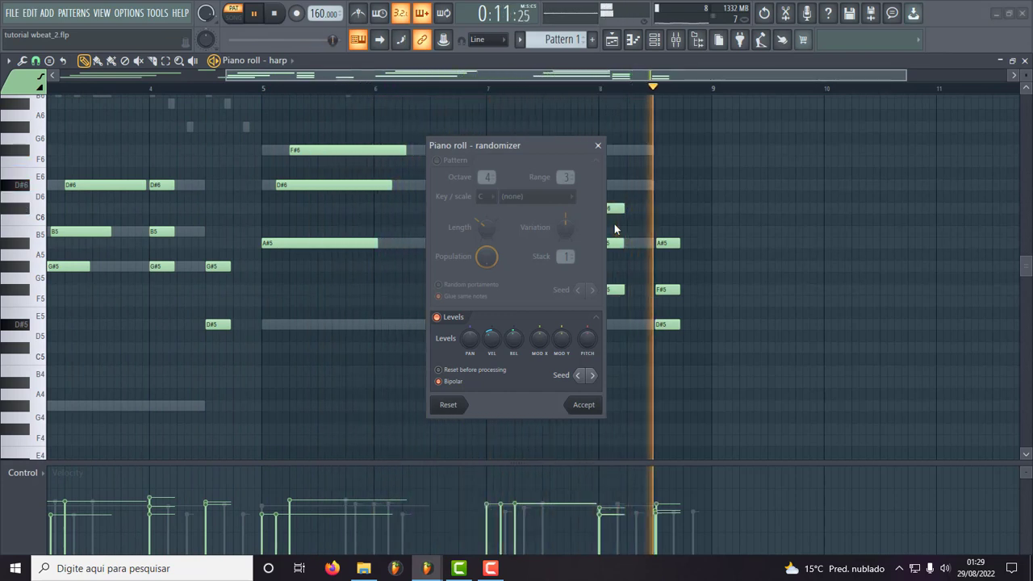
pyautogui.press('space')
pyautogui.click(584, 405)
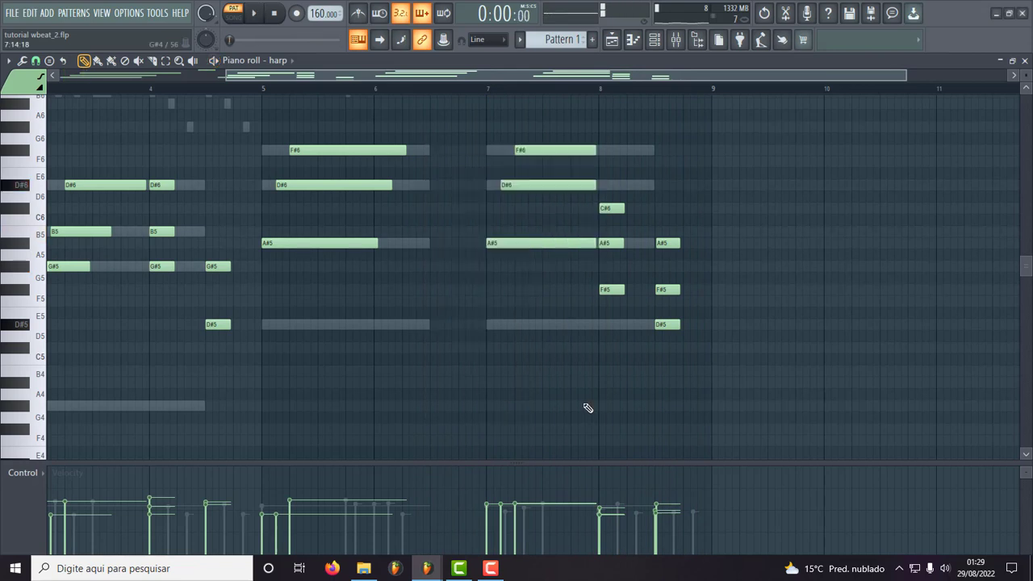
pyautogui.click(1024, 62)
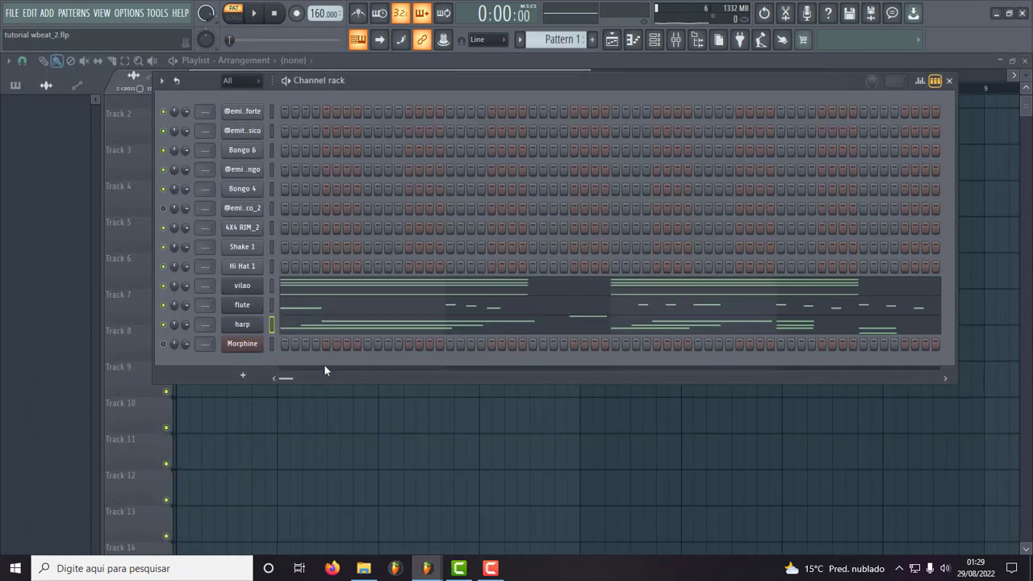
# - Clone the vilao channel and close the duplicate's plugin window
pyautogui.rightClick(244, 288)
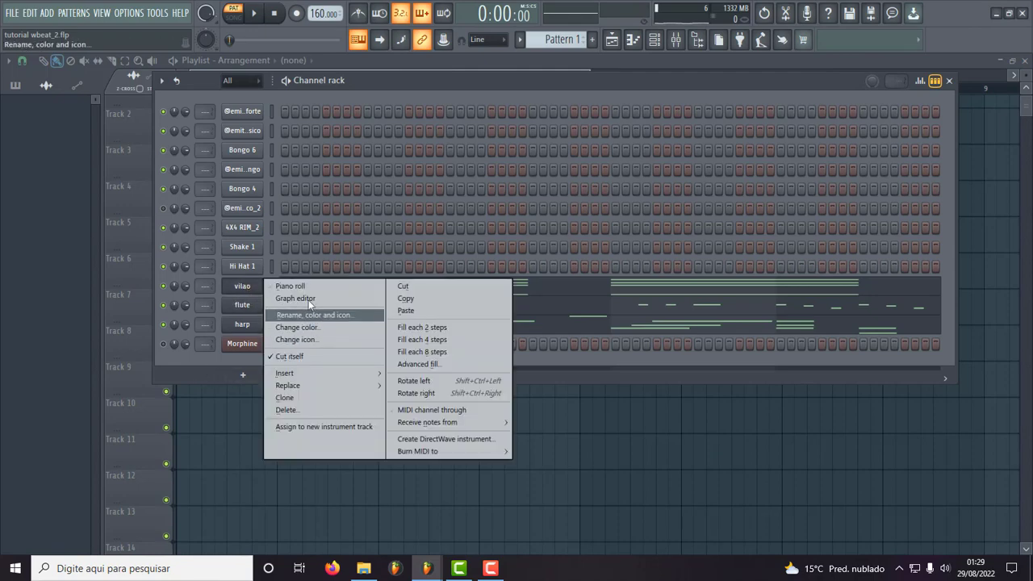
pyautogui.click(299, 396)
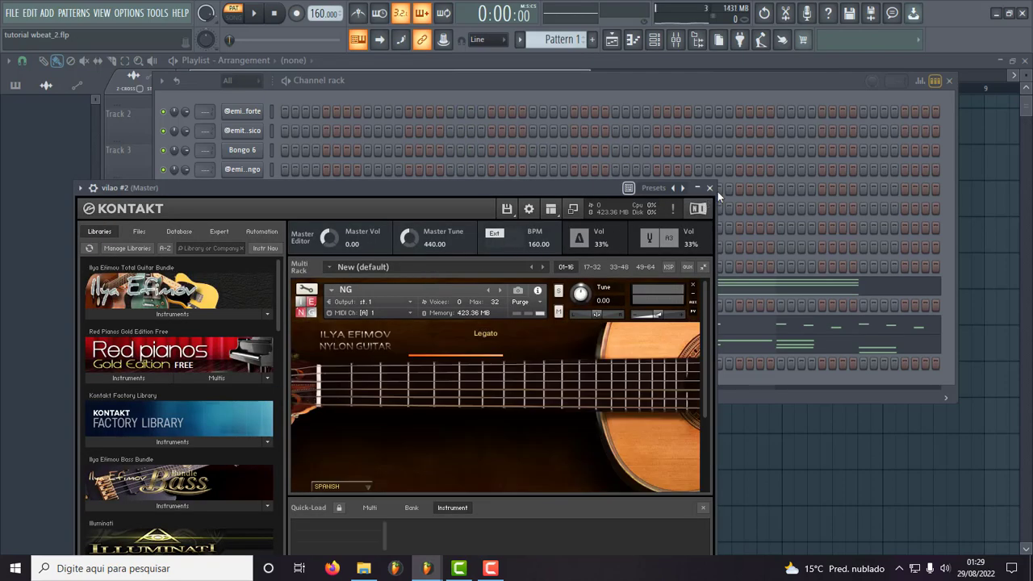
pyautogui.click(710, 188)
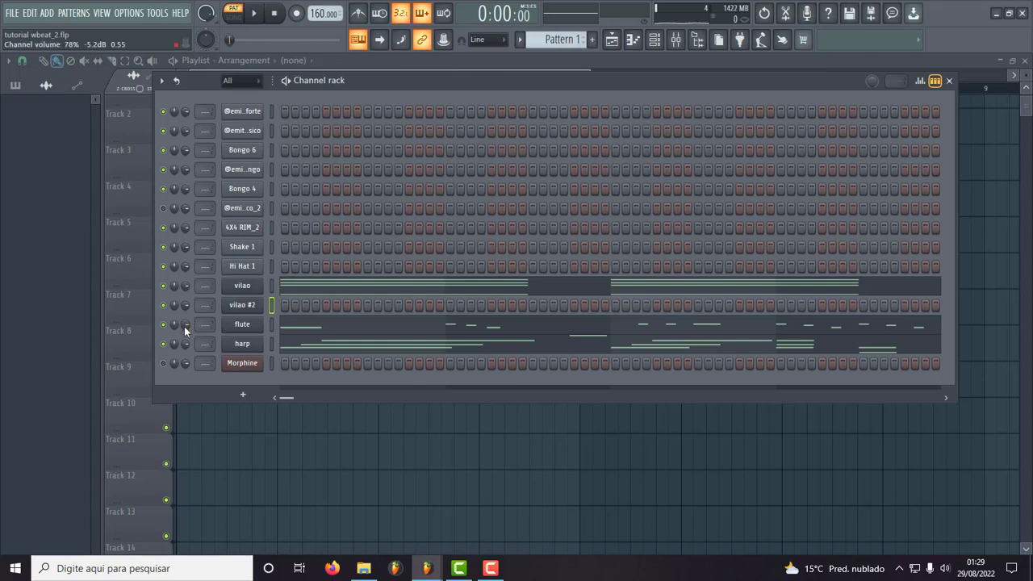
# - Open the vilao #2 channel's piano roll and set its snap to 1/3 step
pyautogui.rightClick(243, 307)
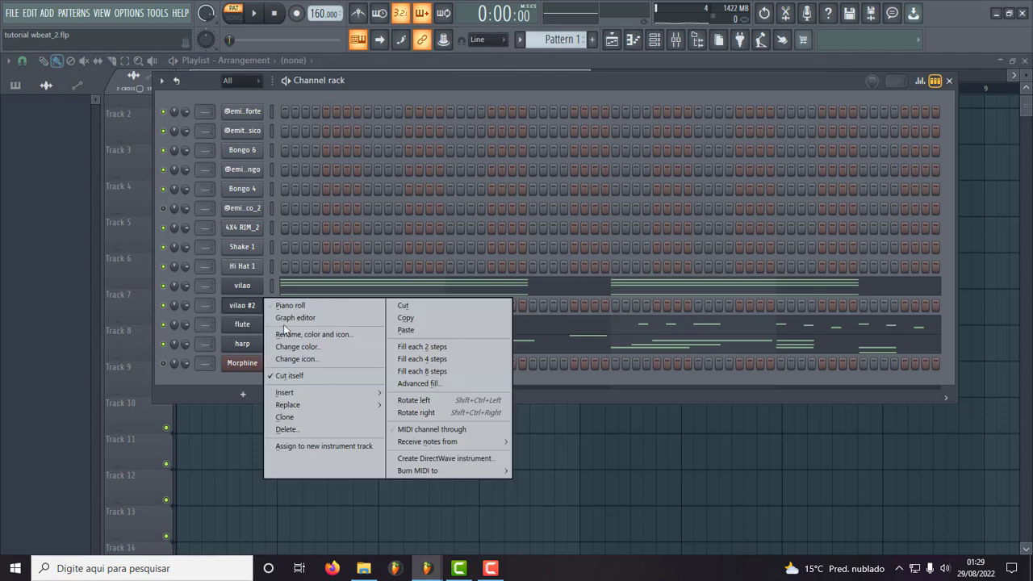
pyautogui.click(289, 305)
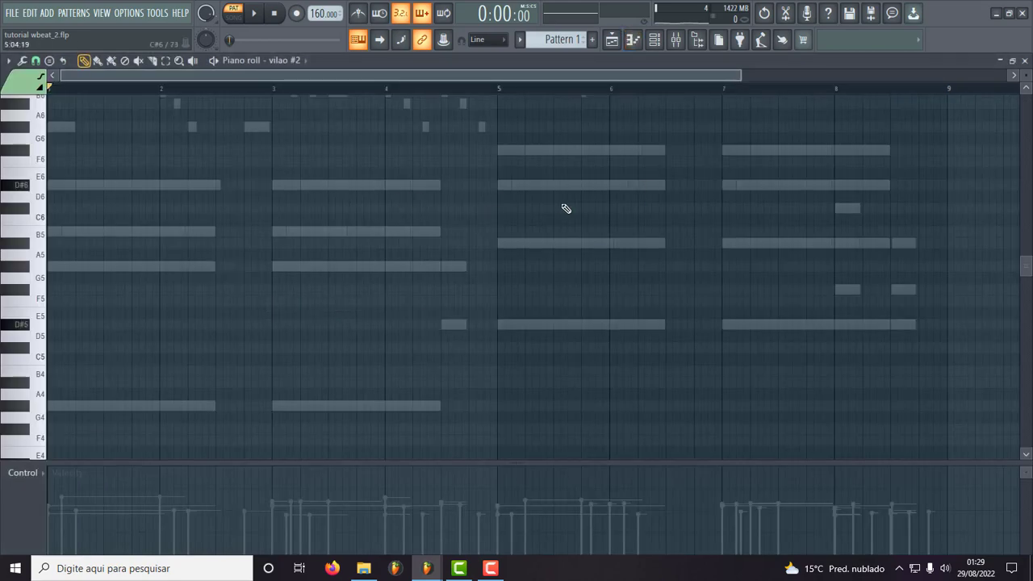
pyautogui.scroll(5, 504, 341)
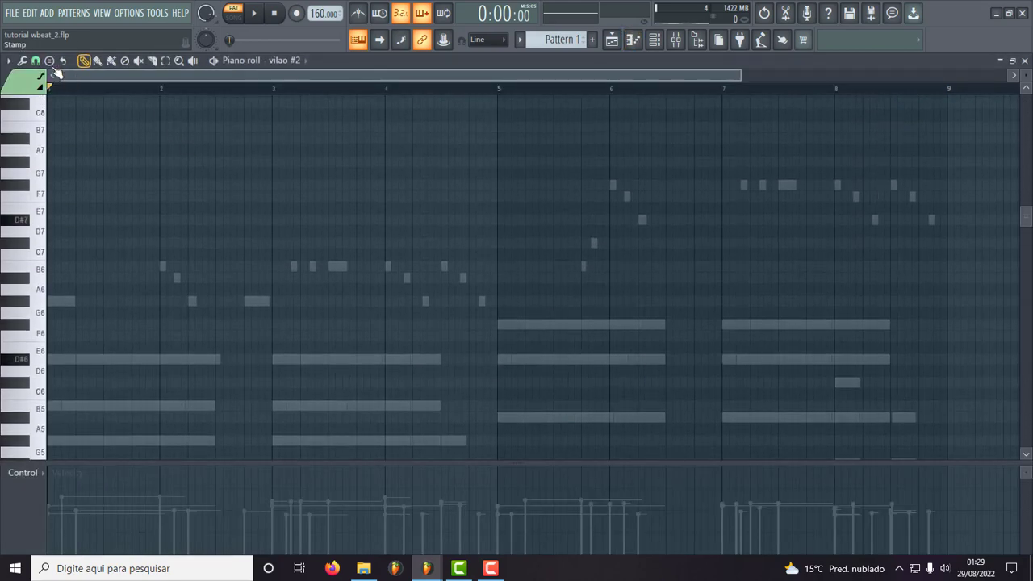
pyautogui.click(43, 63)
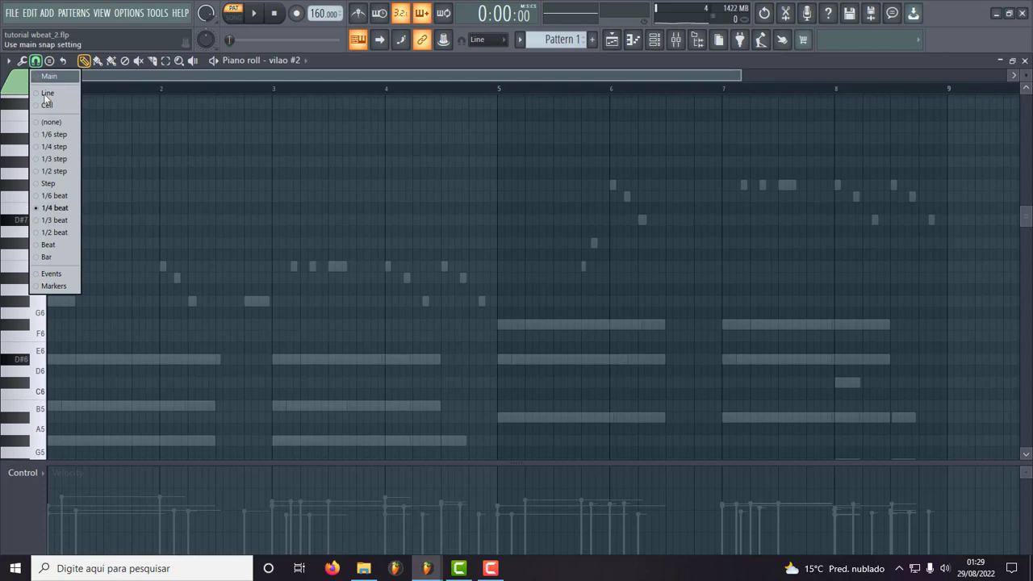
pyautogui.click(58, 160)
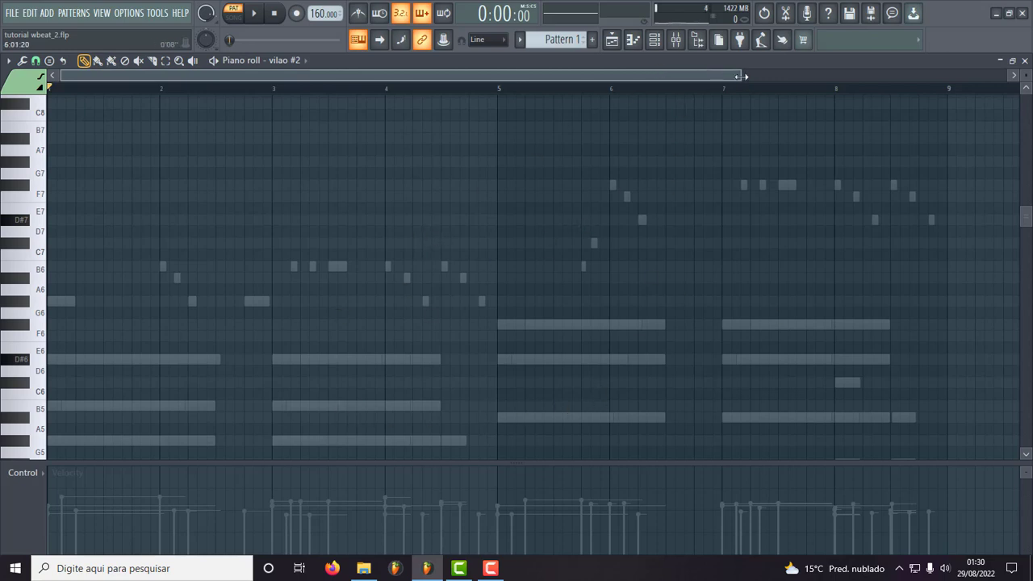
# - Place two consecutive G#6 notes in the second half of bar 2 and listen to them against the other parts
pyautogui.moveTo(742, 76); pyautogui.dragTo(705, 78)
pyautogui.press('space')
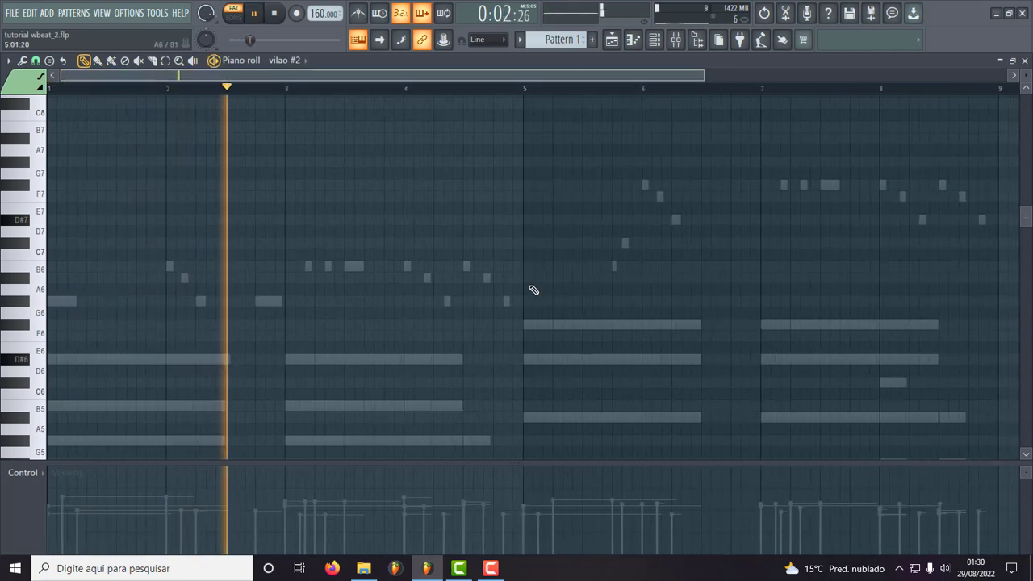
pyautogui.press('space')
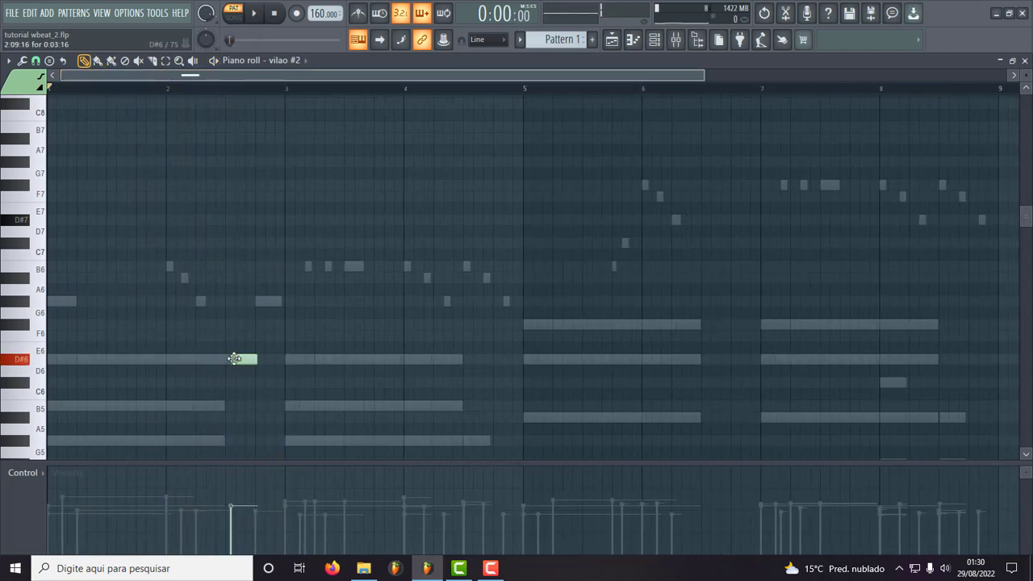
pyautogui.moveTo(234, 358); pyautogui.dragTo(231, 302)
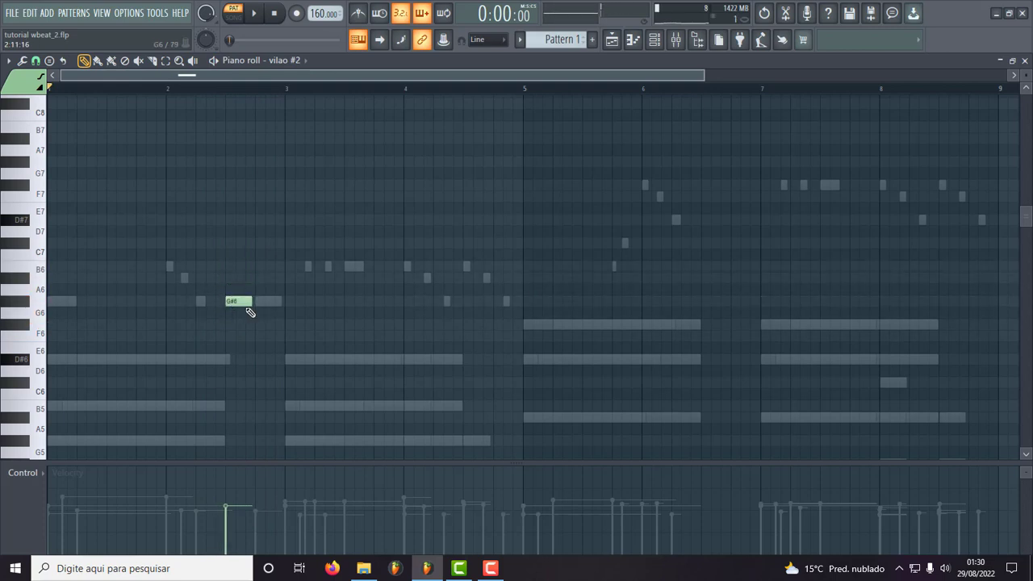
pyautogui.press('space')
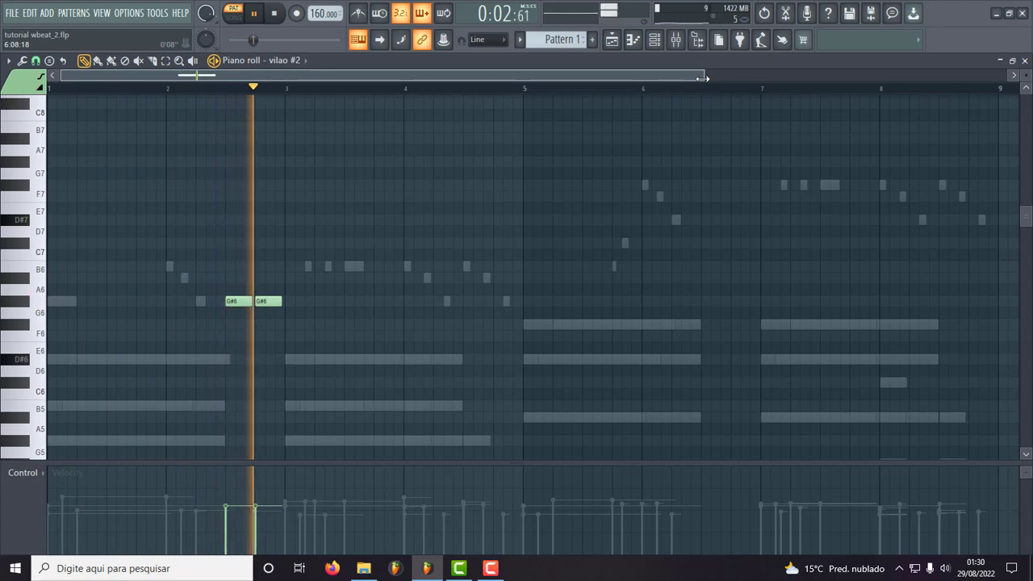
pyautogui.press('space')
# - Shorten both bar 2 G#6 notes, shift the second one closer to the first, and listen to the timing
pyautogui.moveTo(702, 80); pyautogui.dragTo(415, 198)
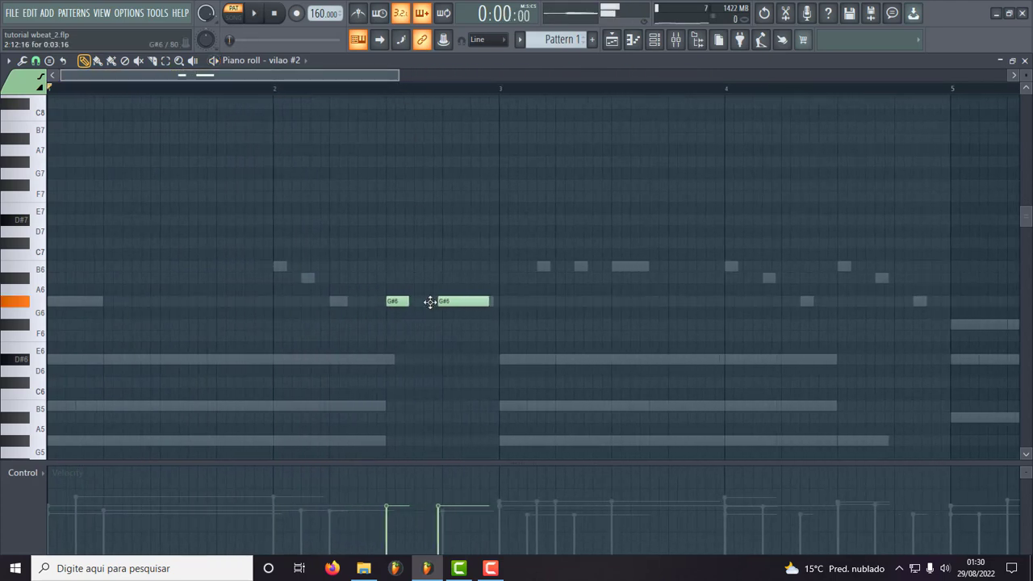
pyautogui.press('space')
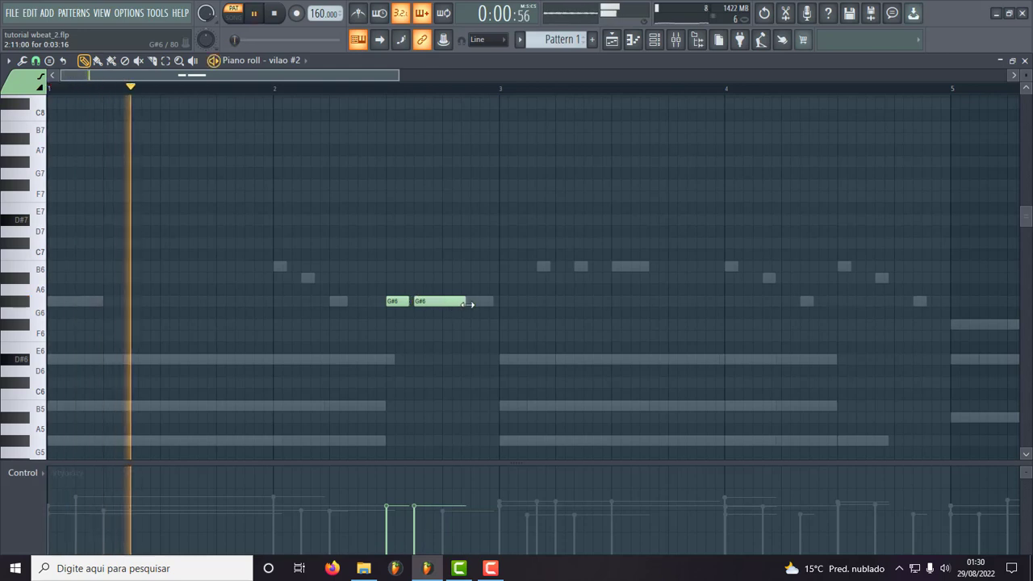
pyautogui.moveTo(466, 302); pyautogui.dragTo(432, 303)
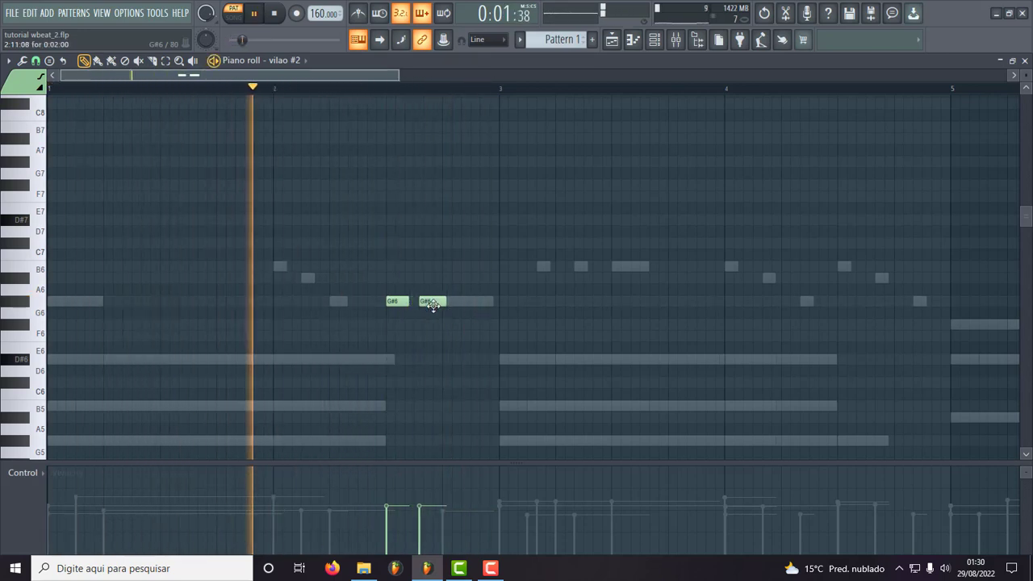
pyautogui.press('space')
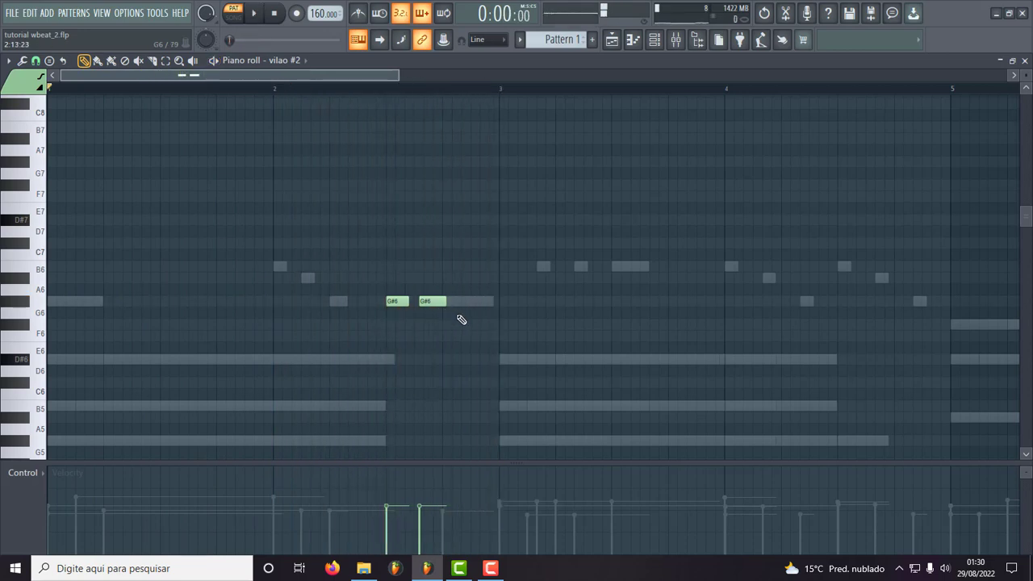
# - Add a short F#6 at the end of bar 2 and a longer D#6 at the start of bar 3, listening to the phrase
pyautogui.moveTo(473, 326)
pyautogui.mouseDown()
pyautogui.moveTo(469, 313)
pyautogui.moveTo(473, 325)
pyautogui.mouseUp()
pyautogui.press('space')
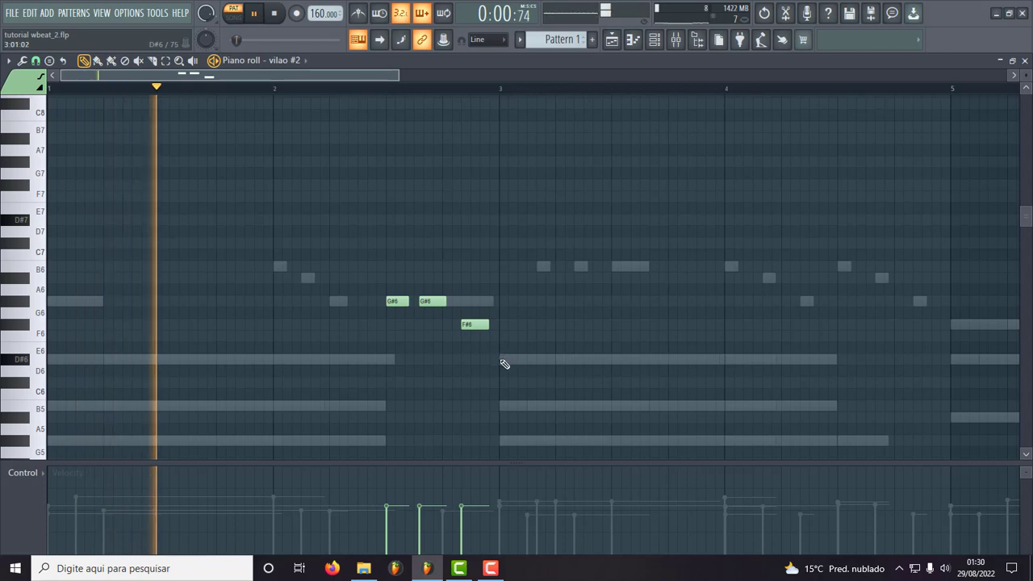
pyautogui.click(502, 360)
pyautogui.moveTo(525, 361); pyautogui.dragTo(598, 360)
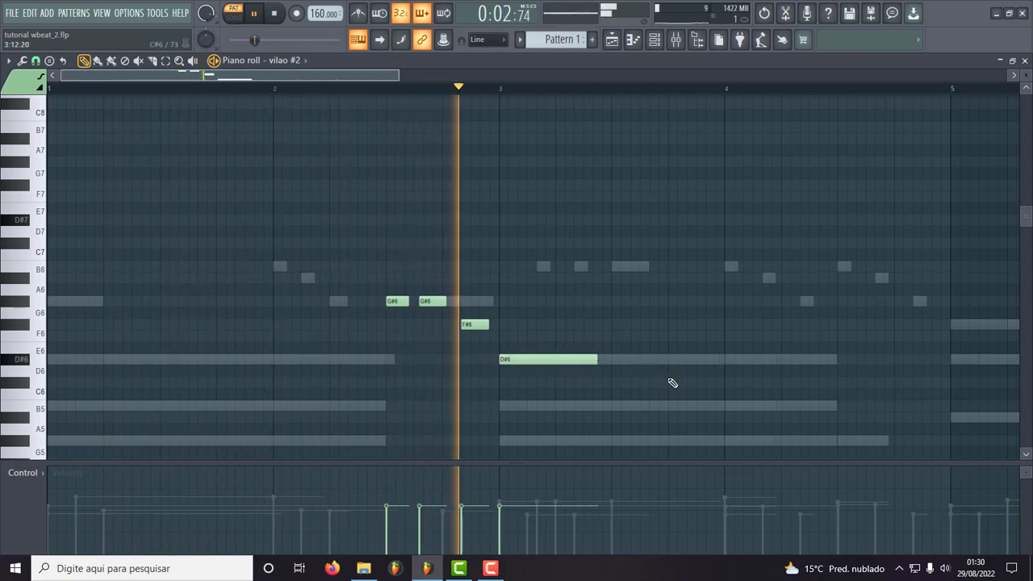
pyautogui.press('space')
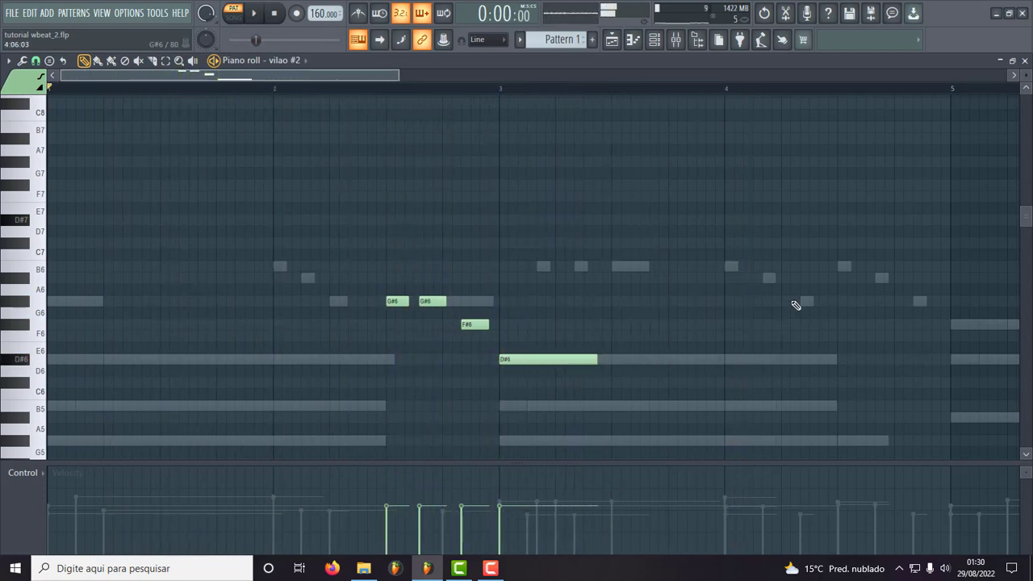
# - Copy the four-note phrase of G#6, G#6, F#6 and D#6 to the start of bar 4 and play it back
pyautogui.click(729, 268)
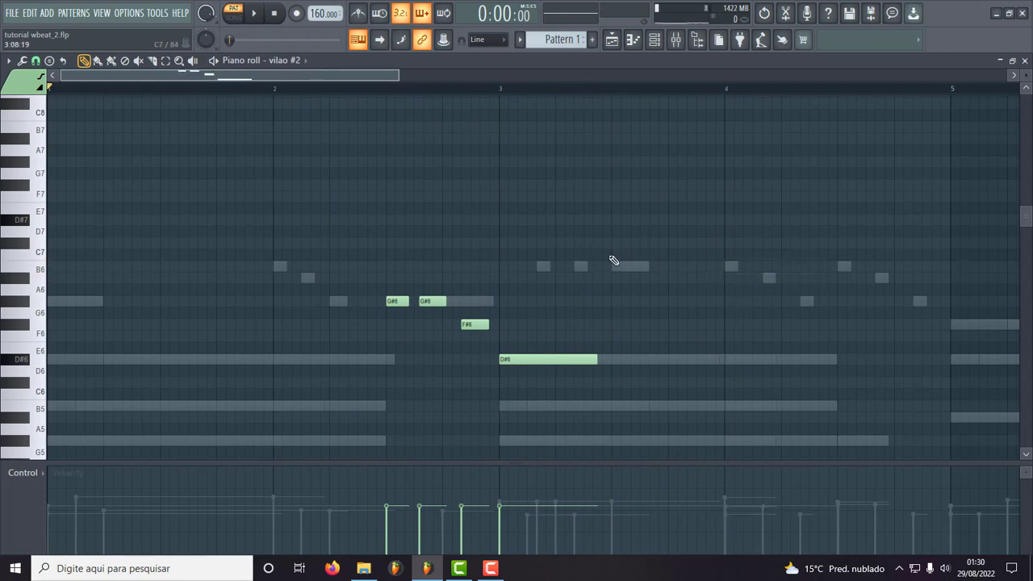
pyautogui.moveTo(611, 261); pyautogui.dragTo(382, 406)
pyautogui.moveTo(391, 301); pyautogui.dragTo(734, 302)
pyautogui.press('space')
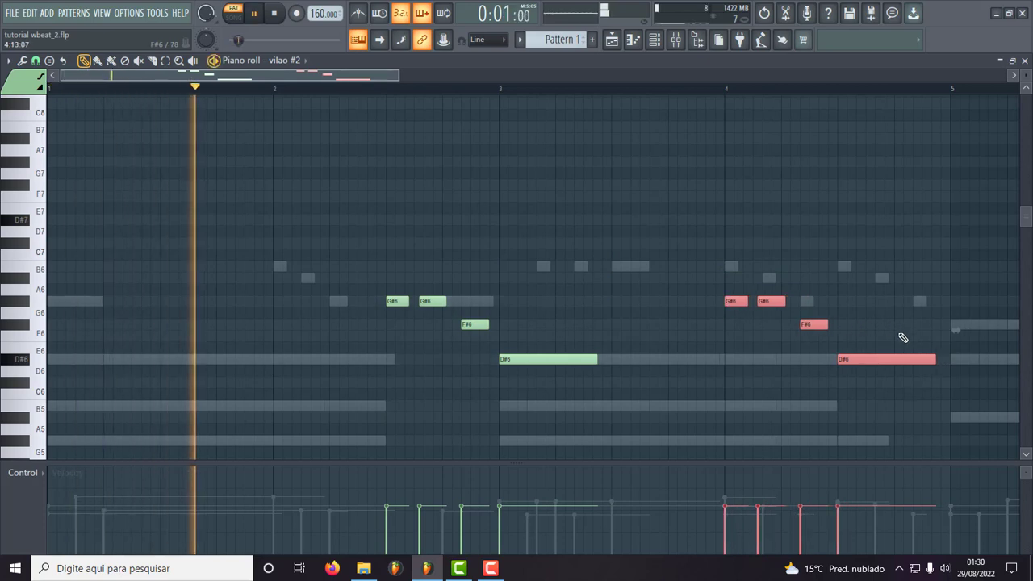
# - Delete the copied D#6 in bar 4 and duplicate the G#6, G#6, F#6 figure into the second half of the bar
pyautogui.rightClick(904, 361)
pyautogui.moveTo(884, 274); pyautogui.dragTo(699, 353)
pyautogui.moveTo(731, 303); pyautogui.dragTo(842, 304)
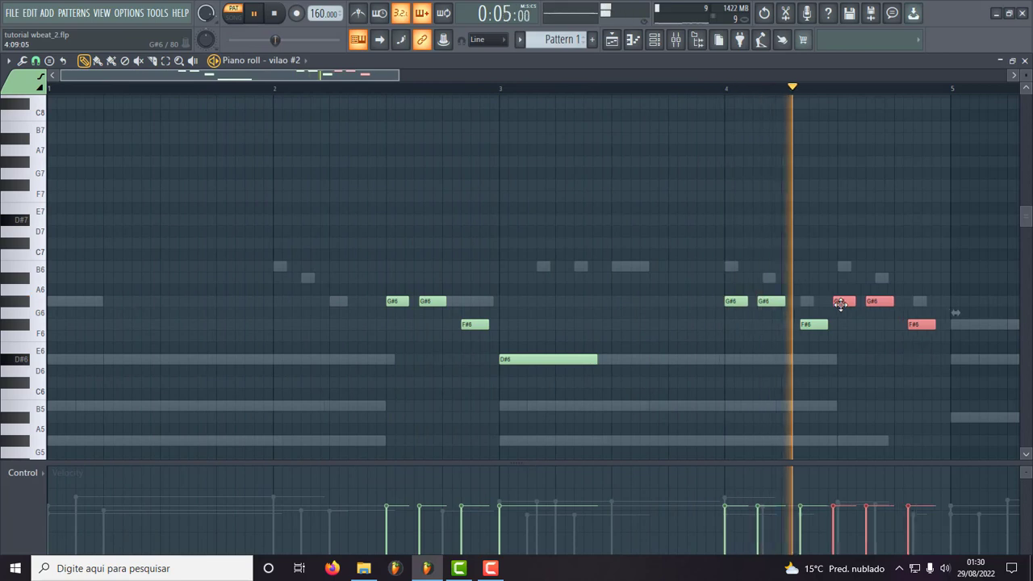
pyautogui.press('space')
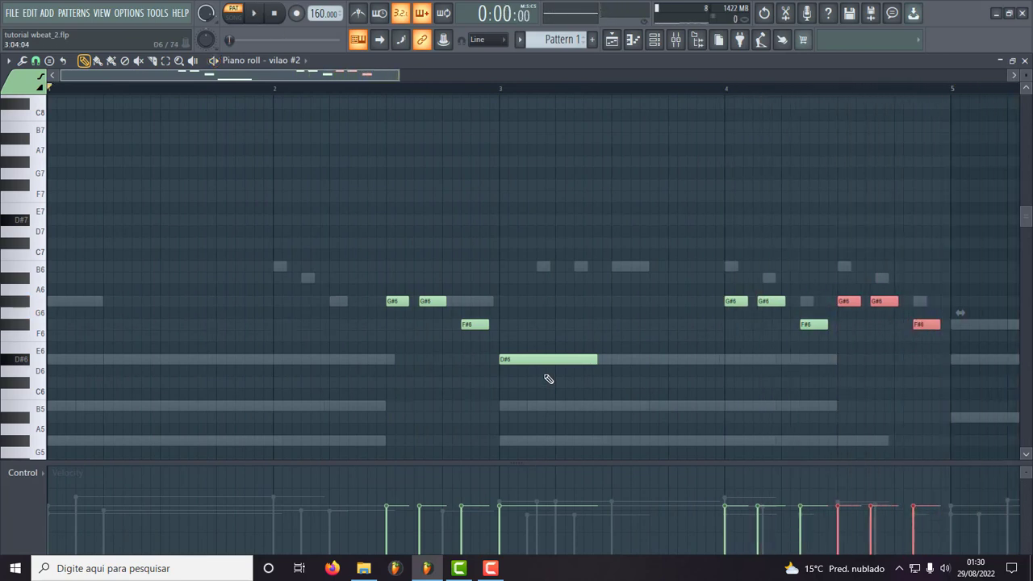
pyautogui.click(558, 363)
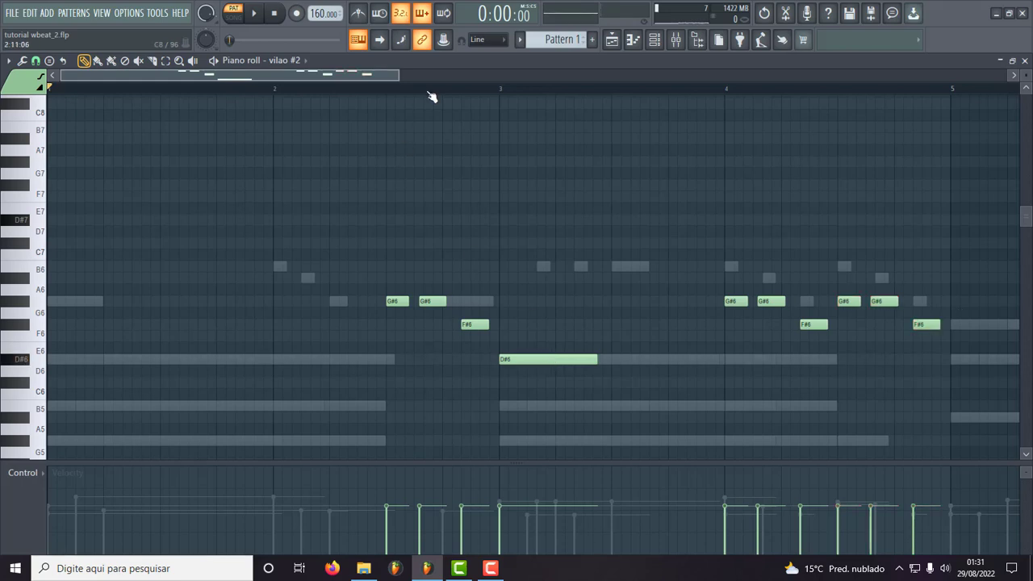
# - Place a long note near the start of bar 5, lower it to A#5, and listen to the melody
pyautogui.moveTo(404, 73); pyautogui.dragTo(555, 75)
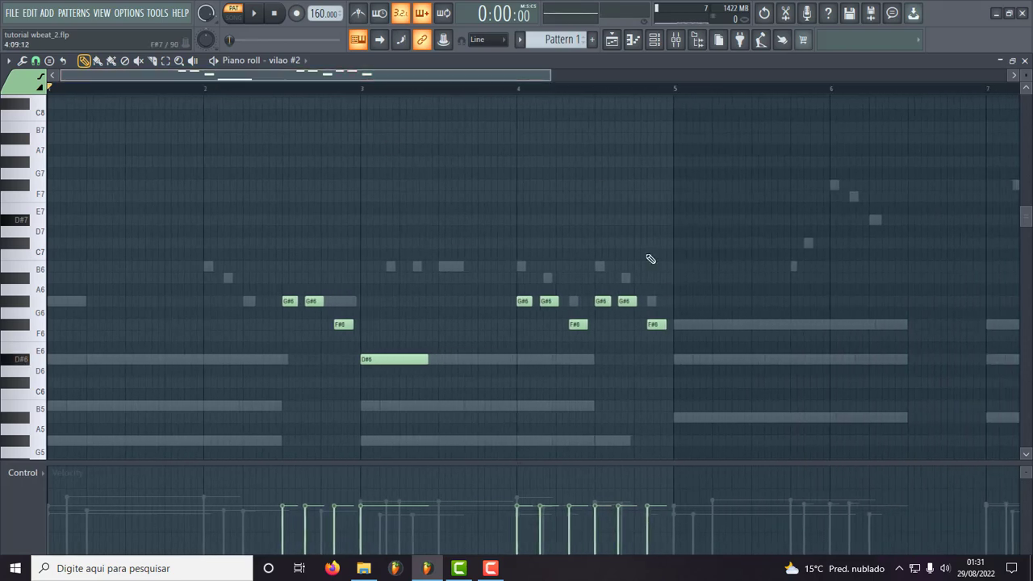
pyautogui.click(677, 362)
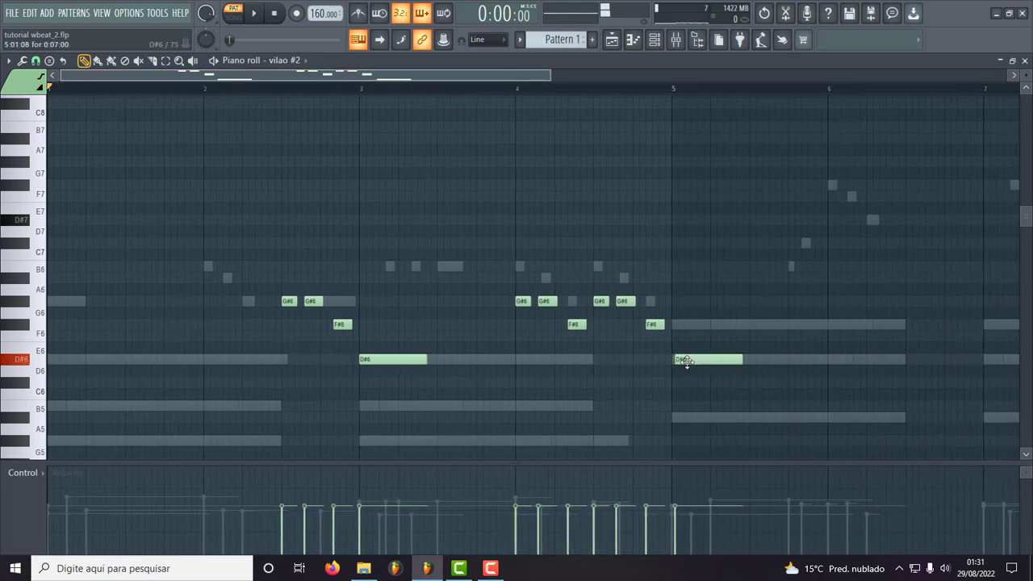
pyautogui.moveTo(685, 374); pyautogui.dragTo(687, 422)
pyautogui.press('space')
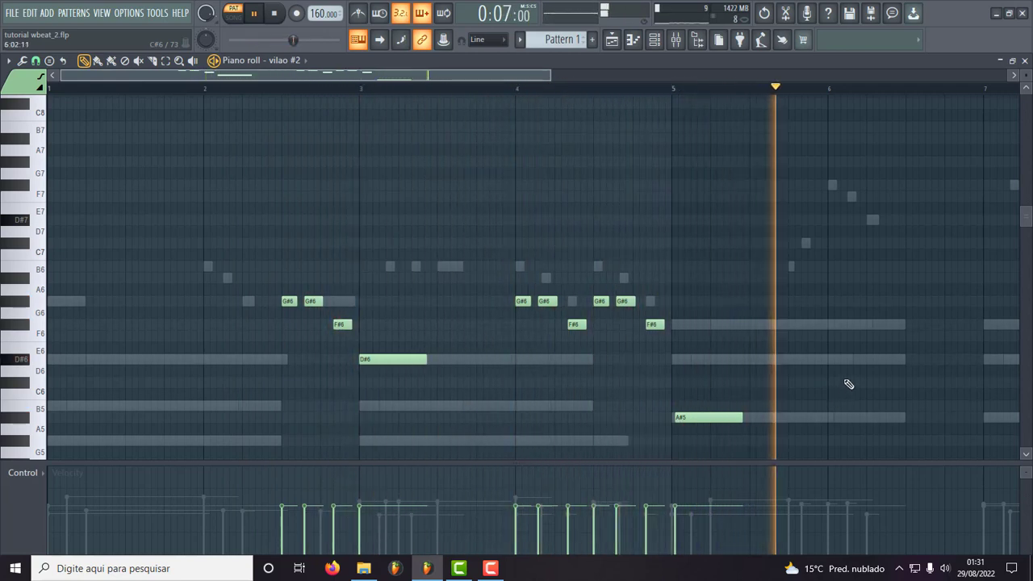
pyautogui.press('space')
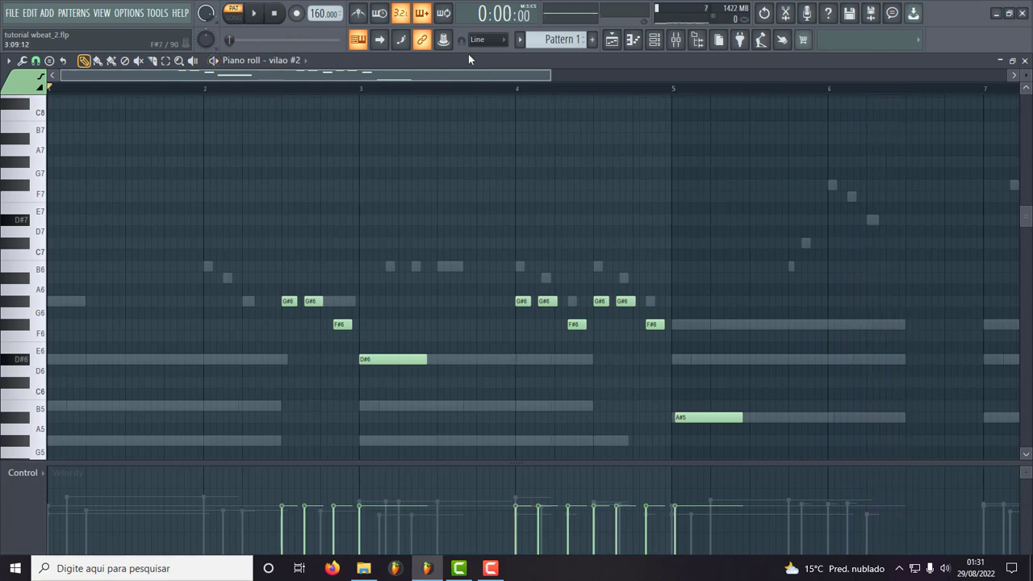
# - Switch the piano roll to the harp channel, add an F#6 note at the end of bar 4 and play it back
pyautogui.click(308, 61)
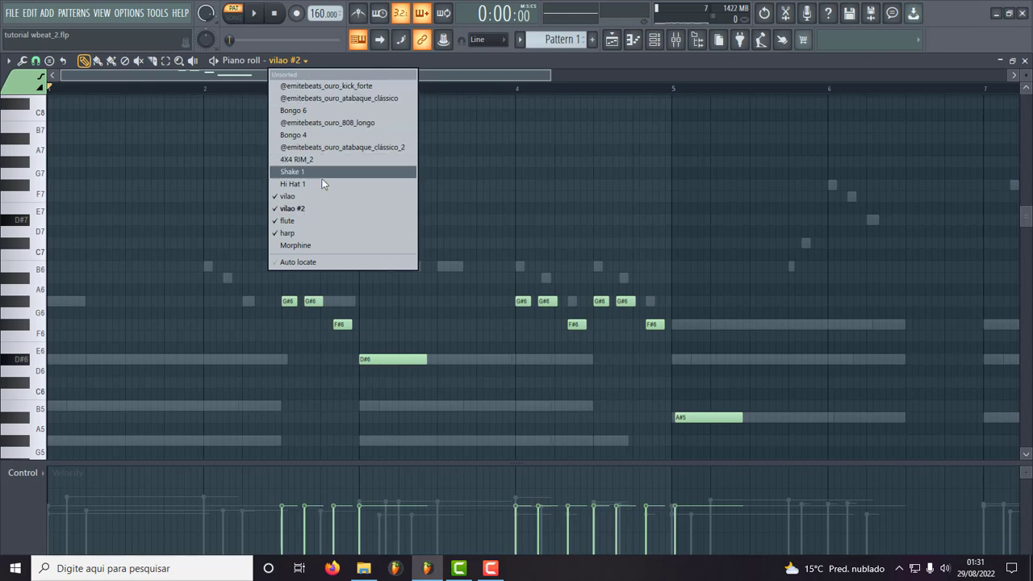
pyautogui.click(316, 232)
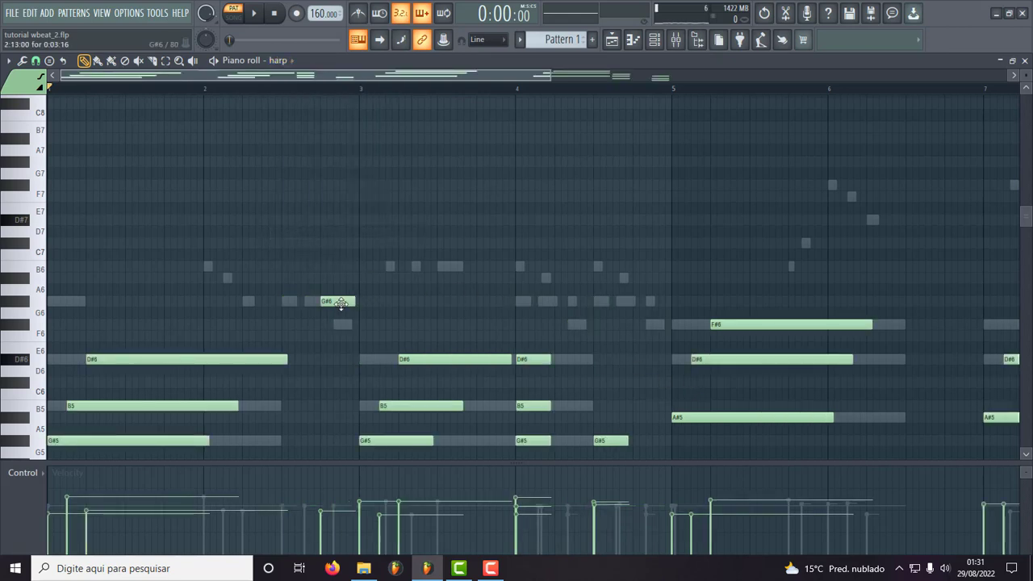
pyautogui.click(641, 326)
pyautogui.press('space')
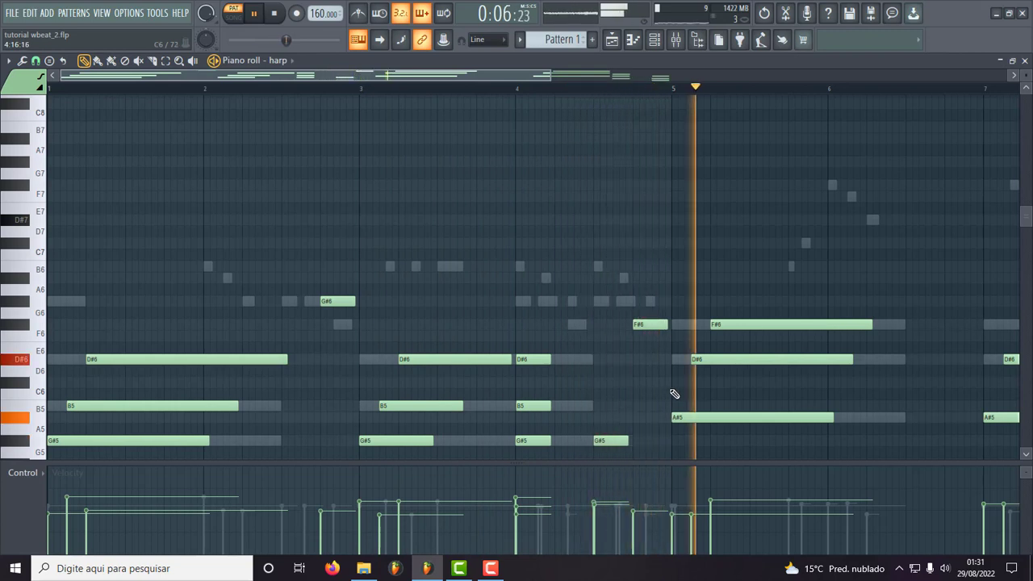
# - Add F#6 harp notes at the ends of bars 6 and 8, checking the part by playback
pyautogui.moveTo(550, 76); pyautogui.dragTo(669, 87)
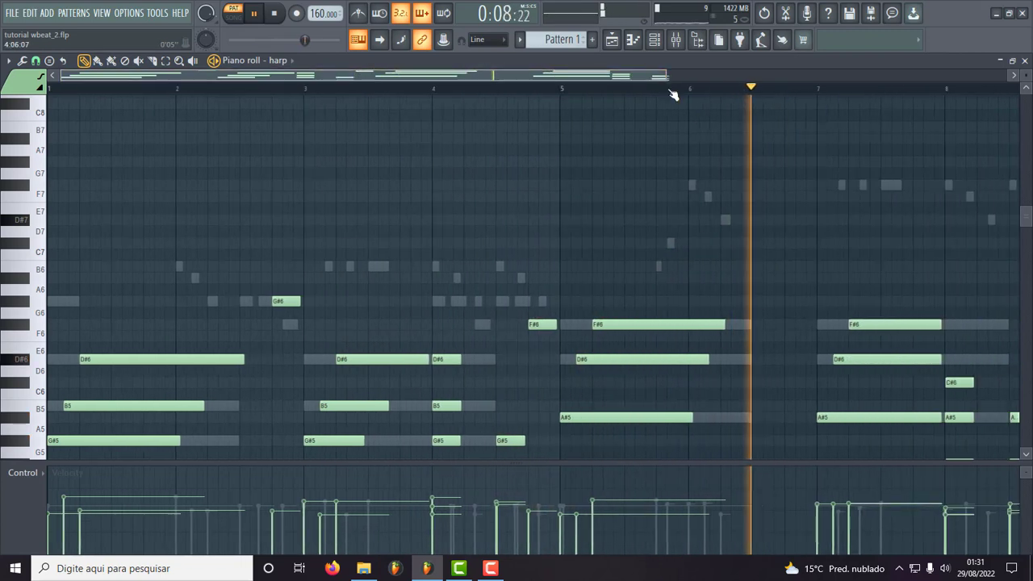
pyautogui.press('space')
pyautogui.press('space')
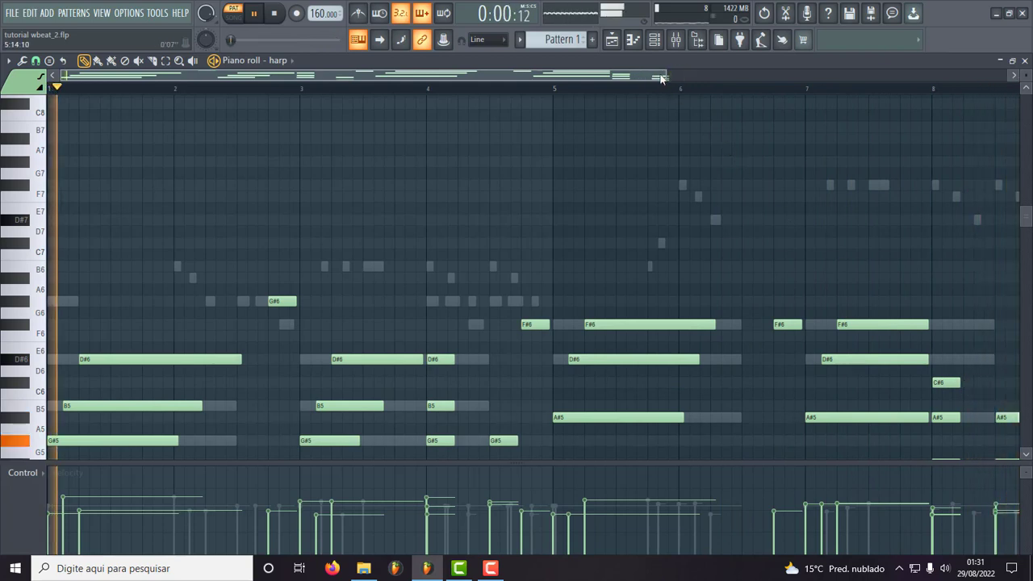
pyautogui.moveTo(669, 75); pyautogui.dragTo(835, 106)
pyautogui.press('space')
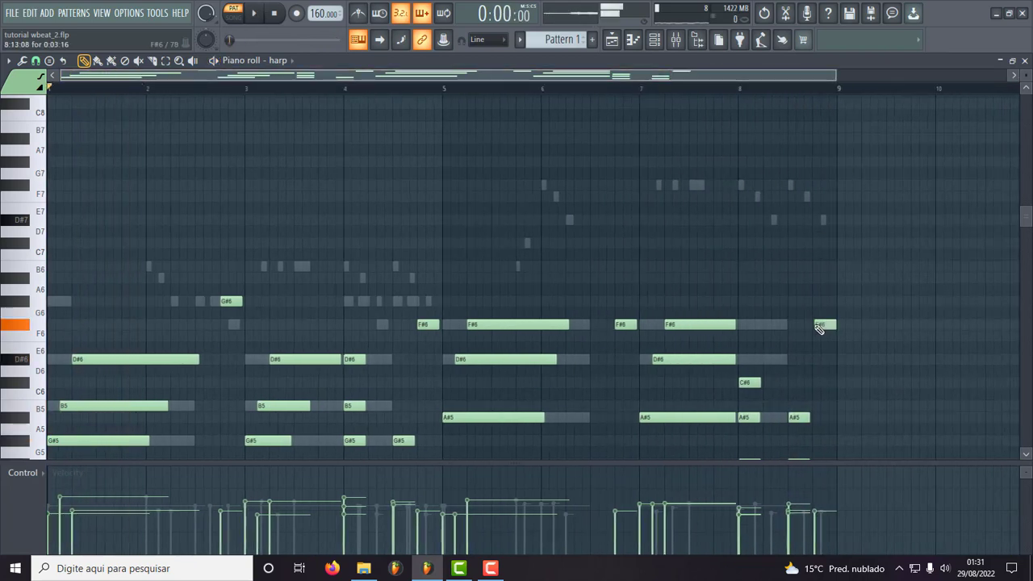
# - Try the harp's closing note in bar 8 at G#6, settle it on D#6, and listen to the loop
pyautogui.moveTo(823, 321)
pyautogui.mouseDown()
pyautogui.moveTo(820, 291)
pyautogui.moveTo(820, 303)
pyautogui.mouseUp()
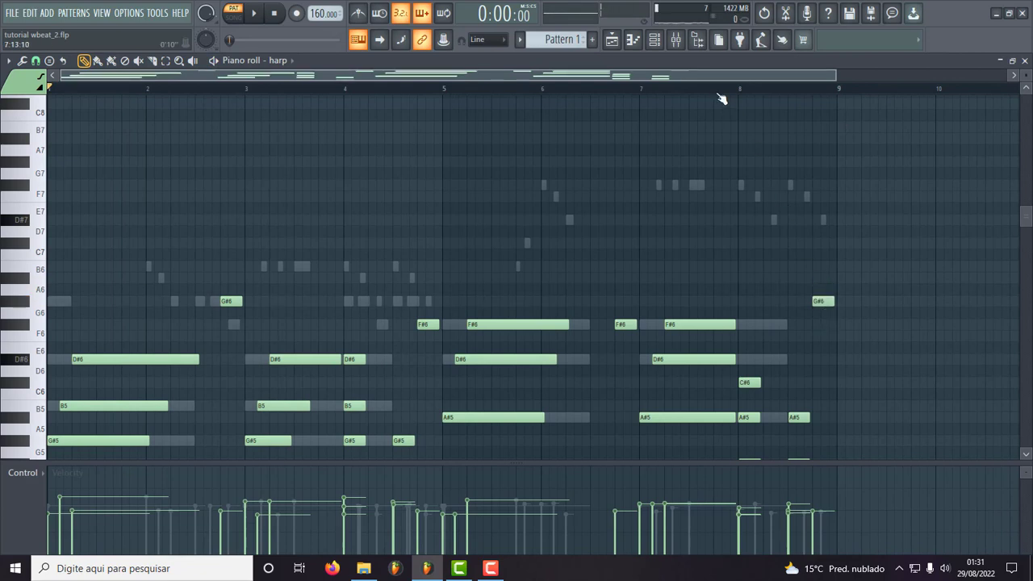
pyautogui.press('space')
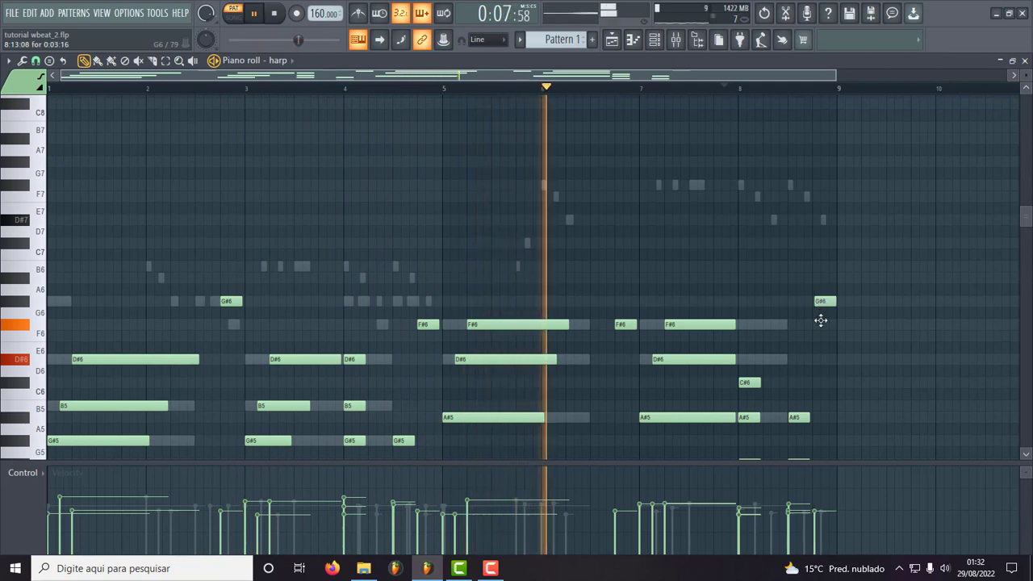
pyautogui.moveTo(821, 302); pyautogui.dragTo(820, 361)
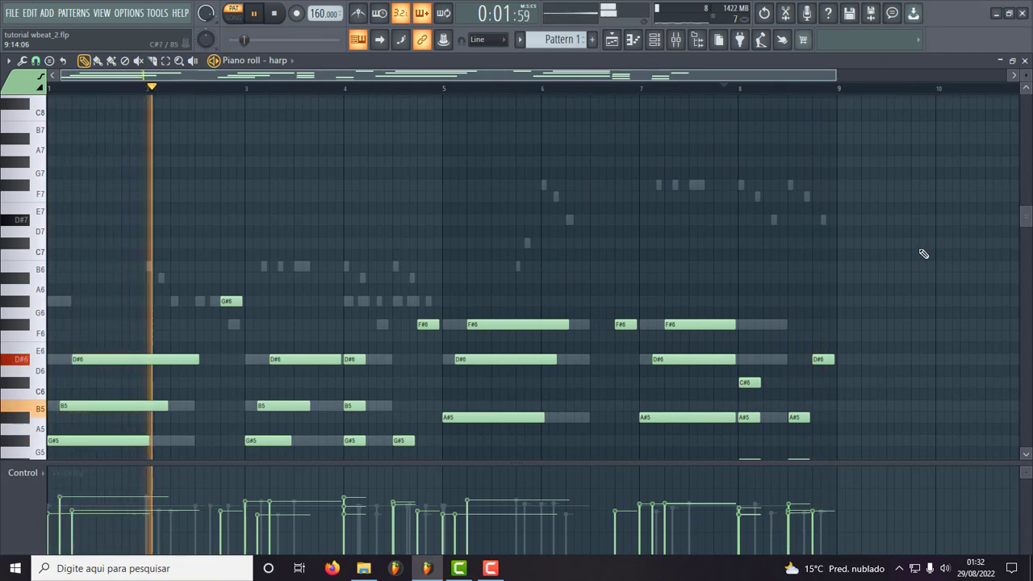
pyautogui.press('space')
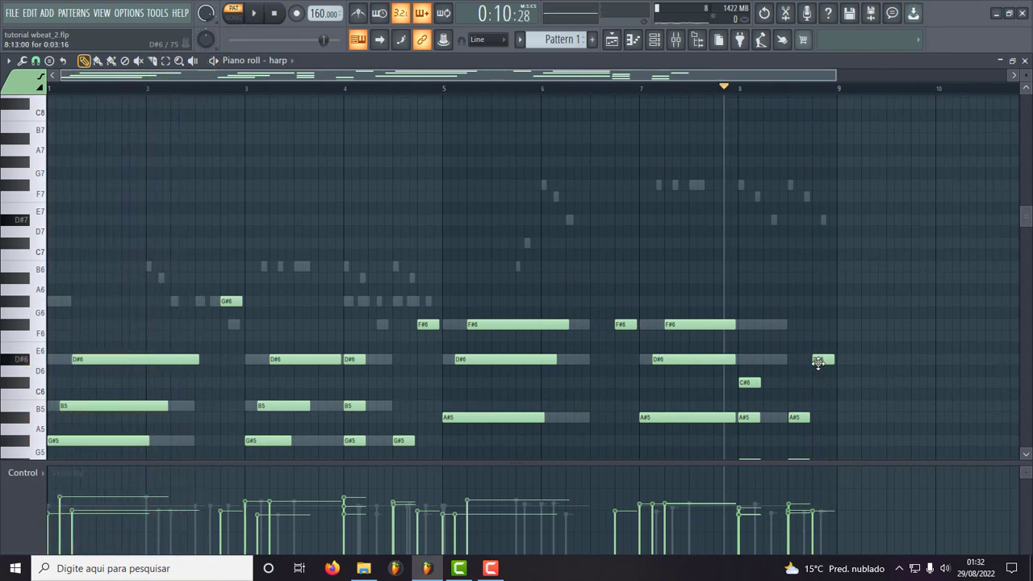
# - Try the harp's closing note in bar 8 at D#7, C#7 and B6, settle it on A#6, and listen to the result
pyautogui.moveTo(879, 344); pyautogui.dragTo(807, 385)
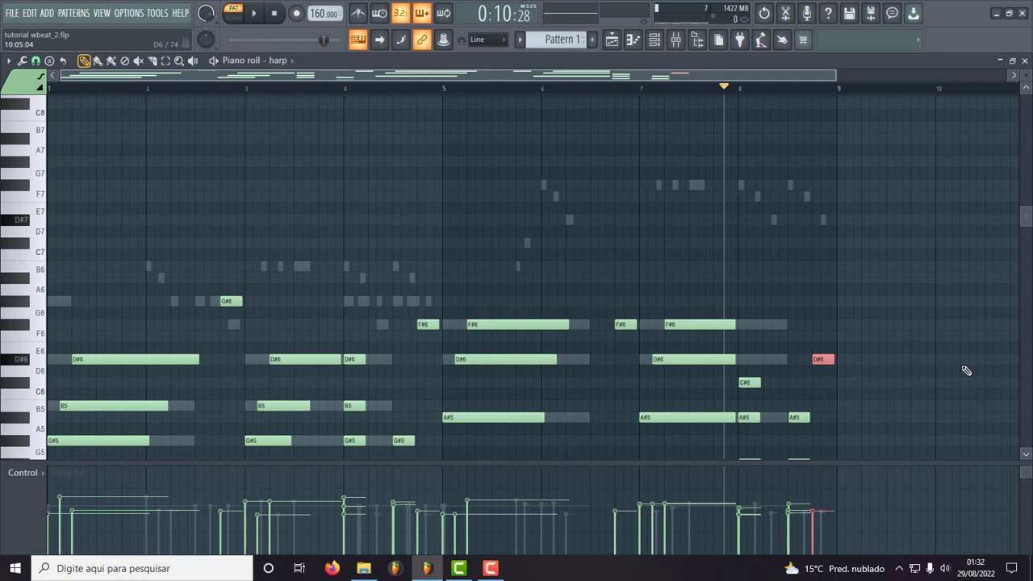
pyautogui.hotkey('ctrl', 'Up')
pyautogui.press('space')
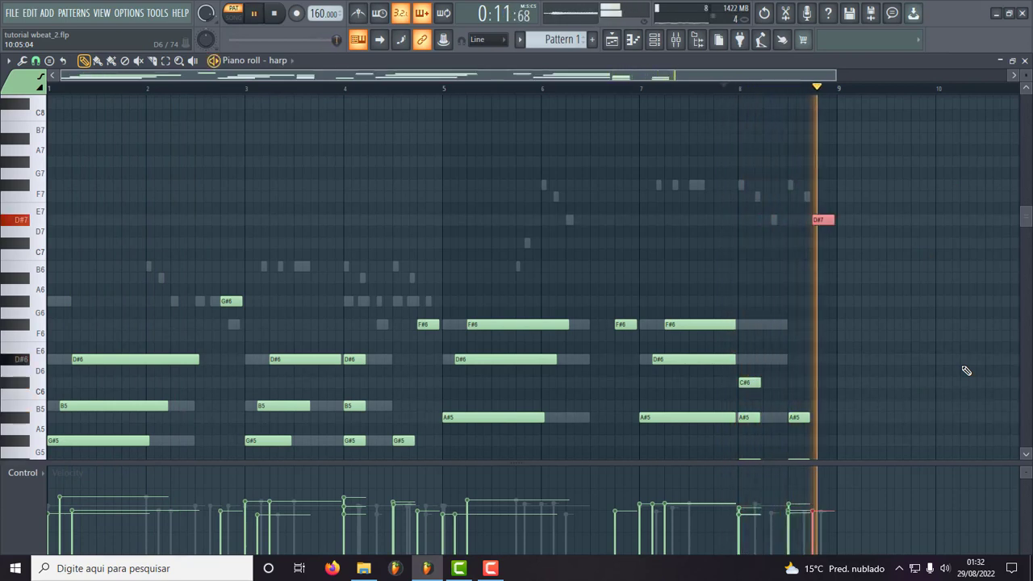
pyautogui.press('space')
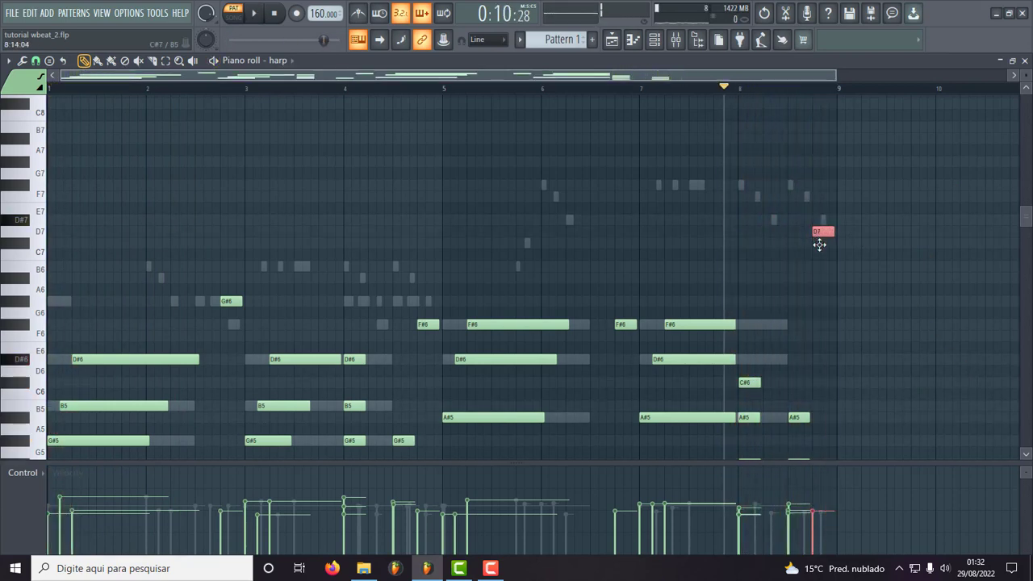
pyautogui.press('space')
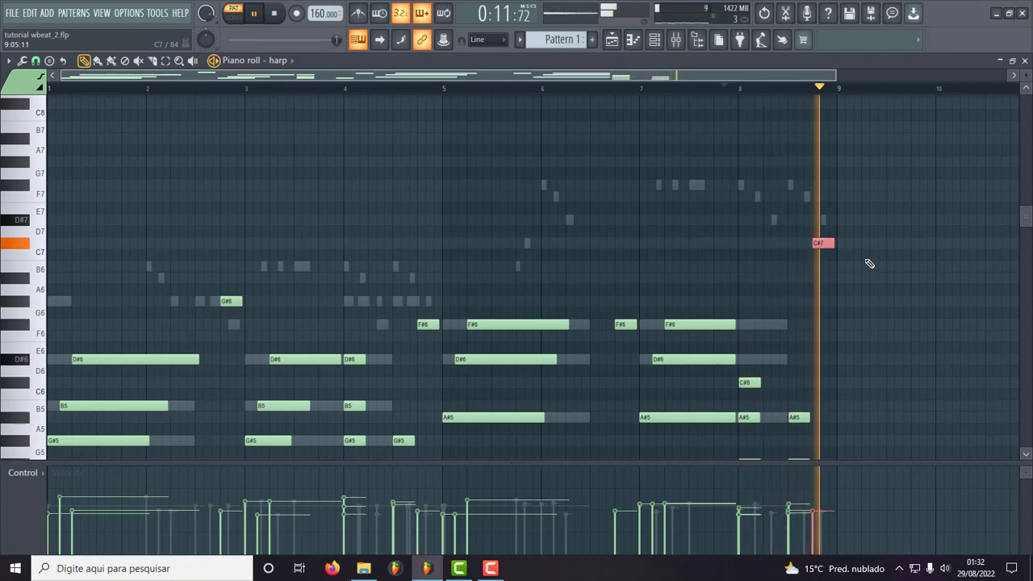
pyautogui.moveTo(831, 244); pyautogui.dragTo(829, 269)
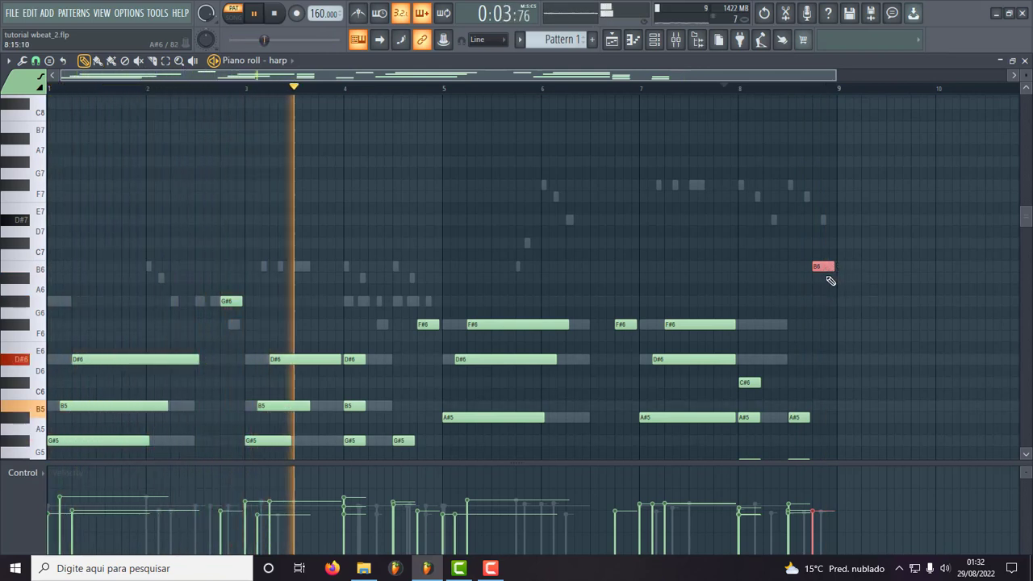
pyautogui.press('space')
pyautogui.moveTo(821, 269); pyautogui.dragTo(823, 282)
pyautogui.press('space')
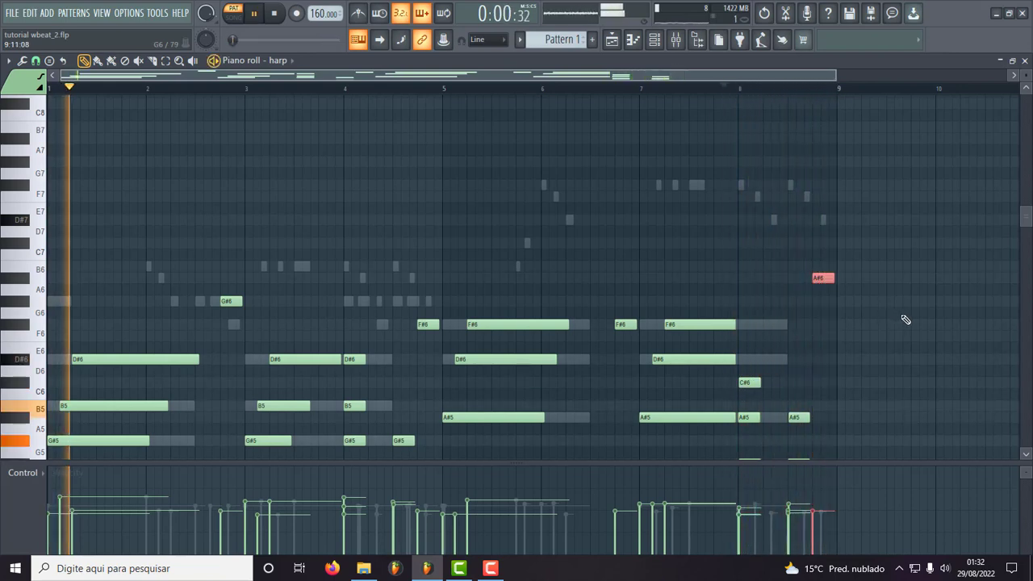
pyautogui.press('space')
# - Switch the piano roll to the vilao #2 channel and listen to its melody against the other parts through bars 3 to 6
pyautogui.click(1025, 62)
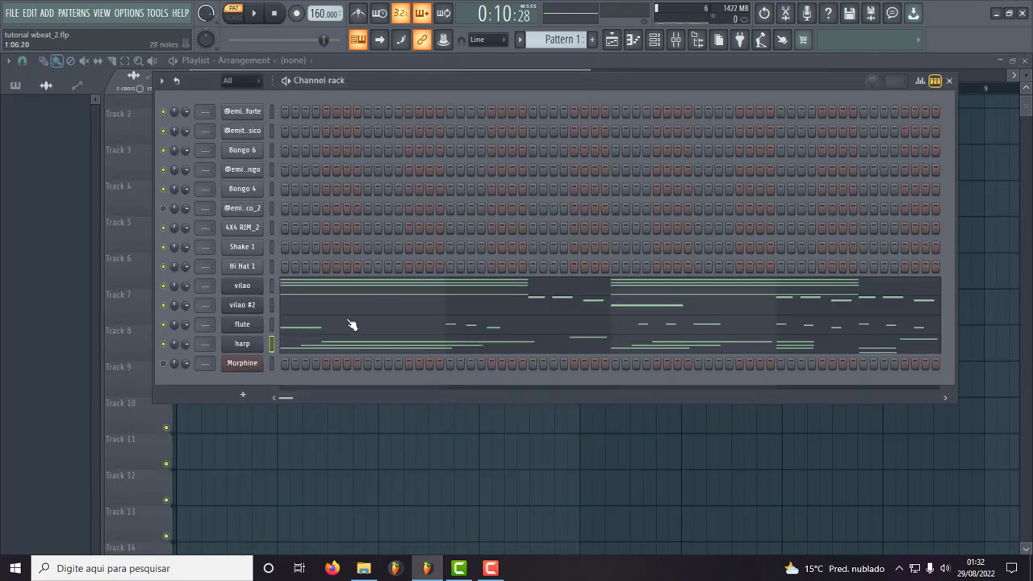
pyautogui.click(364, 312)
pyautogui.moveTo(726, 88); pyautogui.dragTo(685, 87)
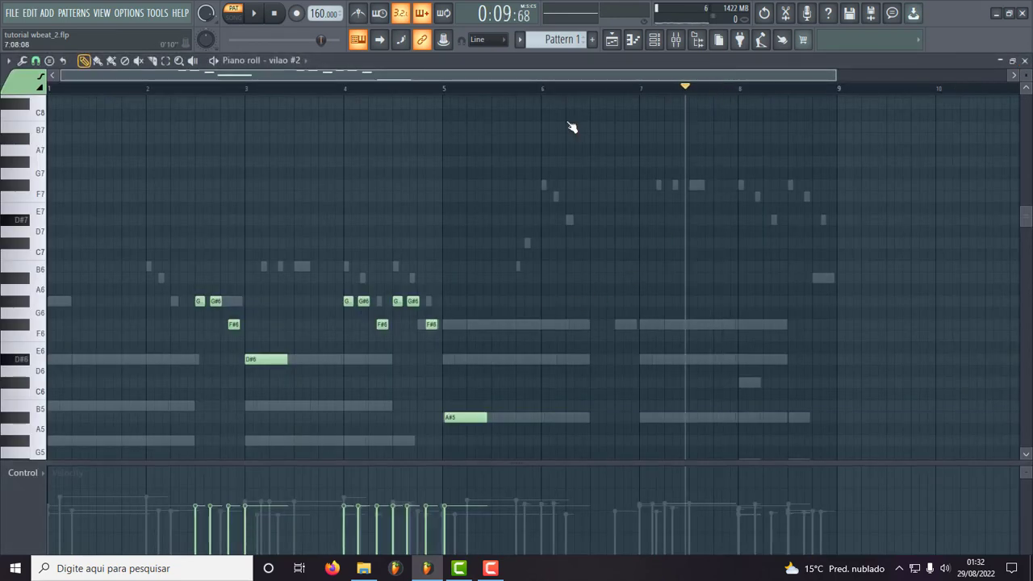
pyautogui.press('space')
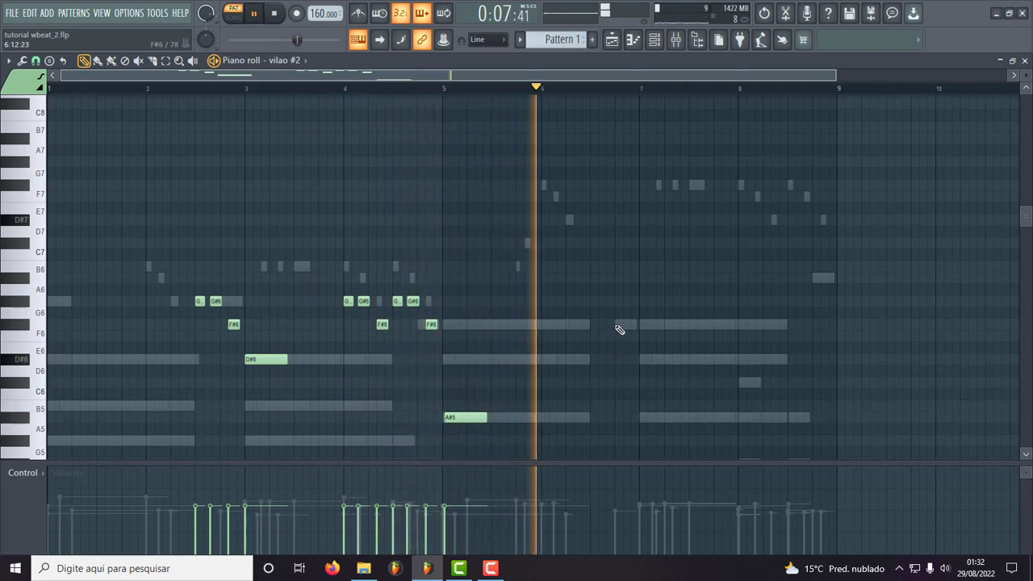
pyautogui.press('space')
pyautogui.click(566, 269)
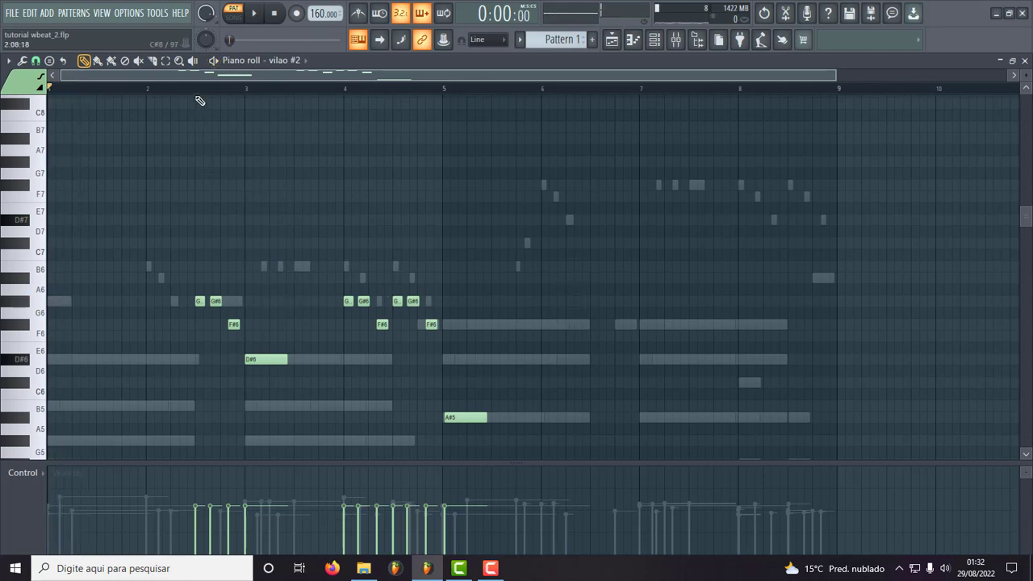
pyautogui.press('space')
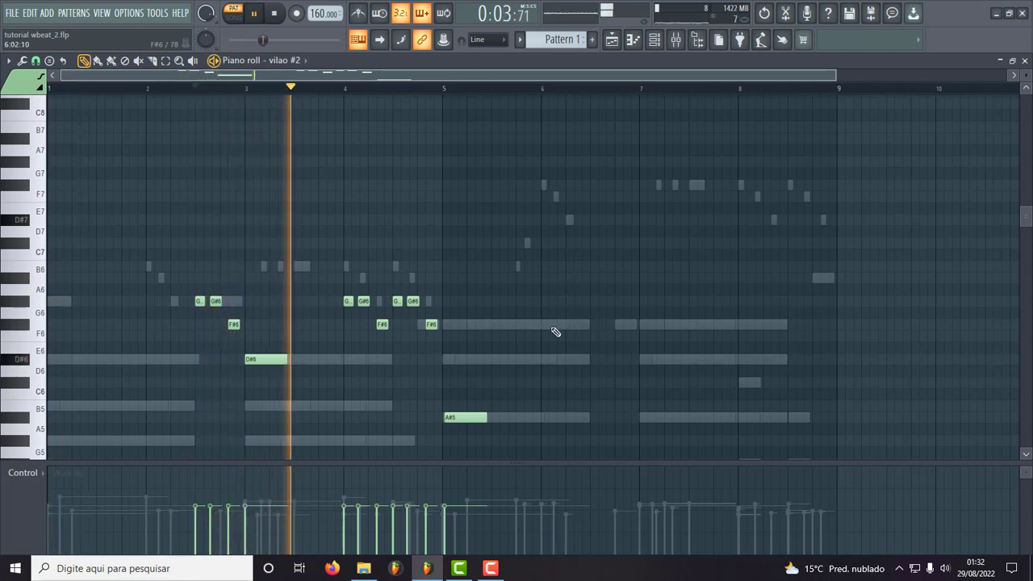
pyautogui.scroll(3, 551, 94)
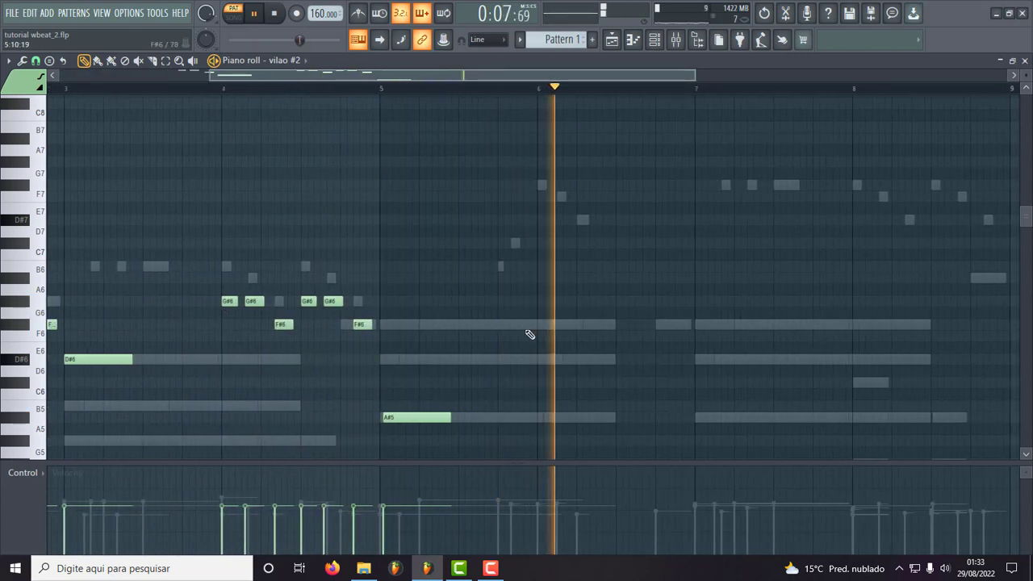
pyautogui.press('space')
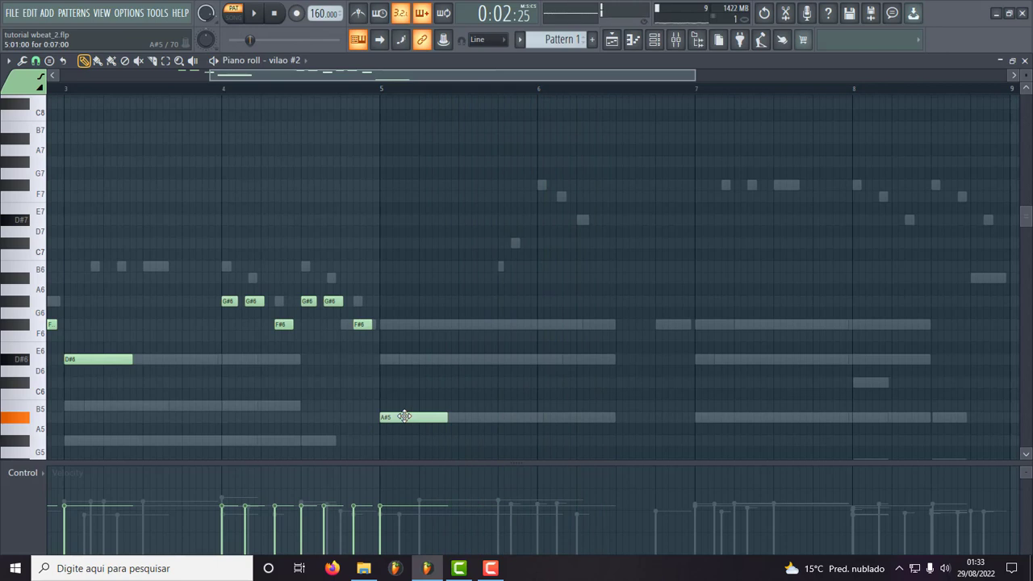
# - Raise the long vilao #2 note at the start of bar 5 to D#6 and play back the melody
pyautogui.moveTo(405, 413); pyautogui.dragTo(406, 351)
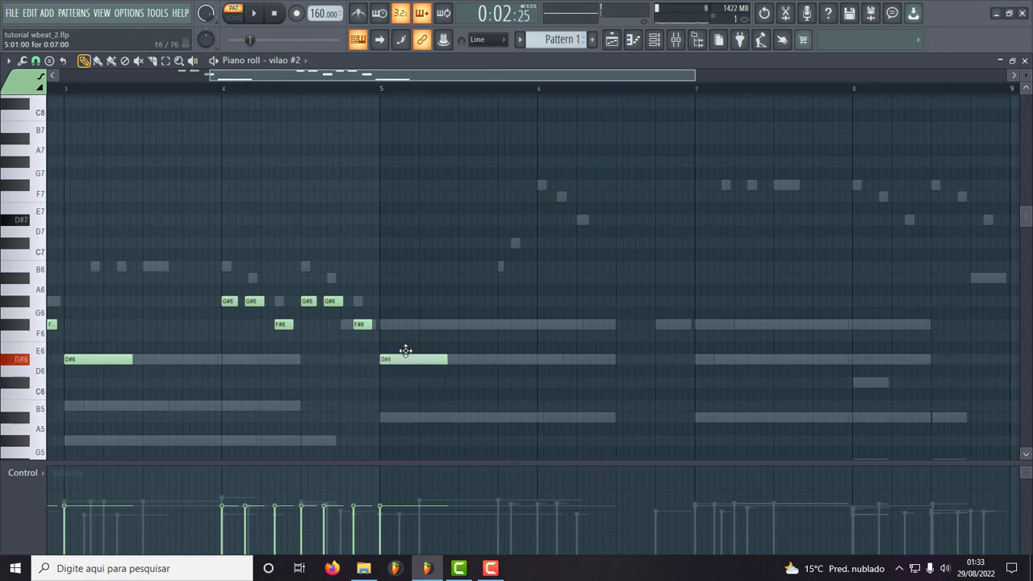
pyautogui.press('space')
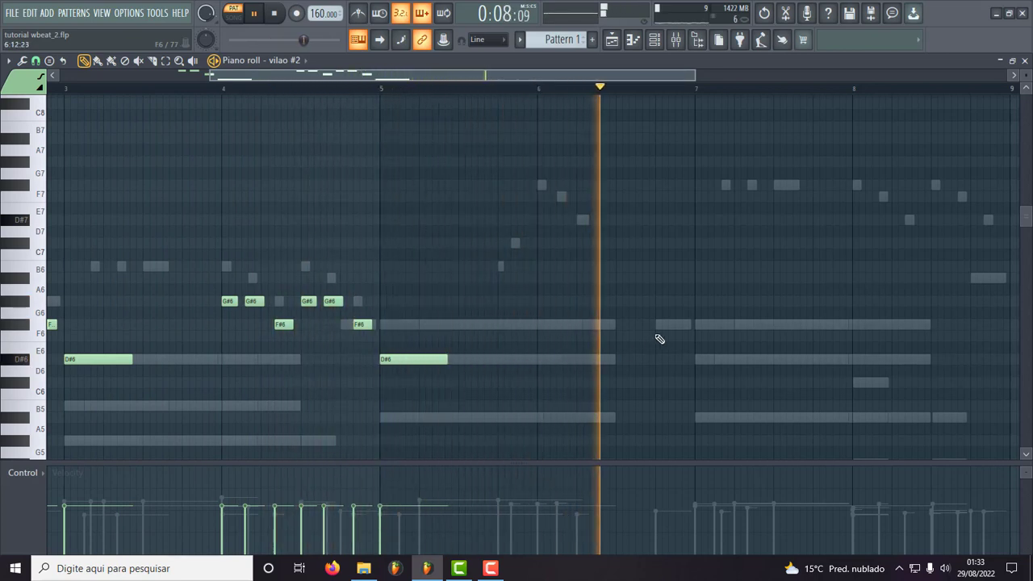
pyautogui.press('space')
pyautogui.moveTo(627, 242); pyautogui.dragTo(623, 326)
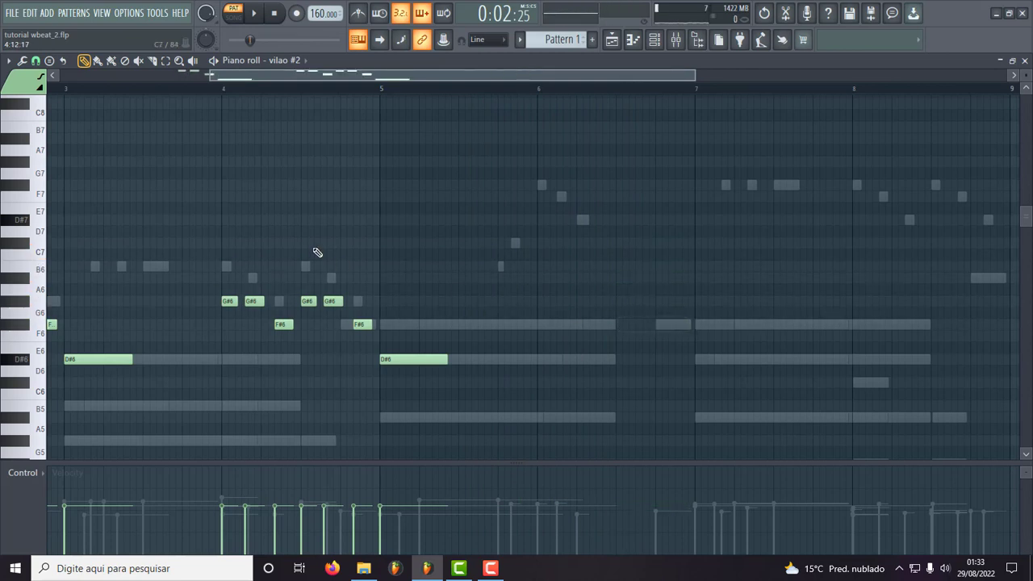
# - Copy the four-note vilao #2 phrase ending in bar 5 so it runs from mid-bar 6 into bar 7, transposed down two semitones
pyautogui.moveTo(421, 249); pyautogui.dragTo(227, 379)
pyautogui.moveTo(224, 305); pyautogui.dragTo(541, 309)
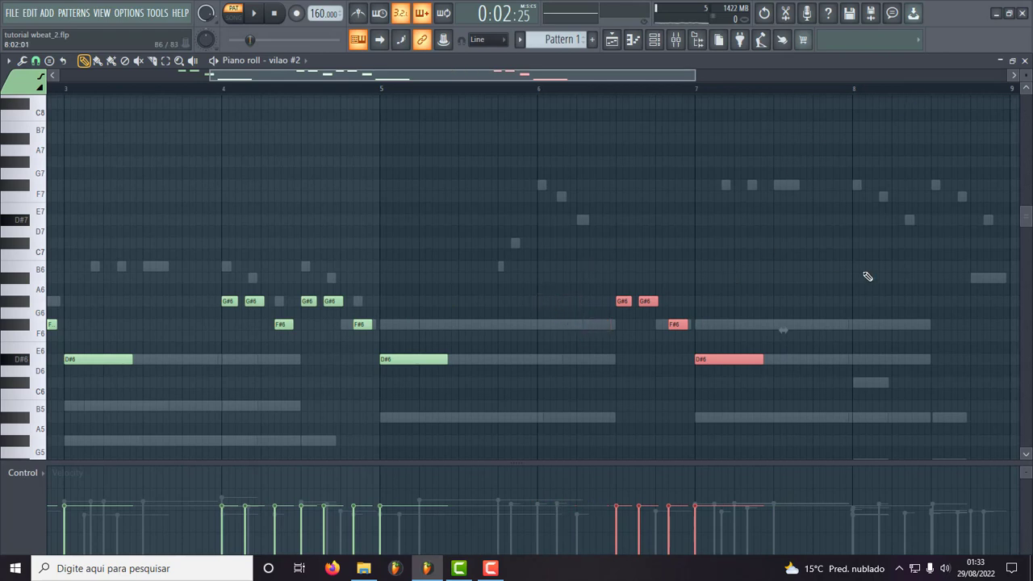
pyautogui.hotkey('shift', 'Down')
pyautogui.hotkey('shift', 'Down')
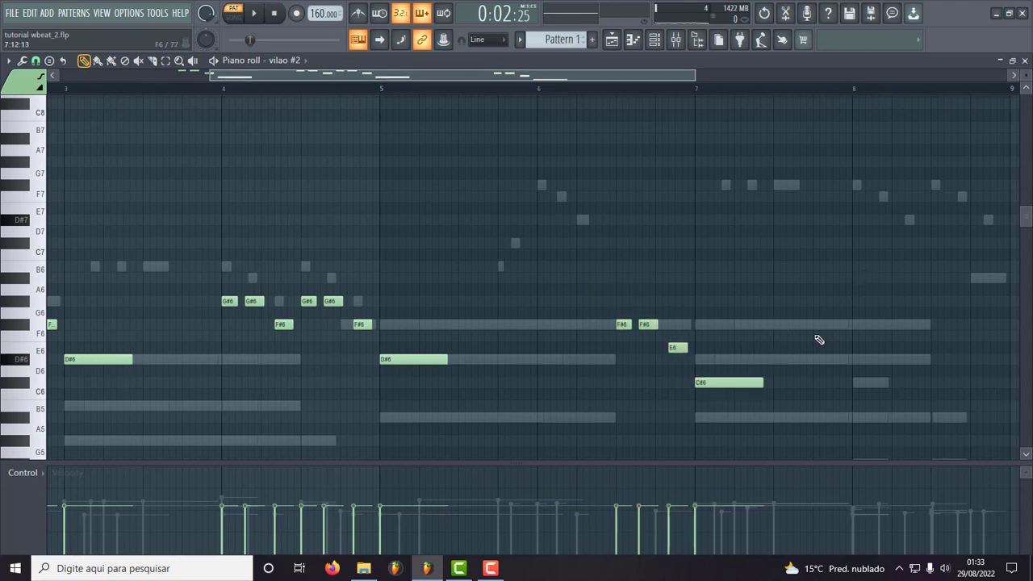
# - Raise the last two notes of the copied phrase to F6 and D#6, and listen to the passage
pyautogui.moveTo(815, 333); pyautogui.dragTo(685, 402)
pyautogui.press('Up')
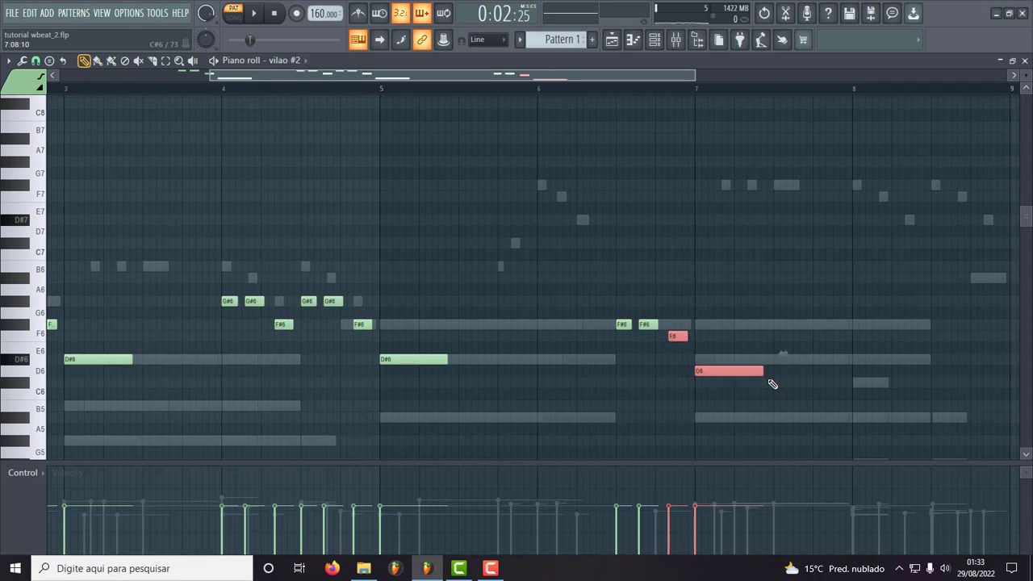
pyautogui.moveTo(801, 360); pyautogui.dragTo(722, 388)
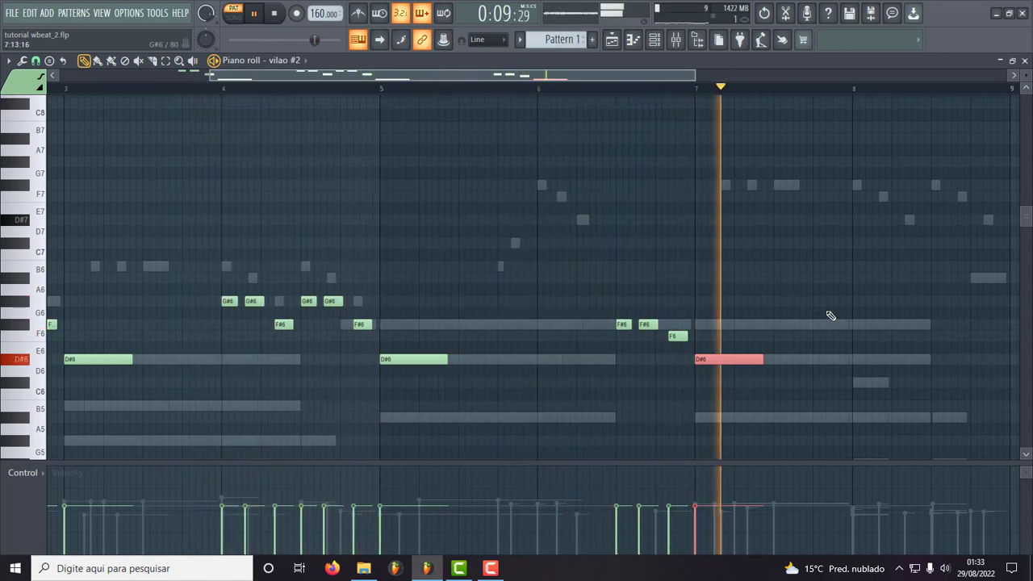
pyautogui.press('space')
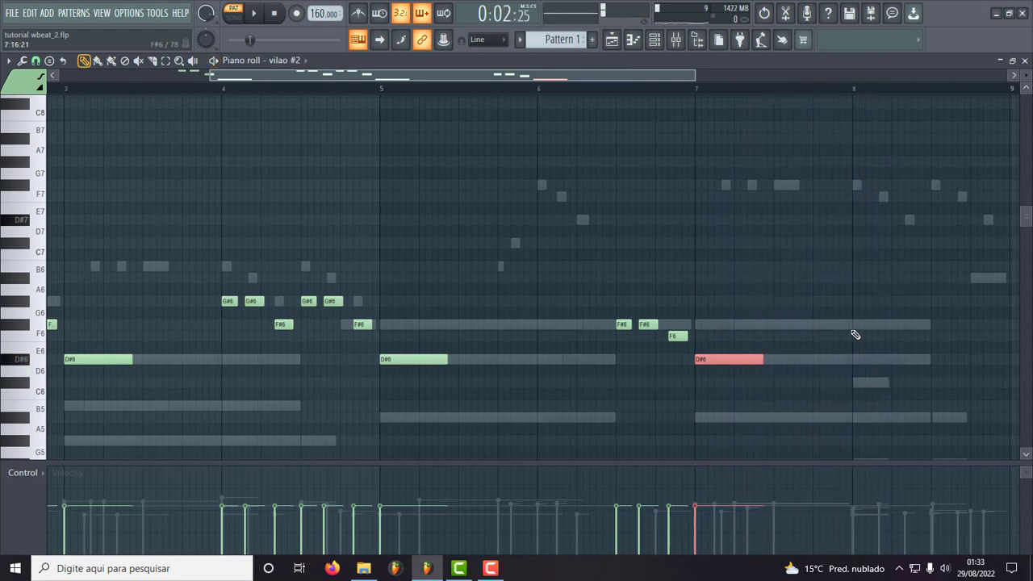
pyautogui.click(855, 326)
pyautogui.click(857, 326)
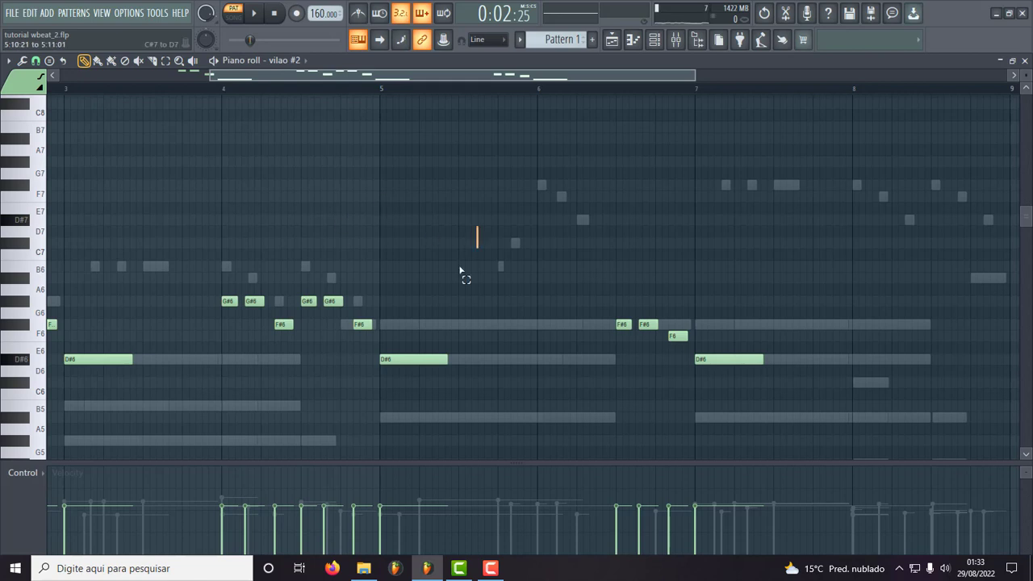
pyautogui.moveTo(459, 270); pyautogui.dragTo(221, 416)
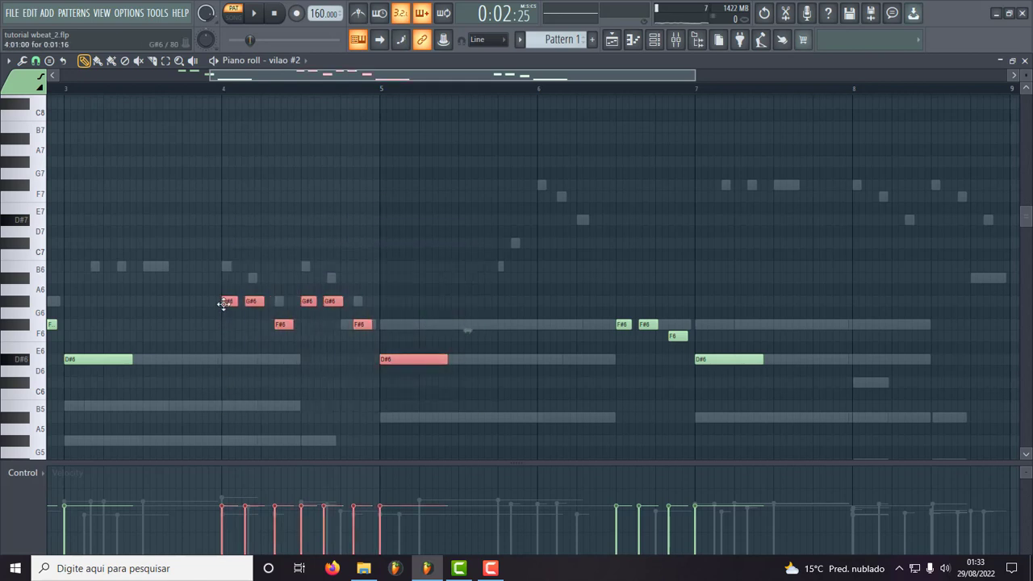
pyautogui.moveTo(224, 304); pyautogui.dragTo(808, 313)
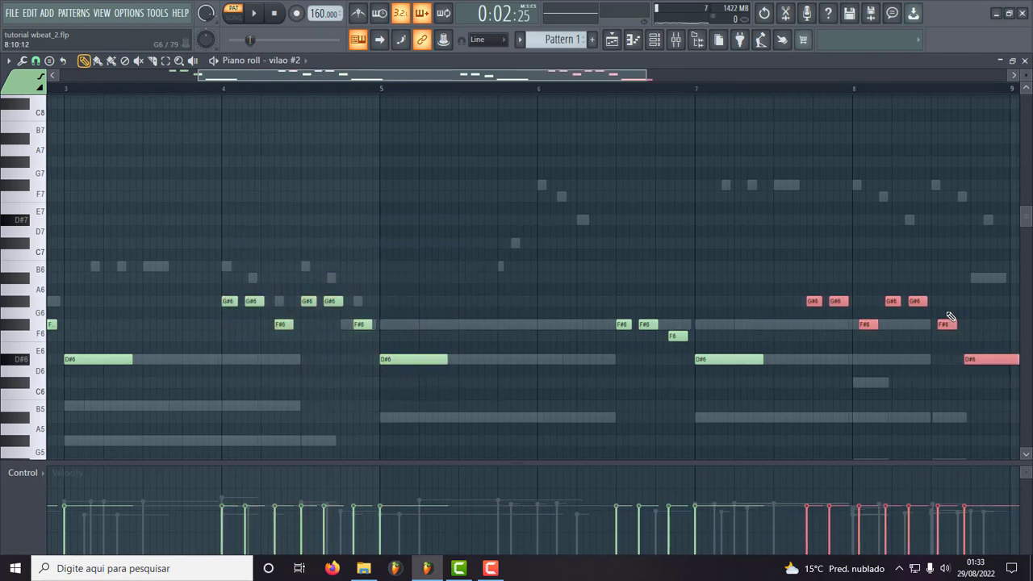
pyautogui.press('Delete')
# - Try a copy of the F#6, F#6, F6 notes at the start of bar 8, play it back, and delete the copy
pyautogui.moveTo(892, 273); pyautogui.dragTo(544, 467)
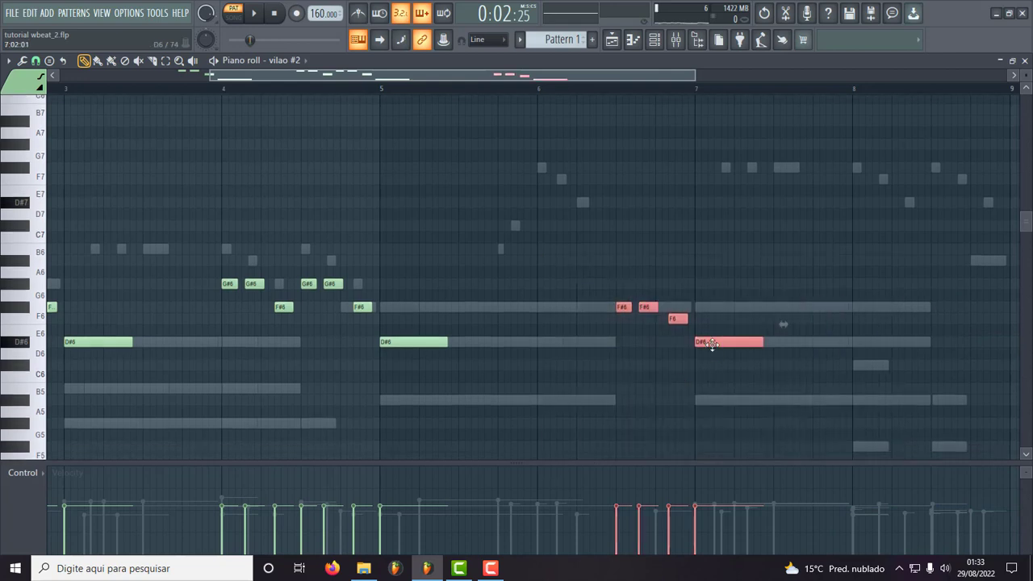
pyautogui.keyDown('ctrl'); pyautogui.click(738, 300); pyautogui.keyUp('ctrl')
pyautogui.moveTo(697, 256); pyautogui.dragTo(855, 312)
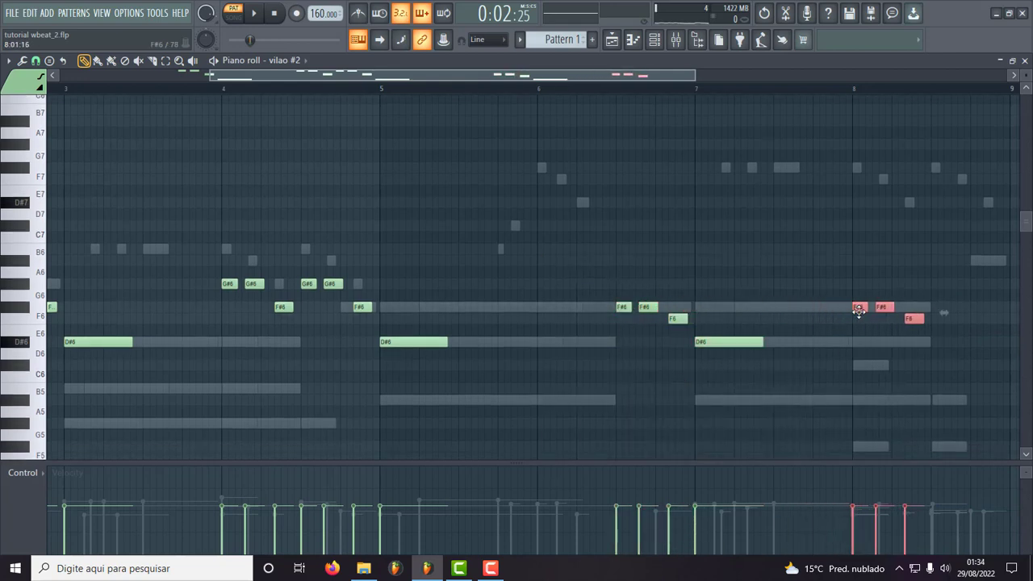
pyautogui.click(593, 89)
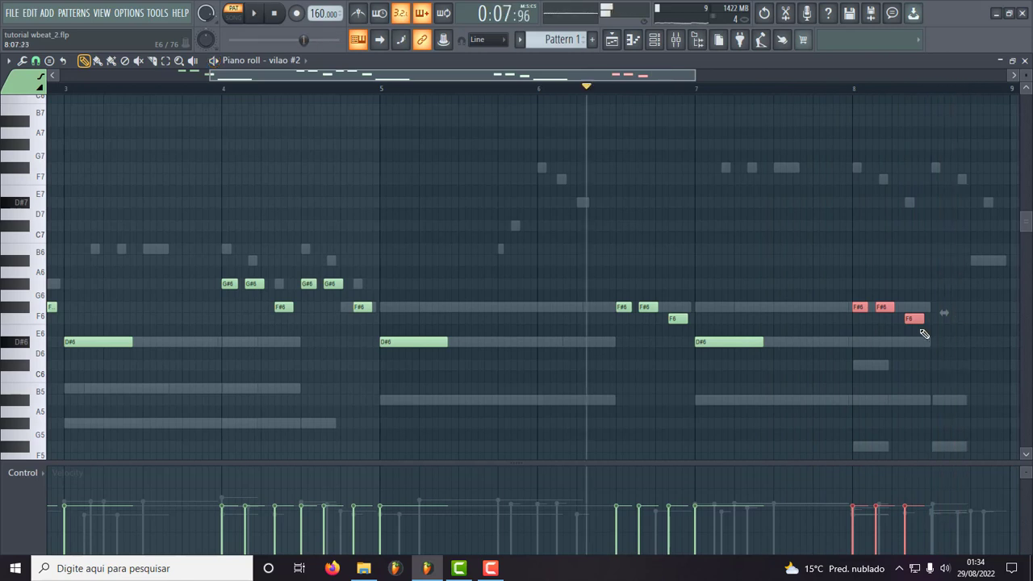
pyautogui.rightClick(912, 319)
pyautogui.rightClick(883, 307)
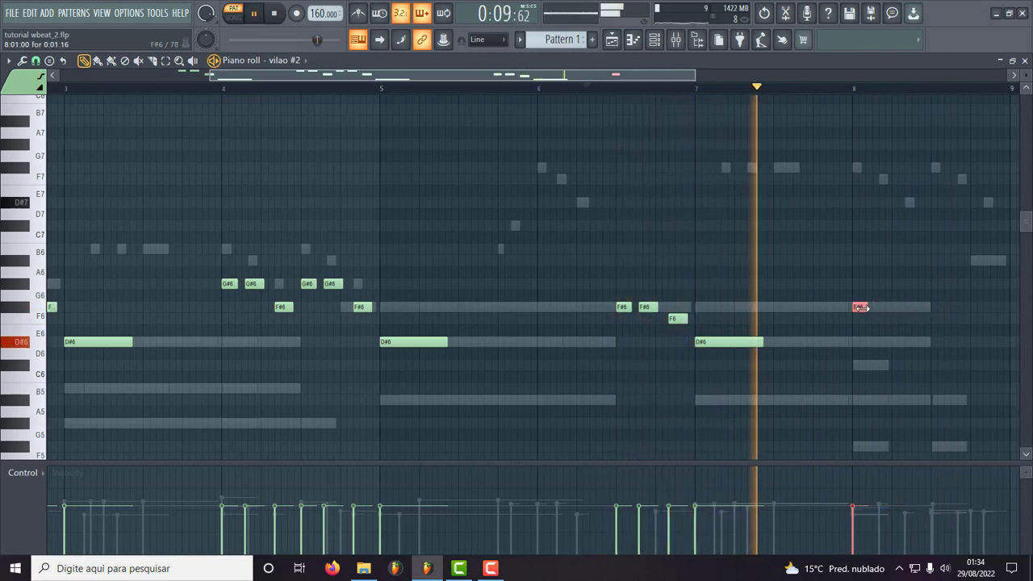
pyautogui.rightClick(860, 307)
pyautogui.press('space')
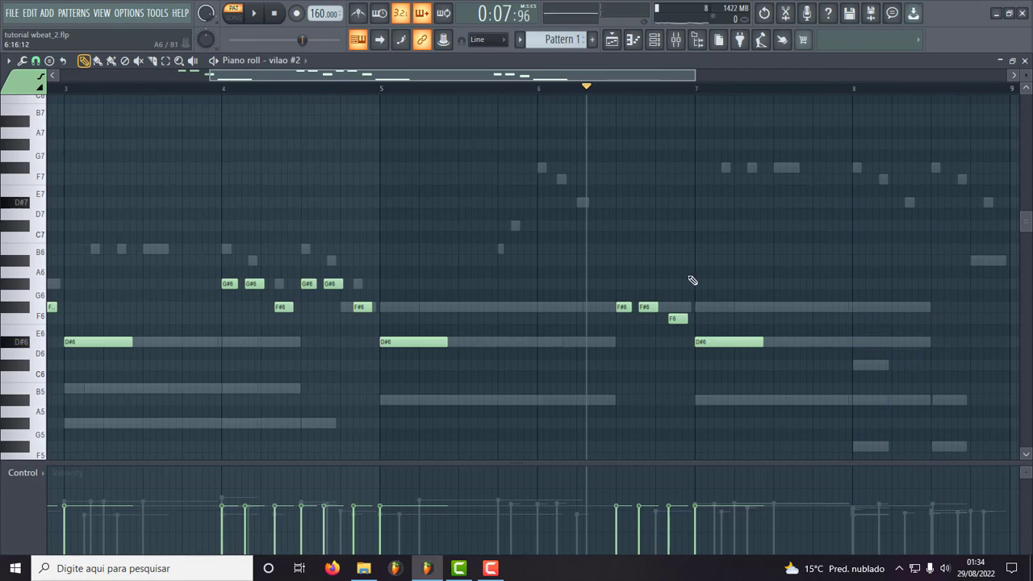
# - Place a copy of the three-note phrase at the start of bar 8, lower its first two notes to D#6, and listen
pyautogui.moveTo(735, 282); pyautogui.dragTo(847, 315)
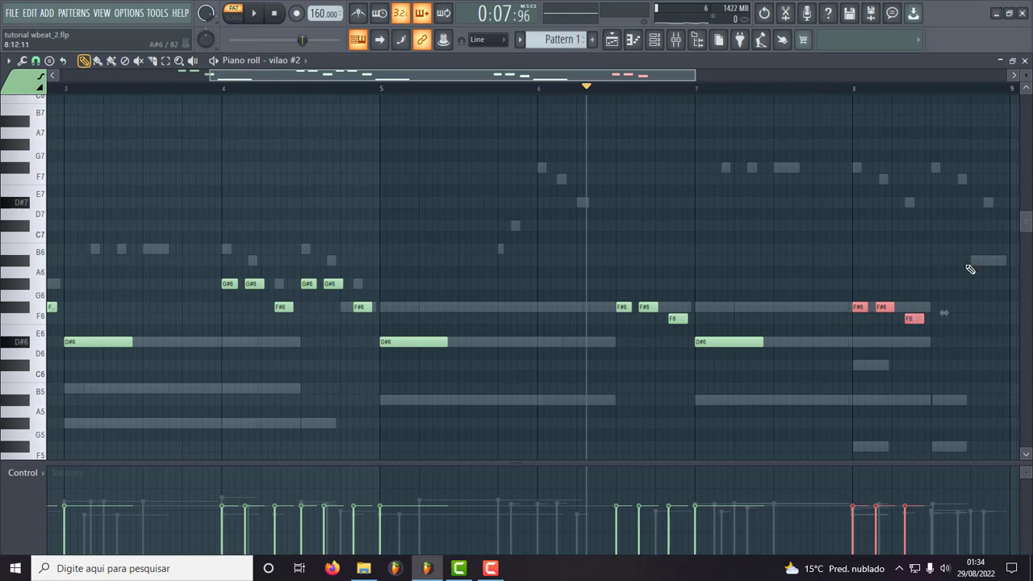
pyautogui.moveTo(915, 267); pyautogui.dragTo(857, 319)
pyautogui.press('space')
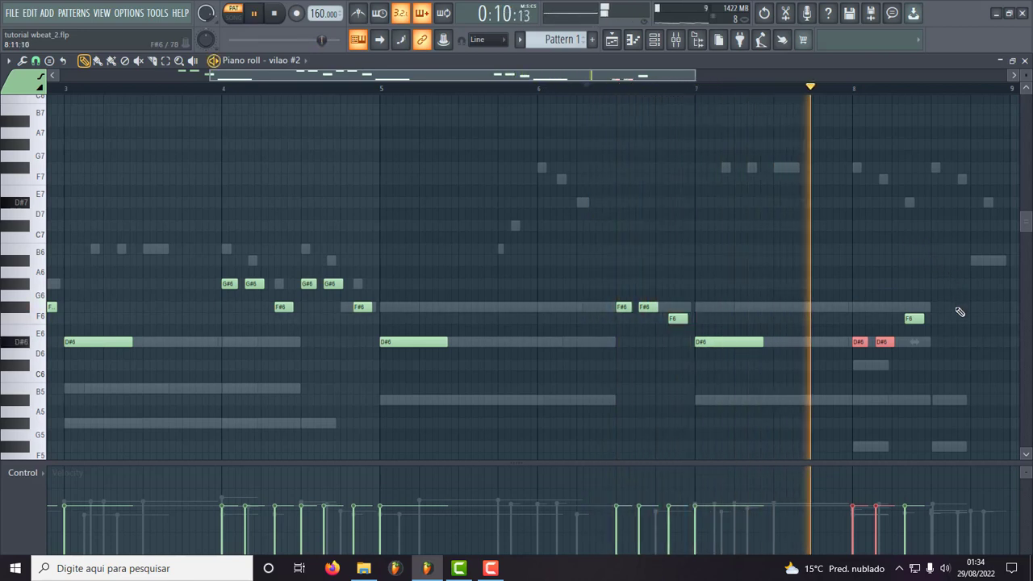
pyautogui.press('space')
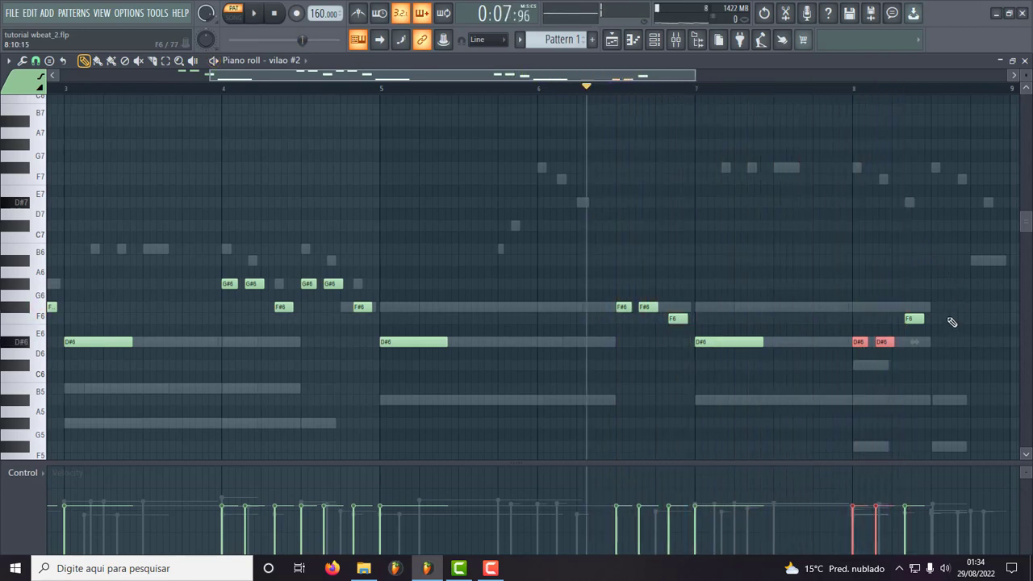
# - Select the F6 note that closes the copied phrase in bar 8
pyautogui.moveTo(918, 333); pyautogui.dragTo(915, 336)
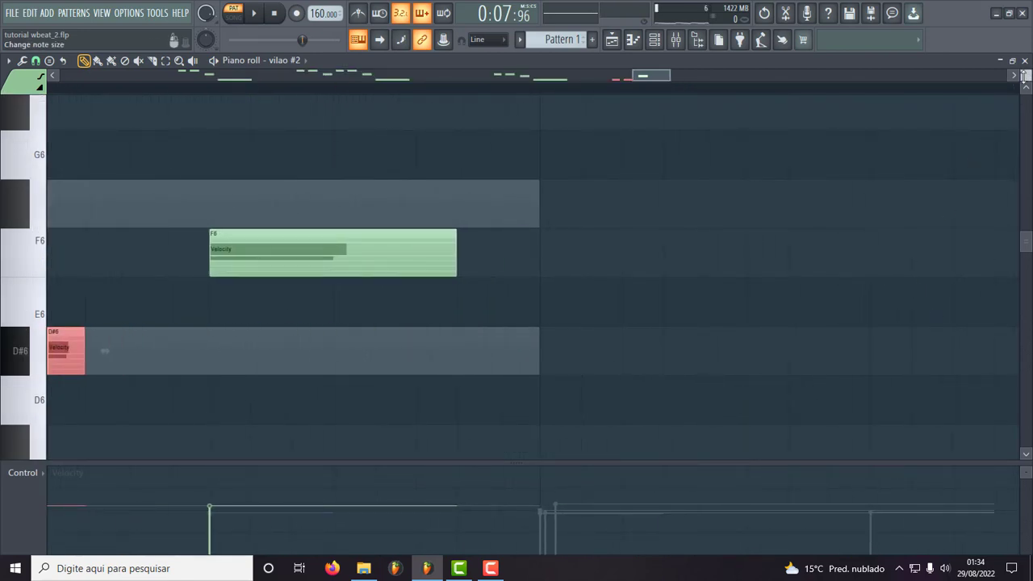
pyautogui.moveTo(1024, 76); pyautogui.dragTo(1024, 77)
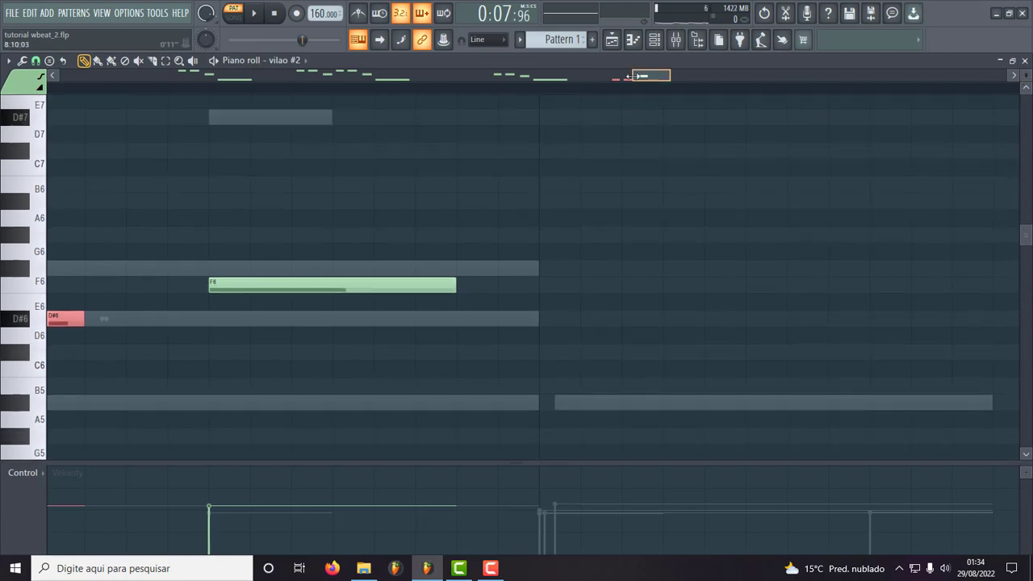
pyautogui.moveTo(669, 78); pyautogui.dragTo(758, 76)
pyautogui.moveTo(586, 243); pyautogui.dragTo(510, 296)
pyautogui.moveTo(1029, 72); pyautogui.dragTo(1028, 71)
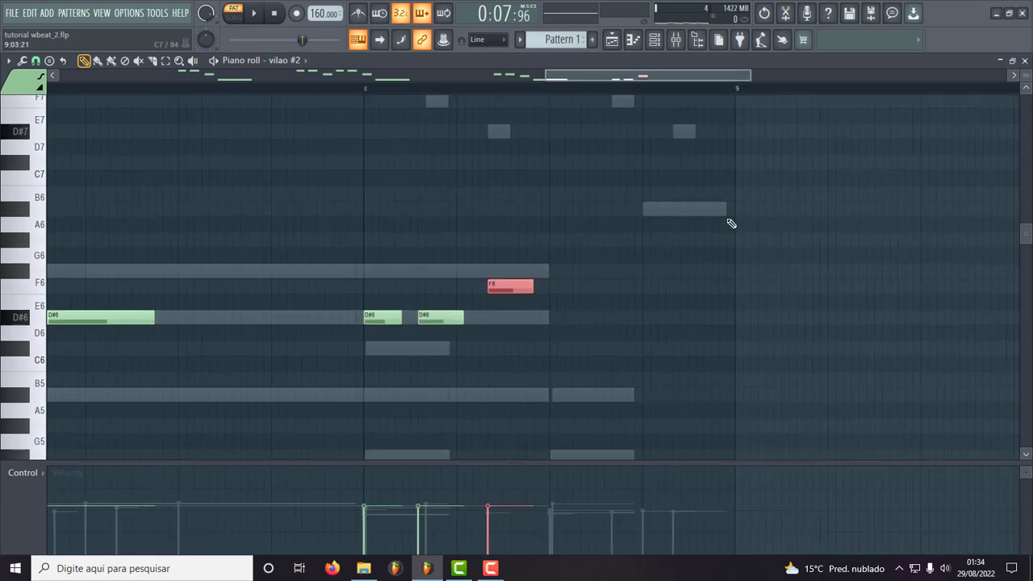
# - Raise the F6 note in bar 8 to F#6 and duplicate the bar's three short notes into its second half
pyautogui.moveTo(541, 289); pyautogui.dragTo(492, 313)
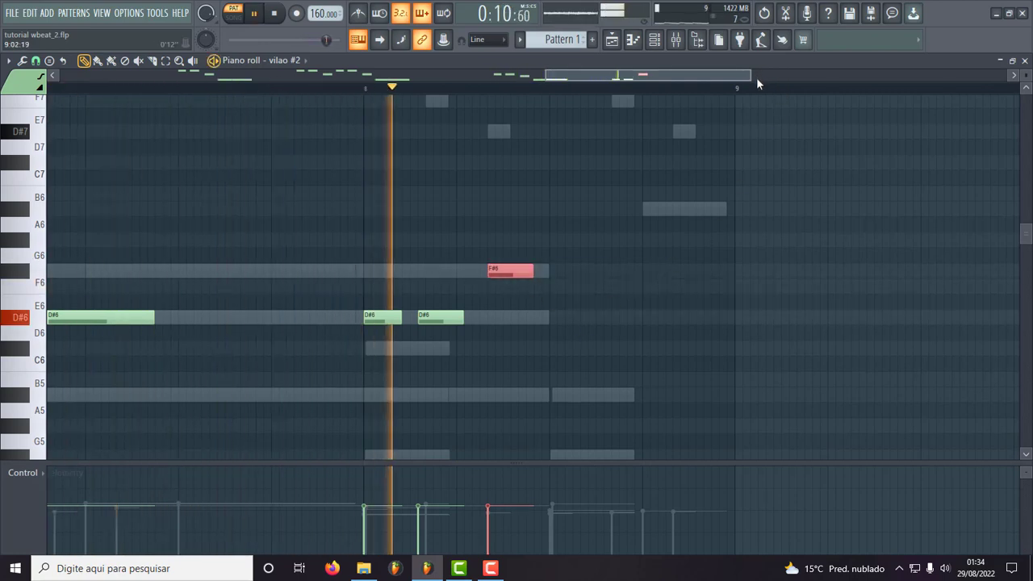
pyautogui.press('space')
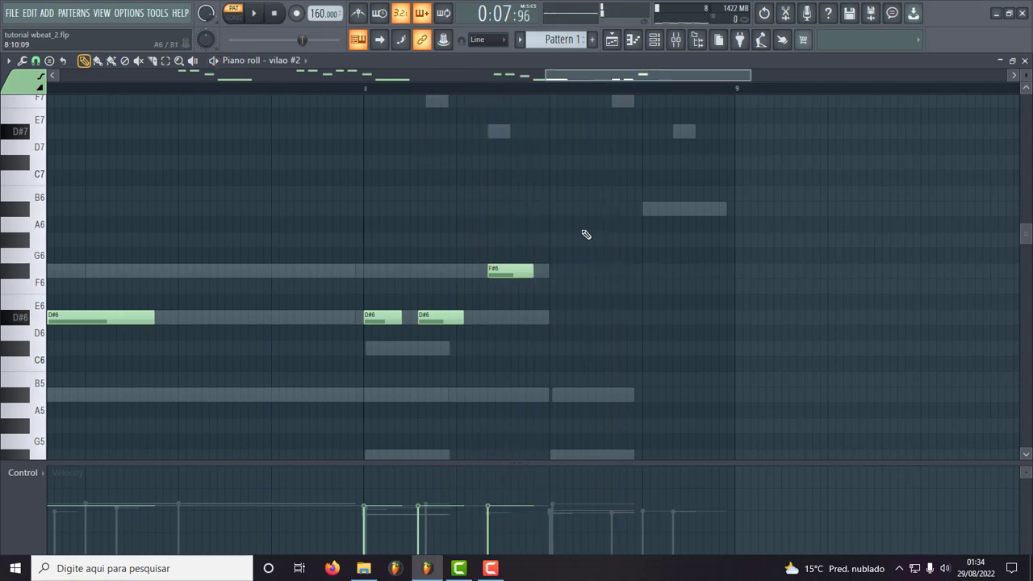
pyautogui.moveTo(598, 234)
pyautogui.mouseDown()
pyautogui.moveTo(503, 307)
pyautogui.moveTo(380, 319)
pyautogui.moveTo(569, 315)
pyautogui.mouseUp()
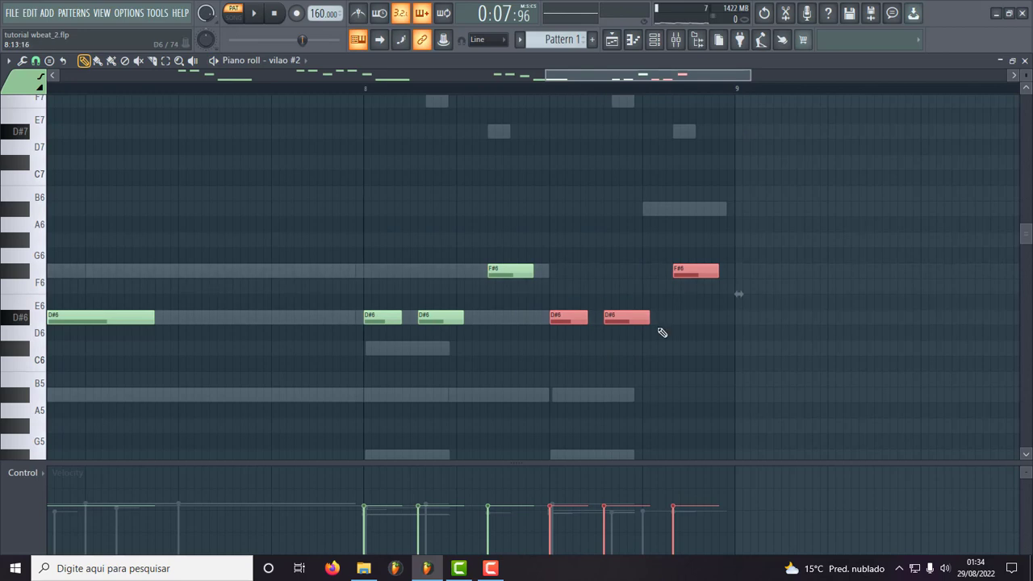
# - Transpose the three duplicated notes up five semitones to G#6, G#6 and B6, and play the result
pyautogui.press('Up')
pyautogui.press('Up')
pyautogui.press('Up')
pyautogui.press('Up')
pyautogui.press('Up')
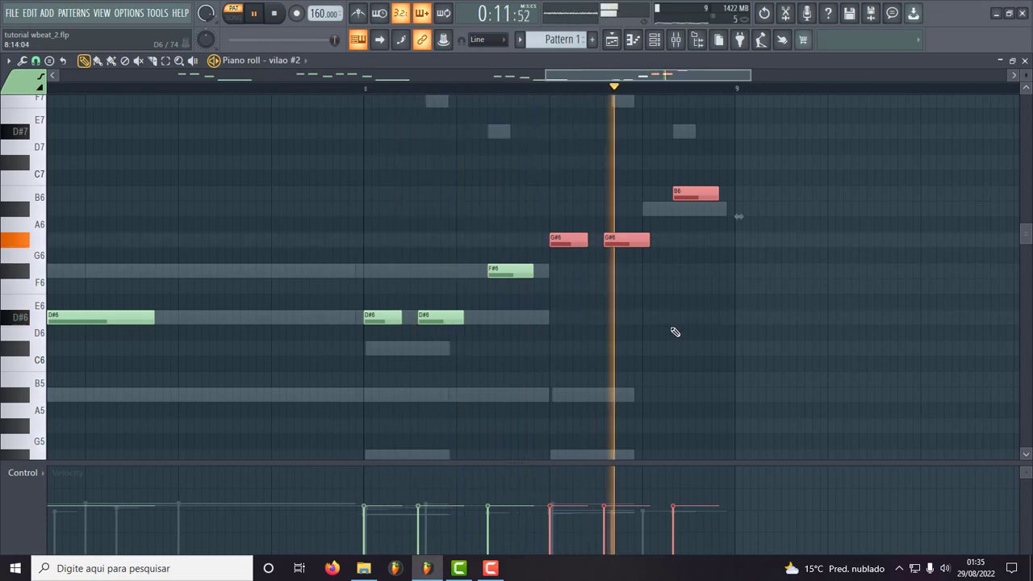
pyautogui.press('space')
# - Lower the two duplicated G#6 notes to F6 and delete the B6 note that follows them
pyautogui.moveTo(688, 231); pyautogui.dragTo(549, 266)
pyautogui.press('Down')
pyautogui.press('Down')
pyautogui.press('Down')
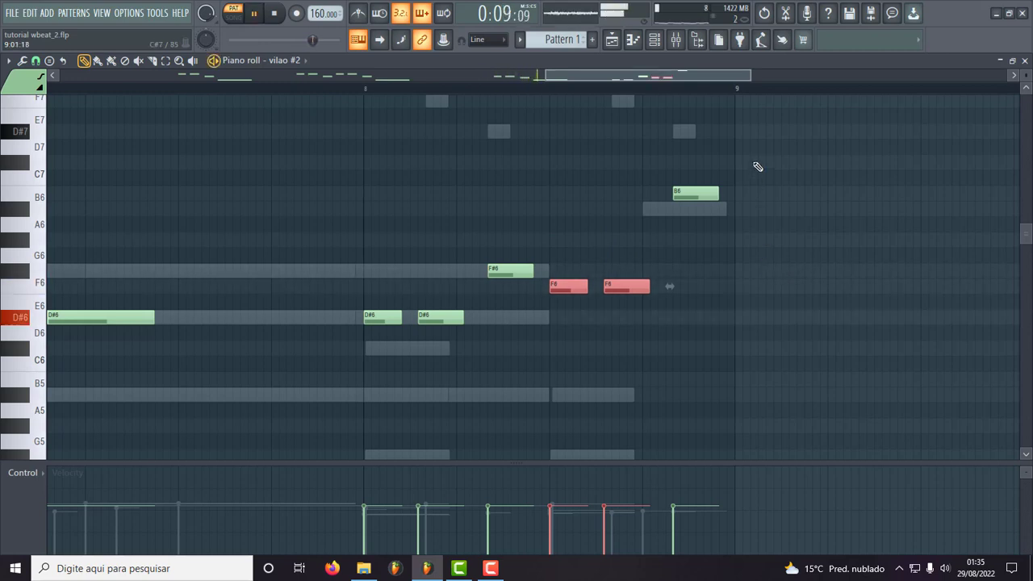
pyautogui.moveTo(750, 157); pyautogui.dragTo(685, 206)
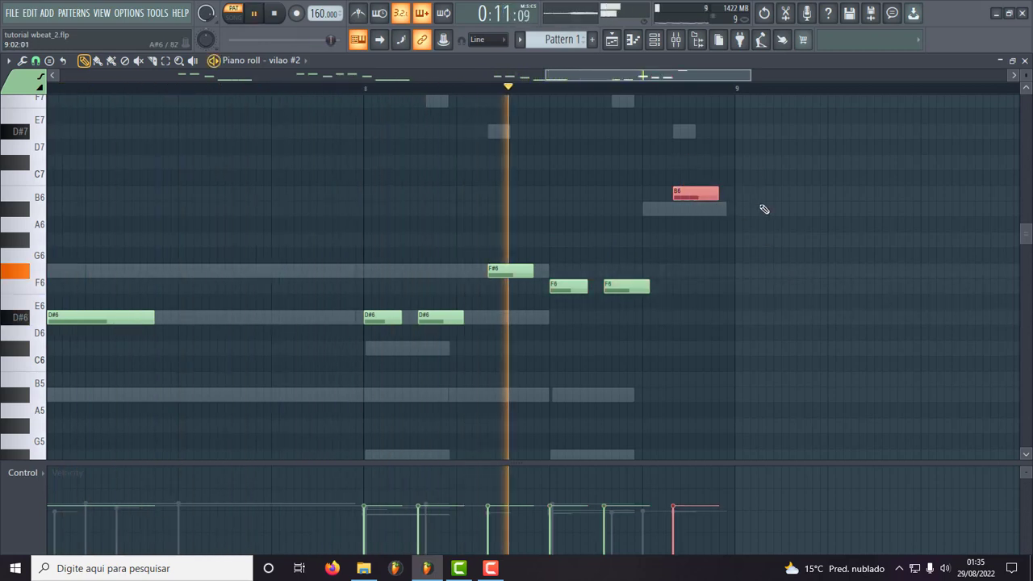
pyautogui.hotkey('shift', 'Right')
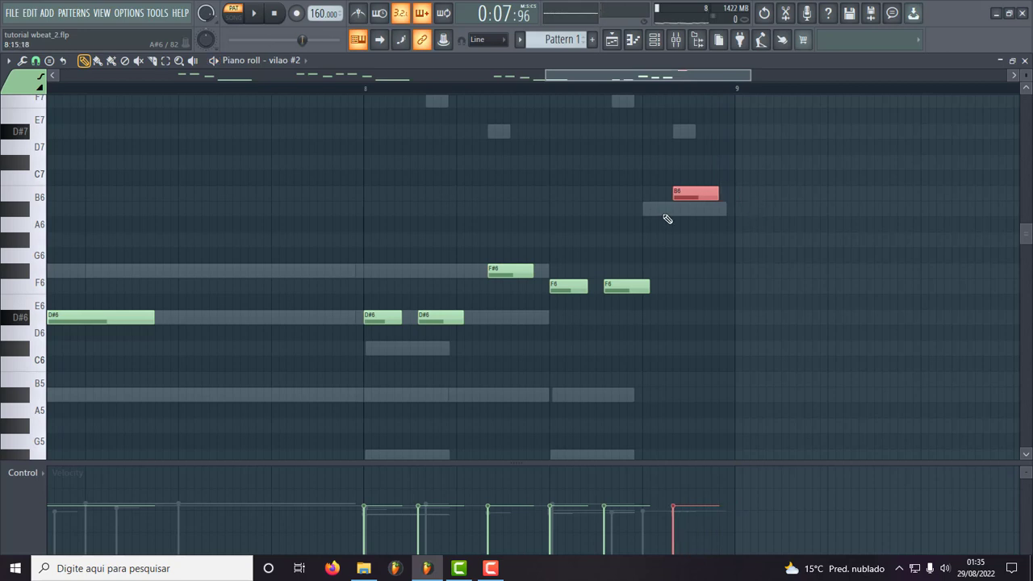
pyautogui.click(688, 194)
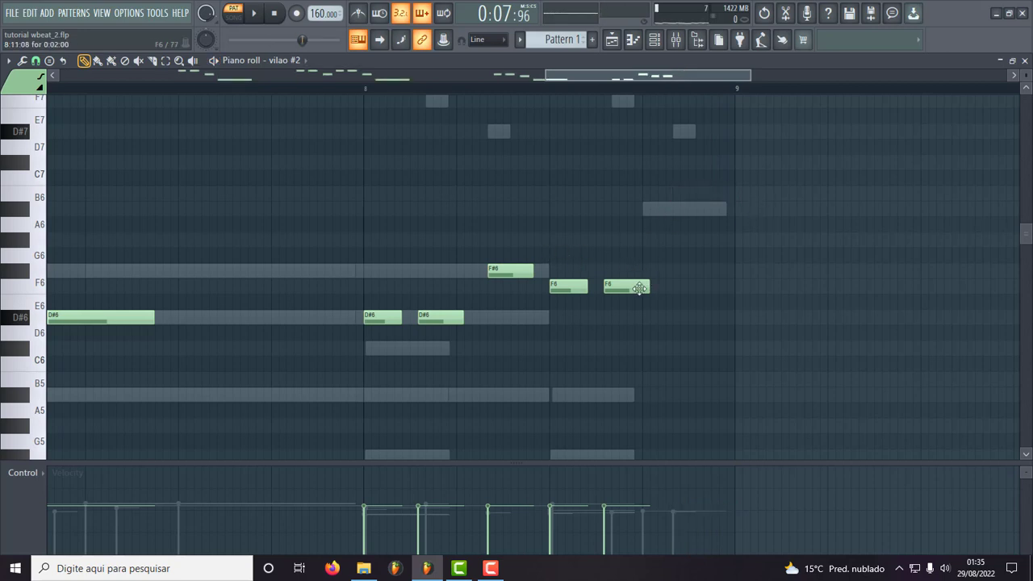
# - Replace the remaining copies with a fresh duplicate of bar 8's first three notes, transposed to F#6, F#6 and A6
pyautogui.moveTo(590, 204); pyautogui.dragTo(556, 325)
pyautogui.hotkey('shift', 'Up')
pyautogui.hotkey('shift', 'Up')
pyautogui.hotkey('shift', 'Up')
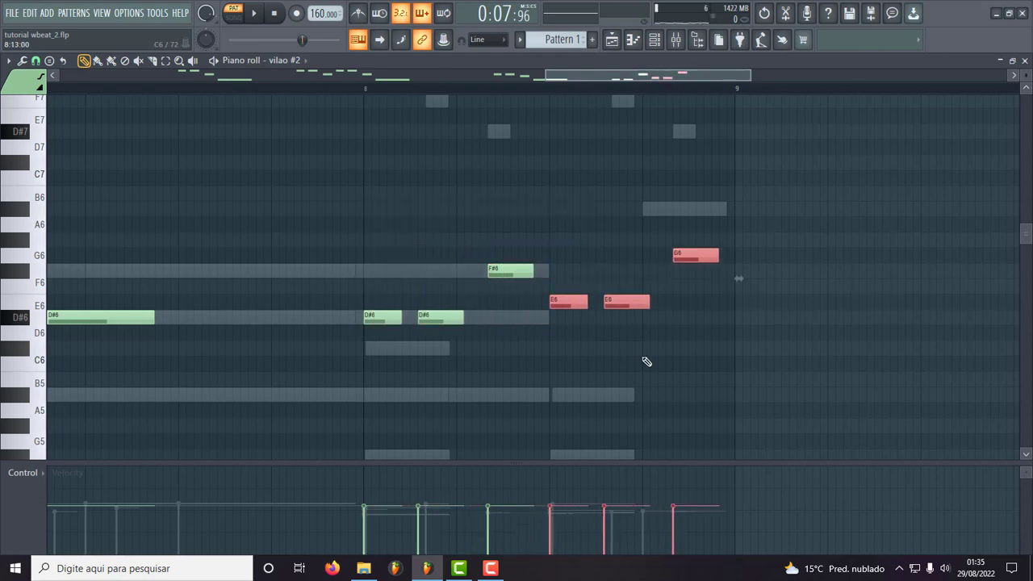
pyautogui.keyDown('ctrl'); pyautogui.click(739, 247); pyautogui.keyUp('ctrl')
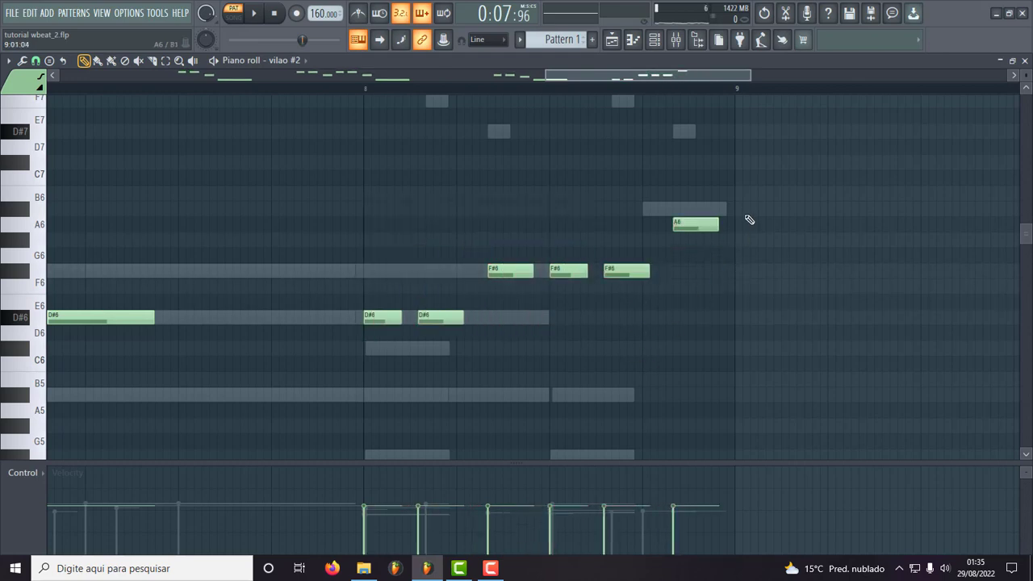
# - Raise bar 8's last note to A#6 and lower the pair before it to F6, playing the phrase back
pyautogui.moveTo(745, 201); pyautogui.dragTo(698, 248)
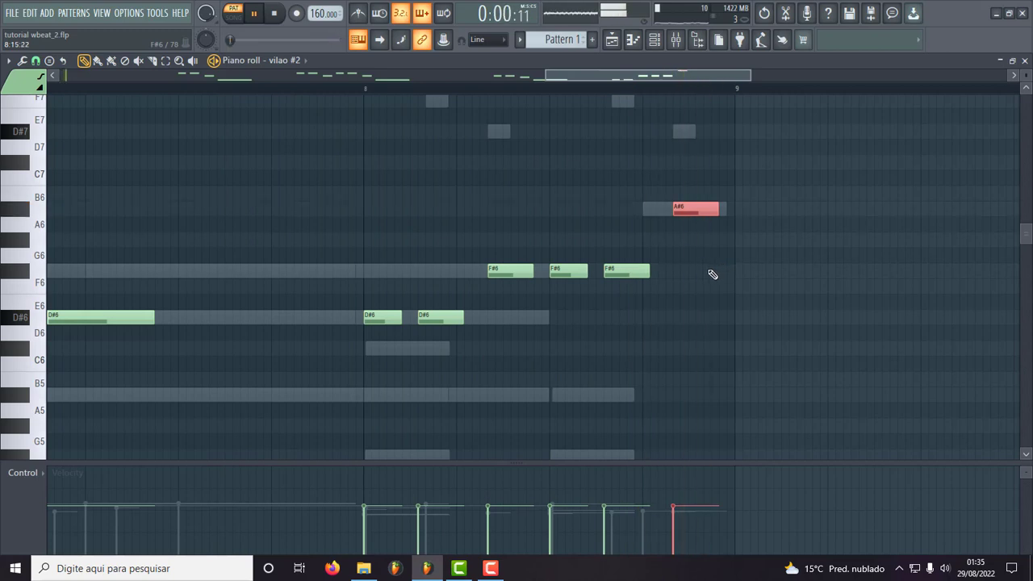
pyautogui.moveTo(682, 247); pyautogui.dragTo(560, 300)
pyautogui.hotkey('shift', 'Down')
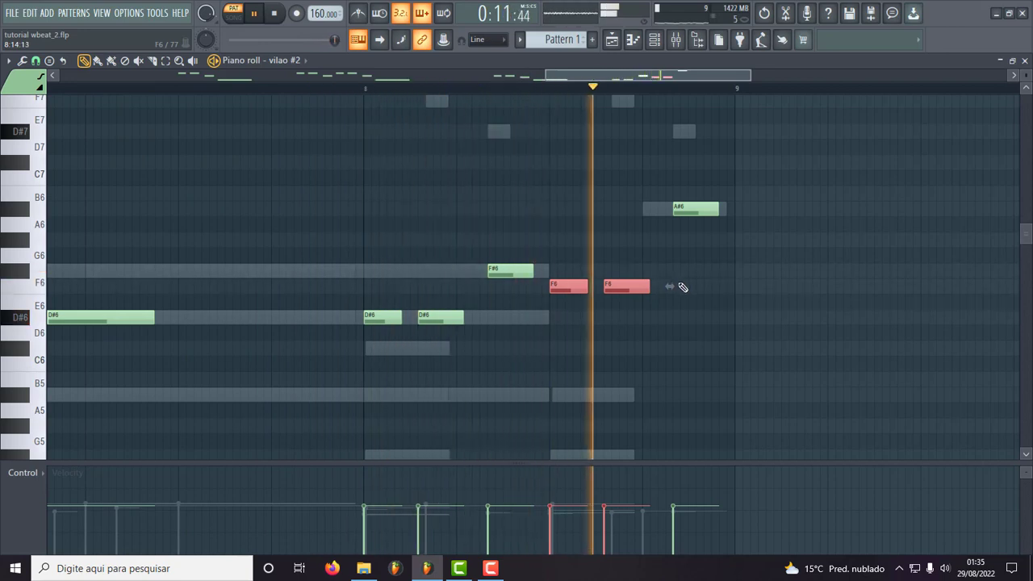
pyautogui.press('space')
# - Transpose the pair of F6 notes in the second half of bar 8 up three semitones to G#6
pyautogui.moveTo(601, 309); pyautogui.dragTo(577, 311)
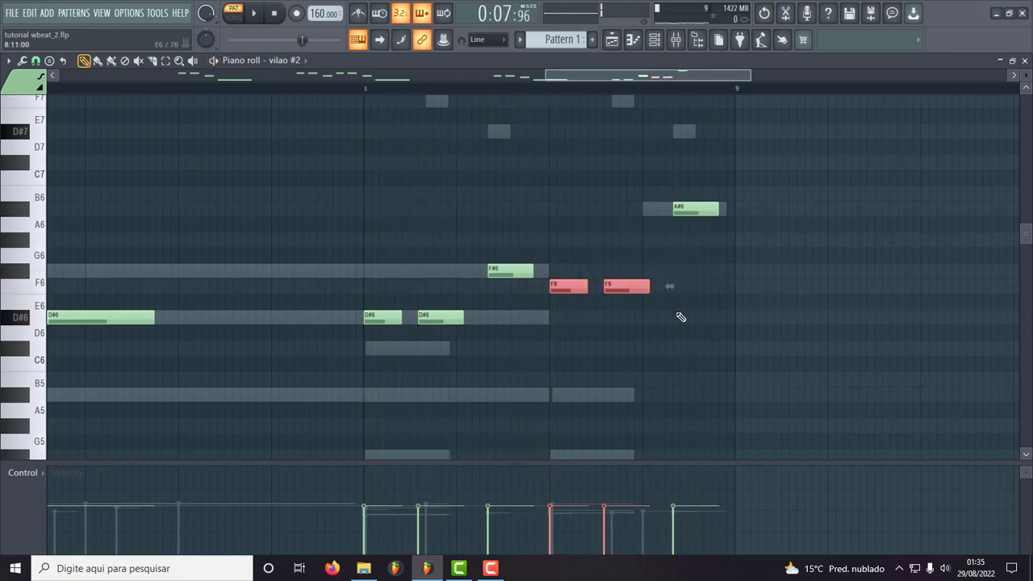
pyautogui.press('Up')
pyautogui.press('Up')
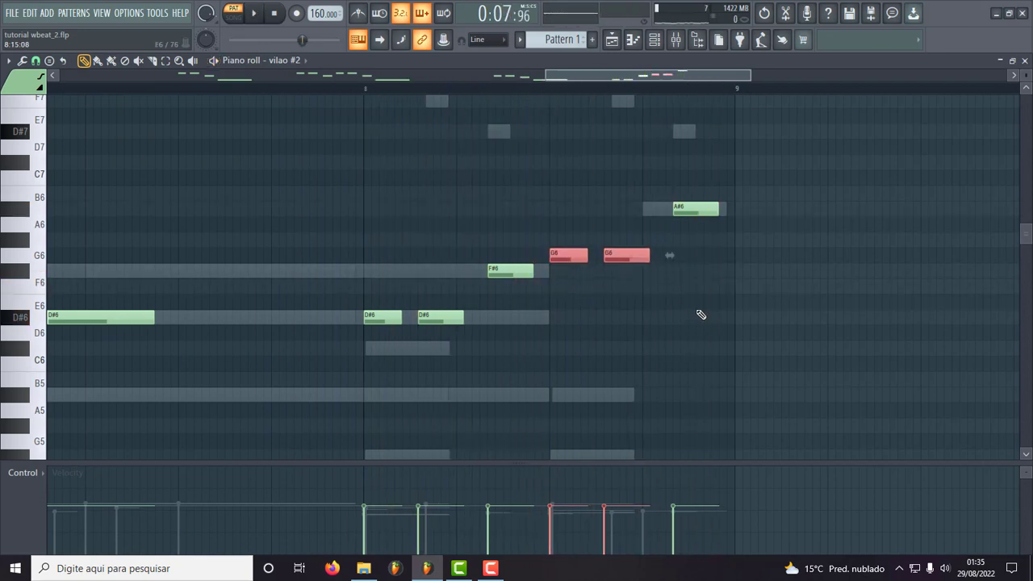
pyautogui.press('Up')
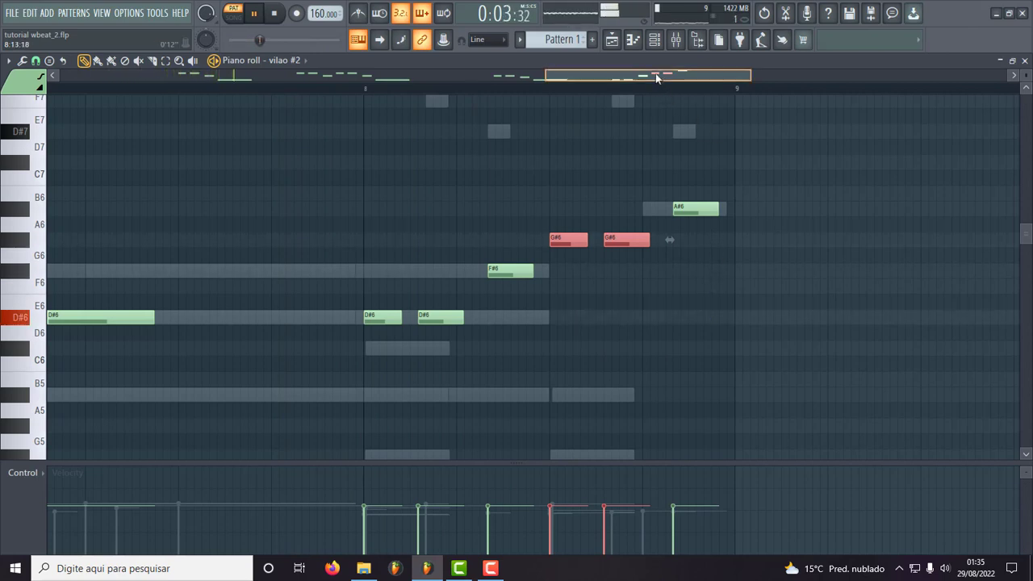
# - Play the melody from the middle of bar 2 with most of the pattern in view
pyautogui.moveTo(662, 80)
pyautogui.mouseDown()
pyautogui.moveTo(315, 76)
pyautogui.moveTo(662, 74)
pyautogui.mouseUp()
pyautogui.press('space')
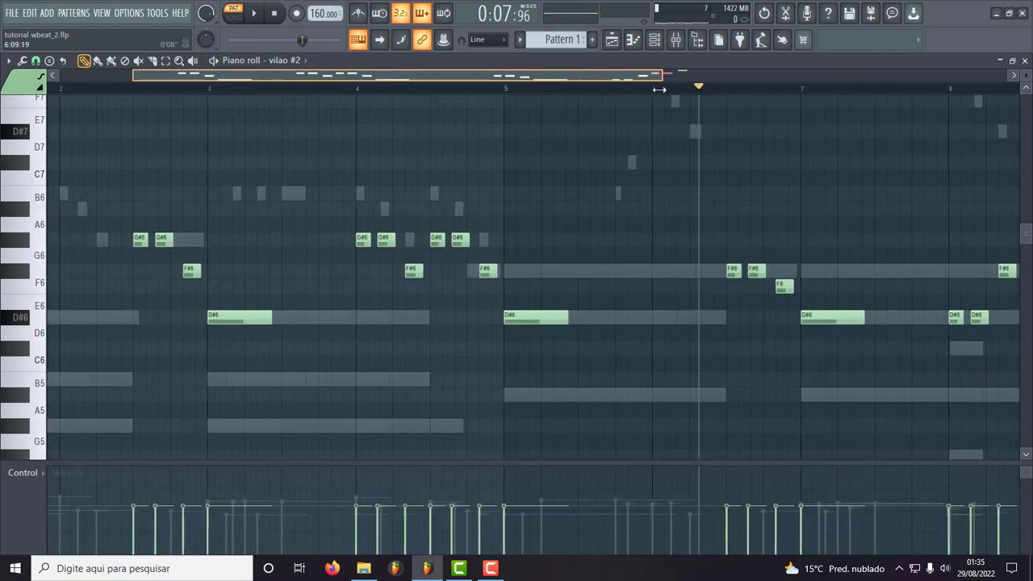
pyautogui.click(121, 88)
pyautogui.press('space')
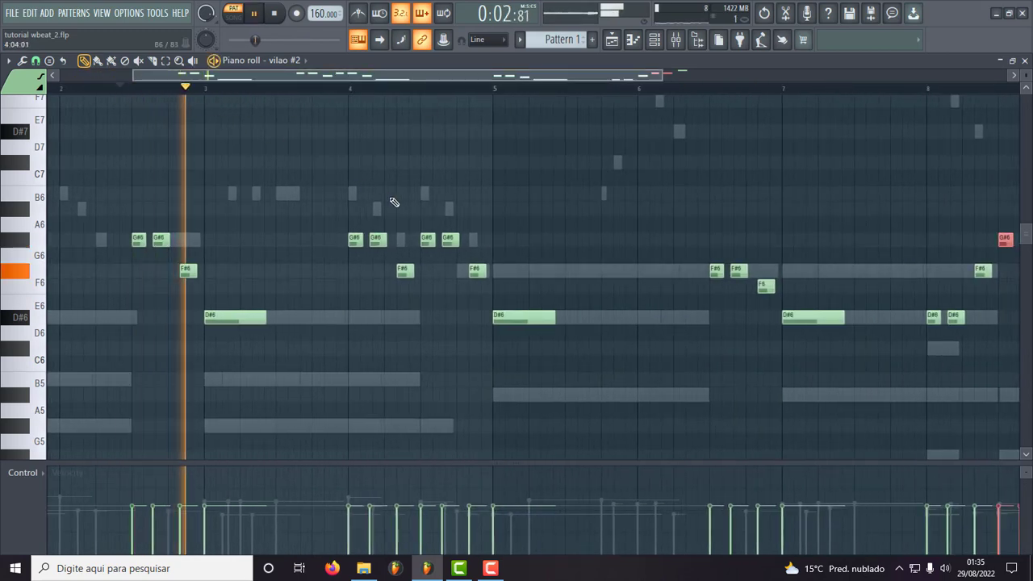
# - Lower the first note of bar 4 to D#6 and the second to F6, and play the melody back
pyautogui.press('space')
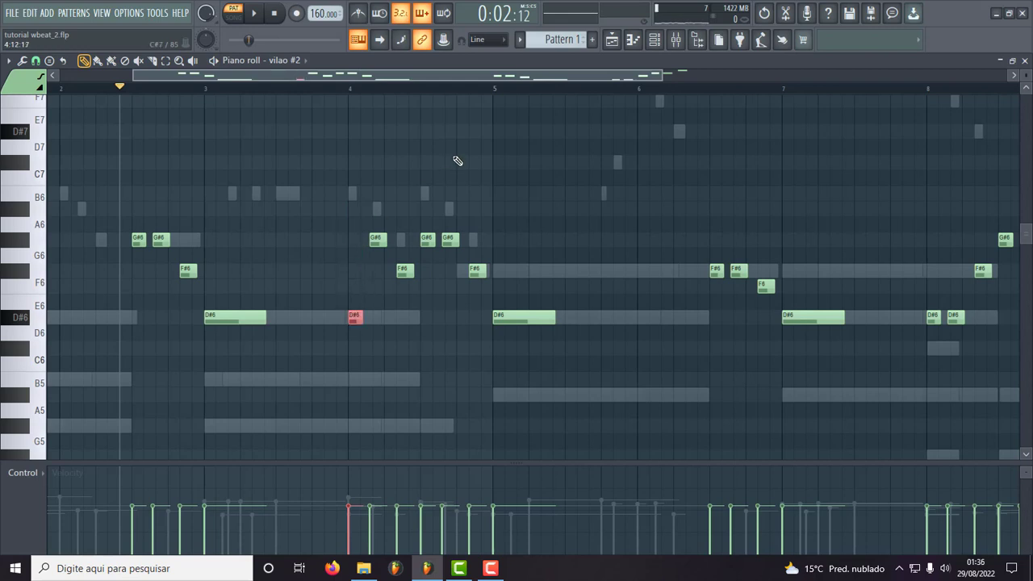
pyautogui.click(378, 238)
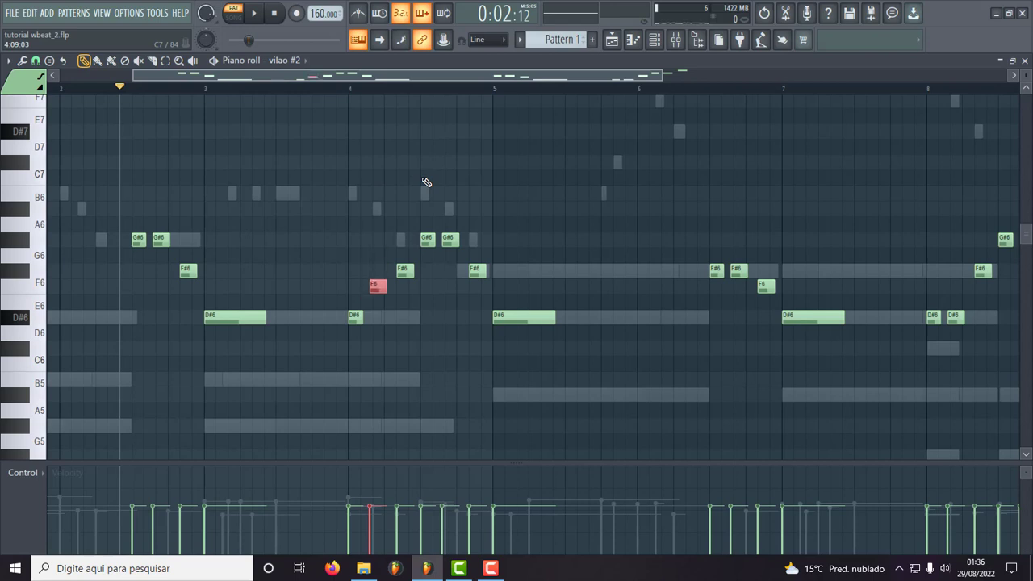
pyautogui.press('space')
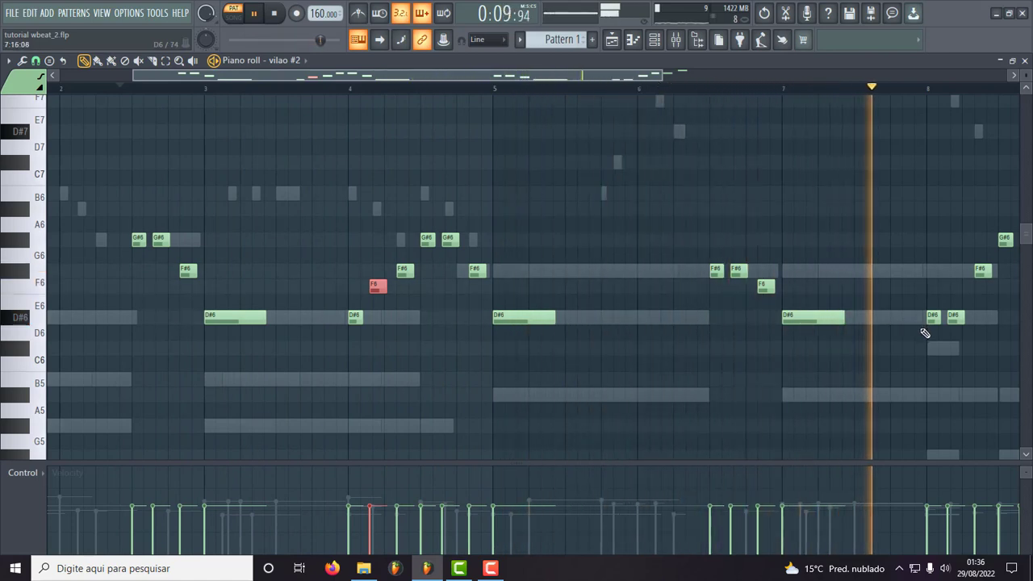
pyautogui.press('space')
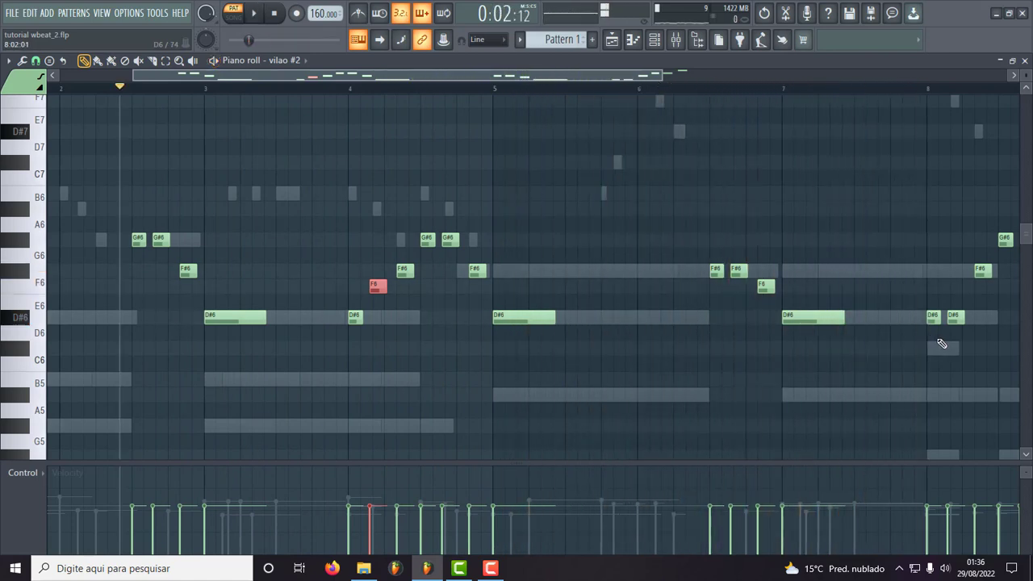
# - Set the playback start to bar 8 and lower that bar's first note to C#6
pyautogui.click(928, 88)
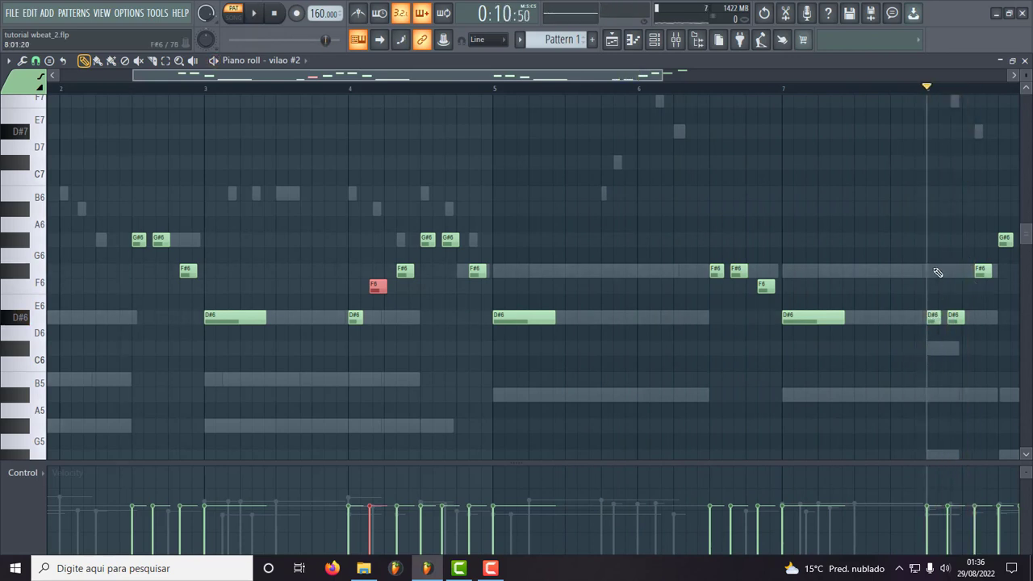
pyautogui.moveTo(932, 270); pyautogui.dragTo(930, 325)
pyautogui.hotkey('shift', 'Down')
pyautogui.hotkey('shift', 'Down')
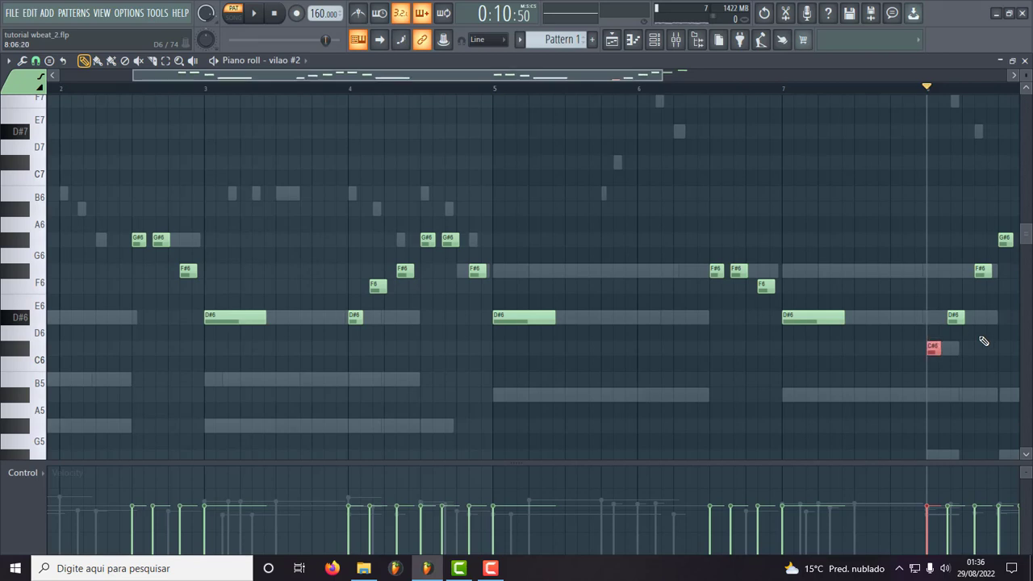
# - Lower the third note of bar 8 to F6 and the pair of notes after it to F#6
pyautogui.press('space')
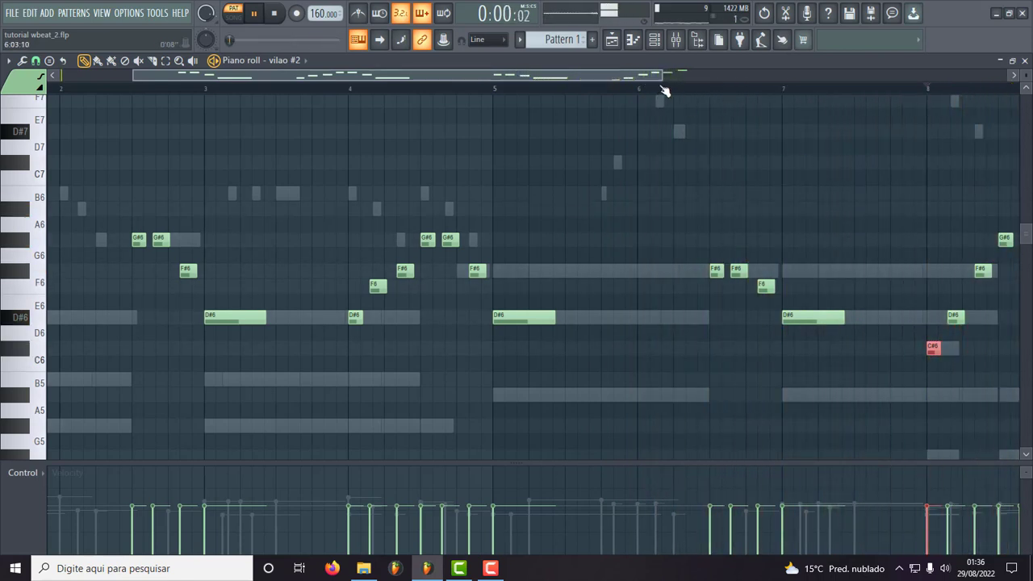
pyautogui.press('space')
pyautogui.moveTo(663, 75); pyautogui.dragTo(851, 75)
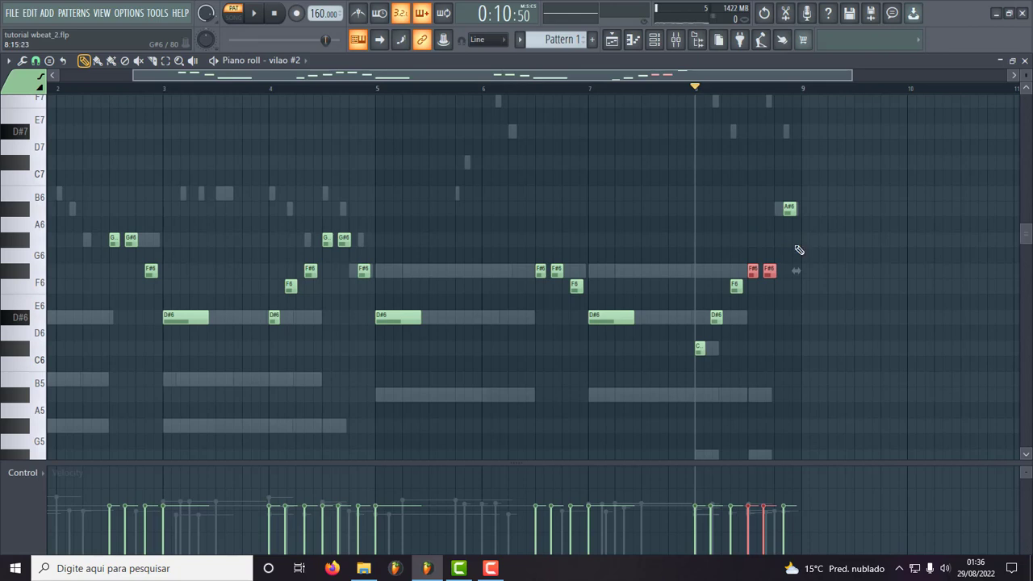
# - Lower the last note of bar 8 to G#6 and play the ending back
pyautogui.moveTo(819, 188); pyautogui.dragTo(771, 218)
pyautogui.hotkey('shift', 'Down')
pyautogui.hotkey('shift', 'Down')
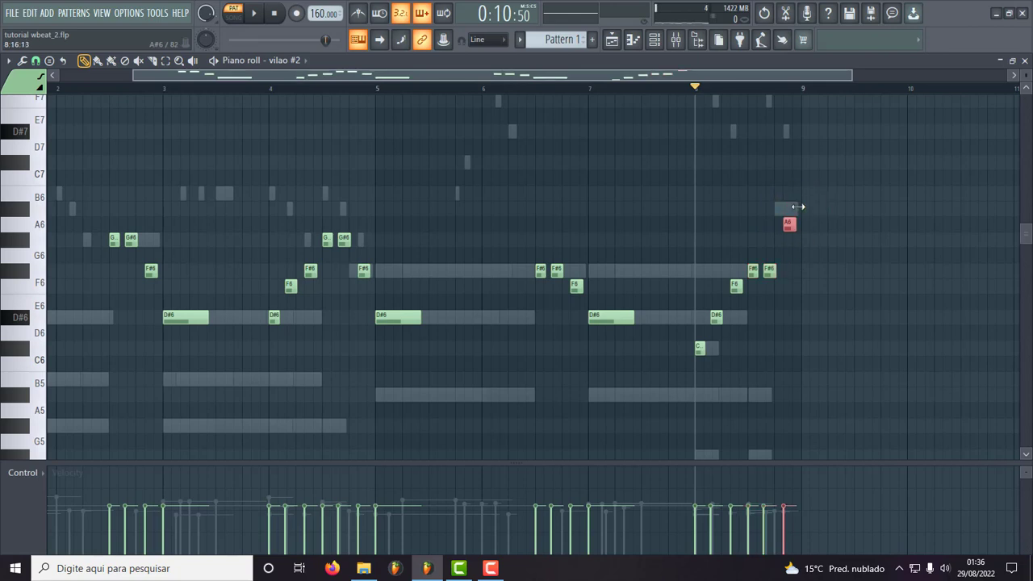
pyautogui.press('space')
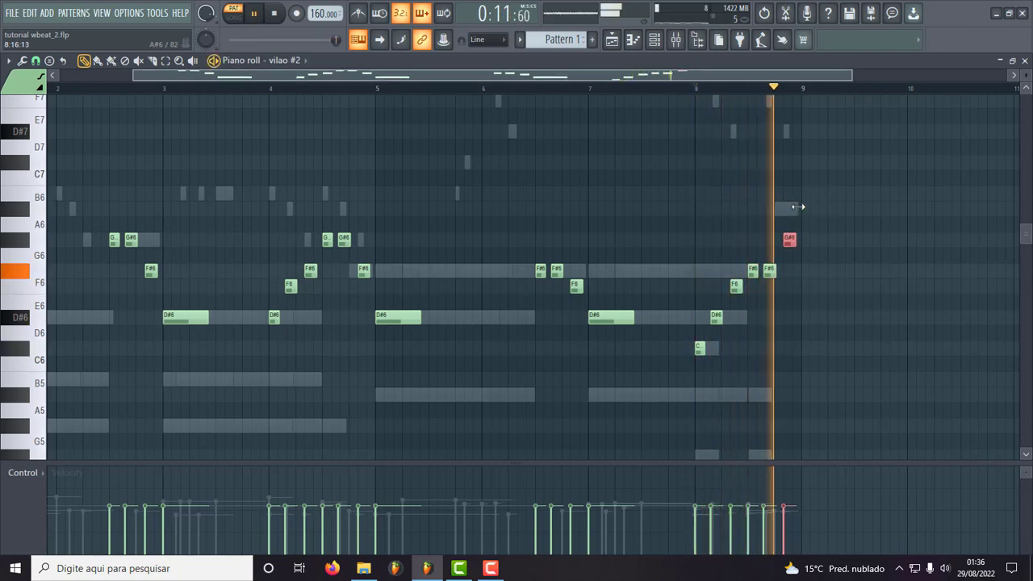
pyautogui.press('space')
pyautogui.press('space')
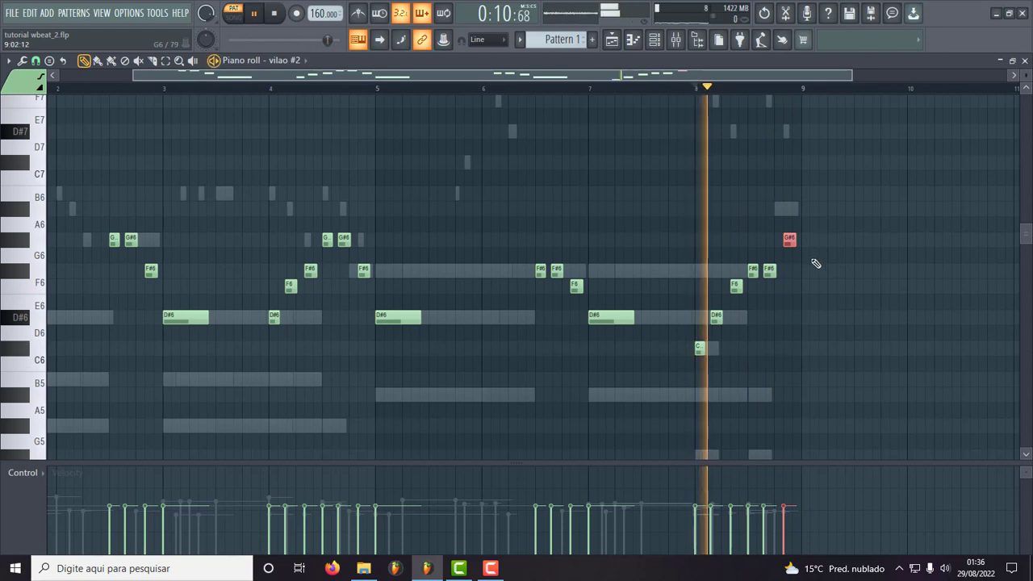
pyautogui.press('space')
# - Lower the pair of notes before bar 8's last note to F6, auditioning D#6 as an alternative
pyautogui.moveTo(803, 250); pyautogui.dragTo(752, 294)
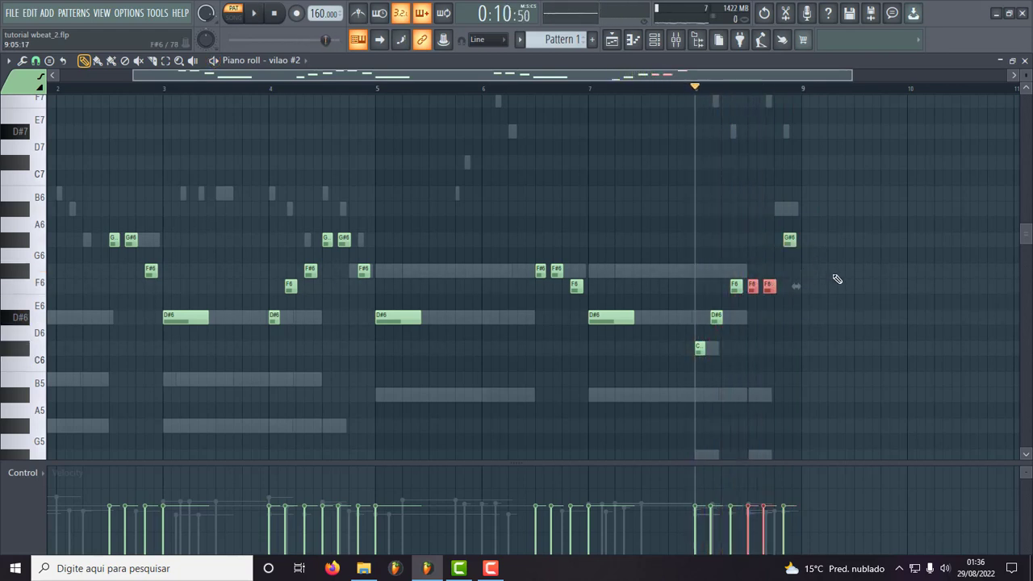
pyautogui.press('space')
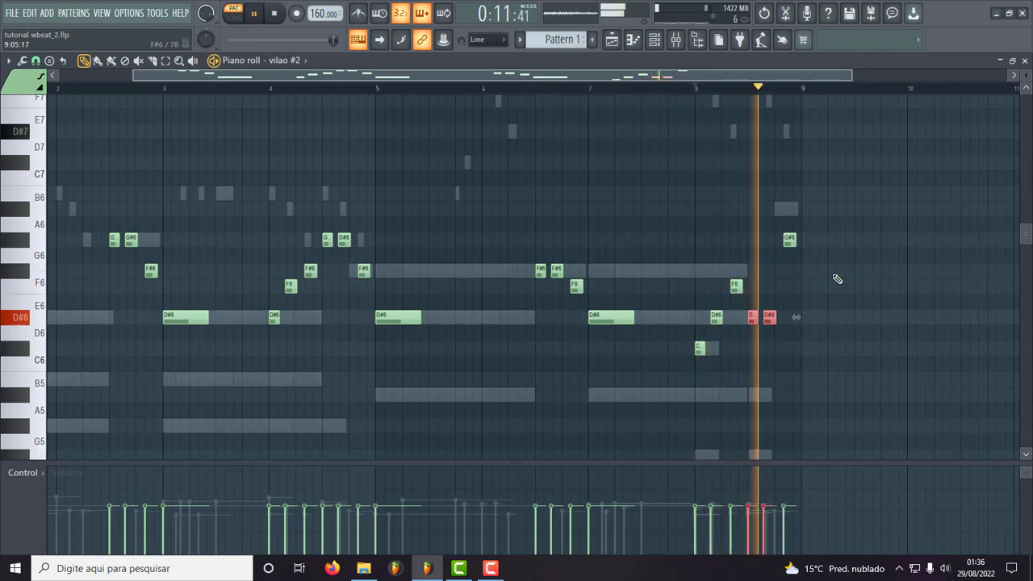
pyautogui.press('space')
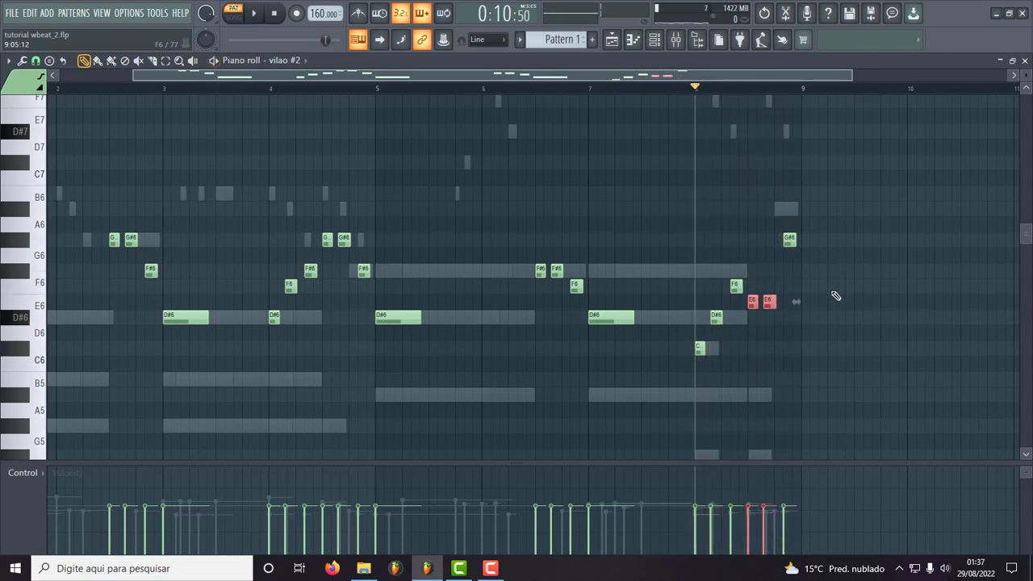
pyautogui.press('space')
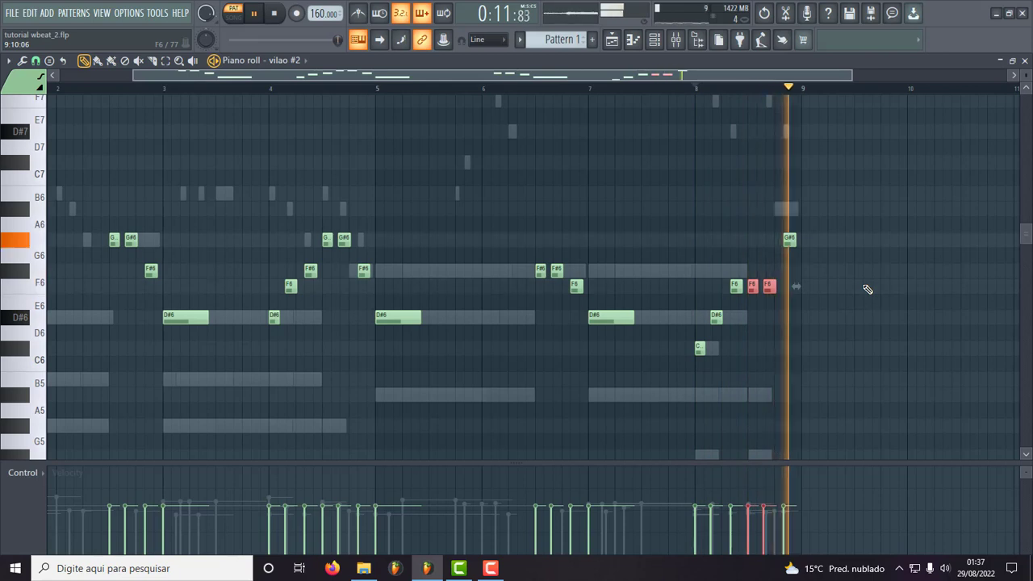
pyautogui.press('space')
# - Raise the second-to-last note of bar 8 to F#6 and play the ending
pyautogui.moveTo(803, 262); pyautogui.dragTo(775, 295)
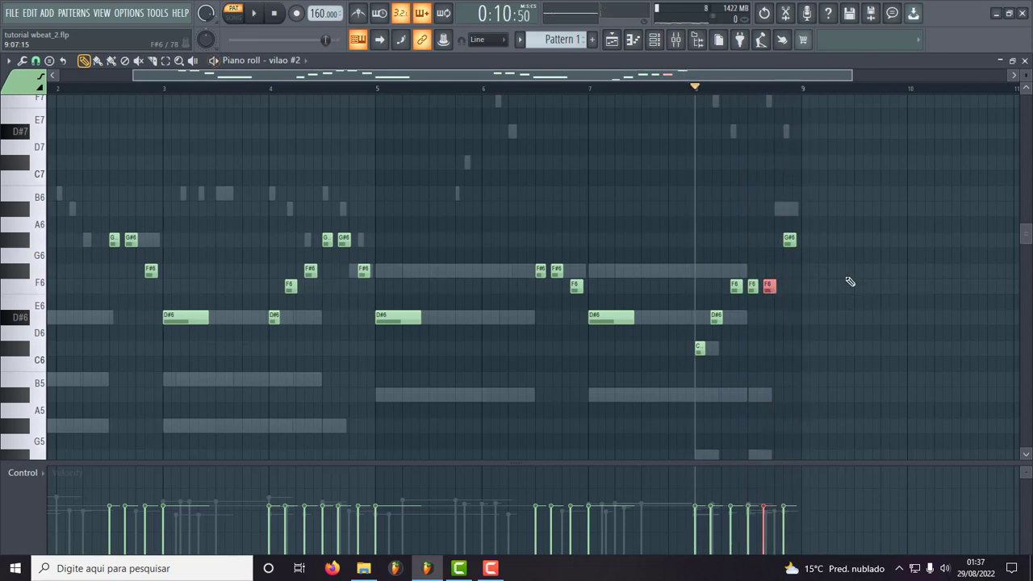
pyautogui.press('space')
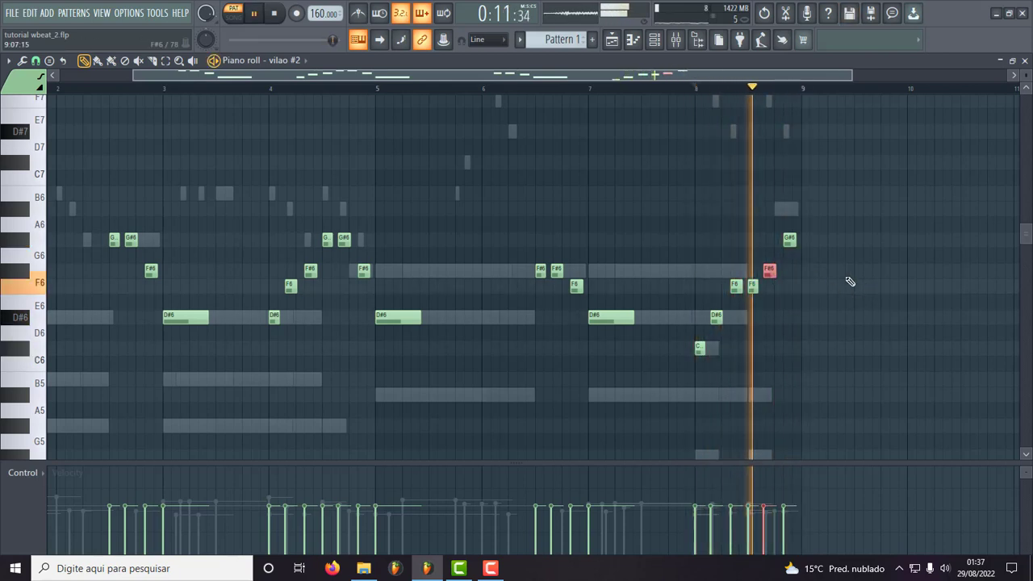
pyautogui.press('space')
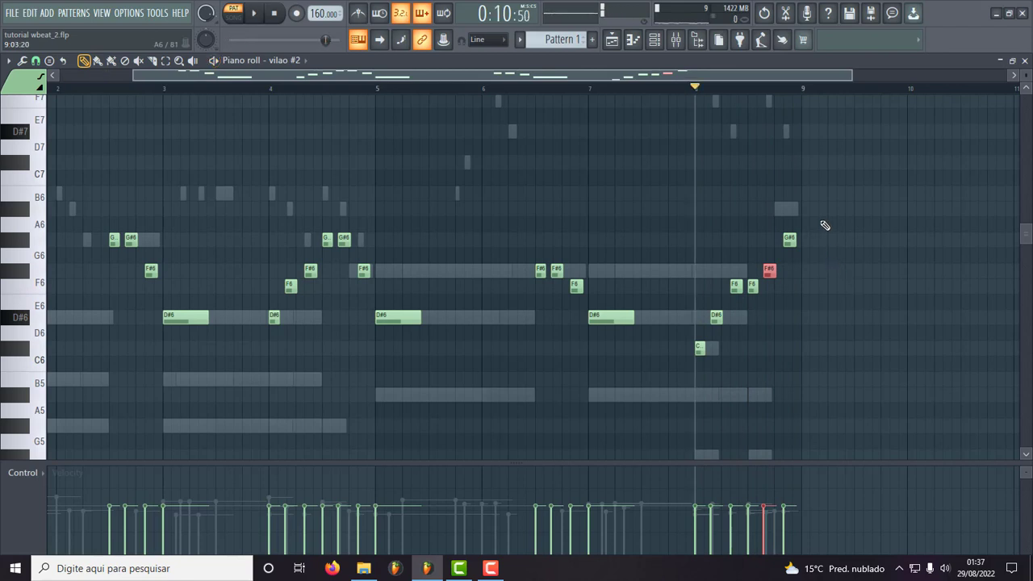
# - Lower the last note of bar 8 to F#6 and play the ending back
pyautogui.moveTo(797, 245); pyautogui.dragTo(797, 245)
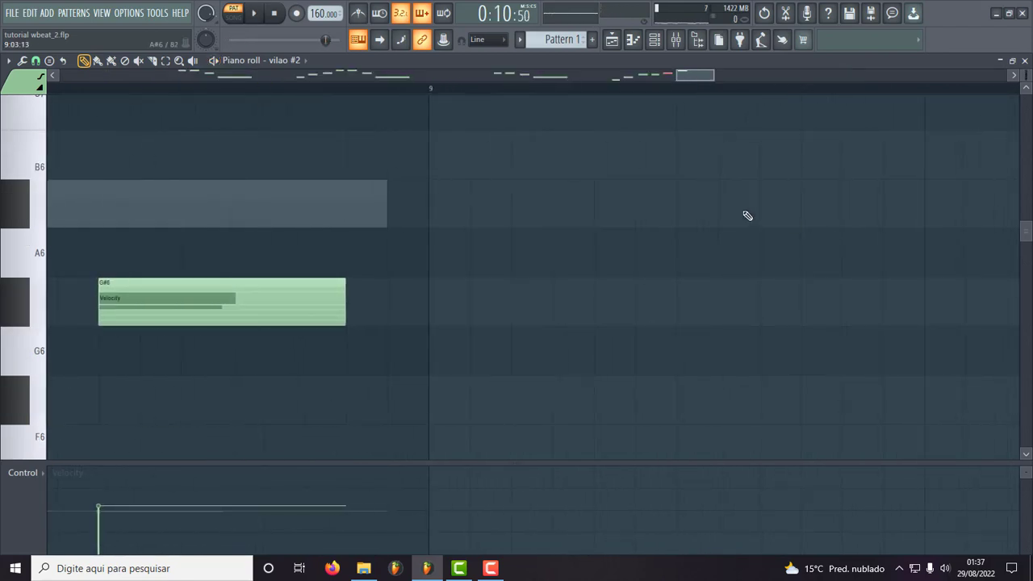
pyautogui.moveTo(714, 75); pyautogui.dragTo(846, 74)
pyautogui.moveTo(1024, 74); pyautogui.dragTo(1024, 83)
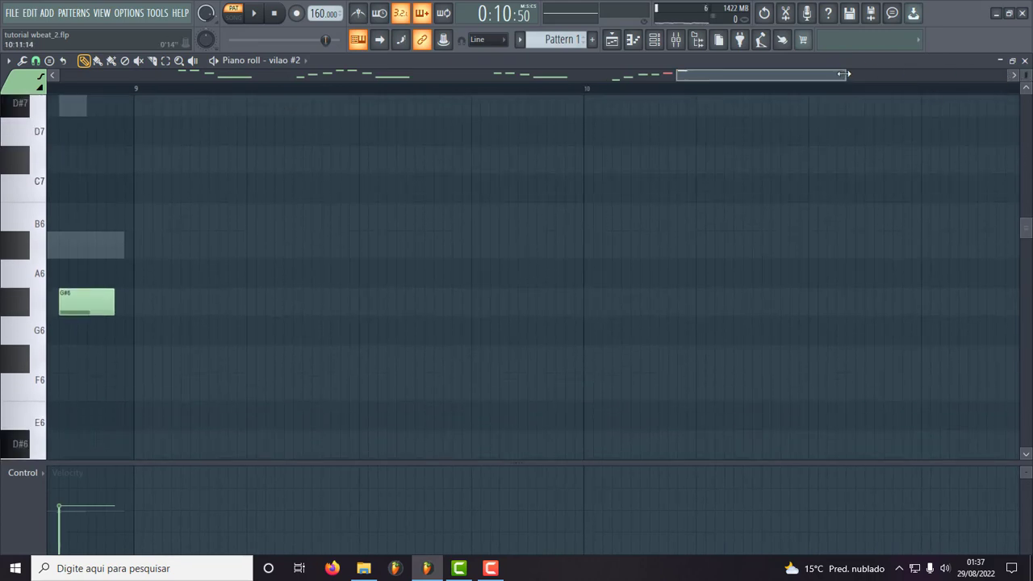
pyautogui.moveTo(844, 73); pyautogui.dragTo(800, 75)
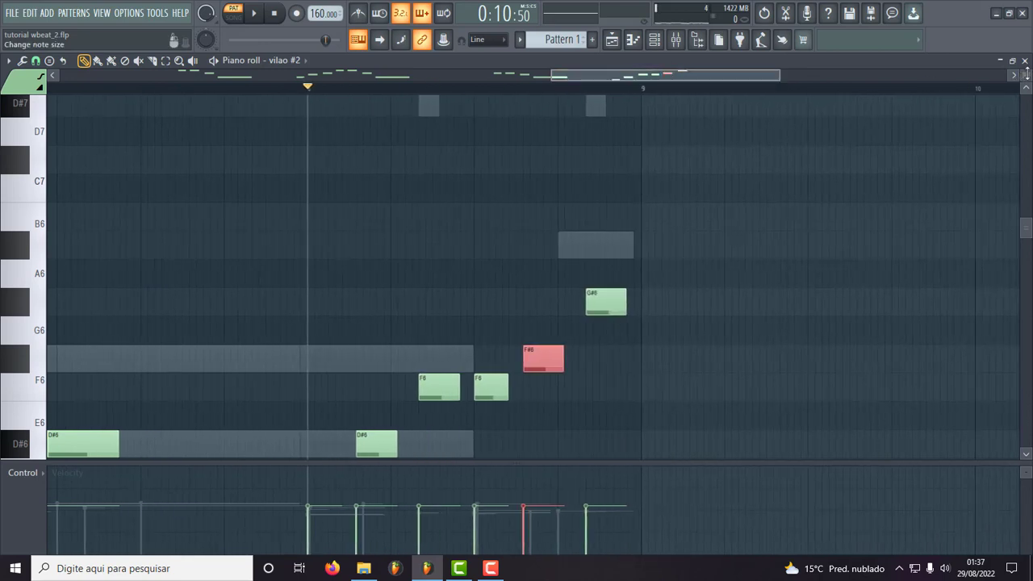
pyautogui.moveTo(1026, 73); pyautogui.dragTo(1026, 74)
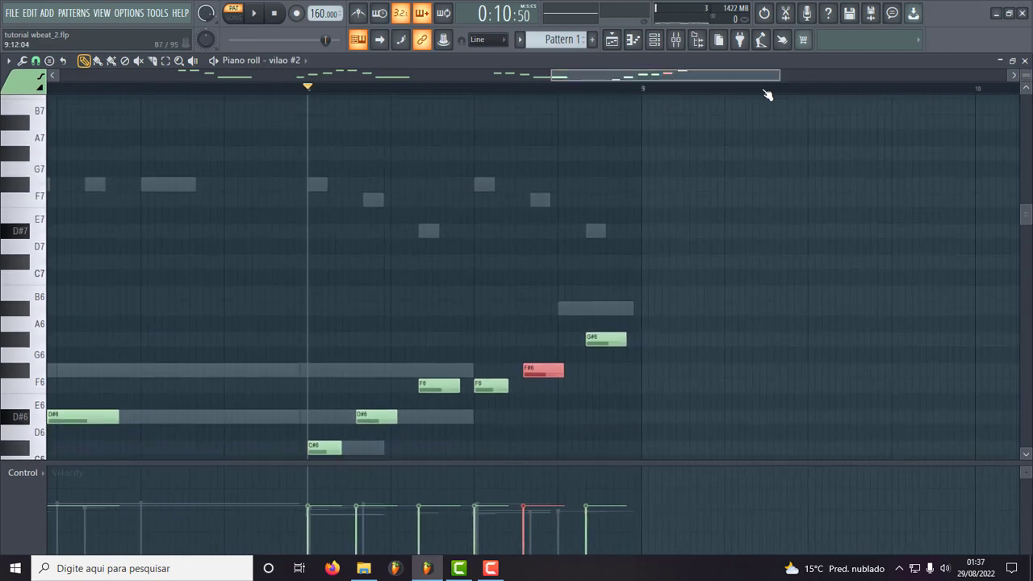
pyautogui.hscroll(-3, 728, 73)
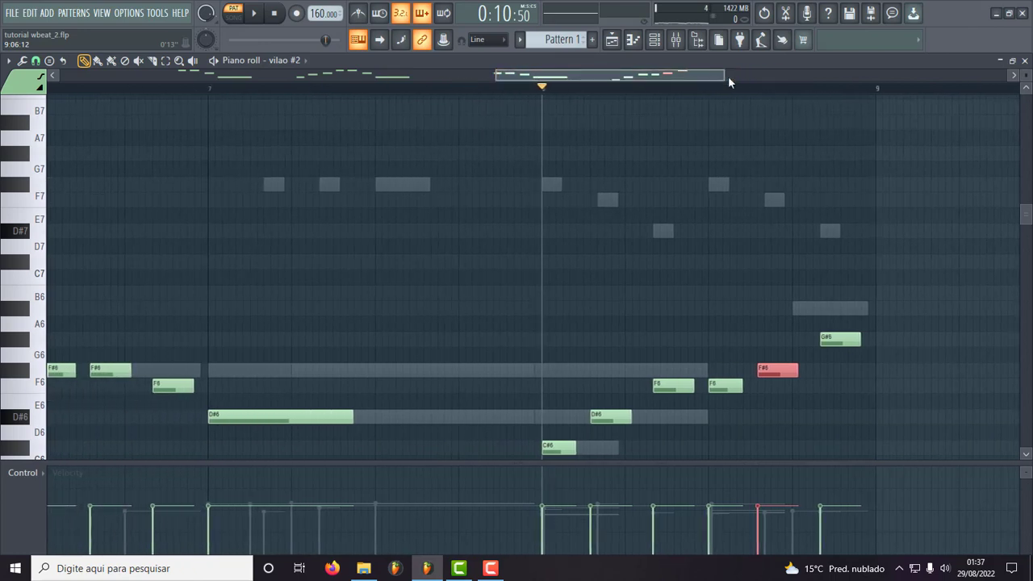
pyautogui.moveTo(728, 75); pyautogui.dragTo(863, 75)
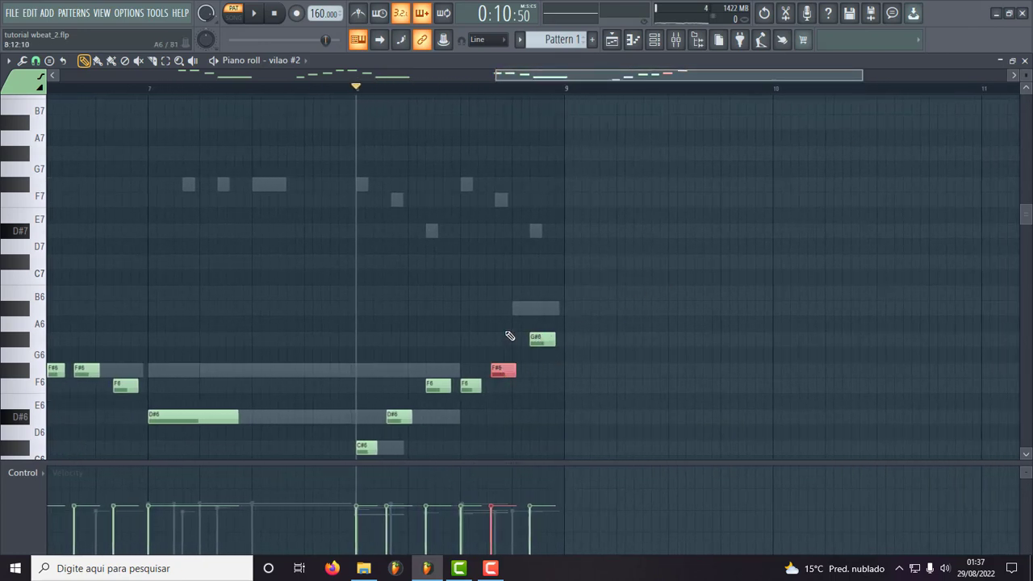
pyautogui.moveTo(595, 318); pyautogui.dragTo(550, 363)
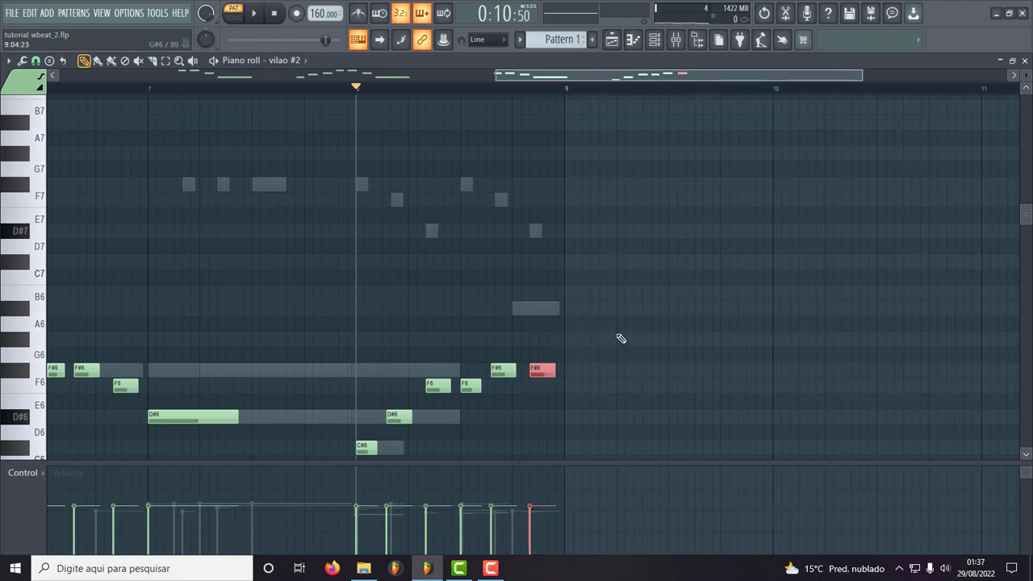
pyautogui.press('space')
pyautogui.press('space')
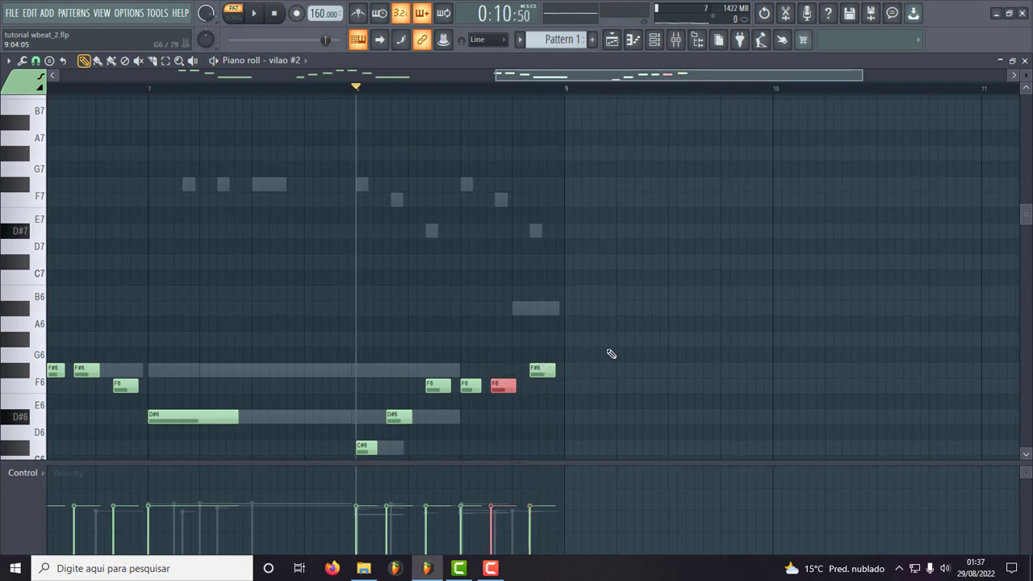
# - Lower the second-to-last note of bar 8 to D#6 and play the phrase from the start of the bar
pyautogui.press('space')
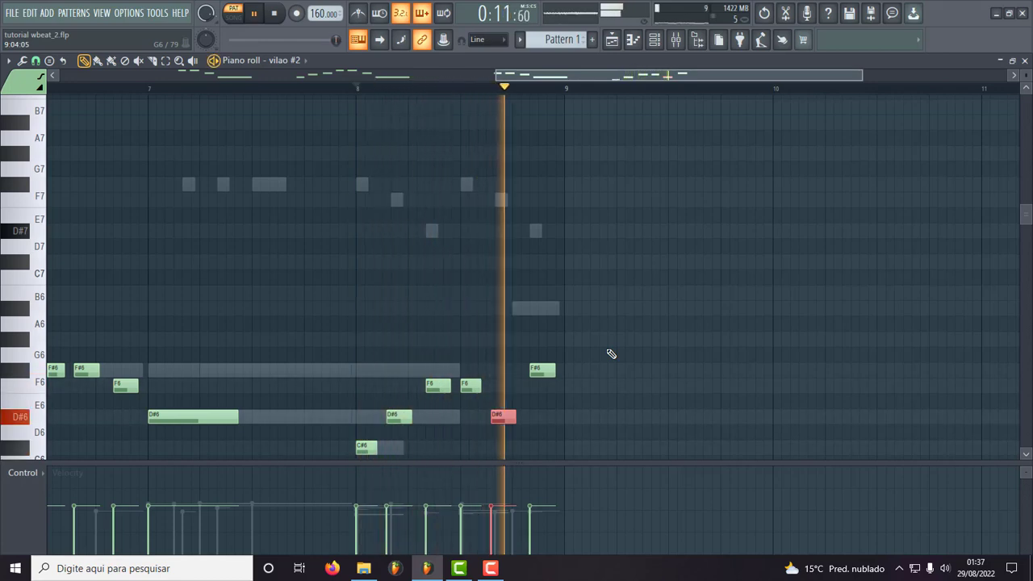
pyautogui.press('space')
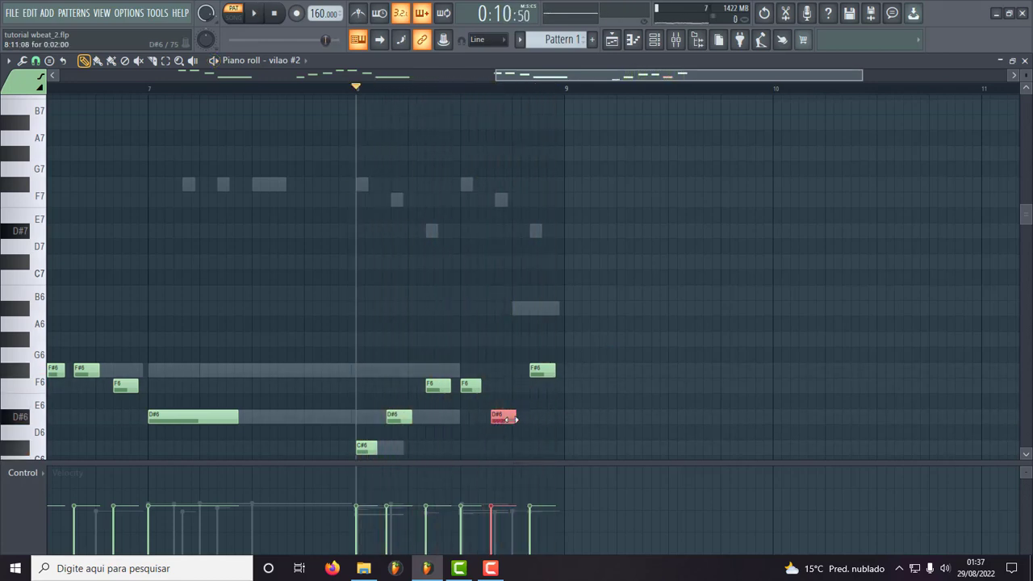
pyautogui.press('space')
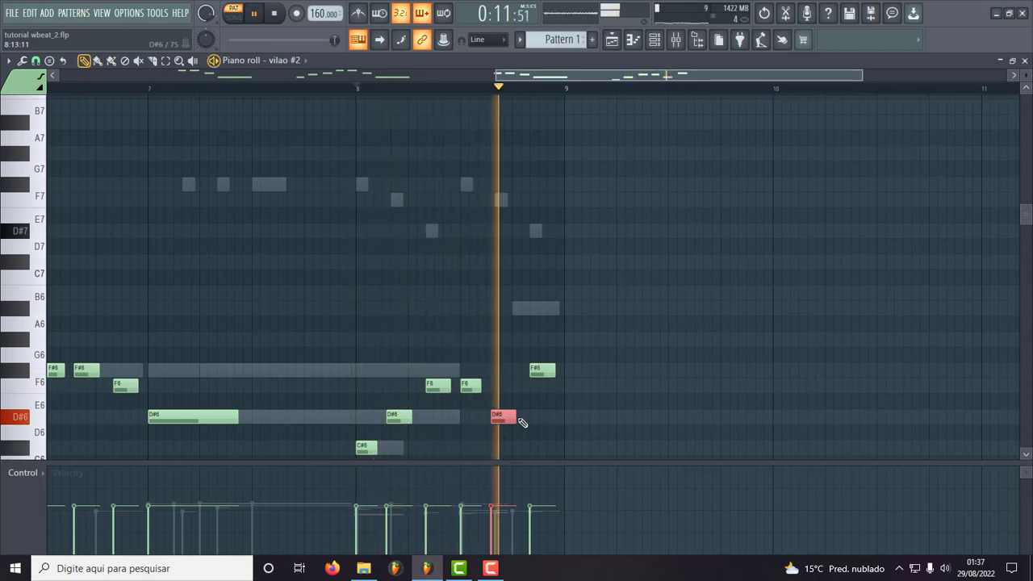
pyautogui.press('space')
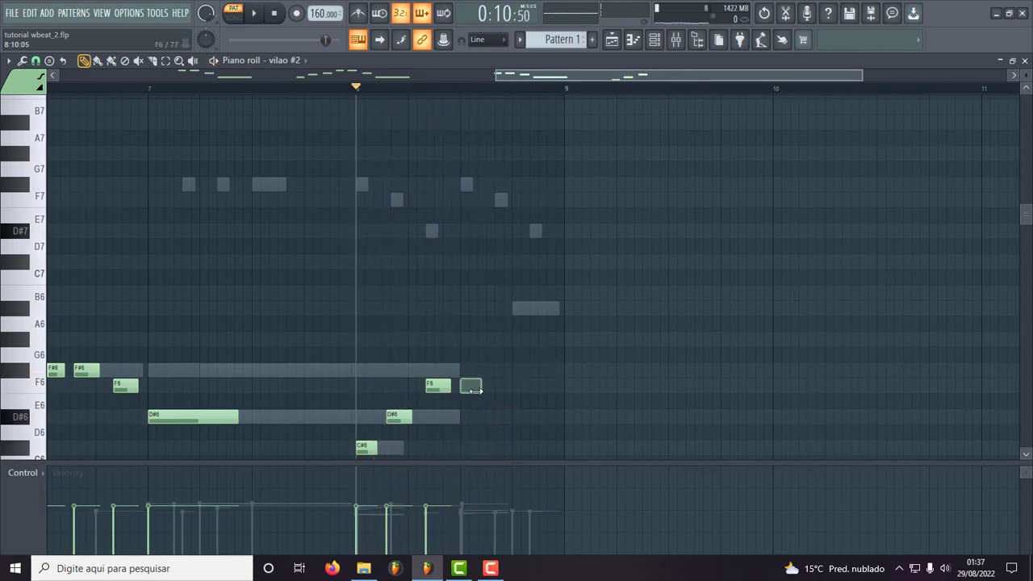
# - Replace the last three notes of bar 8 with a copy of its first three (C#6, D#6, F6) and play the bar
pyautogui.moveTo(485, 349); pyautogui.dragTo(381, 456)
pyautogui.keyDown('ctrl'); pyautogui.click(469, 402); pyautogui.keyUp('ctrl')
pyautogui.moveTo(464, 391); pyautogui.dragTo(364, 444)
pyautogui.hotkey('ctrl', 'b')
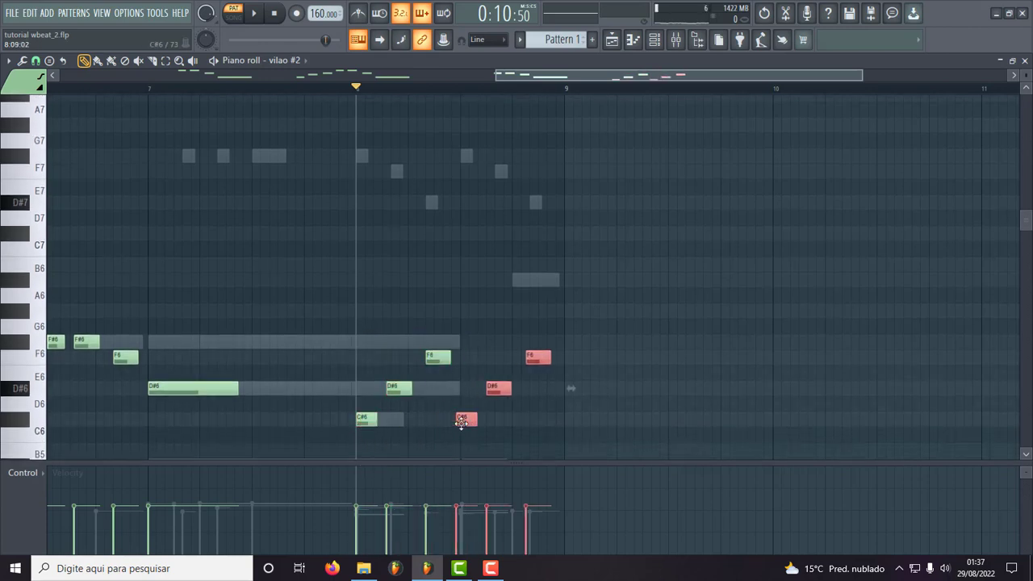
pyautogui.moveTo(462, 421); pyautogui.dragTo(466, 422)
pyautogui.press('space')
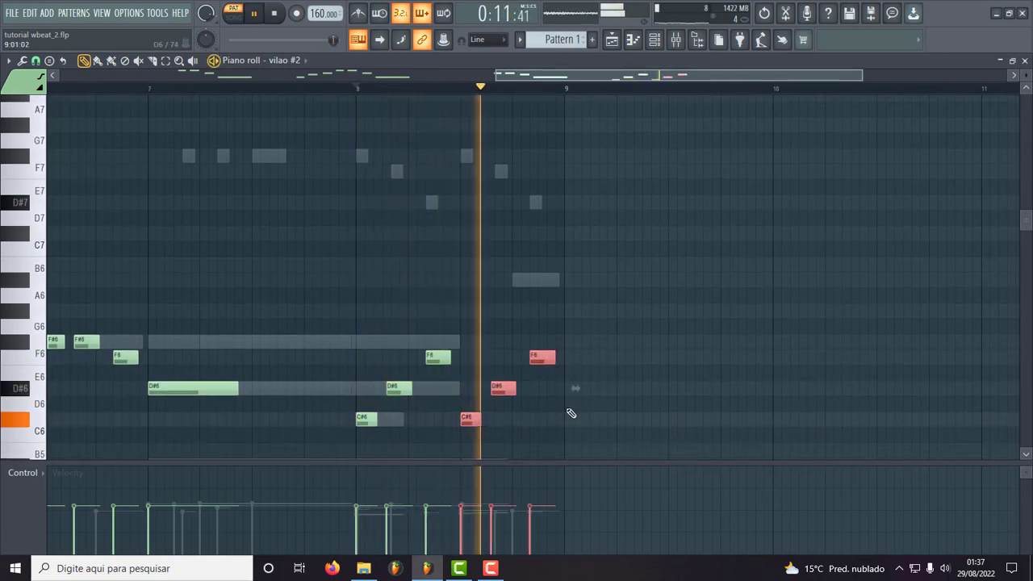
pyautogui.press('space')
pyautogui.press('space')
pyautogui.press('space')
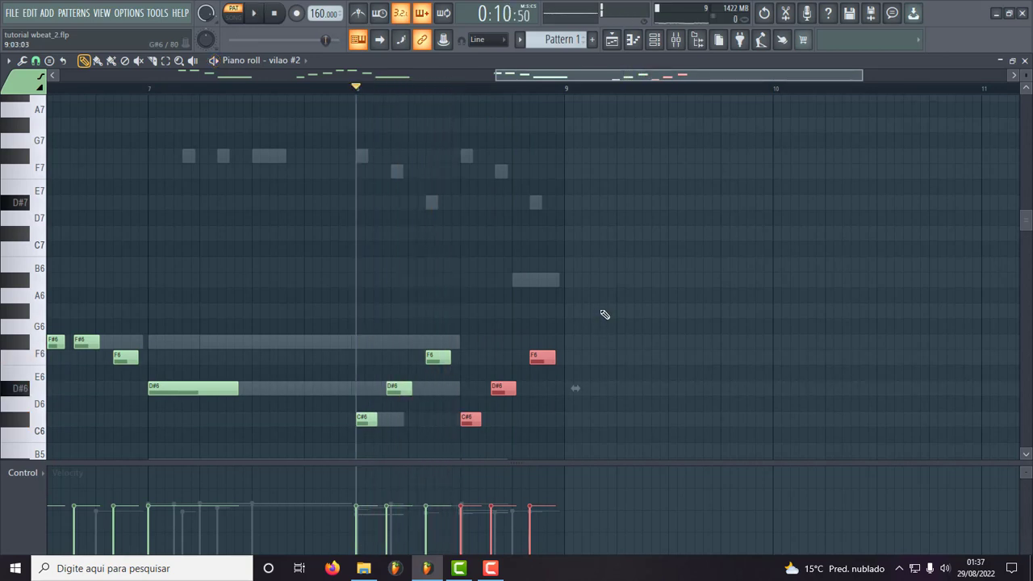
# - Transpose the copied three notes up to D#6, F6, G6 and on to F6, G6, A6, auditioning each version
pyautogui.press('Up')
pyautogui.press('Up')
pyautogui.press('space')
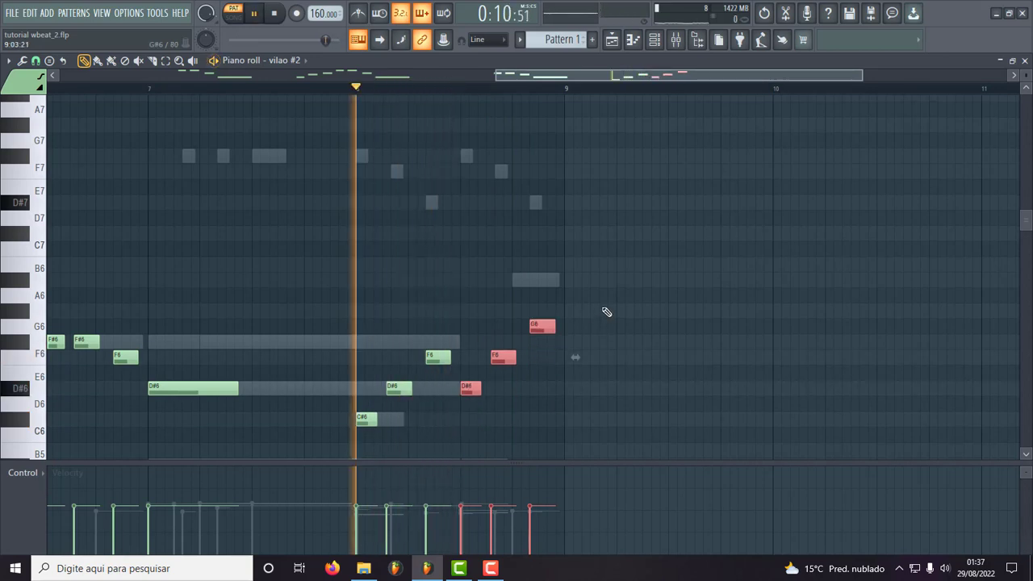
pyautogui.press('space')
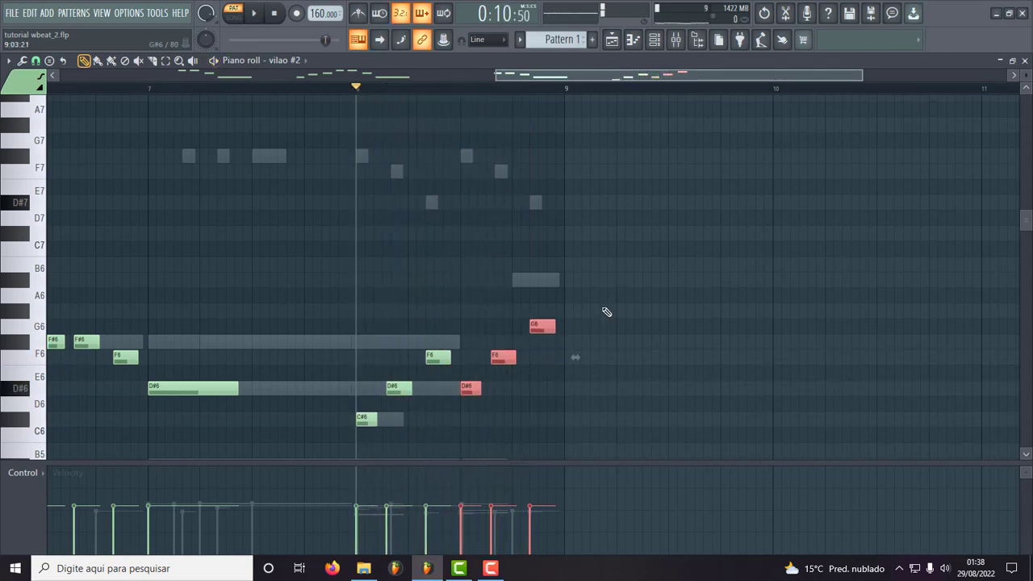
pyautogui.press('Up')
pyautogui.press('Up')
pyautogui.press('space')
pyautogui.press('space')
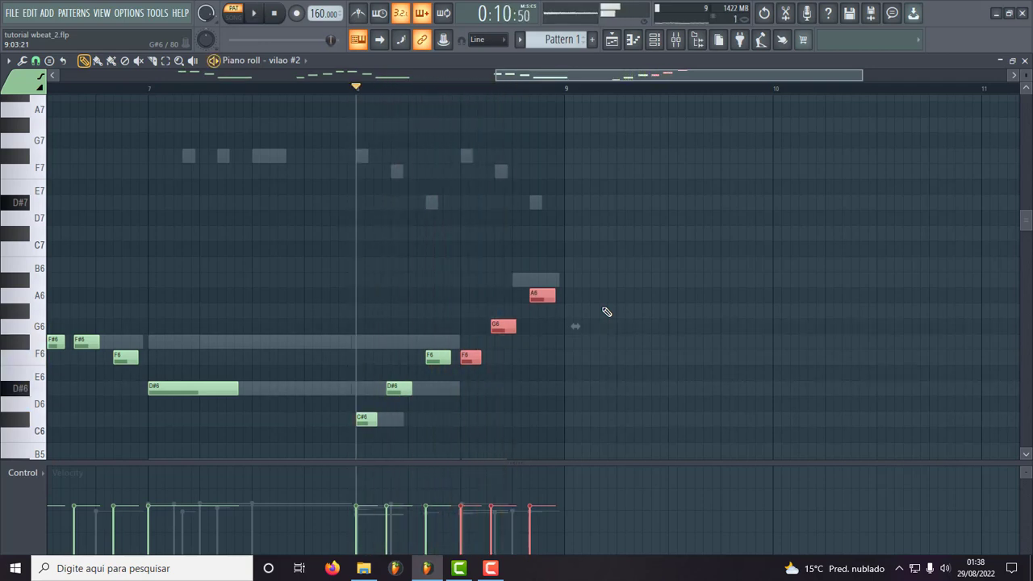
# - Lower the second-to-last note of bar 8 from the copied group to F#6 and audition the result
pyautogui.click(582, 292)
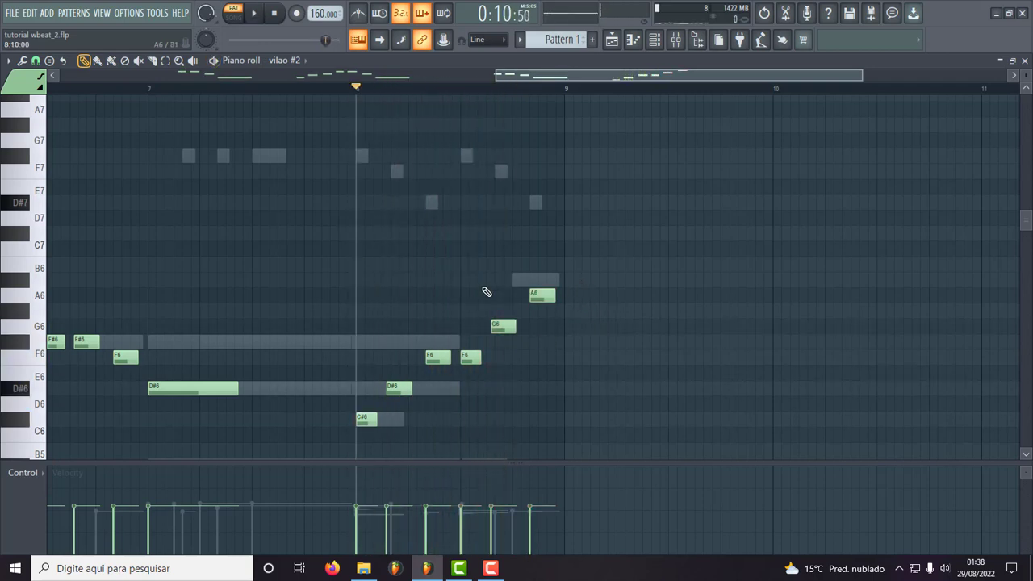
pyautogui.moveTo(494, 289); pyautogui.dragTo(503, 349)
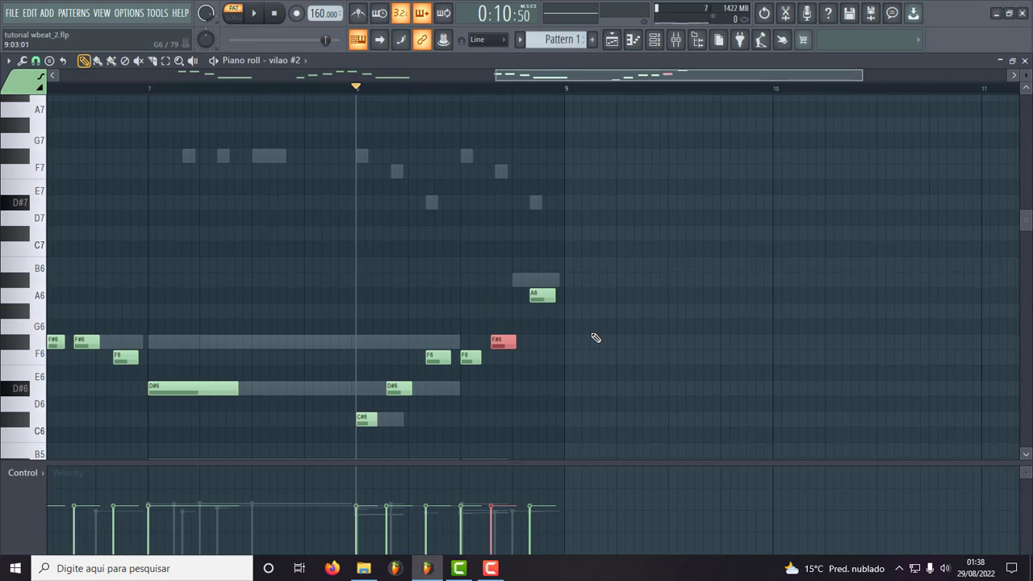
pyautogui.press('space')
pyautogui.press('space')
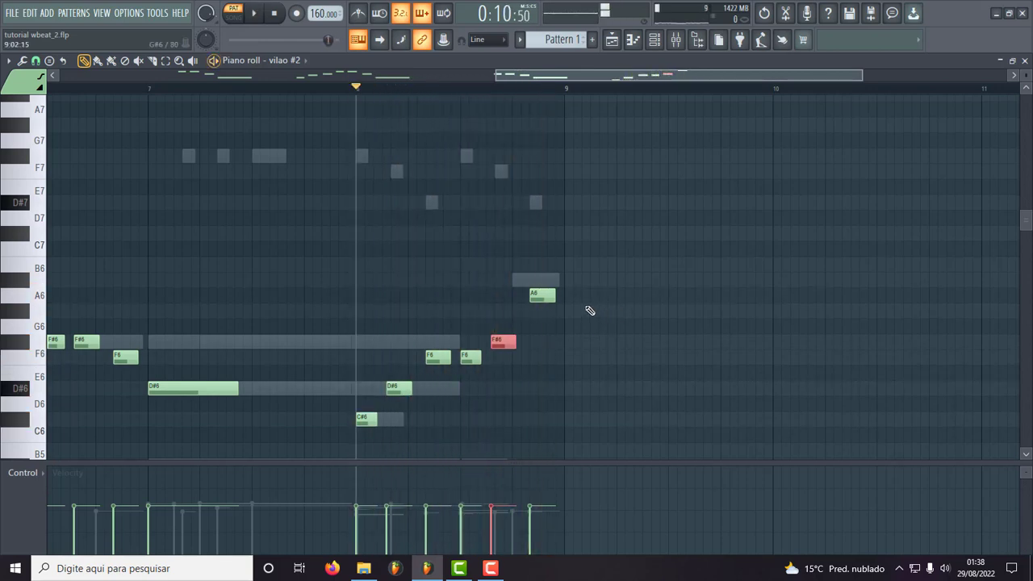
# - Lower the last note of bar 8 to G#6 and play the bar several times
pyautogui.moveTo(593, 274); pyautogui.dragTo(547, 316)
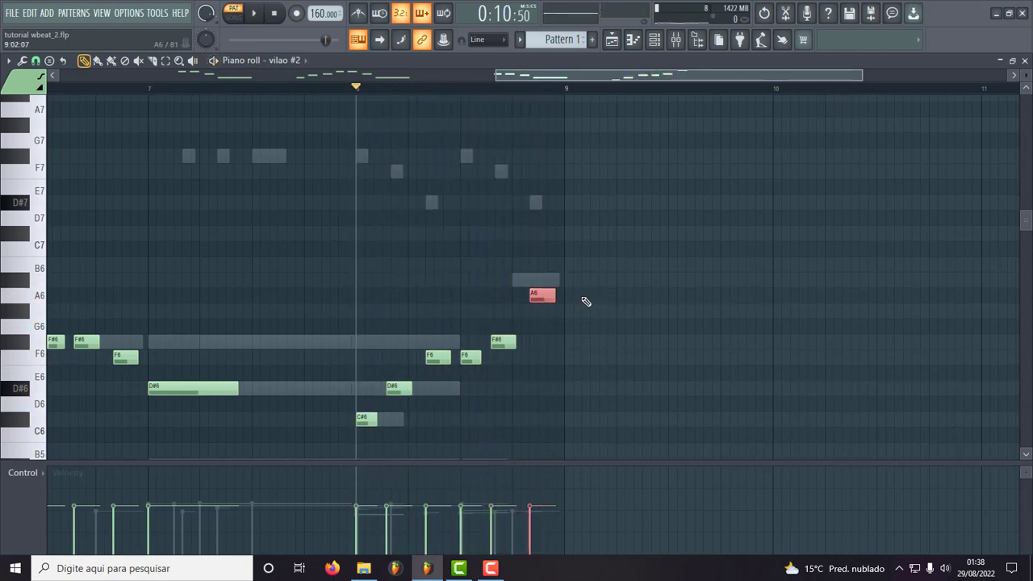
pyautogui.press('Down')
pyautogui.press('space')
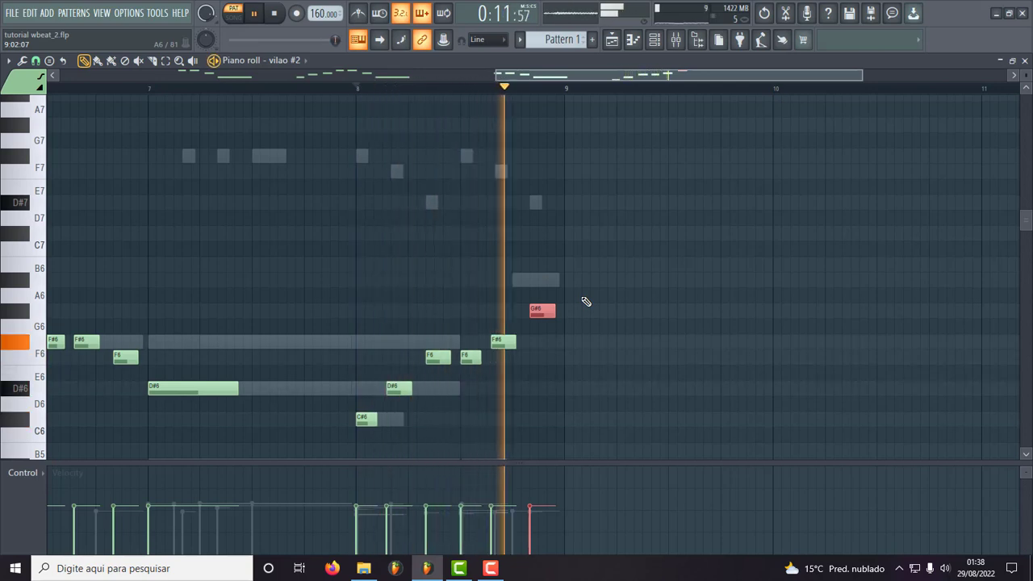
pyautogui.press('space')
pyautogui.press('space')
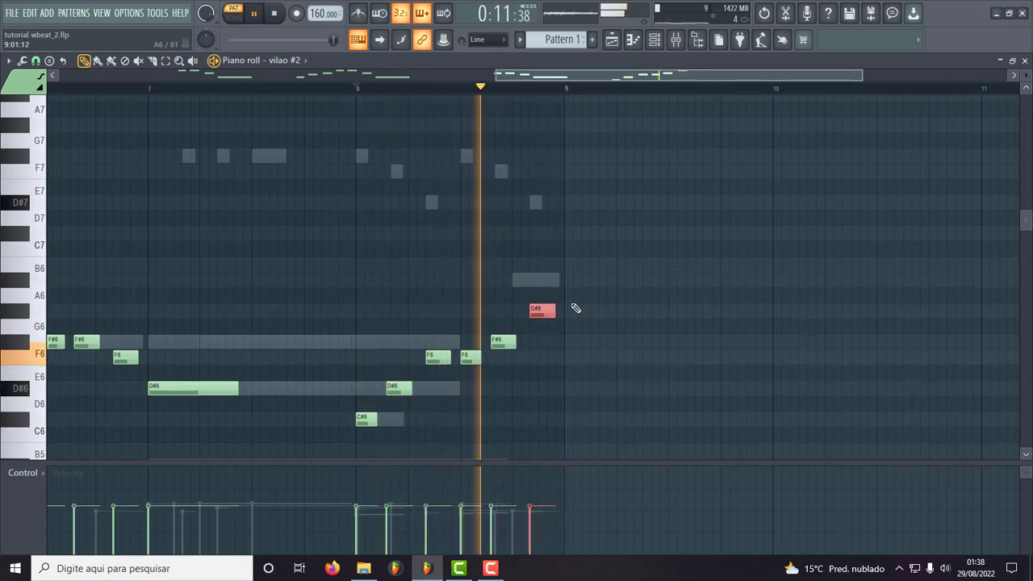
pyautogui.press('space')
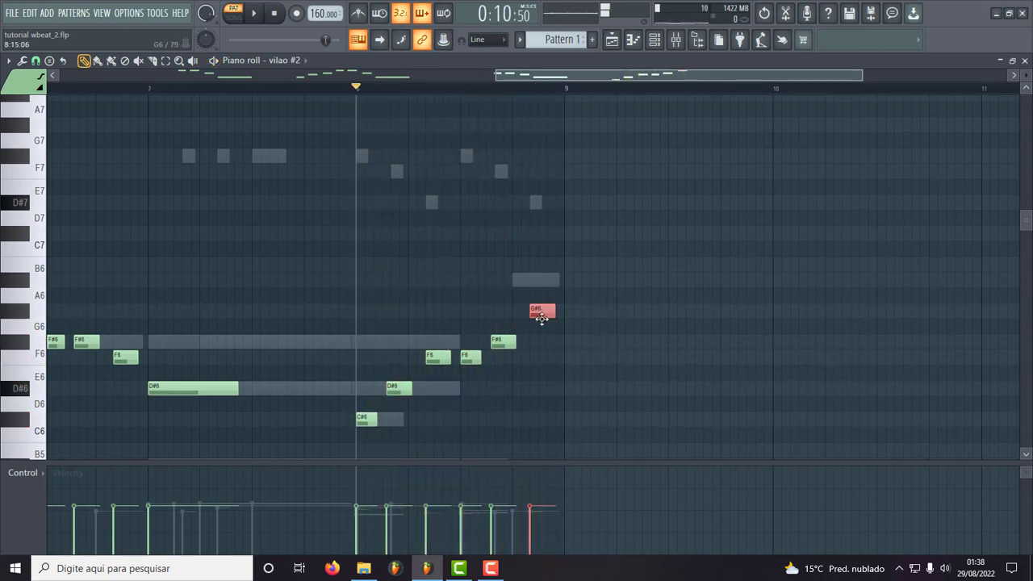
pyautogui.press('space')
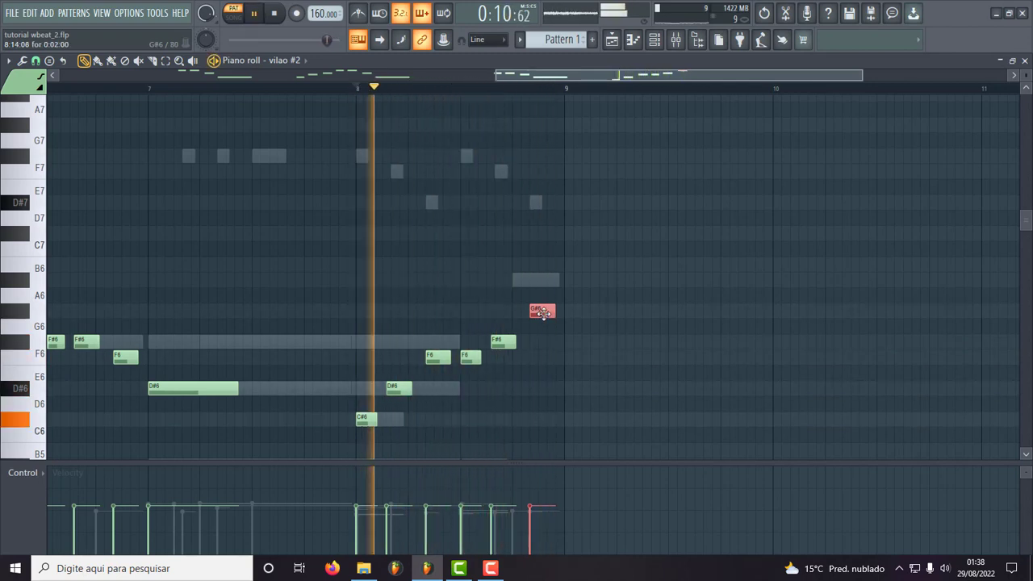
pyautogui.press('space')
# - Delete the last three notes of bar 8 and play the remaining three notes
pyautogui.rightClick(543, 311)
pyautogui.rightClick(503, 342)
pyautogui.rightClick(471, 357)
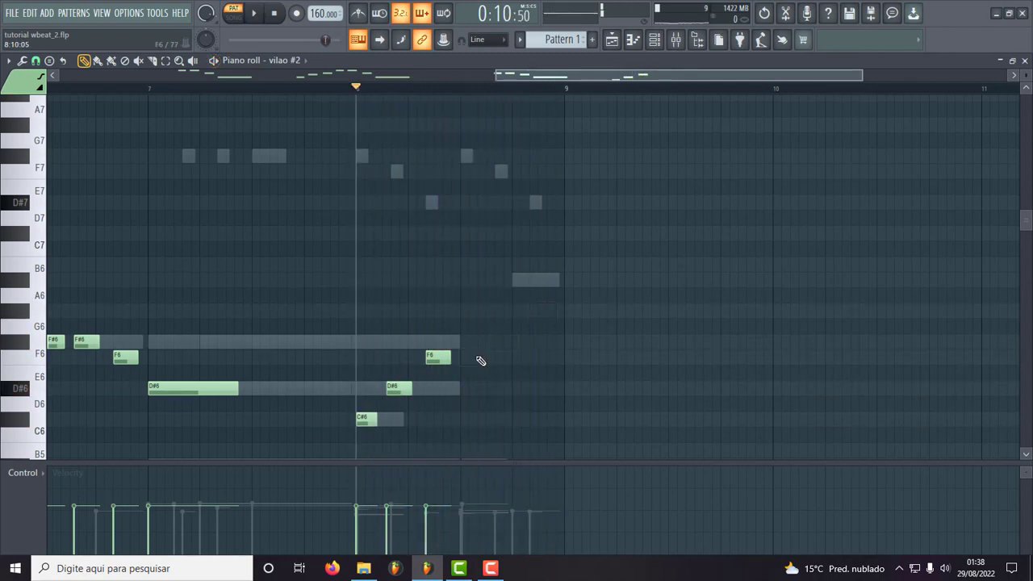
pyautogui.press('space')
pyautogui.press('space')
# - Place a short F6 note at the midpoint of bar 8 and play it back
pyautogui.click(471, 358)
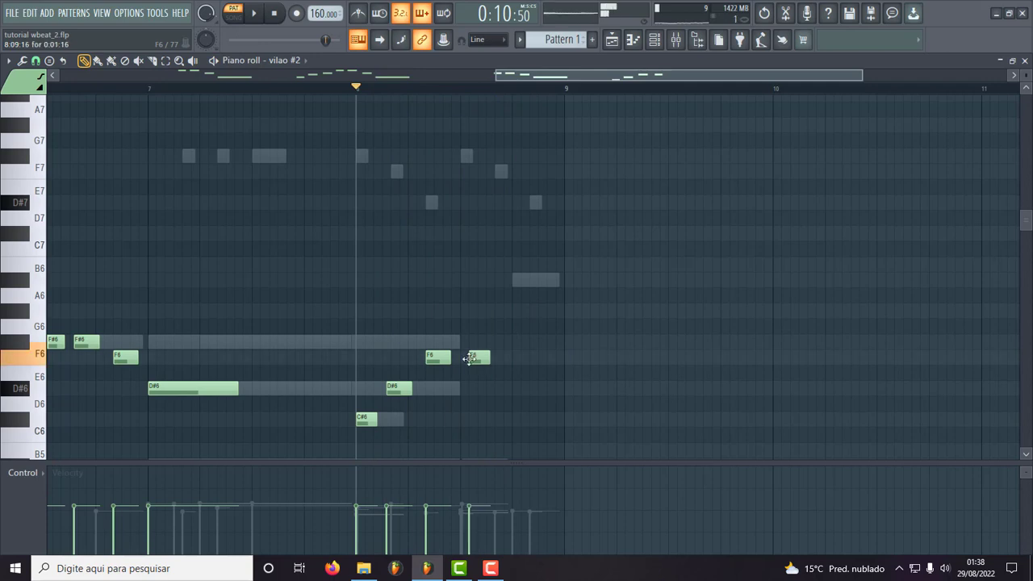
pyautogui.moveTo(470, 357)
pyautogui.mouseDown()
pyautogui.moveTo(459, 325)
pyautogui.moveTo(461, 363)
pyautogui.mouseUp()
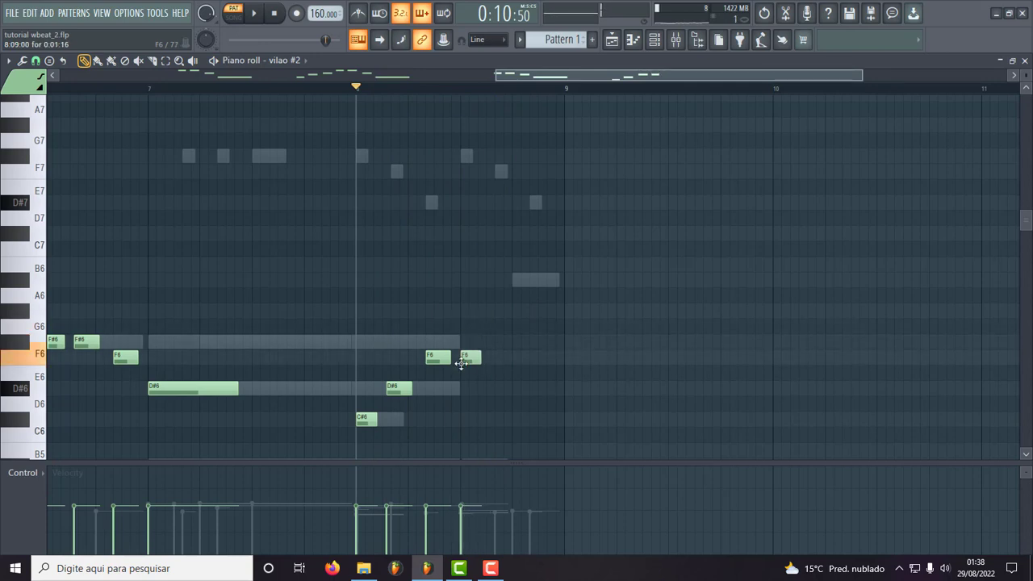
pyautogui.press('space')
pyautogui.press('space')
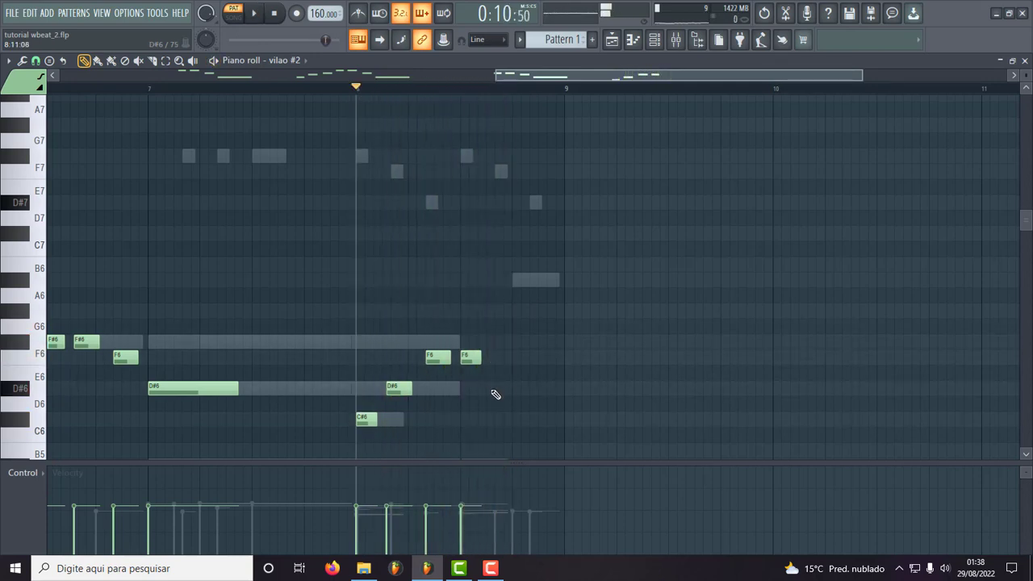
# - Try a D#6 note after the F6 at bar 8's midpoint, remove it and replay the bar
pyautogui.click(494, 389)
pyautogui.rightClick(497, 391)
pyautogui.press('space')
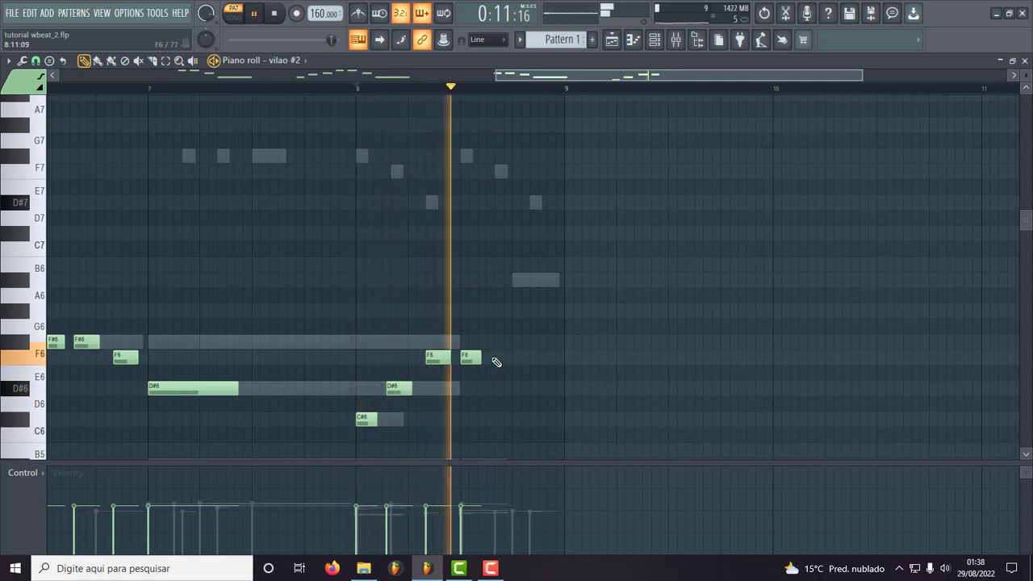
pyautogui.press('space')
# - Try an F#6 note as the fifth note of bar 8, auditioning two placements during playback, and remove it
pyautogui.press('space')
pyautogui.click(502, 344)
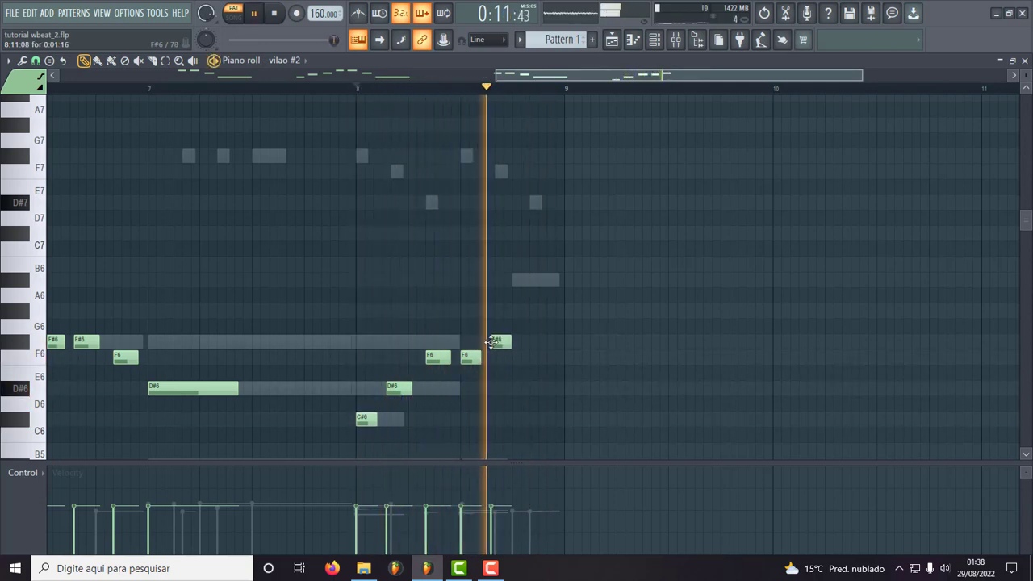
pyautogui.press('space')
pyautogui.rightClick(501, 345)
pyautogui.press('space')
pyautogui.click(501, 345)
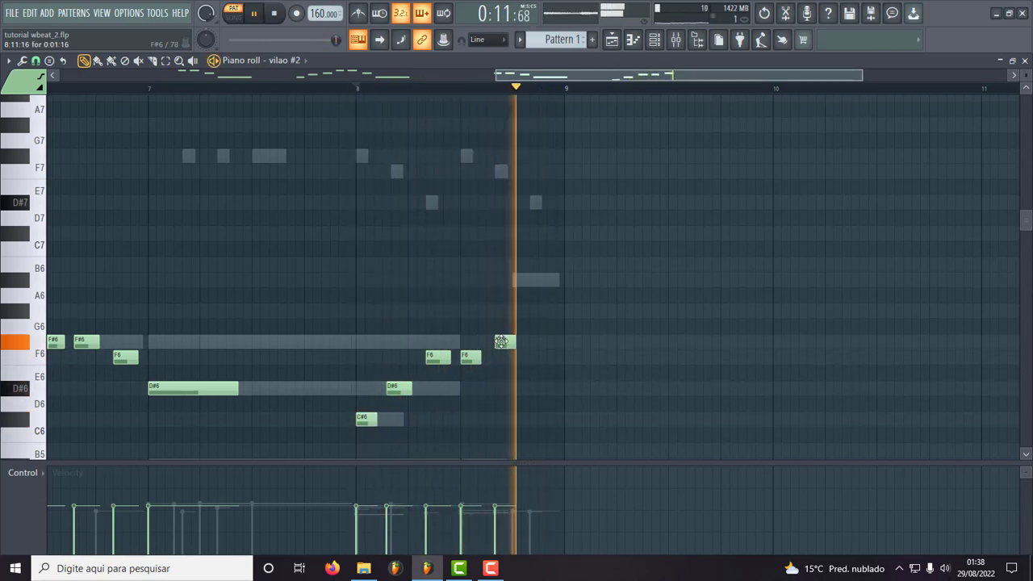
pyautogui.press('space')
pyautogui.press('space')
pyautogui.press('space')
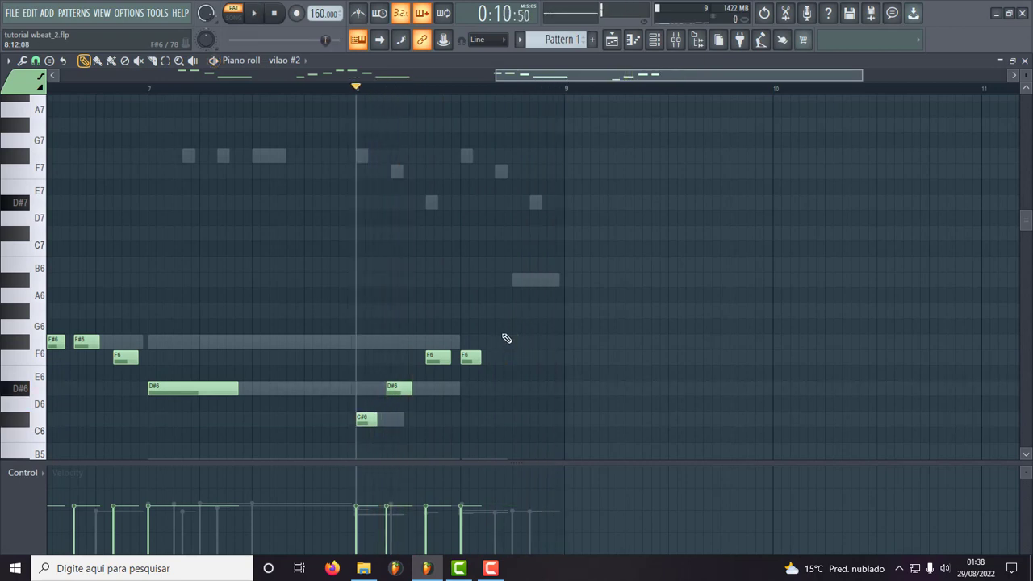
# - Place a G#6 note as the fifth note of bar 8 and play the bar back
pyautogui.press('space')
pyautogui.click(497, 310)
pyautogui.press('space')
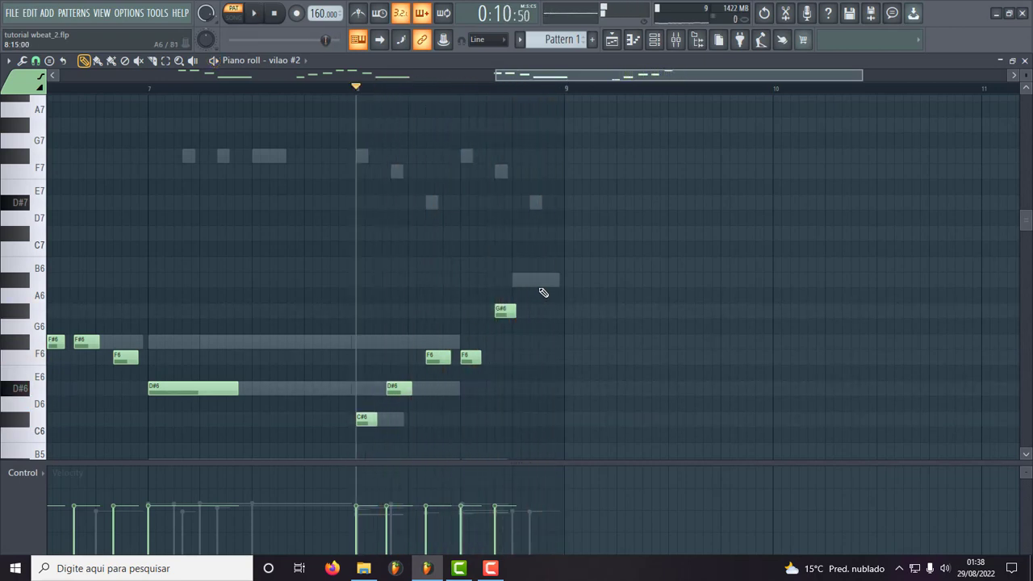
# - Try a short A#6 note as the last note of bar 8 and play the bar back
pyautogui.click(542, 281)
pyautogui.press('space')
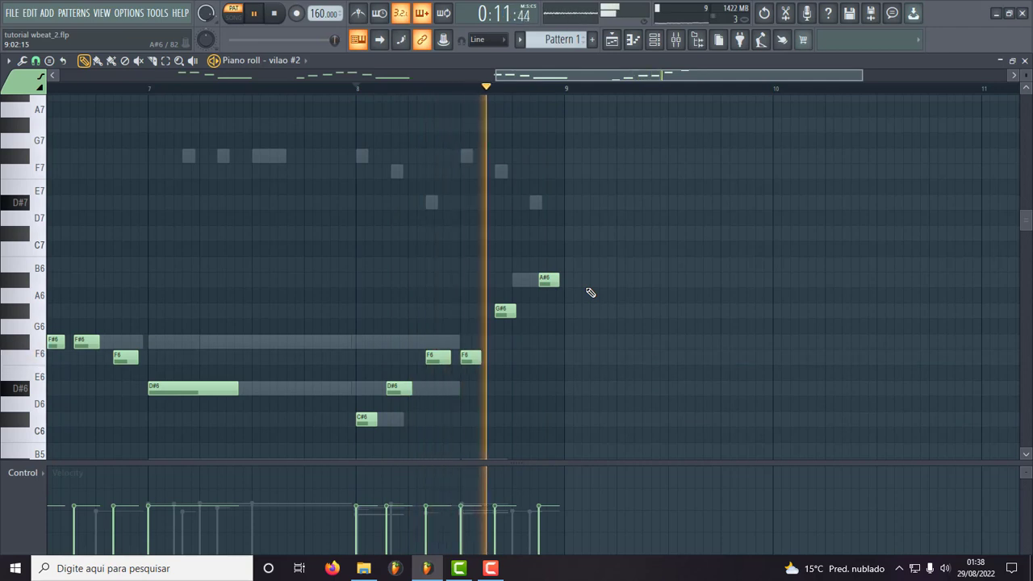
pyautogui.press('space')
pyautogui.press('space')
pyautogui.press('space')
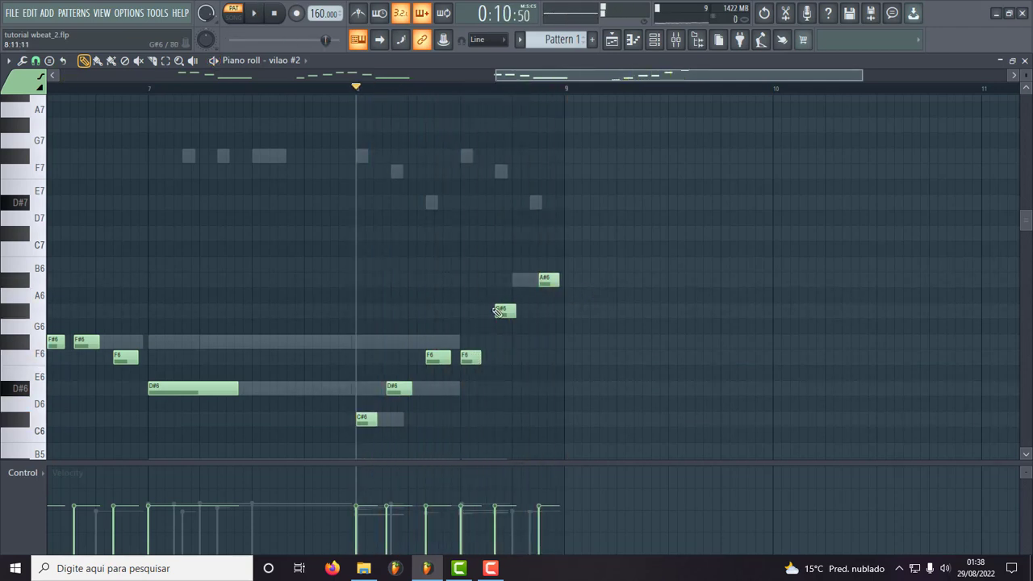
# - Replace the last three notes of bar 8 with a copy of bar 6's closing F#6, F#6 and F6 notes, and play it back
pyautogui.rightClick(544, 282)
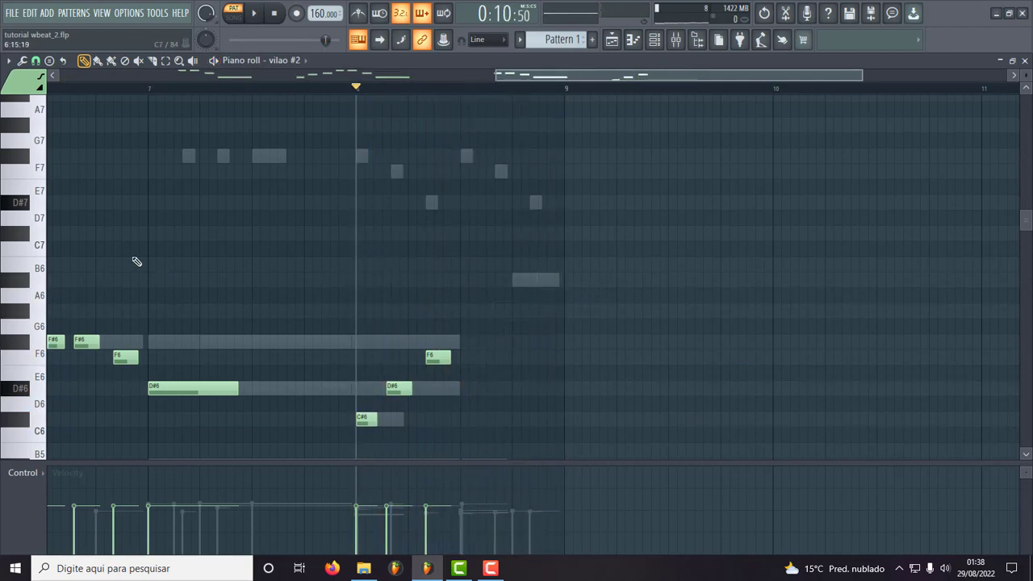
pyautogui.moveTo(131, 258); pyautogui.dragTo(60, 394)
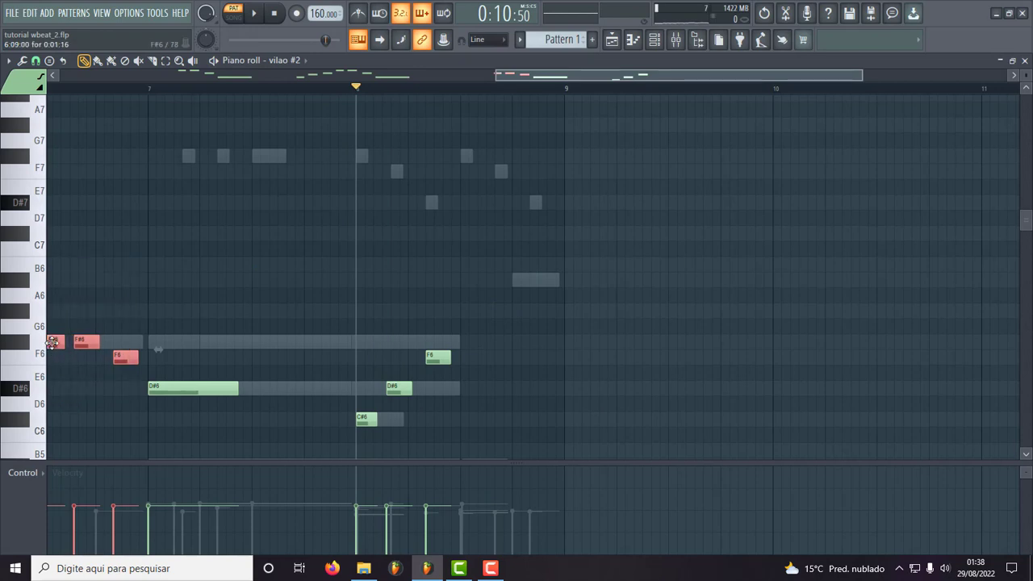
pyautogui.moveTo(53, 341); pyautogui.dragTo(470, 337)
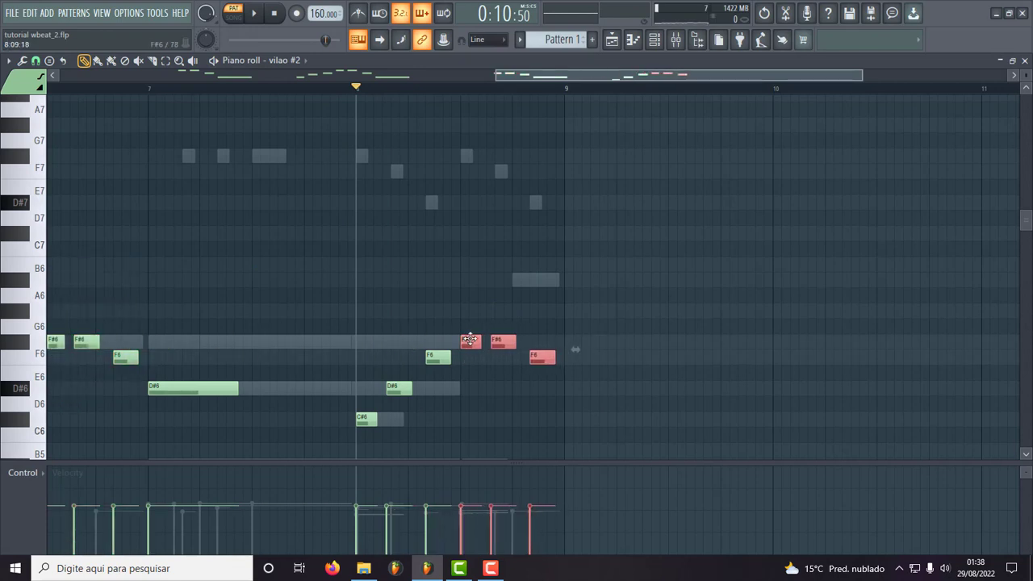
pyautogui.press('space')
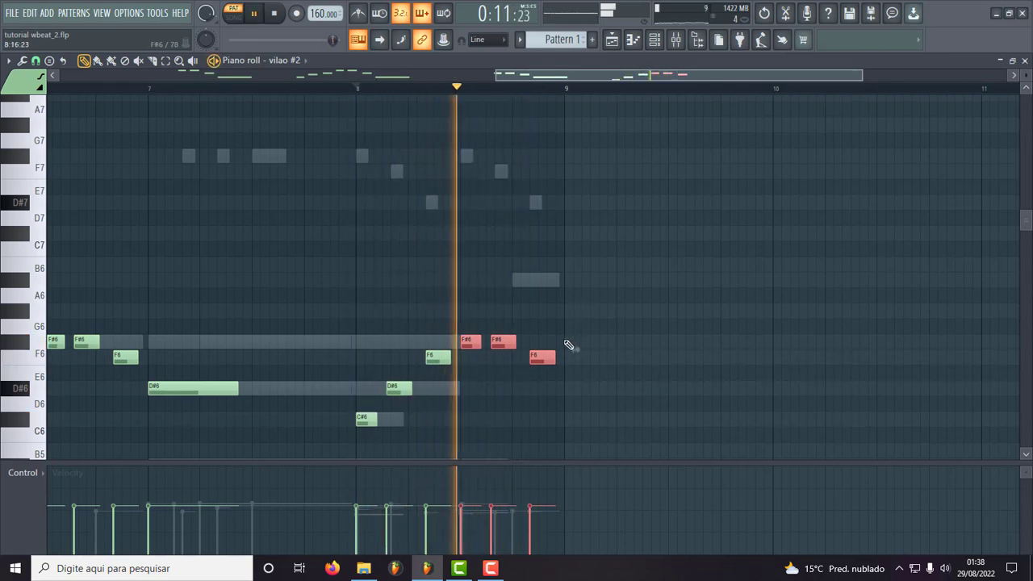
pyautogui.press('space')
# - Raise the last note of bar 8 to A#6 and play the bar back
pyautogui.click(568, 328)
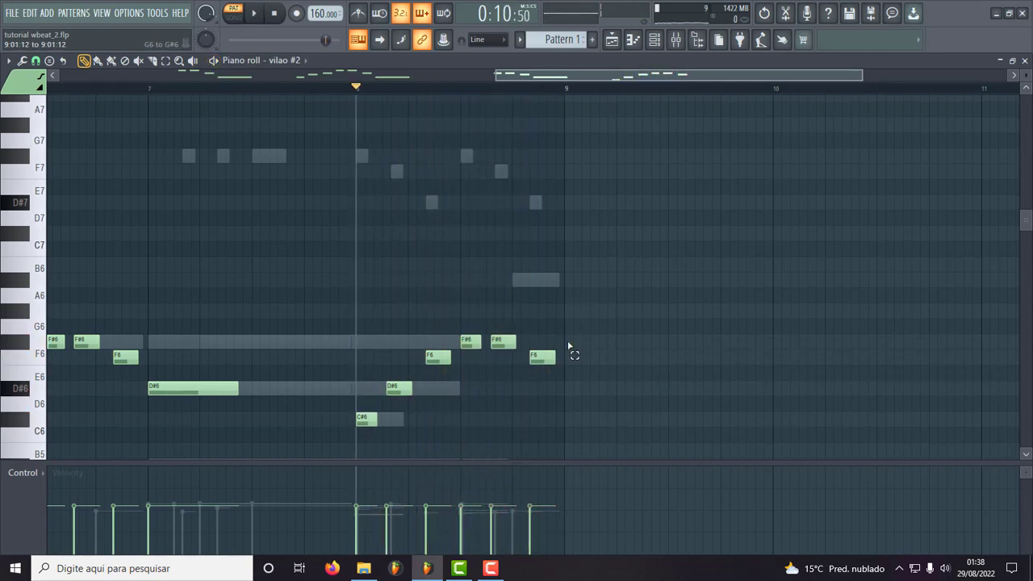
pyautogui.moveTo(568, 345); pyautogui.dragTo(554, 373)
pyautogui.press('Up')
pyautogui.press('Up')
pyautogui.press('Up')
pyautogui.press('Up')
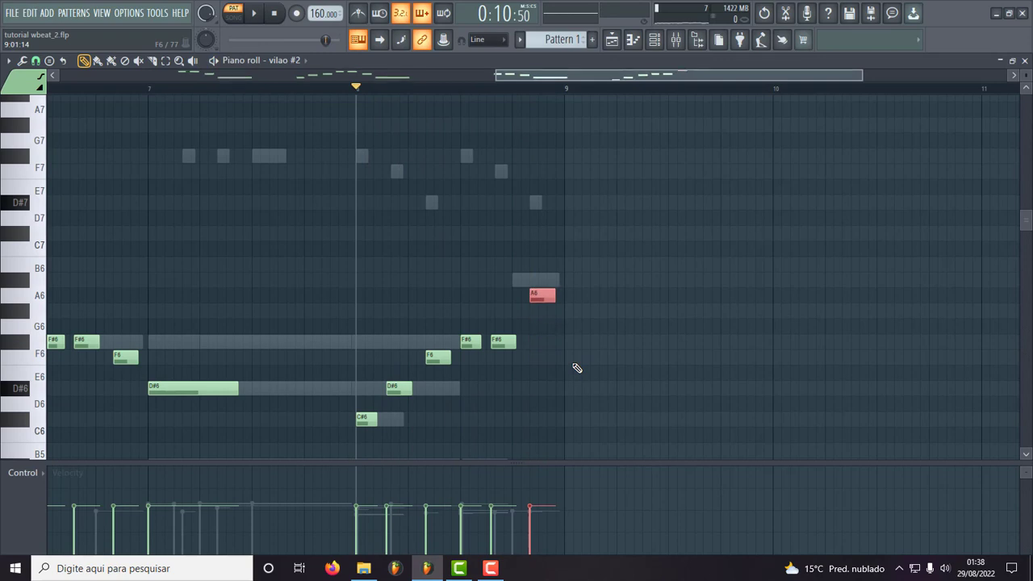
pyautogui.press('space')
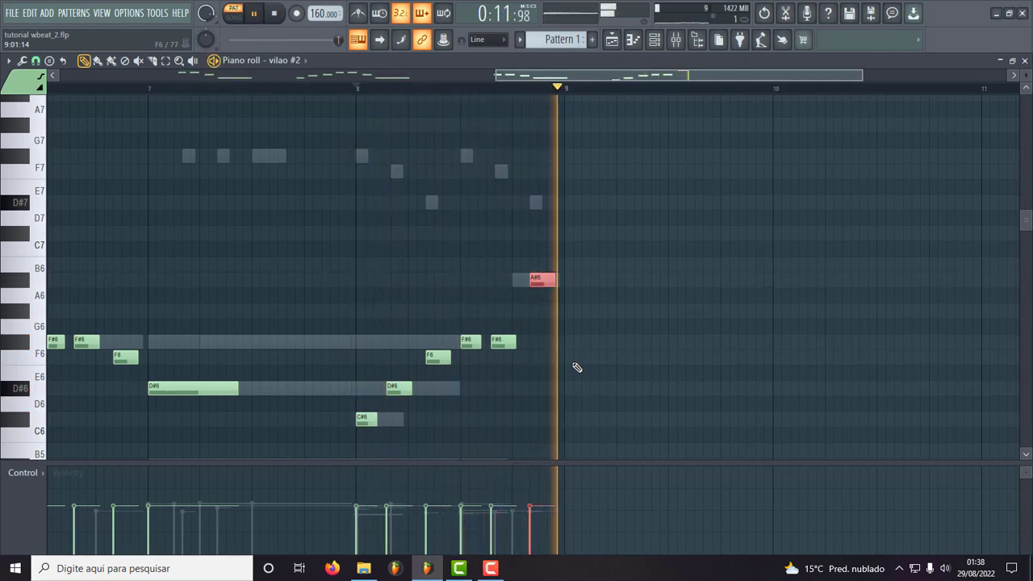
pyautogui.press('space')
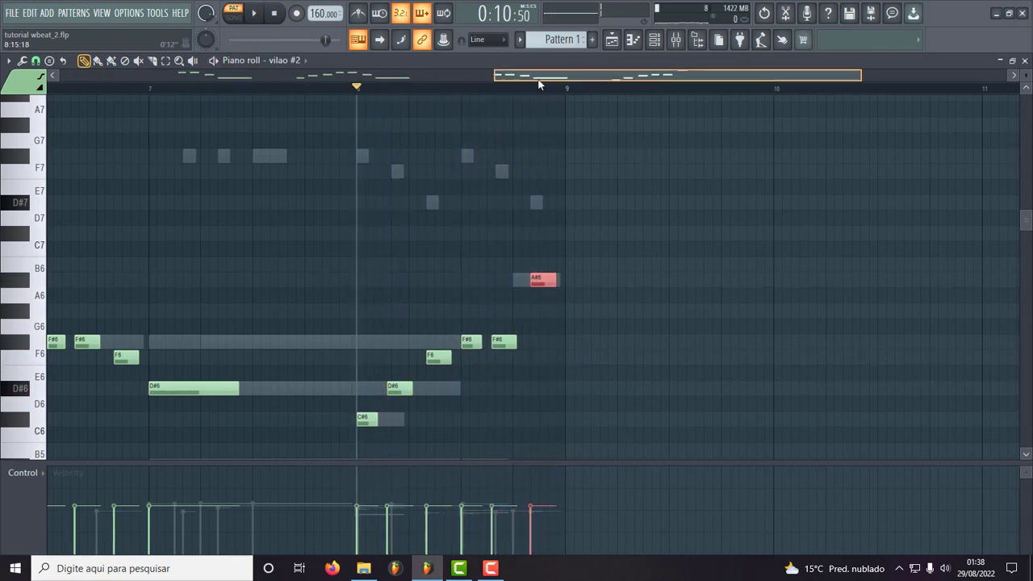
# - Lengthen the opening G#6 note of bar 1 to 0:04:16 and play the melody back
pyautogui.moveTo(540, 75); pyautogui.dragTo(109, 75)
pyautogui.click(61, 305)
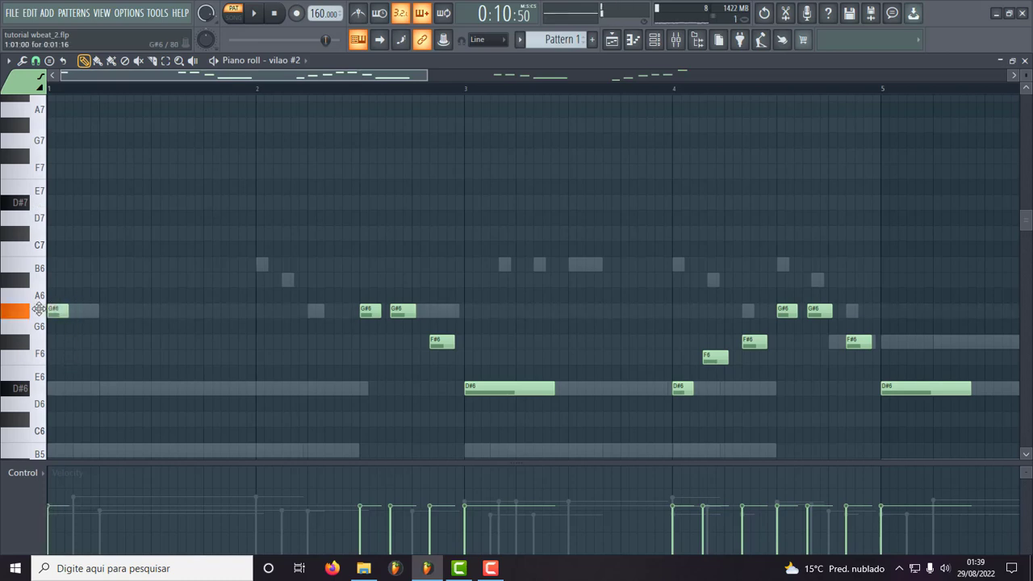
pyautogui.press('space')
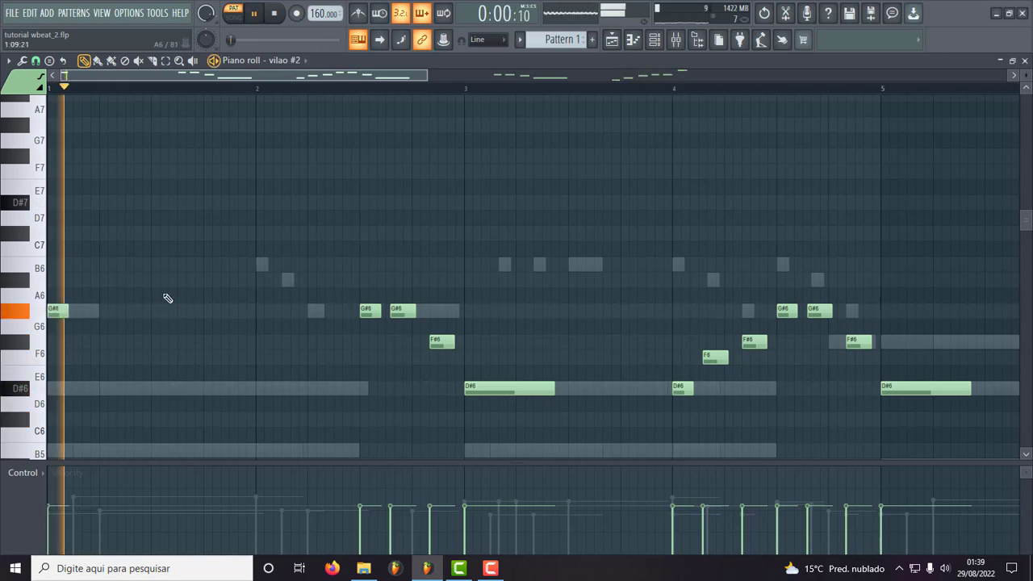
pyautogui.press('space')
pyautogui.moveTo(61, 312); pyautogui.dragTo(106, 313)
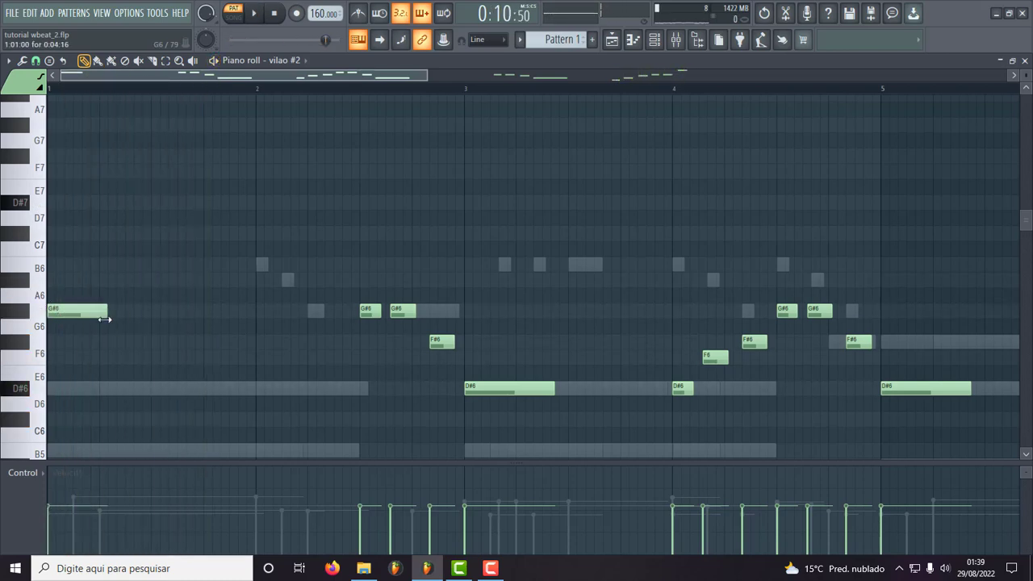
pyautogui.press('space')
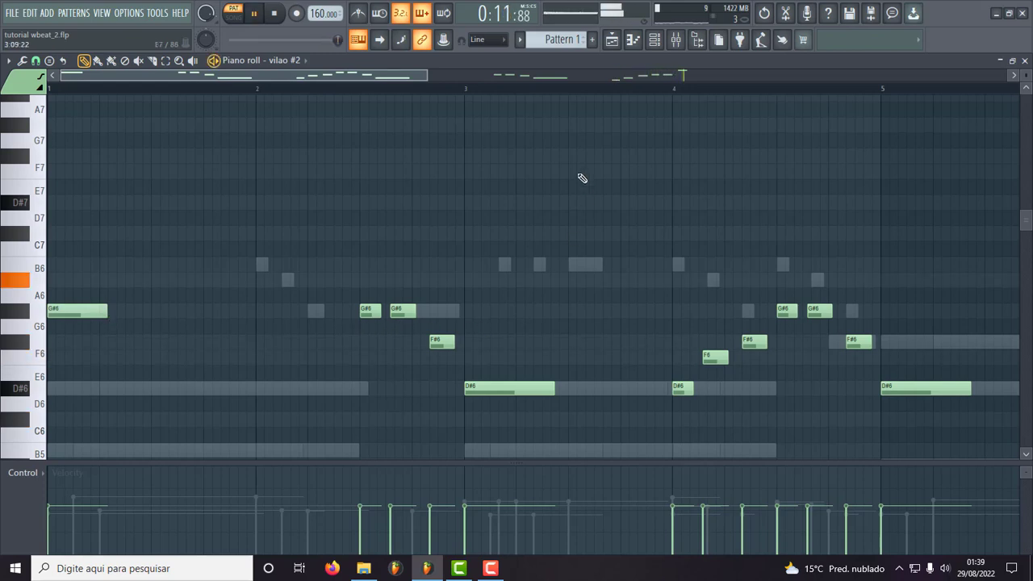
# - Try randomizing the velocity levels of all vilao #2 notes with the randomizer and preview the pattern
pyautogui.moveTo(427, 75); pyautogui.dragTo(41, 436)
pyautogui.press('space')
pyautogui.scroll(-5, 374, 295)
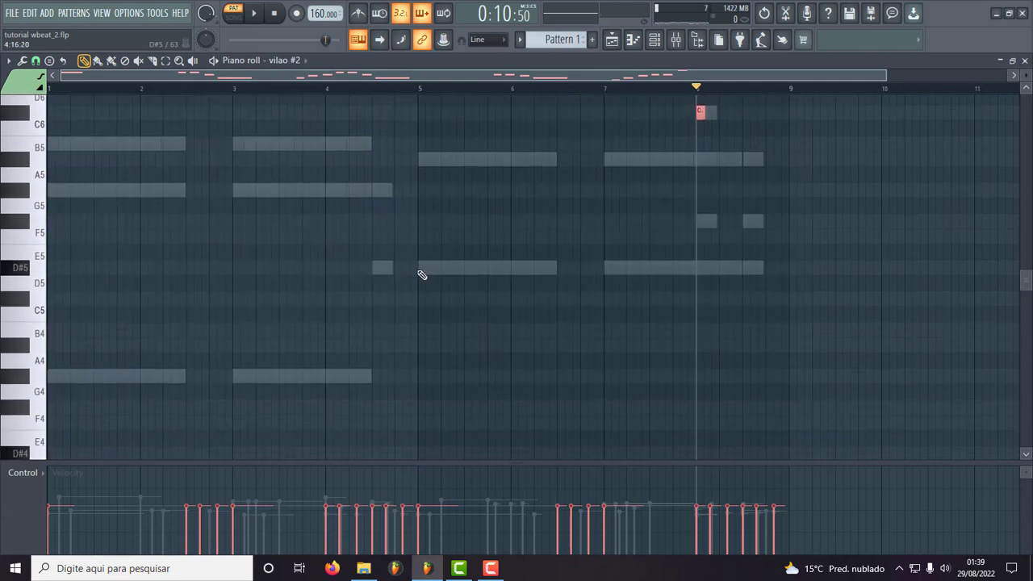
pyautogui.hotkey('alt', 'r')
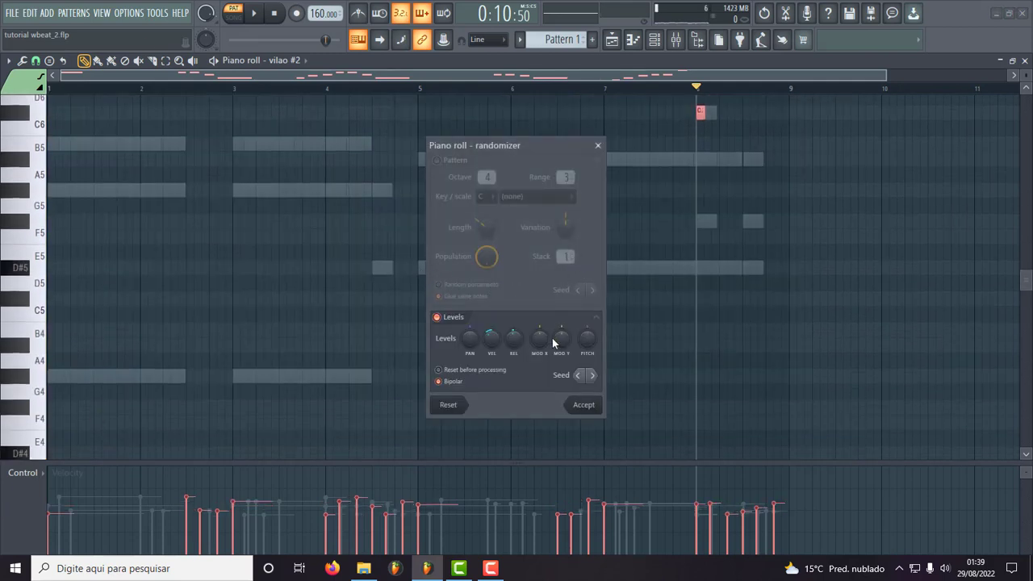
pyautogui.moveTo(492, 338); pyautogui.dragTo(492, 327)
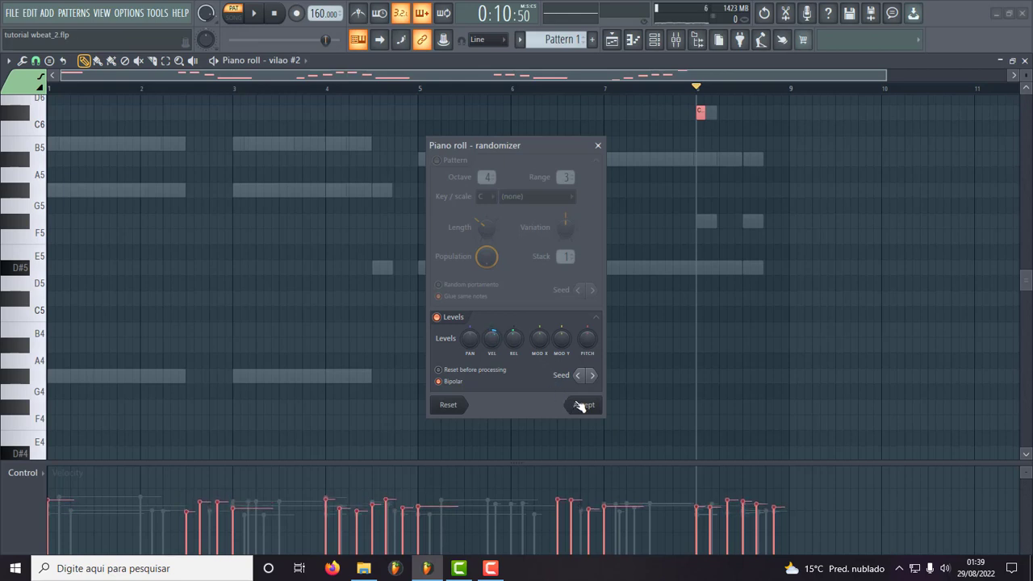
pyautogui.press('space')
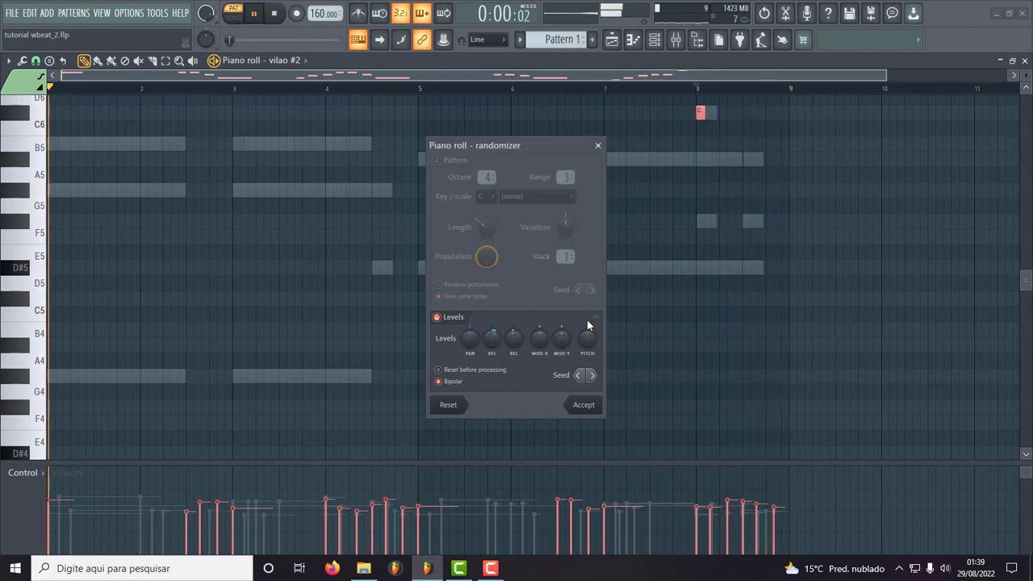
pyautogui.press('space')
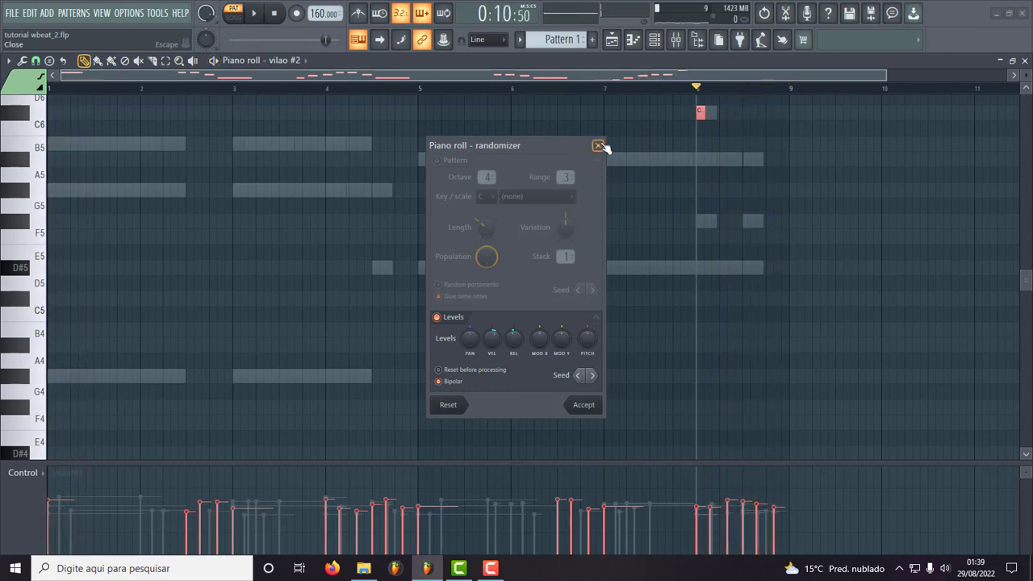
pyautogui.click(599, 146)
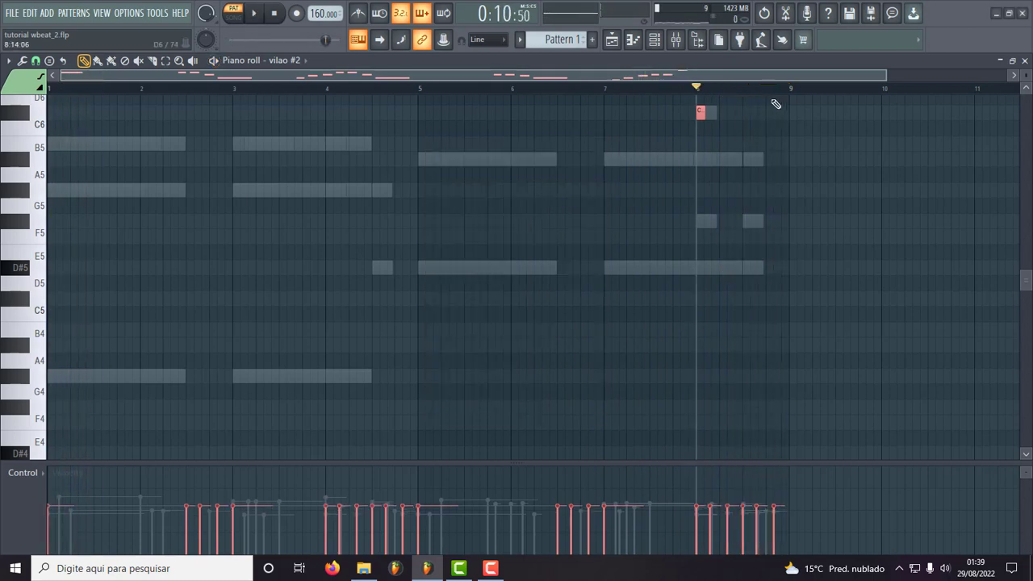
pyautogui.click(1025, 60)
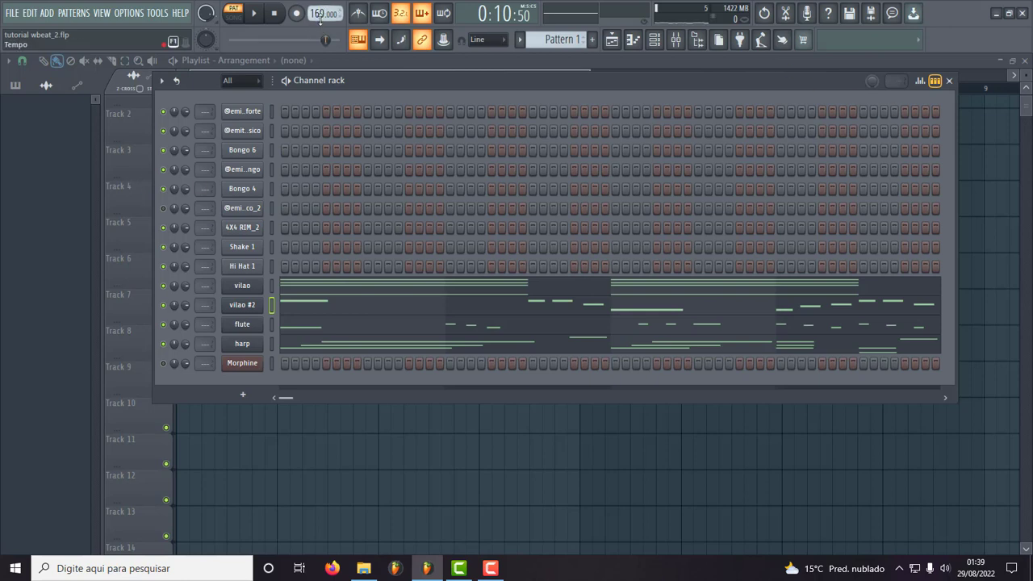
pyautogui.click(284, 110)
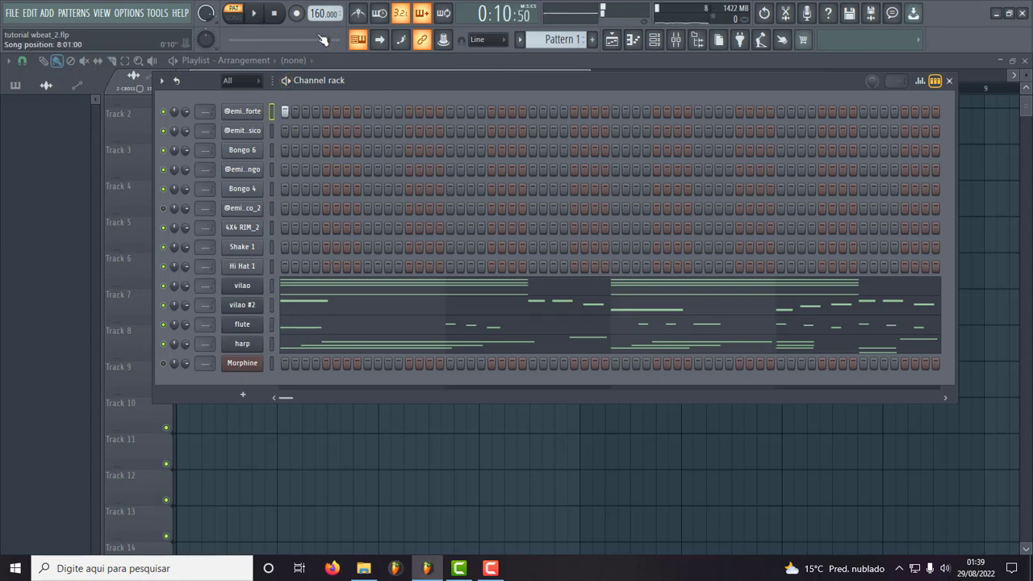
pyautogui.press('space')
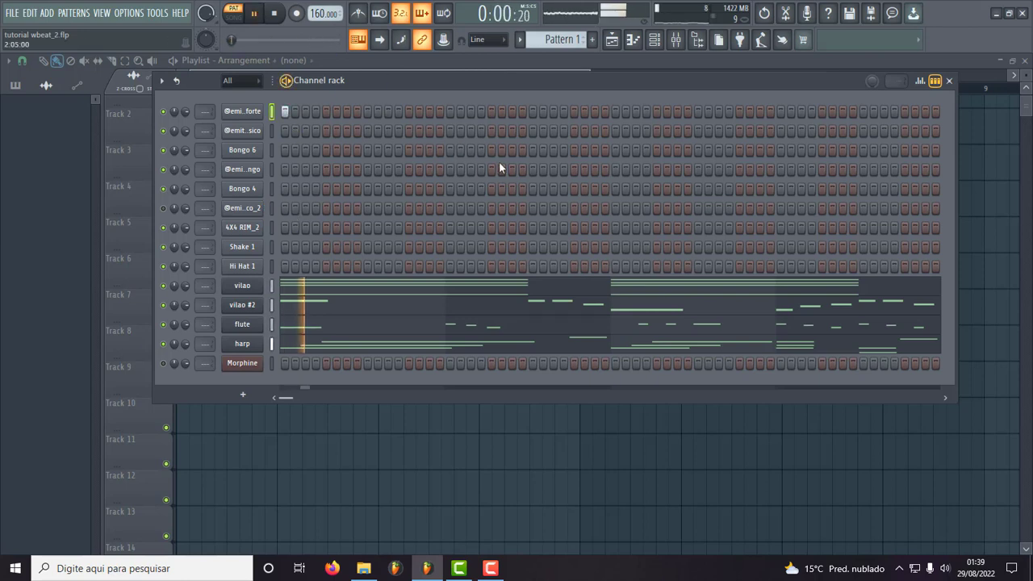
pyautogui.press('space')
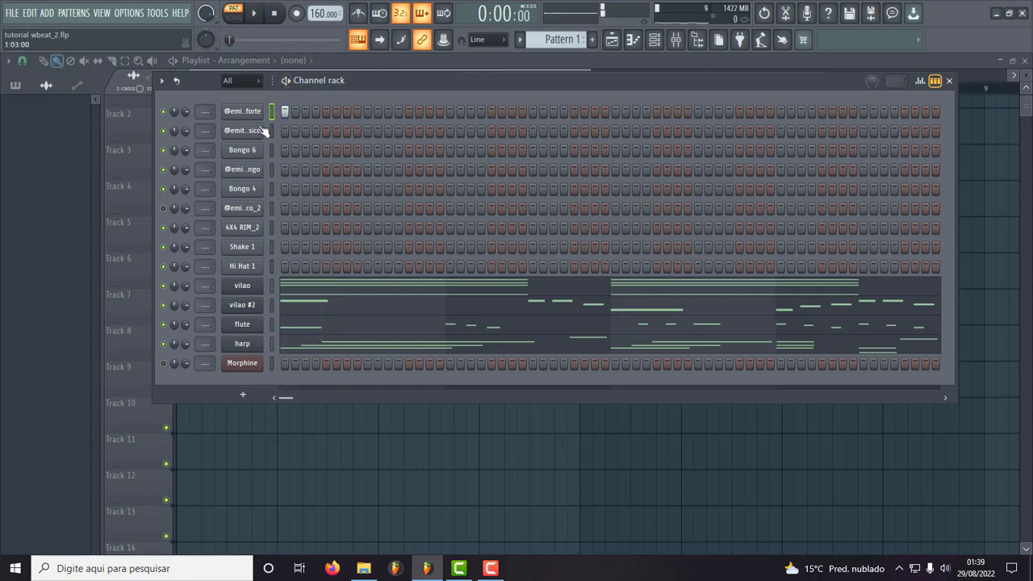
pyautogui.press('space')
pyautogui.press('space')
pyautogui.press('space')
pyautogui.press('space')
# - Place a 4X4 RIM_2 hit on step 7 after auditioning it on step 6
pyautogui.click(337, 227)
pyautogui.press('space')
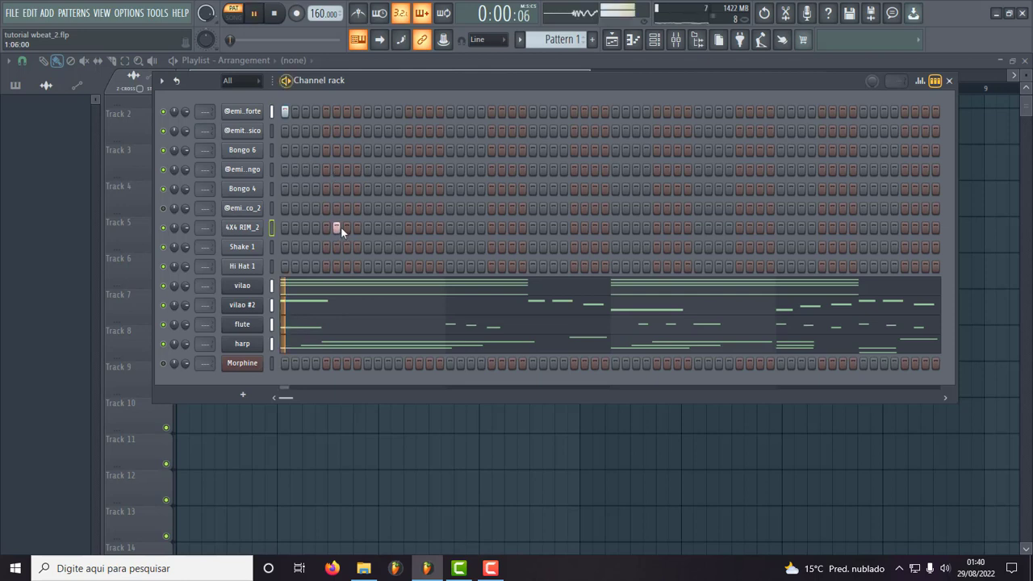
pyautogui.press('space')
pyautogui.rightClick(339, 227)
pyautogui.press('space')
pyautogui.click(344, 228)
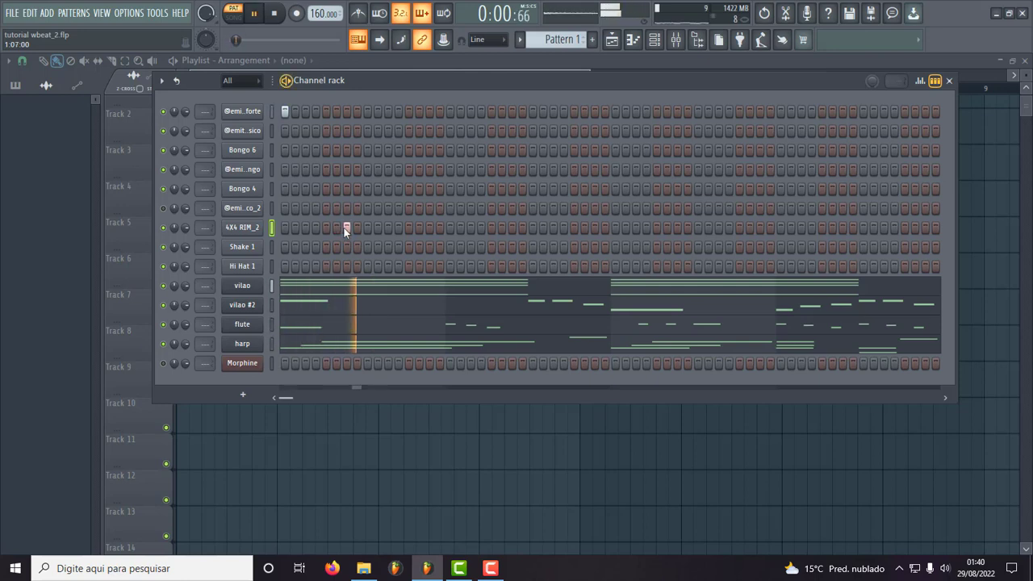
pyautogui.press('space')
pyautogui.press('space')
# - Add a 4X4 RIM_2 hit on step 13 and replay the pattern to judge the rhythm
pyautogui.click(407, 228)
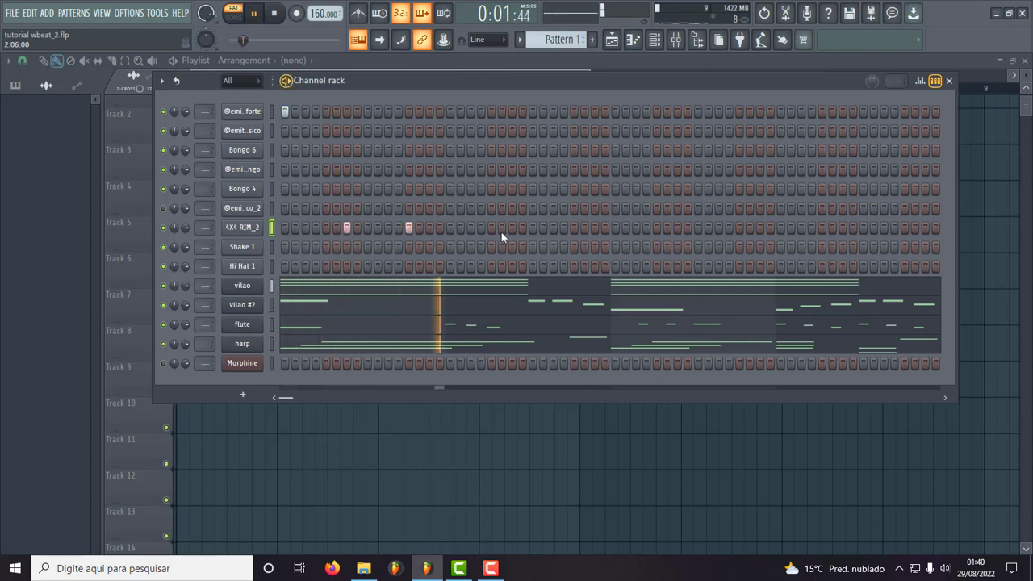
pyautogui.press('space')
pyautogui.press('space')
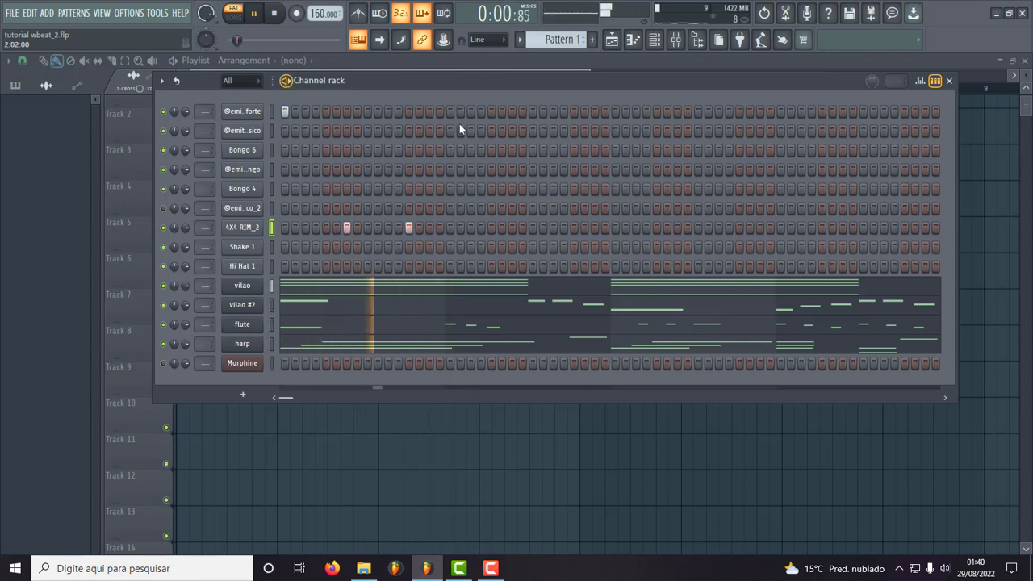
pyautogui.press('space')
pyautogui.press('space')
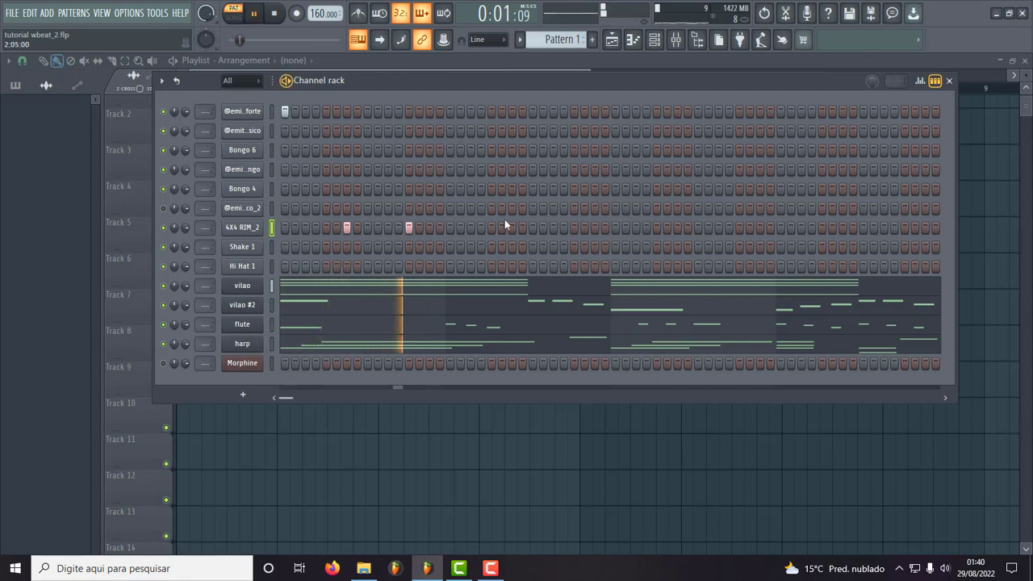
# - Try a 4X4 RIM_2 hit on step 29 and place it on step 25 instead while the pattern plays
pyautogui.press('space')
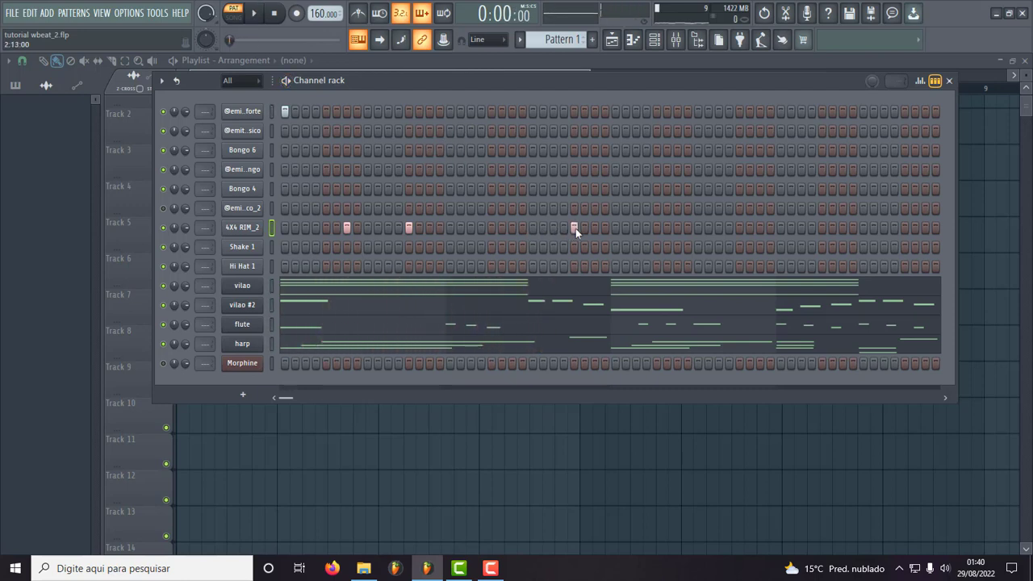
pyautogui.press('space')
pyautogui.click(532, 227)
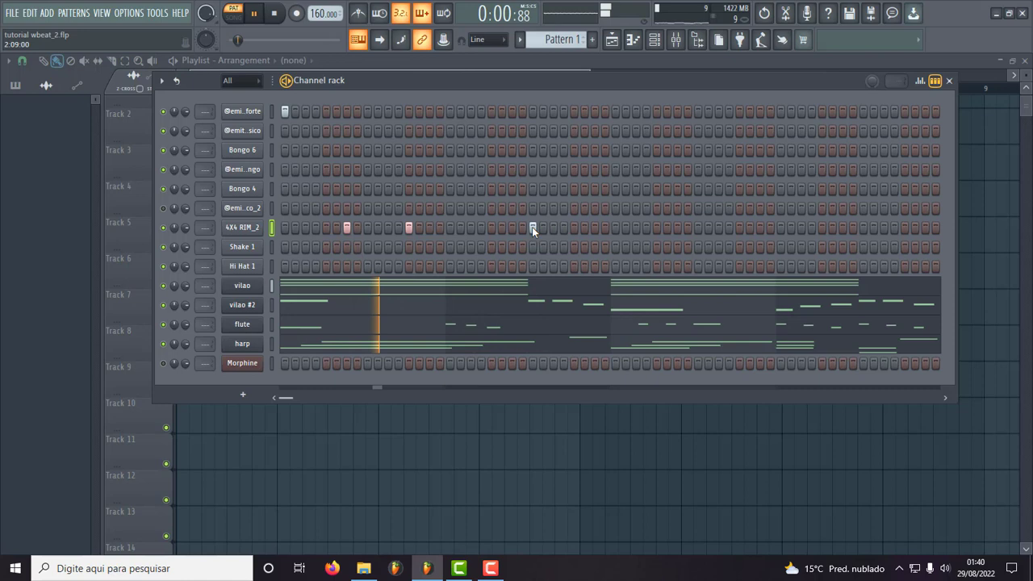
pyautogui.click(491, 111)
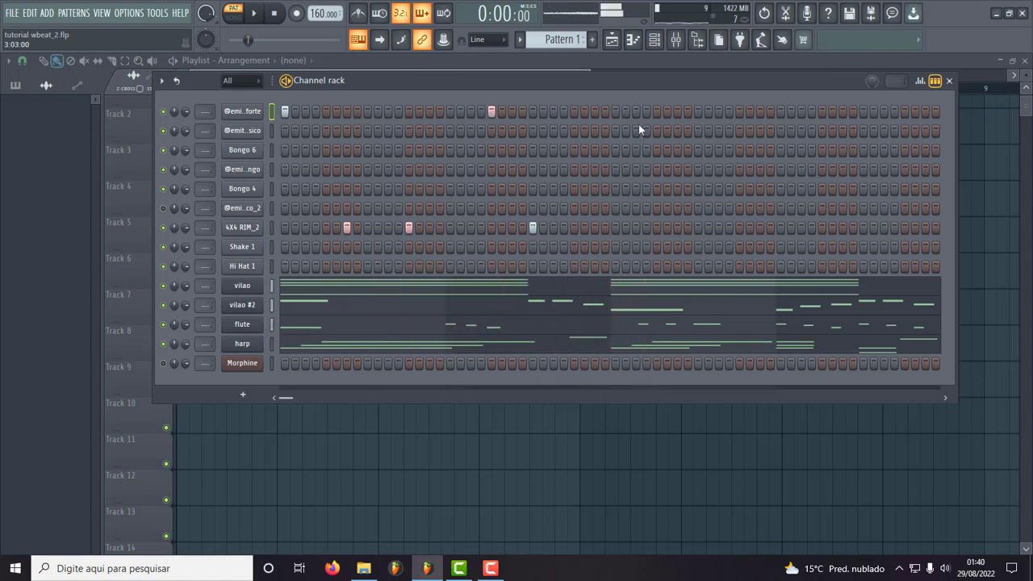
pyautogui.click(617, 110)
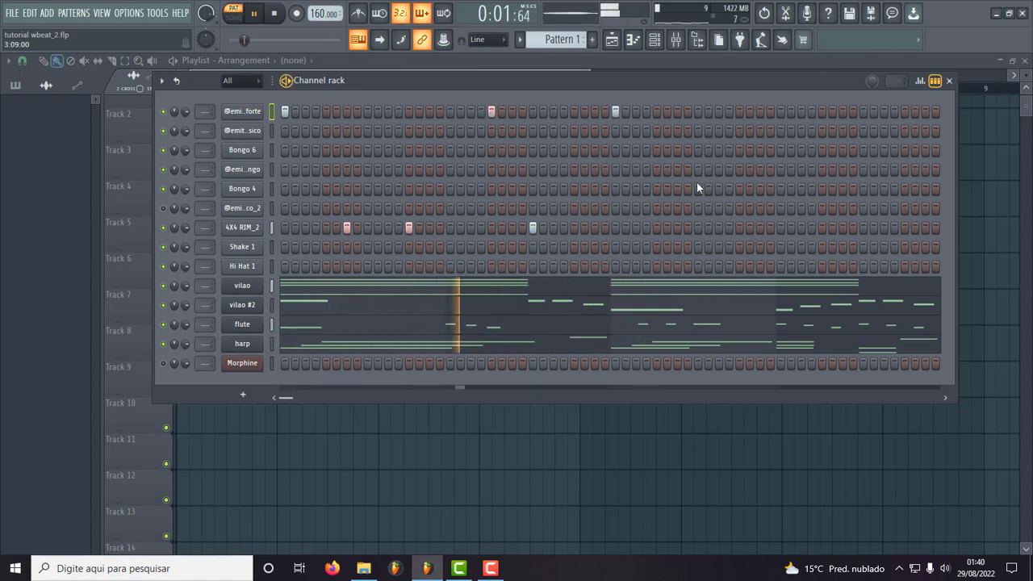
pyautogui.press('space')
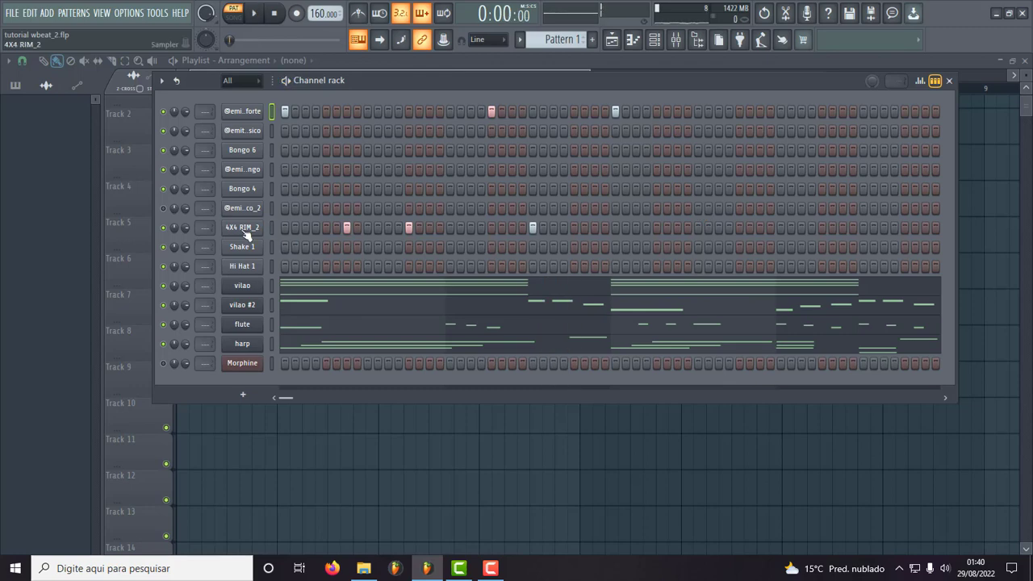
# - Open the piano roll for 4X4 RIM_2 and set its grid snap to whole bars
pyautogui.rightClick(239, 228)
pyautogui.click(292, 228)
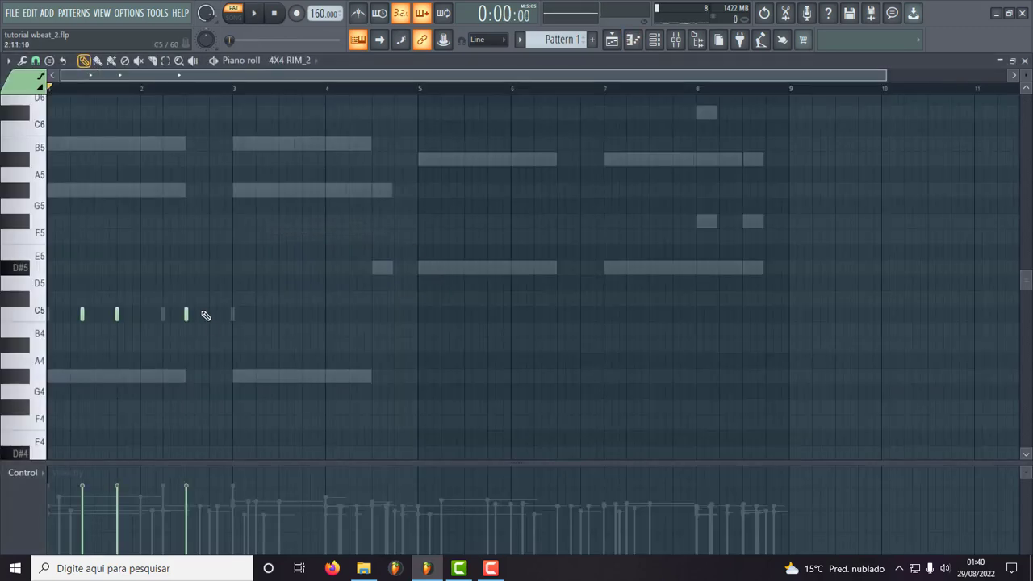
pyautogui.moveTo(886, 75); pyautogui.dragTo(459, 75)
pyautogui.click(36, 60)
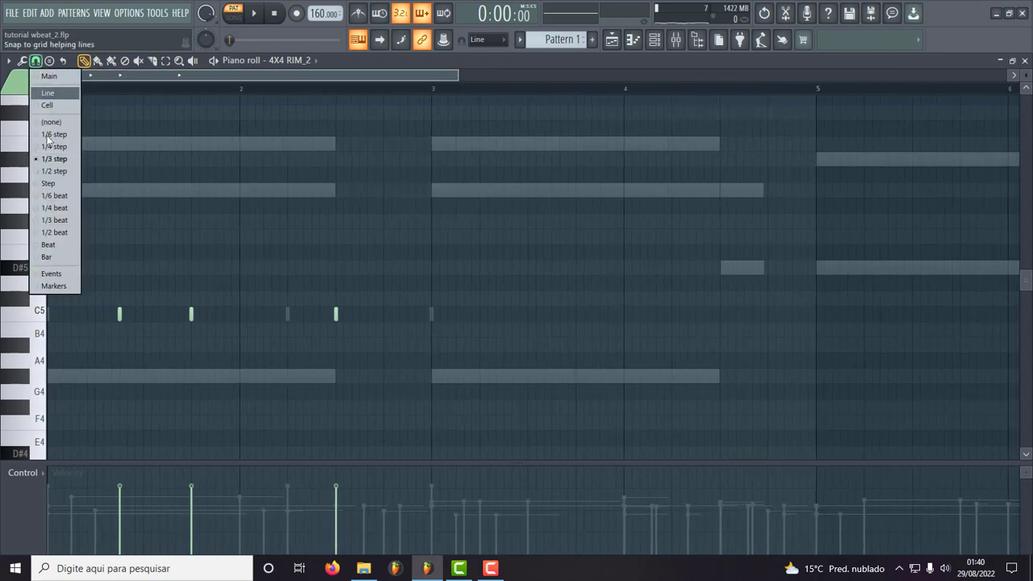
pyautogui.click(50, 267)
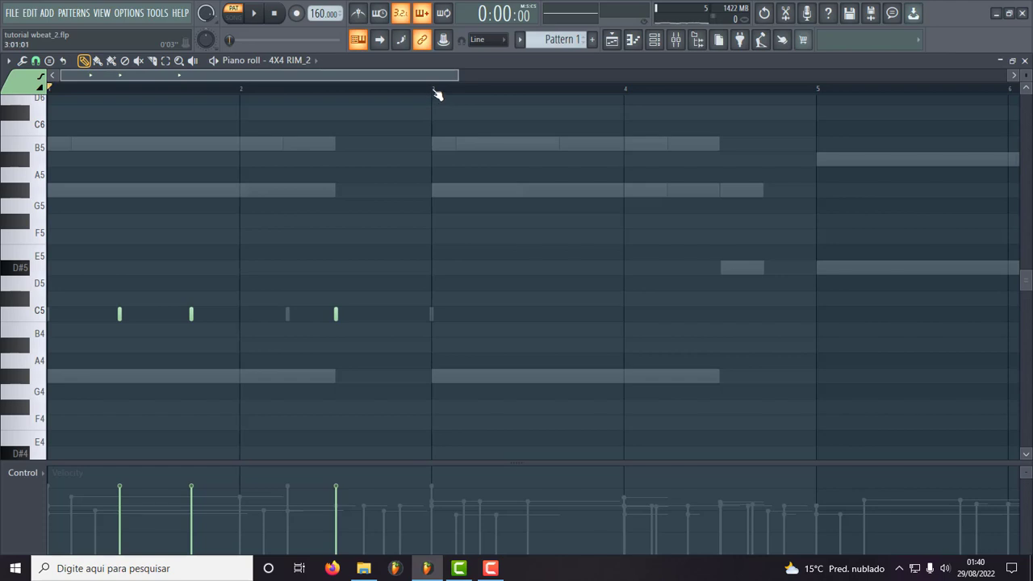
# - Duplicate the 4X4 RIM_2 hits of bars 1 and 2 three times to fill bars 3 to 8, and close the piano roll
pyautogui.moveTo(343, 98); pyautogui.dragTo(101, 105)
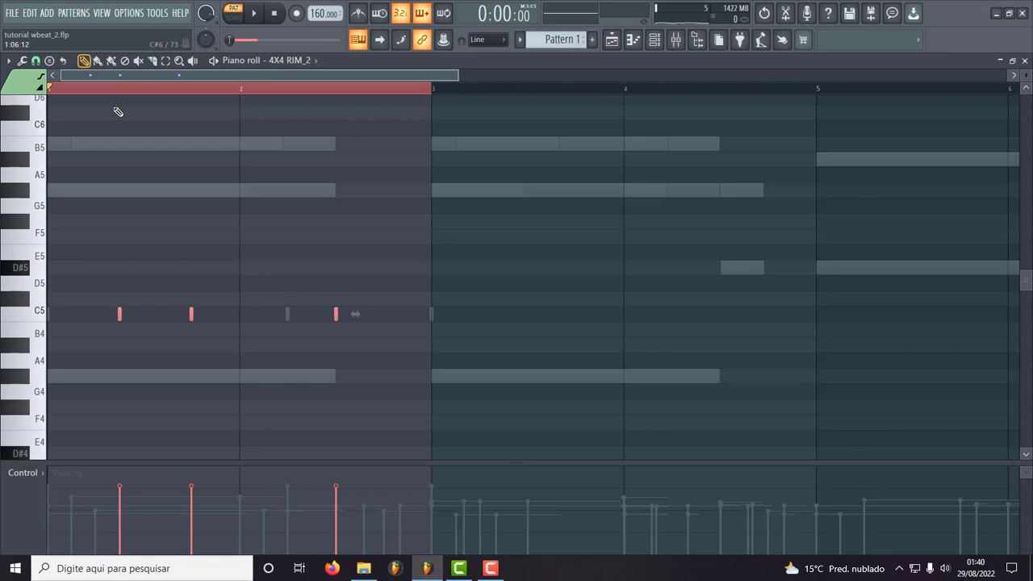
pyautogui.hotkey('ctrl', 'b')
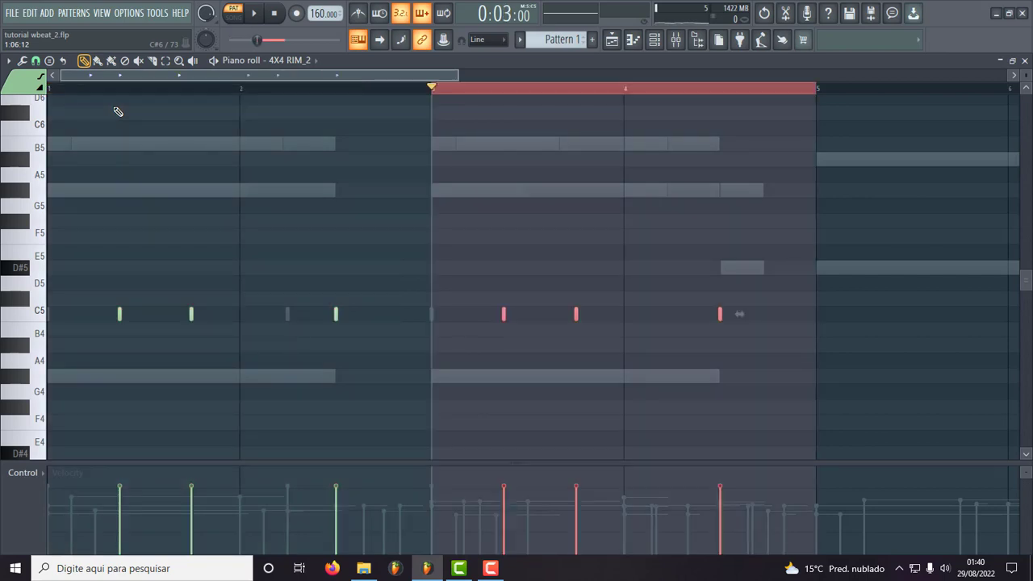
pyautogui.hotkey('ctrl', 'b')
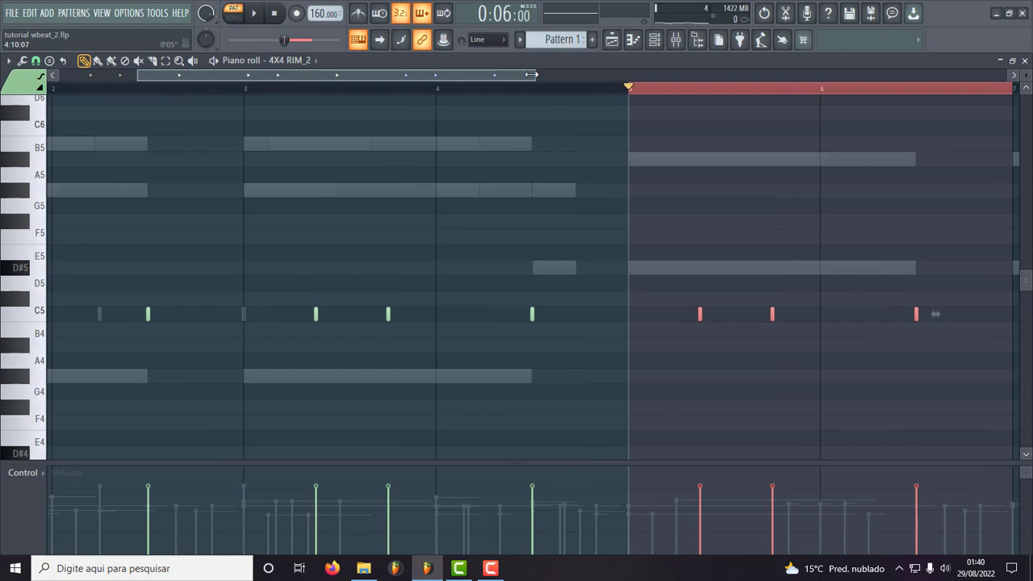
pyautogui.moveTo(533, 75); pyautogui.dragTo(713, 90)
pyautogui.hotkey('ctrl', 'b')
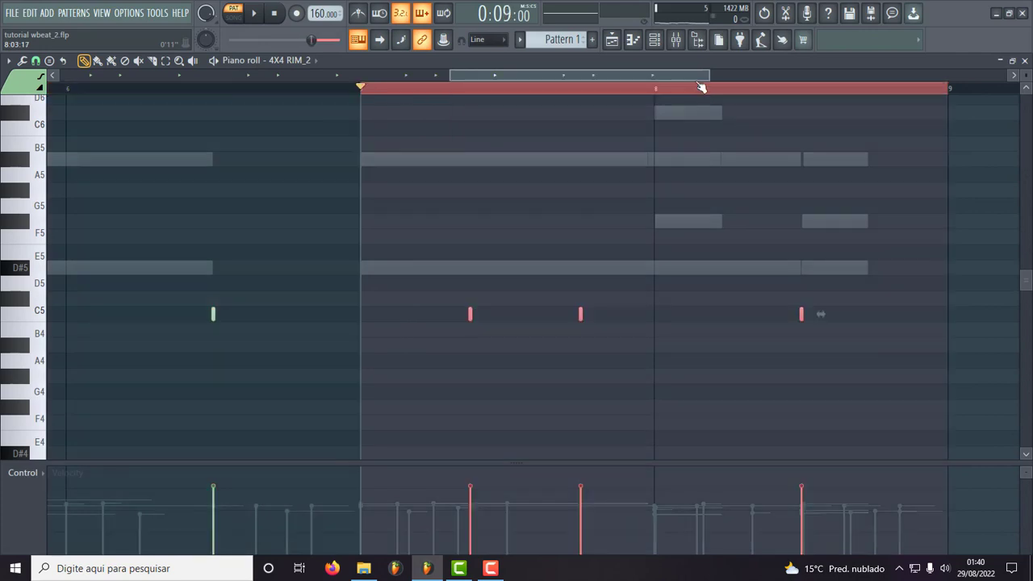
pyautogui.hotkey('ctrl', 'd')
pyautogui.moveTo(660, 74); pyautogui.dragTo(169, 80)
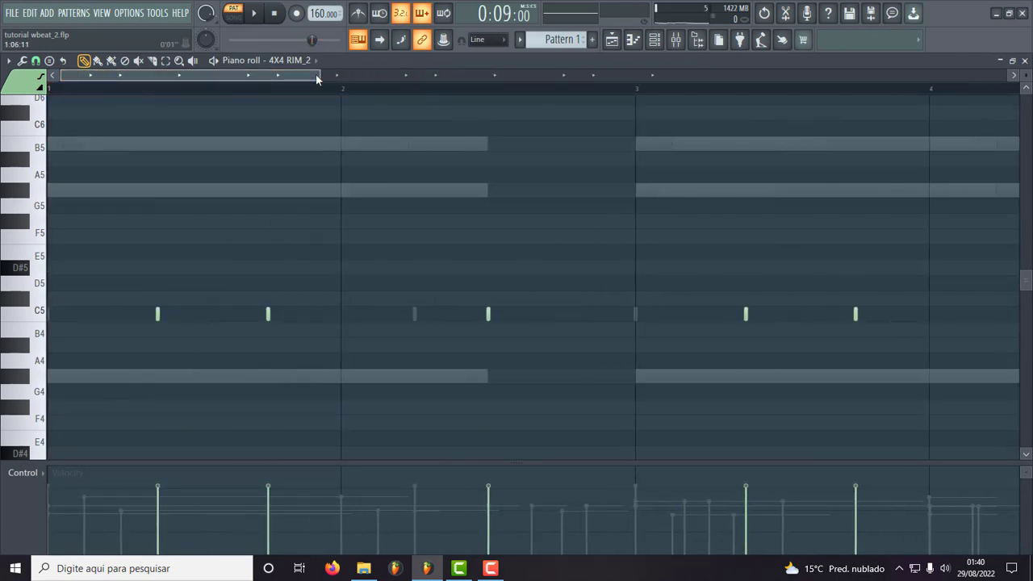
pyautogui.moveTo(318, 75); pyautogui.dragTo(902, 107)
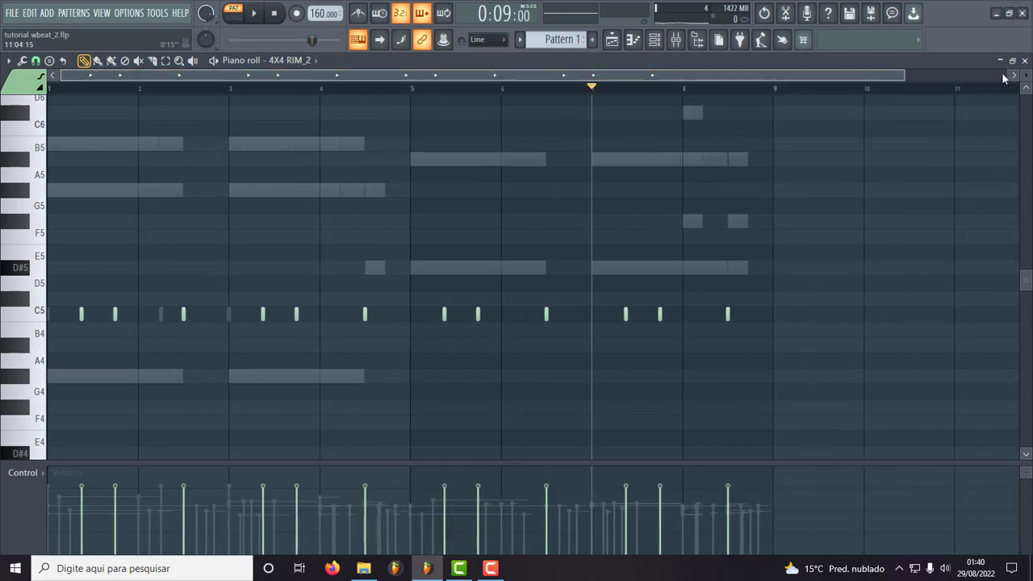
pyautogui.click(1026, 61)
pyautogui.press('space')
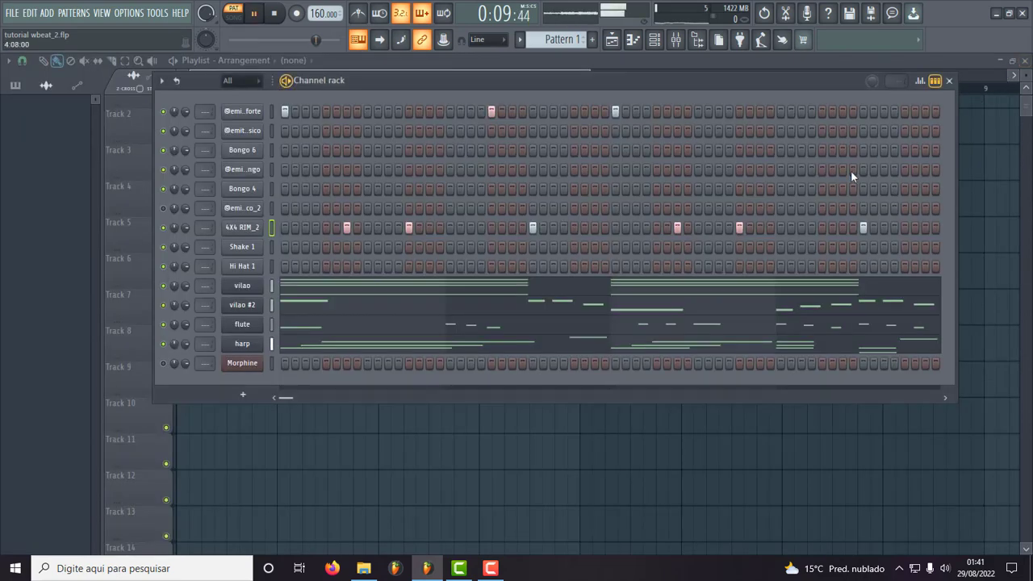
pyautogui.press('space')
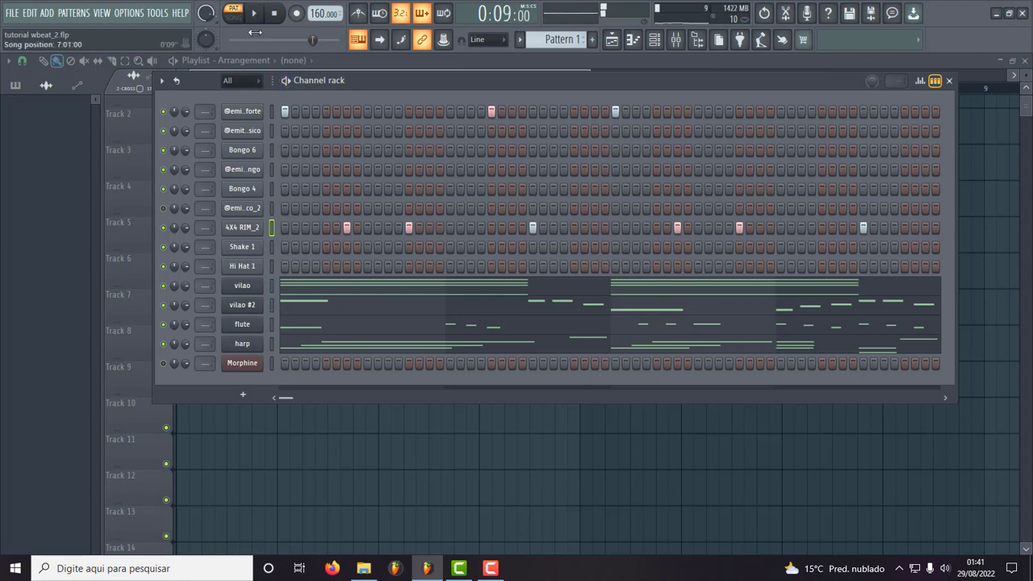
pyautogui.press('space')
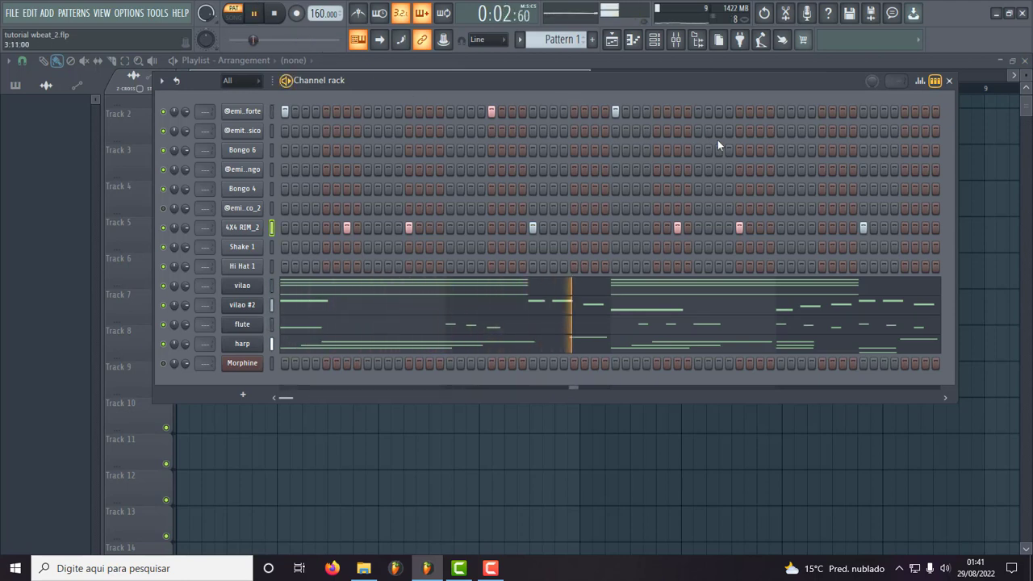
pyautogui.click(822, 111)
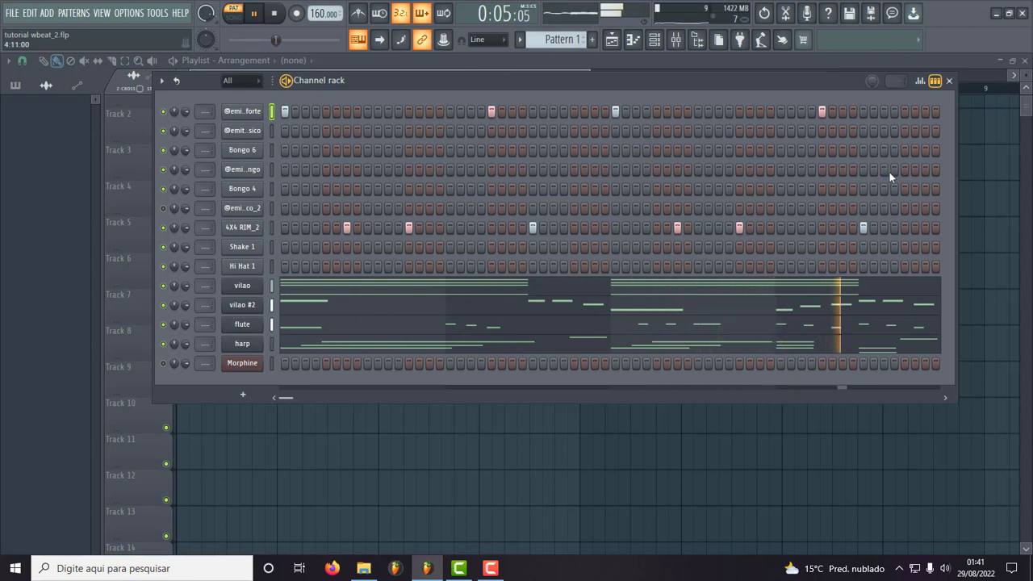
pyautogui.press('space')
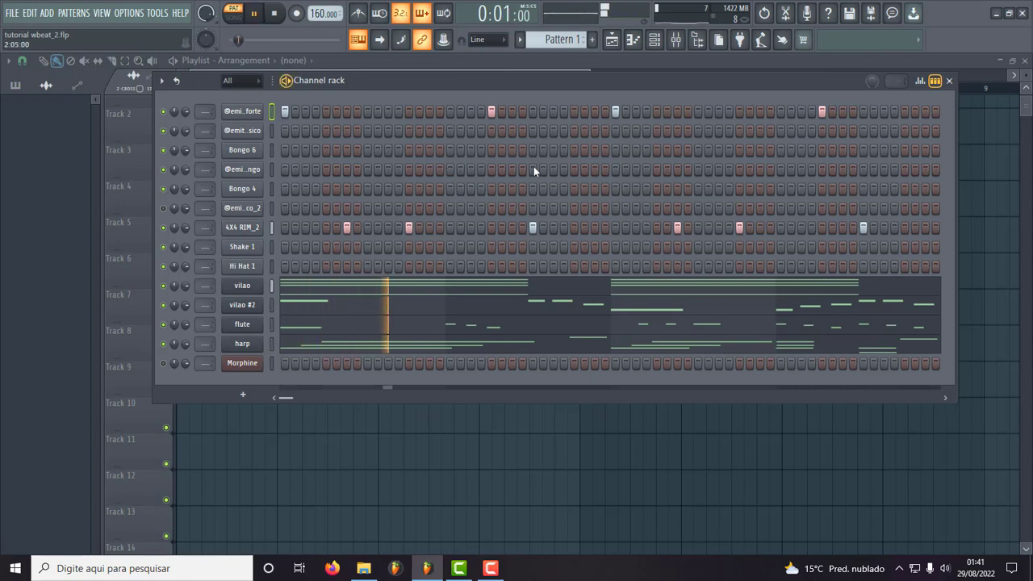
pyautogui.click(820, 111)
pyautogui.press('space')
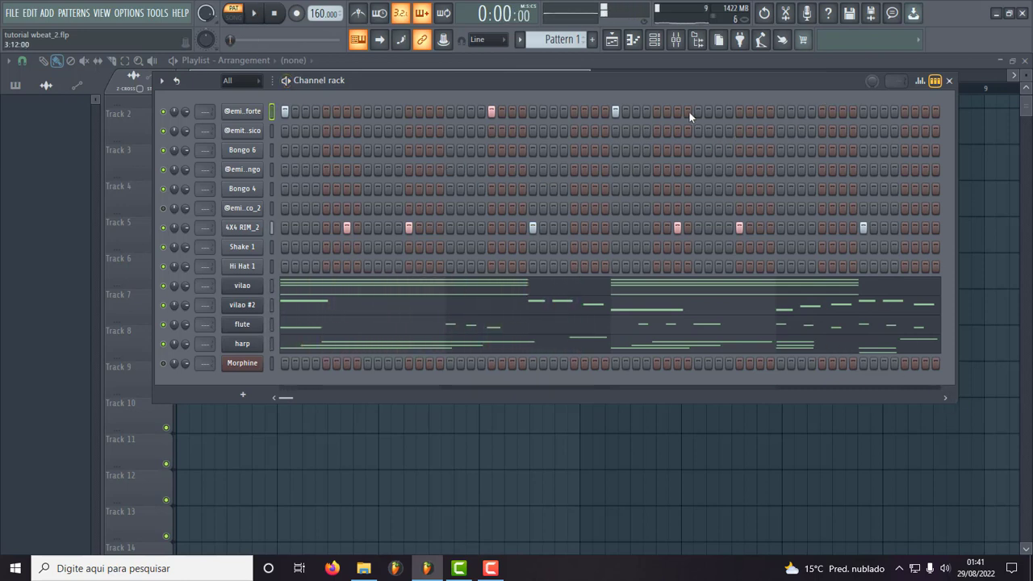
pyautogui.rightClick(242, 112)
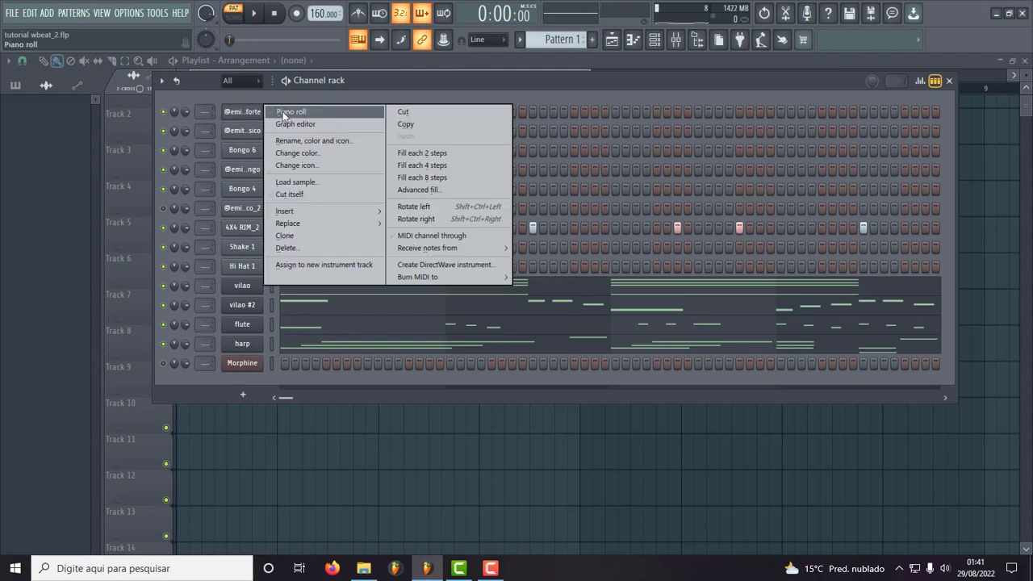
pyautogui.click(297, 112)
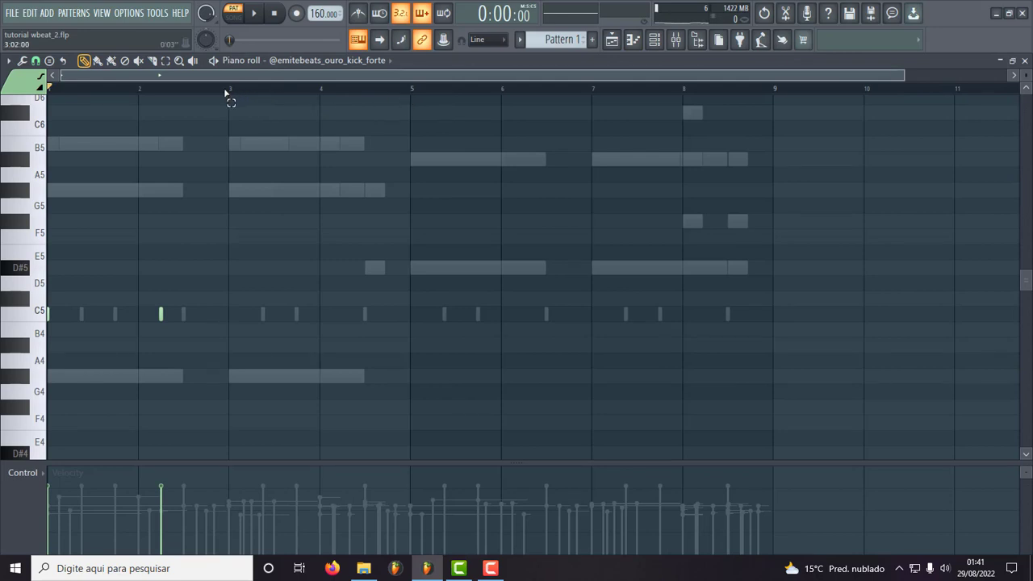
pyautogui.moveTo(226, 94); pyautogui.dragTo(32, 113)
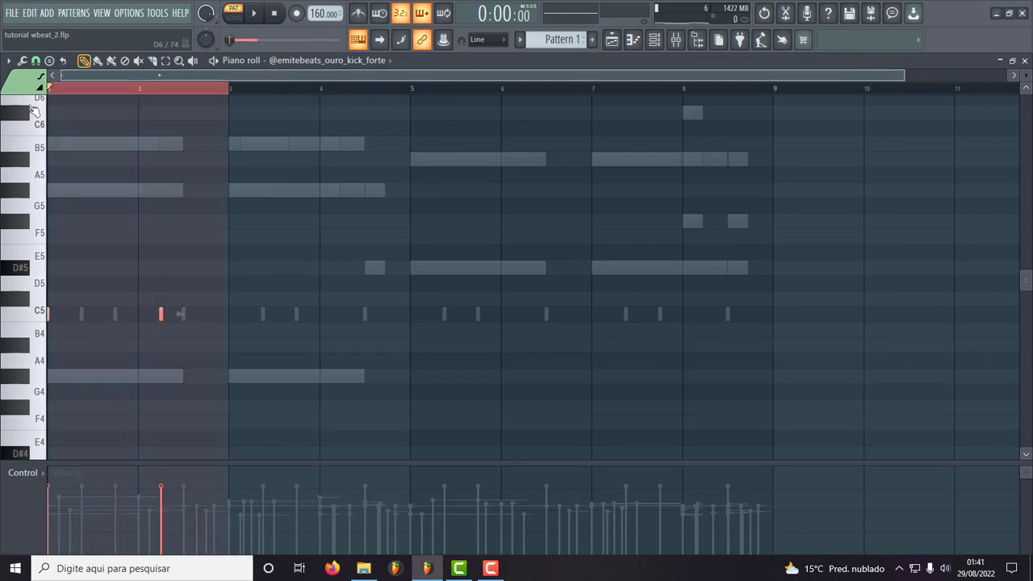
pyautogui.hotkey('ctrl', 'b')
pyautogui.hotkey('ctrl', 'b')
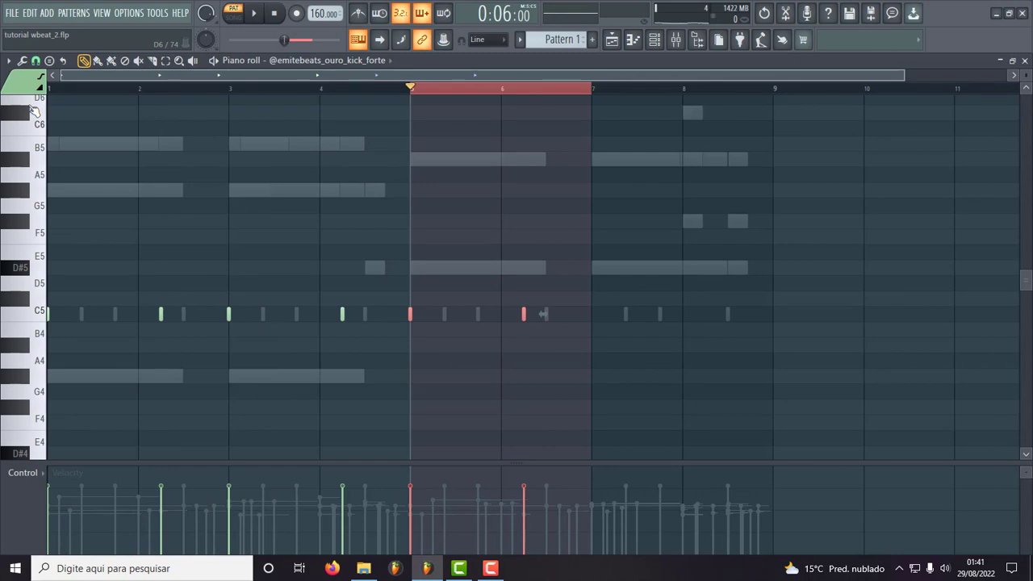
pyautogui.hotkey('ctrl', 'b')
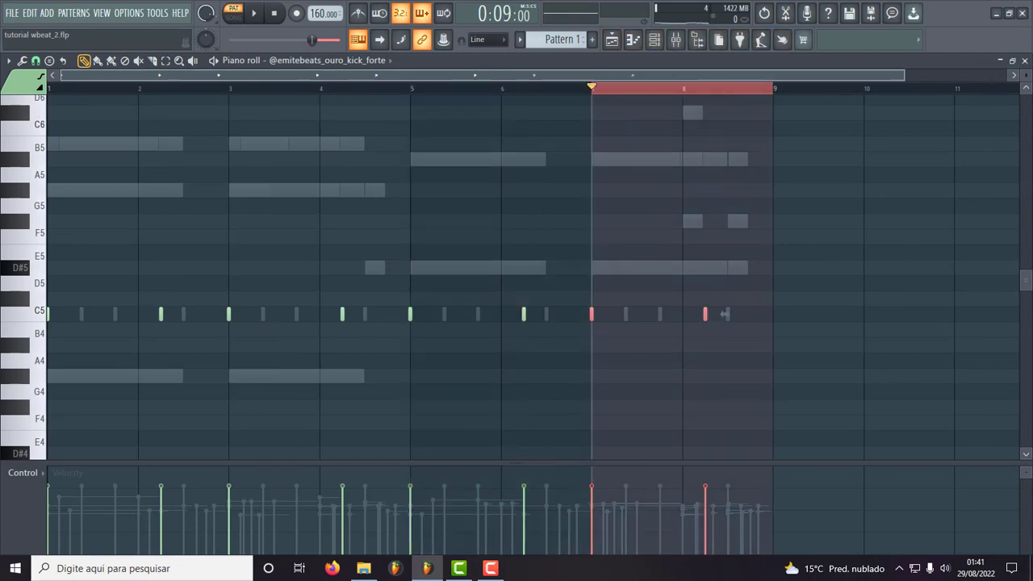
pyautogui.scroll(-1, 1025, 76)
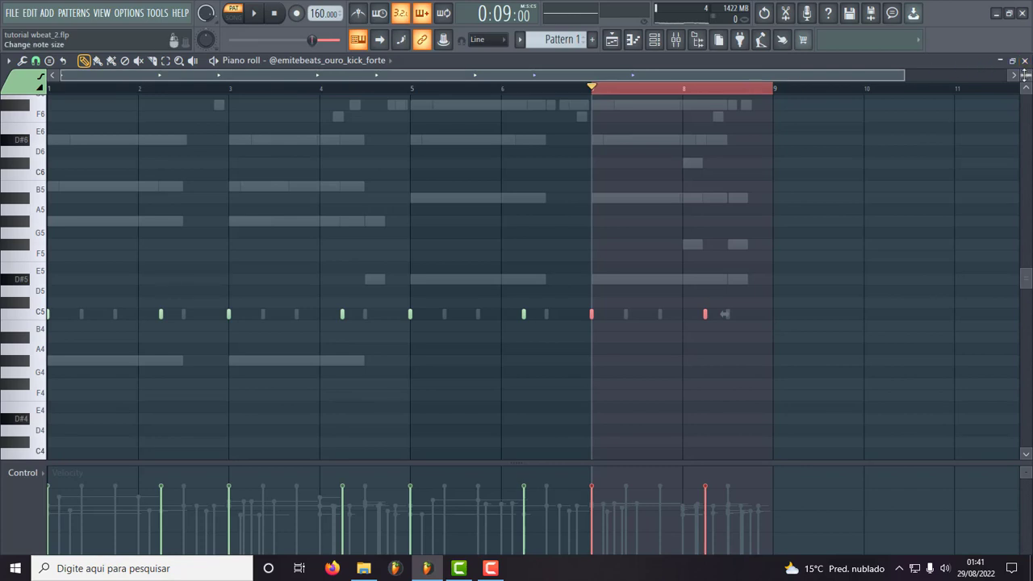
pyautogui.scroll(1, 1025, 75)
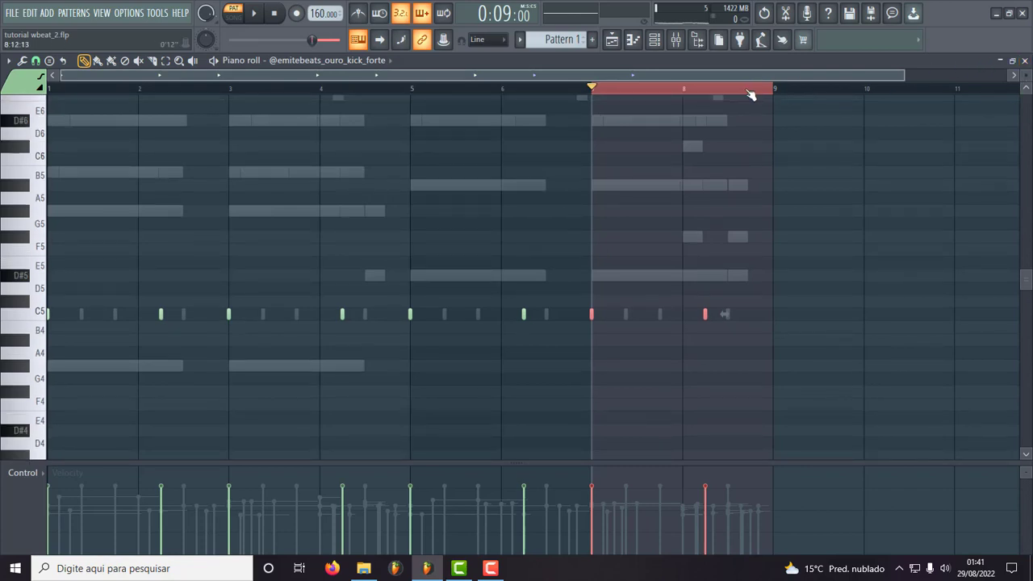
pyautogui.click(1025, 61)
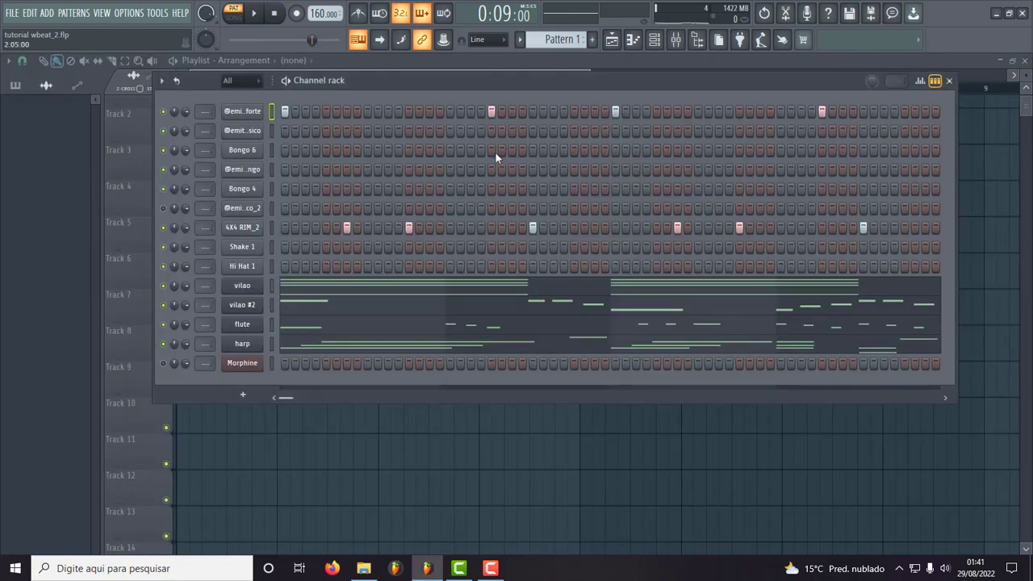
pyautogui.press('space')
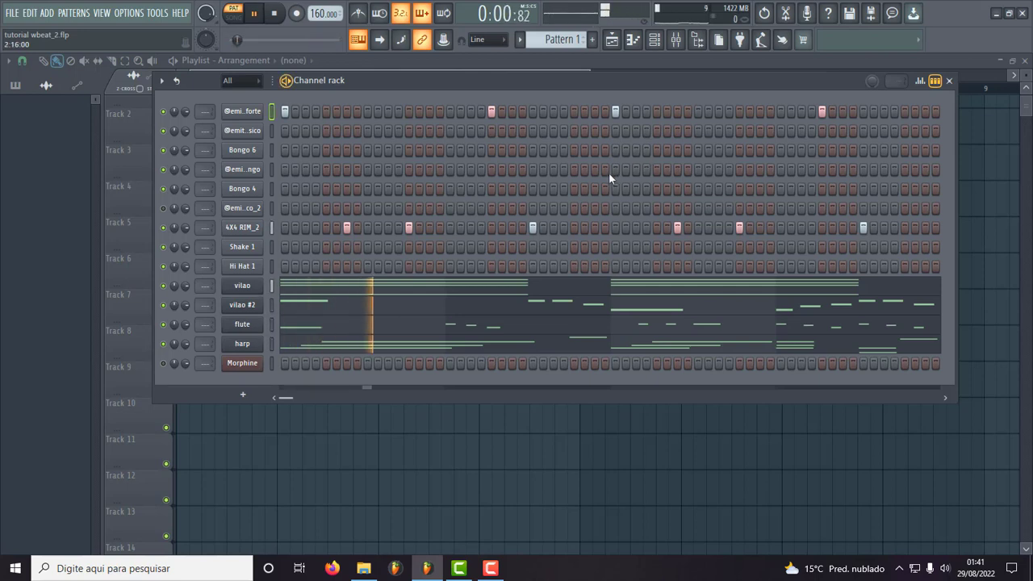
pyautogui.press('space')
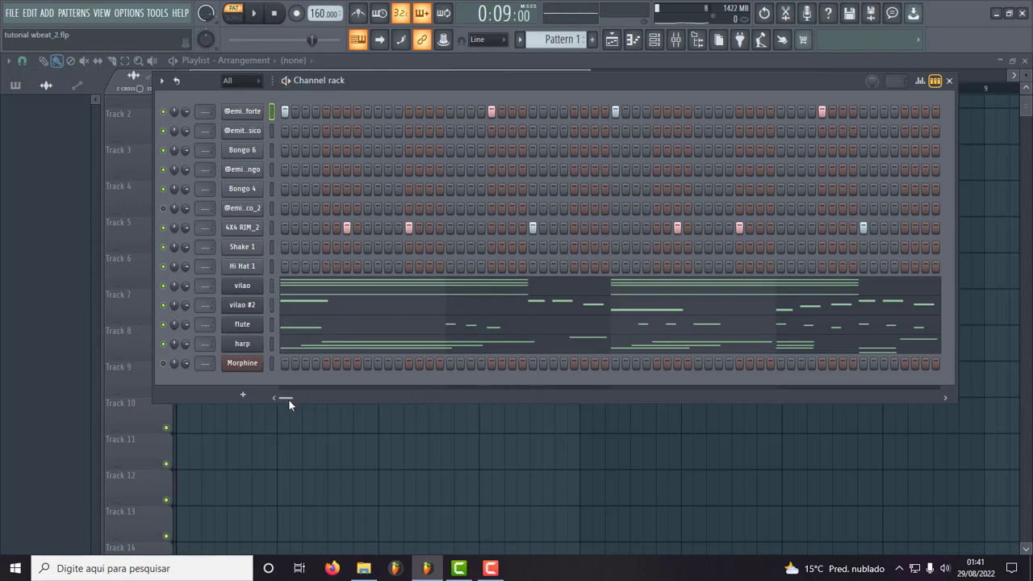
pyautogui.click(945, 398)
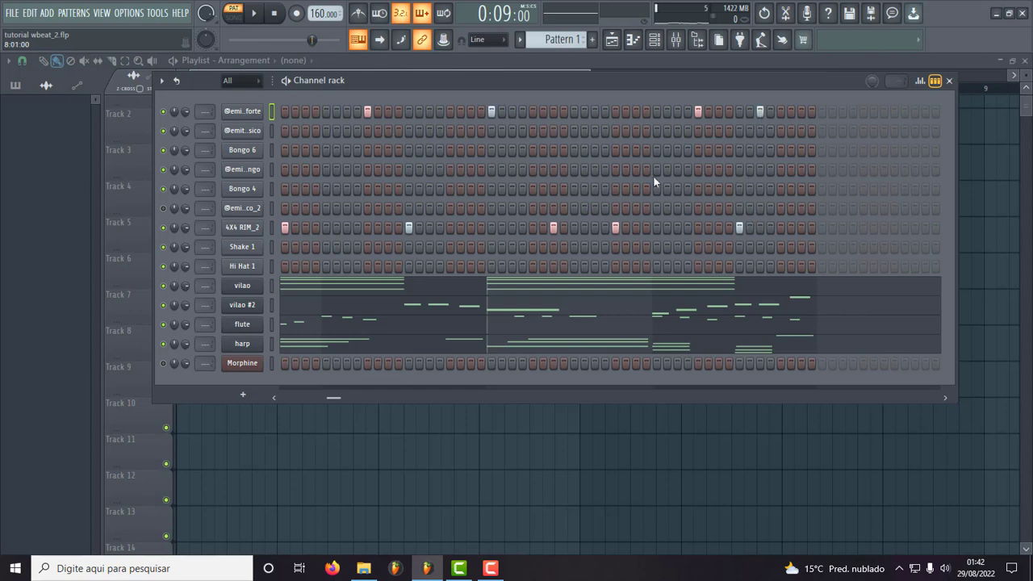
pyautogui.press('space')
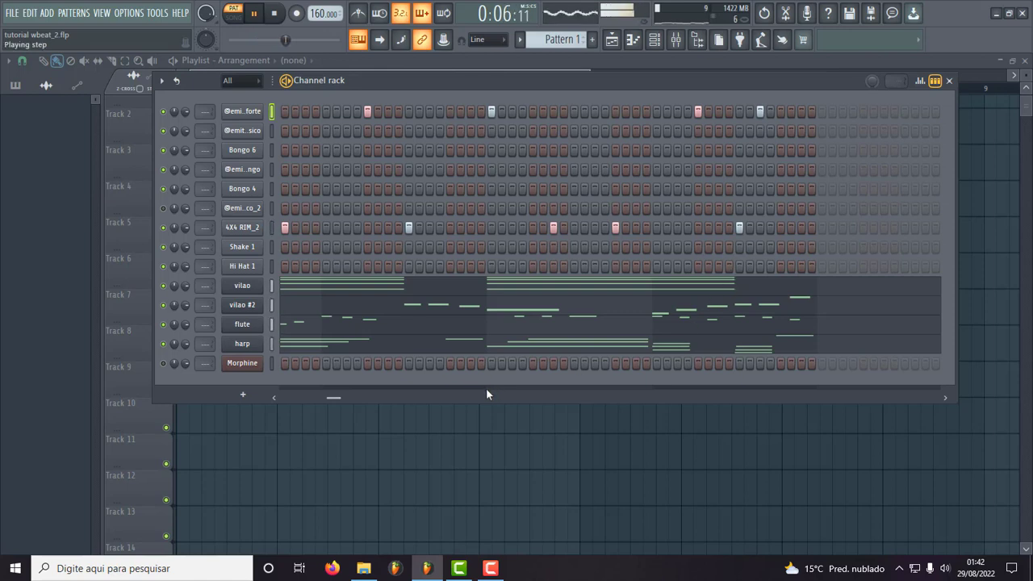
pyautogui.press('space')
pyautogui.moveTo(333, 398); pyautogui.dragTo(279, 393)
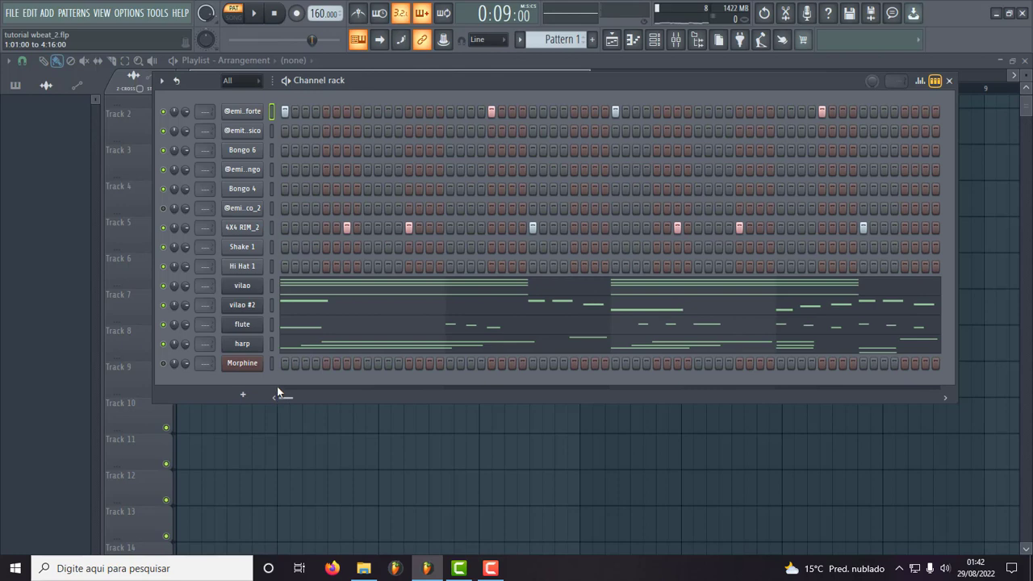
pyautogui.click(254, 136)
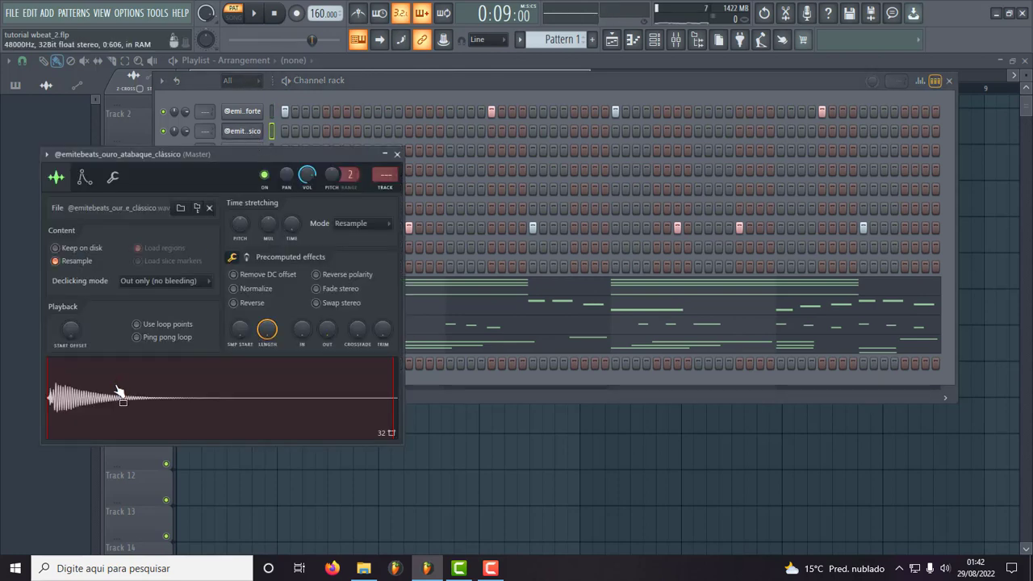
pyautogui.click(397, 154)
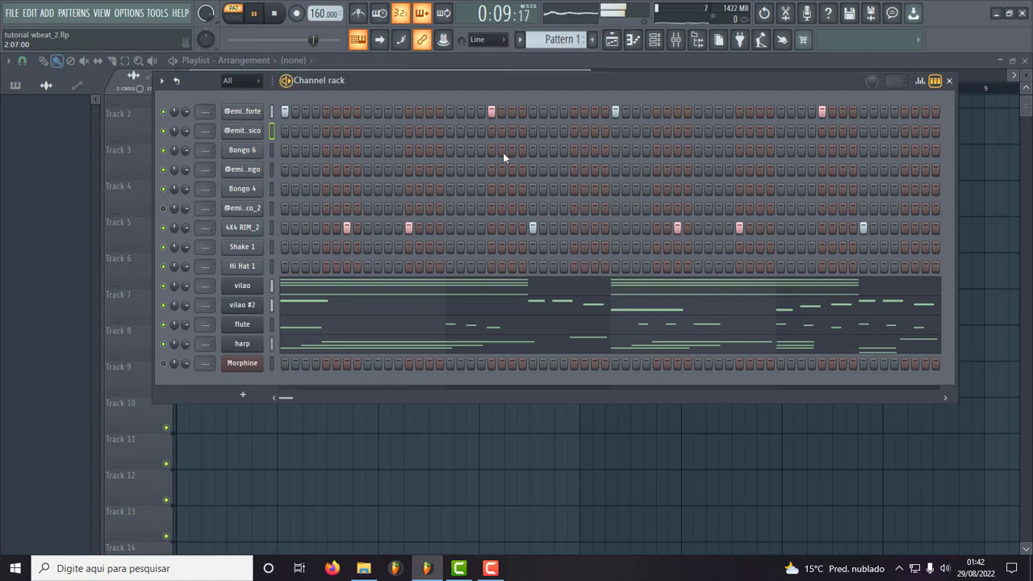
pyautogui.click(451, 131)
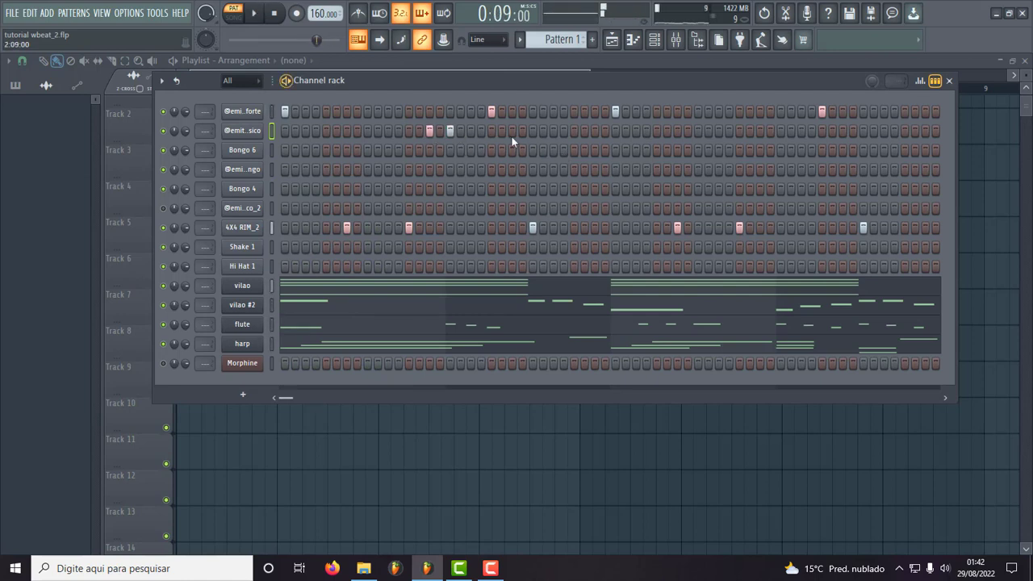
pyautogui.press('space')
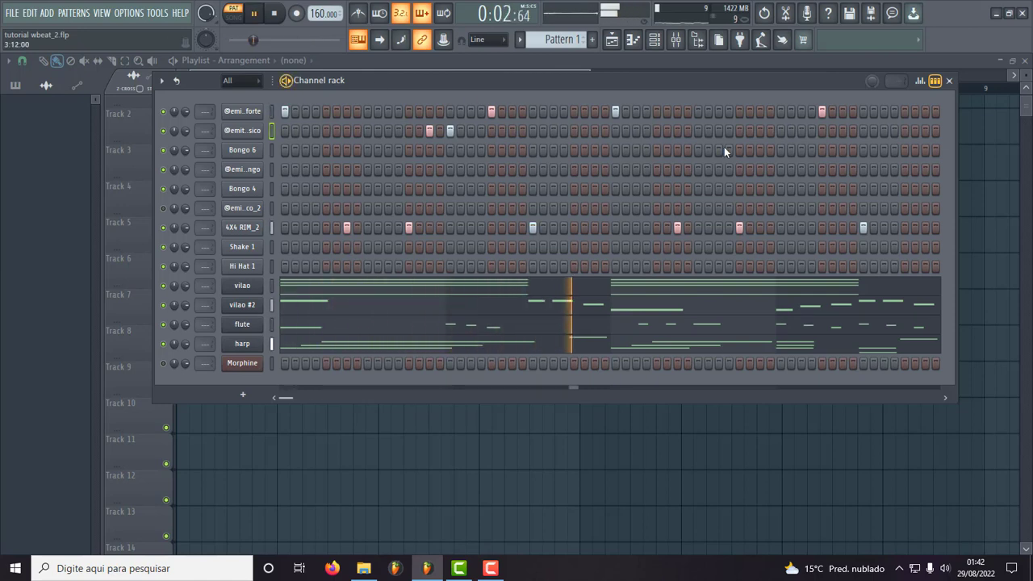
pyautogui.press('space')
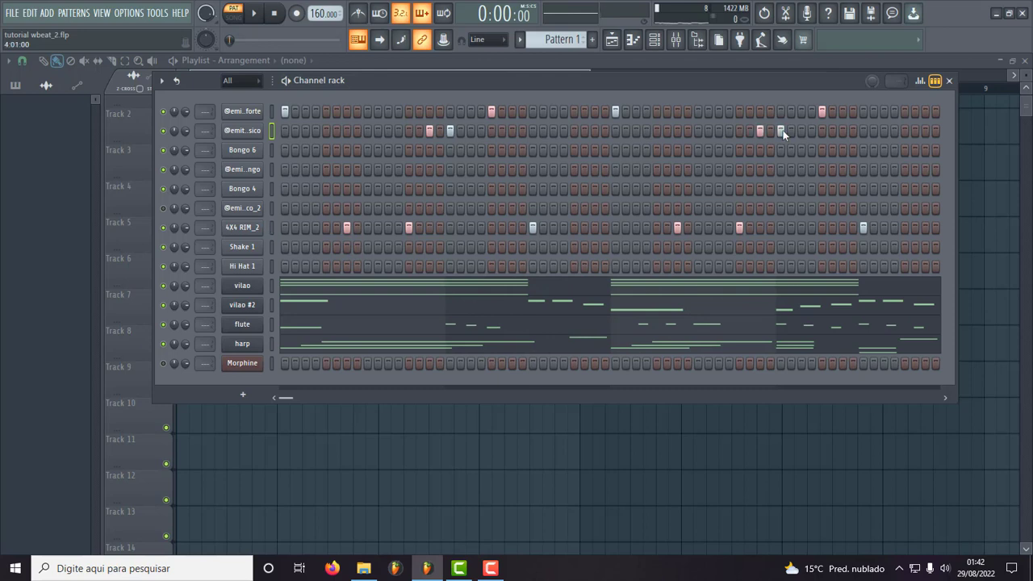
pyautogui.press('space')
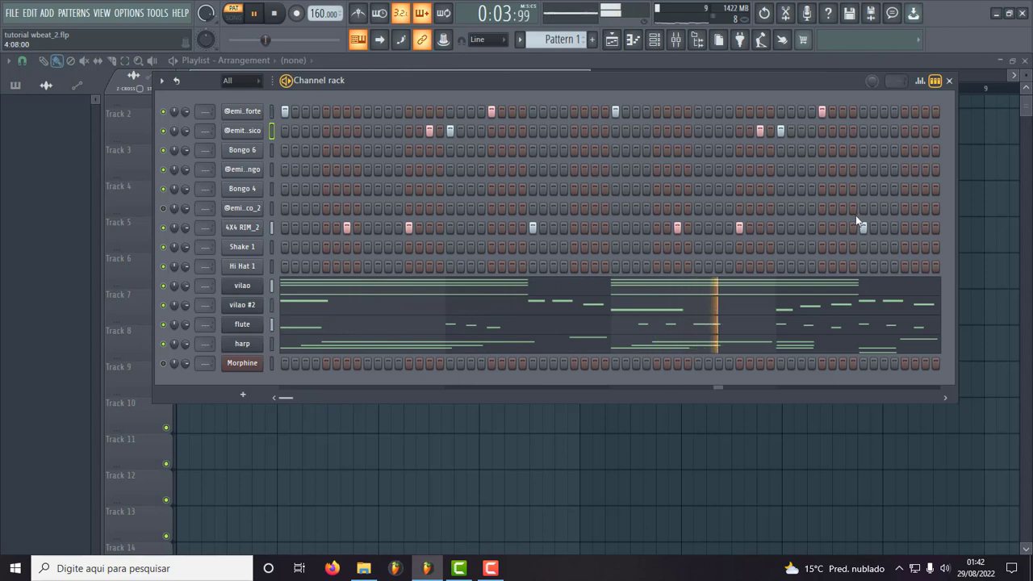
pyautogui.press('space')
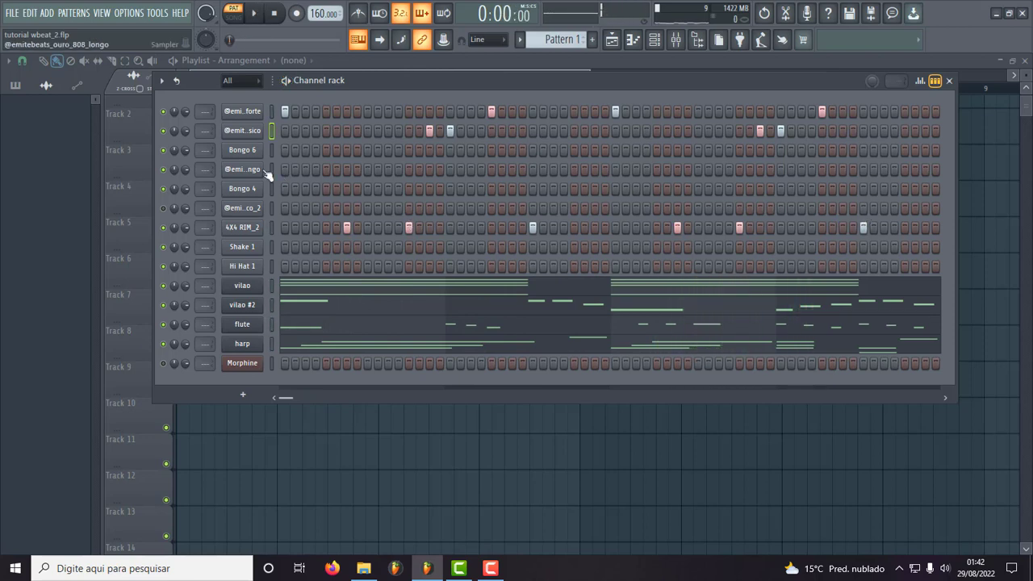
pyautogui.click(244, 189)
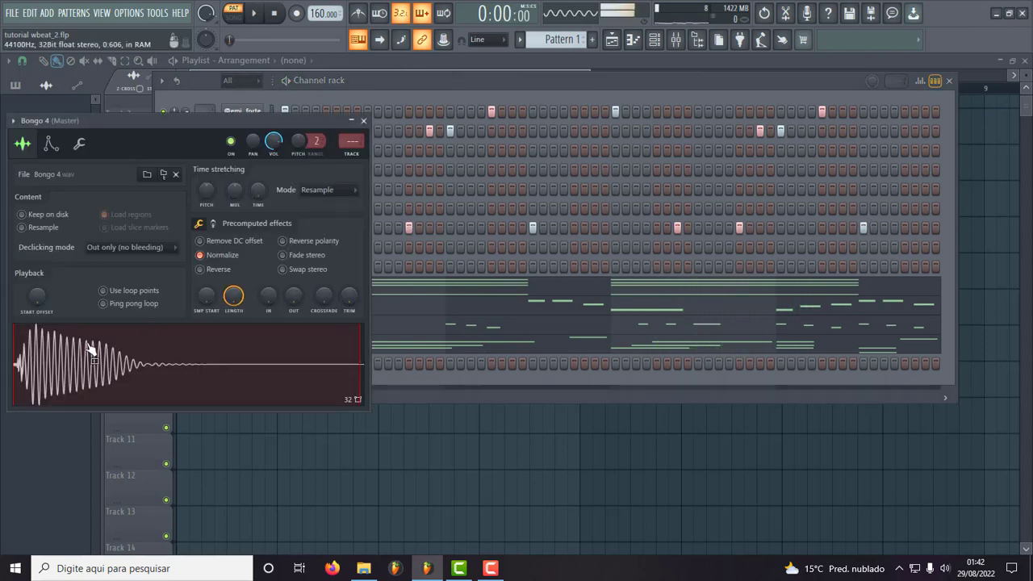
pyautogui.click(363, 121)
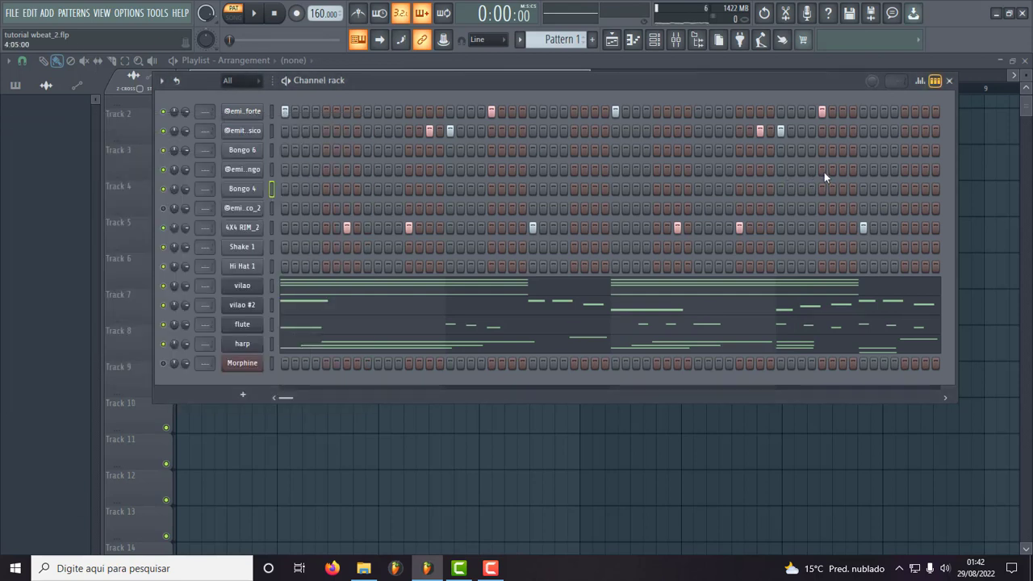
pyautogui.click(864, 169)
pyautogui.press('space')
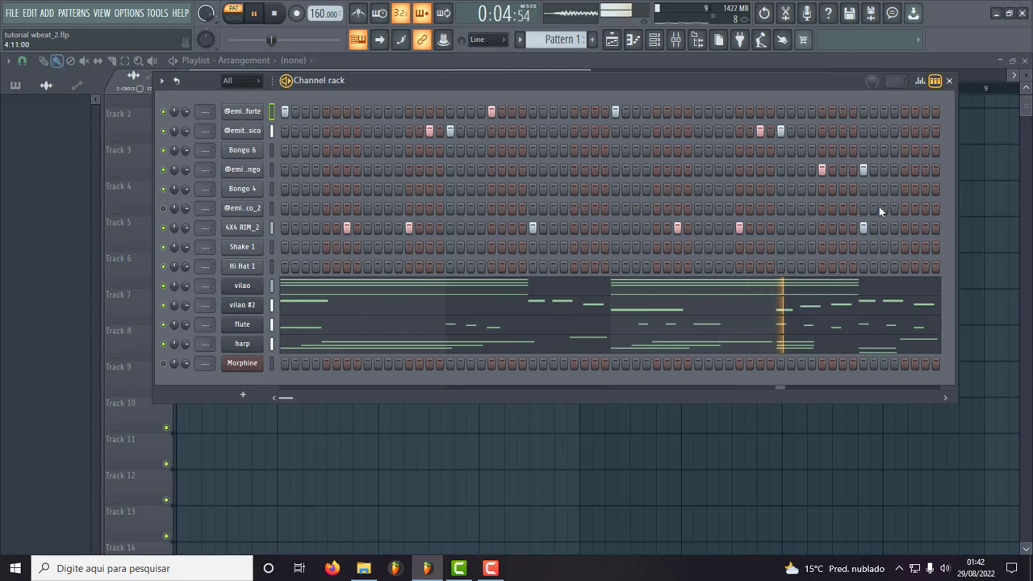
pyautogui.press('space')
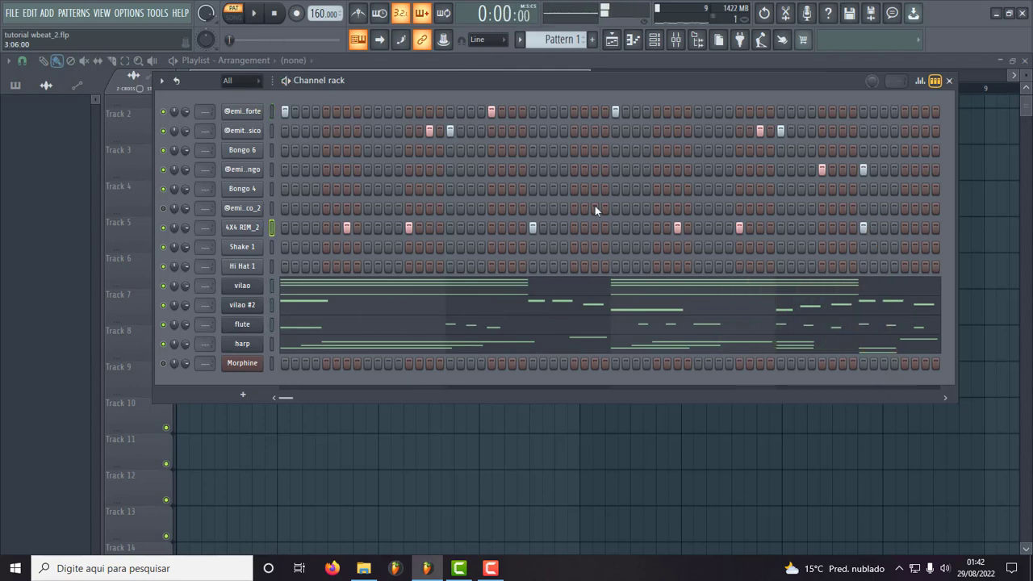
pyautogui.click(242, 169)
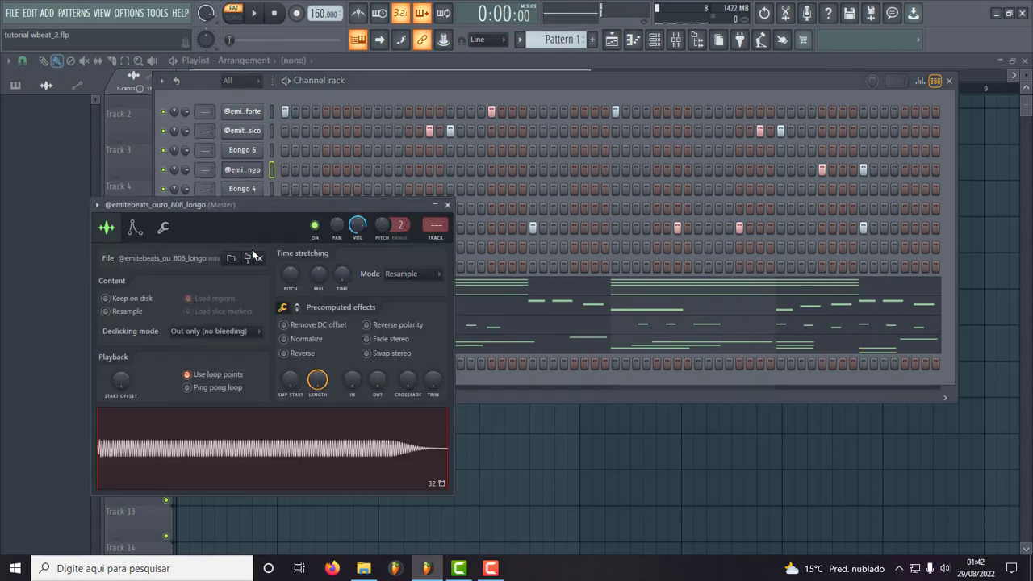
pyautogui.click(448, 204)
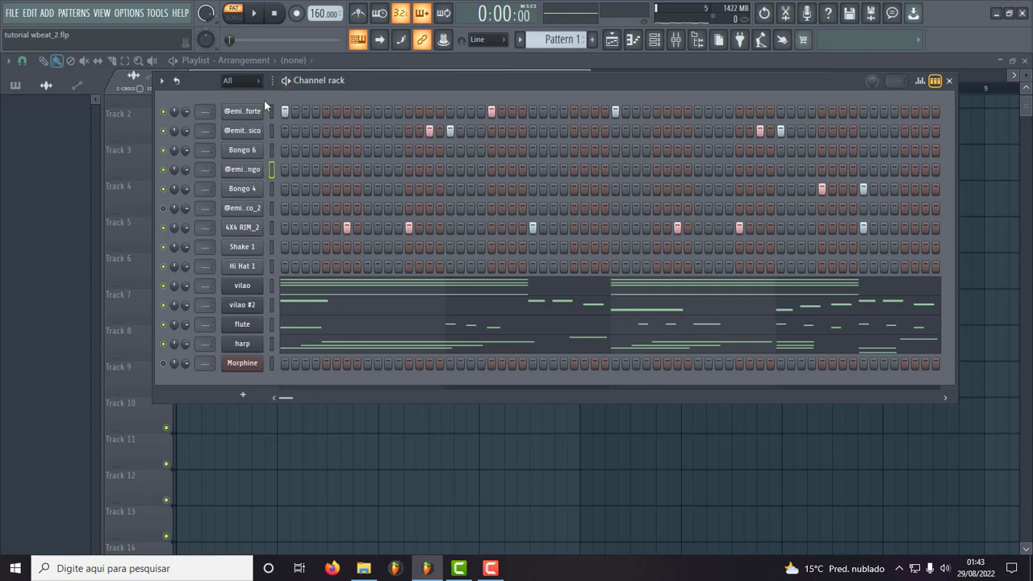
pyautogui.rightClick(238, 115)
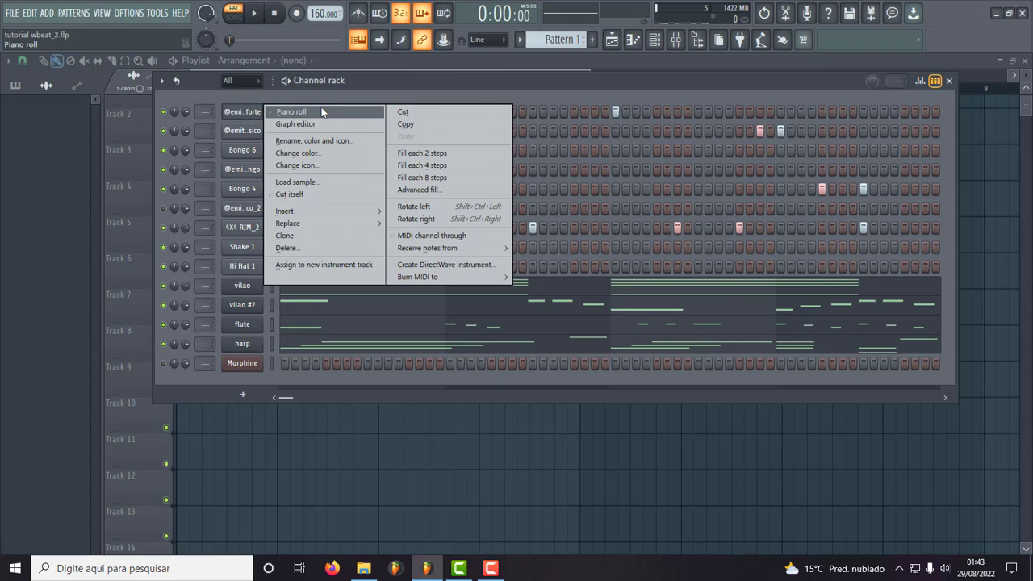
pyautogui.click(315, 140)
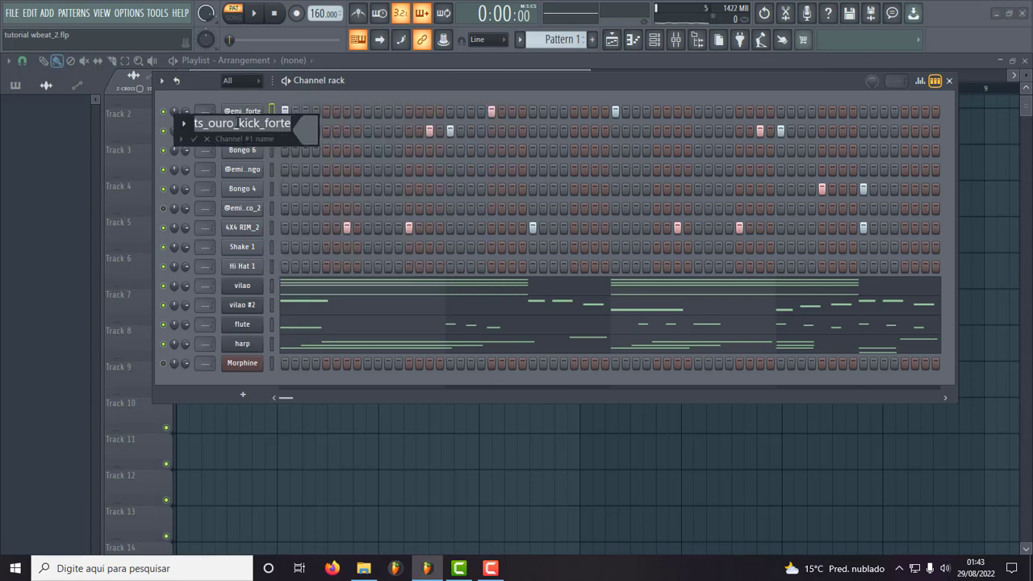
pyautogui.click(238, 124)
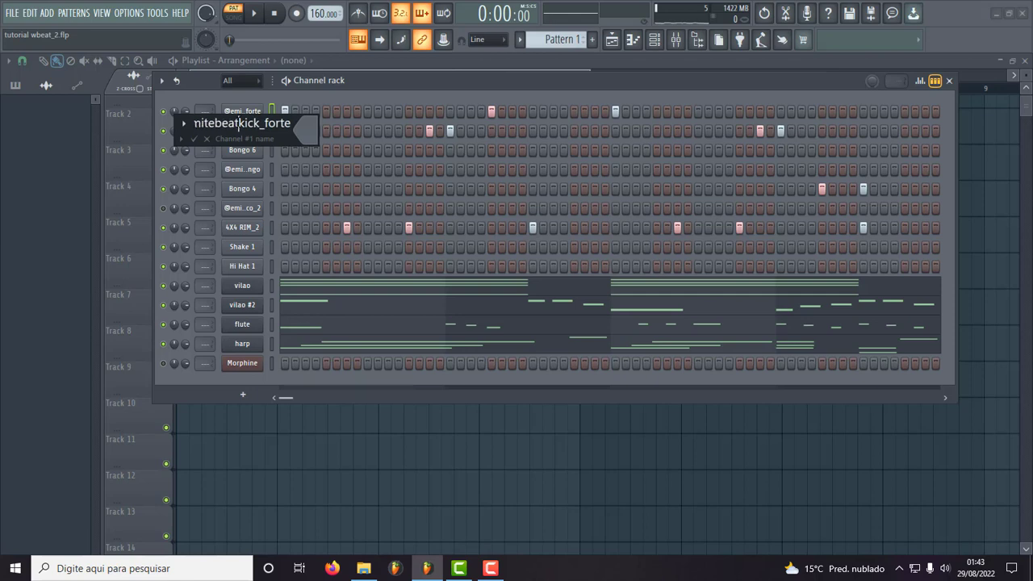
pyautogui.press('BackSpace')
pyautogui.press('BackSpace')
pyautogui.press('BackSpace')
pyautogui.press('BackSpace')
pyautogui.press('BackSpace')
pyautogui.press('BackSpace')
pyautogui.press('BackSpace')
pyautogui.press('BackSpace')
pyautogui.press('BackSpace')
pyautogui.press('BackSpace')
pyautogui.press('Return')
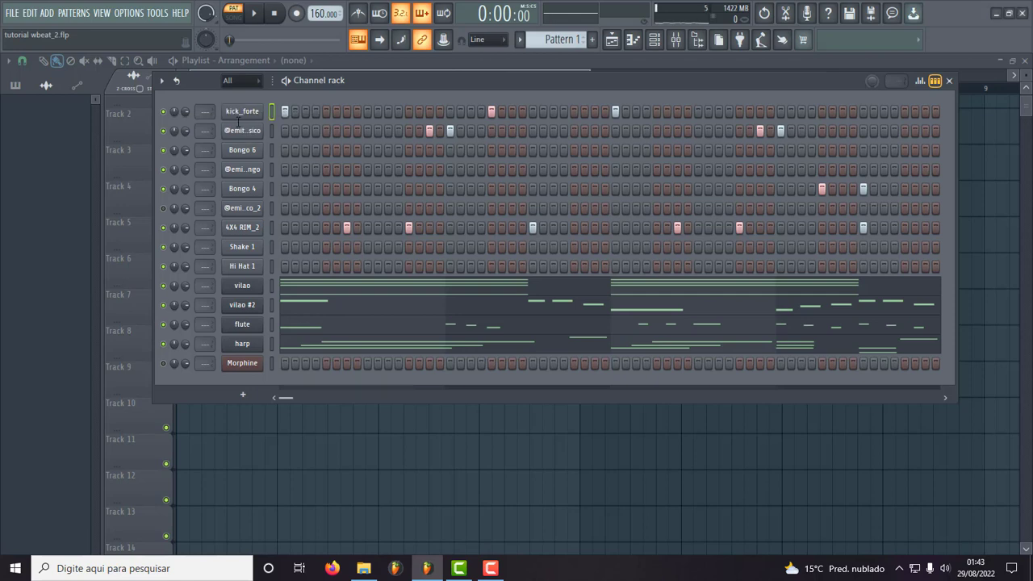
pyautogui.rightClick(233, 132)
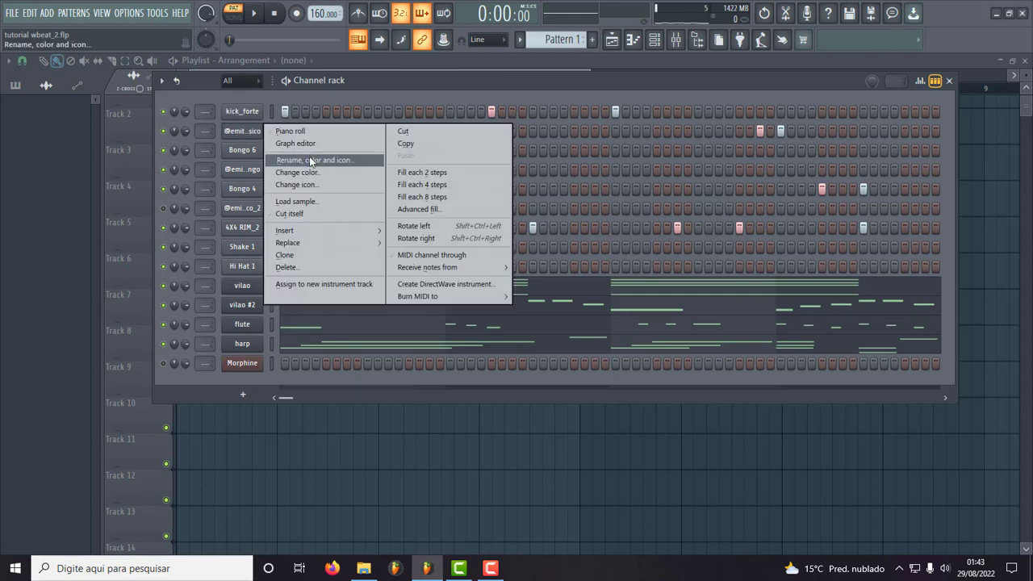
pyautogui.click(311, 161)
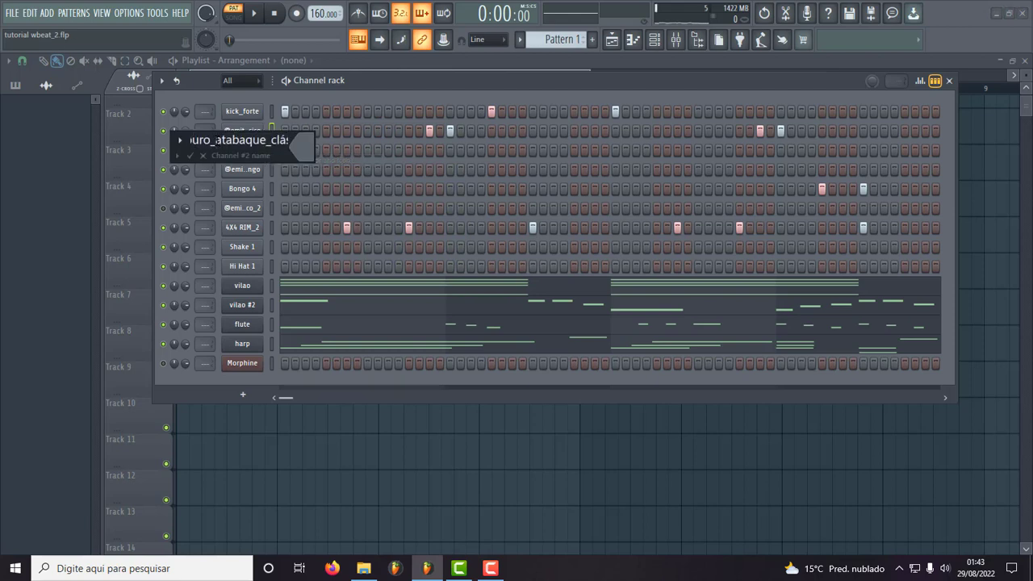
pyautogui.press('BackSpace')
pyautogui.press('BackSpace')
pyautogui.press('BackSpace')
pyautogui.press('BackSpace')
pyautogui.press('BackSpace')
pyautogui.press('BackSpace')
pyautogui.press('BackSpace')
pyautogui.press('BackSpace')
pyautogui.press('BackSpace')
pyautogui.press('BackSpace')
pyautogui.press('BackSpace')
pyautogui.press('BackSpace')
pyautogui.press('BackSpace')
pyautogui.press('Return')
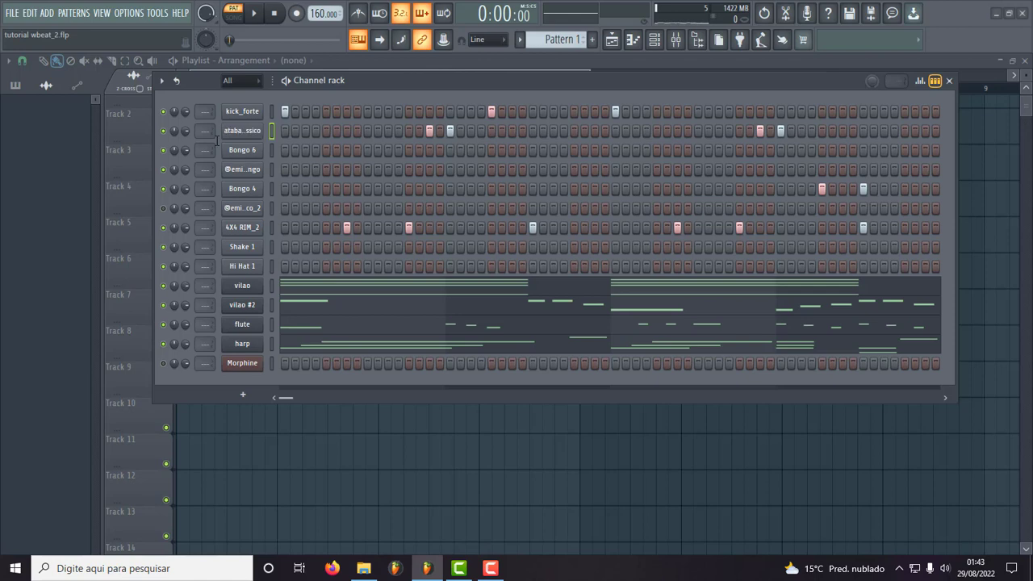
pyautogui.click(245, 172)
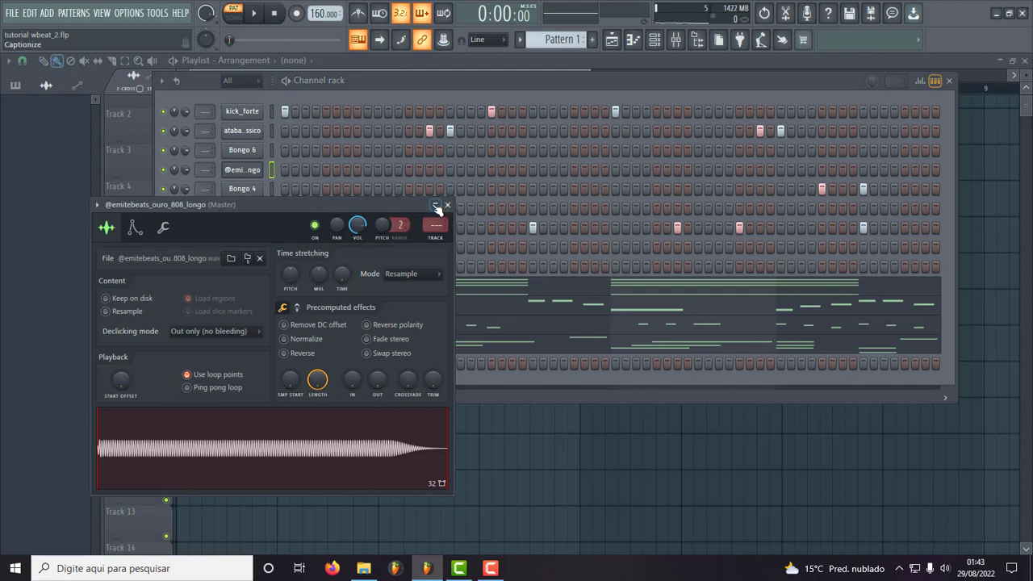
pyautogui.click(449, 207)
pyautogui.rightClick(260, 169)
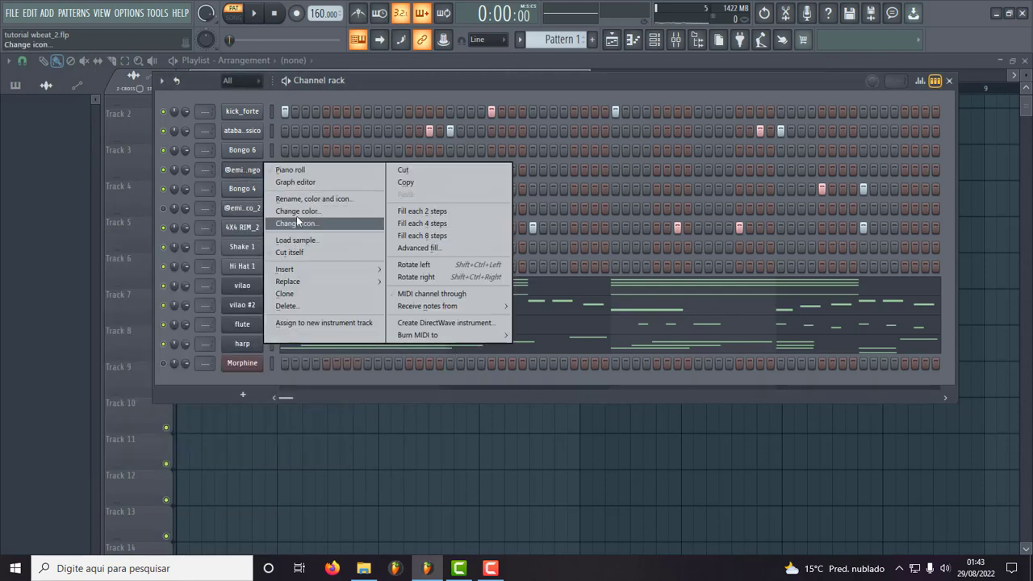
pyautogui.click(303, 201)
pyautogui.moveTo(255, 187); pyautogui.dragTo(283, 188)
pyautogui.click(224, 188)
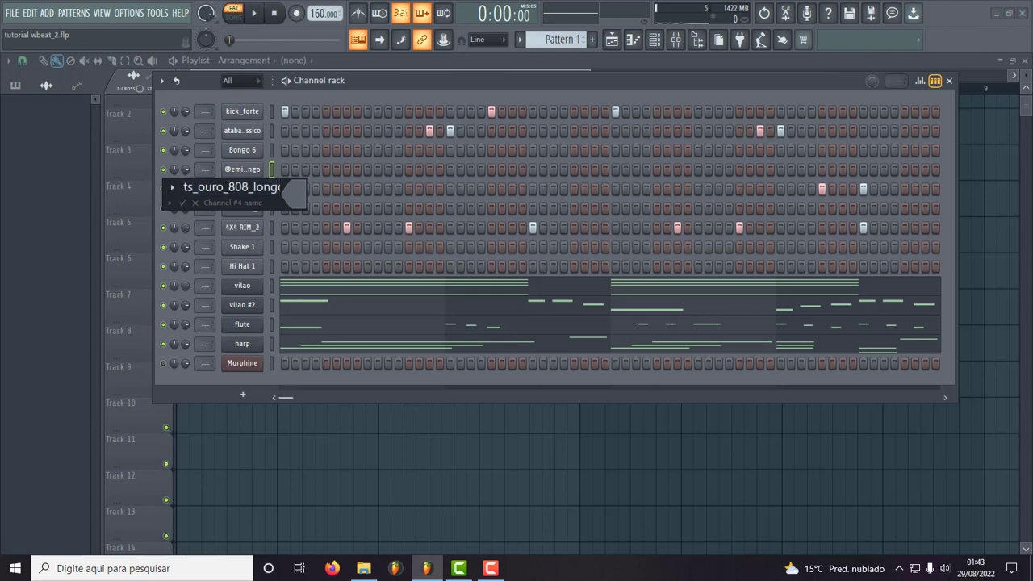
pyautogui.press('Delete')
pyautogui.press('Delete')
pyautogui.press('BackSpace')
pyautogui.press('BackSpace')
pyautogui.press('BackSpace')
pyautogui.press('BackSpace')
pyautogui.press('BackSpace')
pyautogui.press('BackSpace')
pyautogui.press('BackSpace')
pyautogui.press('BackSpace')
pyautogui.press('BackSpace')
pyautogui.press('BackSpace')
pyautogui.press('BackSpace')
pyautogui.press('BackSpace')
pyautogui.press('BackSpace')
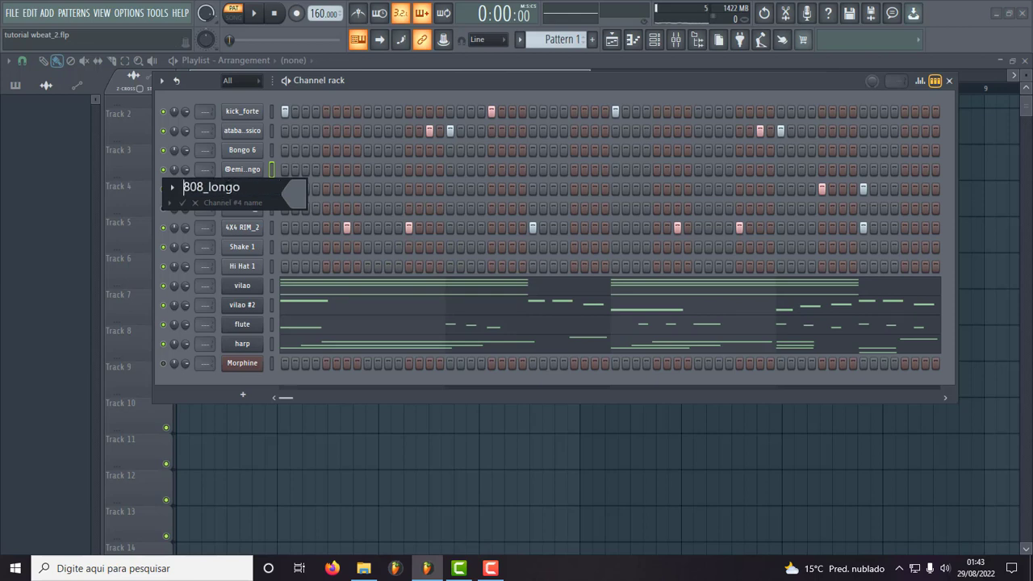
pyautogui.press('Return')
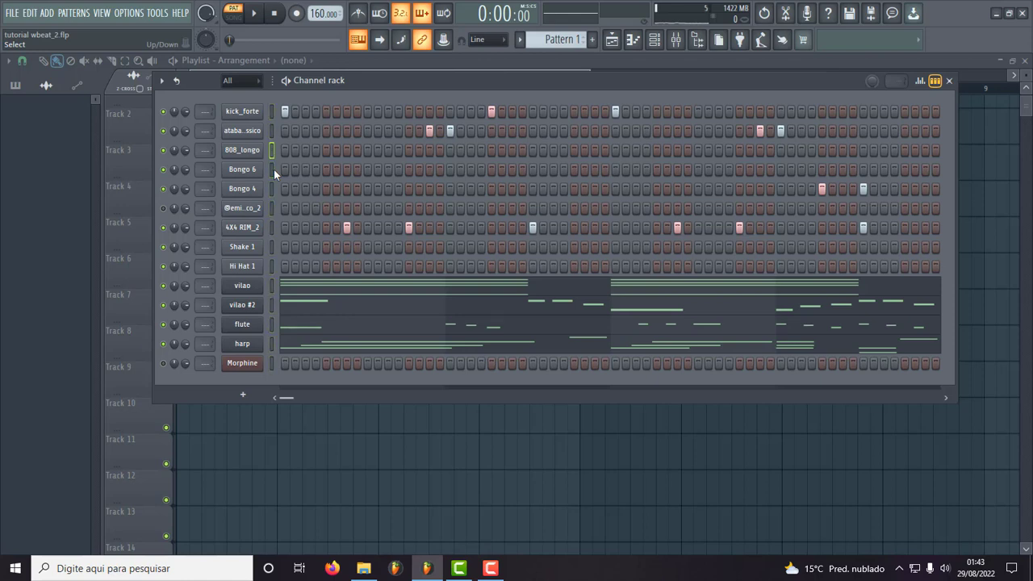
pyautogui.hotkey('alt', 'Up')
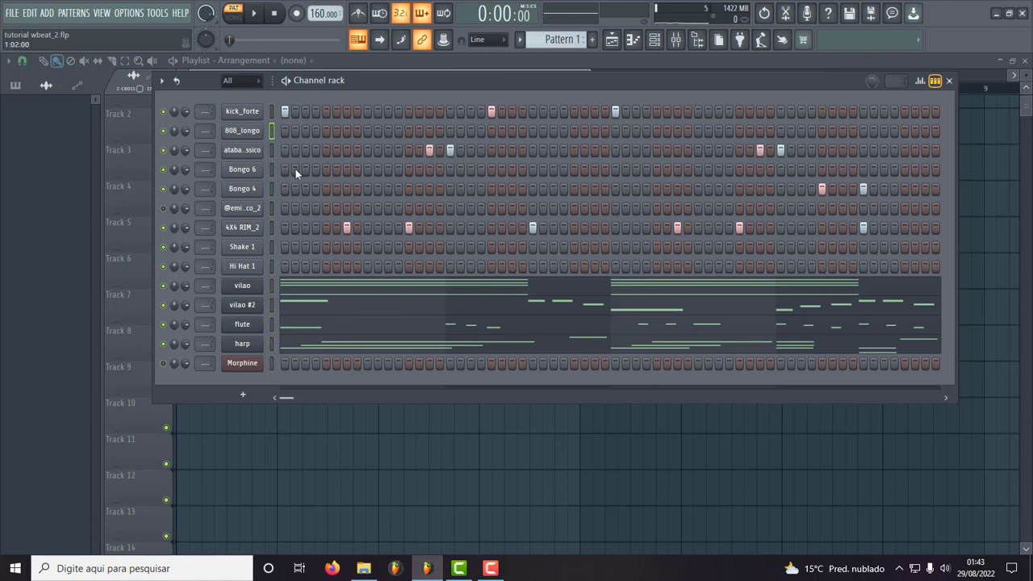
# - Audition the Bongo 6 and Bongo 4 samples and play the pattern
pyautogui.click(275, 171)
pyautogui.click(247, 173)
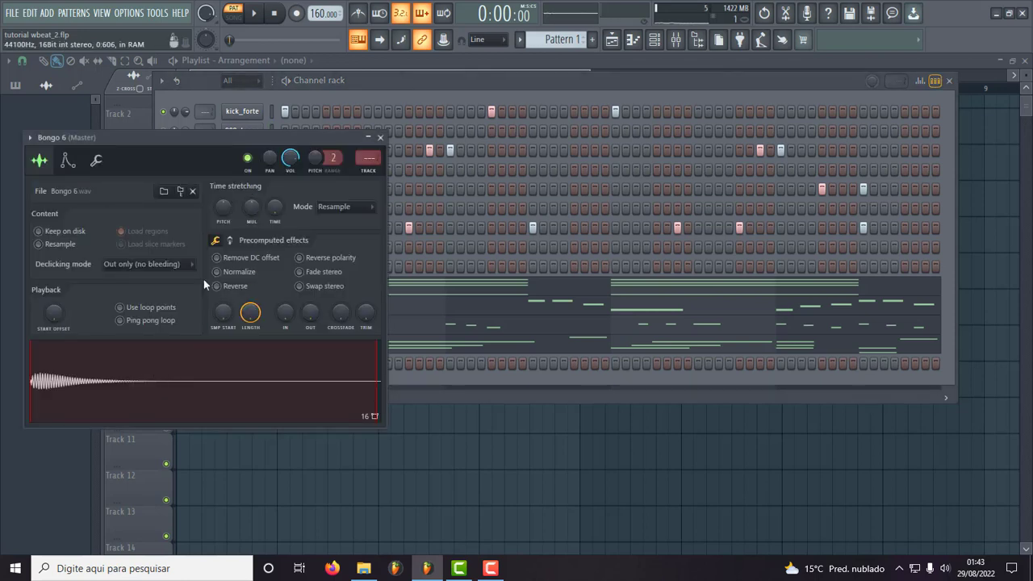
pyautogui.click(380, 137)
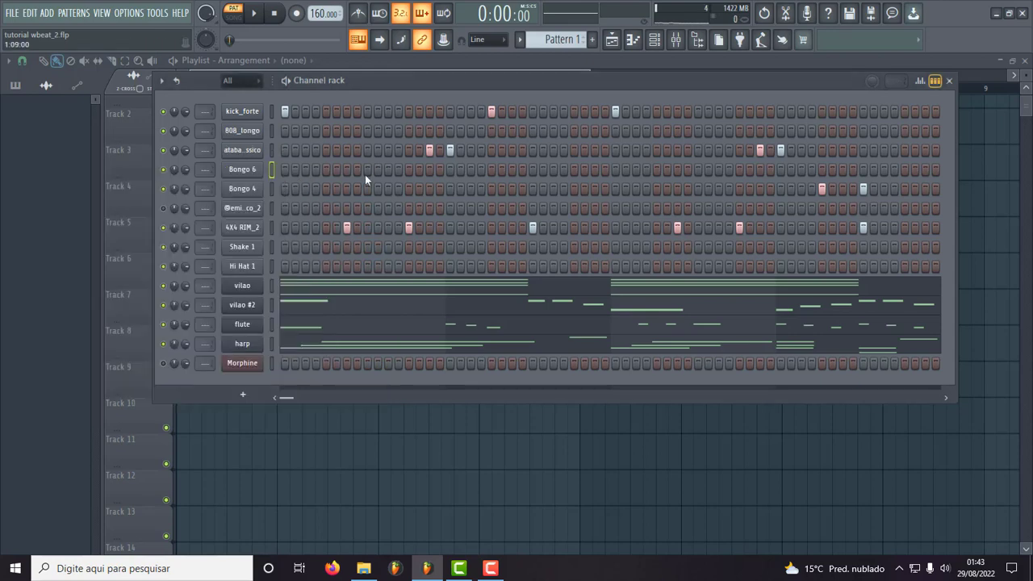
pyautogui.click(257, 191)
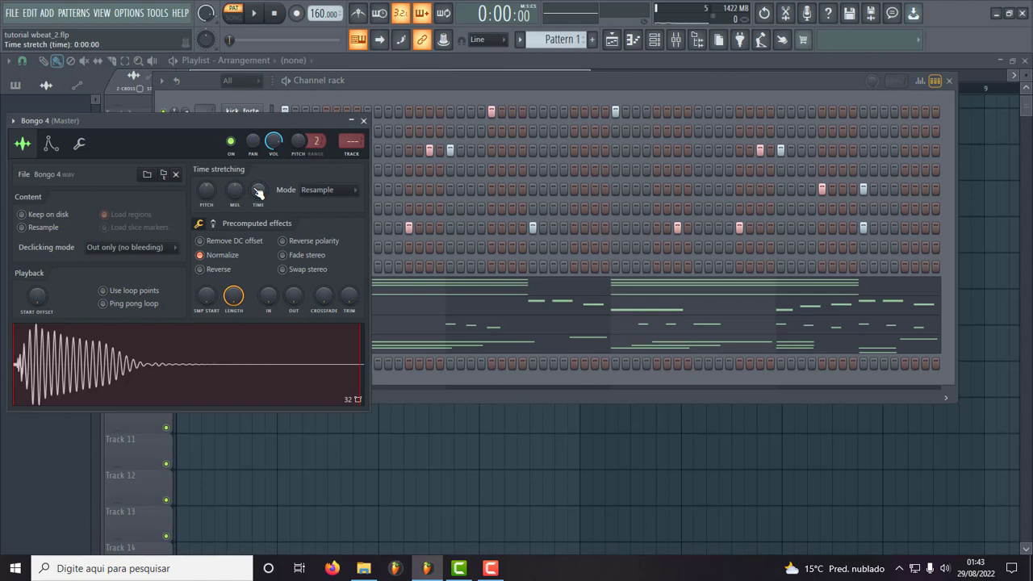
pyautogui.click(364, 121)
pyautogui.press('space')
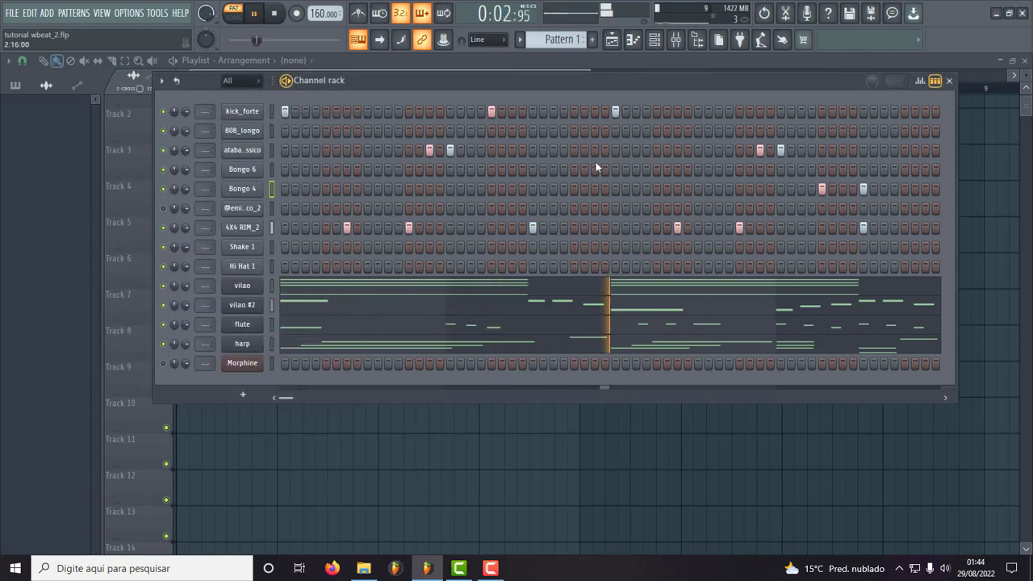
pyautogui.press('space')
# - Try a Bongo 6 hit on step 21 with the pattern playing, and remove it
pyautogui.click(493, 172)
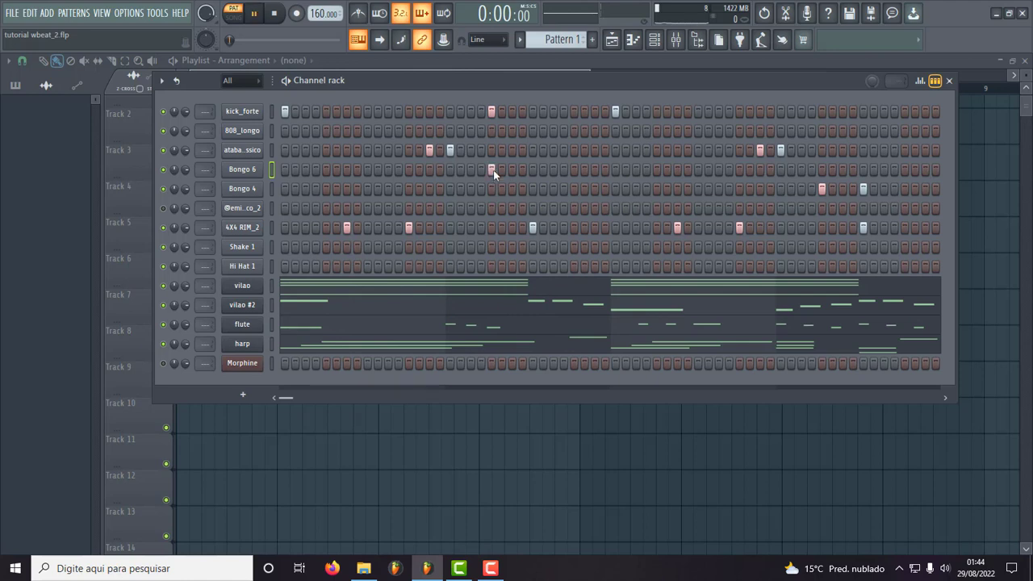
pyautogui.press('space')
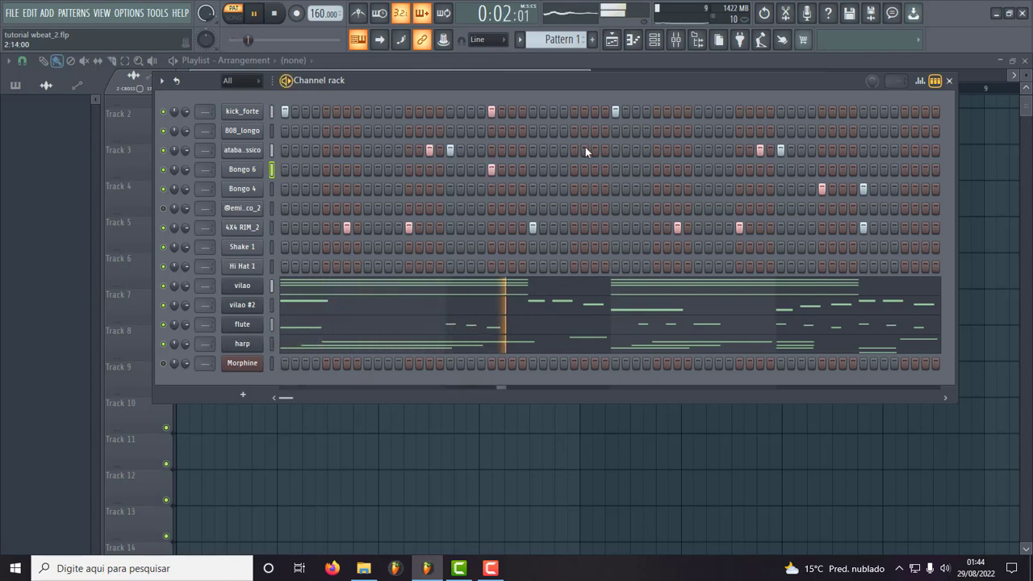
pyautogui.click(491, 171)
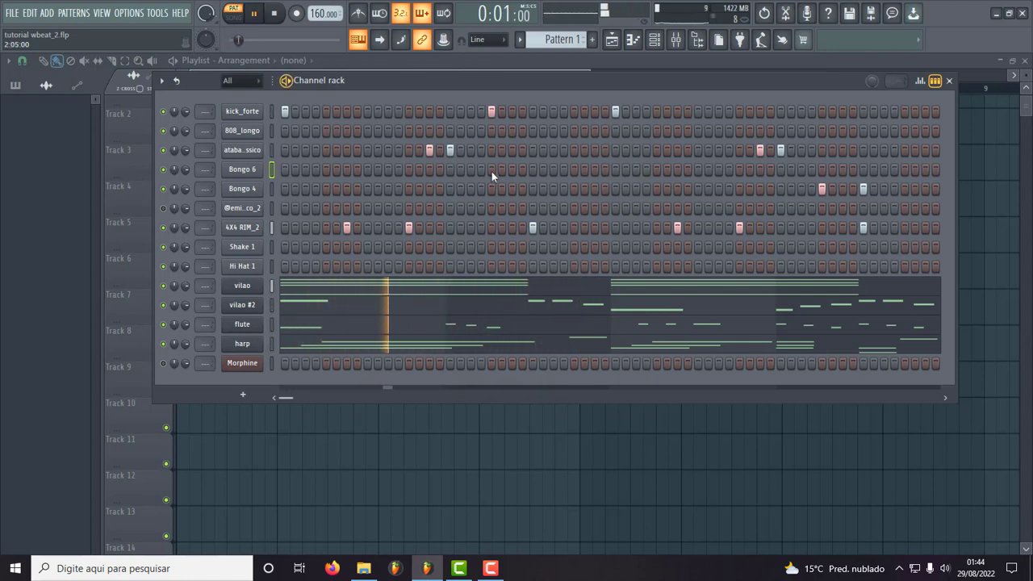
pyautogui.press('space')
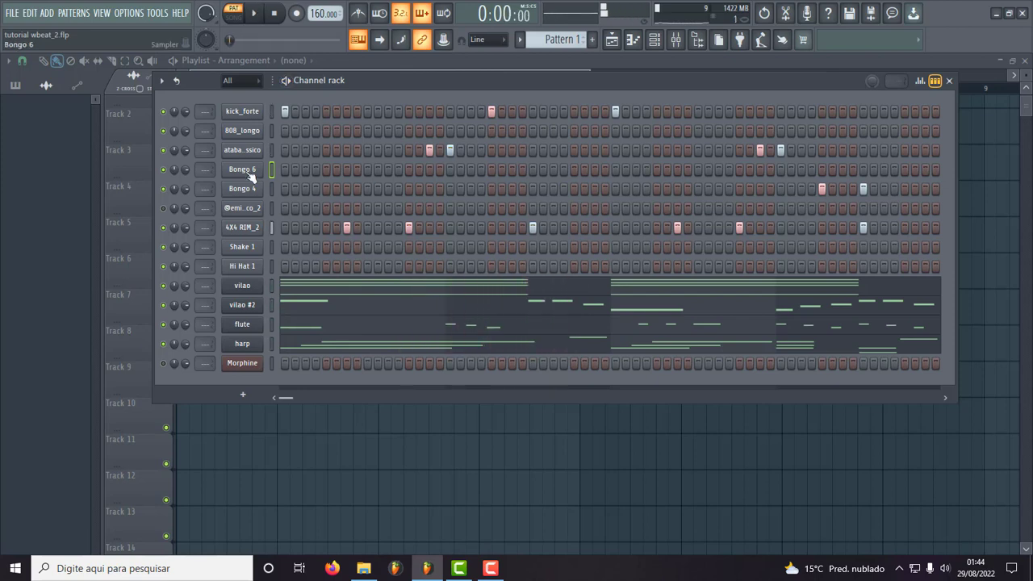
# - Delete the Bongo 6 channel from the channel rack
pyautogui.rightClick(251, 172)
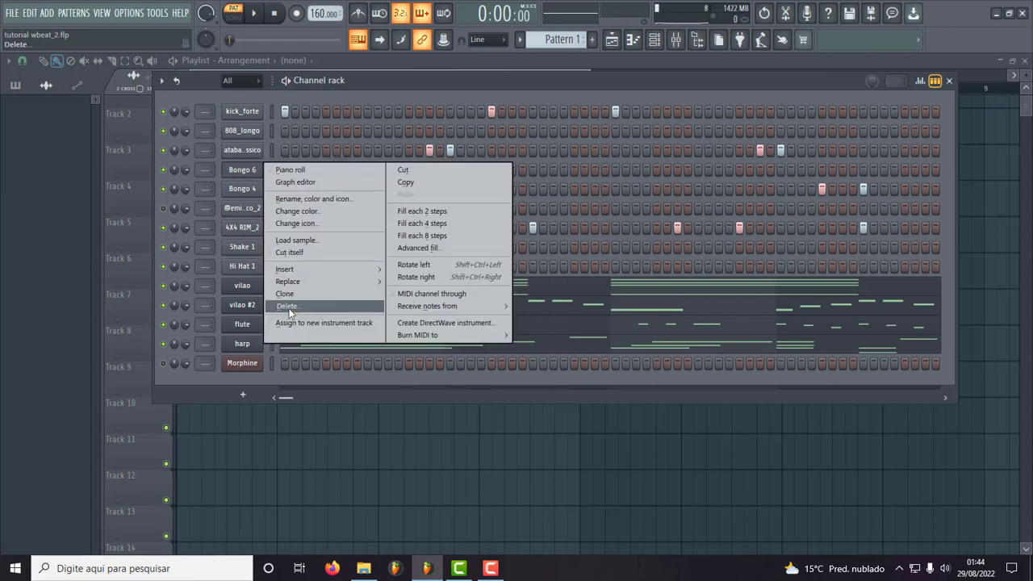
pyautogui.click(289, 307)
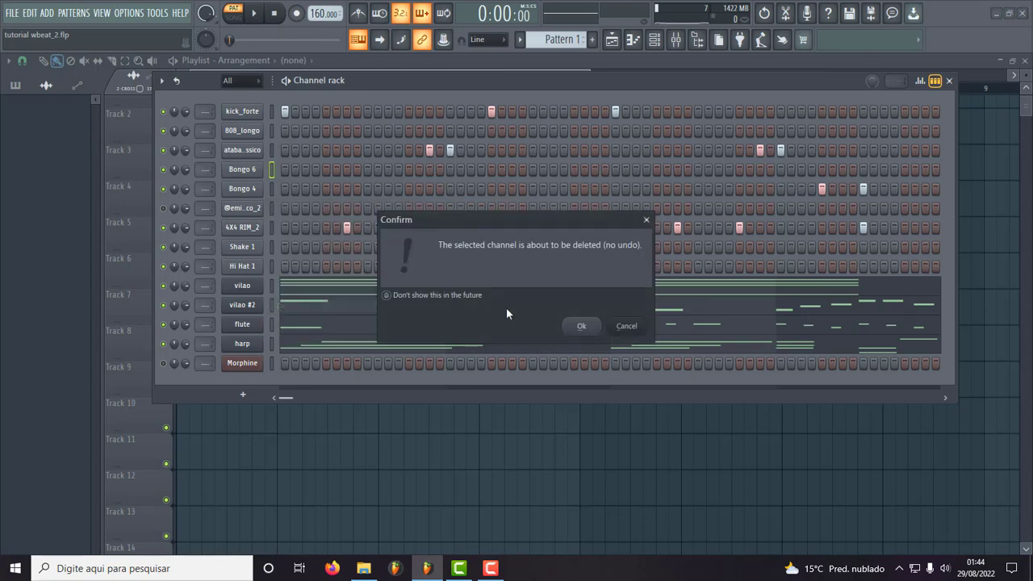
pyautogui.click(582, 326)
# - Audition Bongo 4, and remove the 4X4 RIM_2 hit on step 57 while the pattern plays
pyautogui.click(242, 169)
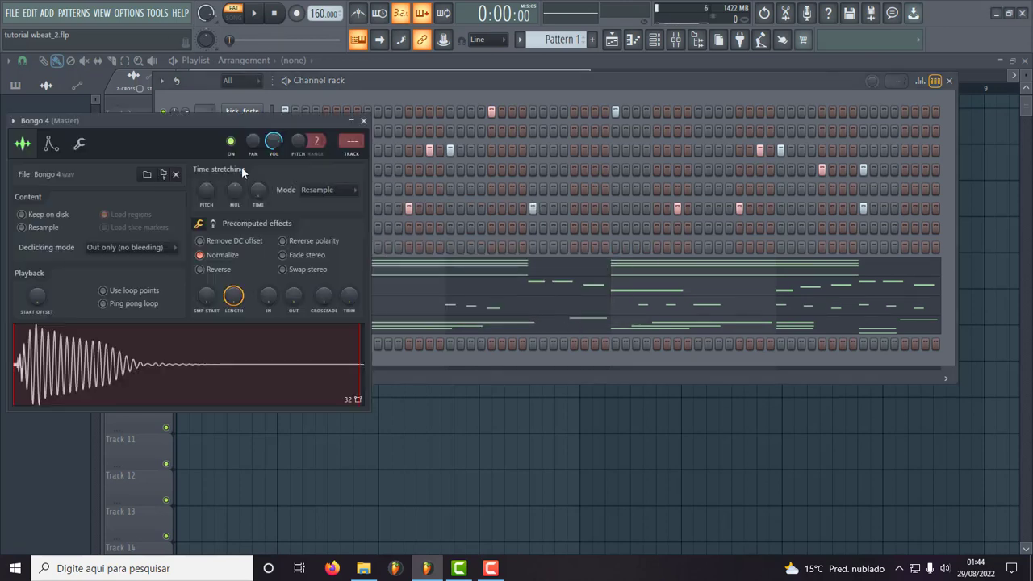
pyautogui.click(364, 122)
pyautogui.press('space')
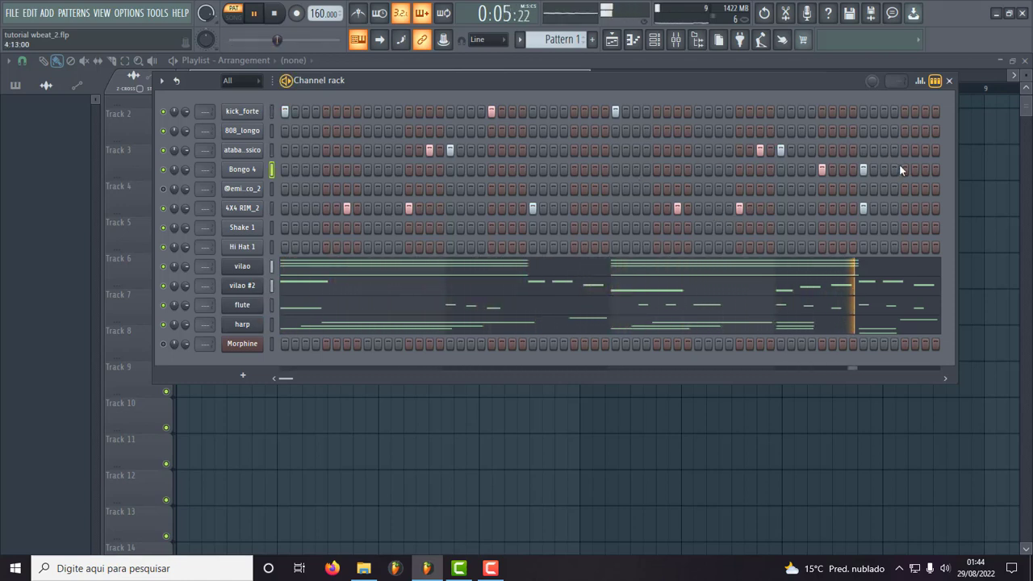
pyautogui.rightClick(864, 213)
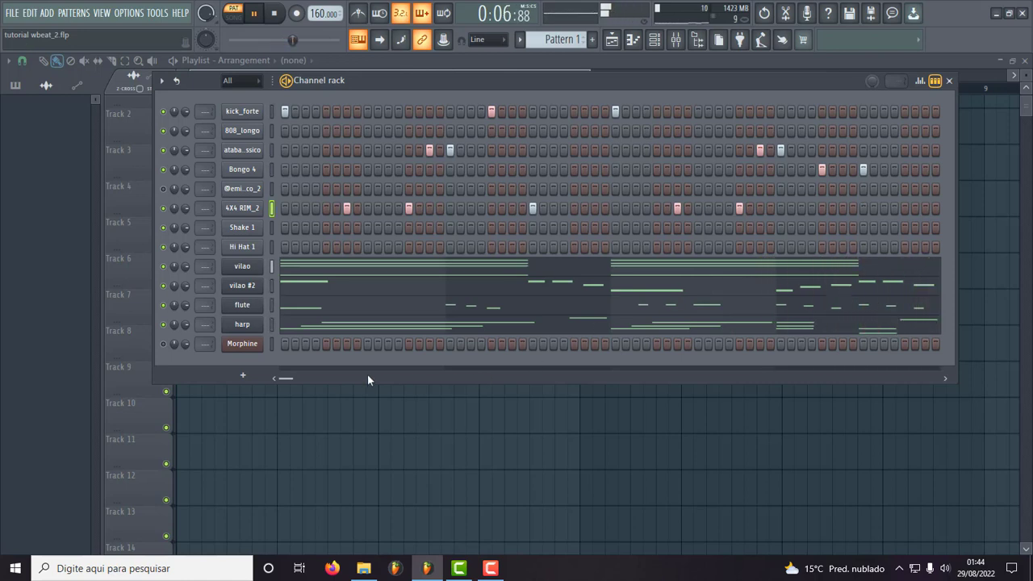
pyautogui.press('space')
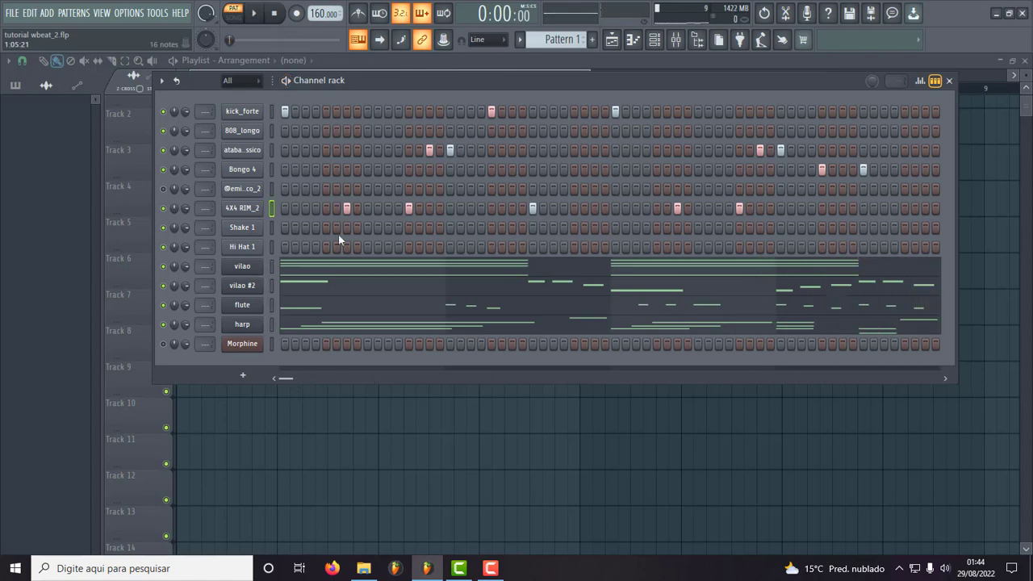
# - Open the piano roll of 808_longo and add a G#4 note at the start of bar 1
pyautogui.rightClick(238, 126)
pyautogui.click(270, 134)
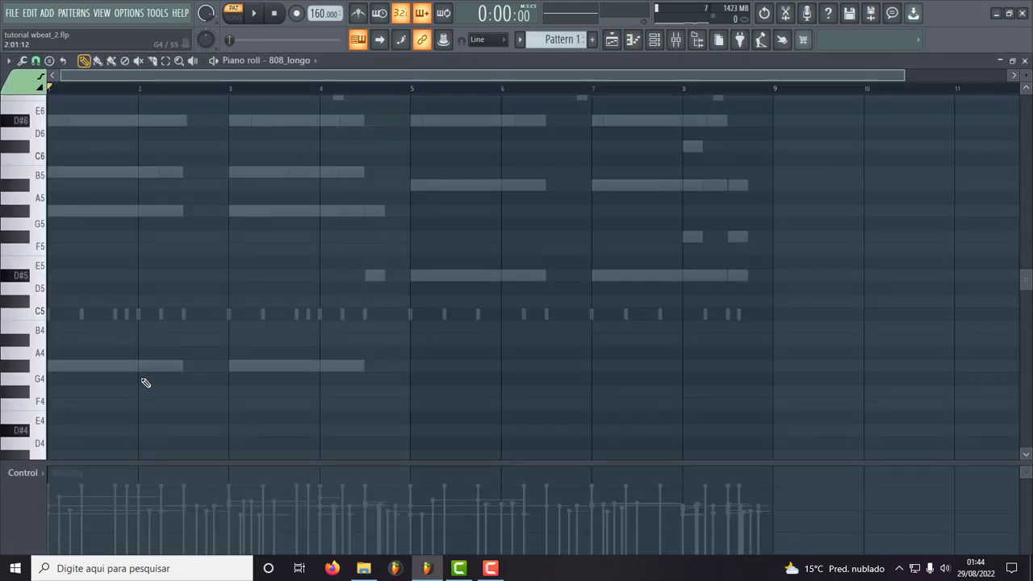
pyautogui.moveTo(902, 75); pyautogui.dragTo(948, 75)
pyautogui.click(81, 368)
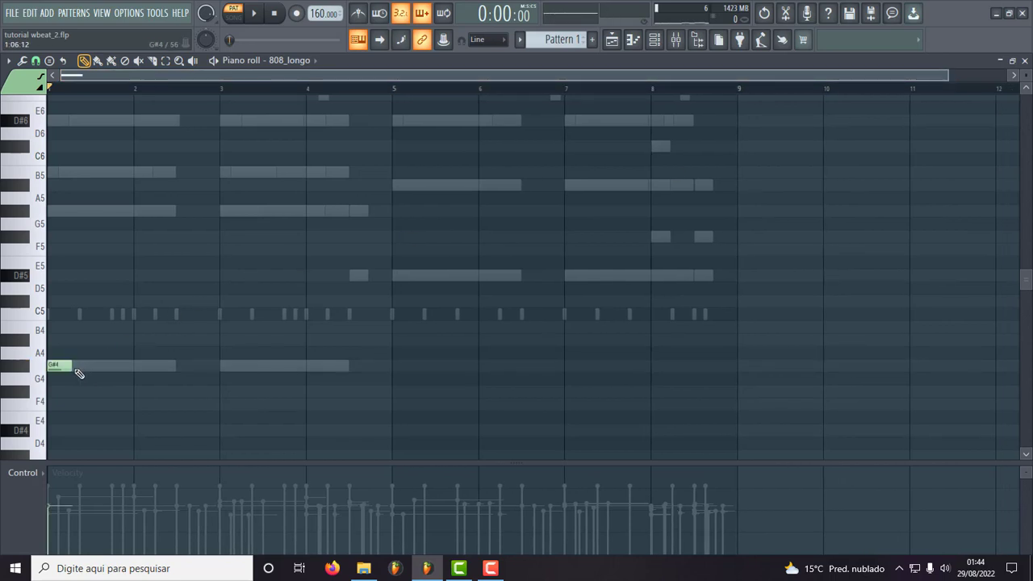
# - Set the snap to Beat, place a G#4 note at the start of bar 1 stretched to six beats, and play the pattern
pyautogui.click(35, 61)
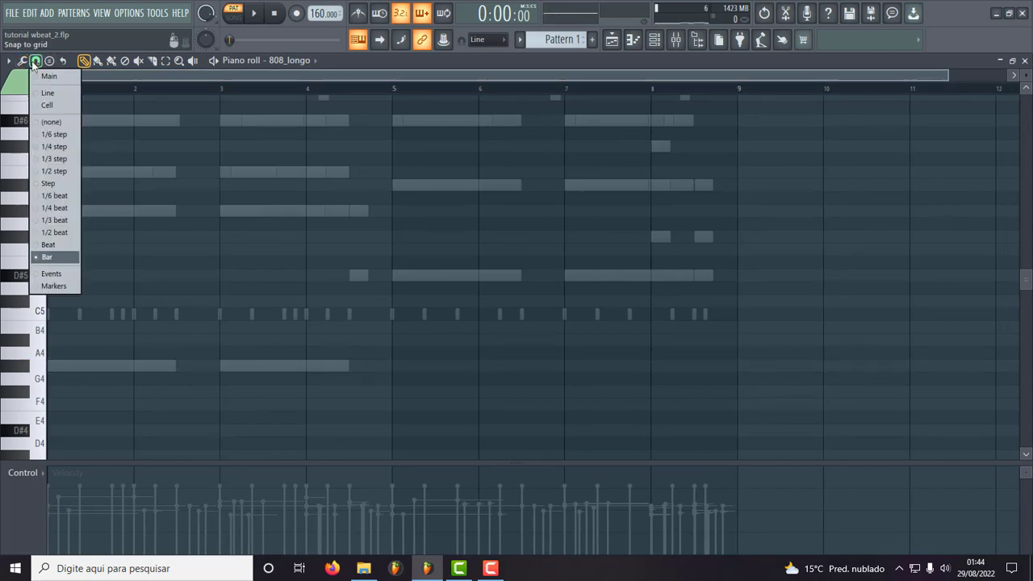
pyautogui.click(45, 245)
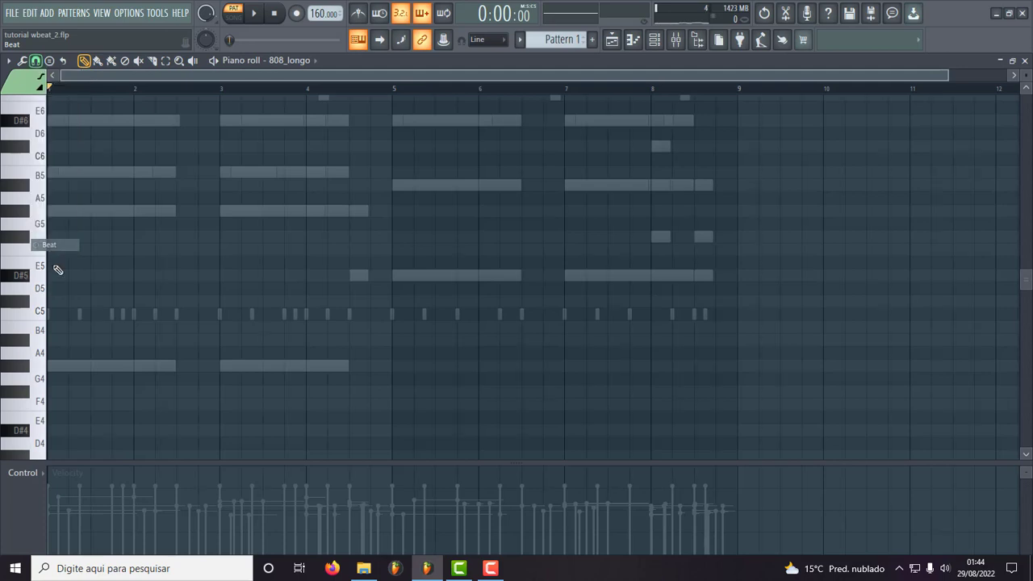
pyautogui.click(58, 369)
pyautogui.moveTo(58, 368); pyautogui.dragTo(36, 369)
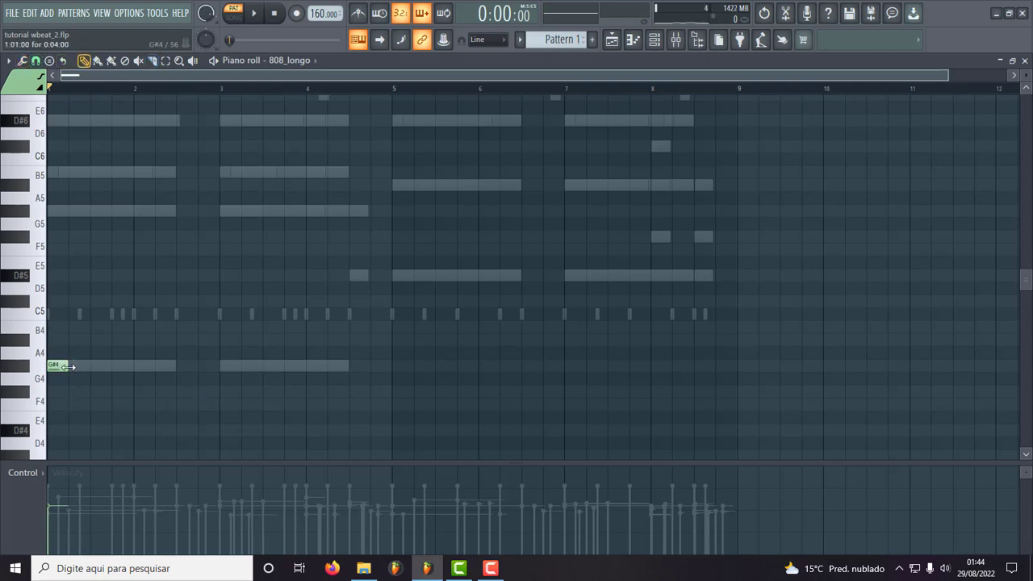
pyautogui.moveTo(75, 365); pyautogui.dragTo(172, 365)
pyautogui.press('space')
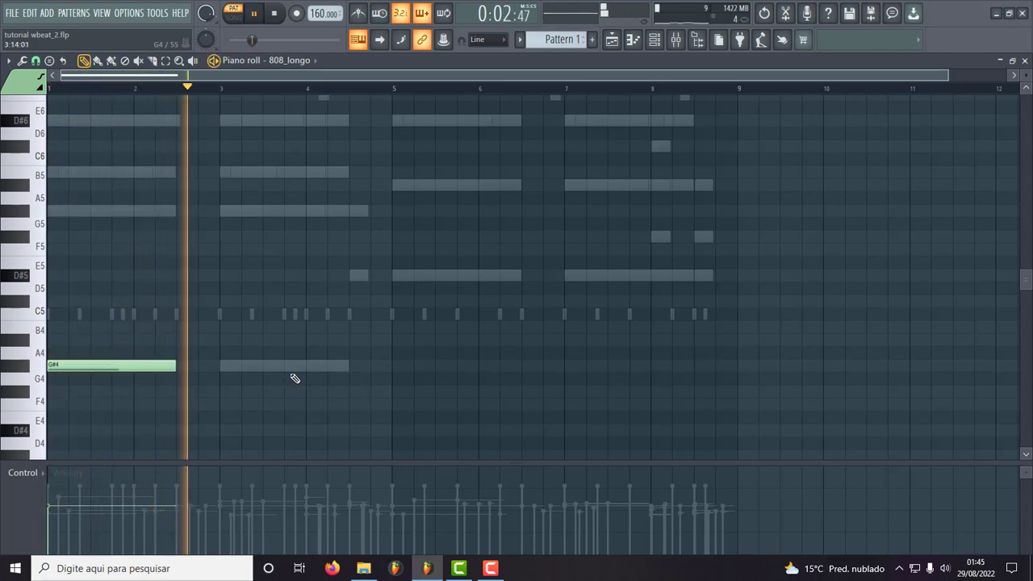
# - Shorten the bar 1 G#4 note to 6 steps using 1/4 beat snap, and add a matching G#4 note at the start of bar 3
pyautogui.press('space')
pyautogui.moveTo(172, 368); pyautogui.dragTo(106, 371)
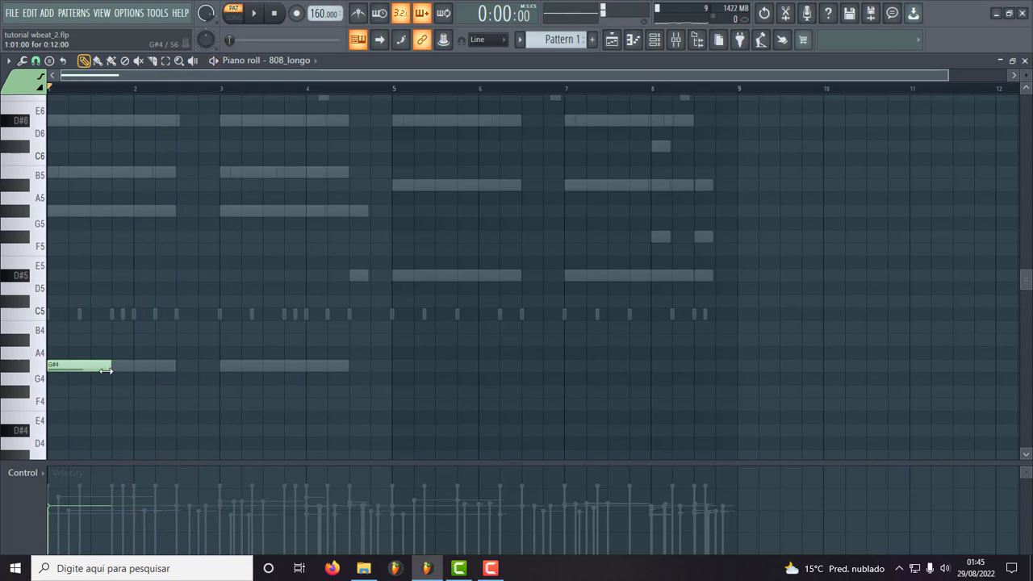
pyautogui.press('space')
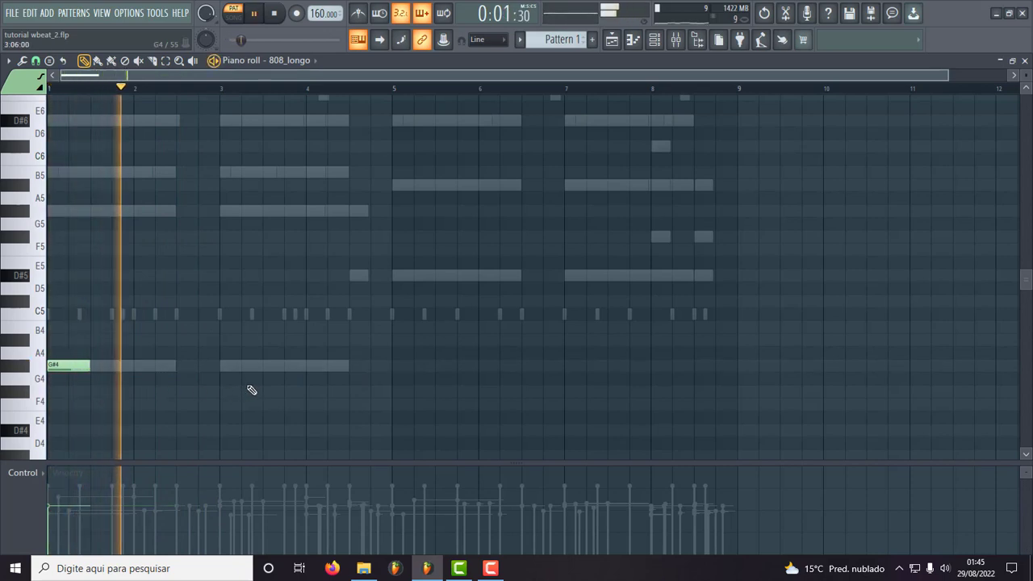
pyautogui.press('space')
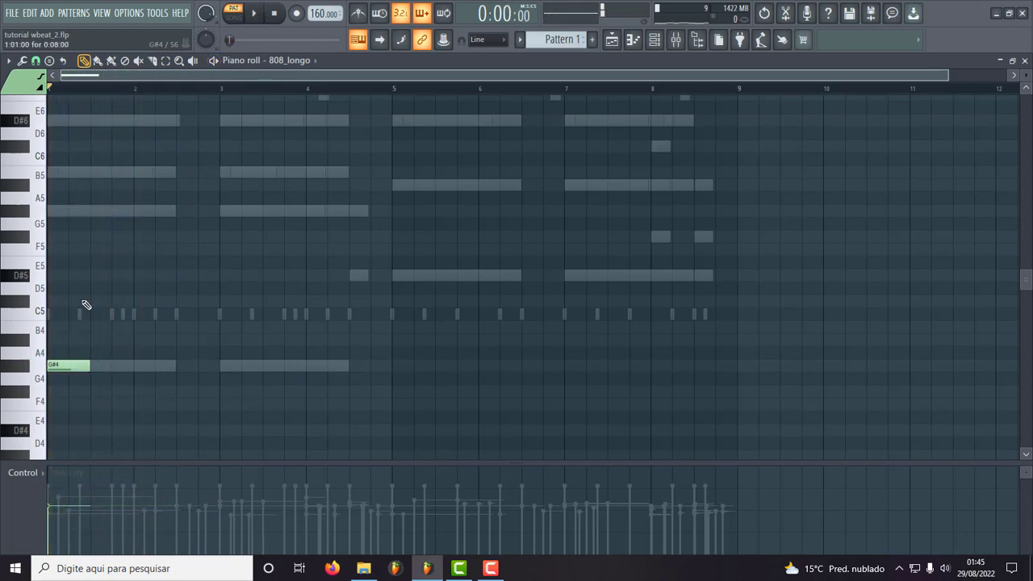
pyautogui.click(36, 67)
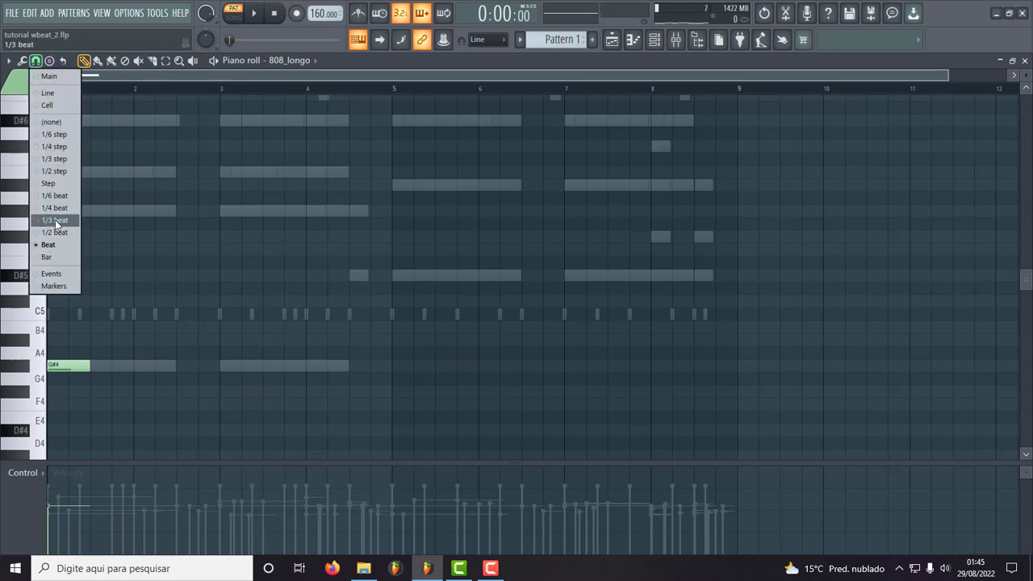
pyautogui.click(56, 209)
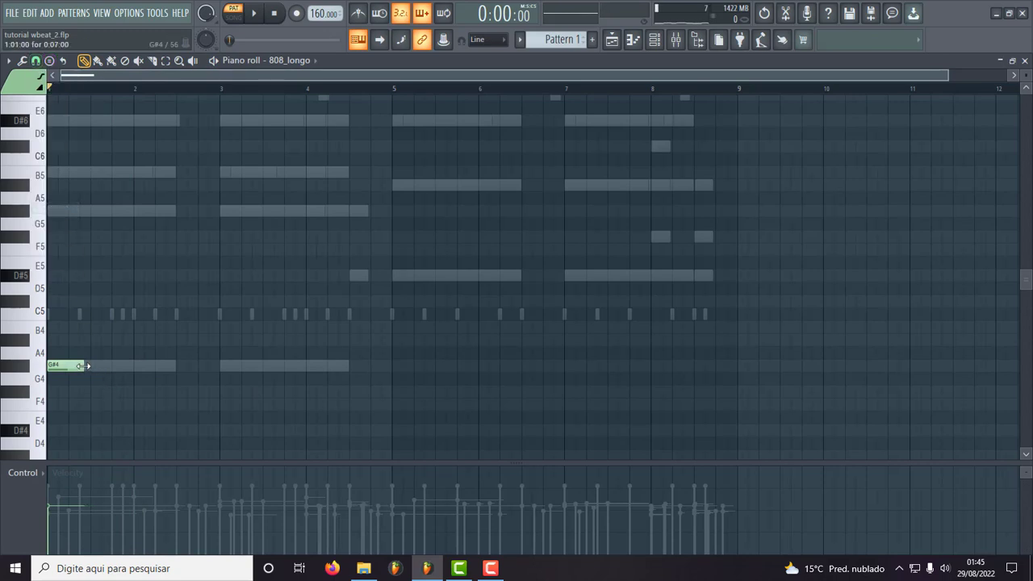
pyautogui.press('space')
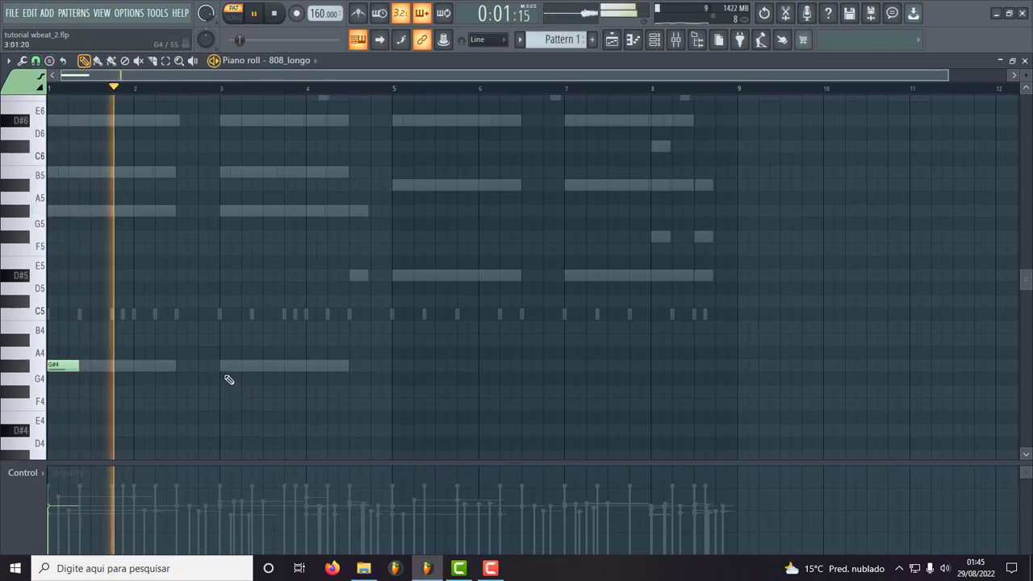
pyautogui.click(224, 367)
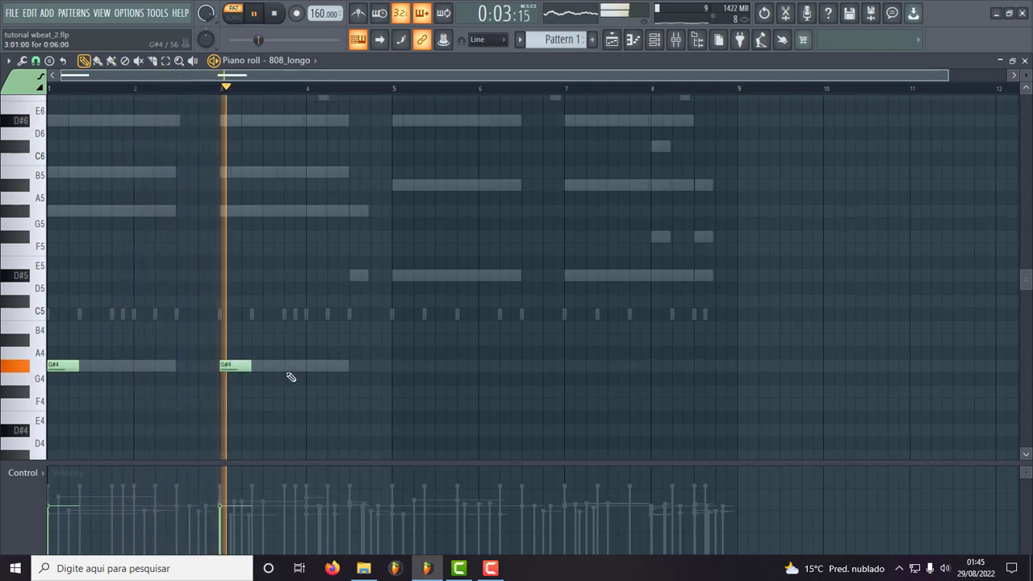
pyautogui.press('space')
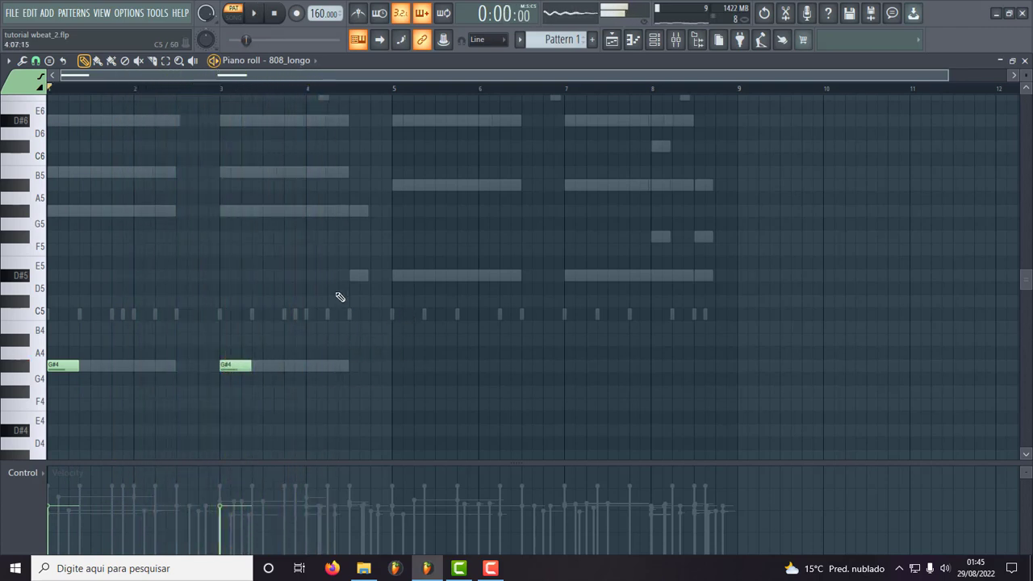
# - Try 4-step notes in bar 4, with B4 at its start and A#4 at its middle, while playing the pattern
pyautogui.moveTo(309, 369); pyautogui.dragTo(305, 323)
pyautogui.click(353, 366)
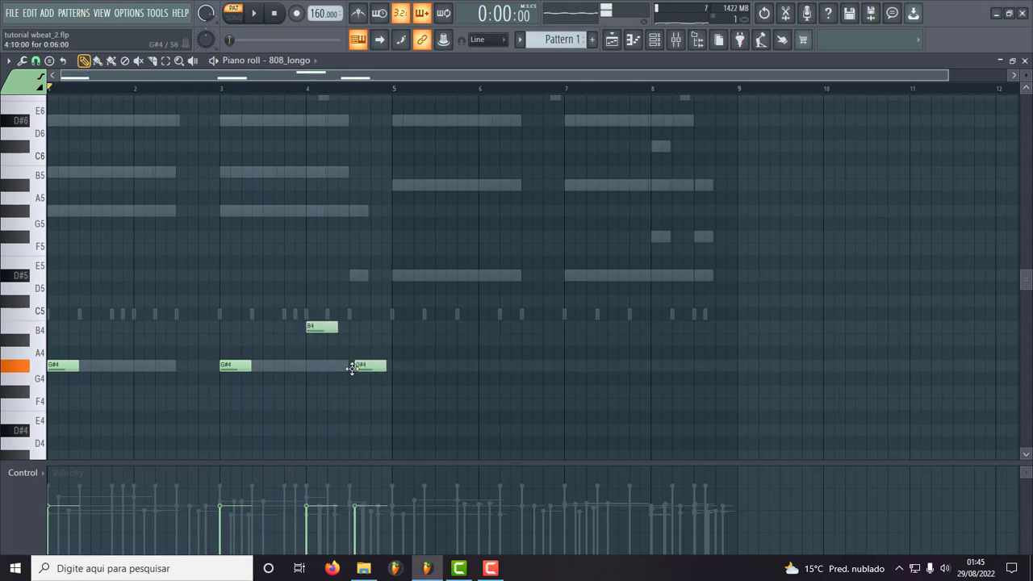
pyautogui.click(367, 366)
pyautogui.press('space')
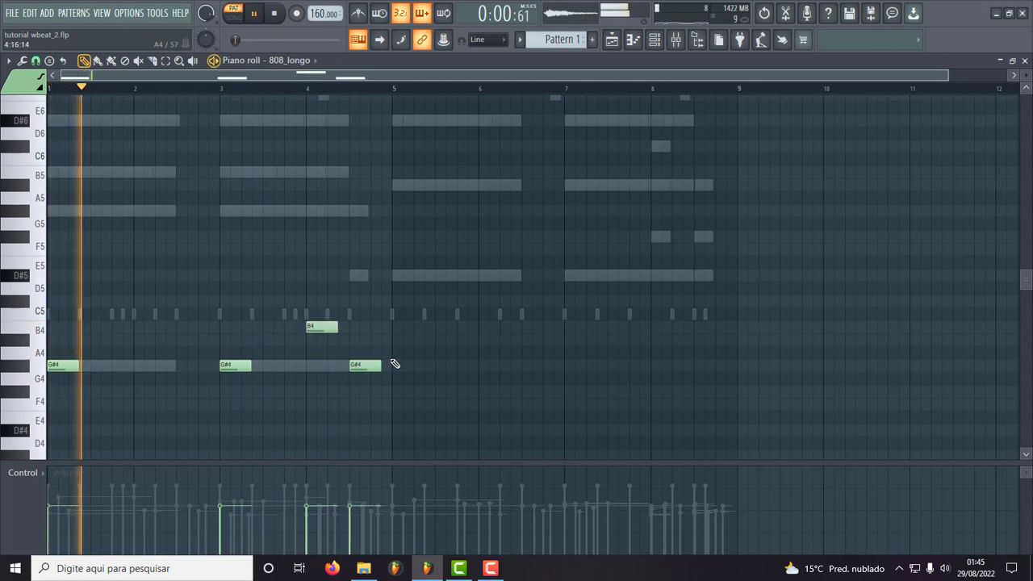
pyautogui.moveTo(361, 365); pyautogui.dragTo(364, 339)
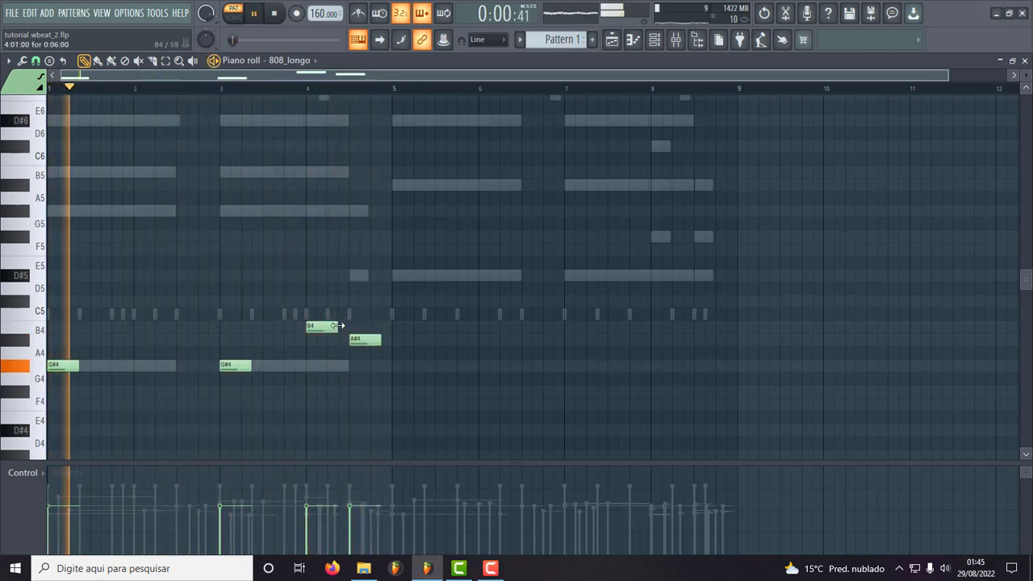
pyautogui.moveTo(338, 325); pyautogui.dragTo(370, 339)
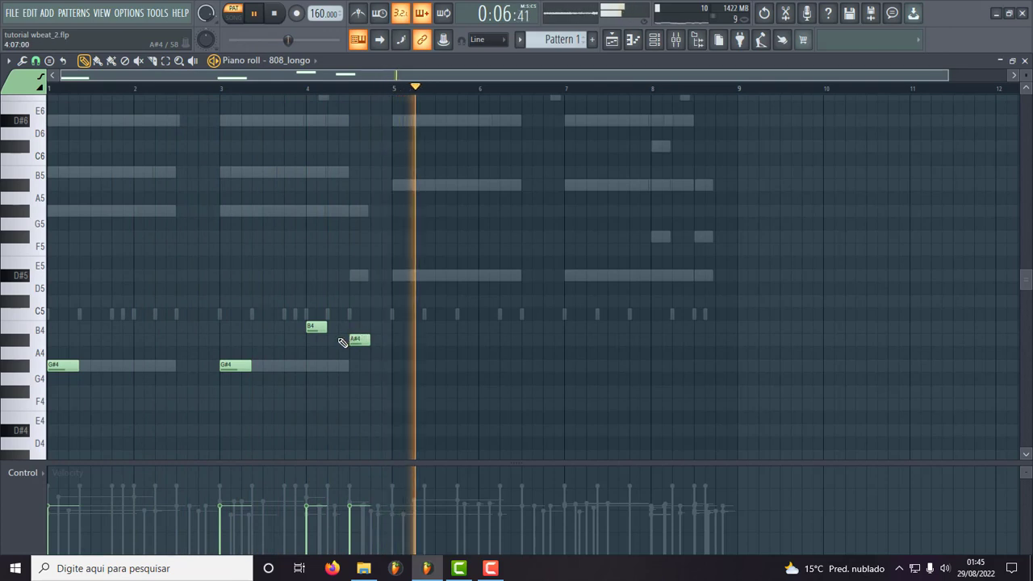
pyautogui.press('space')
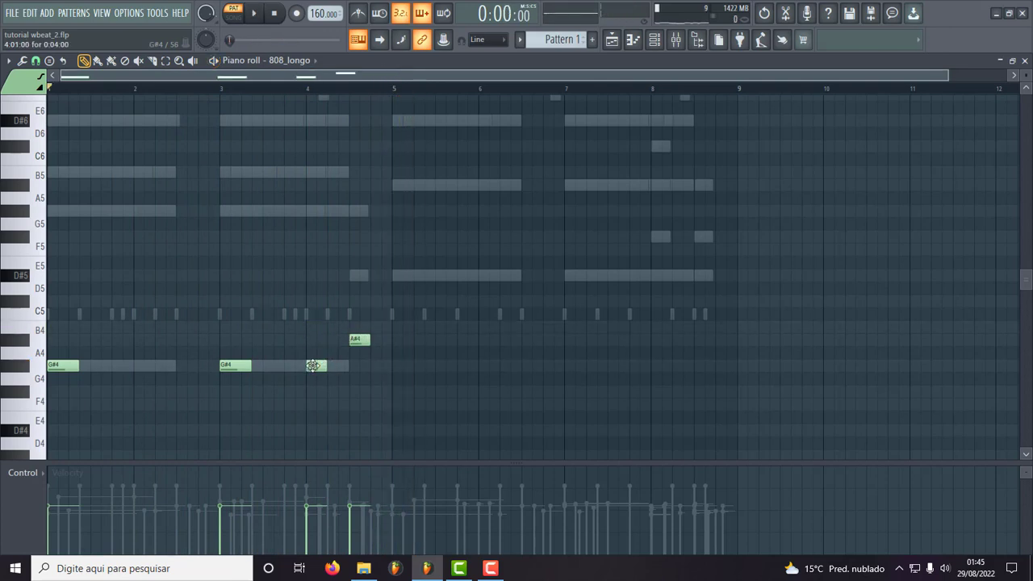
# - Try the two bar 4 notes at other pitches, transpose them an octave down to G#4 and D#4, and play the pattern
pyautogui.moveTo(313, 366); pyautogui.dragTo(315, 300)
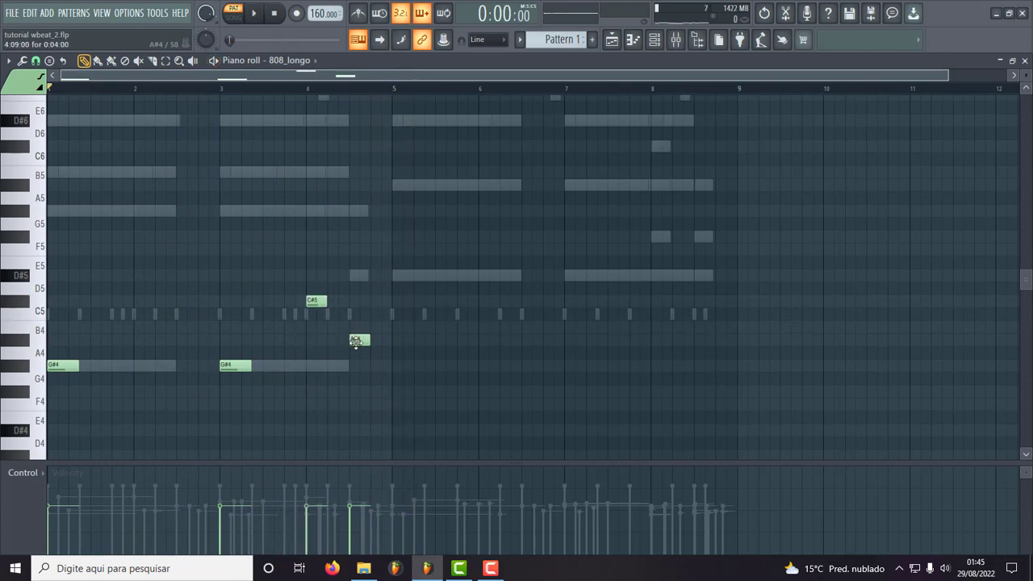
pyautogui.moveTo(354, 344); pyautogui.dragTo(358, 321)
pyautogui.moveTo(314, 288); pyautogui.dragTo(316, 202)
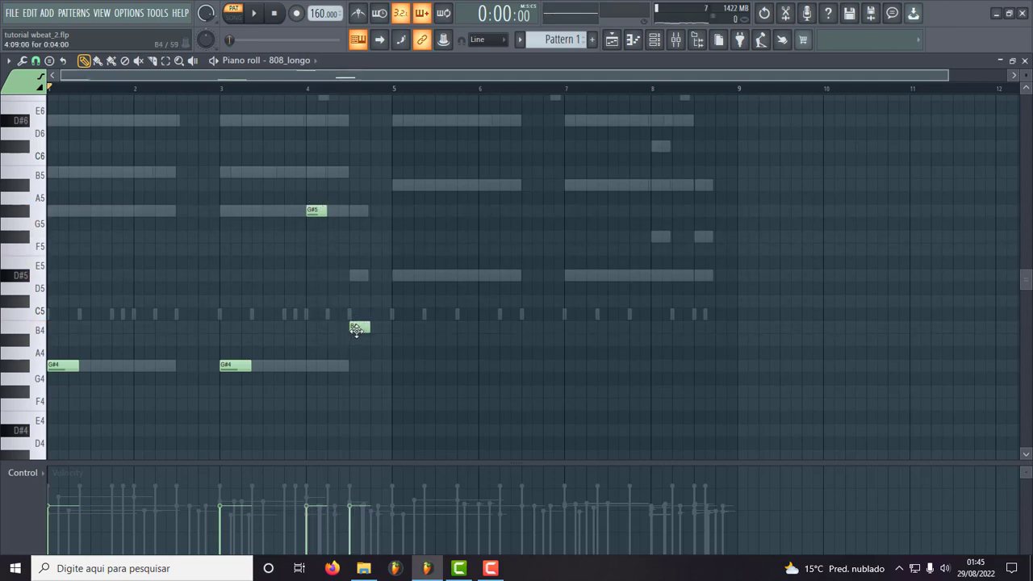
pyautogui.moveTo(356, 331); pyautogui.dragTo(353, 277)
pyautogui.moveTo(387, 165); pyautogui.dragTo(316, 288)
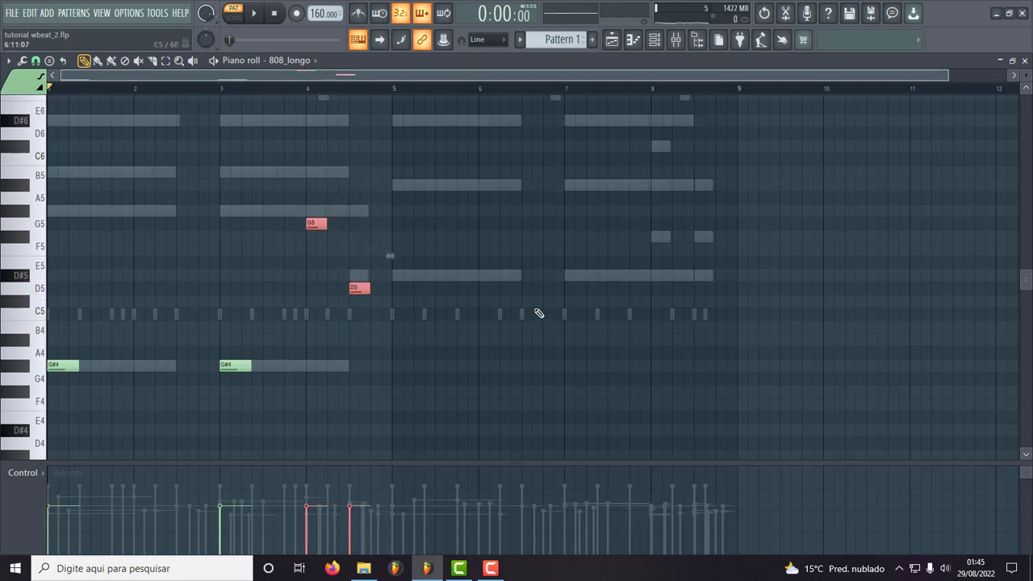
pyautogui.hotkey('ctrl', 'Down')
pyautogui.press('space')
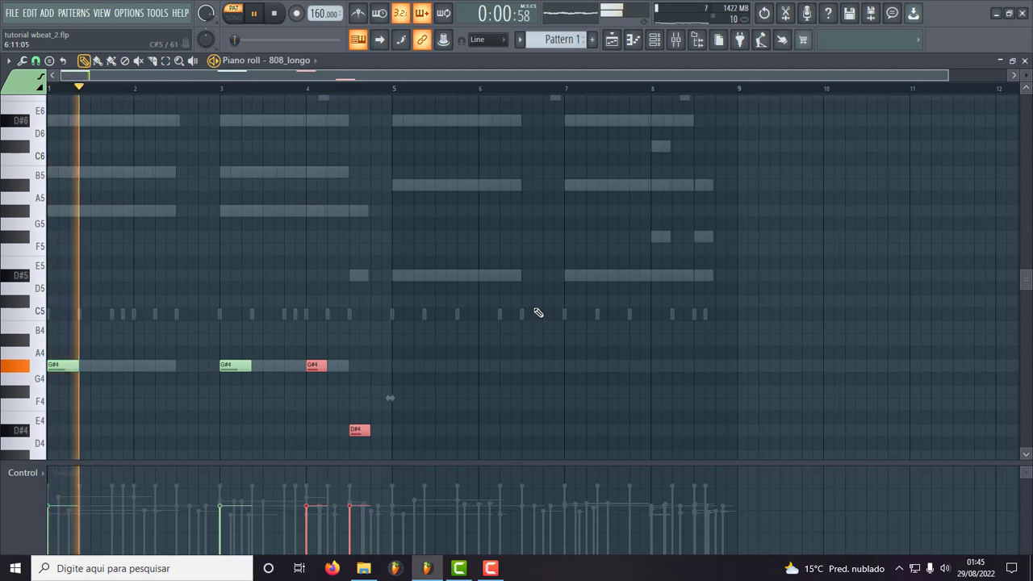
# - Replace the two bar 4 notes with C#5 at the bar's start and A#4 at its middle, and play the pattern
pyautogui.scroll(-1, 539, 313)
pyautogui.scroll(-3, 539, 313)
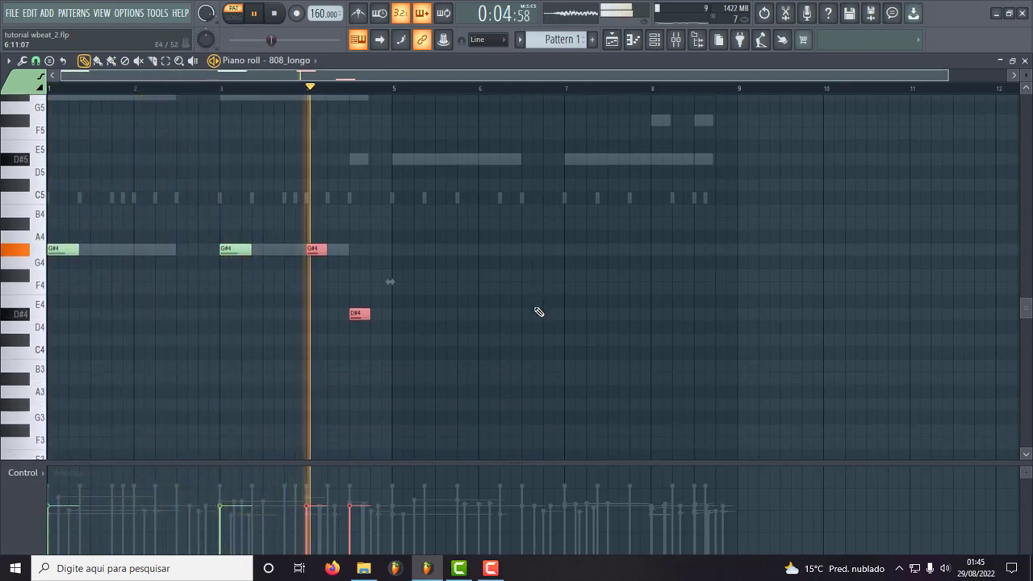
pyautogui.press('space')
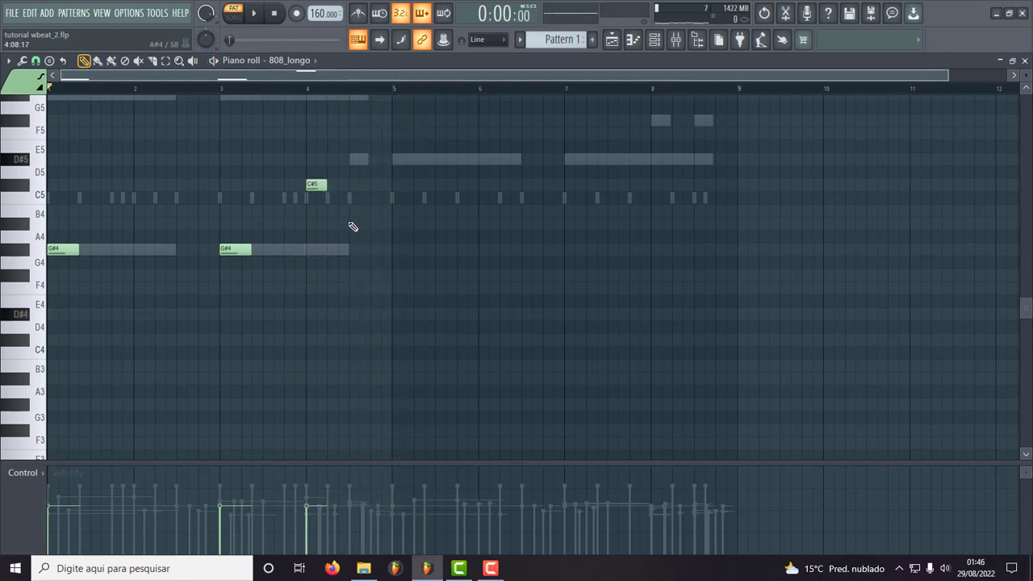
pyautogui.press('space')
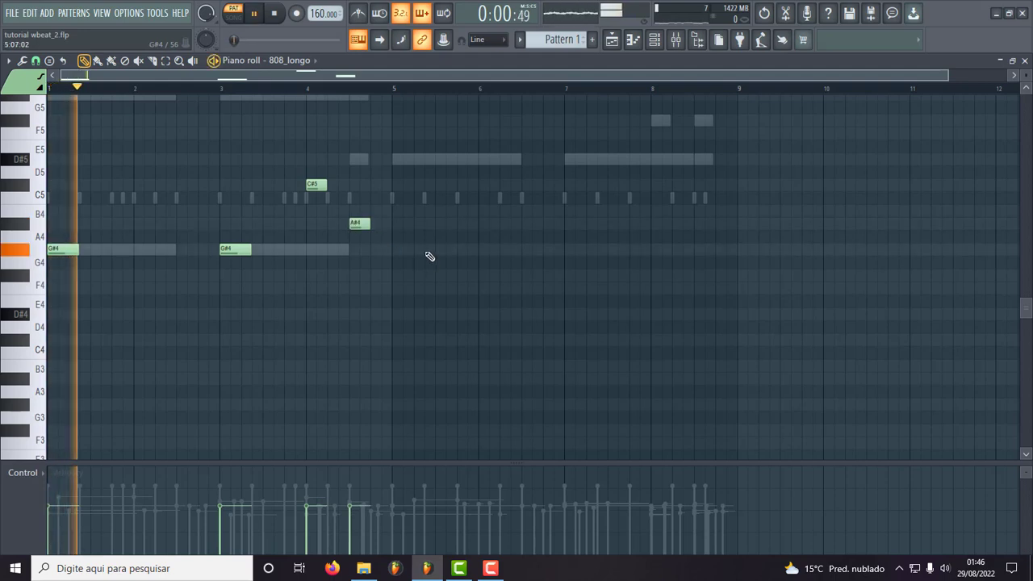
# - Remove the bar 4 notes and place 6-step D#5 notes at the starts of bars 5 and 7
pyautogui.click(394, 160)
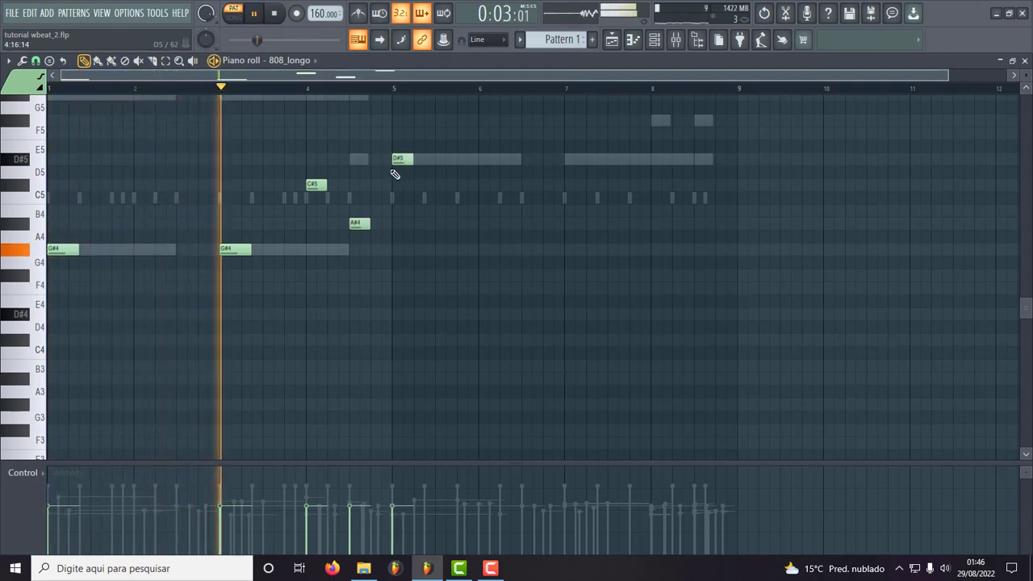
pyautogui.rightClick(395, 160)
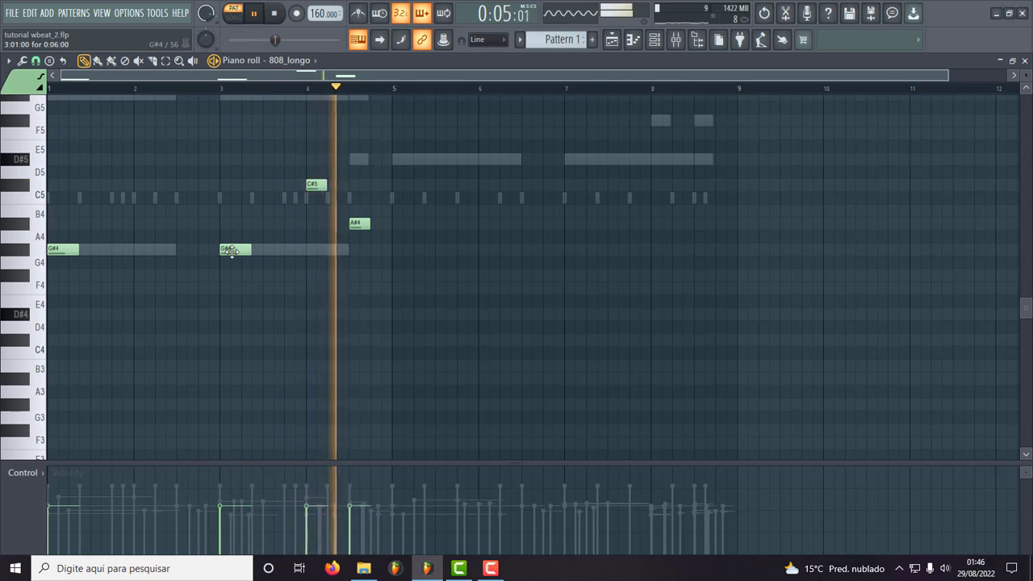
pyautogui.click(397, 161)
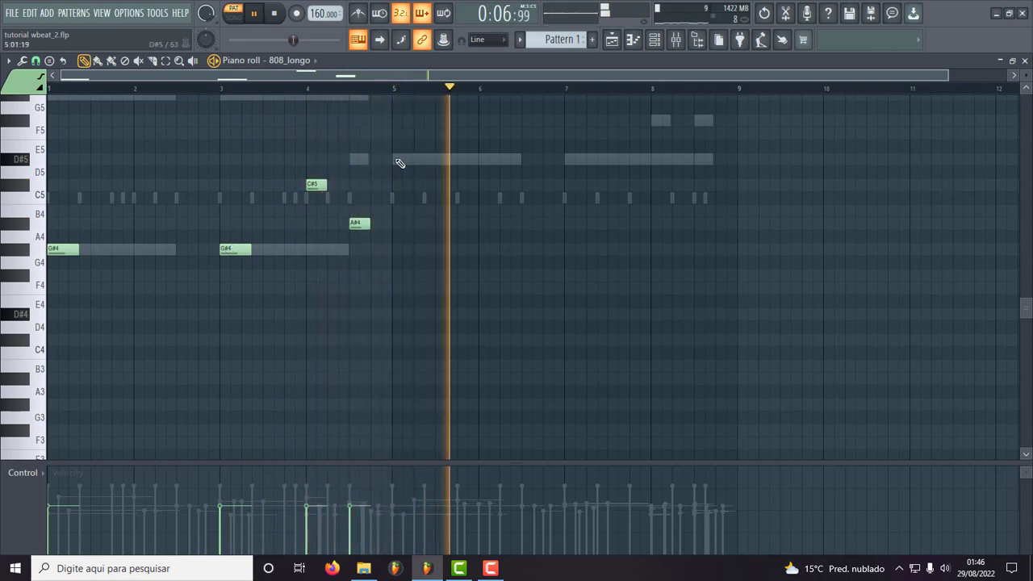
pyautogui.press('space')
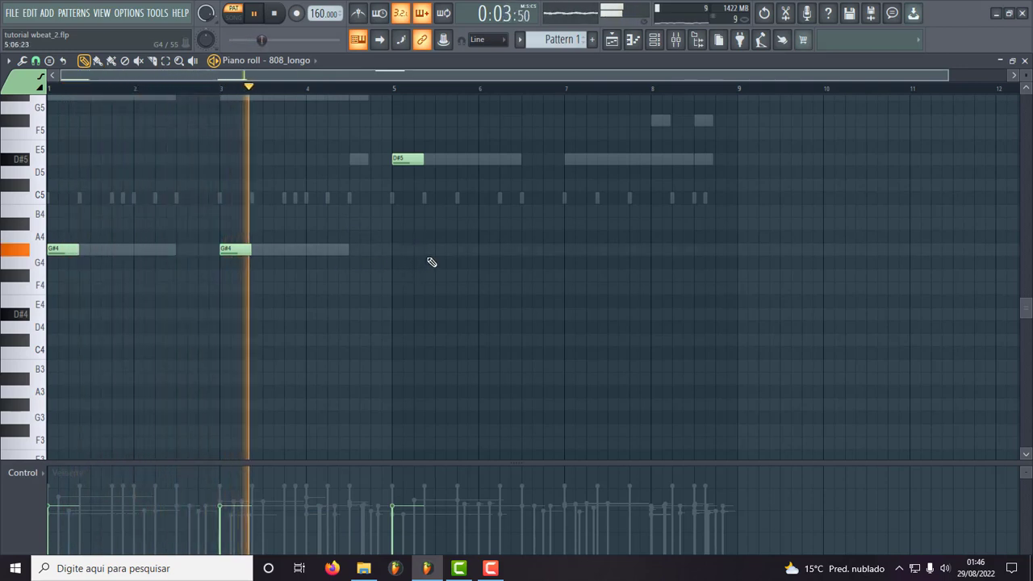
pyautogui.click(569, 160)
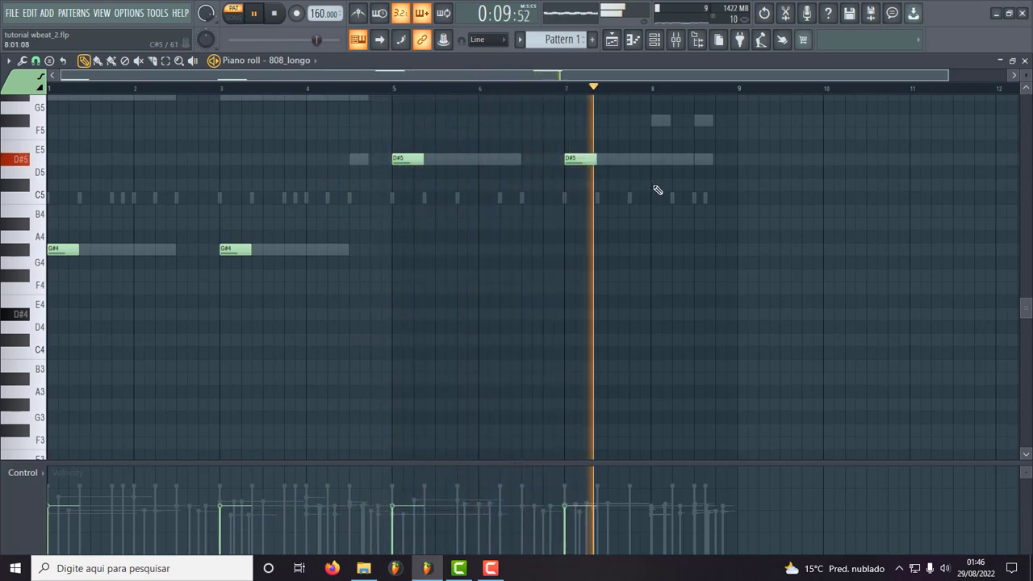
pyautogui.press('space')
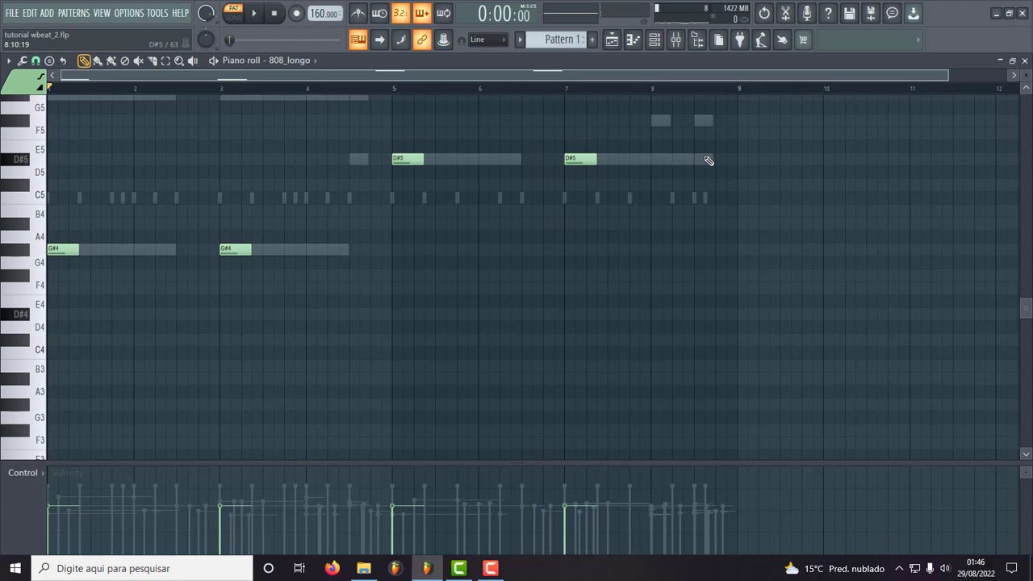
# - Raise the velocity of all four 808_longo notes to maximum, play the pattern, and close the piano roll
pyautogui.scroll(4, 707, 160)
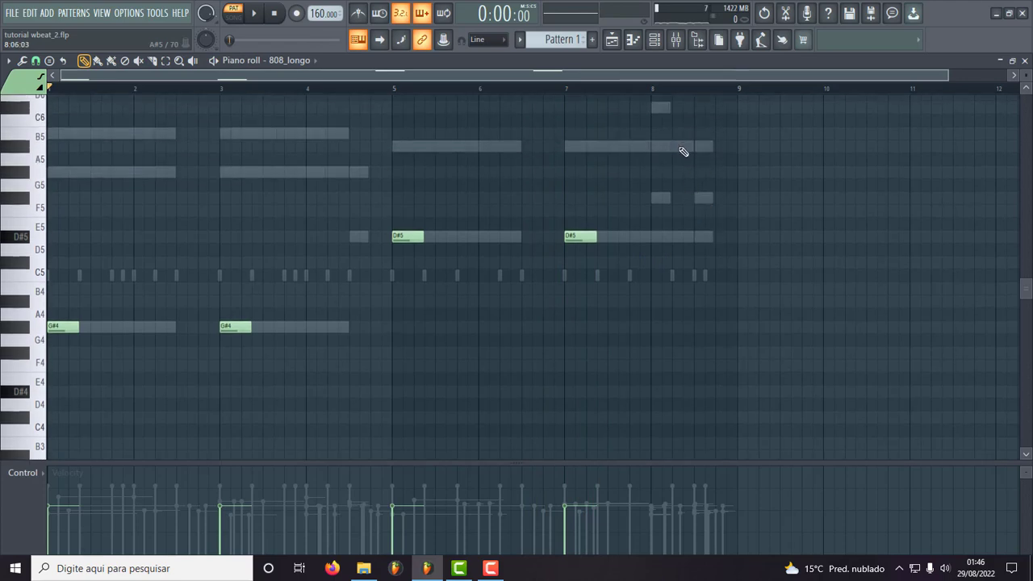
pyautogui.moveTo(678, 142); pyautogui.dragTo(37, 411)
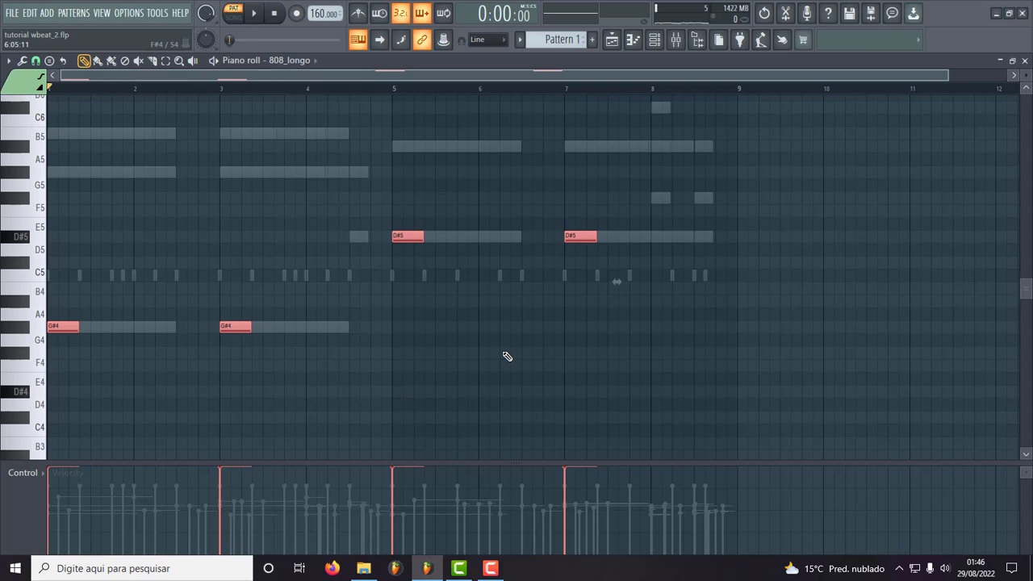
pyautogui.press('space')
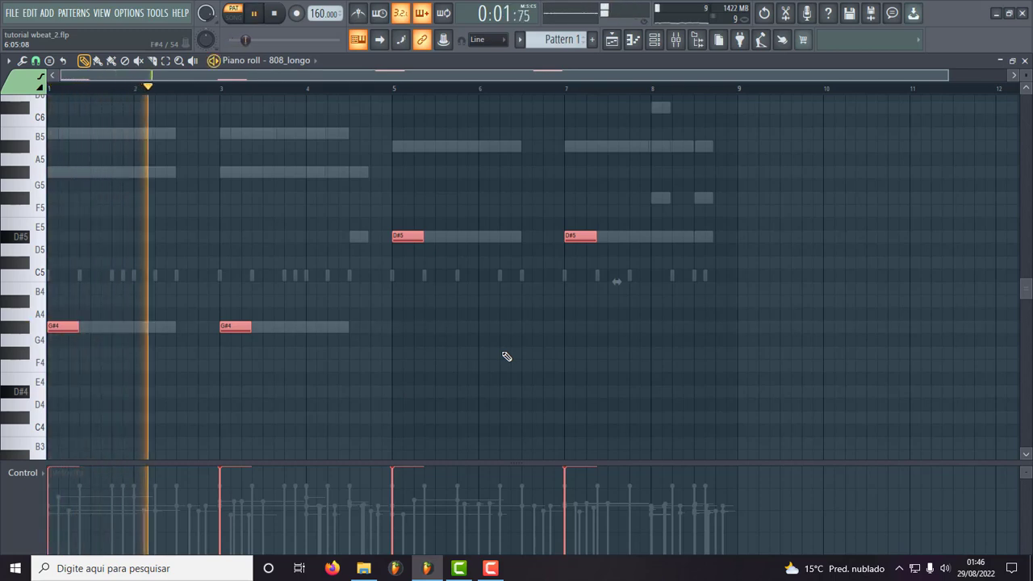
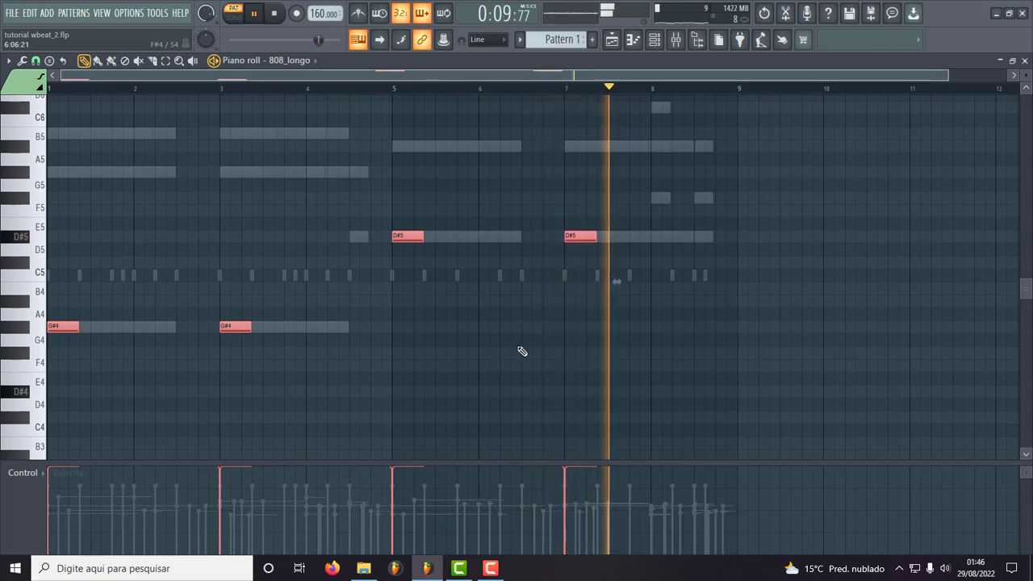
pyautogui.press('space')
pyautogui.click(1025, 61)
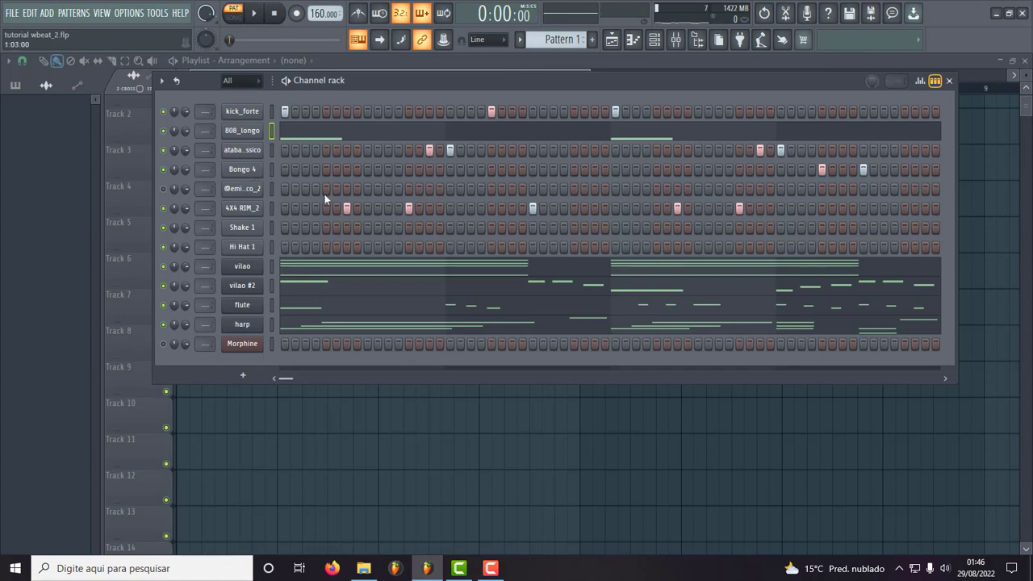
pyautogui.click(242, 189)
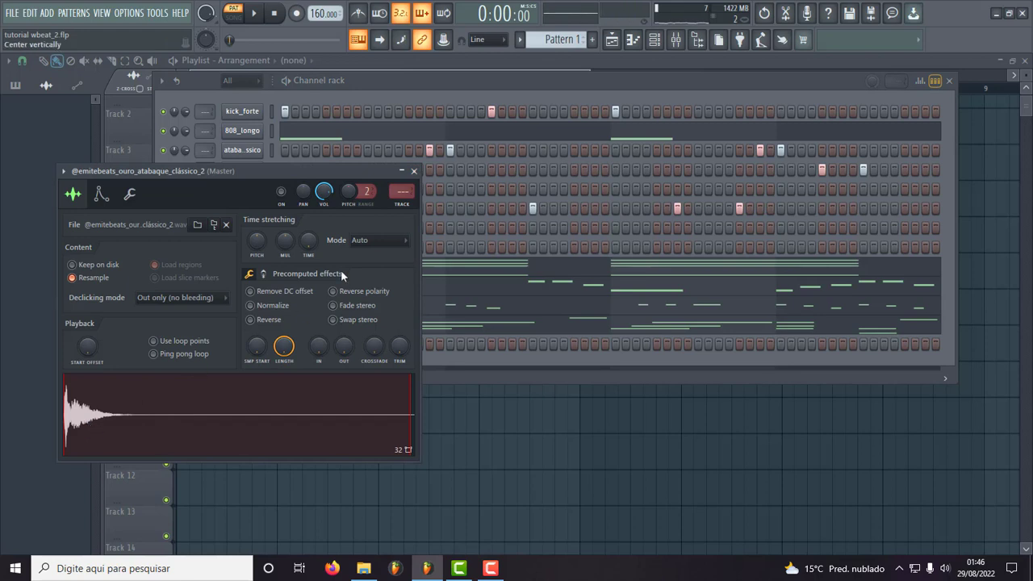
pyautogui.click(415, 172)
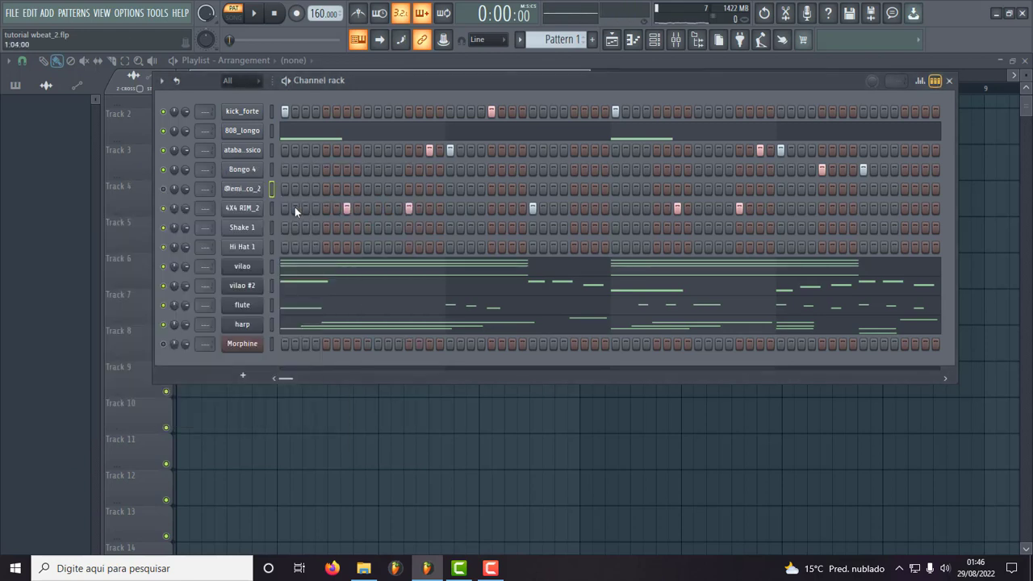
pyautogui.rightClick(248, 194)
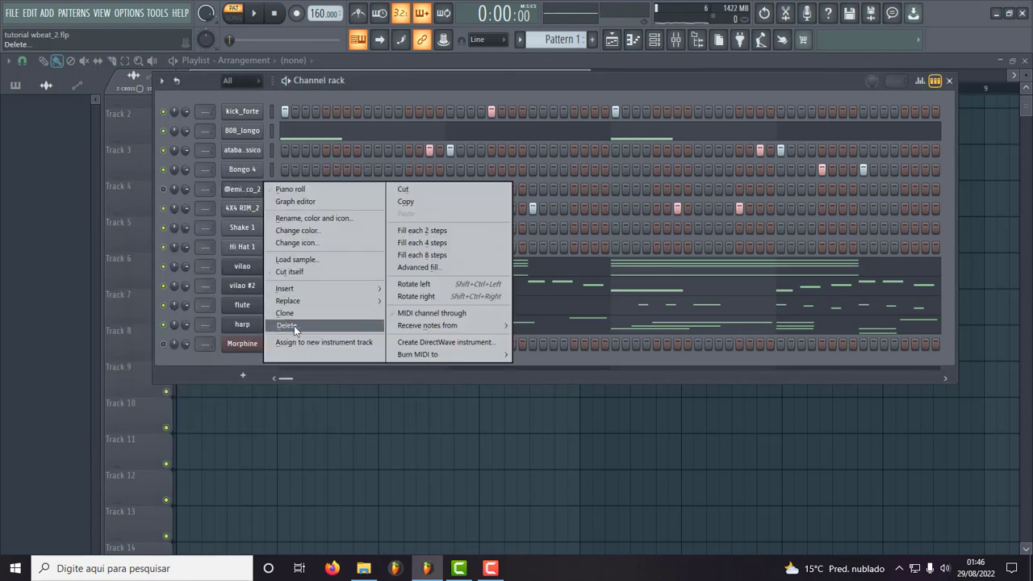
pyautogui.click(287, 326)
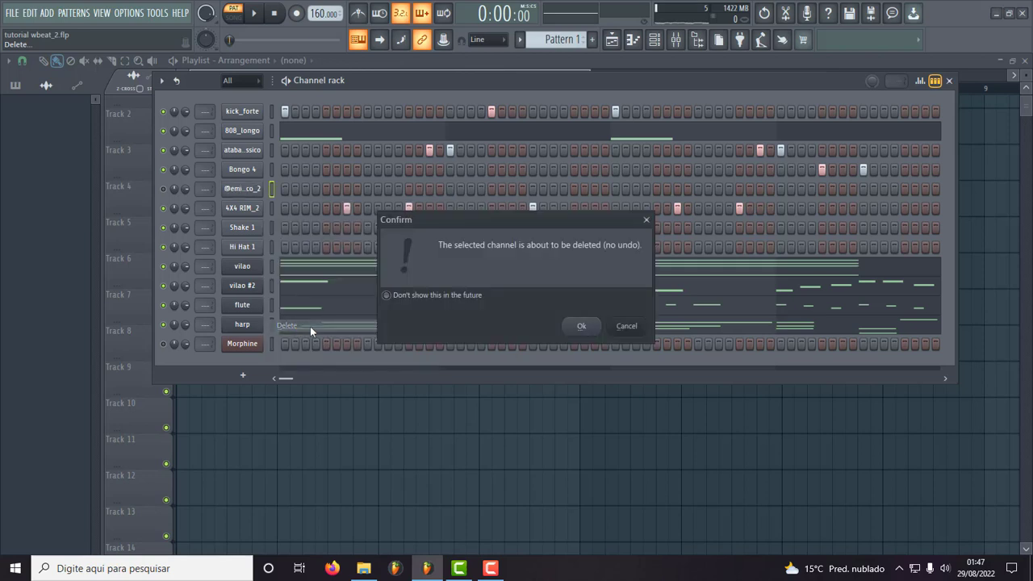
pyautogui.click(585, 326)
# - Play the pattern, and add atabaque hits on steps 11, 13 and 15 of bar 4
pyautogui.press('space')
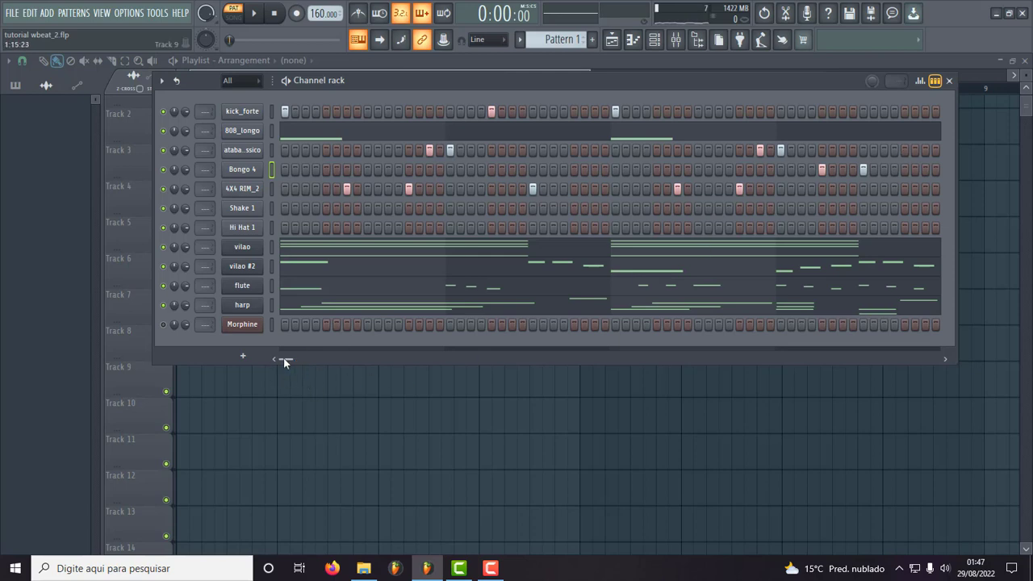
pyautogui.moveTo(283, 358); pyautogui.dragTo(290, 359)
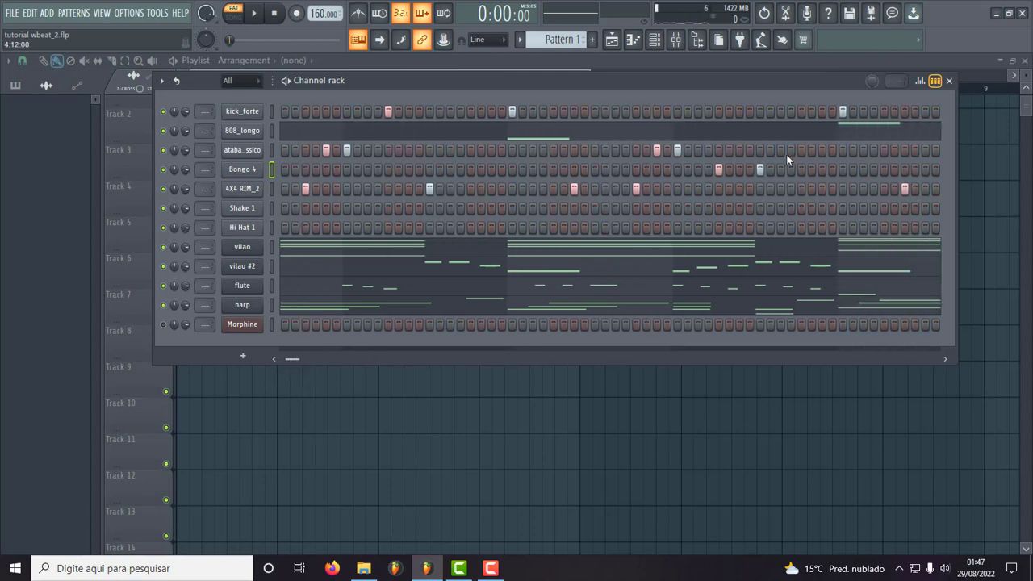
pyautogui.click(761, 149)
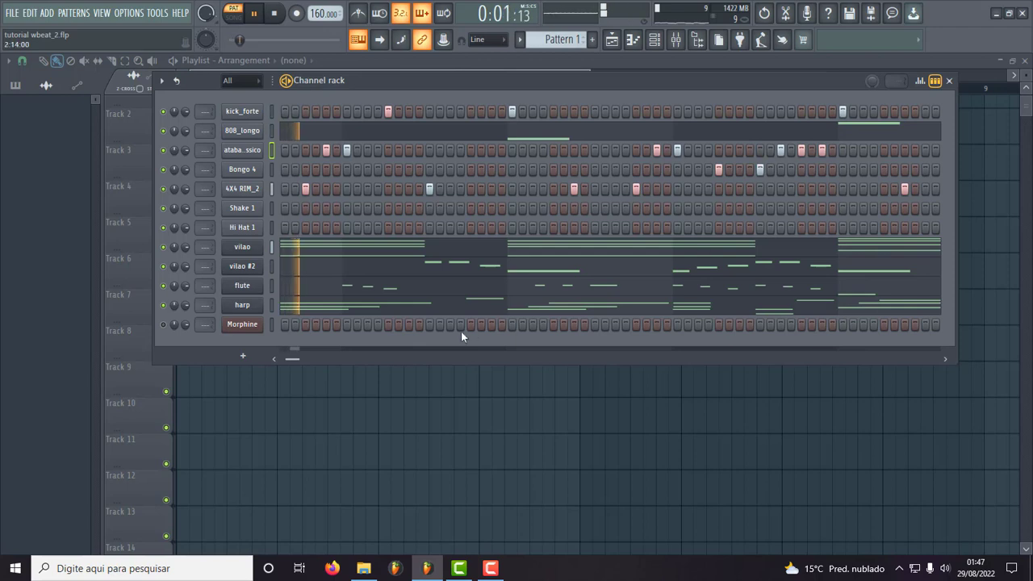
# - Replace the Bongo 4 hit on step 5 of bar 4 with a kick_forte hit, and play the pattern
pyautogui.moveTo(298, 359); pyautogui.dragTo(319, 361)
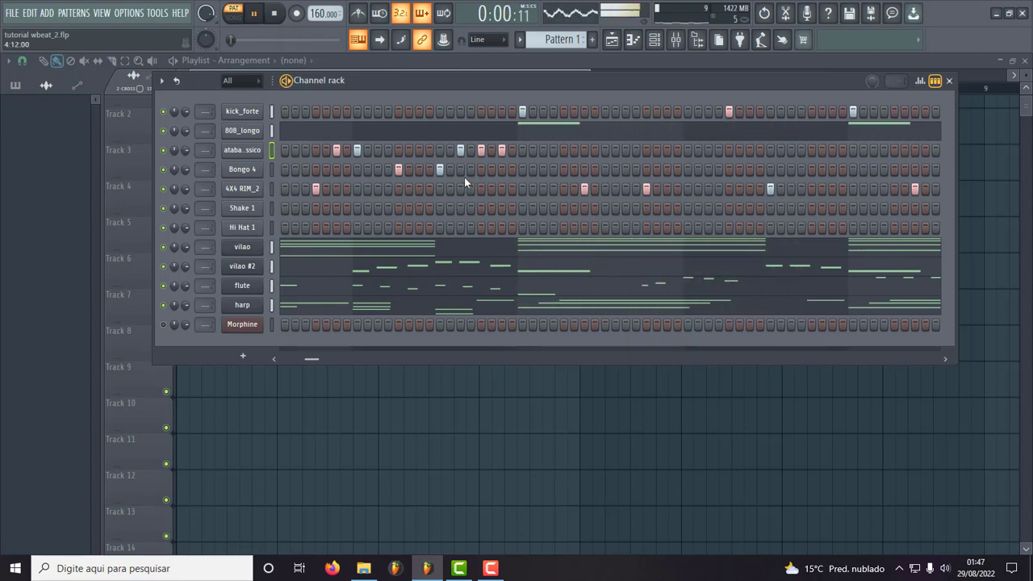
pyautogui.click(402, 168)
pyautogui.click(397, 110)
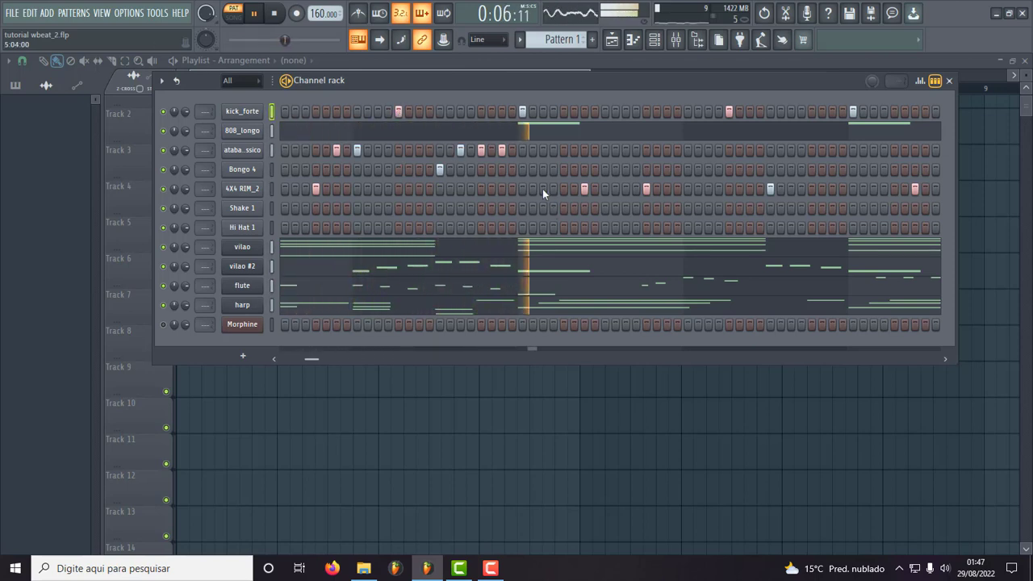
pyautogui.press('space')
pyautogui.press('space')
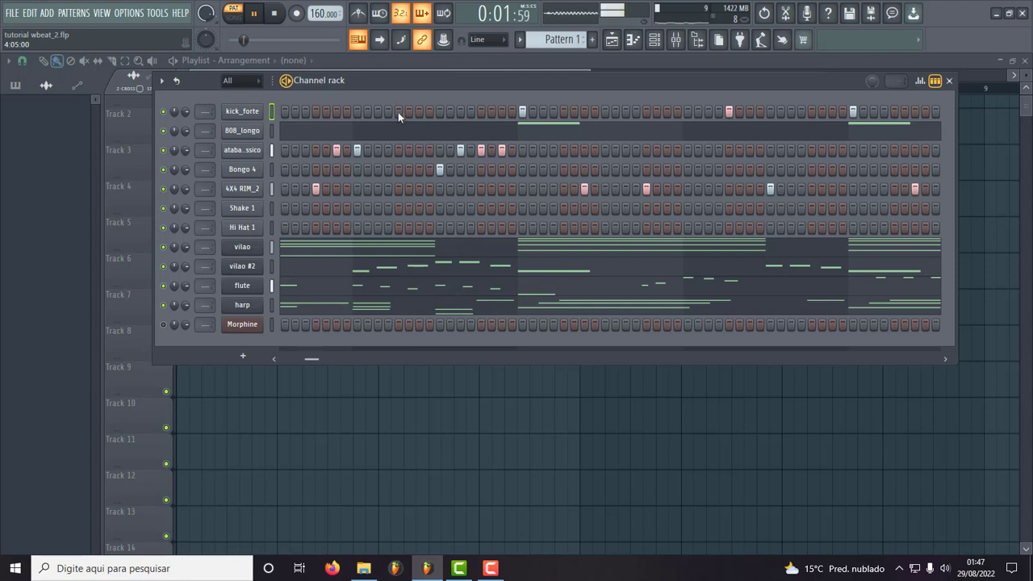
# - Replace the Bongo 4 hit on step 9 of bar 4 with a 4X4 RIM_2 hit, put a kick on step 5, and play the pattern
pyautogui.click(440, 169)
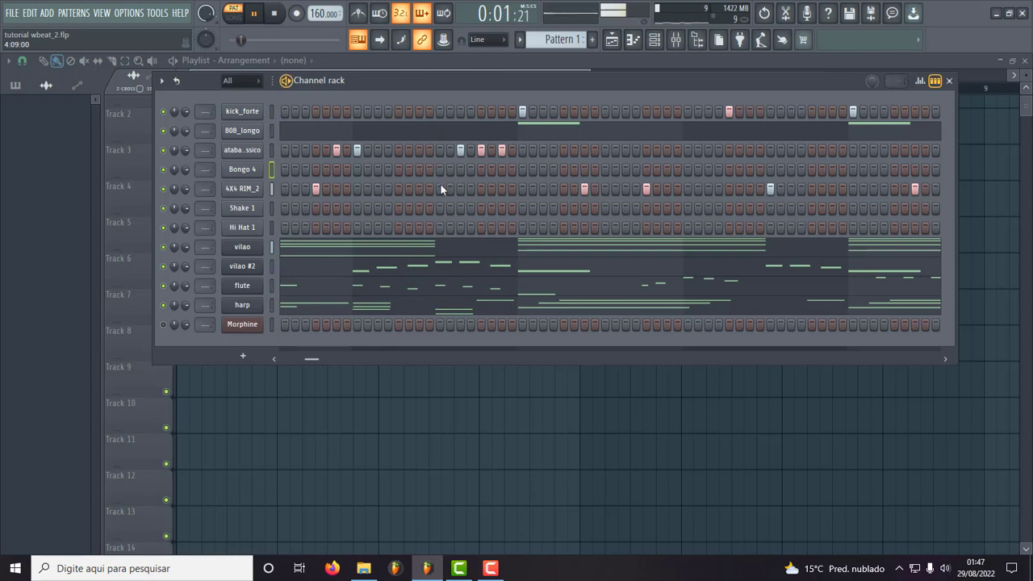
pyautogui.click(440, 188)
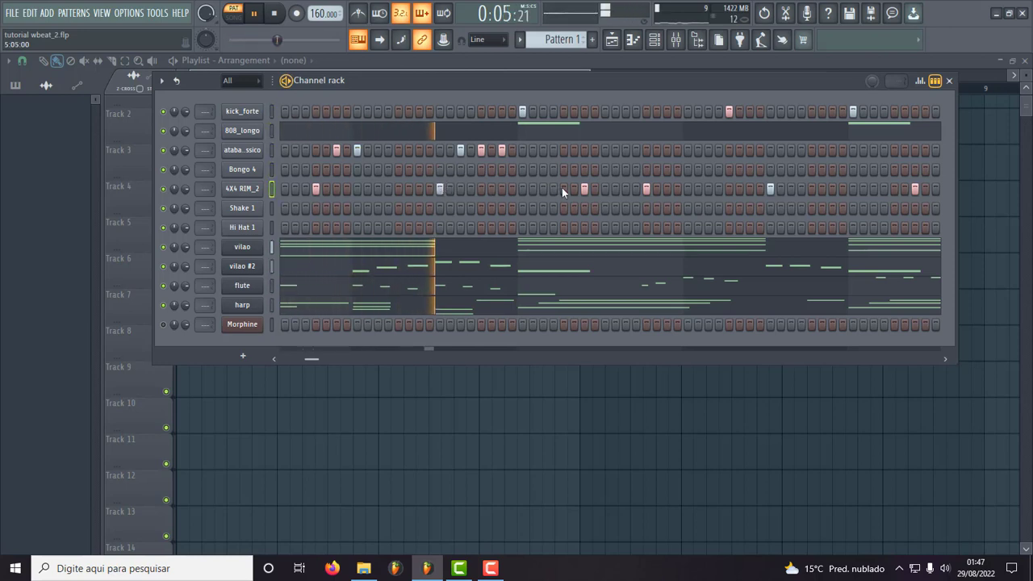
pyautogui.click(399, 110)
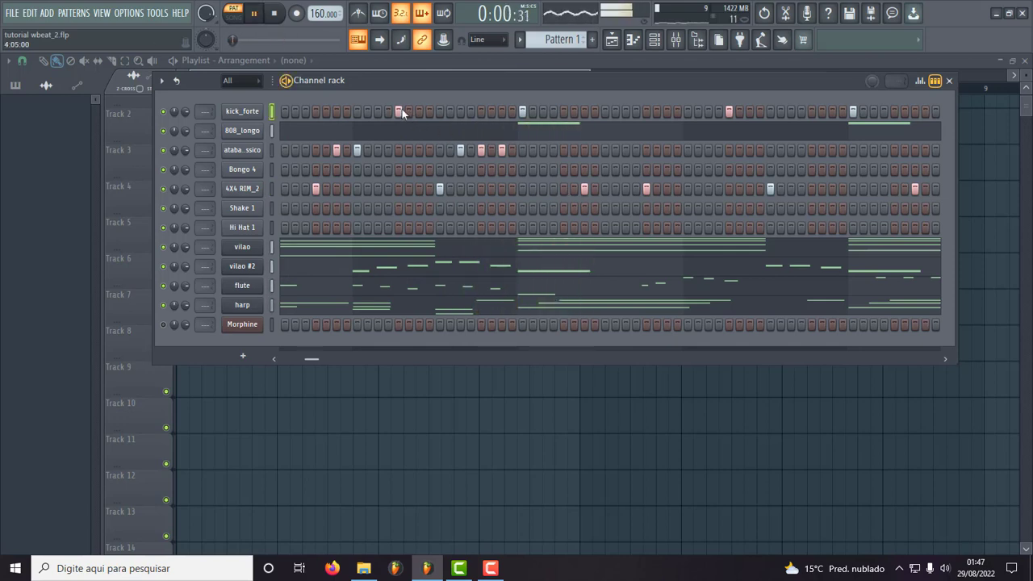
pyautogui.click(584, 188)
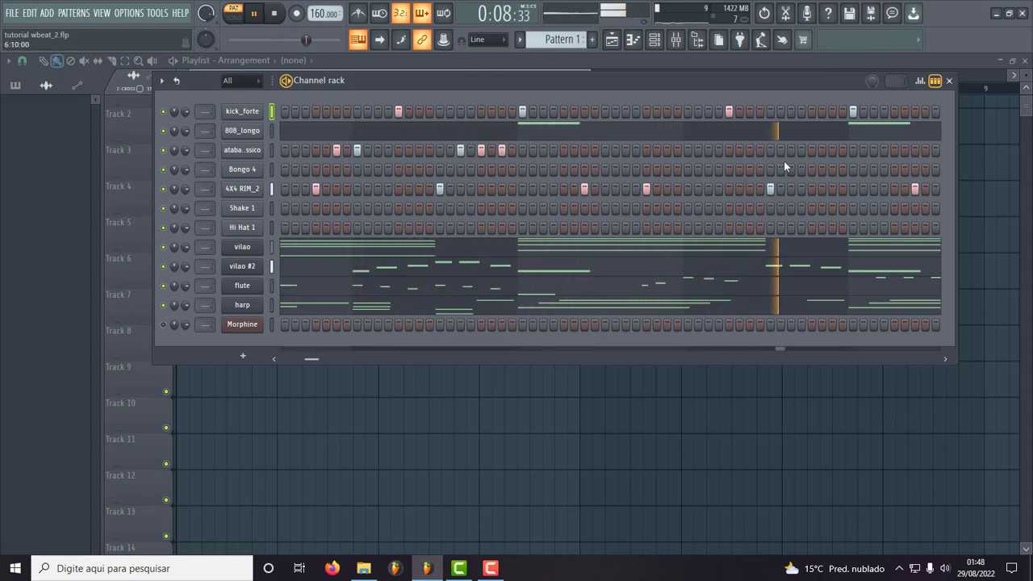
pyautogui.press('space')
# - Open the 808_longo bass line in the piano roll and play the pattern
pyautogui.click(451, 134)
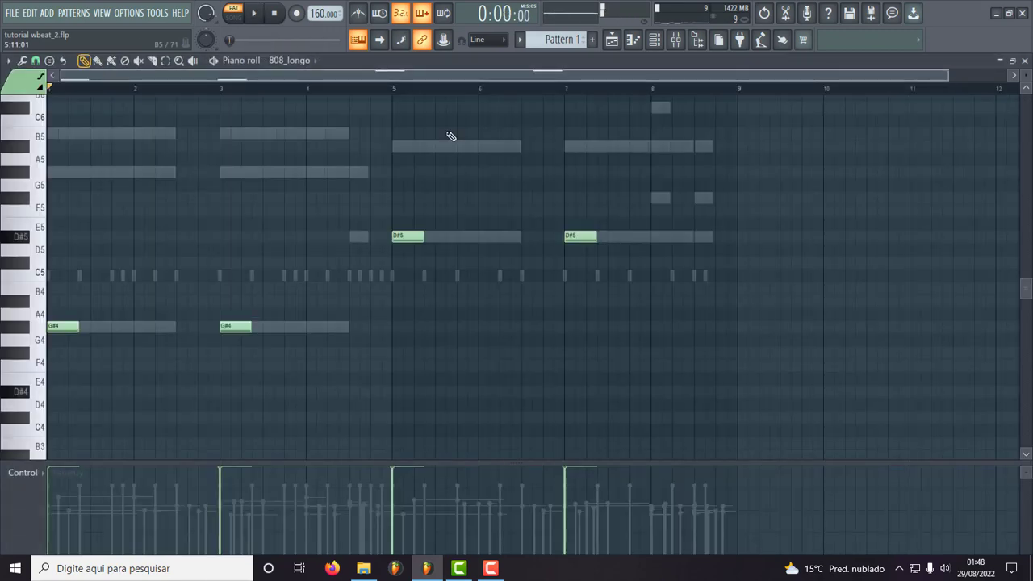
pyautogui.press('space')
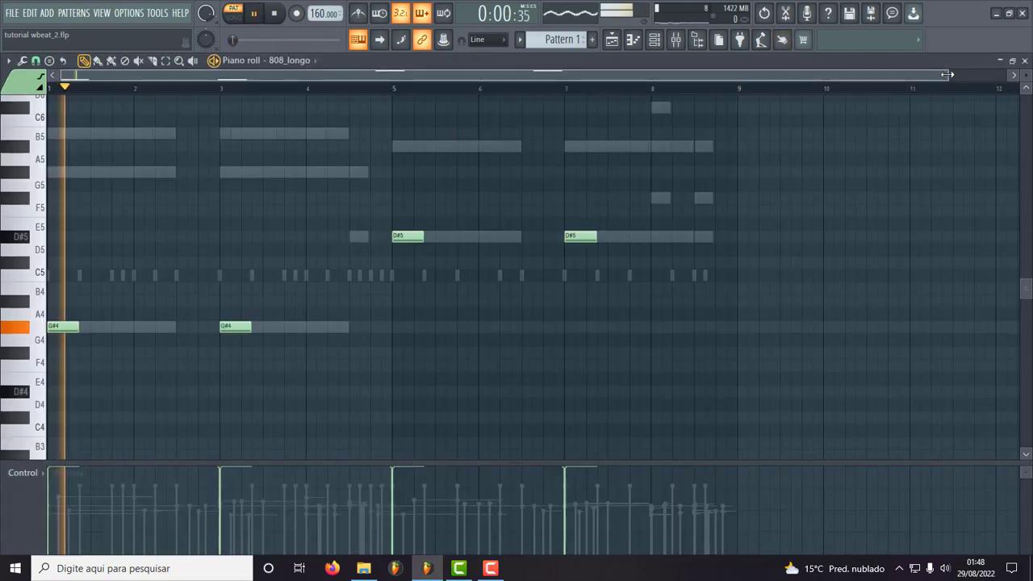
pyautogui.moveTo(950, 74); pyautogui.dragTo(397, 101)
pyautogui.press('space')
# - Try 808_longo notes at B4, C#5 and D#5 on step 5 of bar 2, removing each one
pyautogui.click(337, 289)
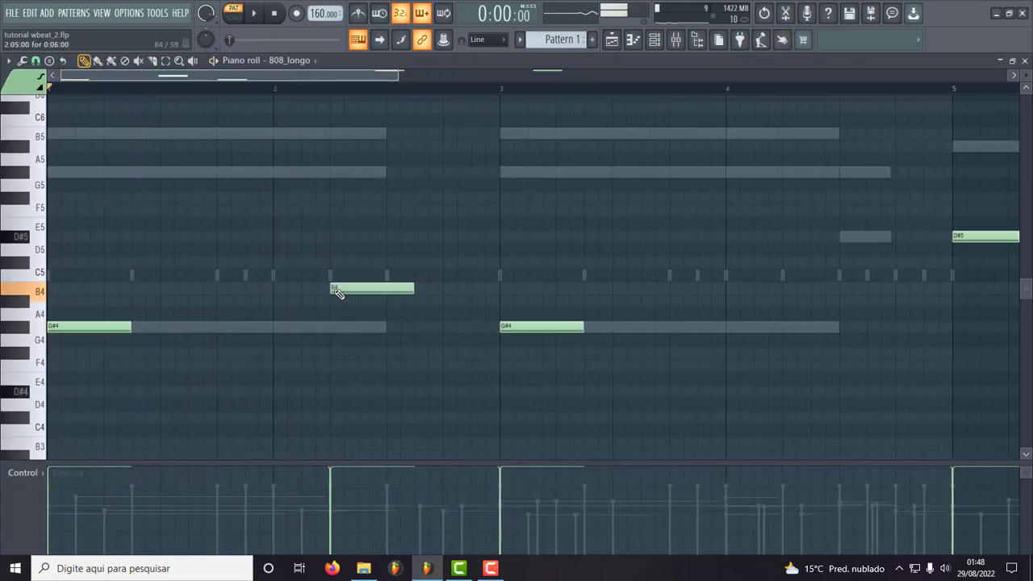
pyautogui.rightClick(347, 291)
pyautogui.click(342, 264)
pyautogui.rightClick(342, 264)
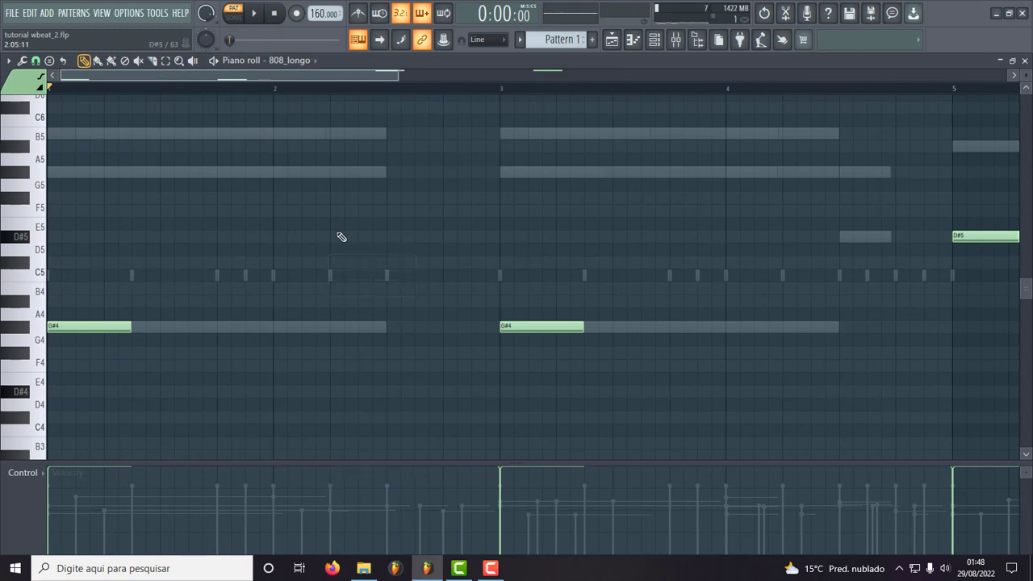
pyautogui.click(336, 238)
pyautogui.rightClick(334, 236)
# - Try a 4-step F5 note on step 5 of bar 2, play the pattern, and delete the note
pyautogui.click(331, 212)
pyautogui.press('space')
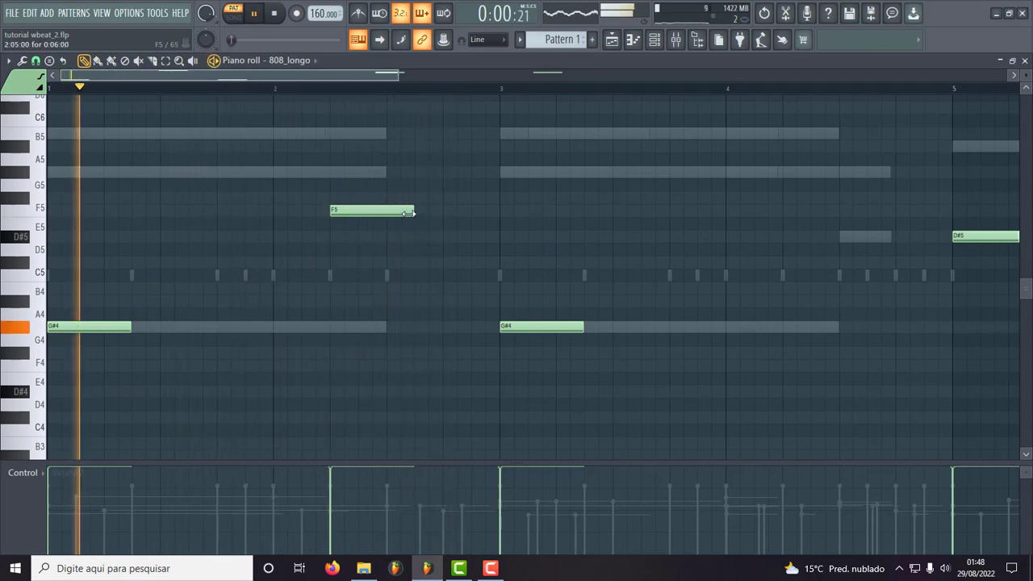
pyautogui.moveTo(409, 212); pyautogui.dragTo(386, 213)
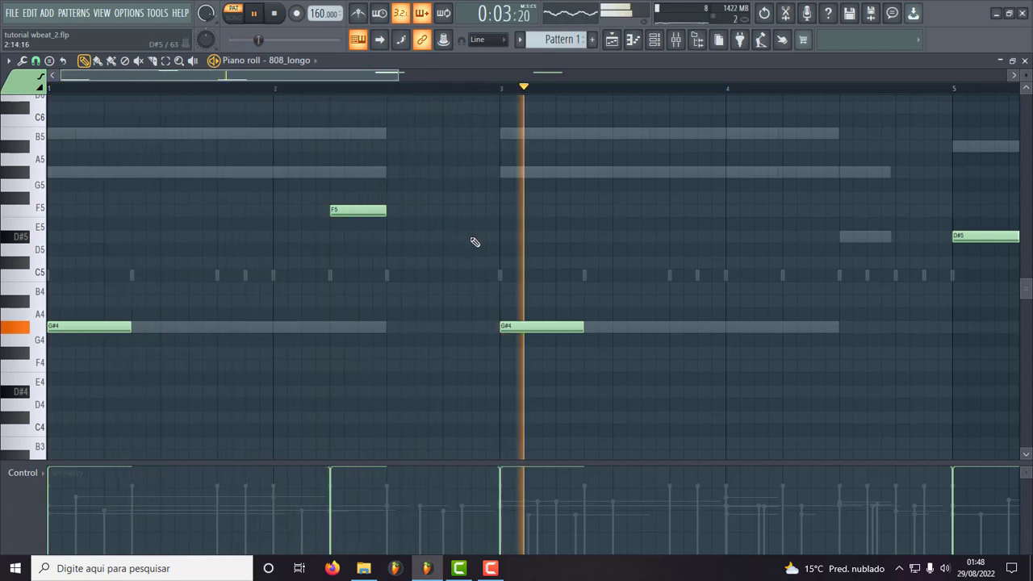
pyautogui.press('space')
pyautogui.rightClick(372, 215)
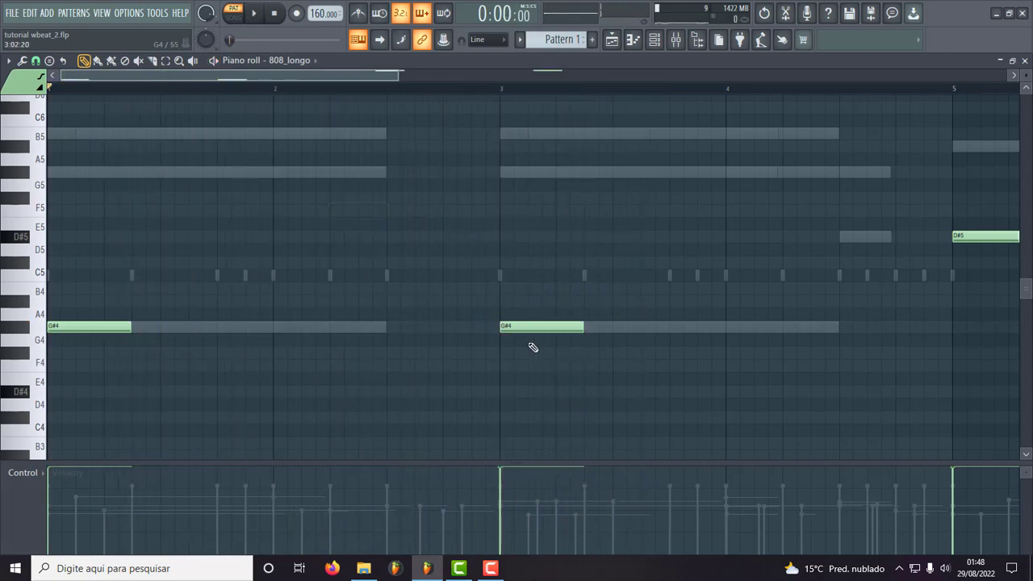
# - Add an F#5 note on step 5 of bar 2, shorten it to 4 steps, and play the pattern
pyautogui.click(343, 198)
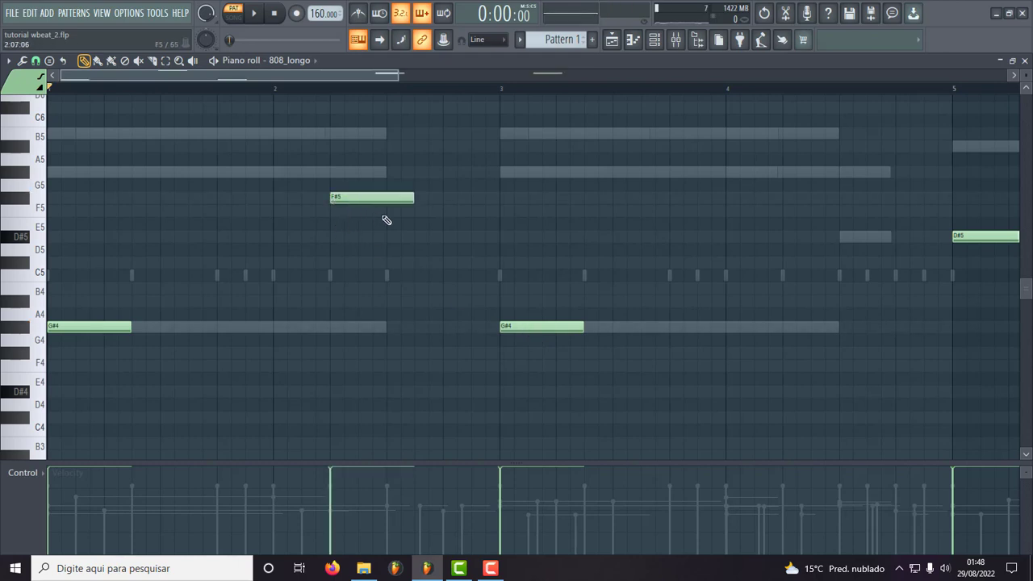
pyautogui.press('space')
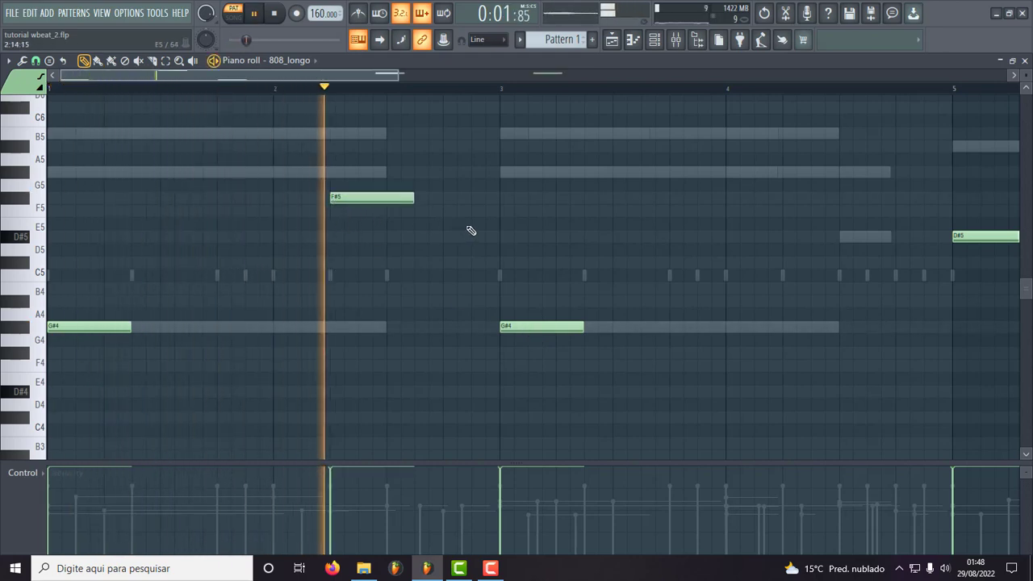
pyautogui.press('space')
pyautogui.press('space')
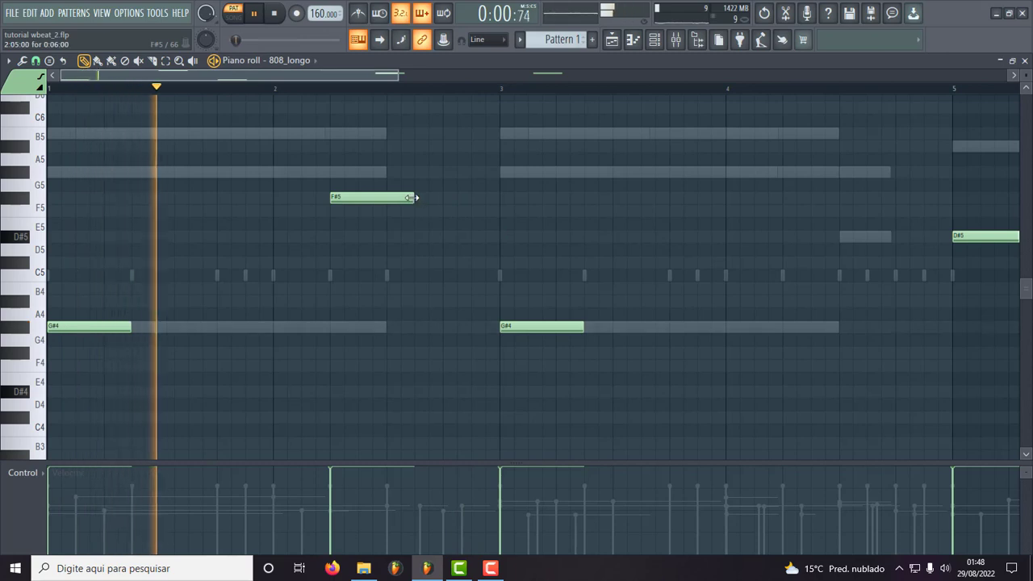
pyautogui.moveTo(415, 198); pyautogui.dragTo(389, 198)
pyautogui.press('space')
pyautogui.press('space')
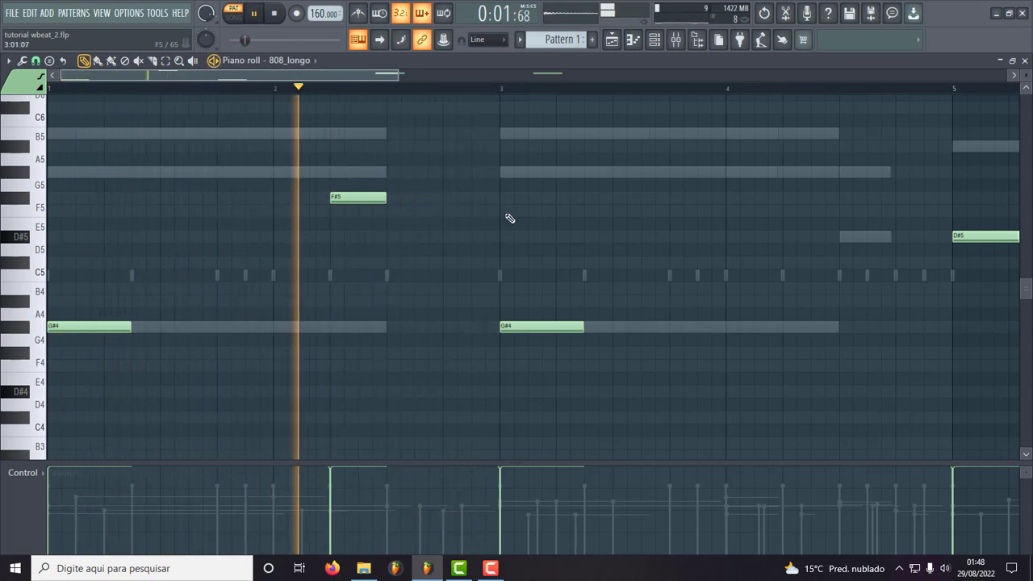
pyautogui.press('space')
# - Place a matching 4-step F#5 note on step 5 of bar 4 and play the pattern
pyautogui.click(796, 236)
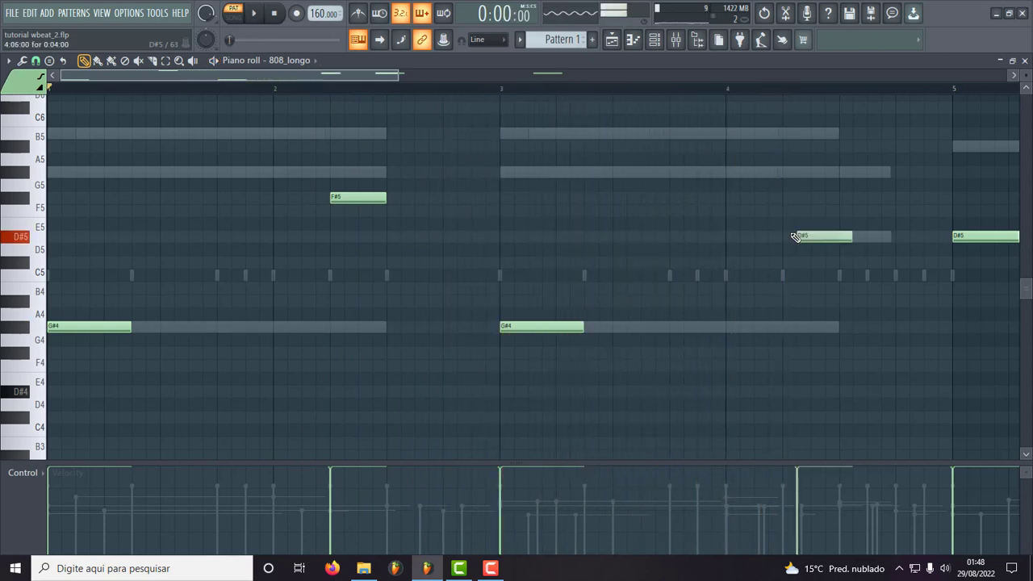
pyautogui.moveTo(784, 225); pyautogui.dragTo(781, 188)
pyautogui.press('space')
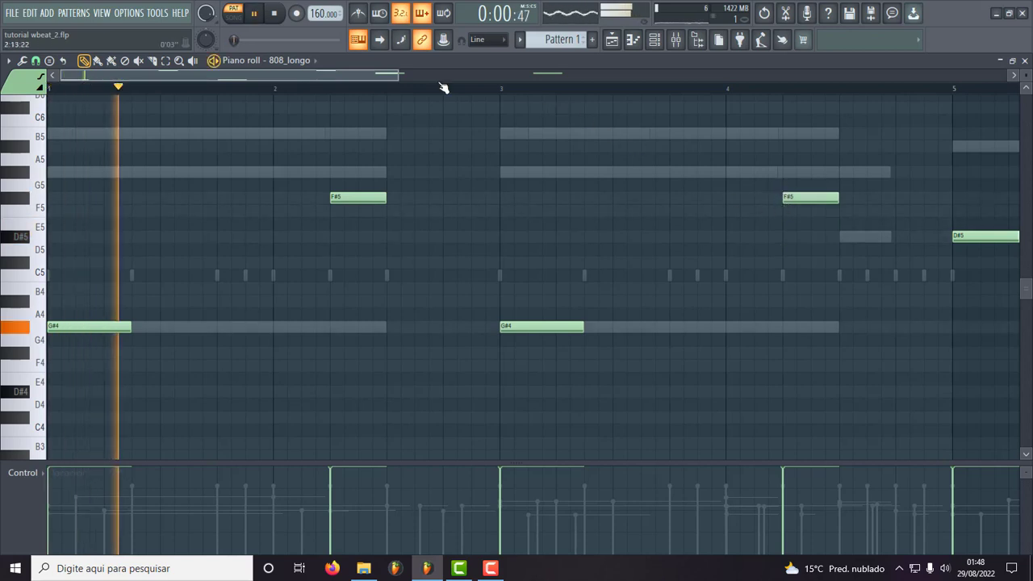
pyautogui.moveTo(401, 73); pyautogui.dragTo(668, 105)
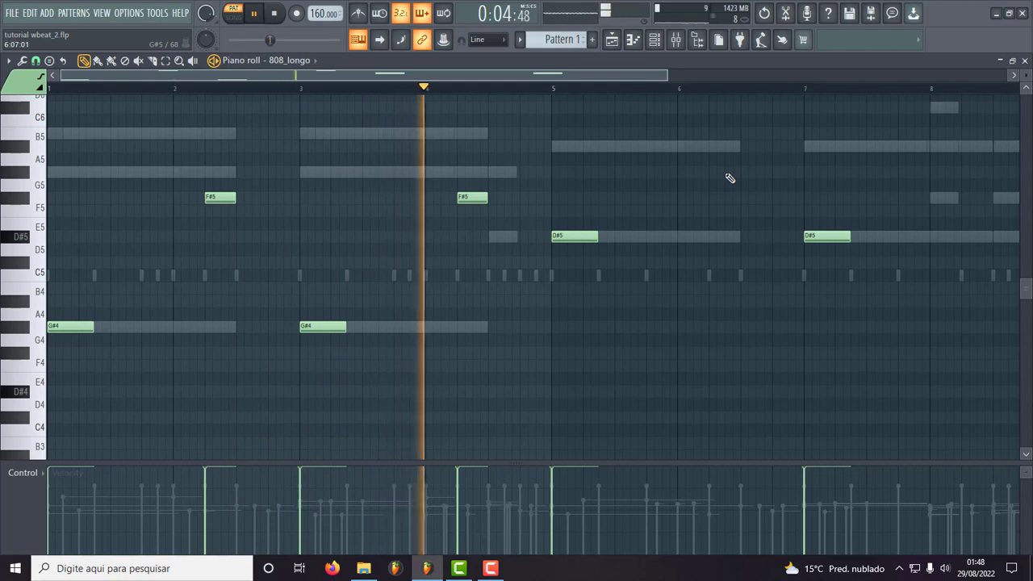
pyautogui.press('space')
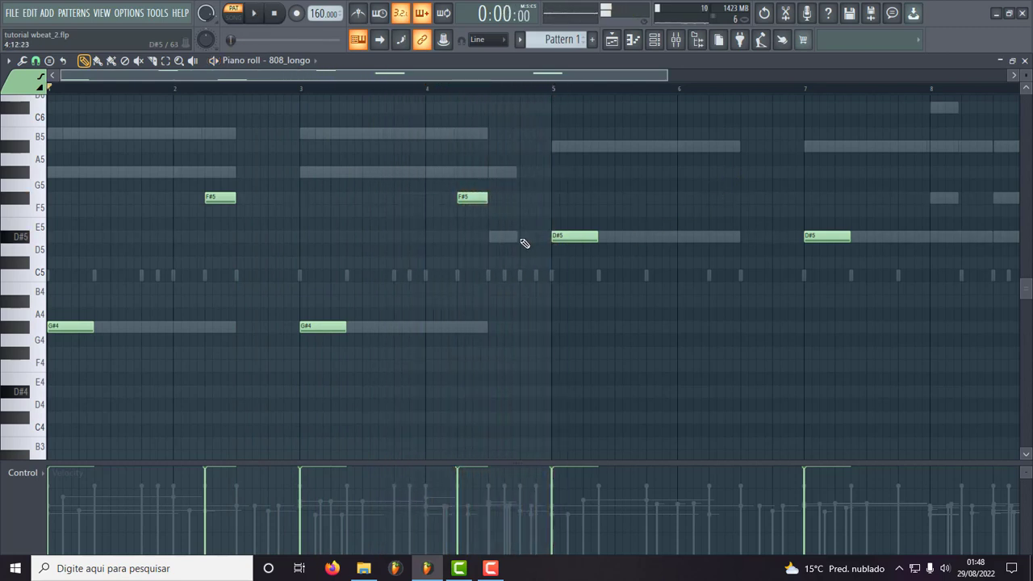
# - During playback, add 4-step notes in bar 4 at F5 on step 9 and C#5 on step 13
pyautogui.press('space')
pyautogui.click(525, 239)
pyautogui.rightClick(524, 239)
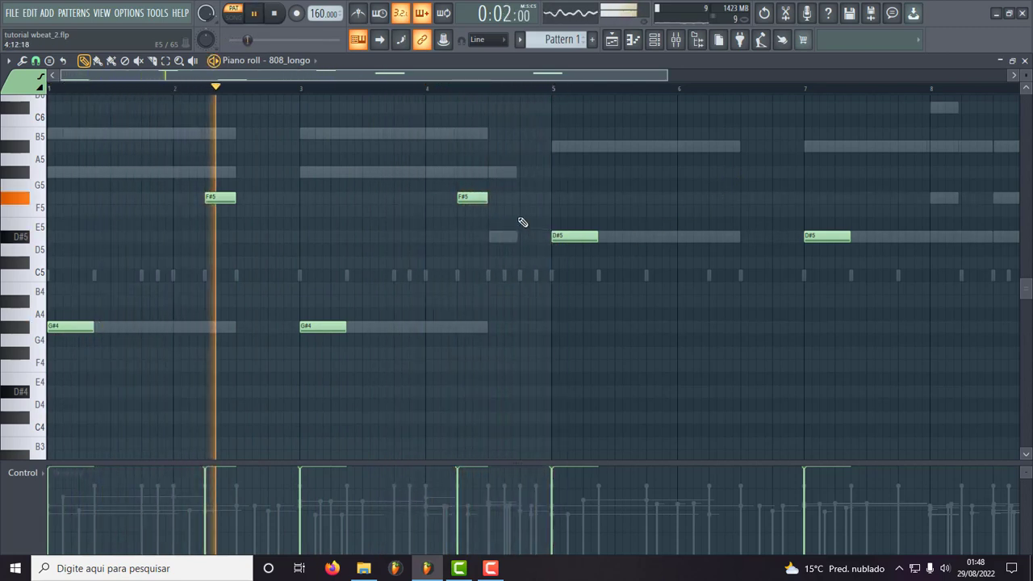
pyautogui.click(525, 210)
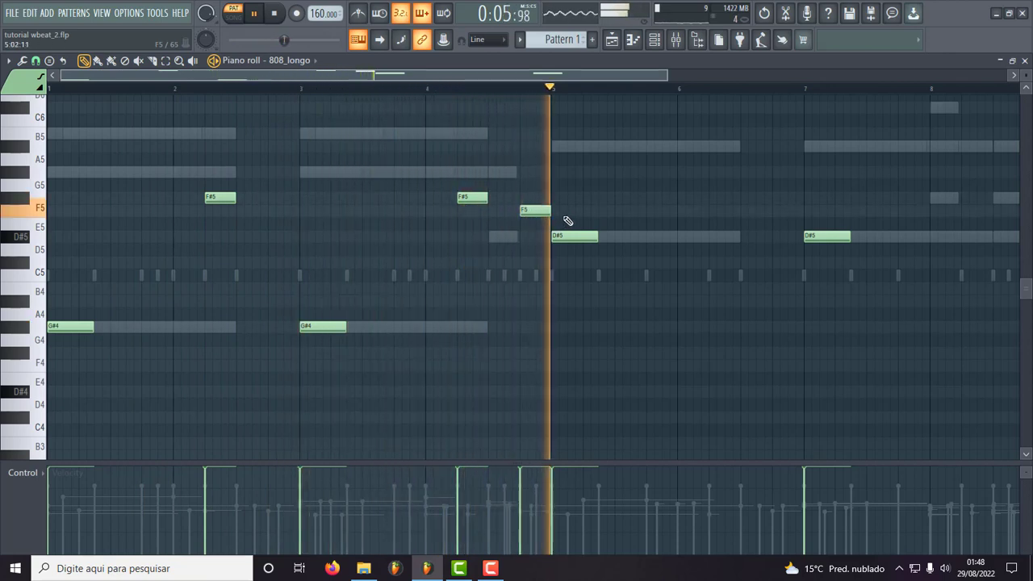
pyautogui.moveTo(534, 209); pyautogui.dragTo(504, 209)
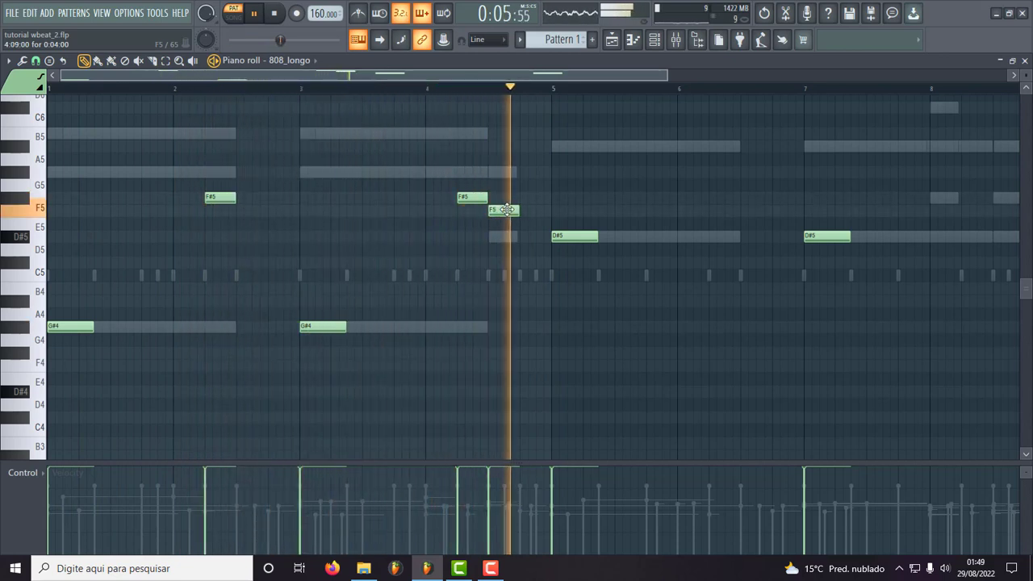
pyautogui.click(534, 263)
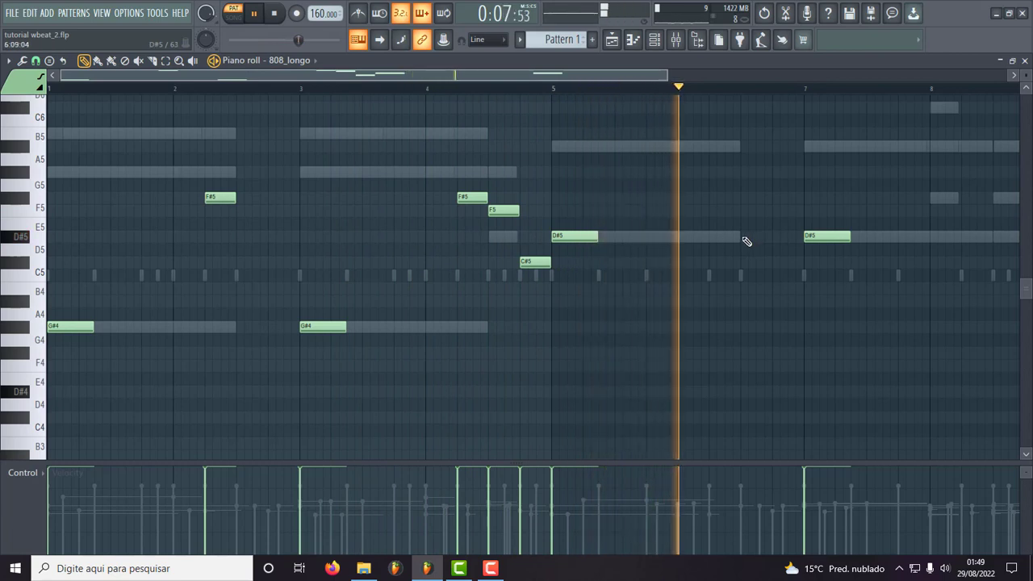
# - Add a 4-step F#5 note on step 5 of bar 6 and play the pattern
pyautogui.press('space')
pyautogui.moveTo(721, 187); pyautogui.dragTo(709, 205)
pyautogui.press('space')
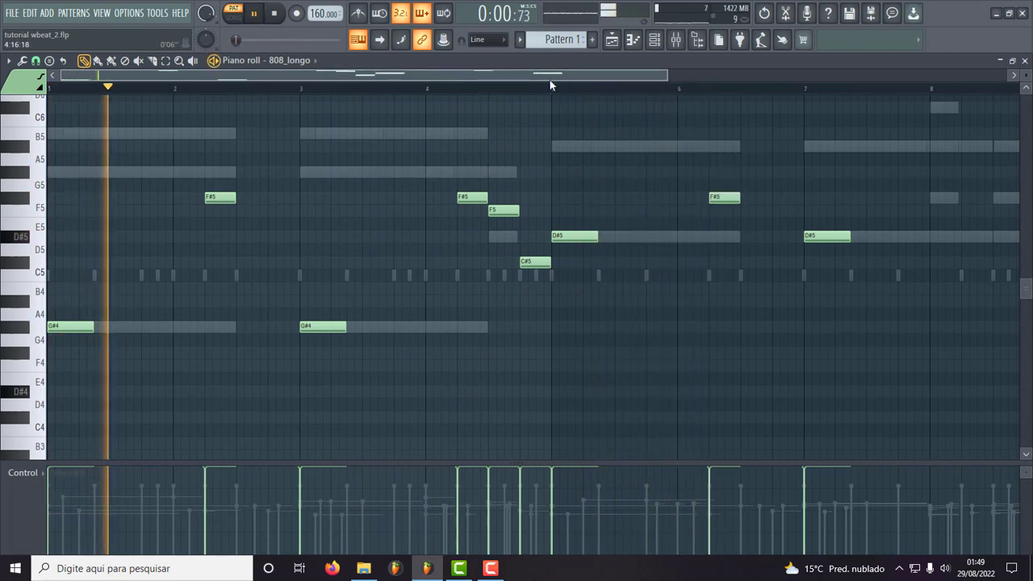
# - Add a 4-step F#5 note on step 13 of bar 6, leading into bar 7, and play the pattern
pyautogui.click(795, 197)
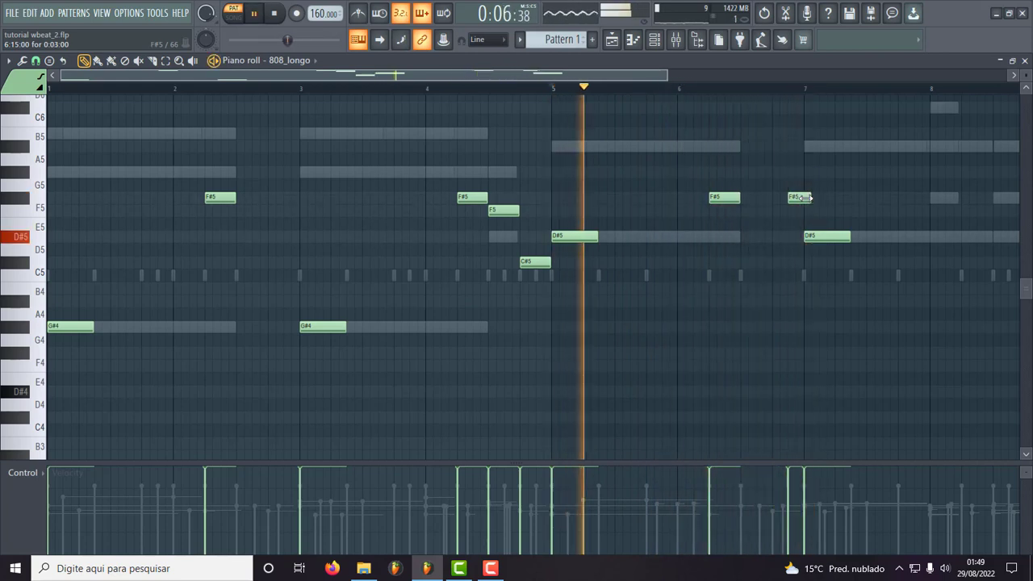
pyautogui.moveTo(815, 197)
pyautogui.mouseDown()
pyautogui.moveTo(779, 197)
pyautogui.moveTo(804, 200)
pyautogui.mouseUp()
pyautogui.press('space')
pyautogui.press('space')
# - Add 4-step notes in bar 8 at F#5 on step 1 and D#5 on step 9, and play the pattern
pyautogui.moveTo(668, 76); pyautogui.dragTo(784, 98)
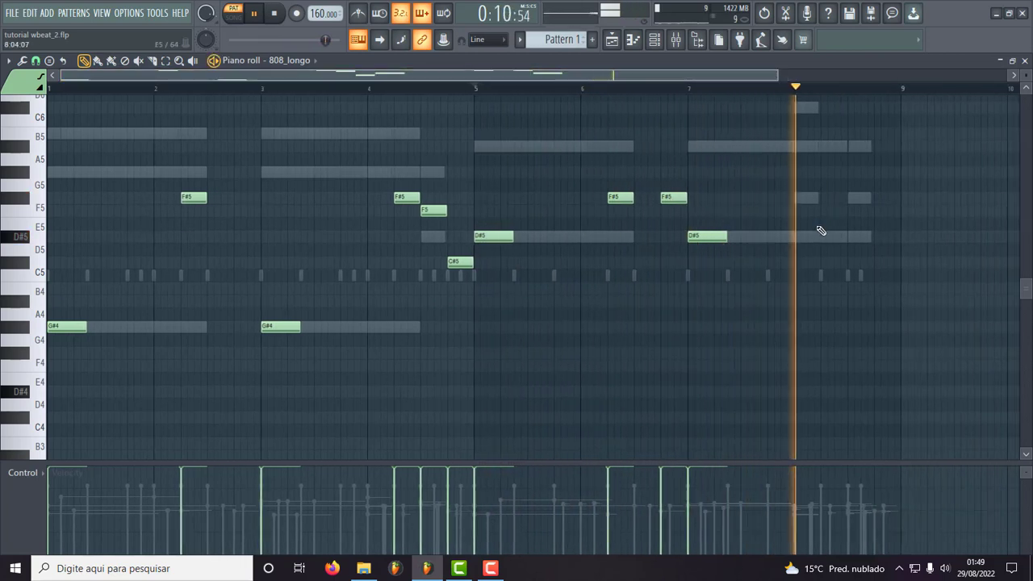
pyautogui.press('space')
pyautogui.click(800, 199)
pyautogui.moveTo(800, 203); pyautogui.dragTo(852, 244)
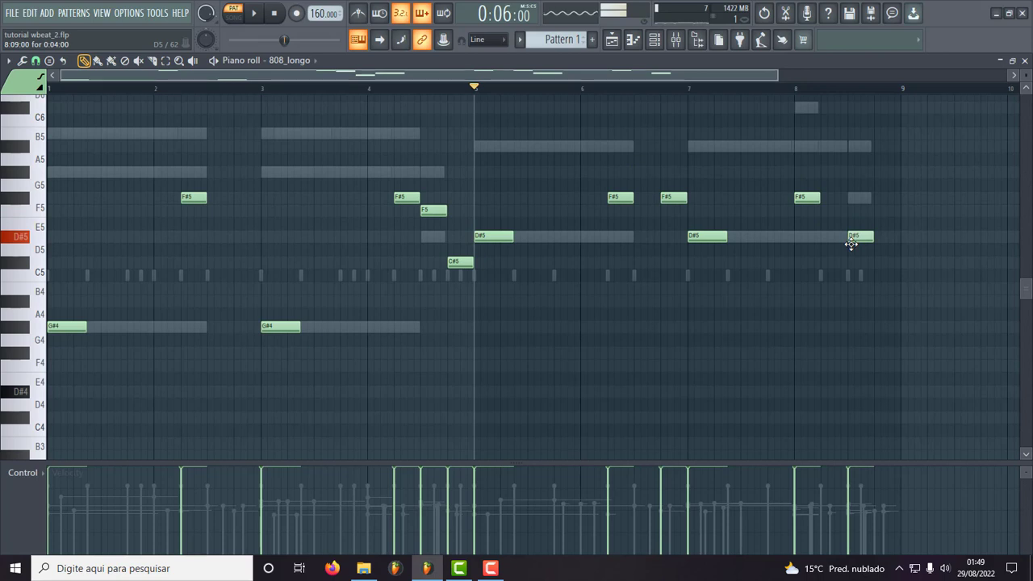
pyautogui.press('space')
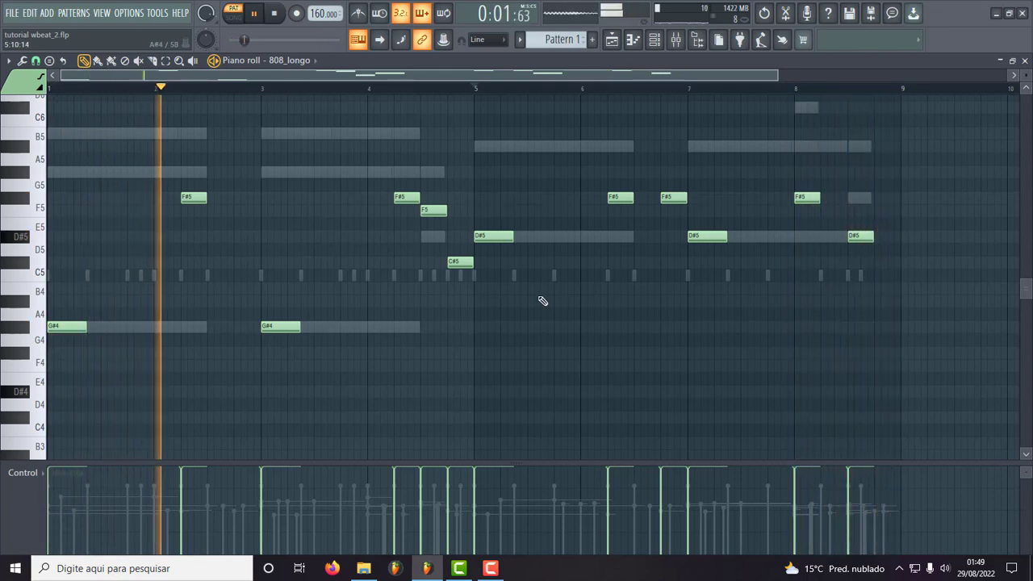
# - Raise the passing note in bar 2 to G#5 and play the pattern from its beginning
pyautogui.press('space')
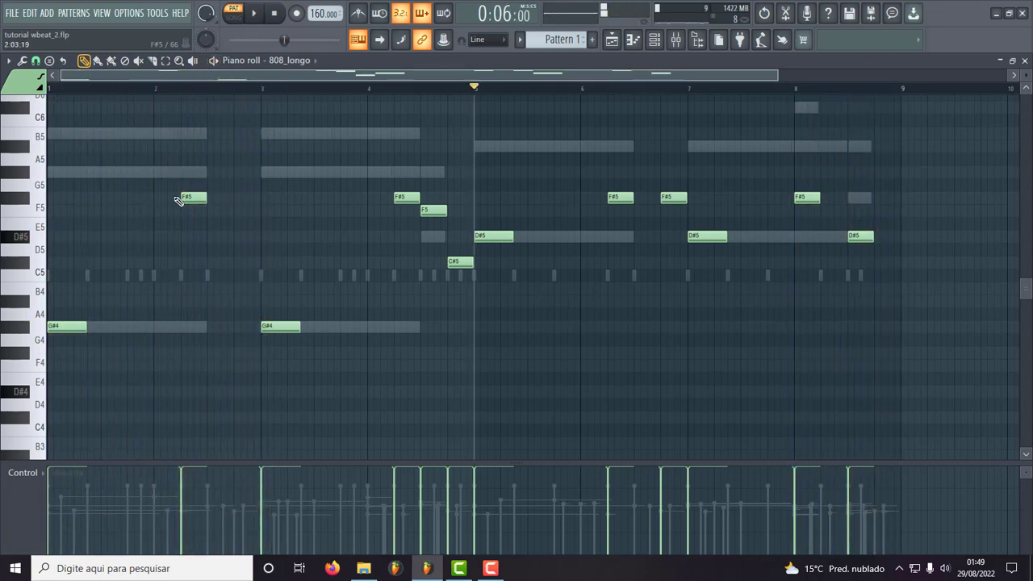
pyautogui.moveTo(189, 194); pyautogui.dragTo(189, 169)
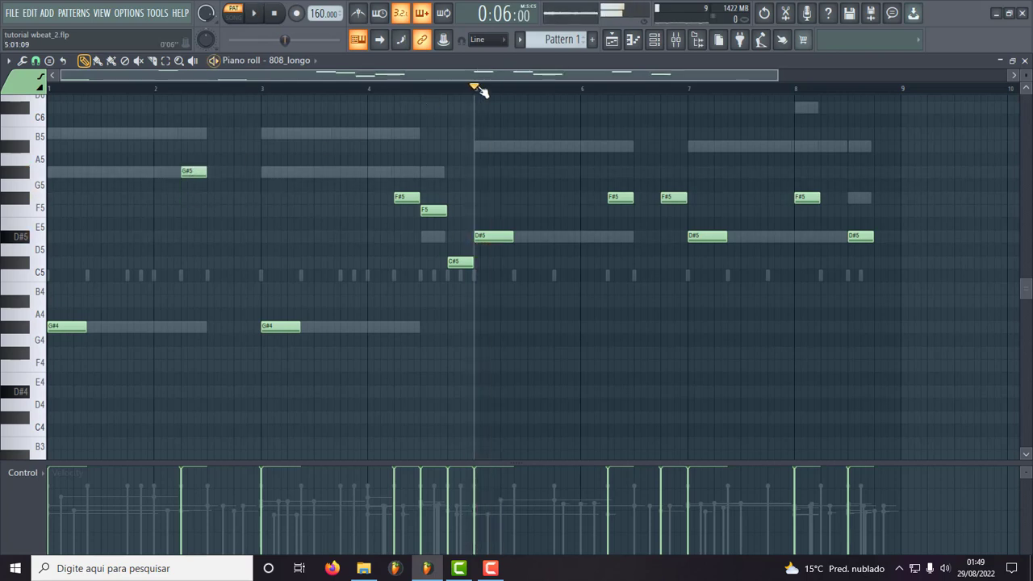
pyautogui.moveTo(475, 89); pyautogui.dragTo(5, 112)
pyautogui.press('space')
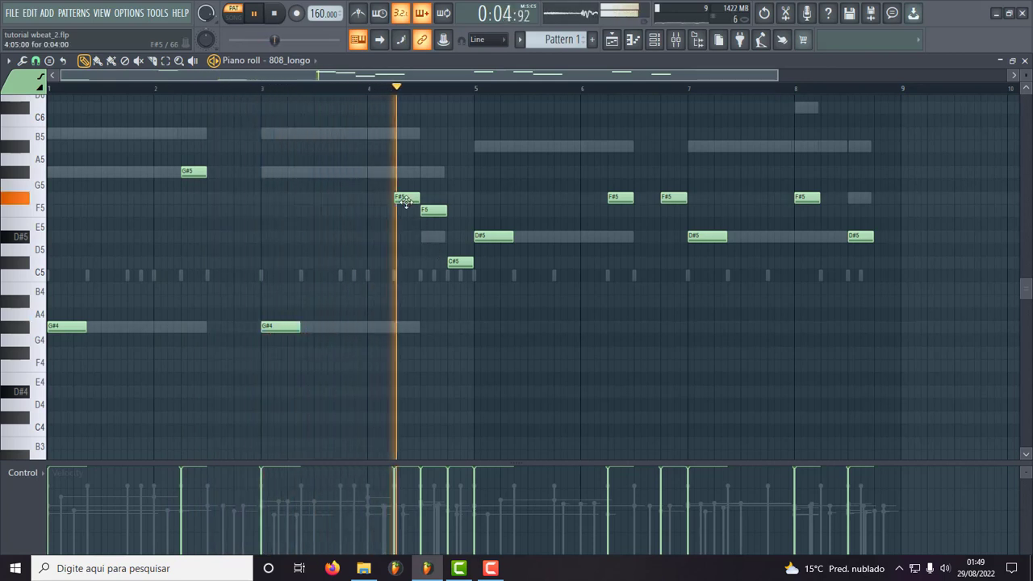
# - Raise the three passing notes in bar 4 to G#5, F#5 and F5 in order, playing the pattern
pyautogui.press('space')
pyautogui.moveTo(406, 201); pyautogui.dragTo(406, 171)
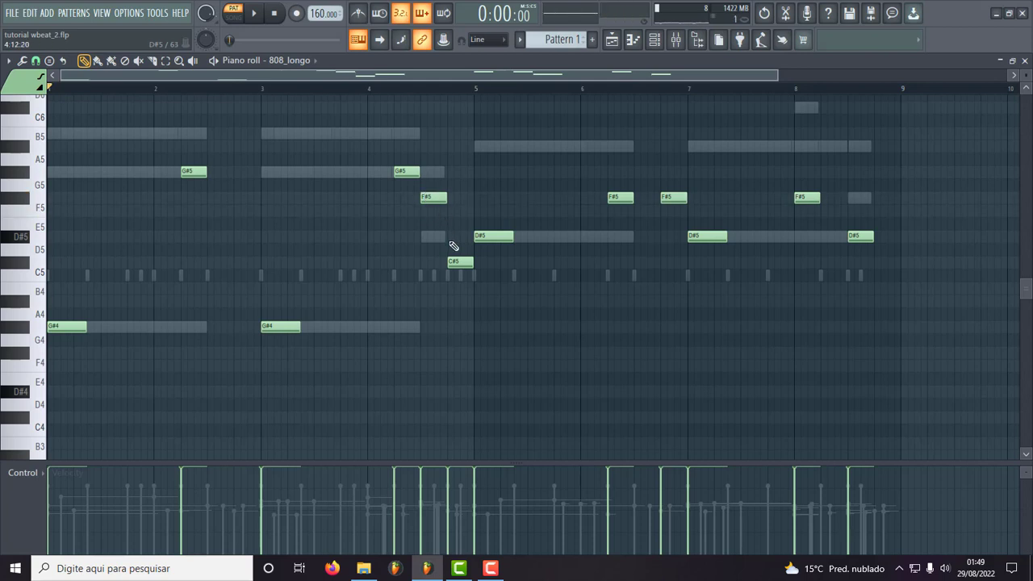
pyautogui.press('space')
pyautogui.moveTo(464, 262); pyautogui.dragTo(467, 215)
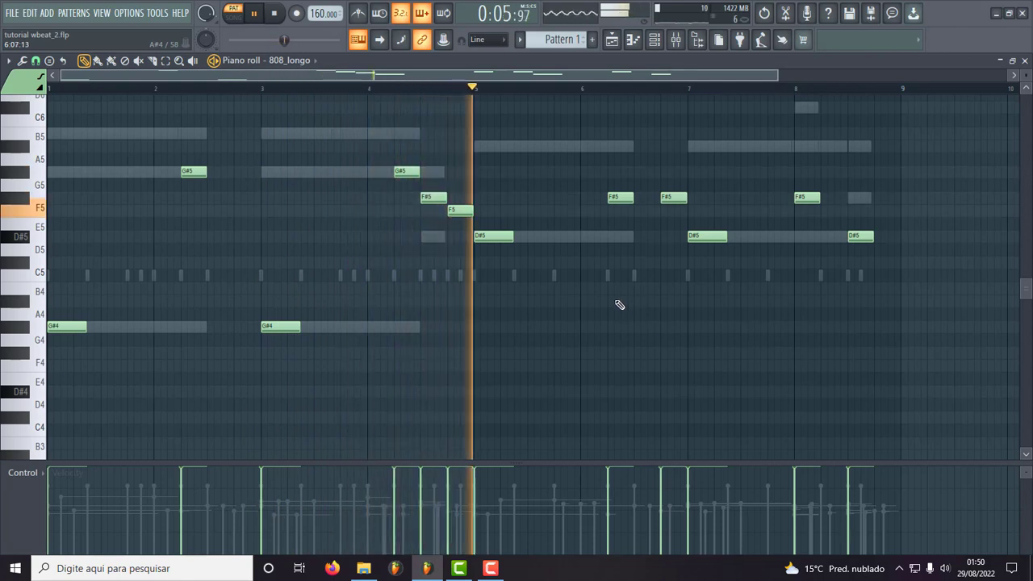
# - Change the last two passing notes of bar 4 to F#5 and D#5, auditioning the pattern from early in bar 4
pyautogui.press('space')
pyautogui.moveTo(407, 171); pyautogui.dragTo(456, 234)
pyautogui.press('space')
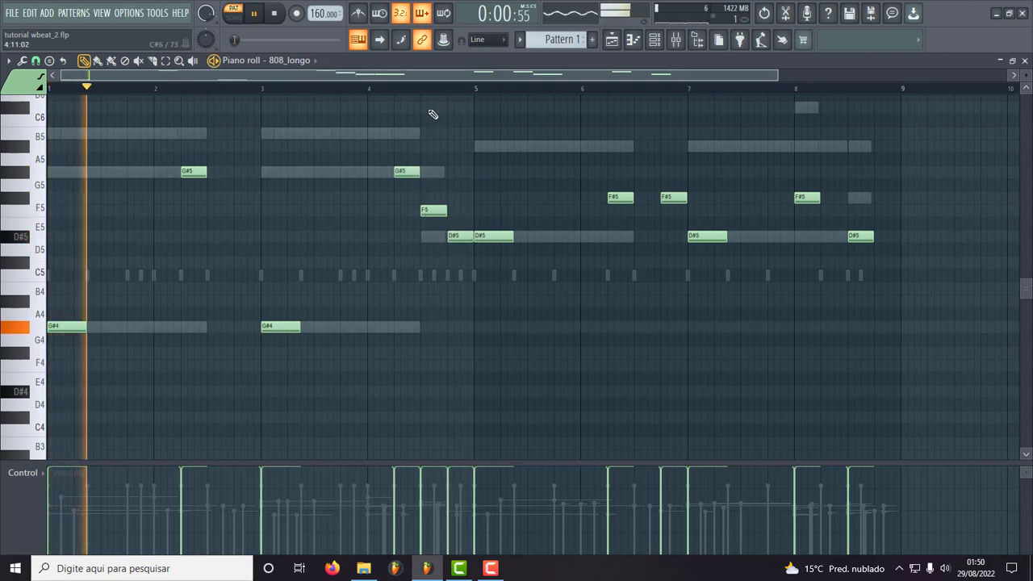
pyautogui.click(391, 88)
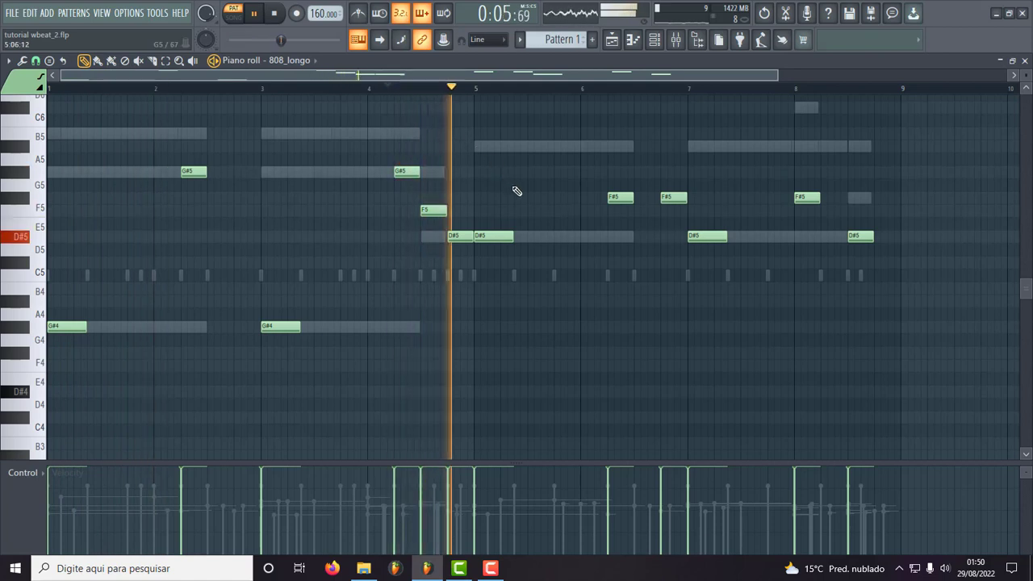
pyautogui.moveTo(427, 209); pyautogui.dragTo(429, 198)
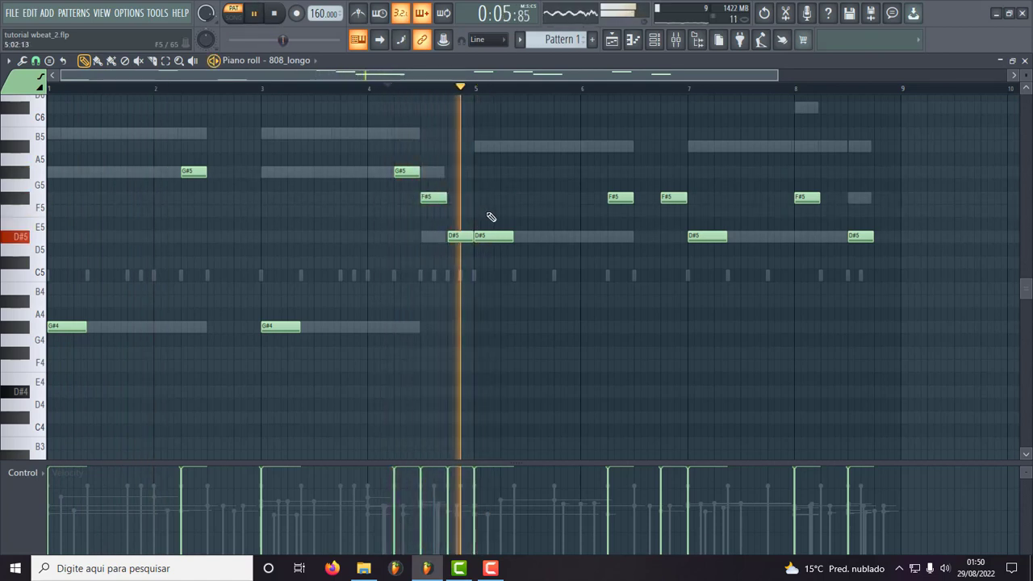
pyautogui.press('space')
# - Try the whole bass line one octave higher, play it, and transpose it back down an octave
pyautogui.hotkey('ctrl', 'Up')
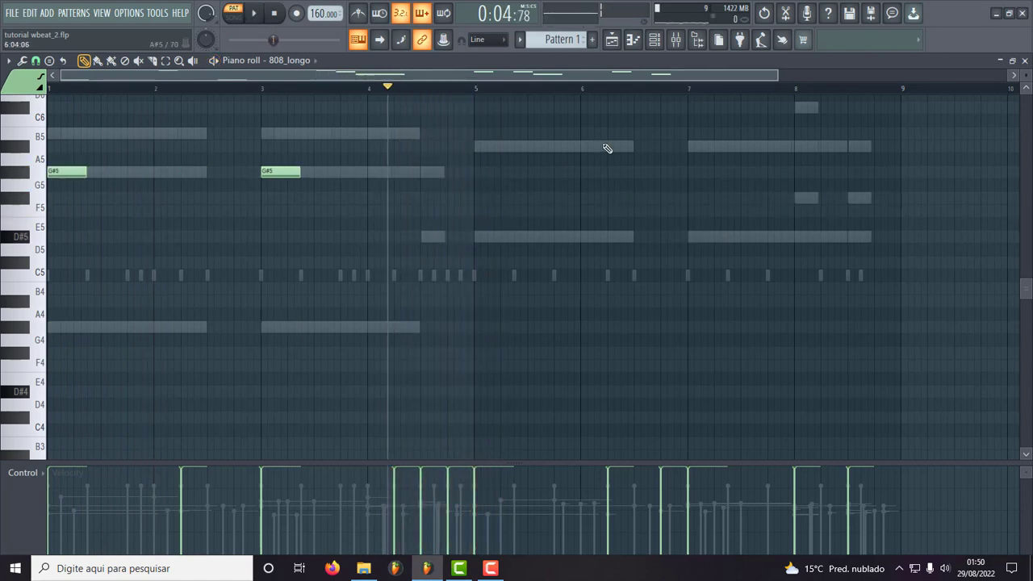
pyautogui.press('space')
pyautogui.scroll(3, 605, 146)
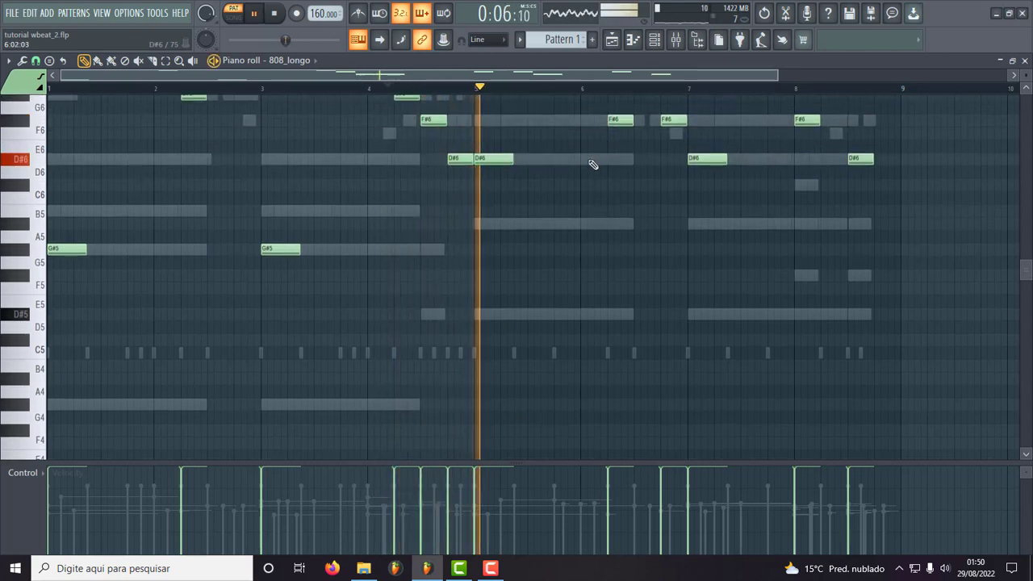
pyautogui.press('space')
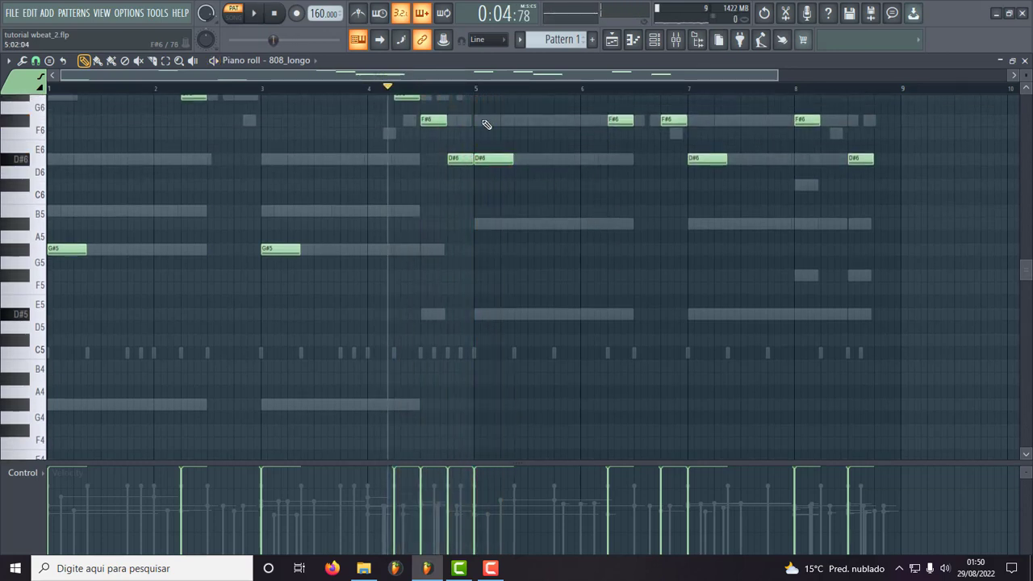
pyautogui.hotkey('ctrl', 'Down')
# - Shorten bar 4's G#5, F#5 and D#5 passing notes to 3 steps each, checking them in playback
pyautogui.press('space')
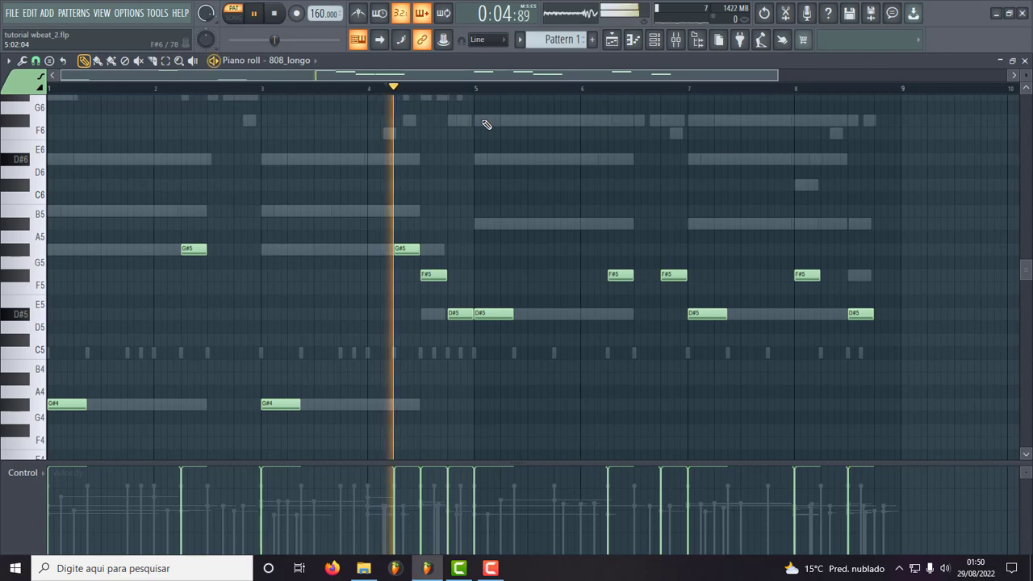
pyautogui.press('space')
pyautogui.press('space')
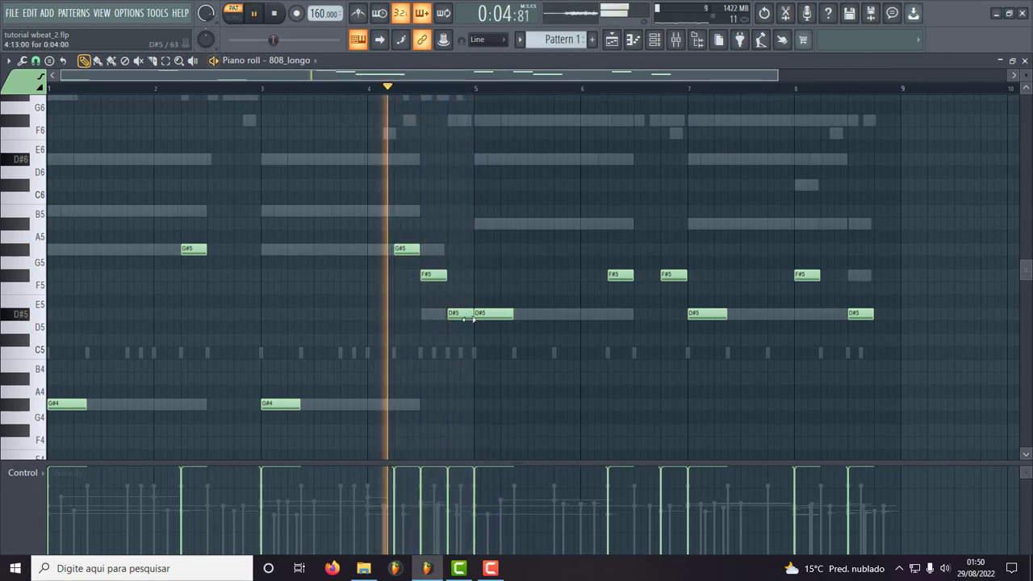
pyautogui.moveTo(471, 316); pyautogui.dragTo(465, 317)
pyautogui.press('space')
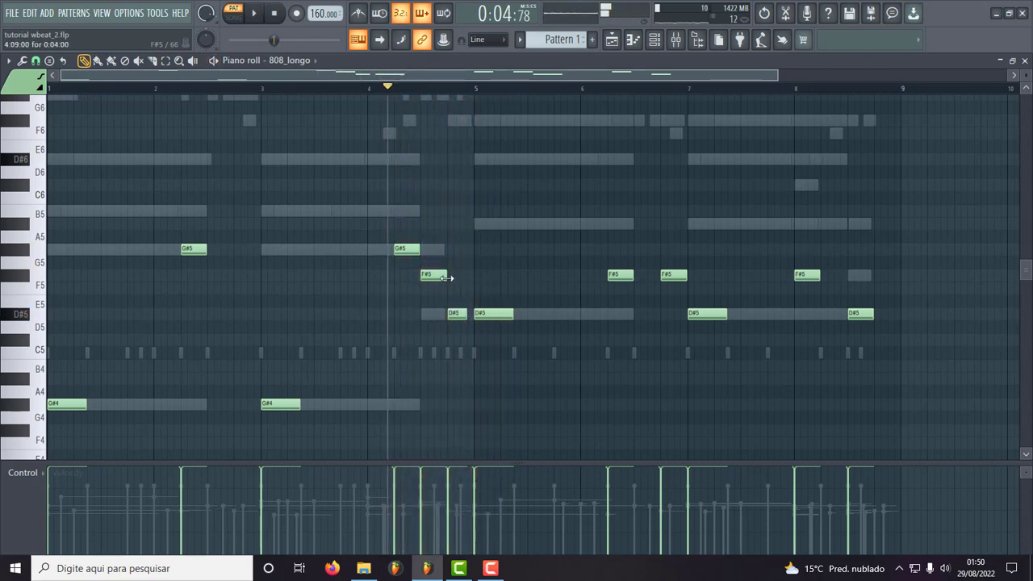
pyautogui.press('space')
pyautogui.press('space')
pyautogui.press('space')
pyautogui.press('space')
pyautogui.moveTo(419, 251); pyautogui.dragTo(413, 251)
pyautogui.press('space')
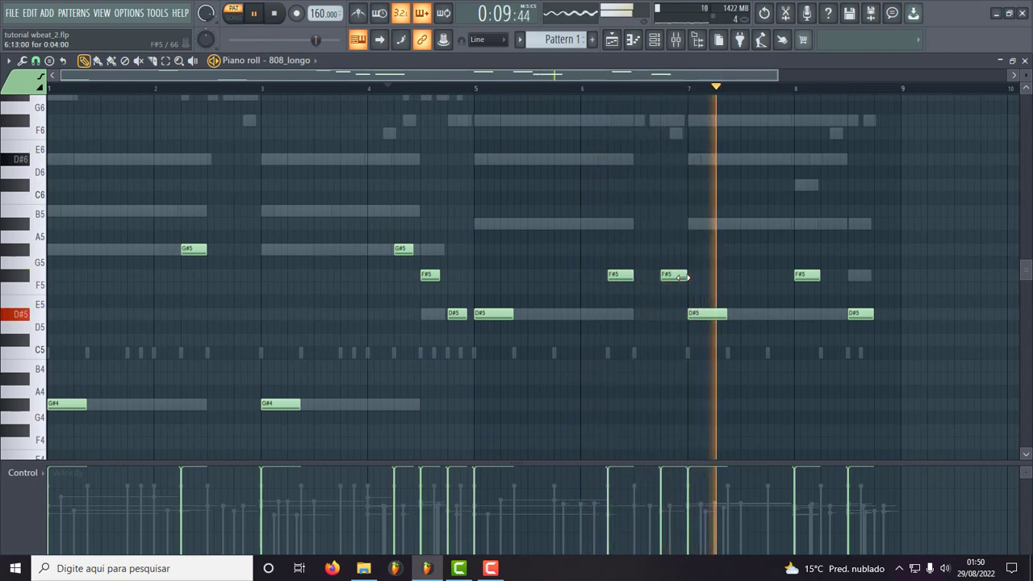
# - Shorten the F#5 note on step 13 of bar 6 to 2 steps, play the pattern, and close the piano roll
pyautogui.press('space')
pyautogui.moveTo(683, 275); pyautogui.dragTo(674, 274)
pyautogui.press('space')
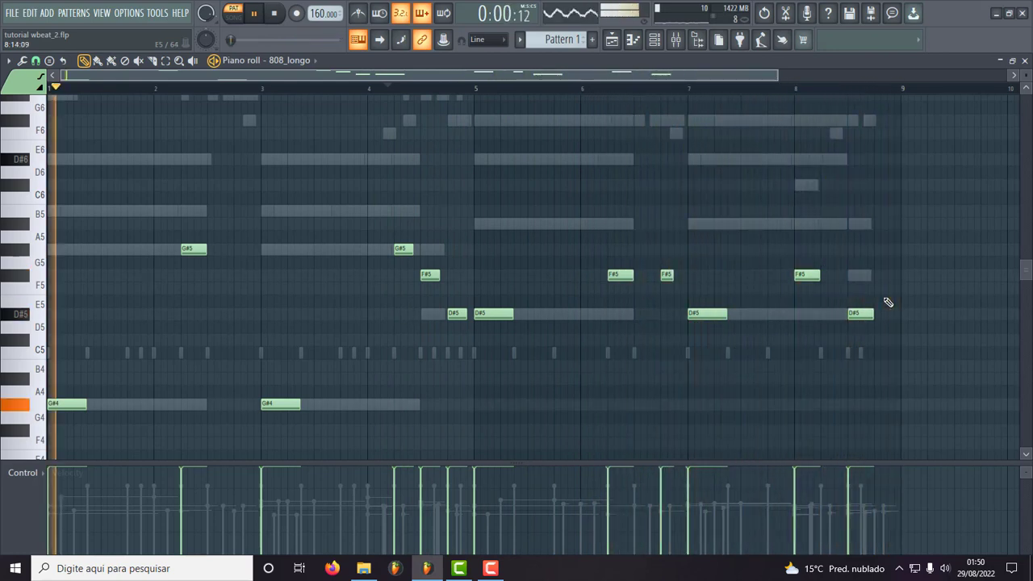
pyautogui.click(1025, 61)
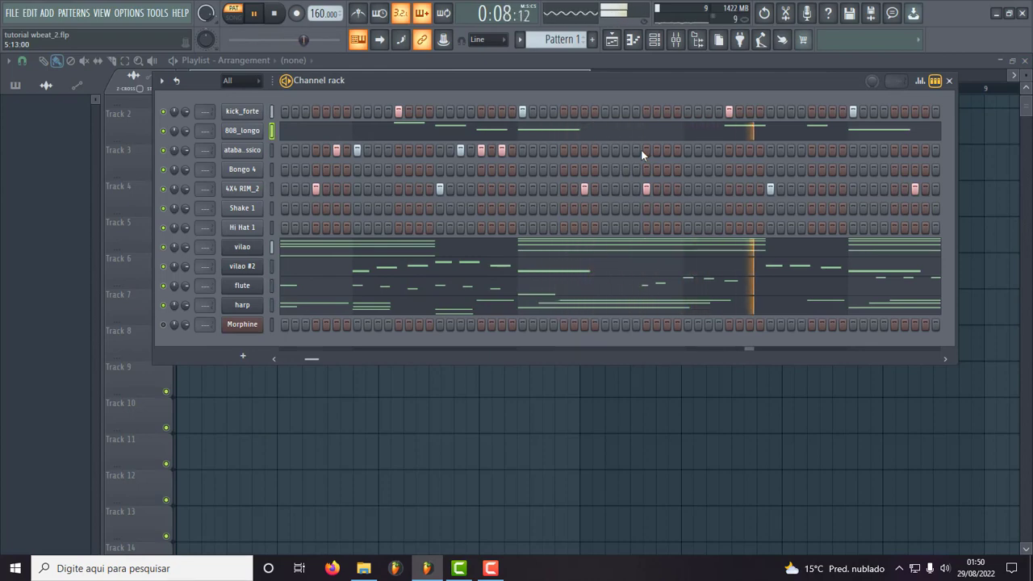
# - Raise the velocity of all 4X4 RIM_2 notes to maximum in the piano roll and play the pattern
pyautogui.rightClick(242, 189)
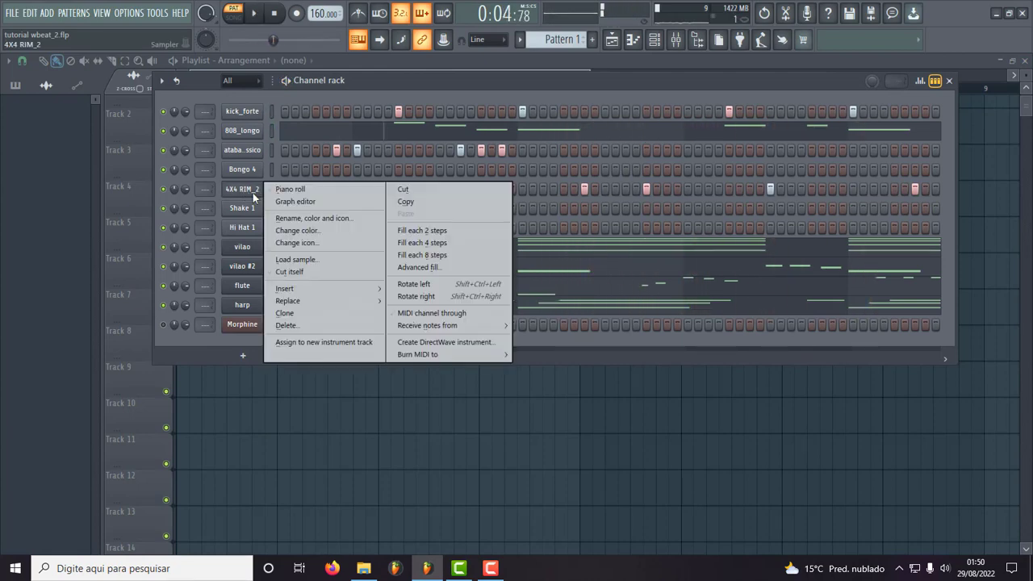
pyautogui.click(289, 189)
pyautogui.moveTo(952, 229); pyautogui.dragTo(47, 449)
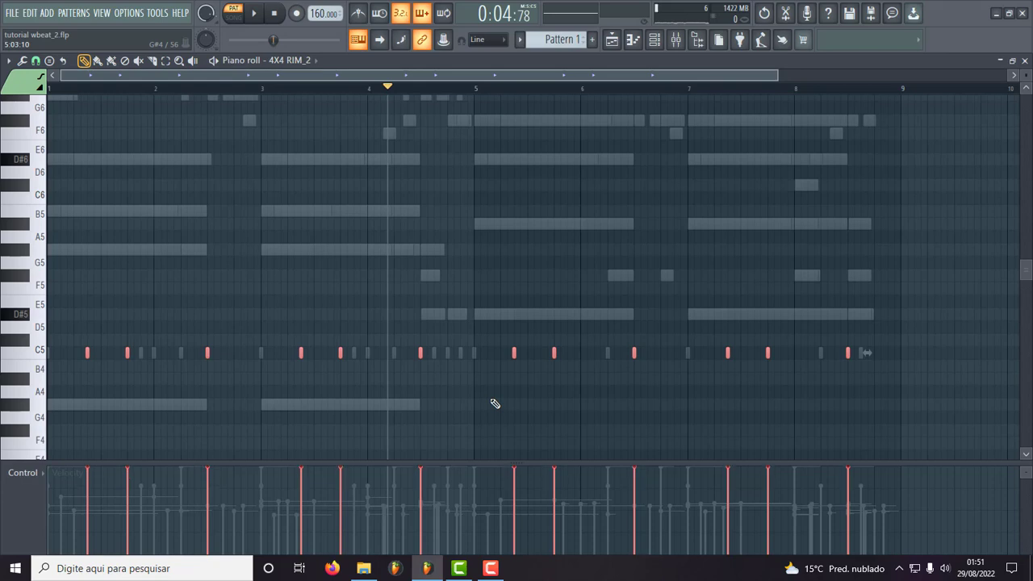
pyautogui.press('space')
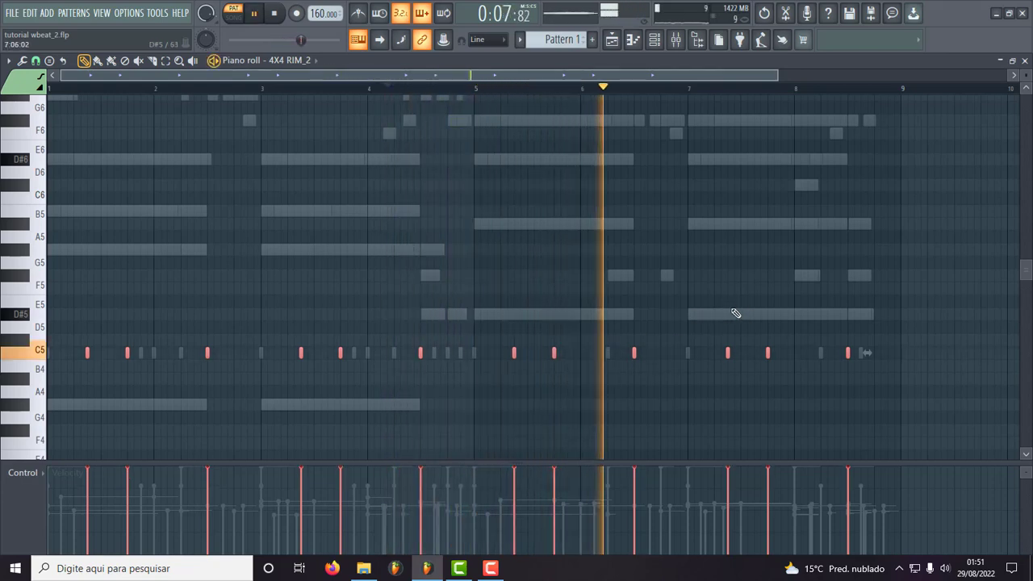
pyautogui.press('space')
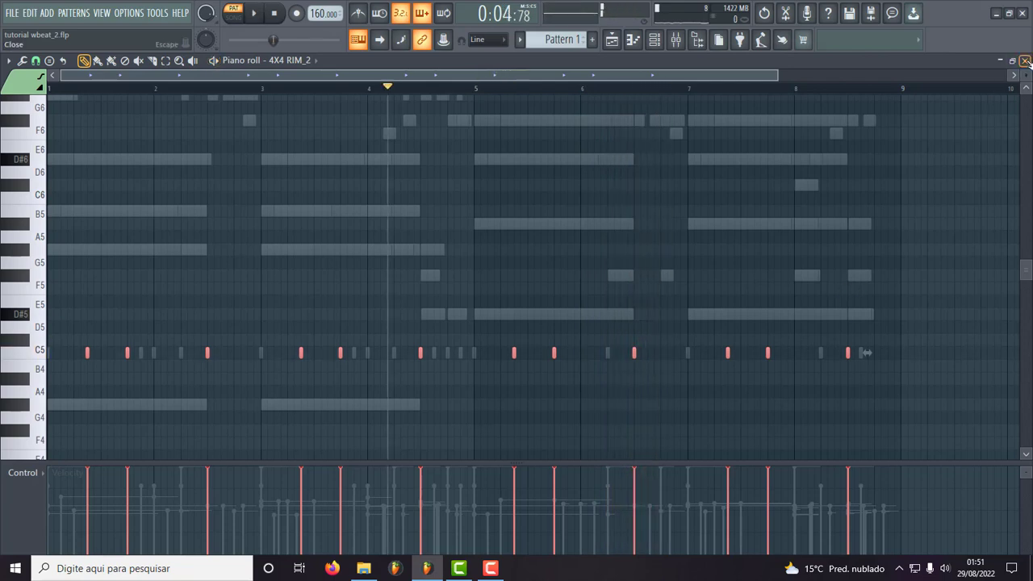
pyautogui.click(1024, 62)
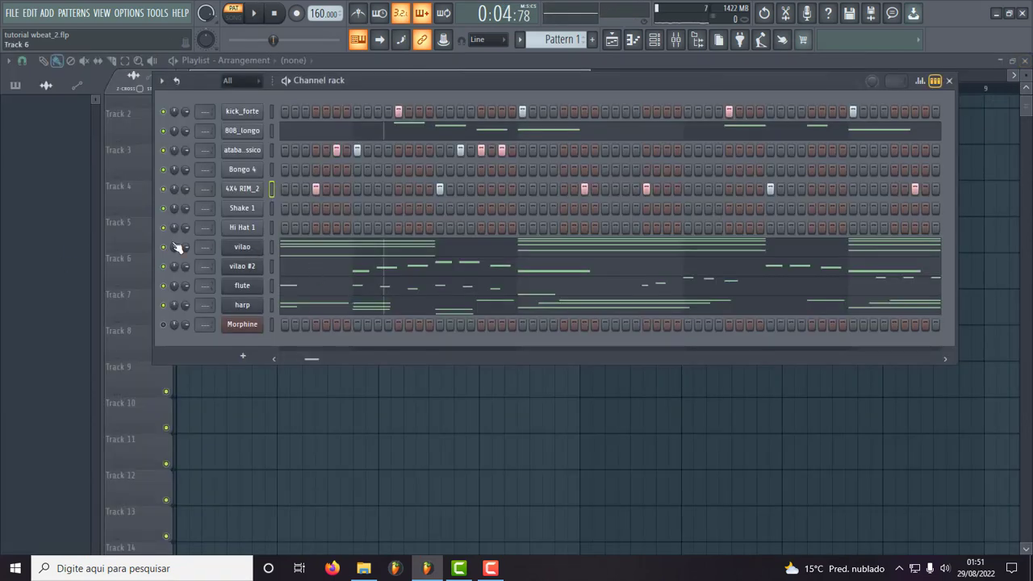
# - Try a Shake 1 hit on step 4 of bar 1 and play the pattern from the start
pyautogui.rightClick(255, 208)
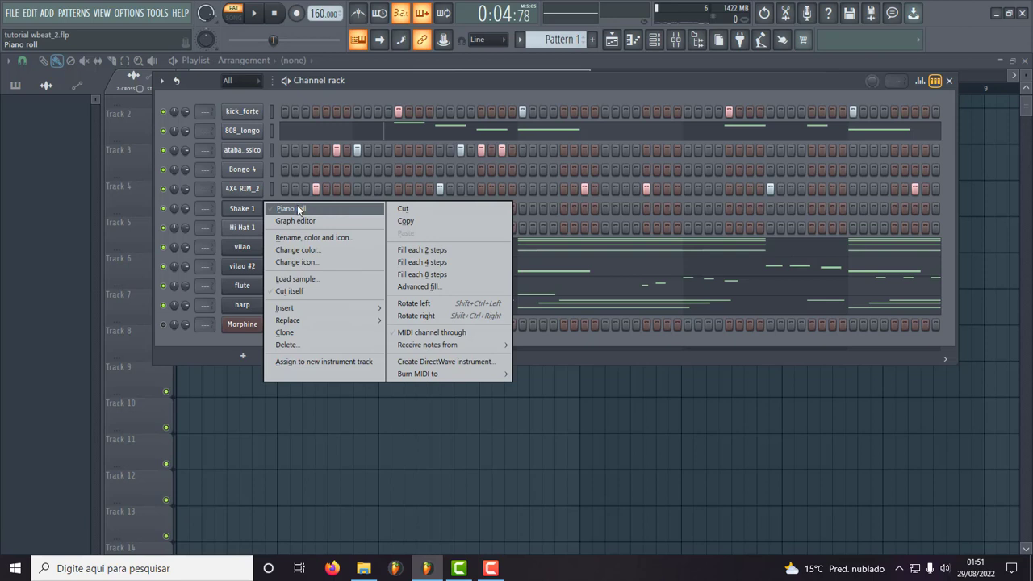
pyautogui.click(230, 211)
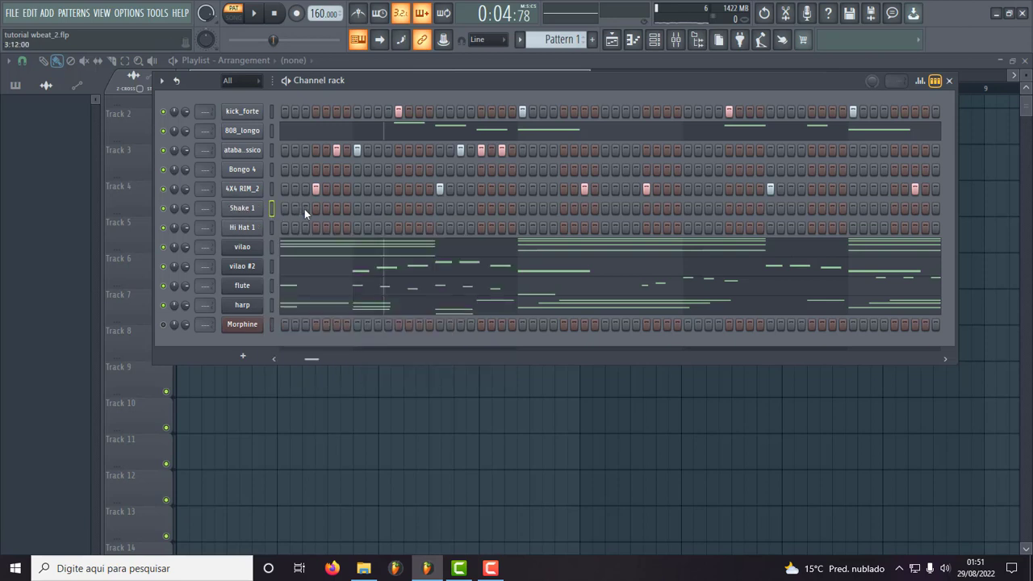
pyautogui.rightClick(304, 209)
pyautogui.press('space')
pyautogui.press('space')
pyautogui.press('space')
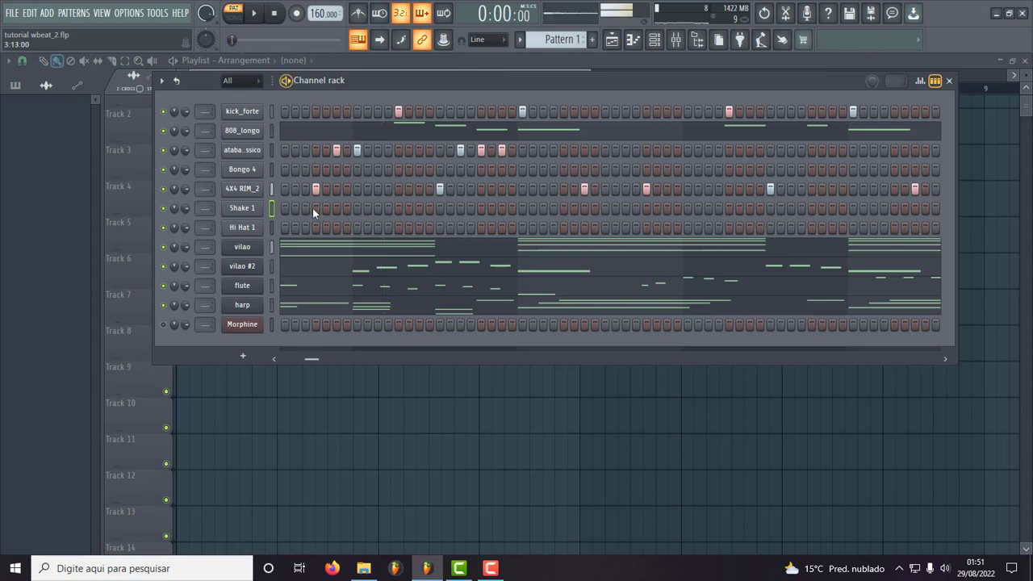
pyautogui.moveTo(314, 359); pyautogui.dragTo(270, 358)
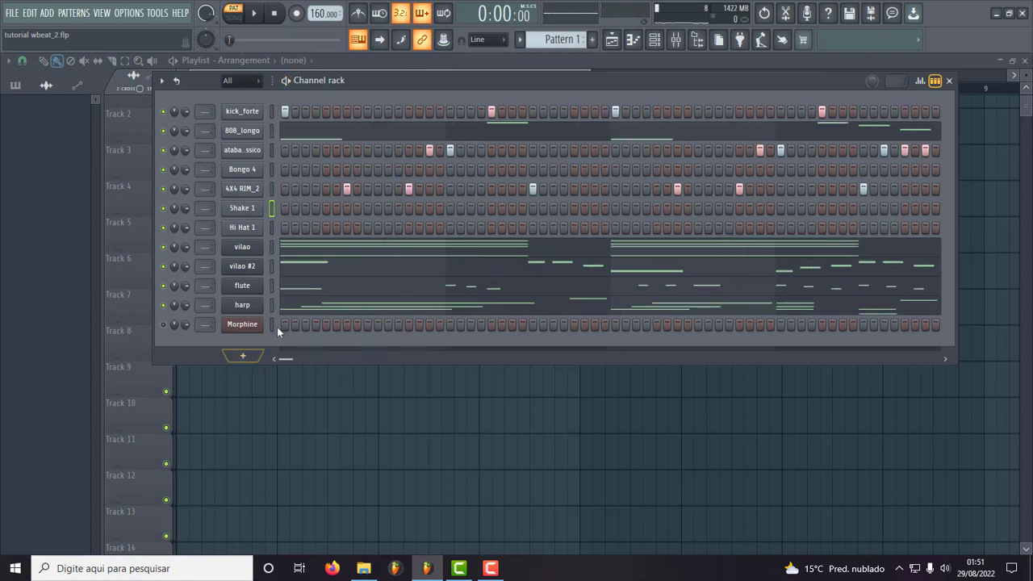
pyautogui.press('space')
pyautogui.press('space')
pyautogui.click(316, 211)
pyautogui.press('space')
pyautogui.press('space')
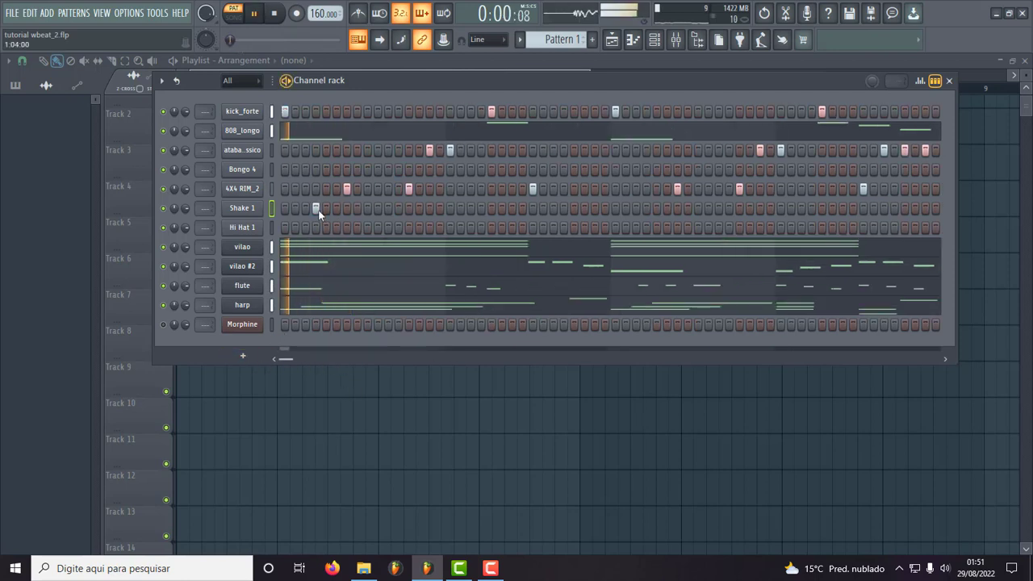
# - Check the Shake 1 sample settings, move its hit to step 5 of bar 1, and play the pattern
pyautogui.click(253, 212)
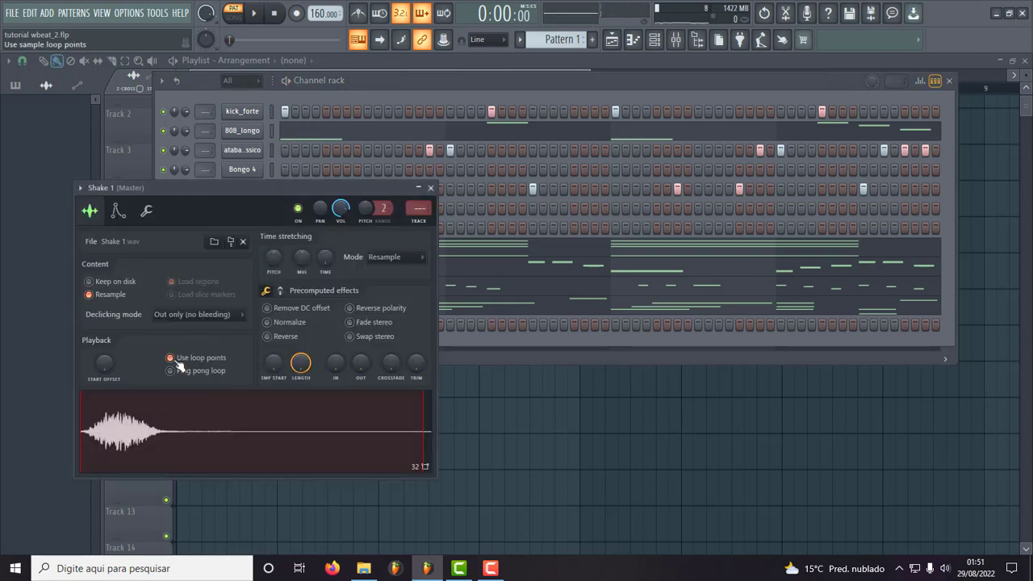
pyautogui.click(431, 189)
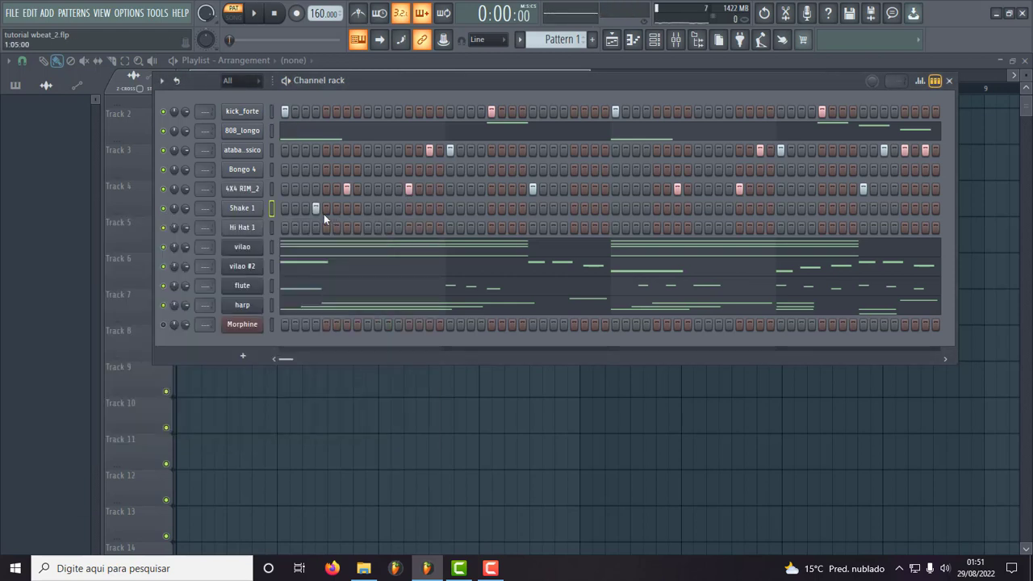
pyautogui.rightClick(318, 209)
pyautogui.click(323, 209)
pyautogui.press('space')
pyautogui.press('space')
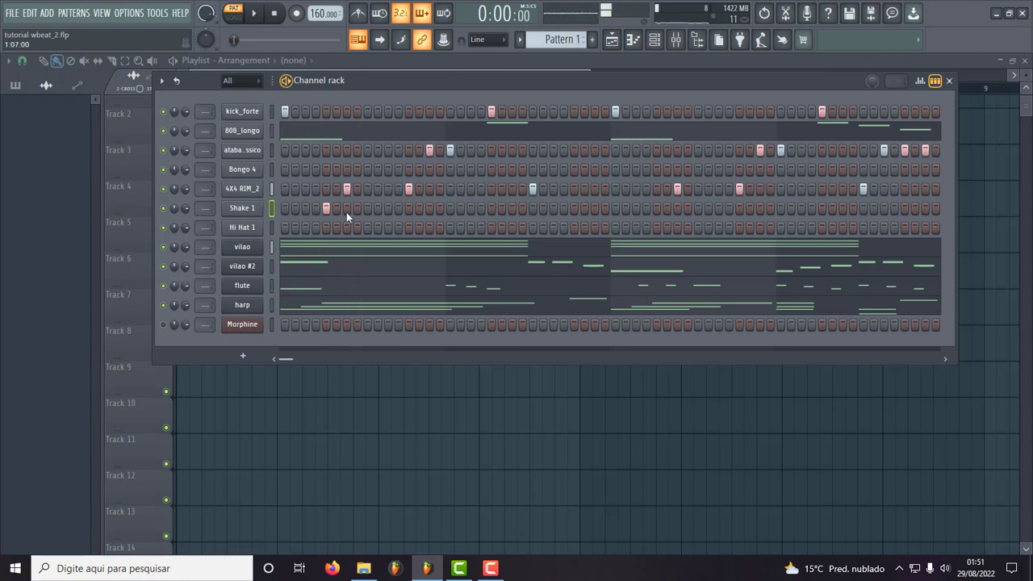
# - Try a Shake 1 hit on step 7 of bar 1 during playback, remove it, and place one on step 11
pyautogui.click(348, 210)
pyautogui.press('space')
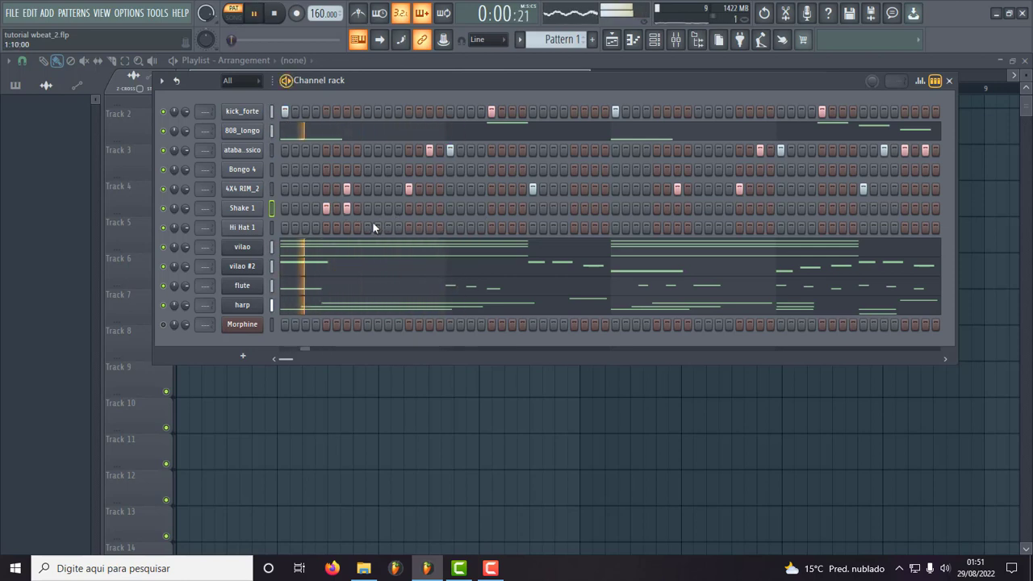
pyautogui.click(346, 207)
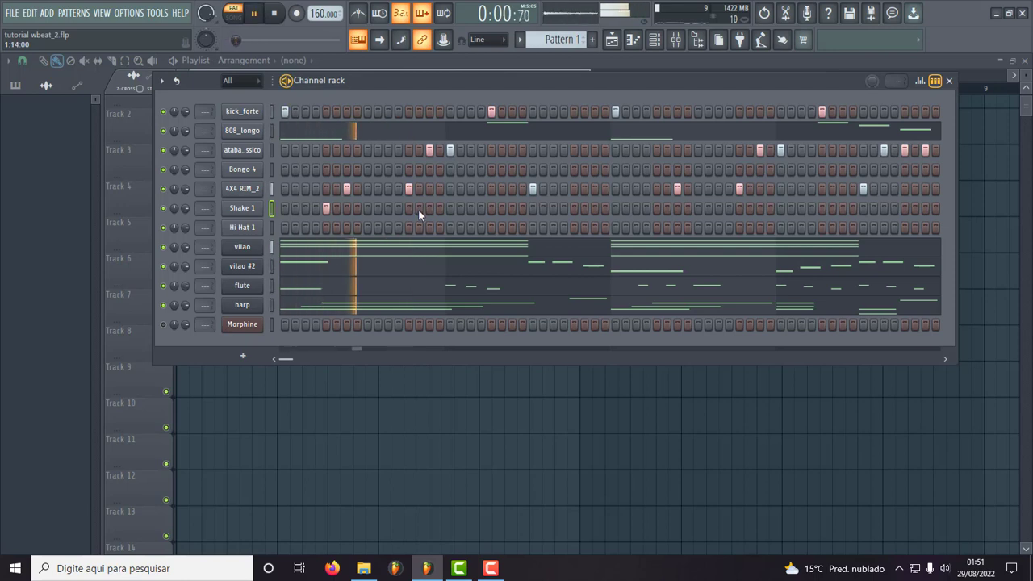
pyautogui.click(391, 211)
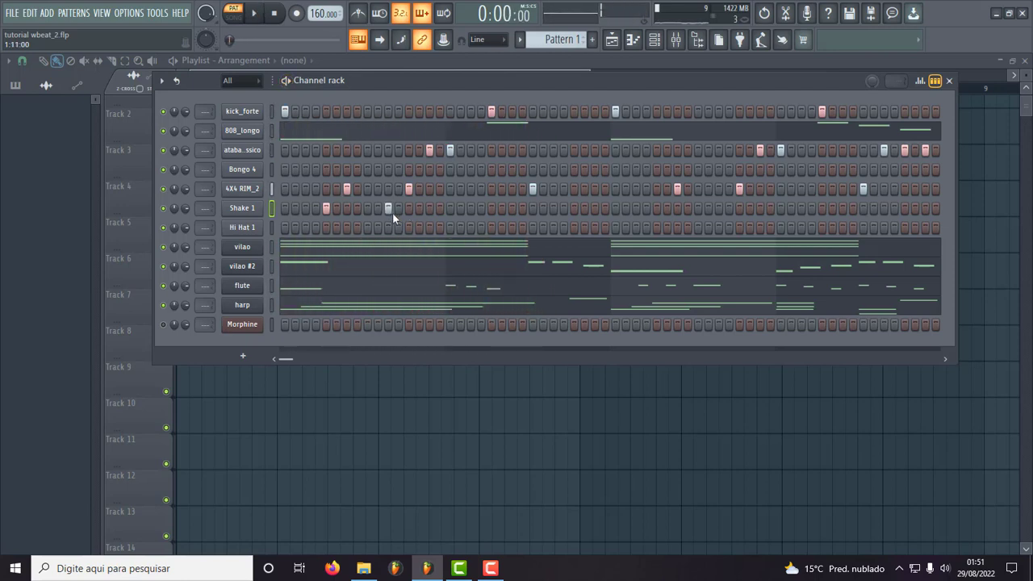
pyautogui.press('space')
# - Place Hi Hat 1 hits on steps 1, 5 and 9 of bar 2 while playing the pattern
pyautogui.click(439, 230)
pyautogui.rightClick(440, 229)
pyautogui.press('space')
pyautogui.click(448, 230)
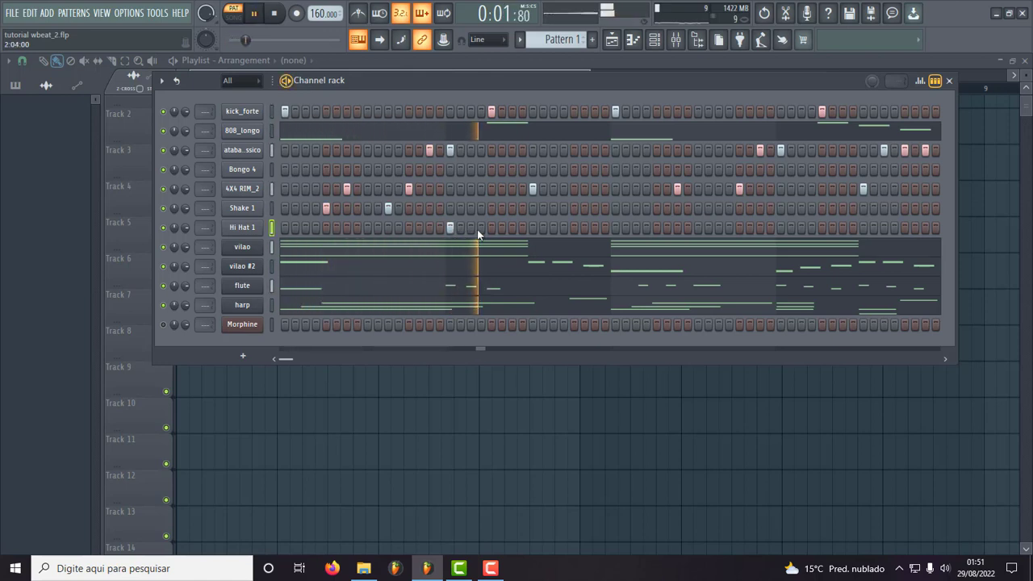
pyautogui.click(470, 230)
pyautogui.click(492, 229)
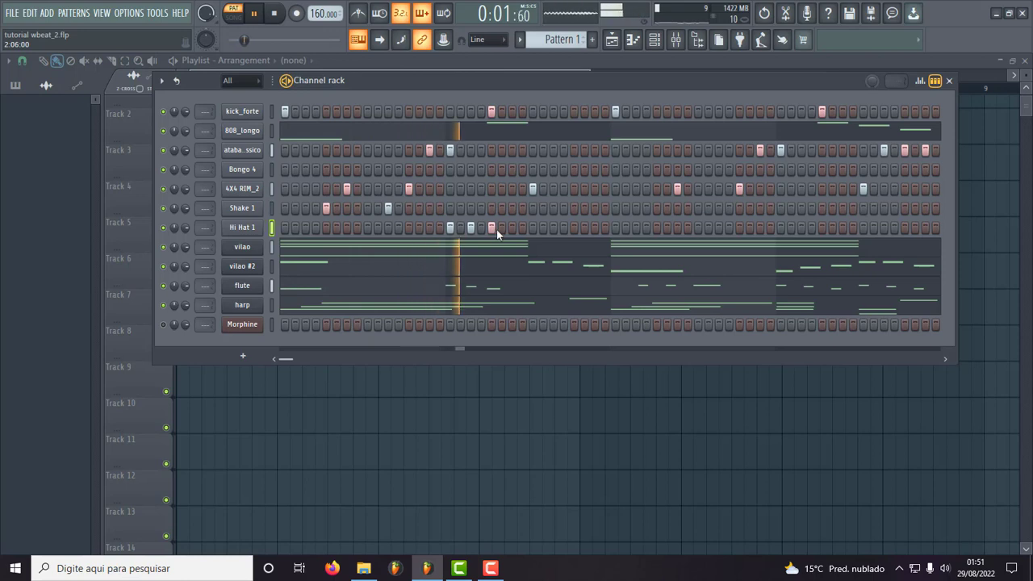
pyautogui.press('space')
pyautogui.rightClick(475, 230)
pyautogui.press('space')
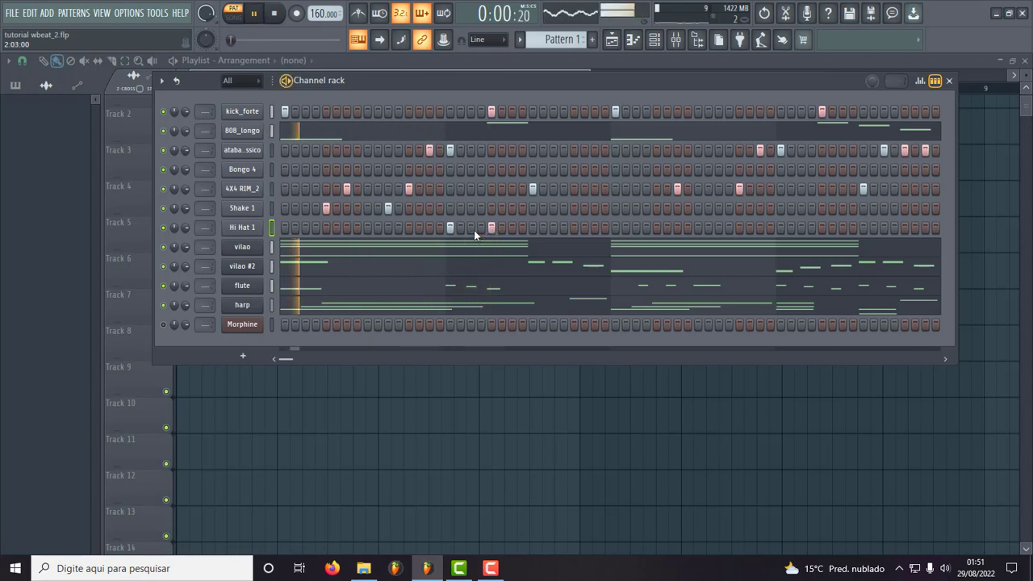
pyautogui.click(532, 229)
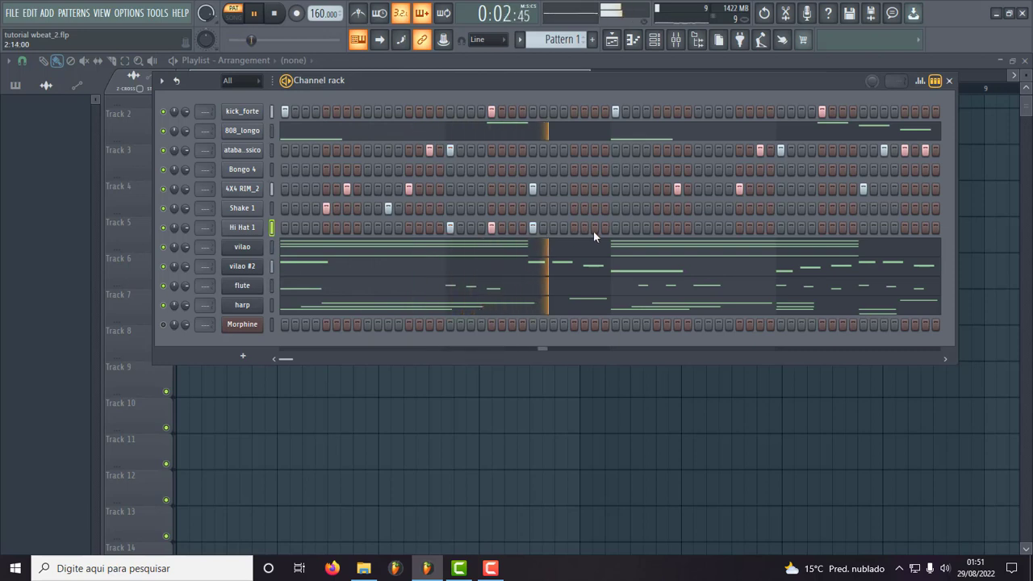
# - Place Shake 1 hits on steps 13 and 15 of bar 2
pyautogui.click(584, 209)
pyautogui.click(574, 208)
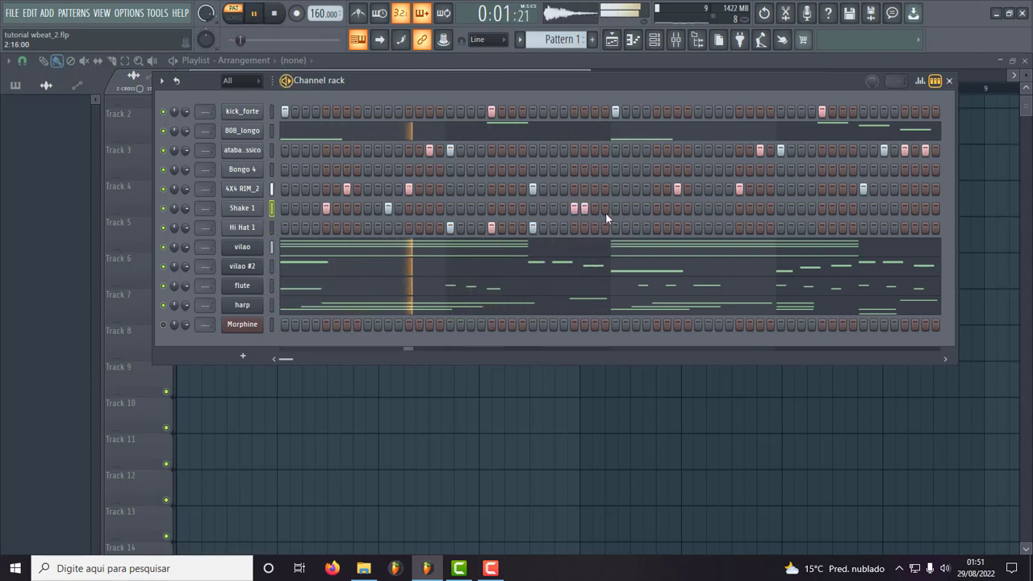
pyautogui.rightClick(587, 209)
pyautogui.click(595, 209)
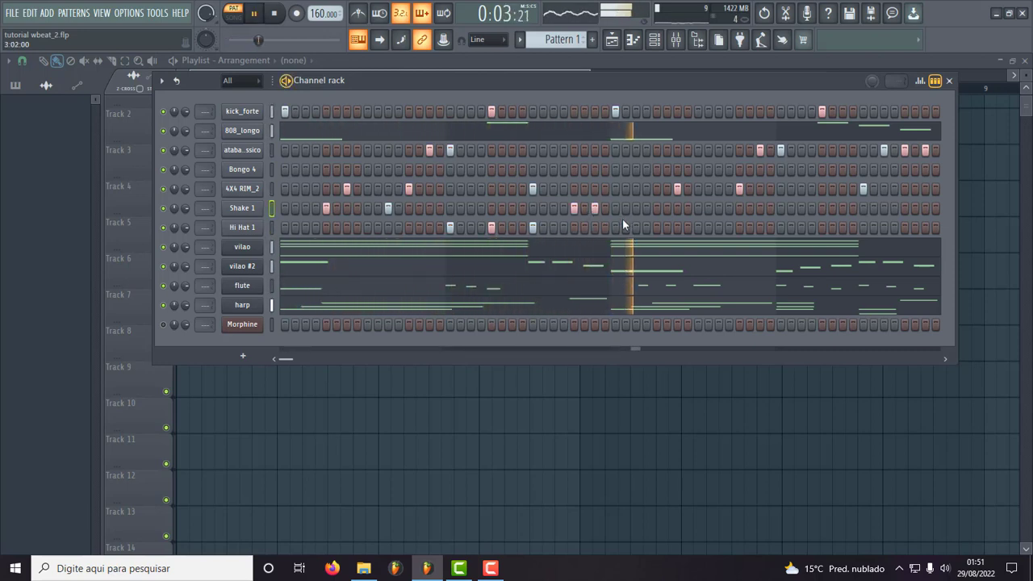
# - Place Shake 1 hits on steps 5 and 11 of bar 3
pyautogui.click(666, 209)
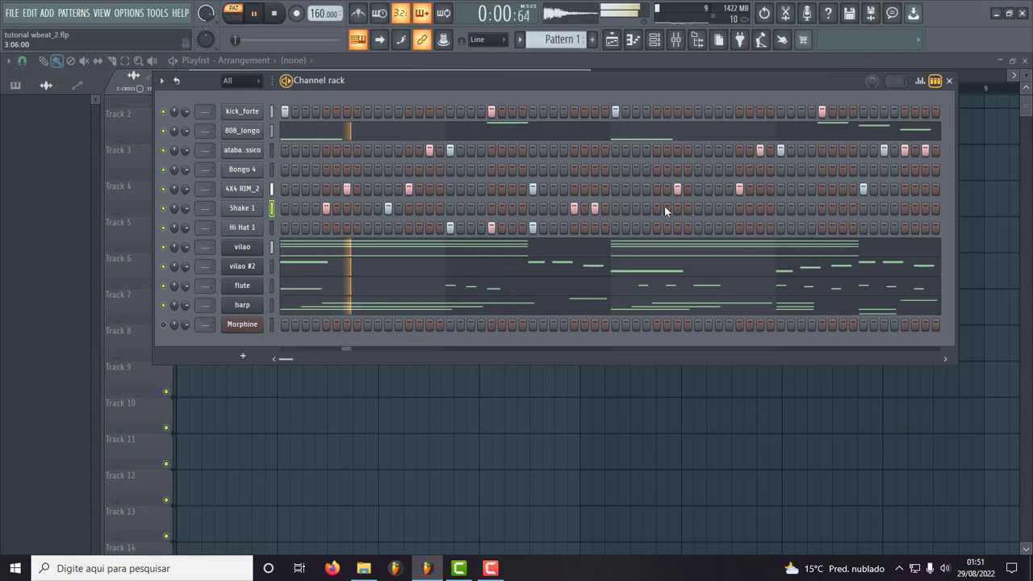
pyautogui.click(719, 208)
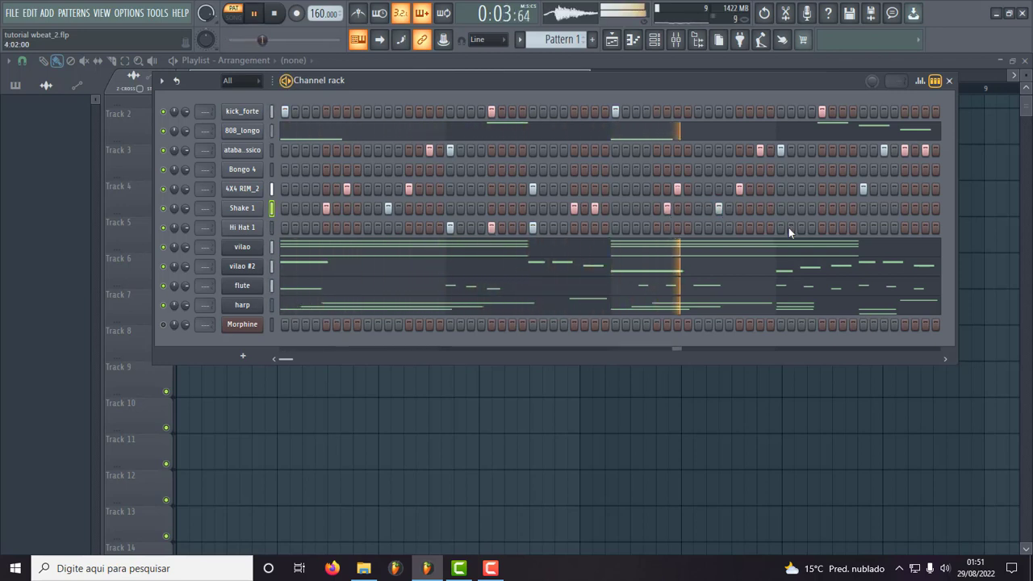
pyautogui.press('space')
pyautogui.rightClick(667, 208)
pyautogui.click(656, 208)
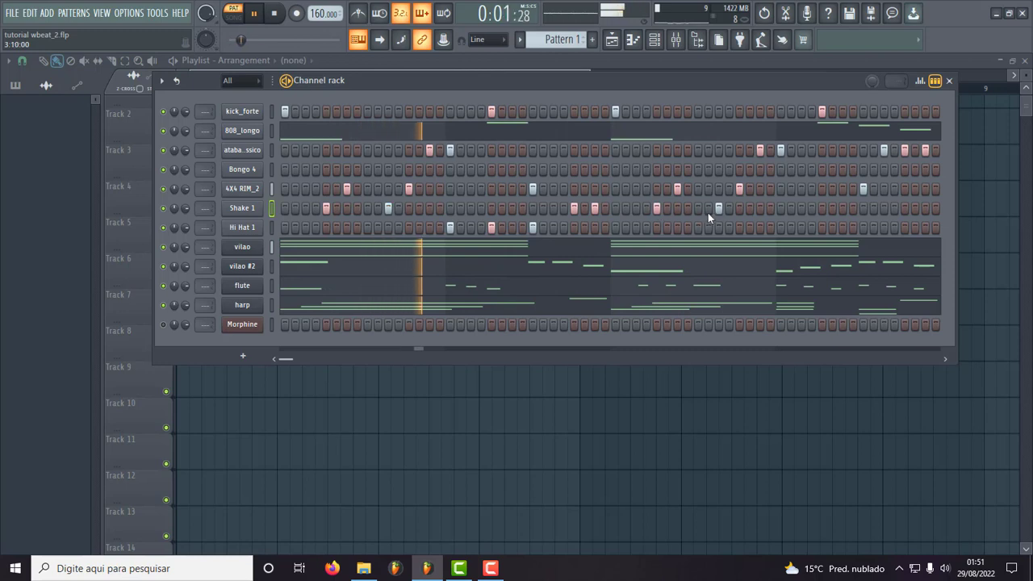
# - Add Hi Hat 1 hits on steps 1, 3, 5 and 7 of bar 4 and play the pattern
pyautogui.click(780, 227)
pyautogui.click(802, 228)
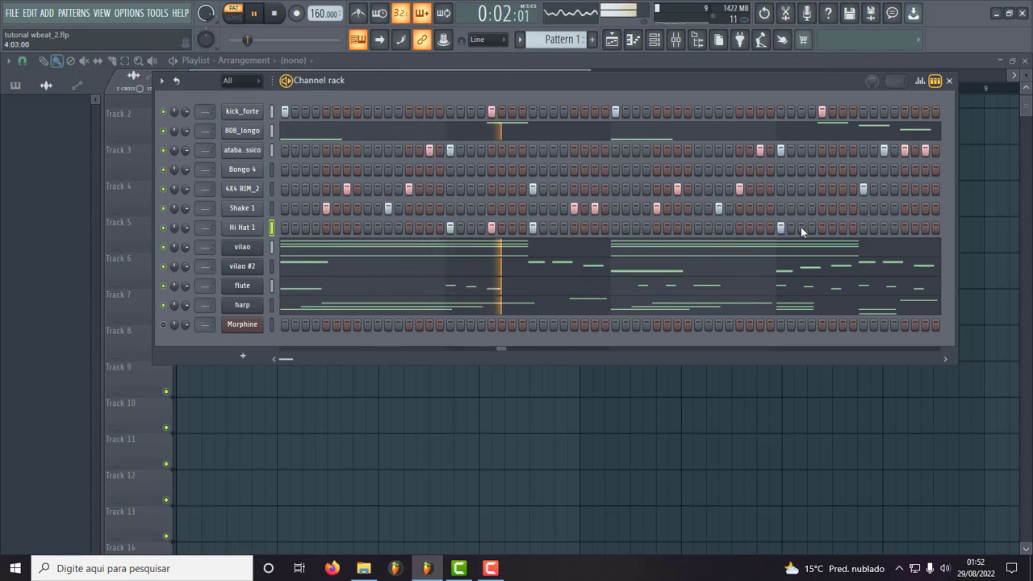
pyautogui.click(822, 227)
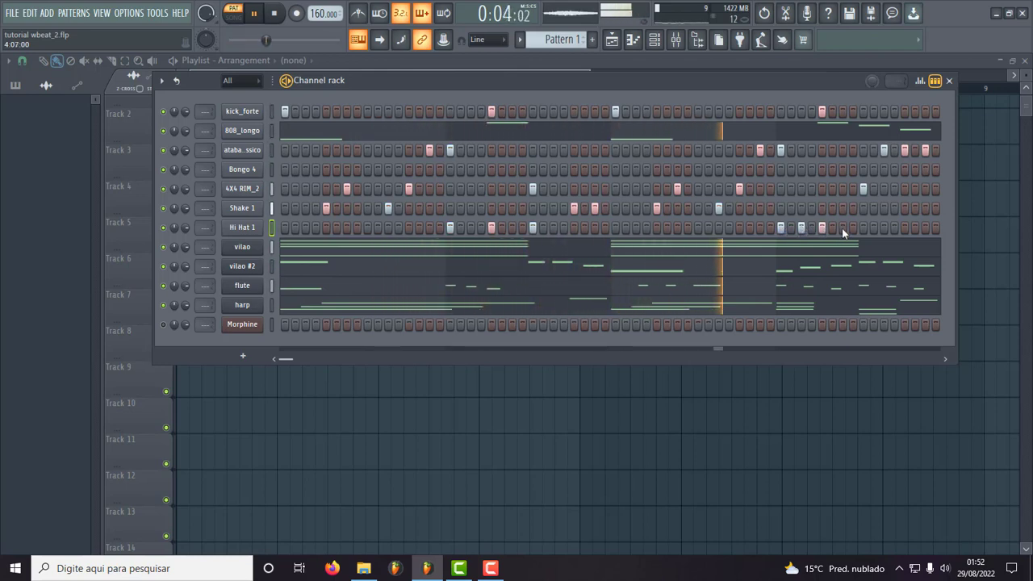
pyautogui.click(843, 227)
pyautogui.press('space')
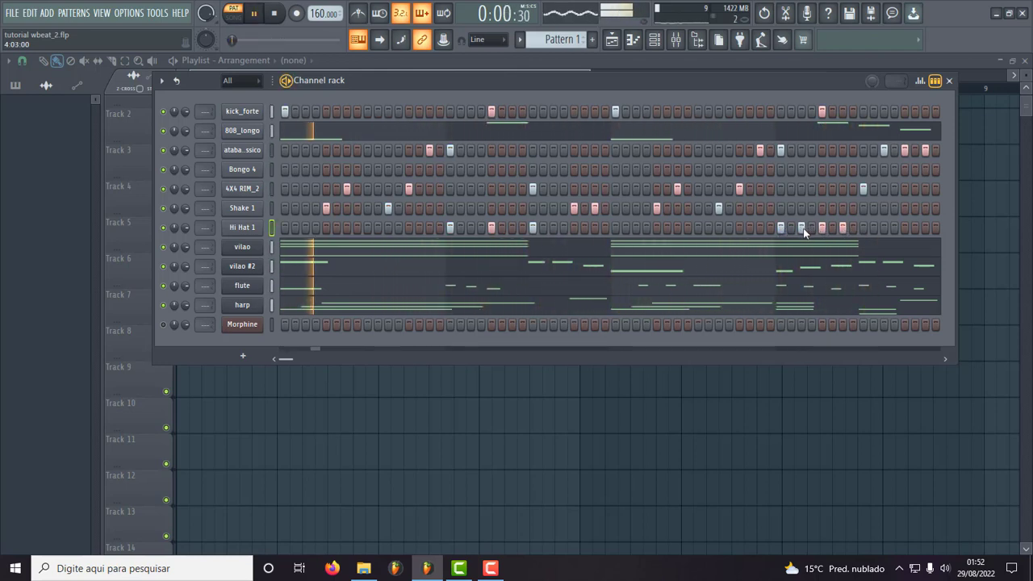
# - Thin out the Hi Hat 1 hits in bar 4 to steps 1 and 5 while playing the pattern
pyautogui.rightClick(803, 229)
pyautogui.rightClick(823, 229)
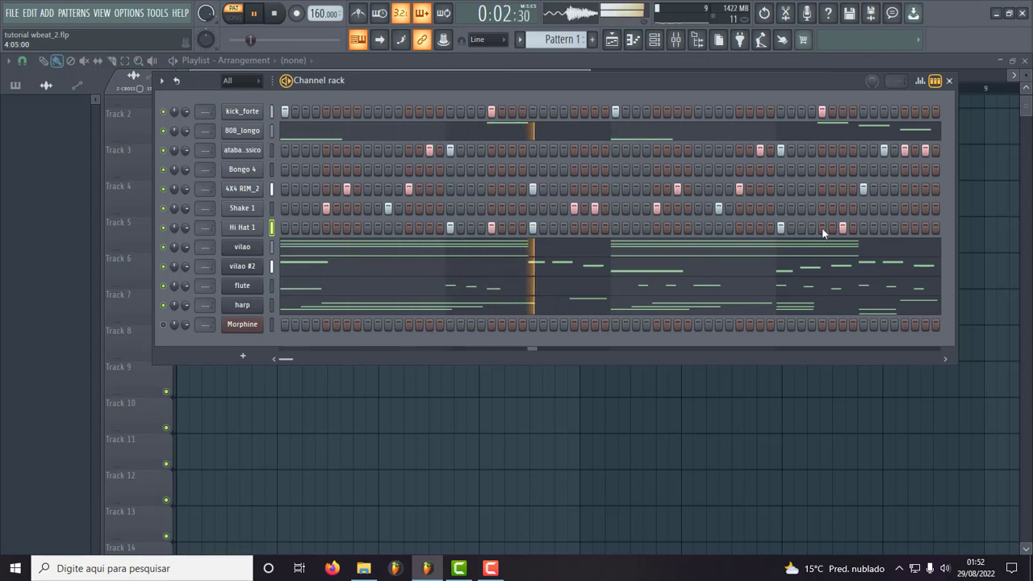
pyautogui.click(803, 229)
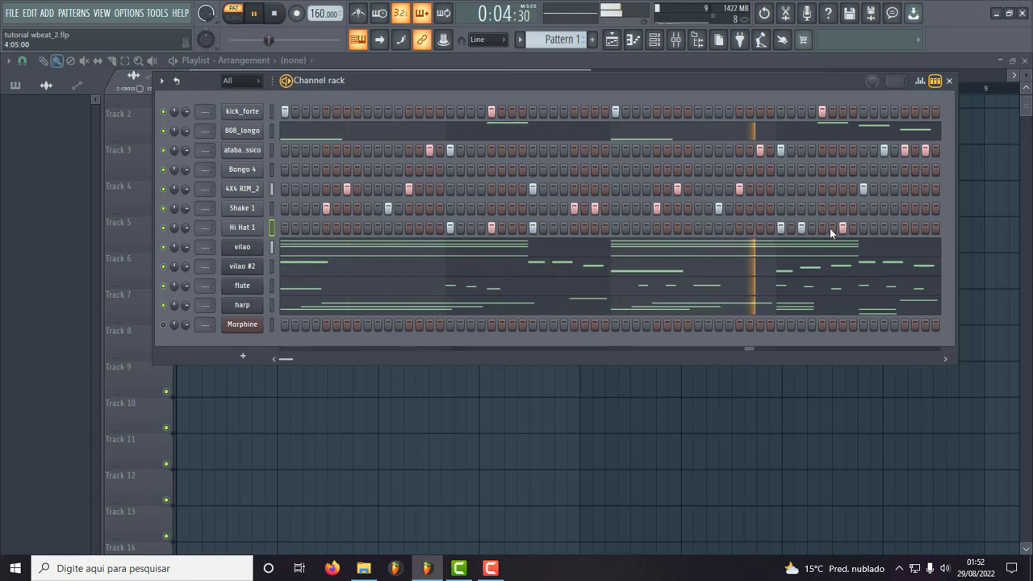
pyautogui.press('space')
pyautogui.press('space')
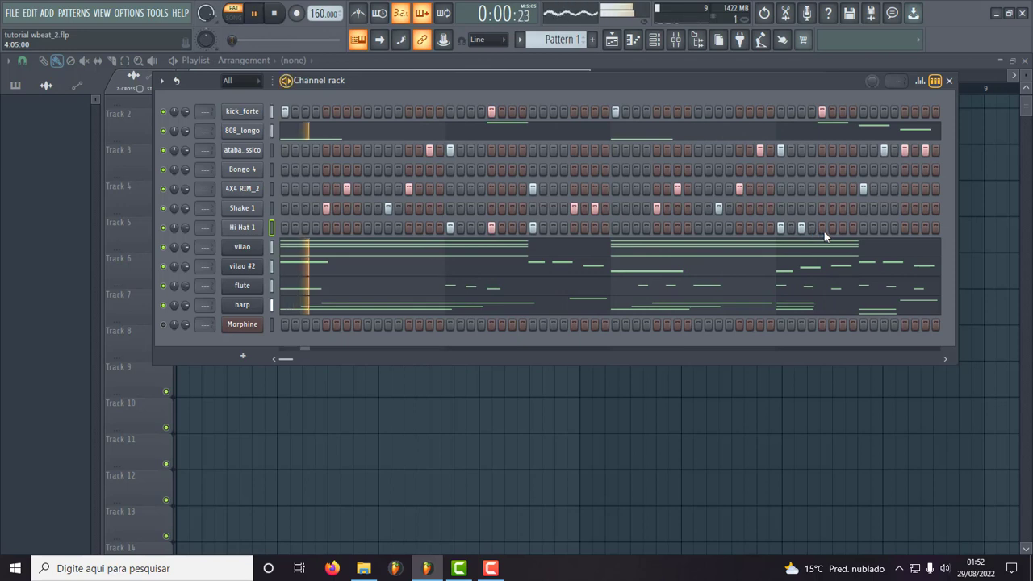
pyautogui.click(804, 229)
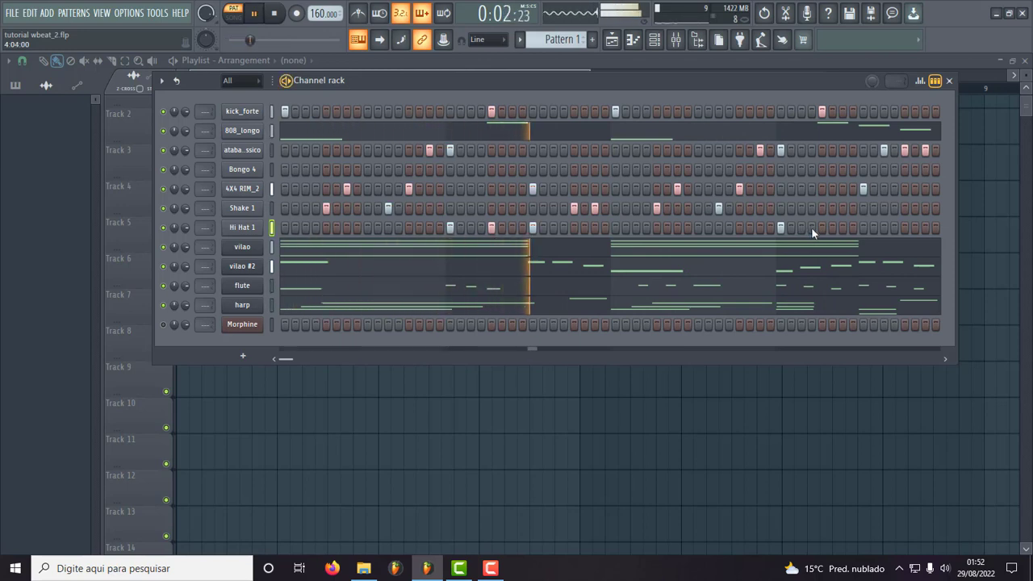
pyautogui.click(822, 228)
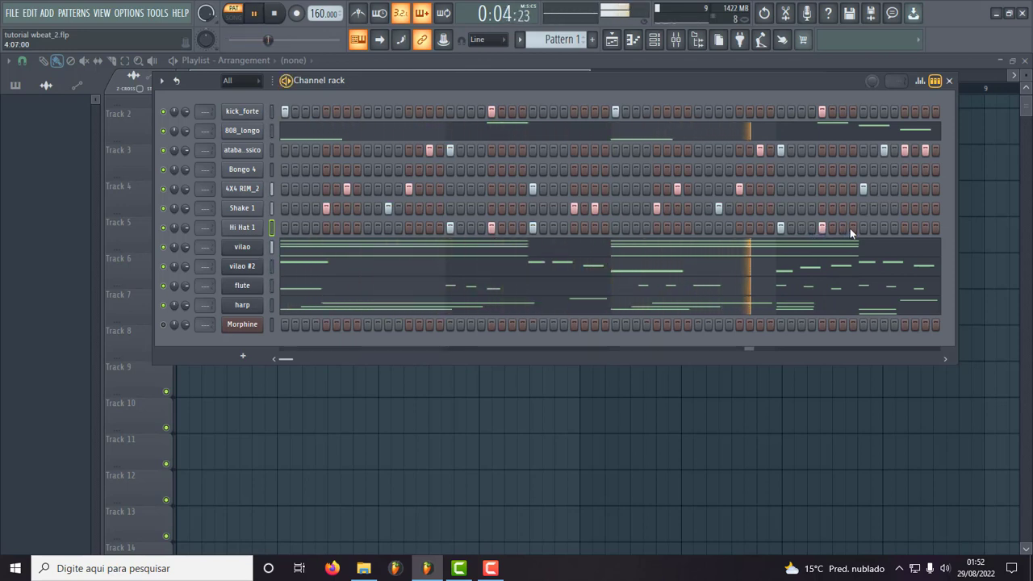
# - Add Hi Hat 1 hits on steps 9, 11 and 13 through 16 of bar 4, and stop playback
pyautogui.click(862, 228)
pyautogui.press('space')
pyautogui.press('space')
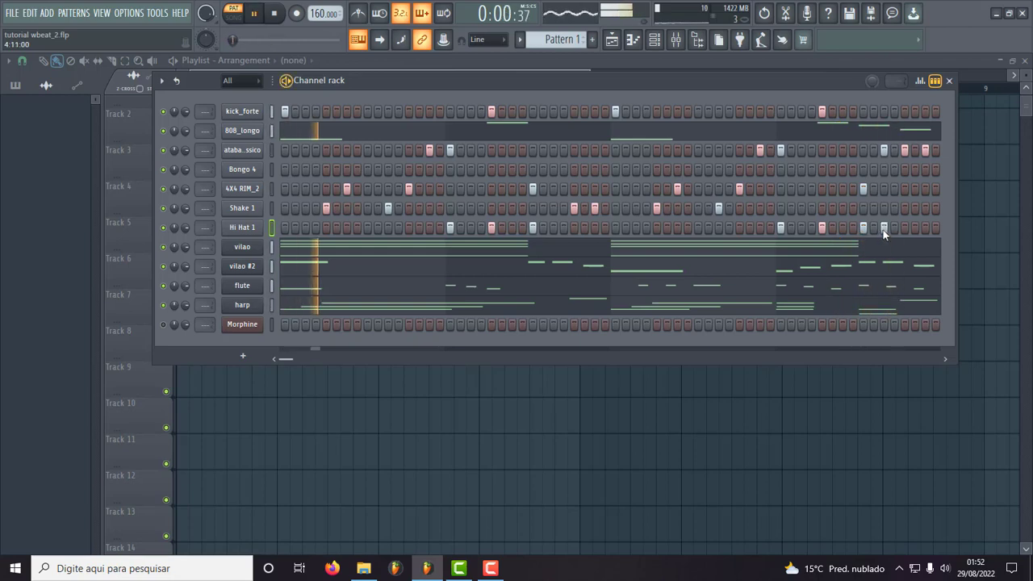
pyautogui.click(905, 228)
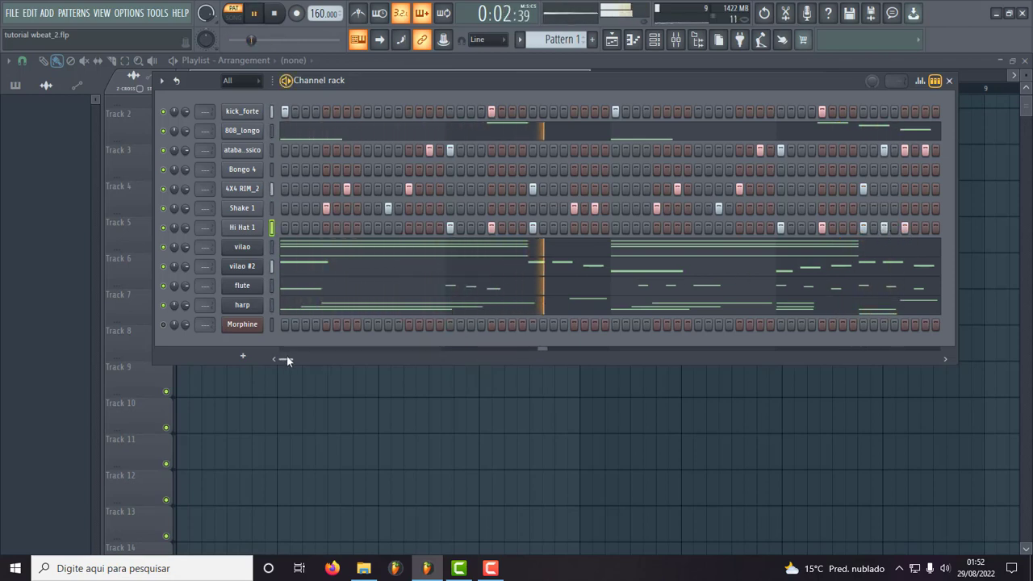
pyautogui.moveTo(291, 356); pyautogui.dragTo(302, 356)
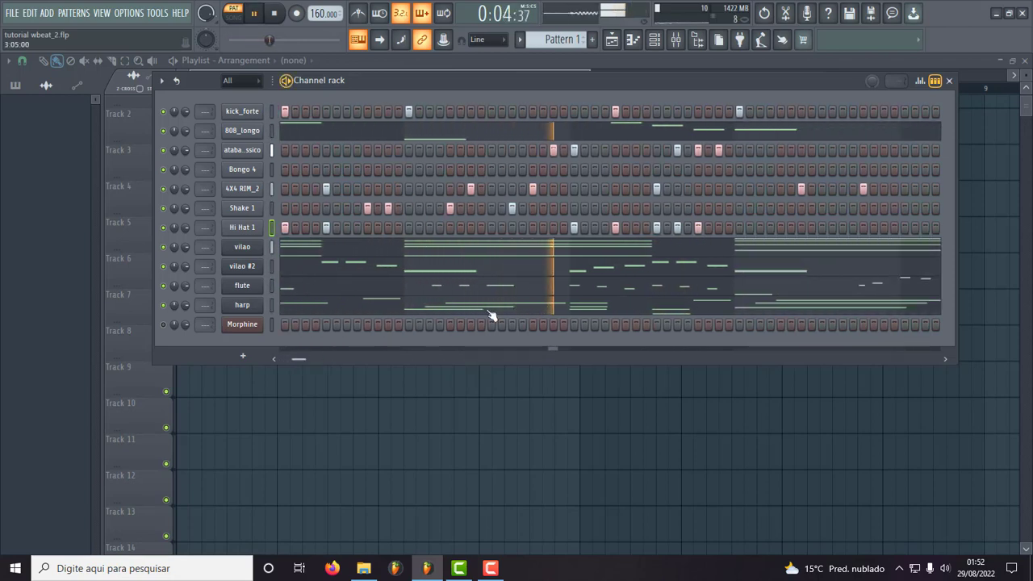
pyautogui.moveTo(708, 230); pyautogui.dragTo(727, 231)
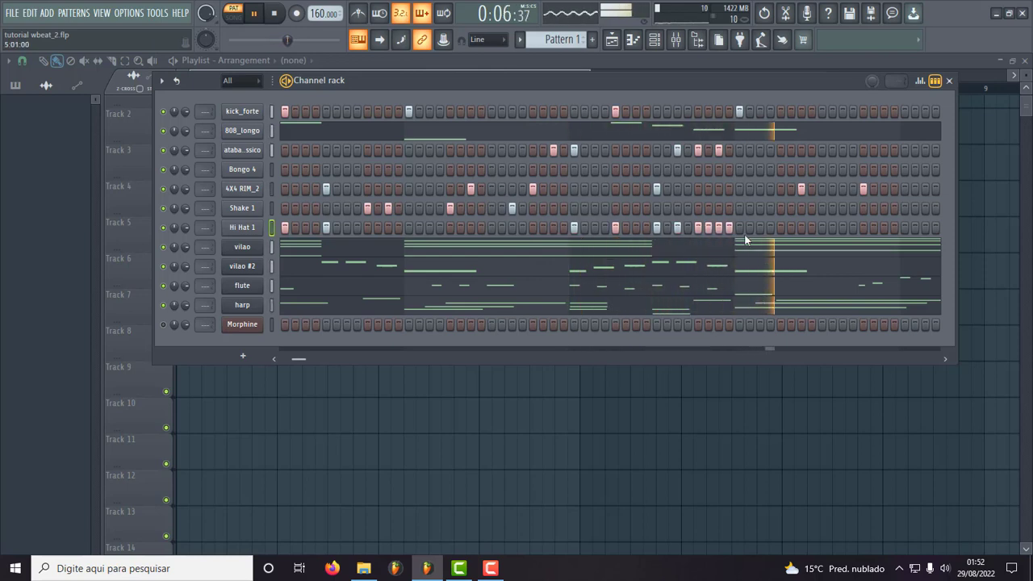
pyautogui.press('space')
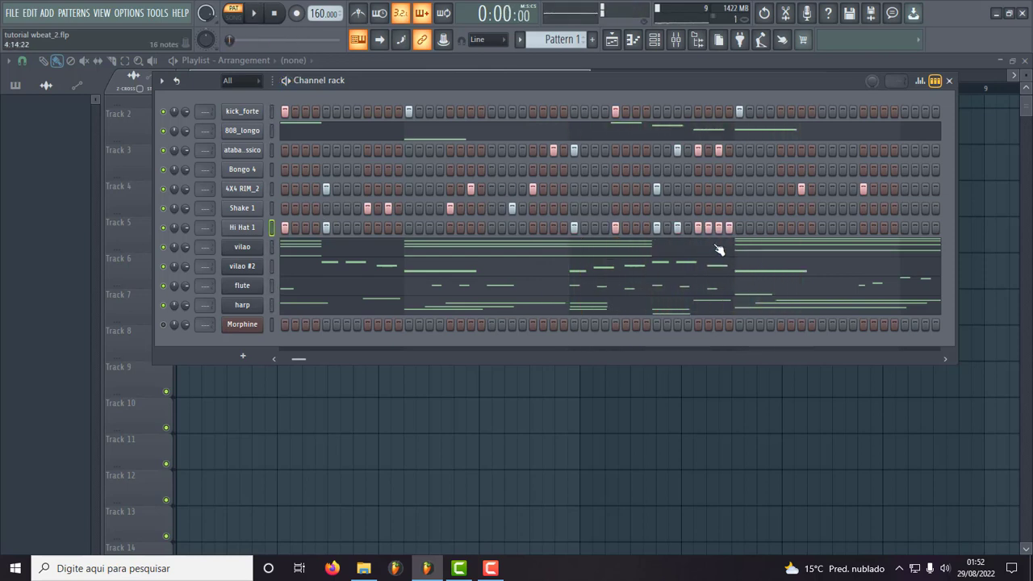
# - Examine the Shake 1 notes and their velocities across the pattern in the piano roll, and close it
pyautogui.rightClick(249, 212)
pyautogui.click(287, 208)
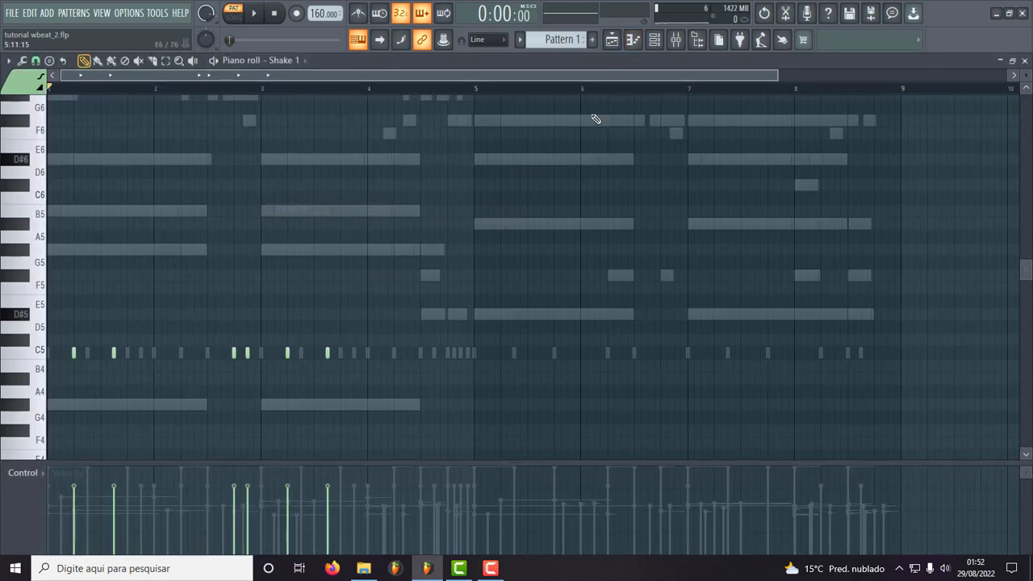
pyautogui.moveTo(773, 75); pyautogui.dragTo(373, 75)
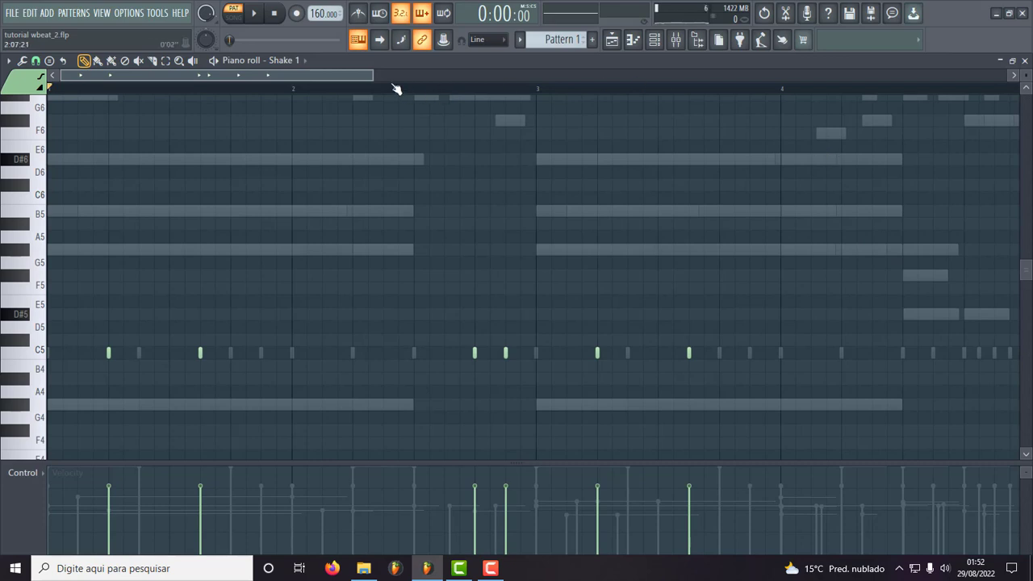
pyautogui.moveTo(368, 74); pyautogui.dragTo(622, 75)
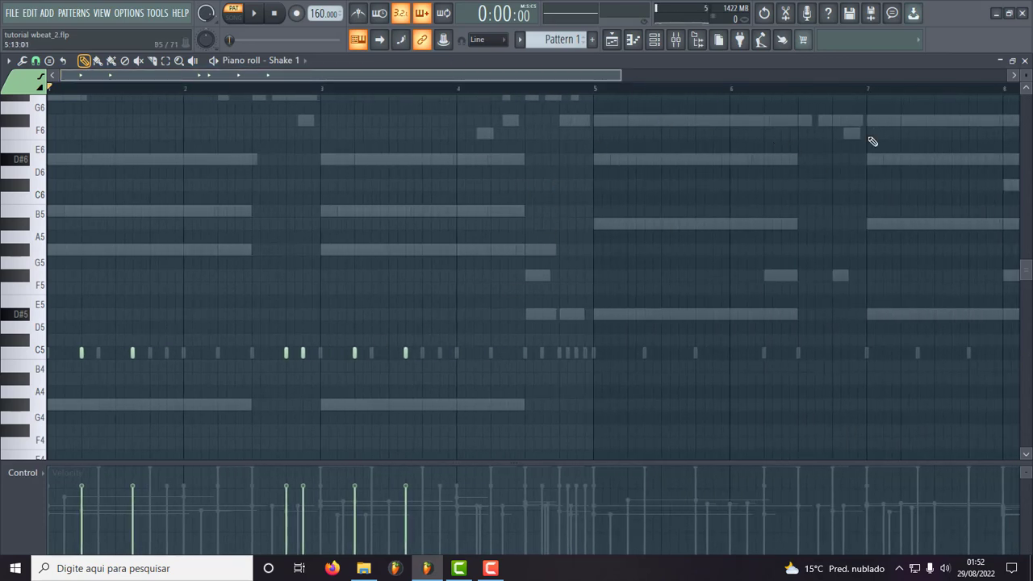
pyautogui.click(1025, 60)
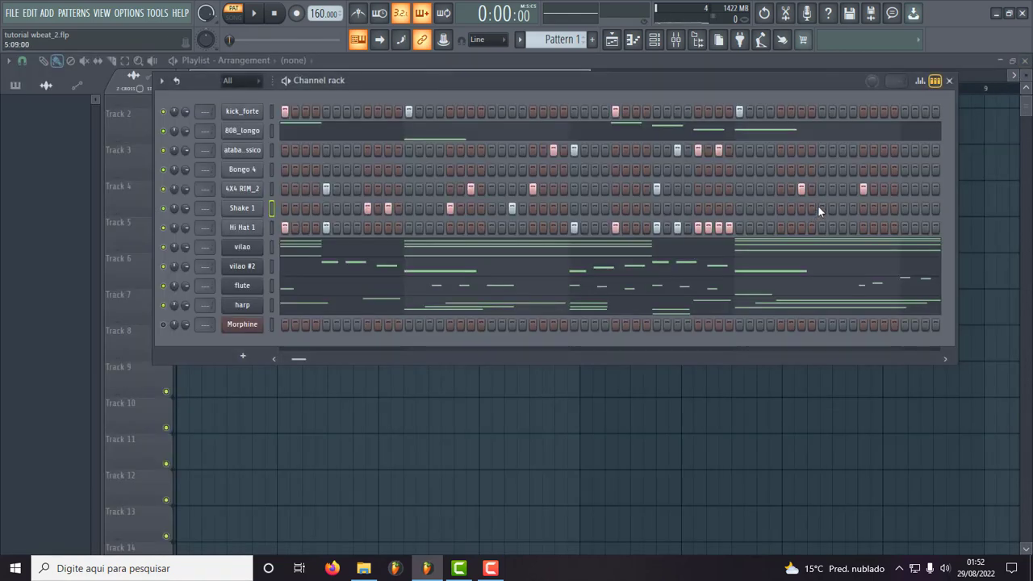
# - Open the Shake 1 piano roll and select all of its notes
pyautogui.rightClick(256, 191)
pyautogui.rightClick(248, 209)
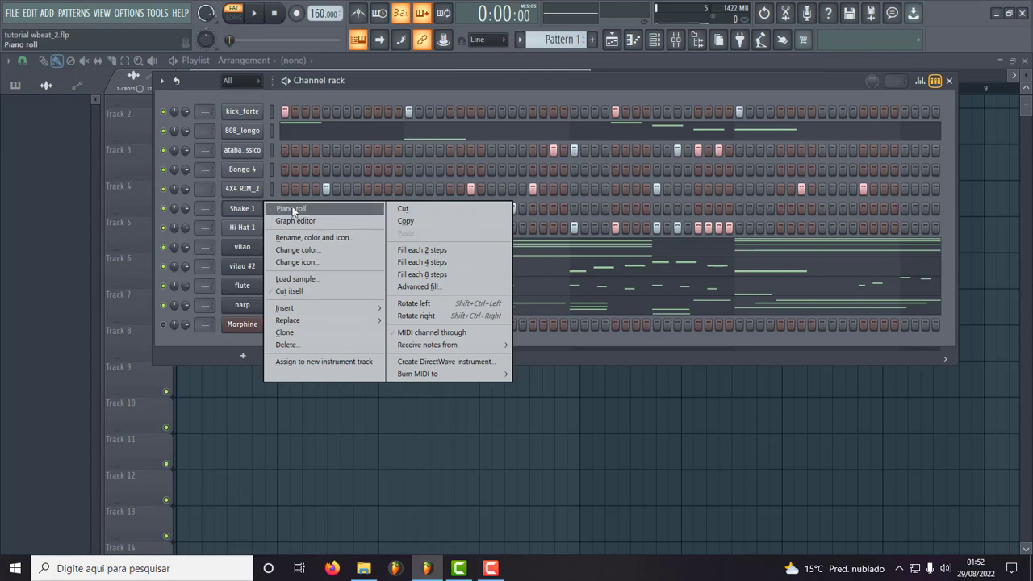
pyautogui.click(271, 209)
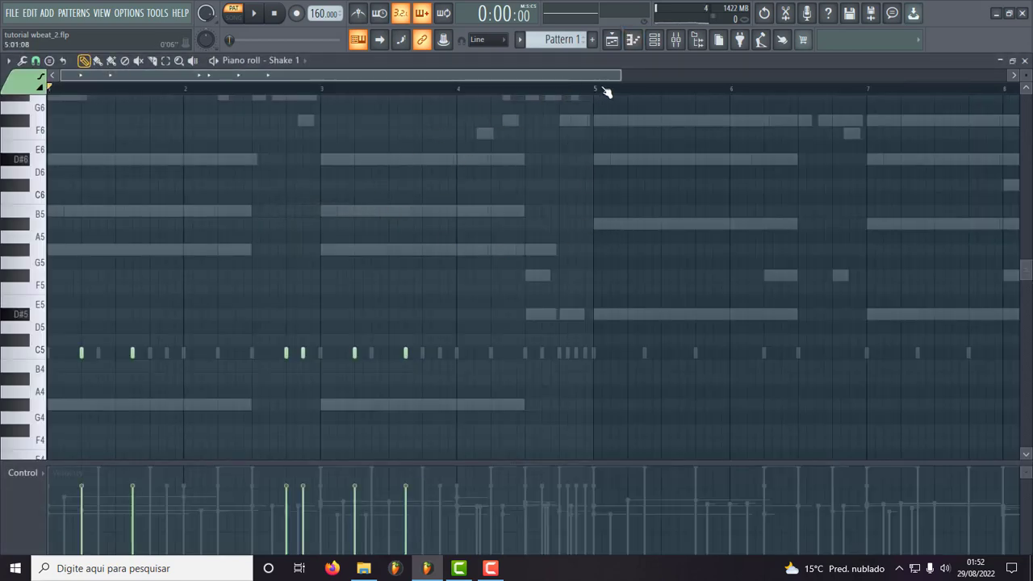
pyautogui.moveTo(489, 122); pyautogui.dragTo(6, 505)
pyautogui.scroll(4, 246, 342)
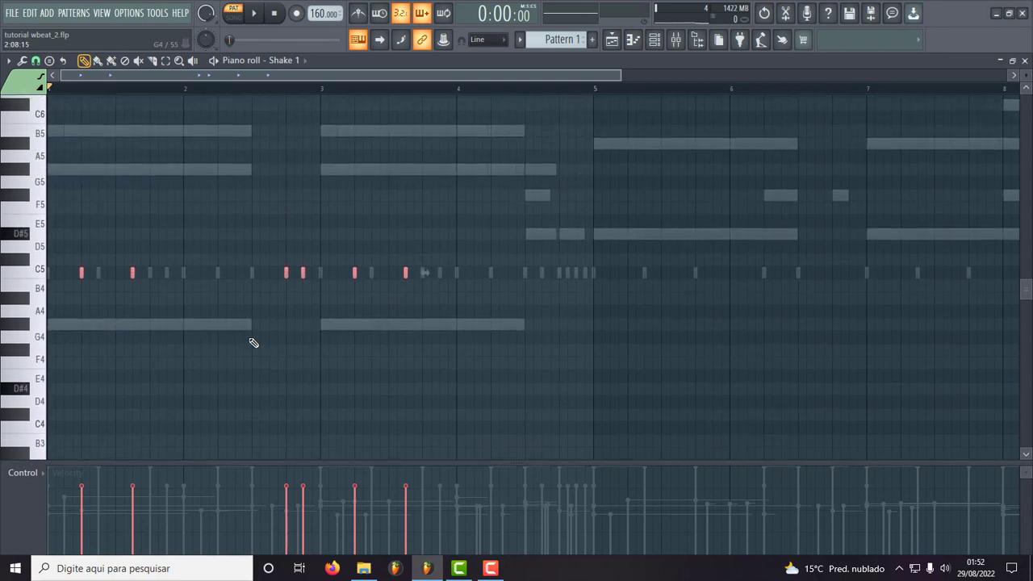
# - Randomize the velocities of the selected Shake 1 notes by a slight bipolar amount, playing the pattern to check, and accept
pyautogui.hotkey('alt', 'r')
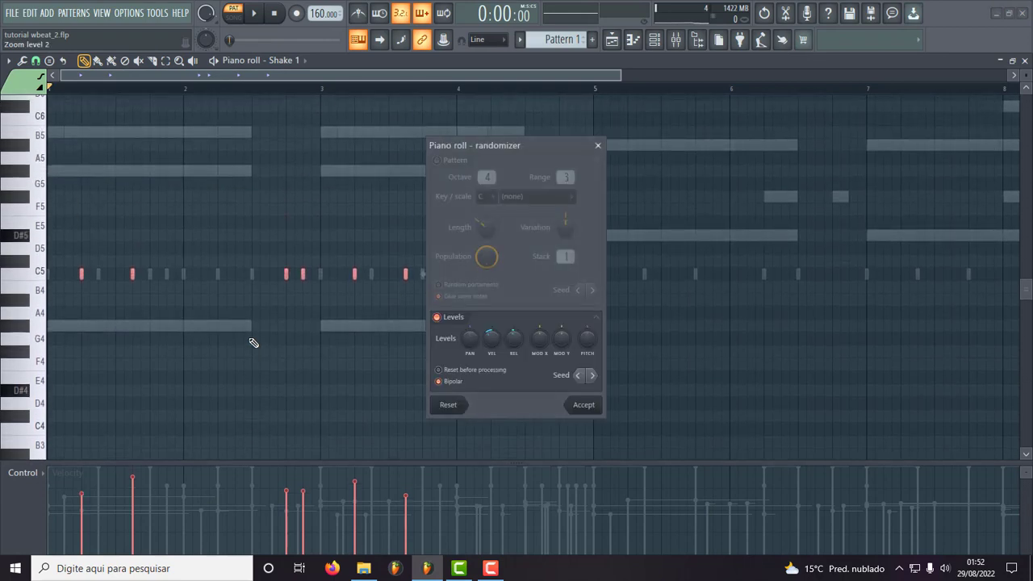
pyautogui.press('space')
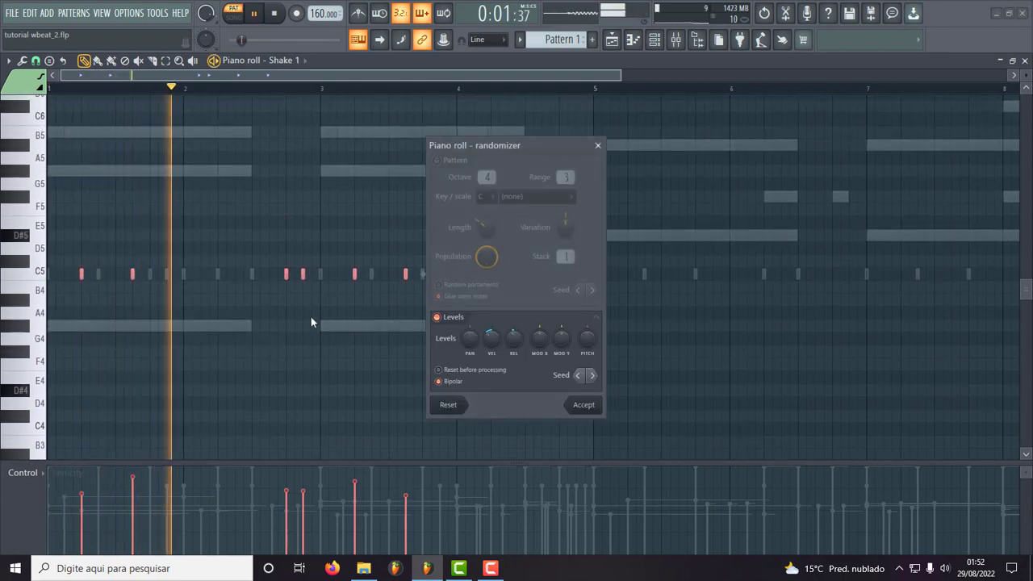
pyautogui.press('space')
pyautogui.moveTo(494, 342); pyautogui.dragTo(494, 314)
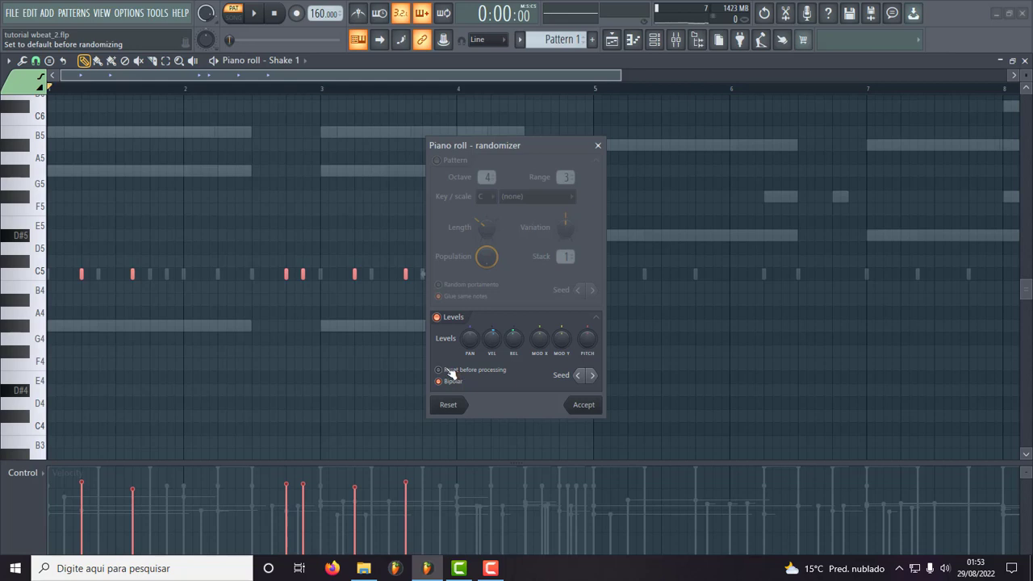
pyautogui.click(583, 405)
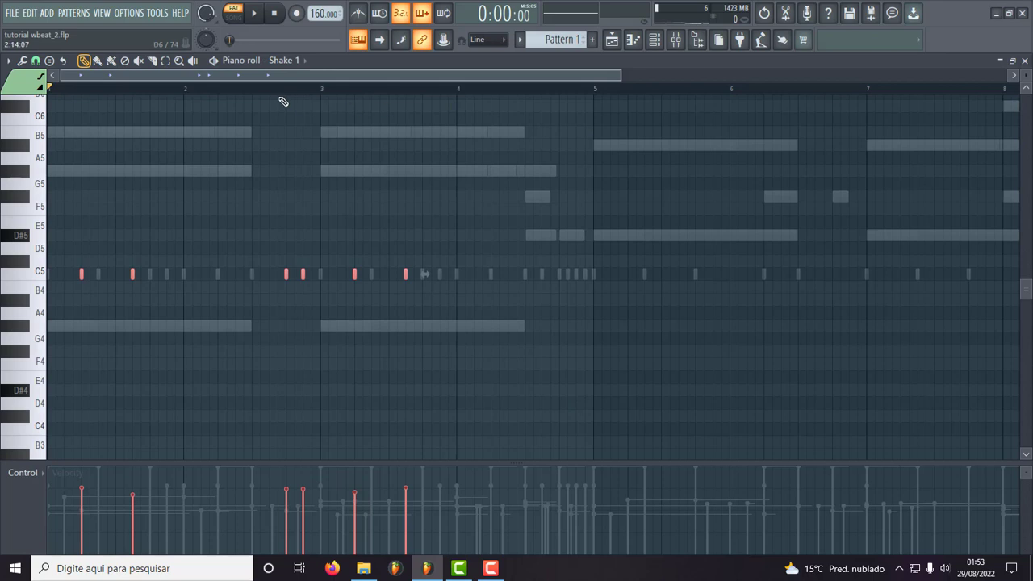
# - Set the snap to bars, duplicate the Shake 1 notes of bars 1–4 into bars 5–8, and leave the piano roll
pyautogui.click(36, 60)
pyautogui.click(45, 256)
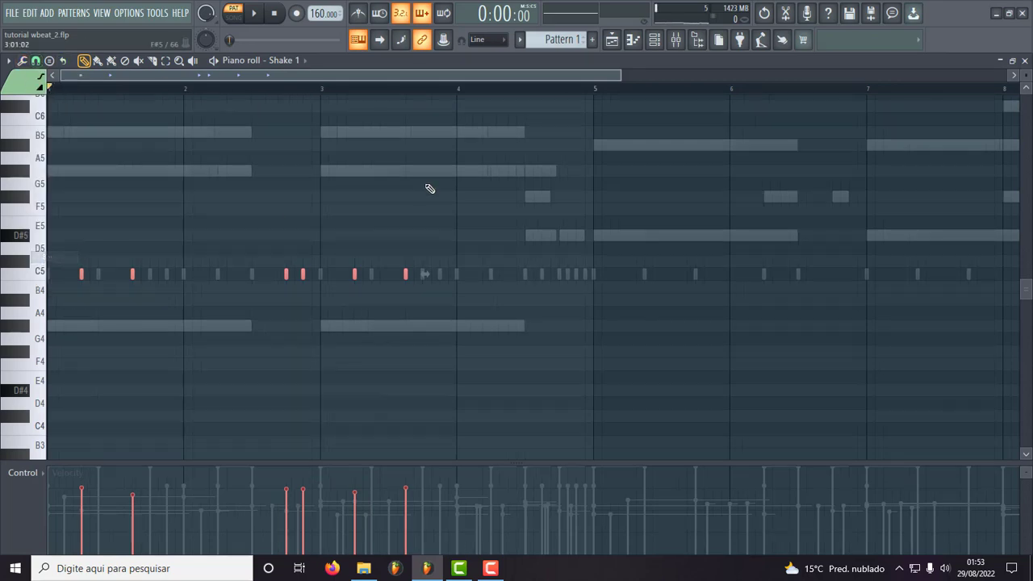
pyautogui.moveTo(598, 93); pyautogui.dragTo(520, 96)
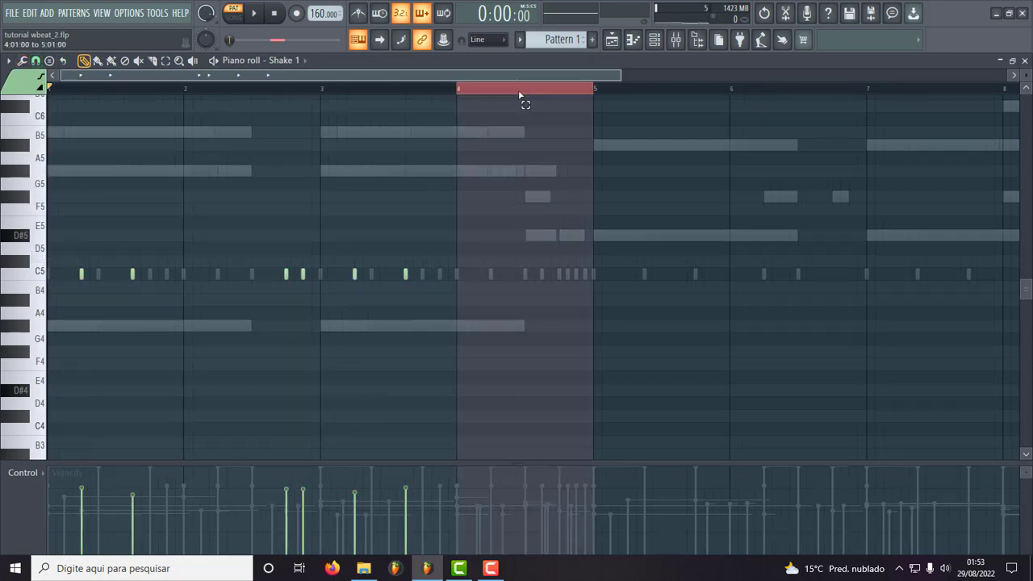
pyautogui.moveTo(393, 90); pyautogui.dragTo(57, 95)
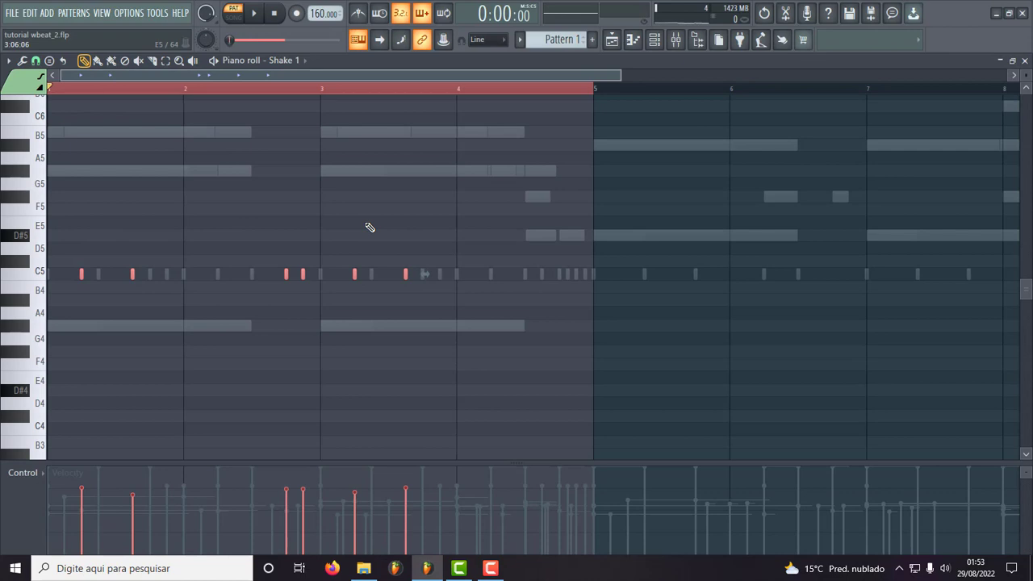
pyautogui.hotkey('ctrl', 'b')
pyautogui.hotkey('ctrl', 'd')
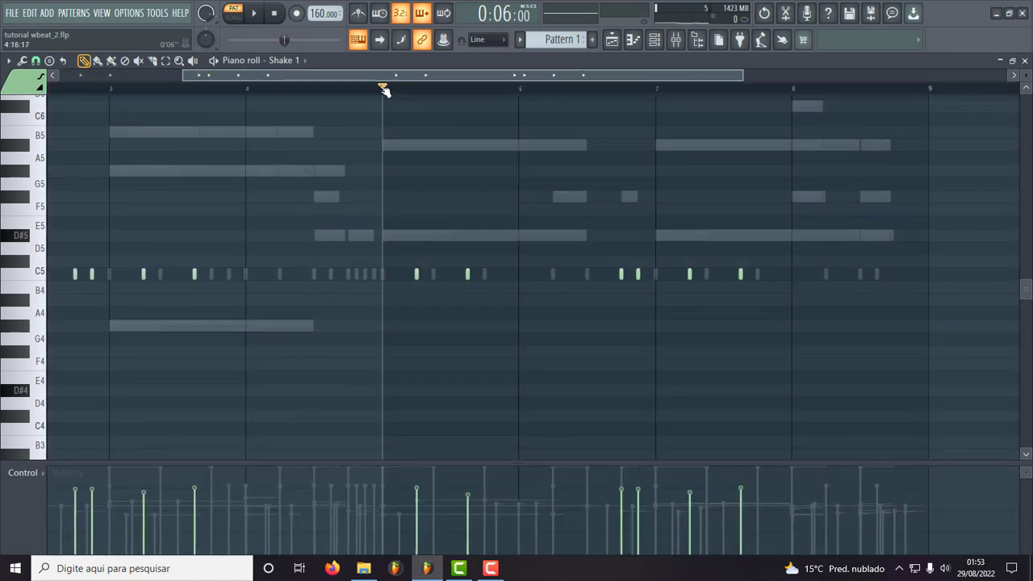
pyautogui.moveTo(385, 92); pyautogui.dragTo(5, 96)
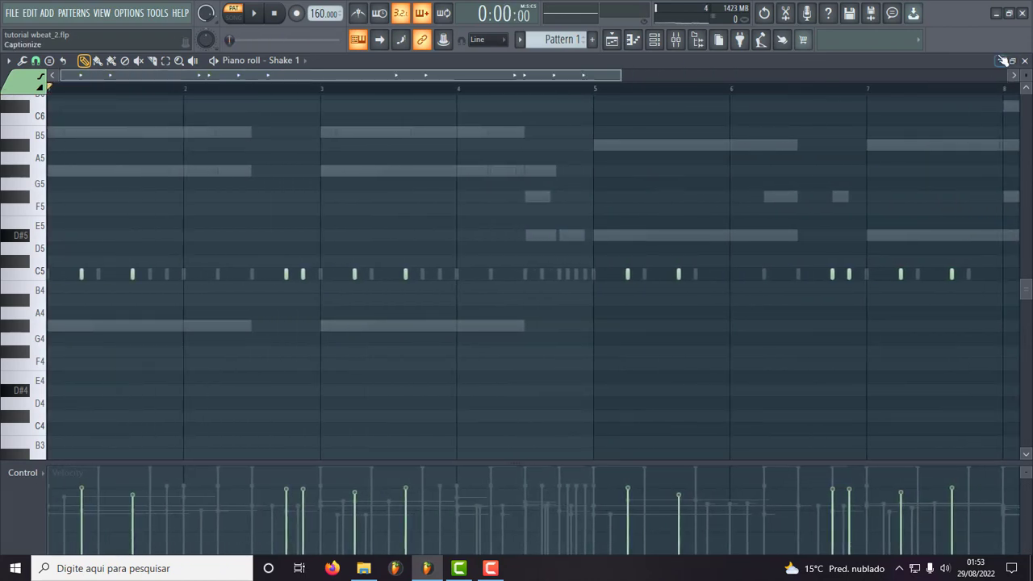
pyautogui.click(1002, 61)
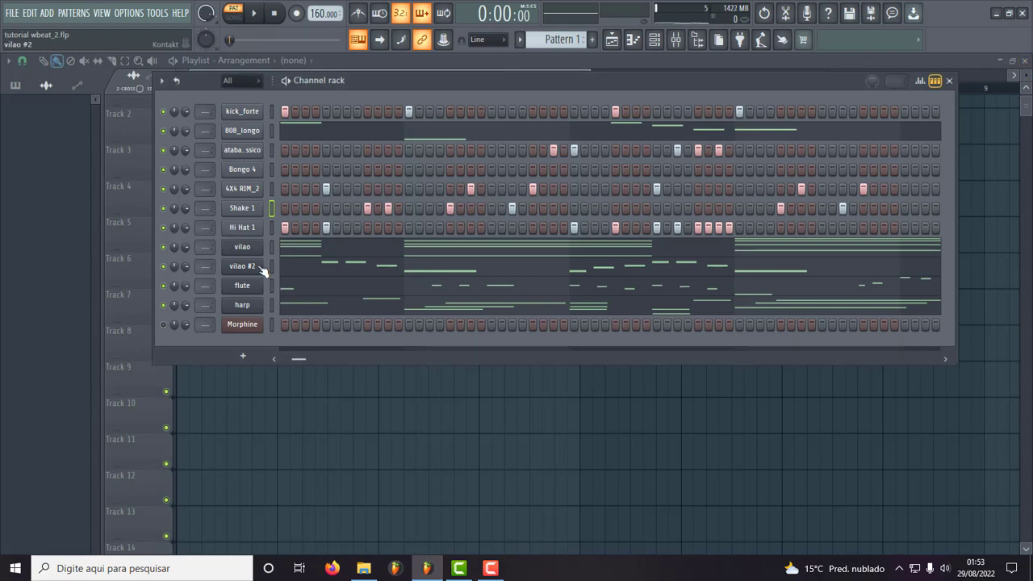
# - Open the Hi Hat 1 piano roll and randomize its notes' velocities in bars 1–4 with the velocity level at -14%
pyautogui.click(257, 229)
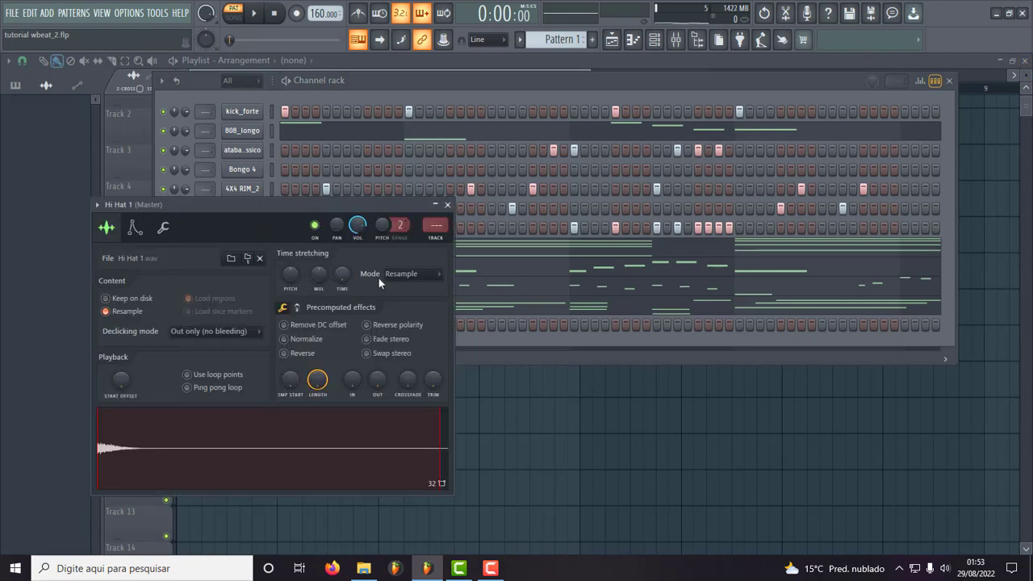
pyautogui.click(448, 205)
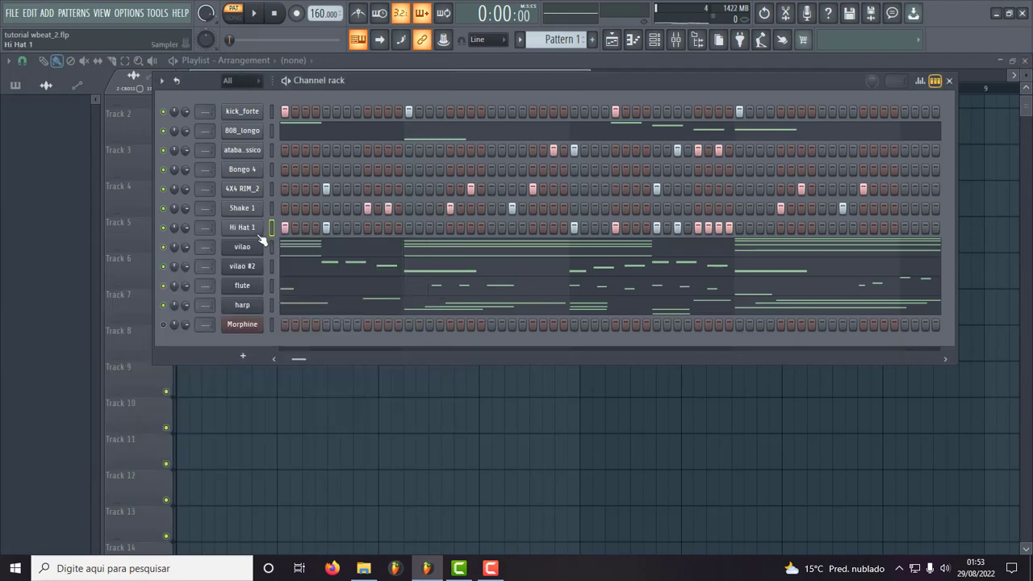
pyautogui.rightClick(253, 229)
pyautogui.click(307, 230)
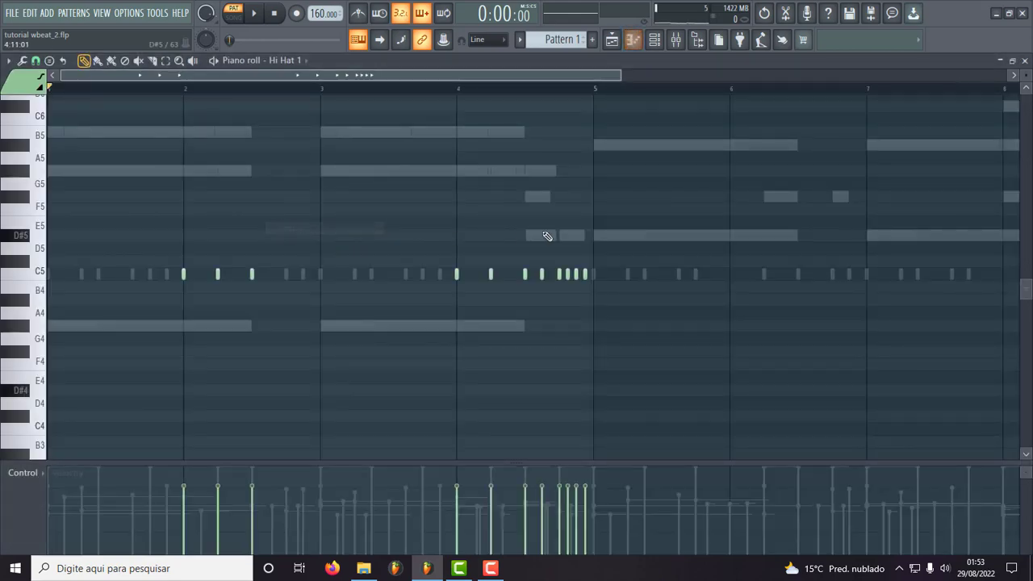
pyautogui.hotkey('ctrl', 'a')
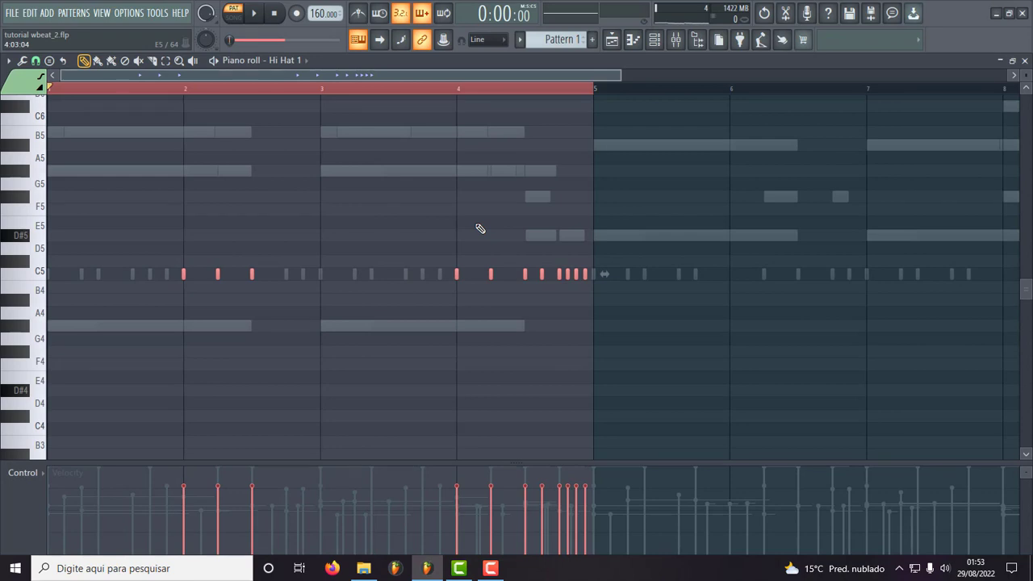
pyautogui.hotkey('alt', 'r')
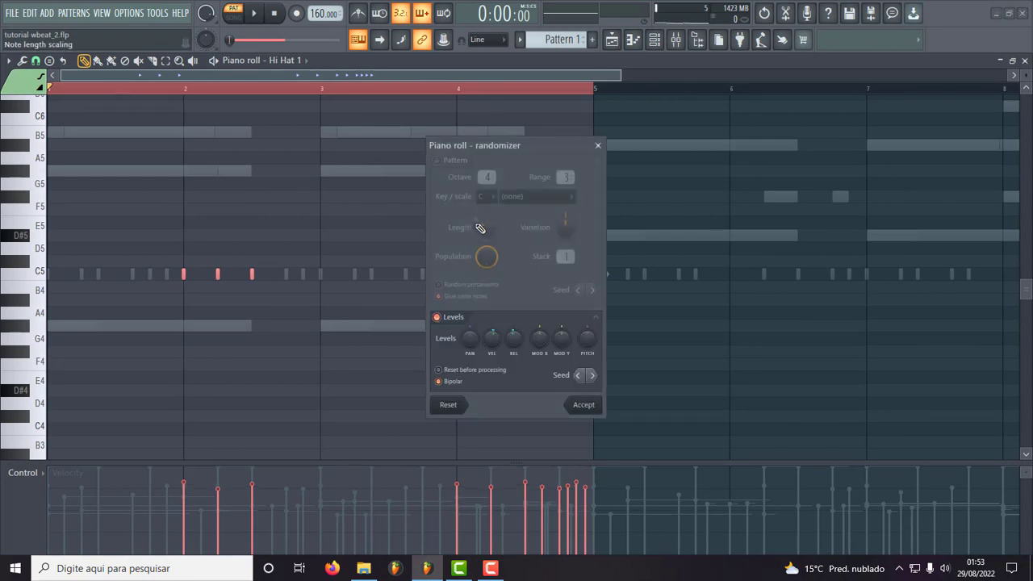
pyautogui.moveTo(492, 338); pyautogui.dragTo(492, 352)
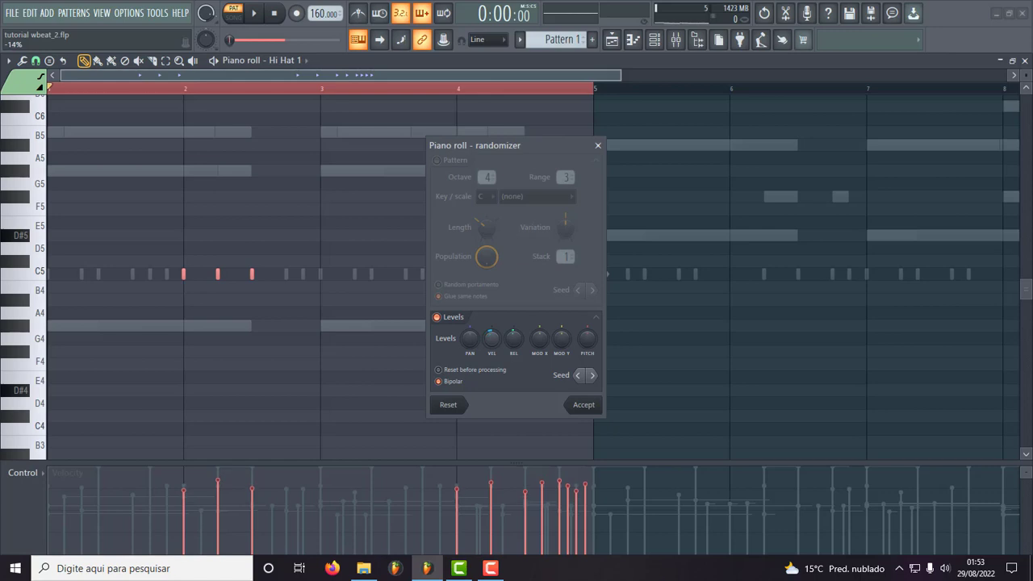
pyautogui.click(584, 405)
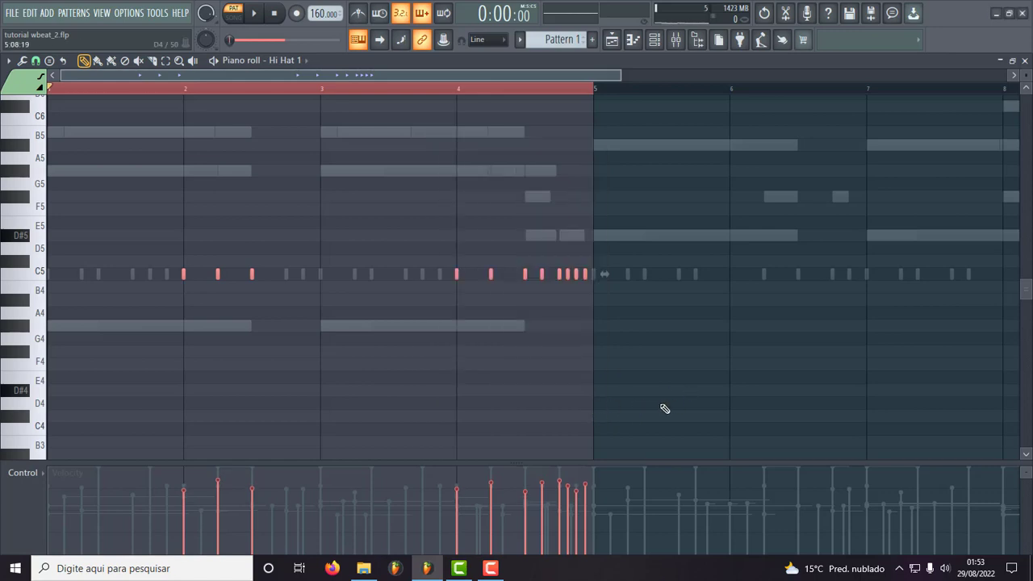
# - Duplicate the Hi Hat 1 notes of bars 1–4 into bars 5–8, play them back and close the piano roll
pyautogui.hotkey('ctrl', 'b')
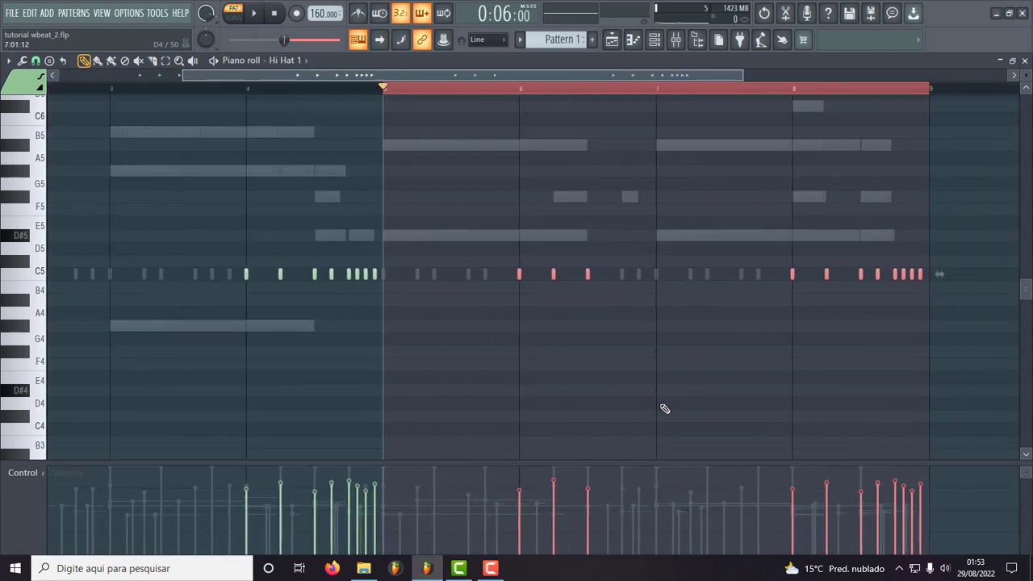
pyautogui.click(621, 93)
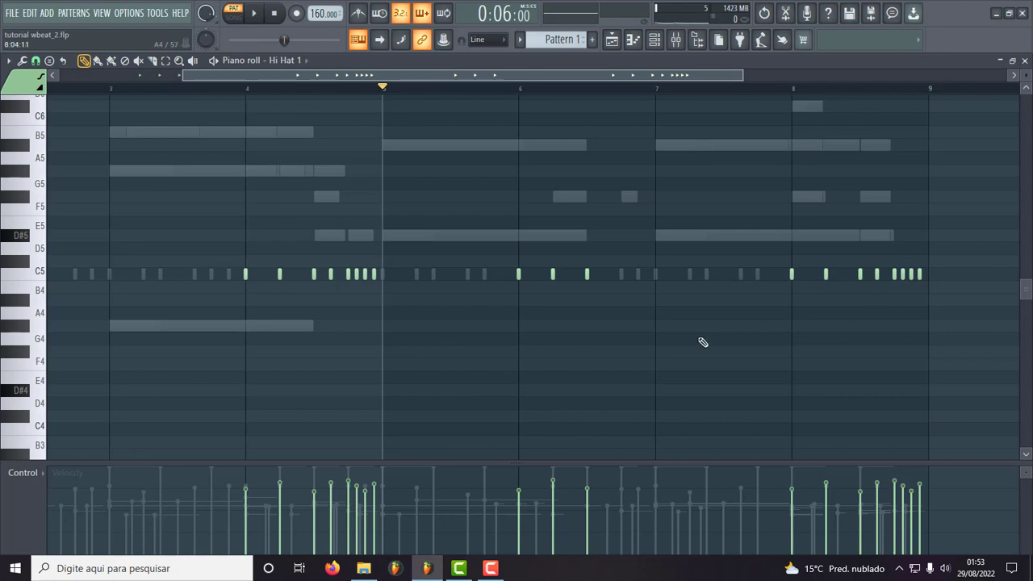
pyautogui.press('space')
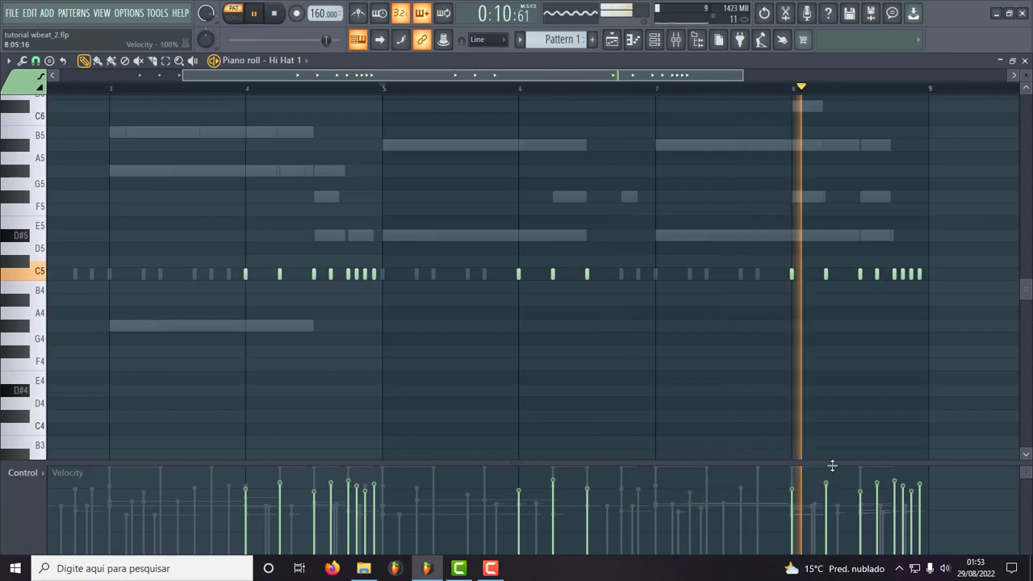
pyautogui.press('space')
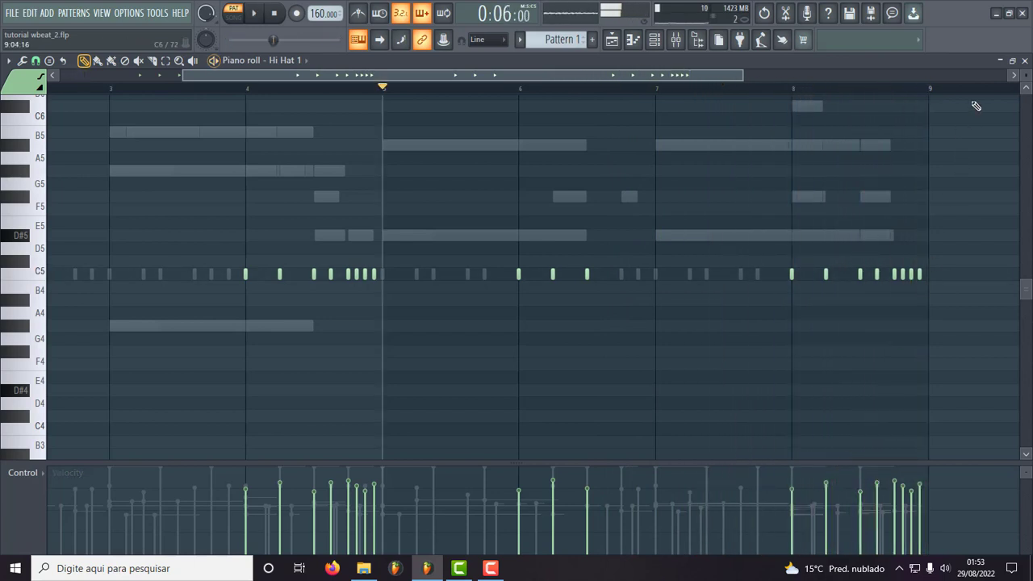
pyautogui.click(1024, 63)
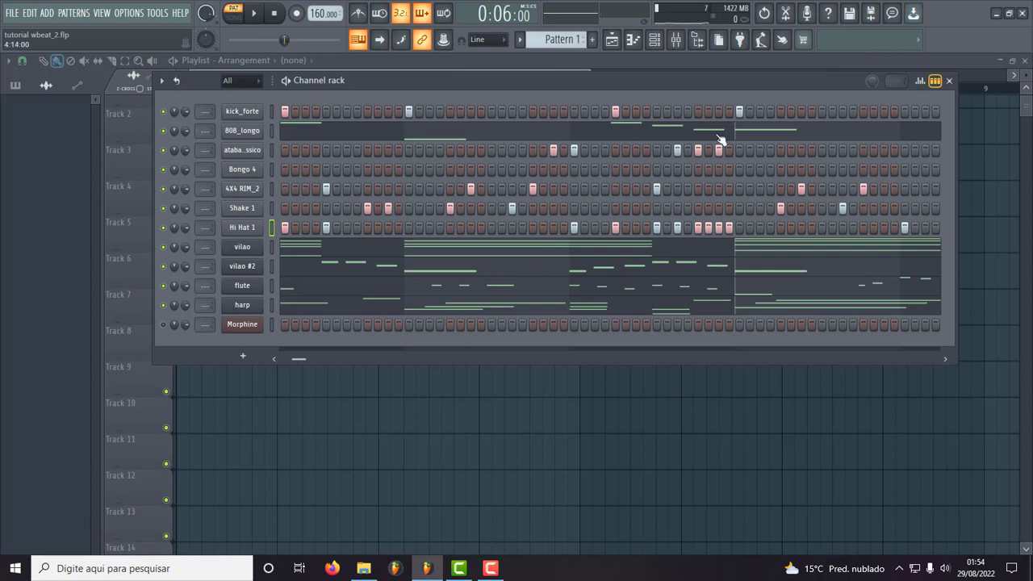
# - In bar 4, add Bongo 4 hits on steps 5 and 9 in place of the kick on 5 and the rim on 9
pyautogui.moveTo(305, 360)
pyautogui.mouseDown()
pyautogui.moveTo(359, 358)
pyautogui.moveTo(286, 353)
pyautogui.mouseUp()
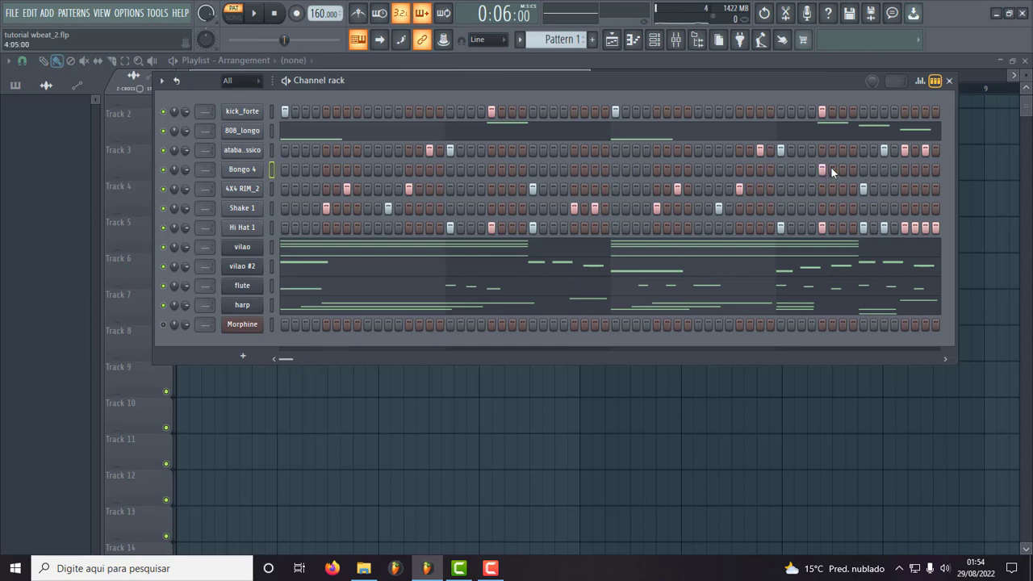
pyautogui.click(868, 188)
pyautogui.click(821, 112)
pyautogui.press('space')
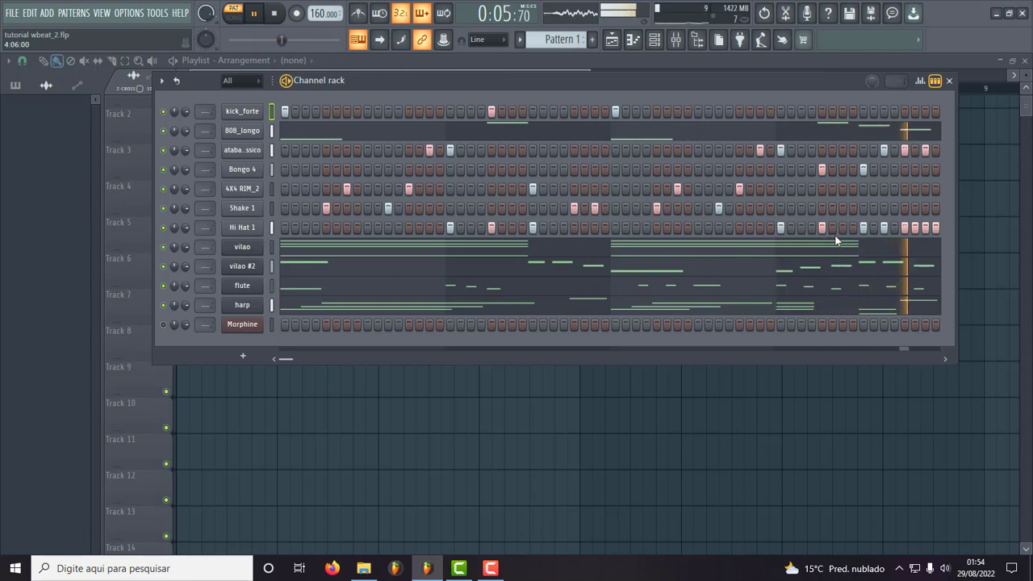
pyautogui.press('space')
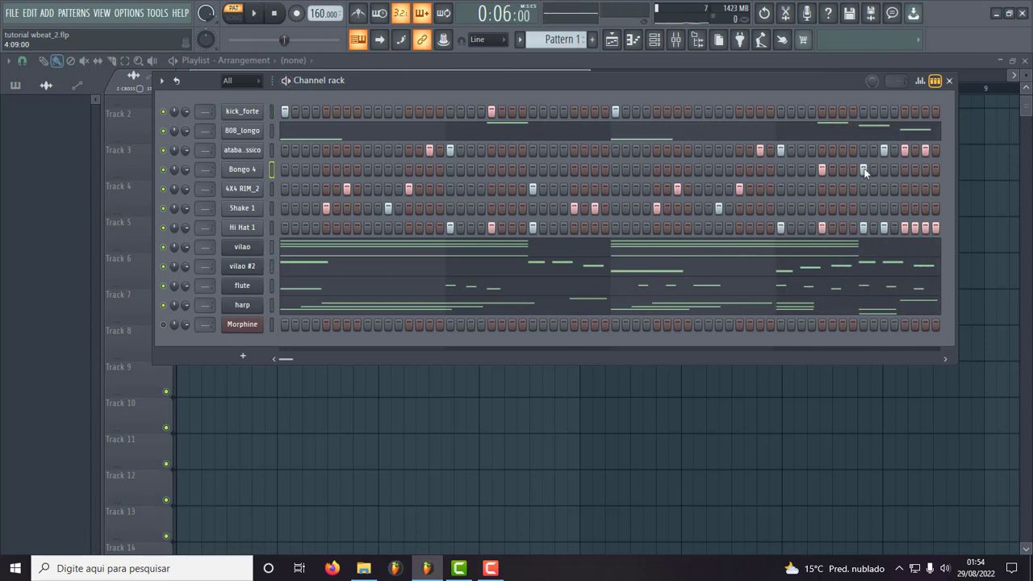
# - Add kick_forte hits on steps 5, 9 and 13 of bar 4 while the pattern plays
pyautogui.press('space')
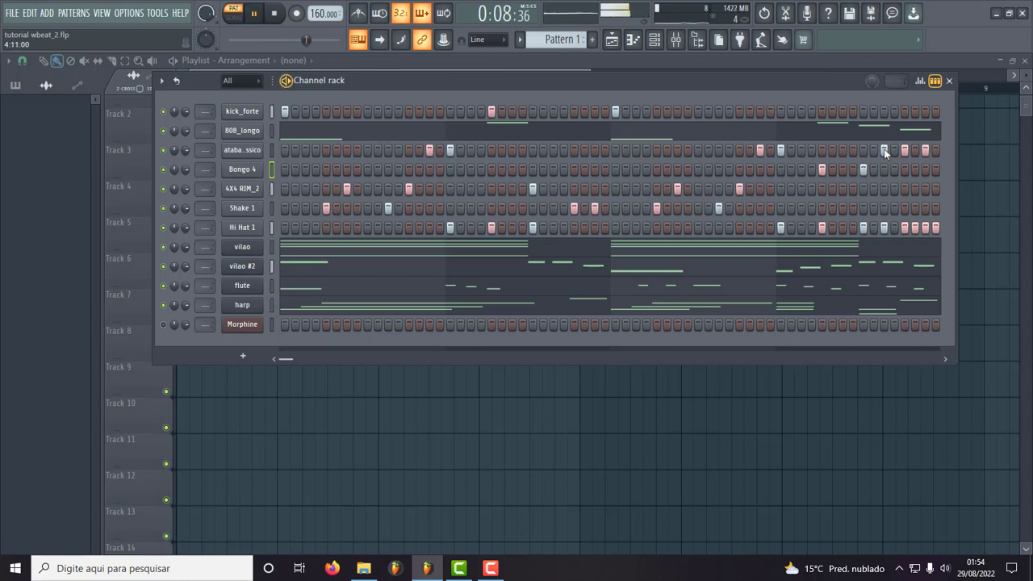
pyautogui.click(862, 169)
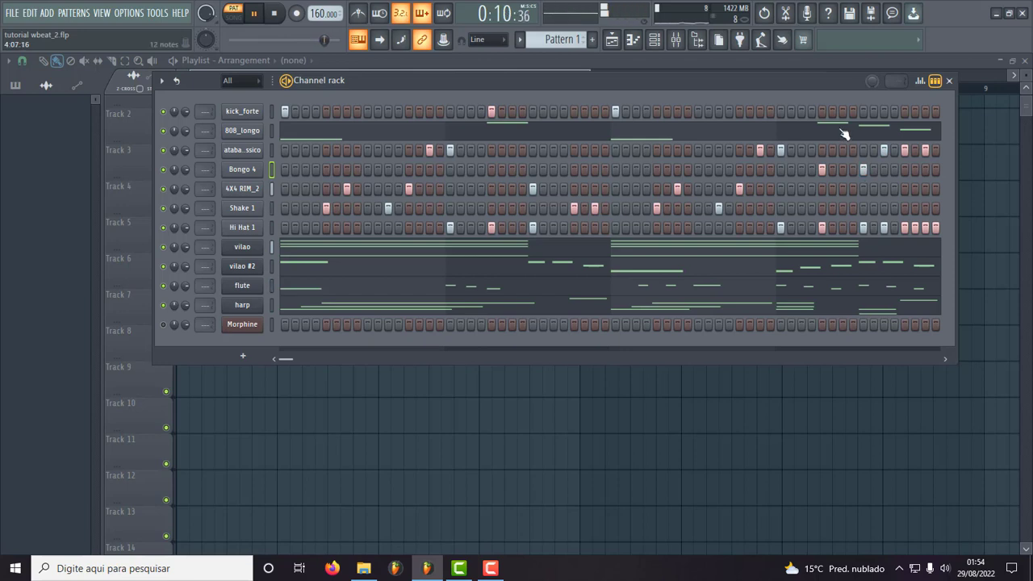
pyautogui.click(821, 111)
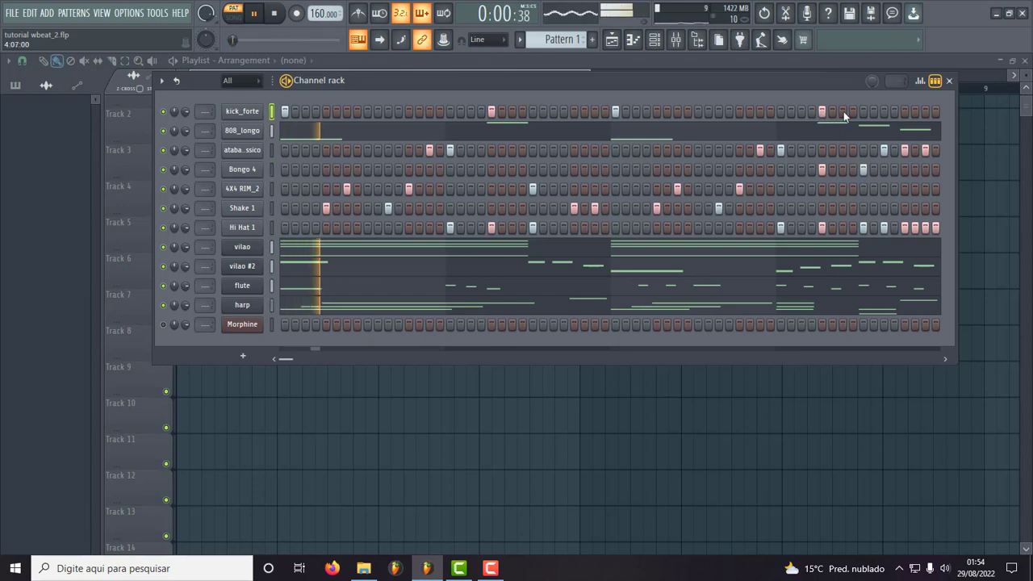
pyautogui.click(861, 111)
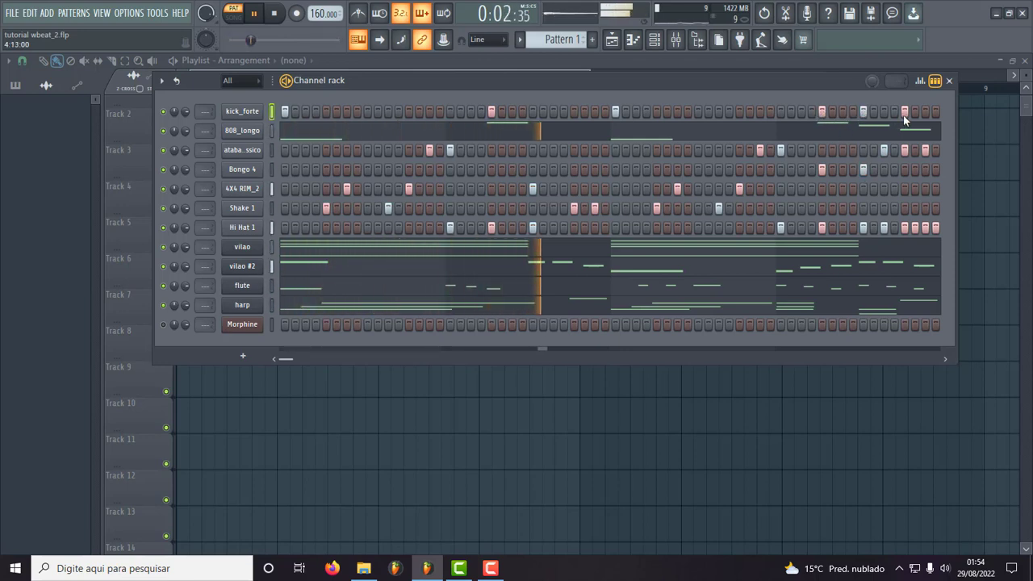
pyautogui.click(903, 113)
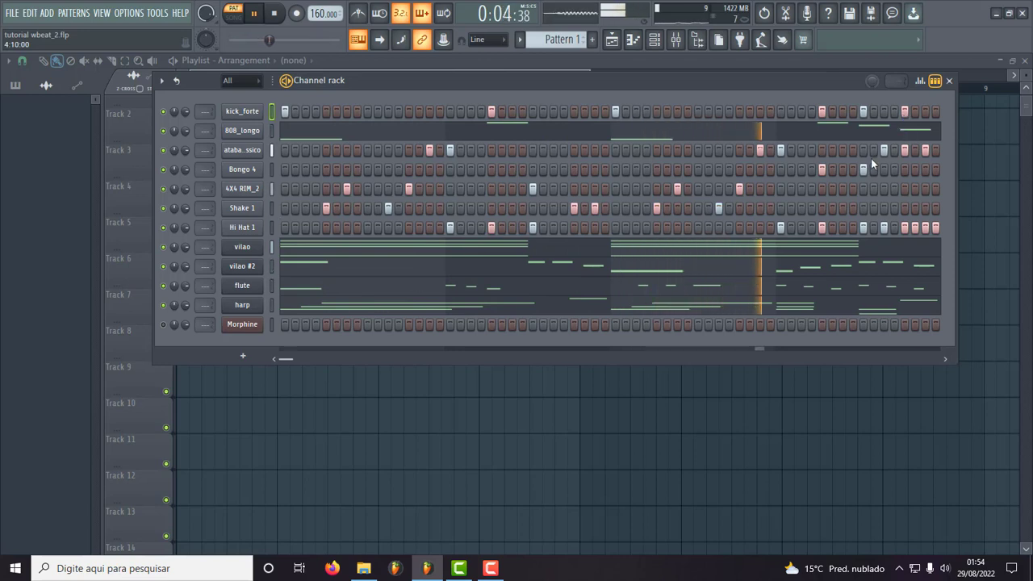
# - Remove the bar 4 kicks on steps 5 and 9, audition those steps without Bongo 4, restore the bongo hits and stop playback
pyautogui.press('space')
pyautogui.press('space')
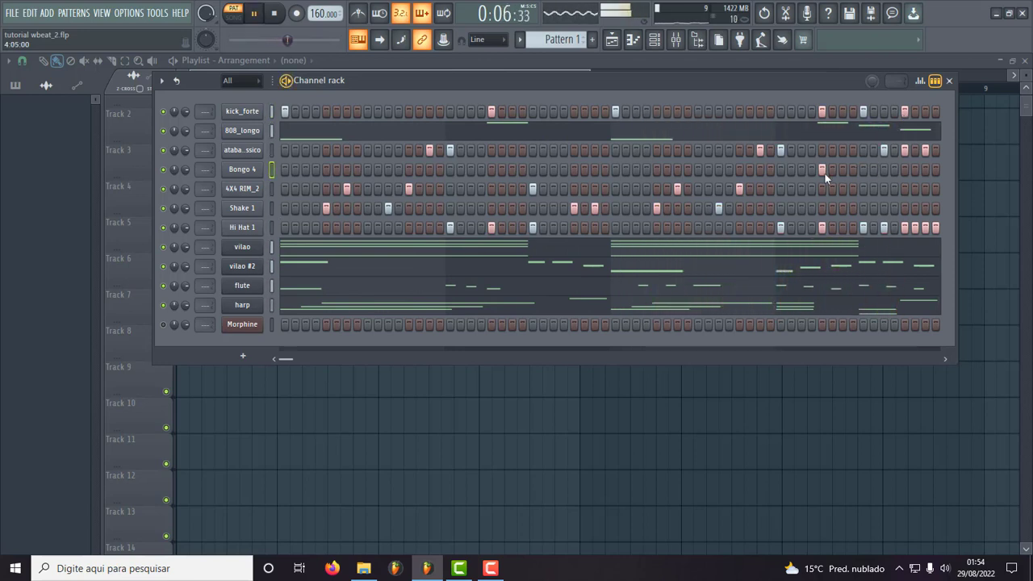
pyautogui.click(822, 170)
pyautogui.click(824, 111)
pyautogui.click(864, 112)
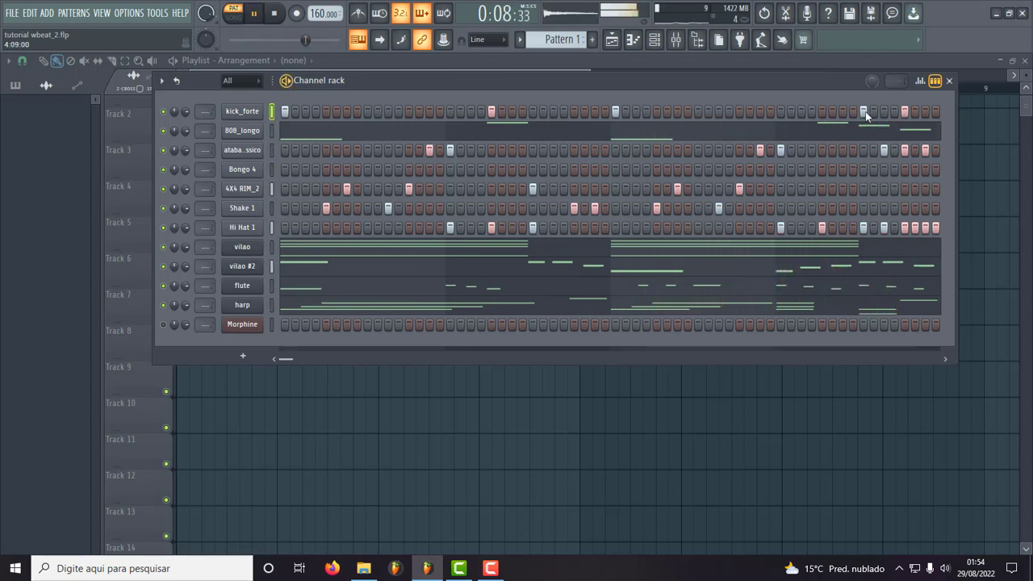
pyautogui.click(862, 171)
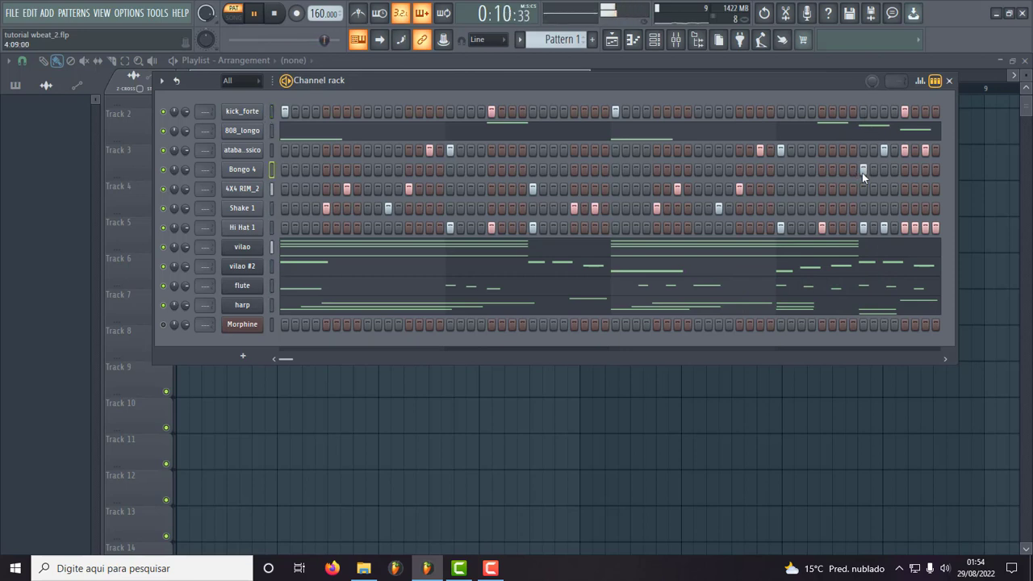
pyautogui.click(863, 170)
pyautogui.click(862, 170)
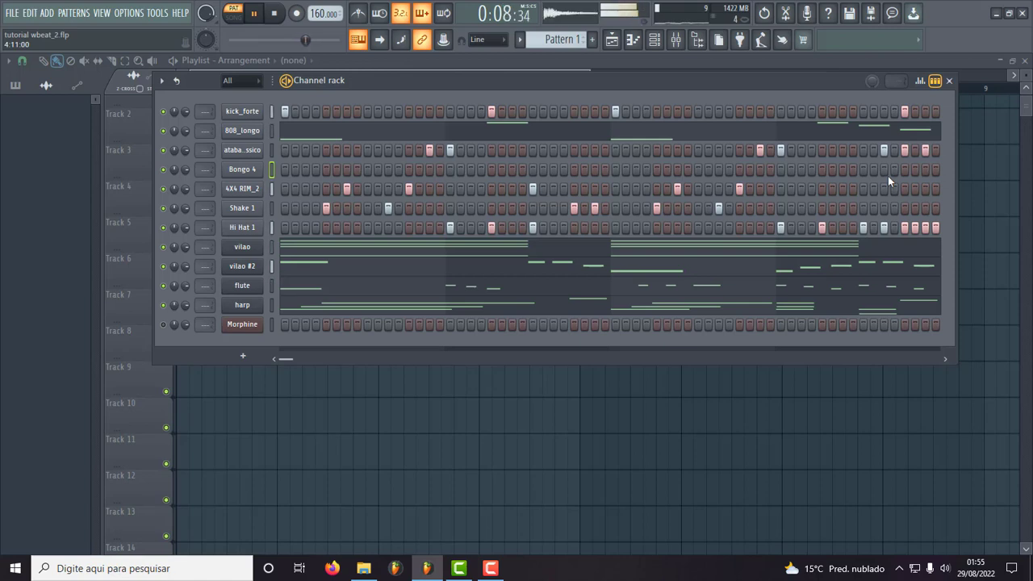
pyautogui.press('space')
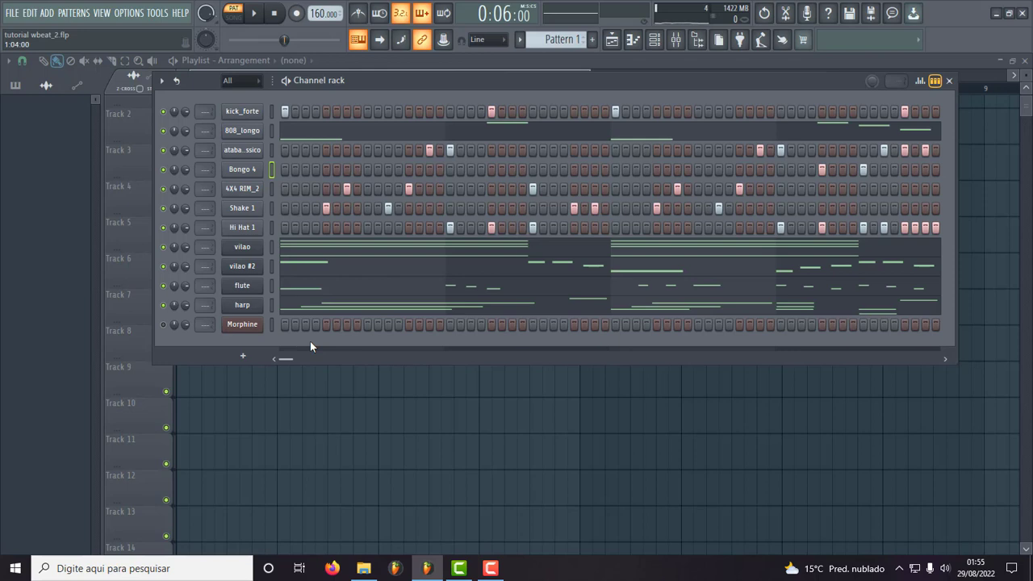
# - View the empty playlist and the mixer's master track effects, and close the mixer
pyautogui.click(612, 40)
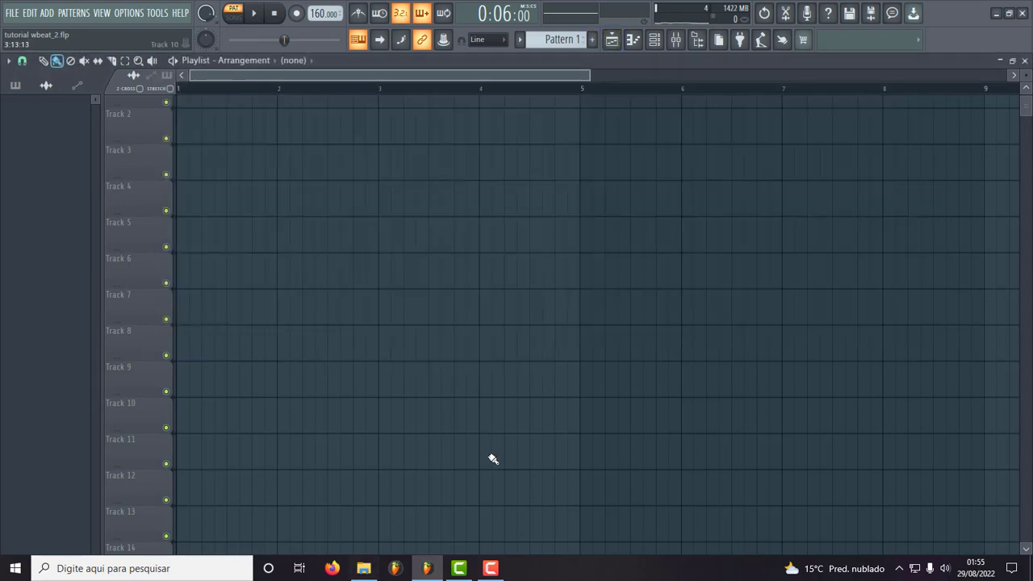
pyautogui.click(678, 40)
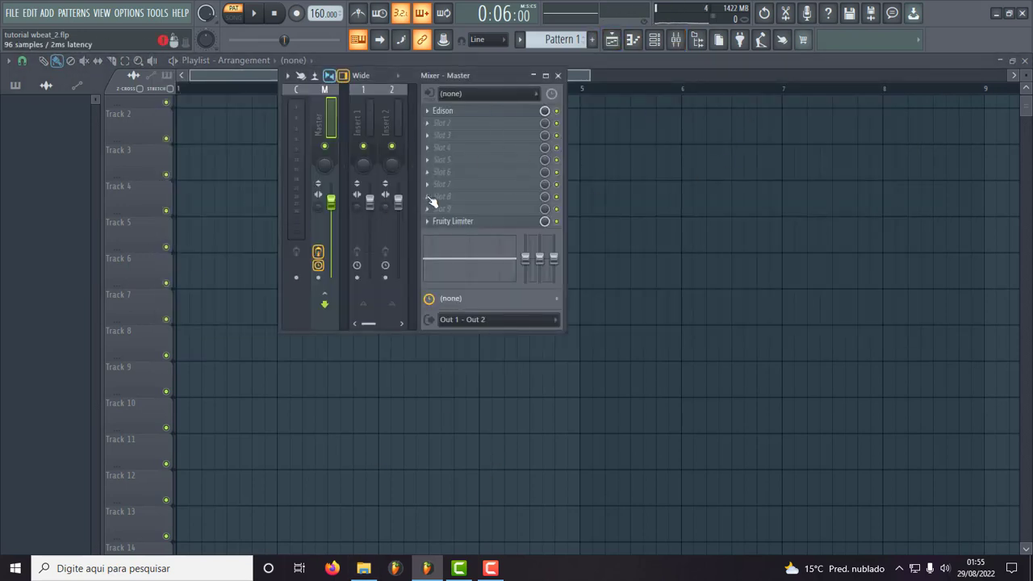
pyautogui.click(558, 76)
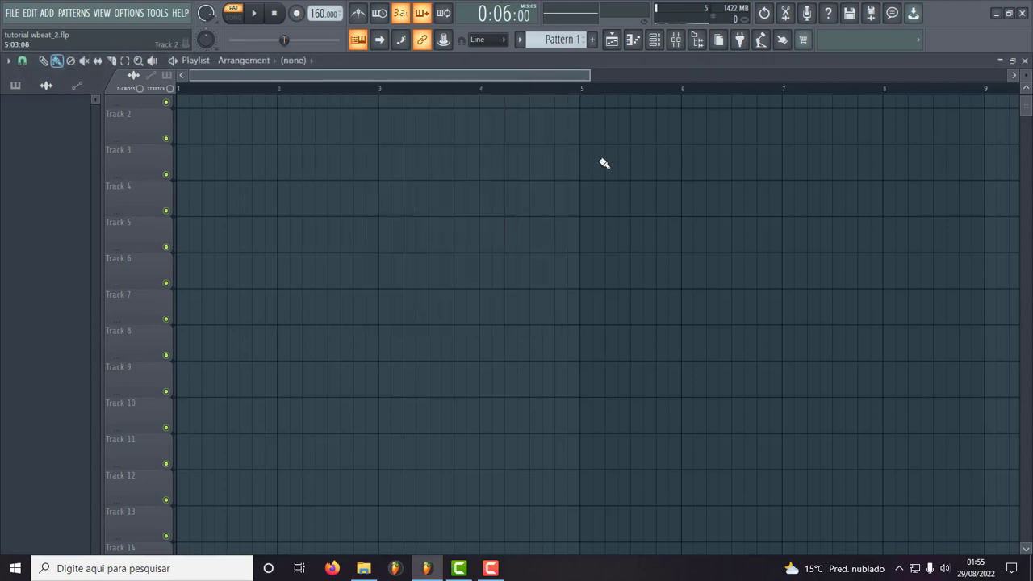